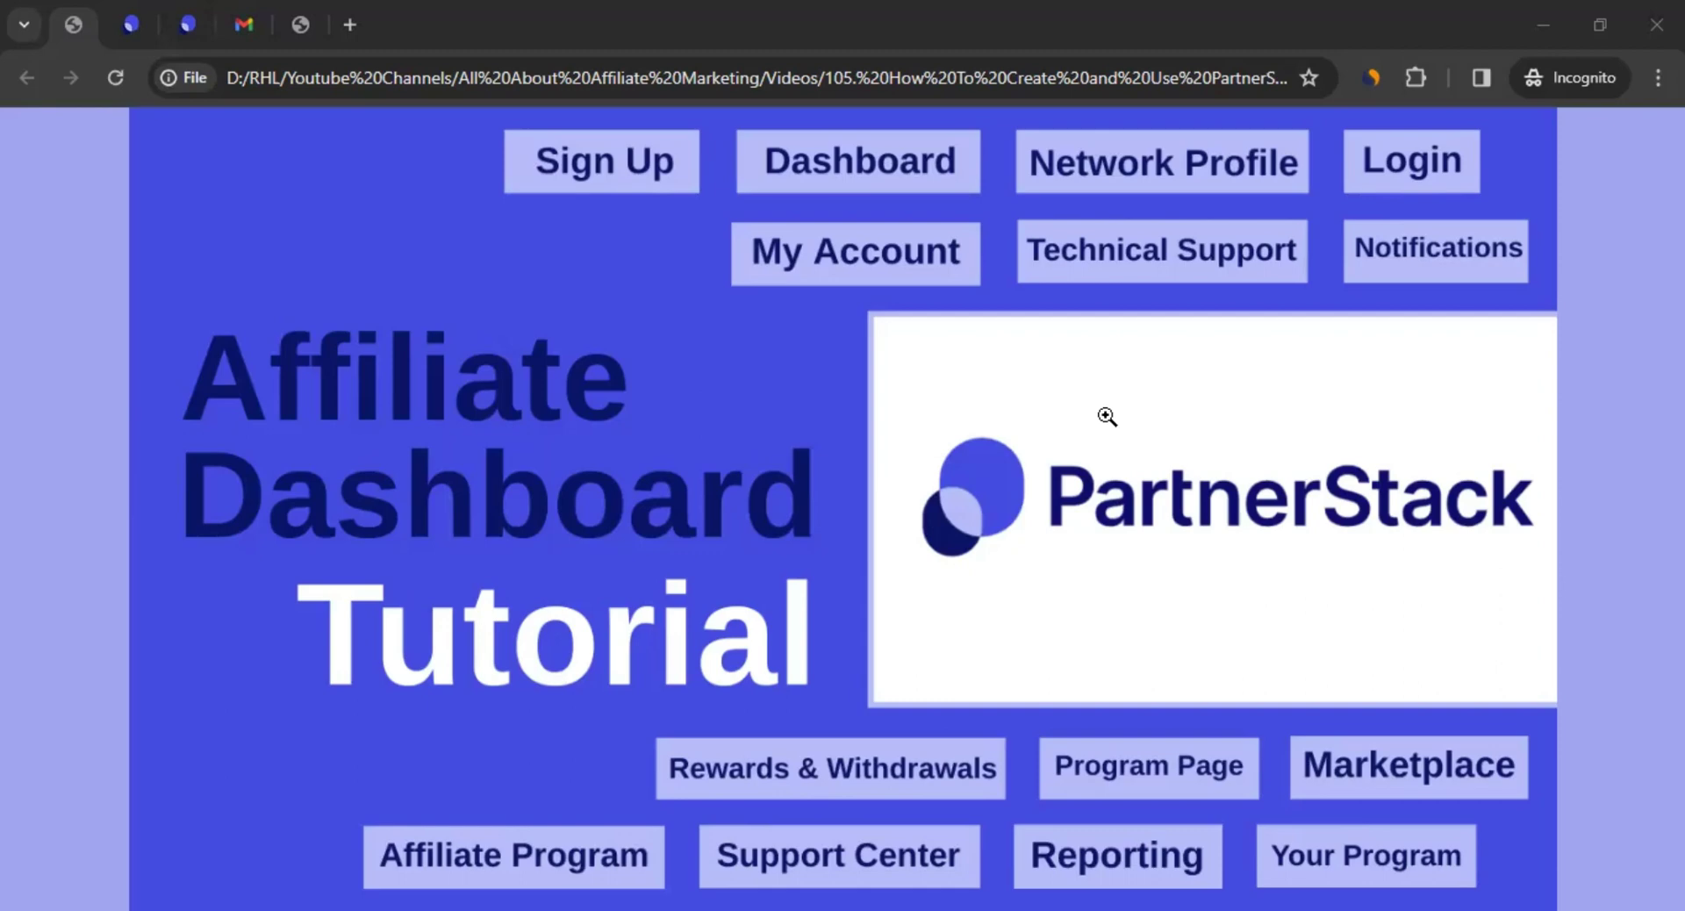
Step: Switch to the partnerstack.com tab to show the PartnerStack homepage
click(135, 25)
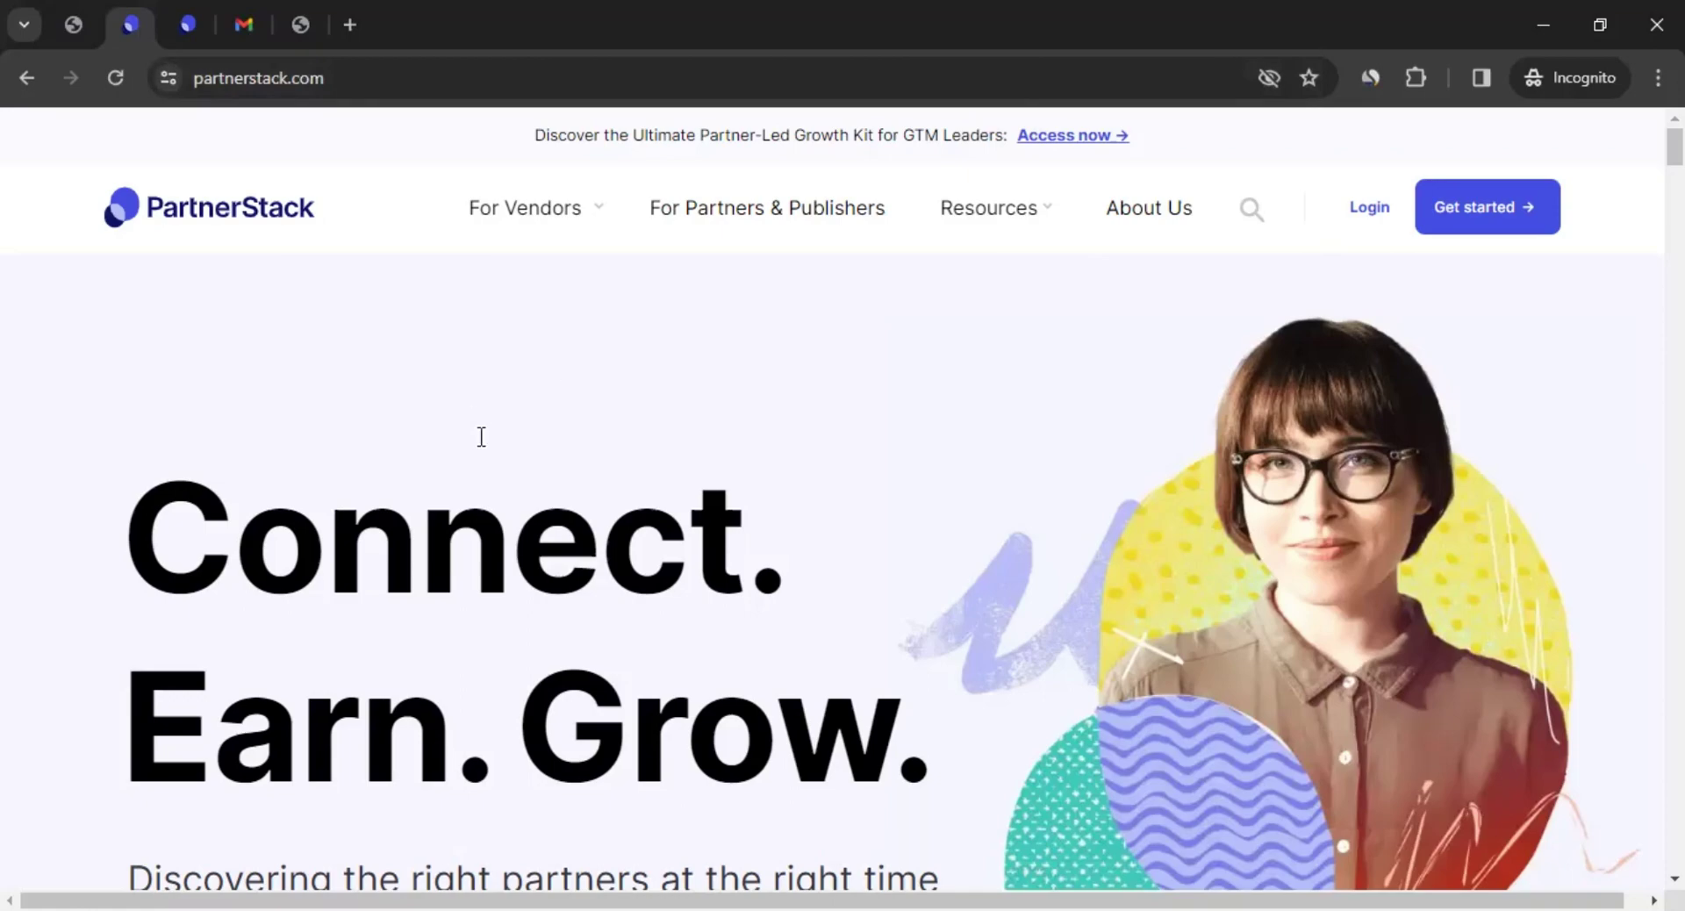
scroll(479, 439, down, 5)
scroll(498, 463, down, 10)
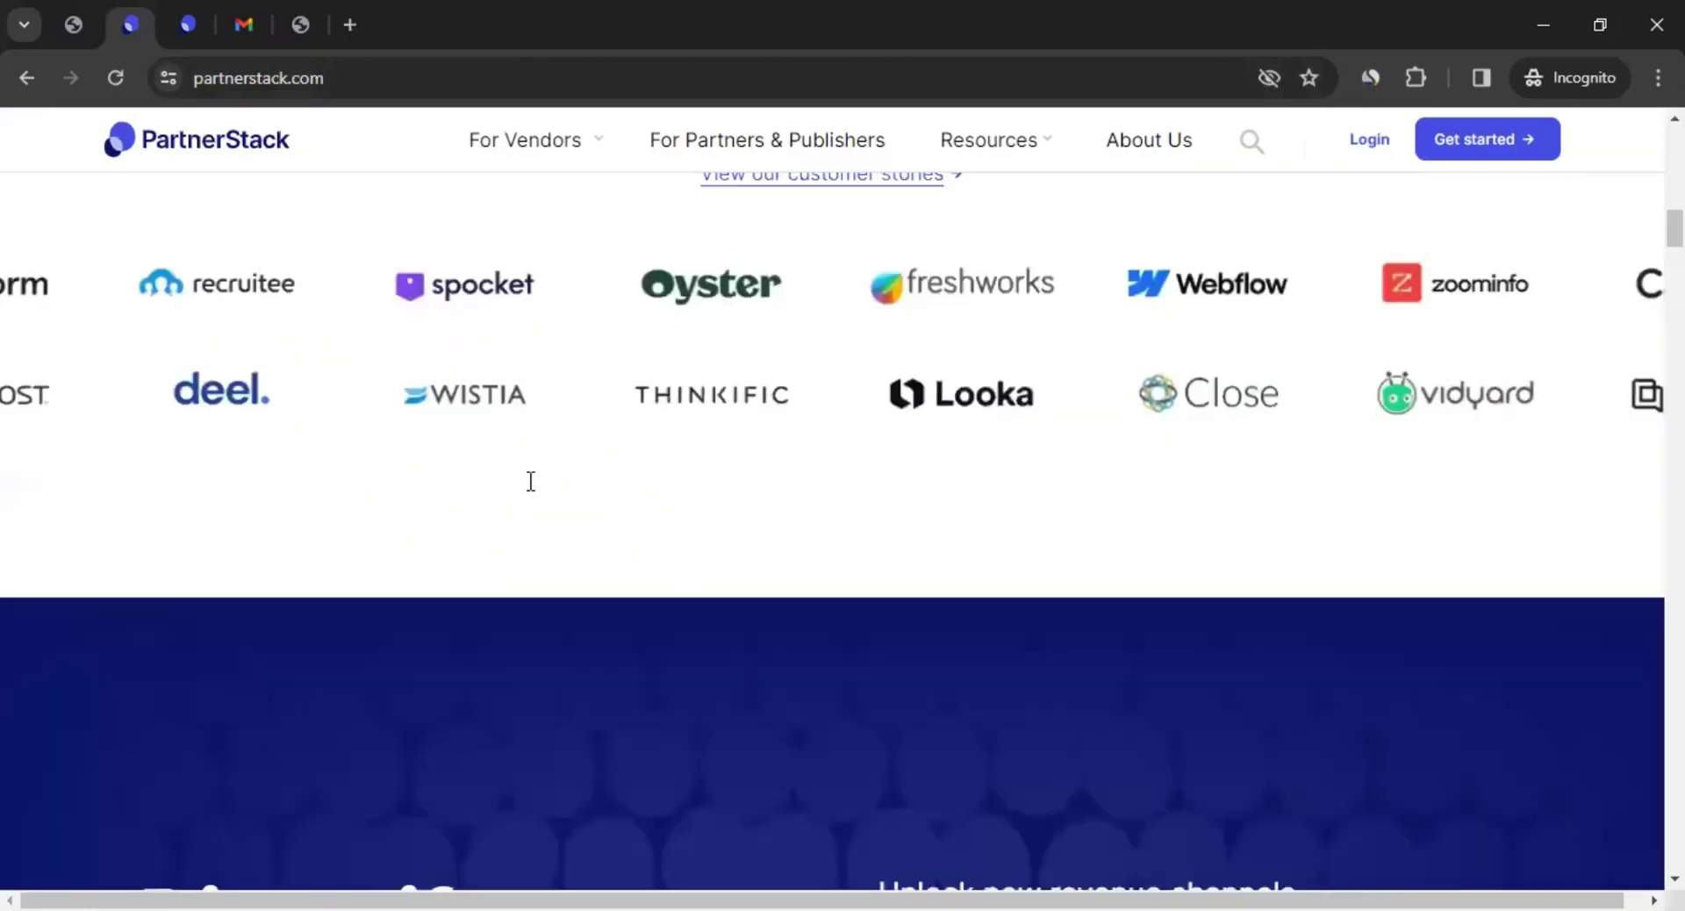
scroll(522, 476, down, 7)
scroll(514, 465, up, 6)
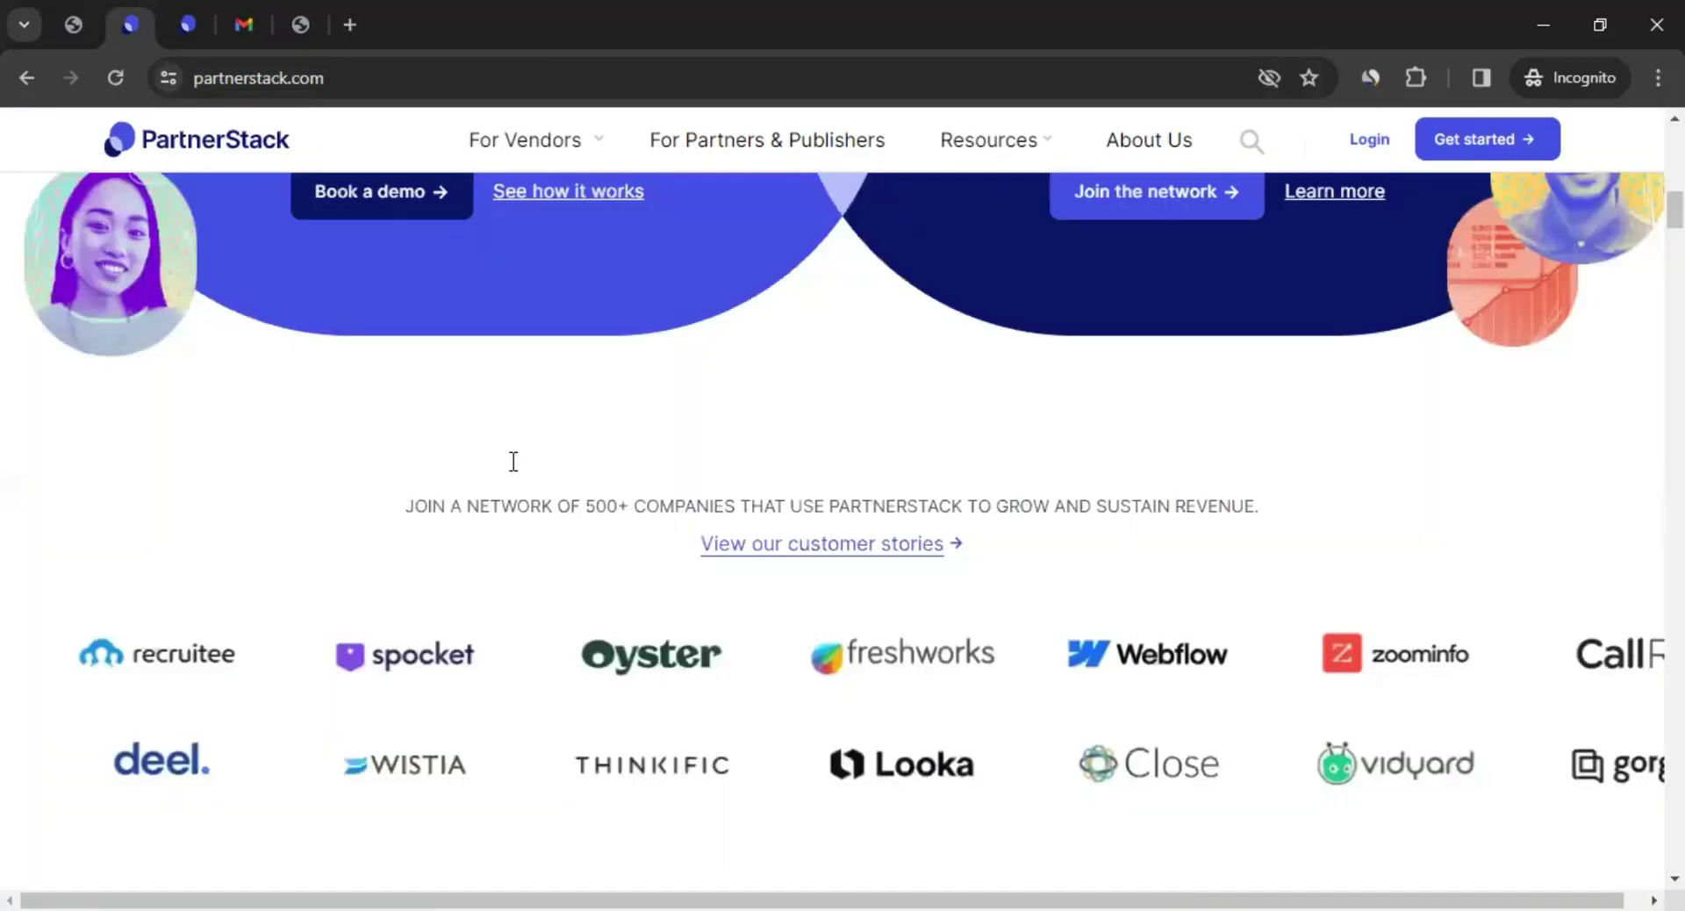
scroll(513, 461, up, 10)
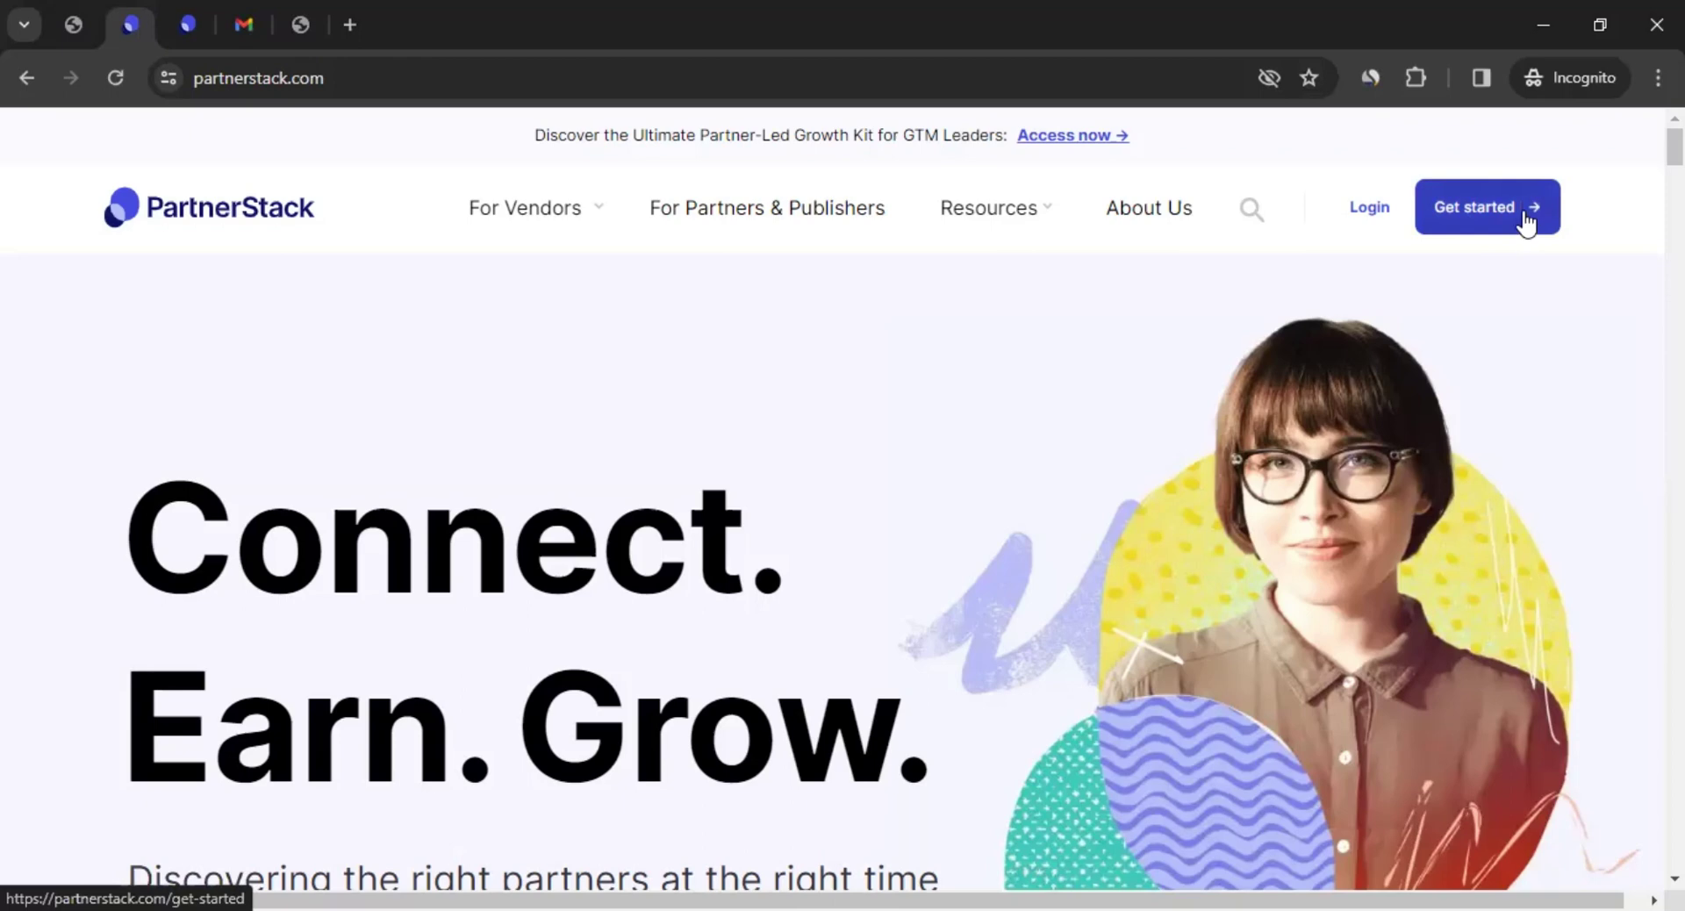
Step: Open the partnerstack.com/get-started tab and scroll down to the Vendors and Partners & Publishers options
click(179, 25)
scroll(976, 571, down, 5)
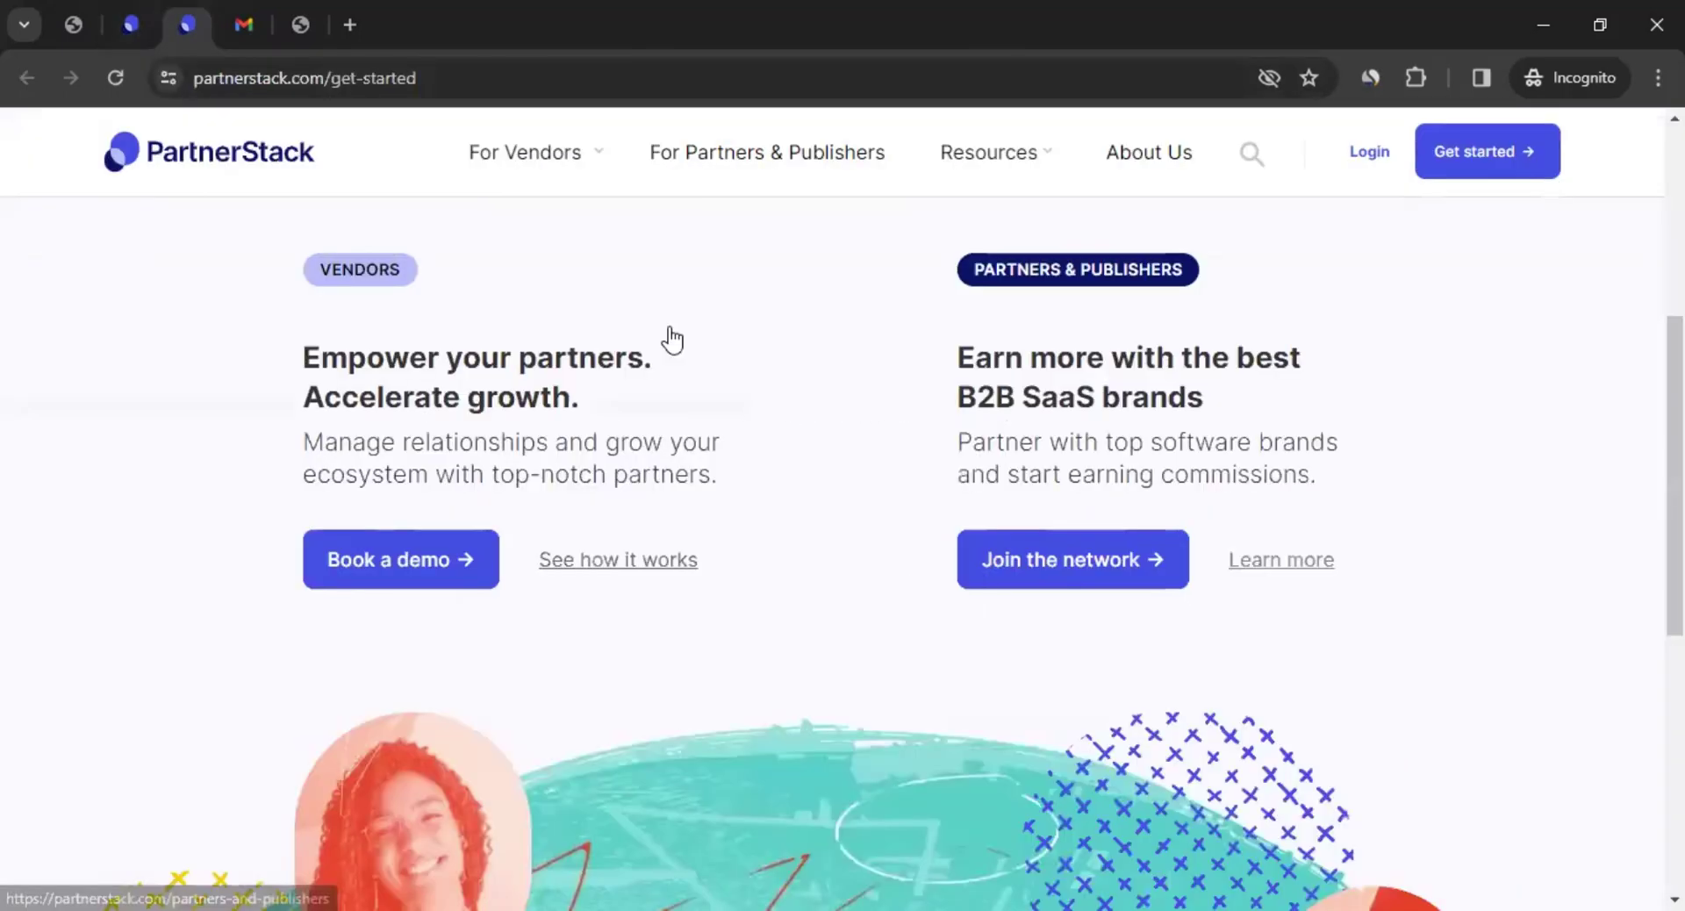
scroll(524, 402, down, 1)
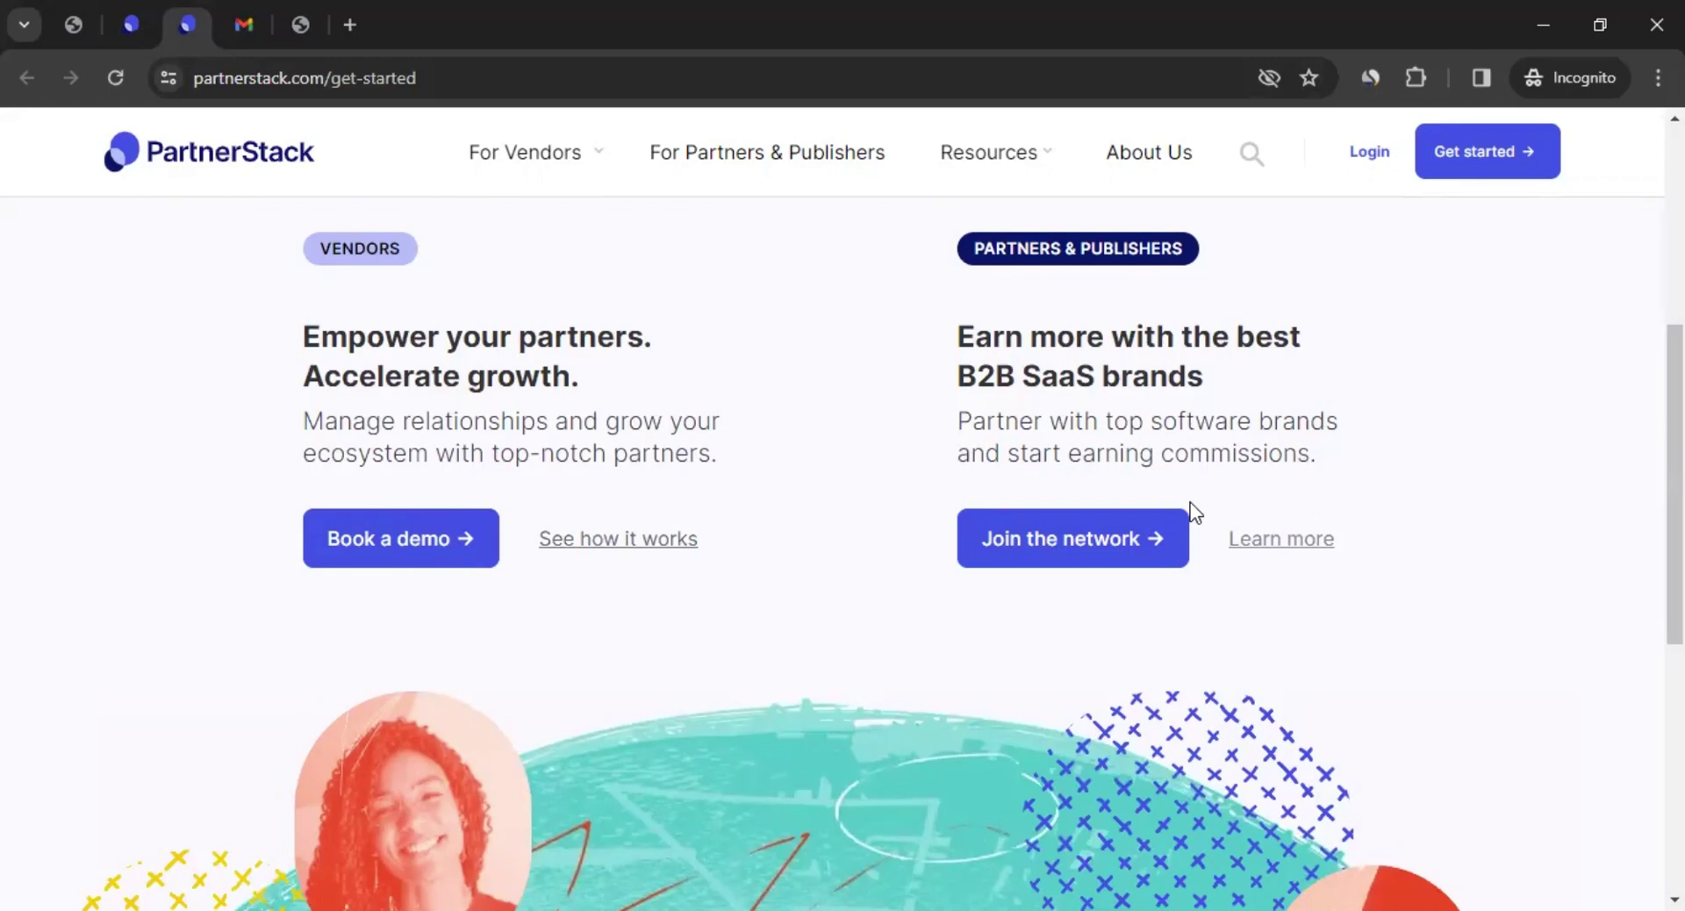
Step: Join the partner network, dismiss the Google sign-in popup, and submit the sign-up e-mail address
click(1060, 549)
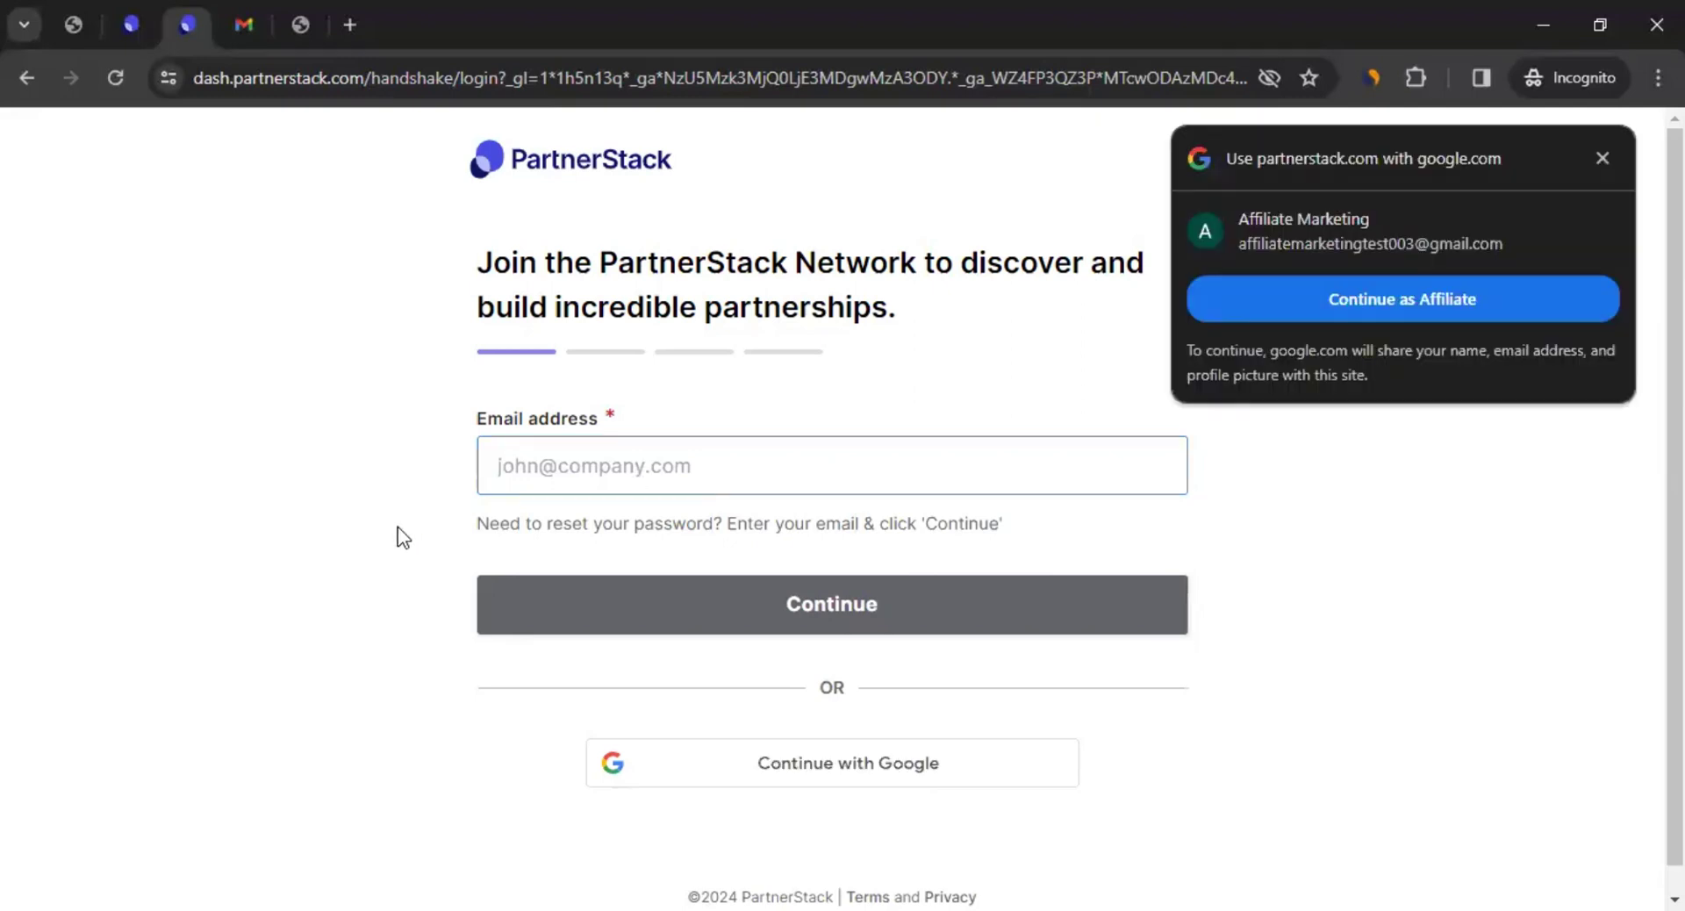
click(1603, 158)
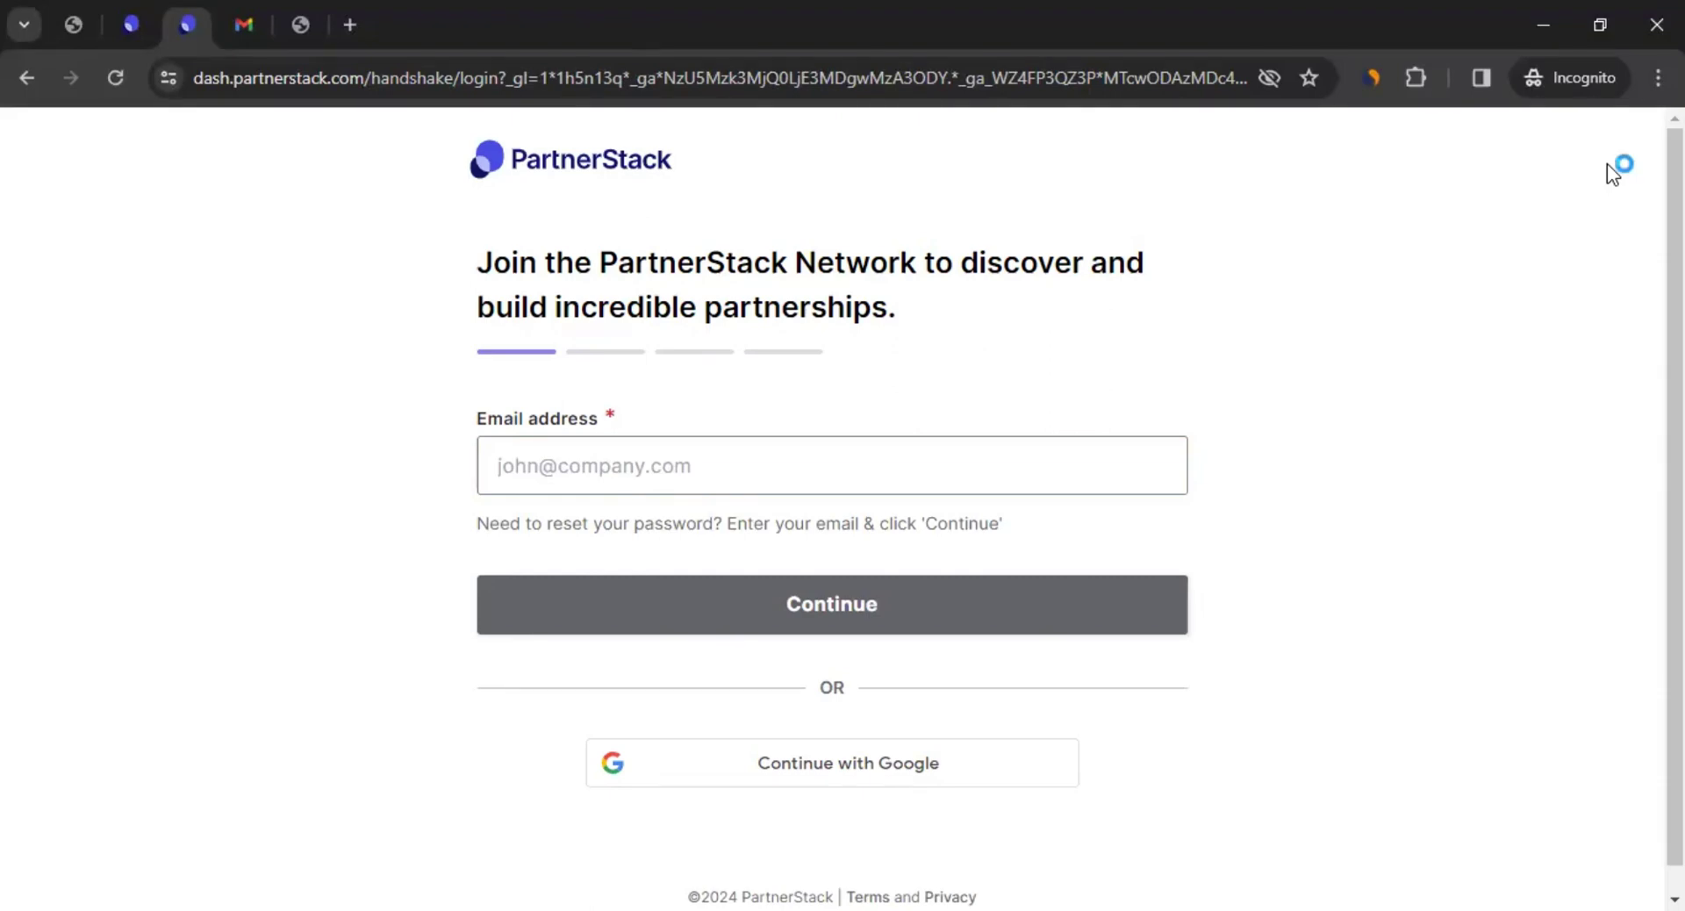
click(769, 466)
key(ctrl+v)
click(927, 616)
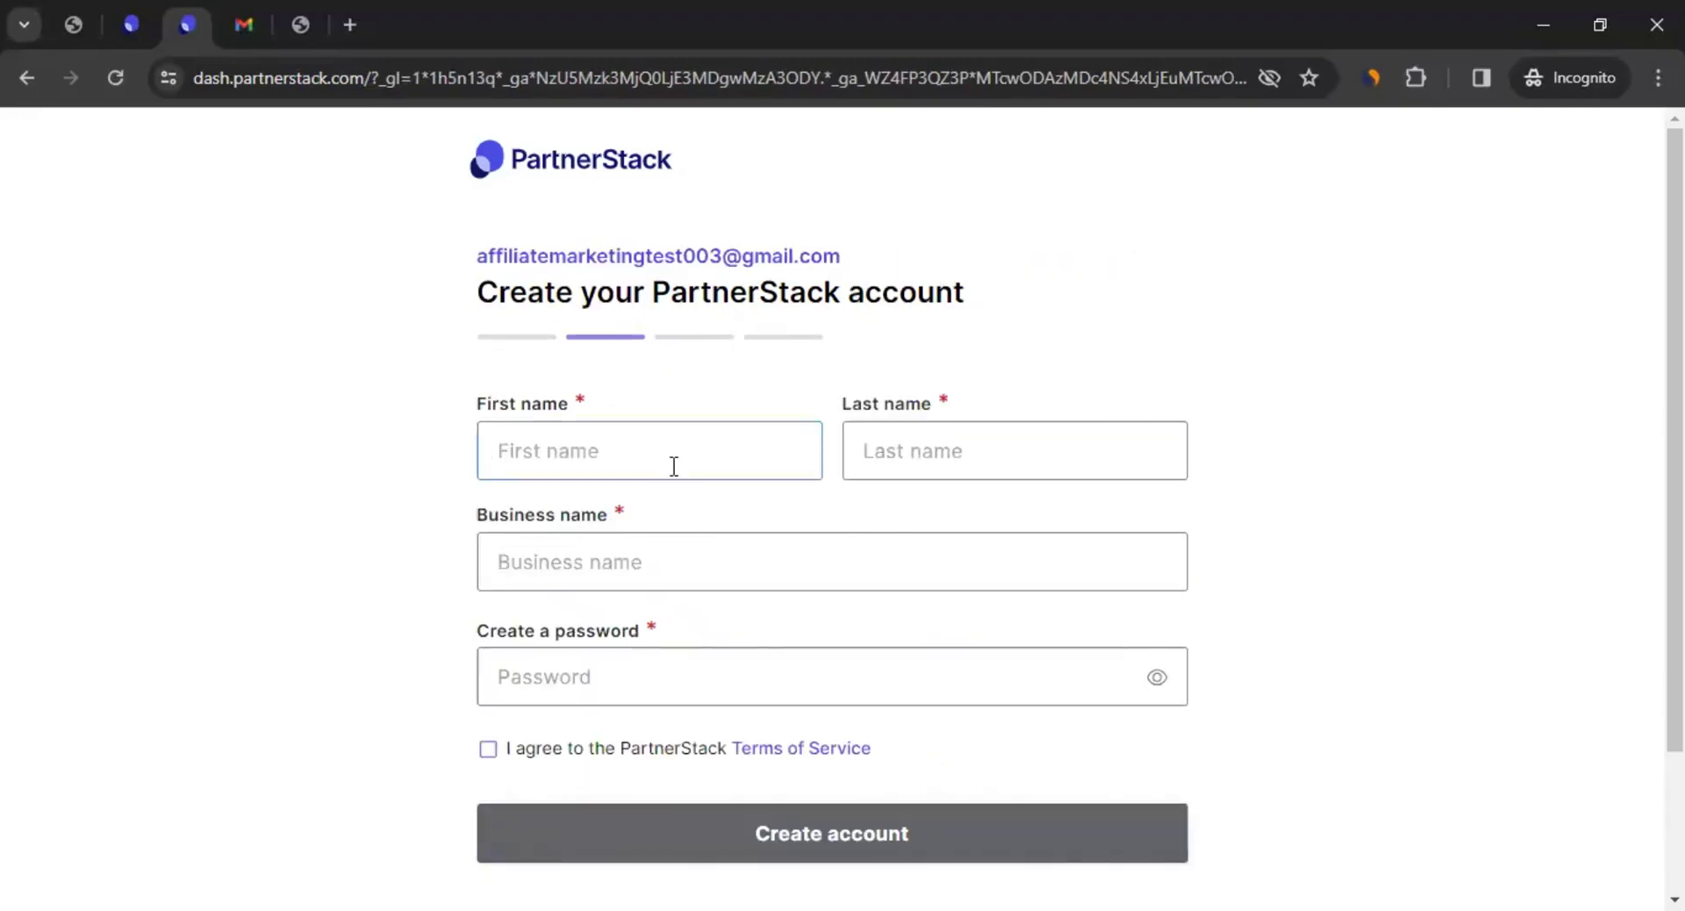
Step: Fill in first and last name, business name A3Marketing and the account password
text(John)
key(Tab)
text(Doe)
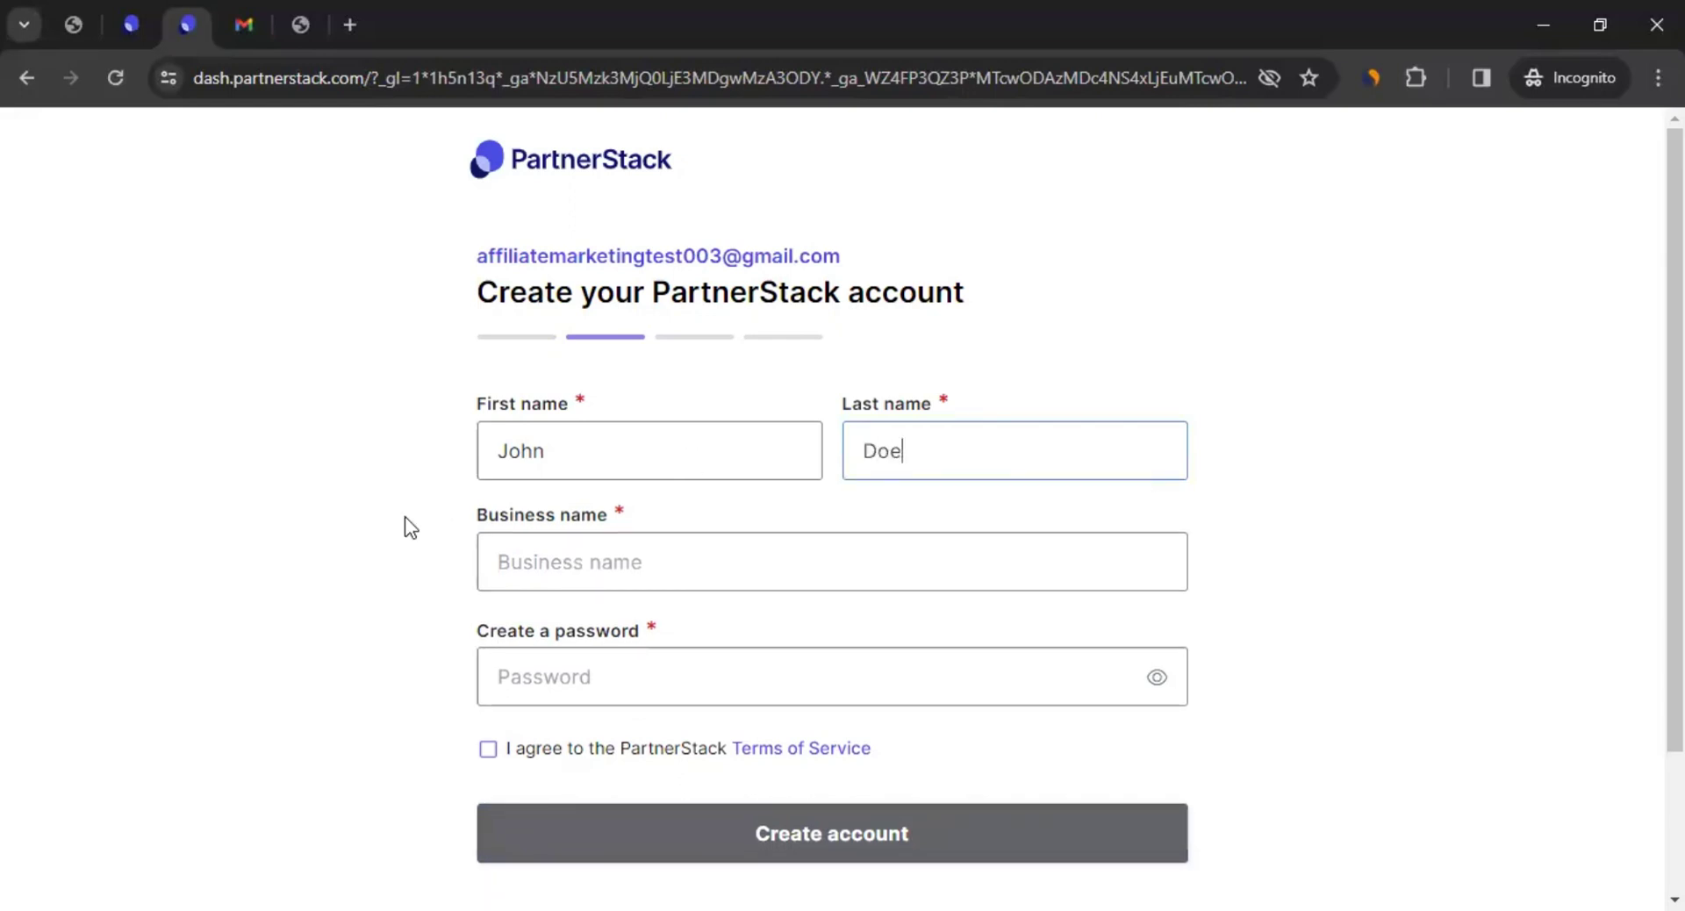
scroll(407, 516, down, 2)
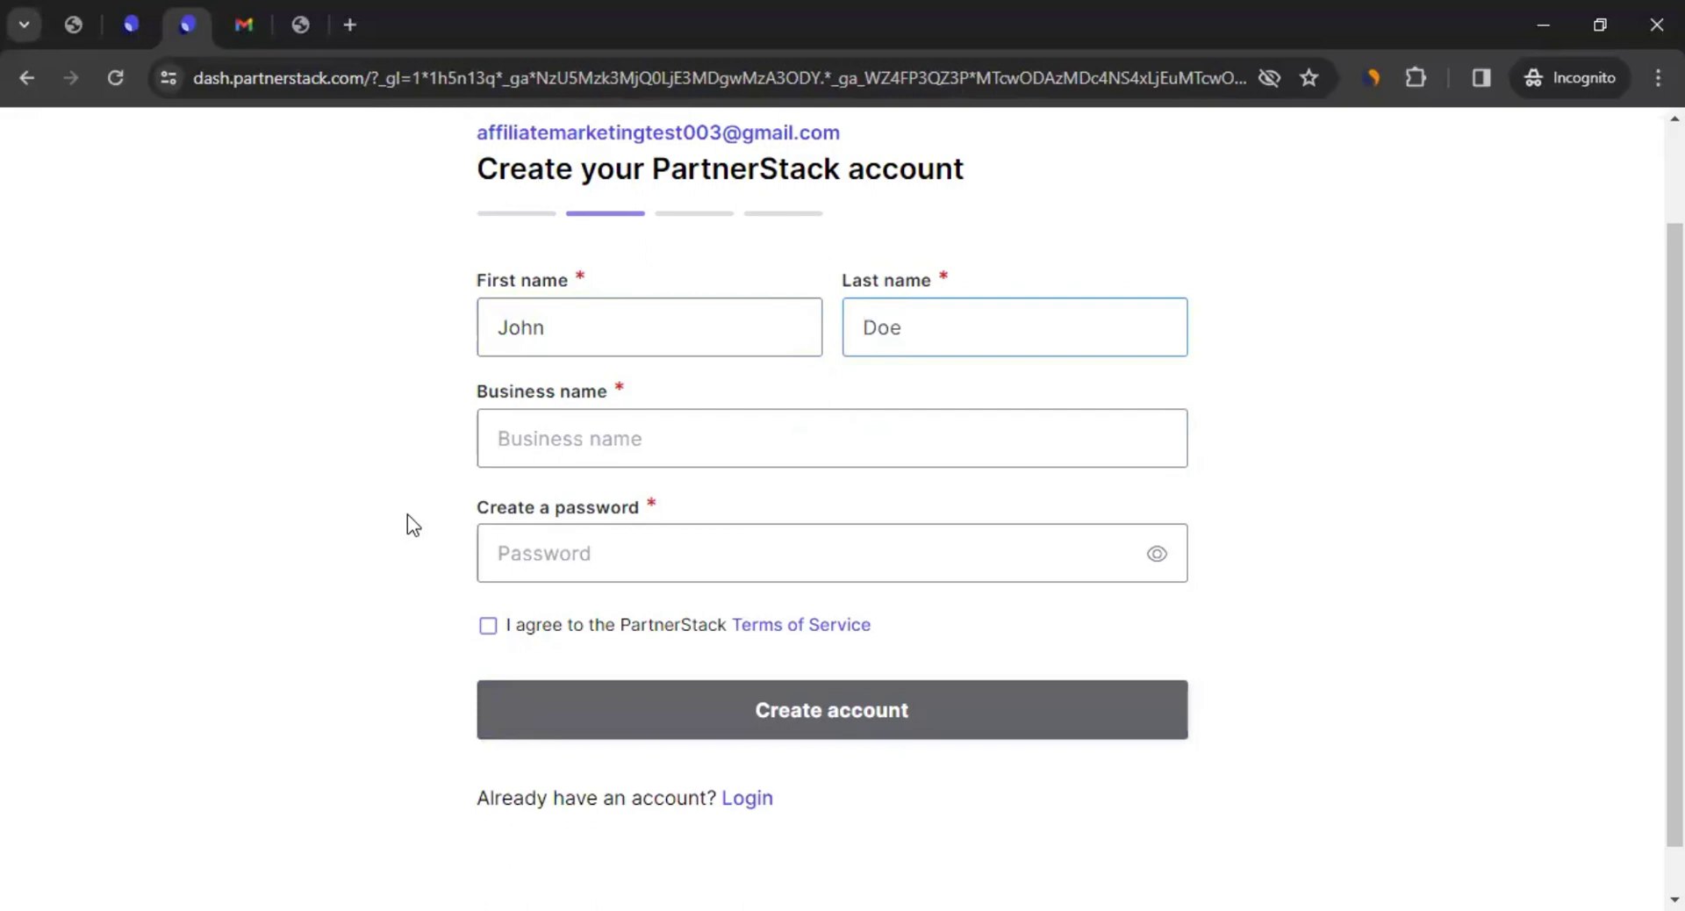
text(A)
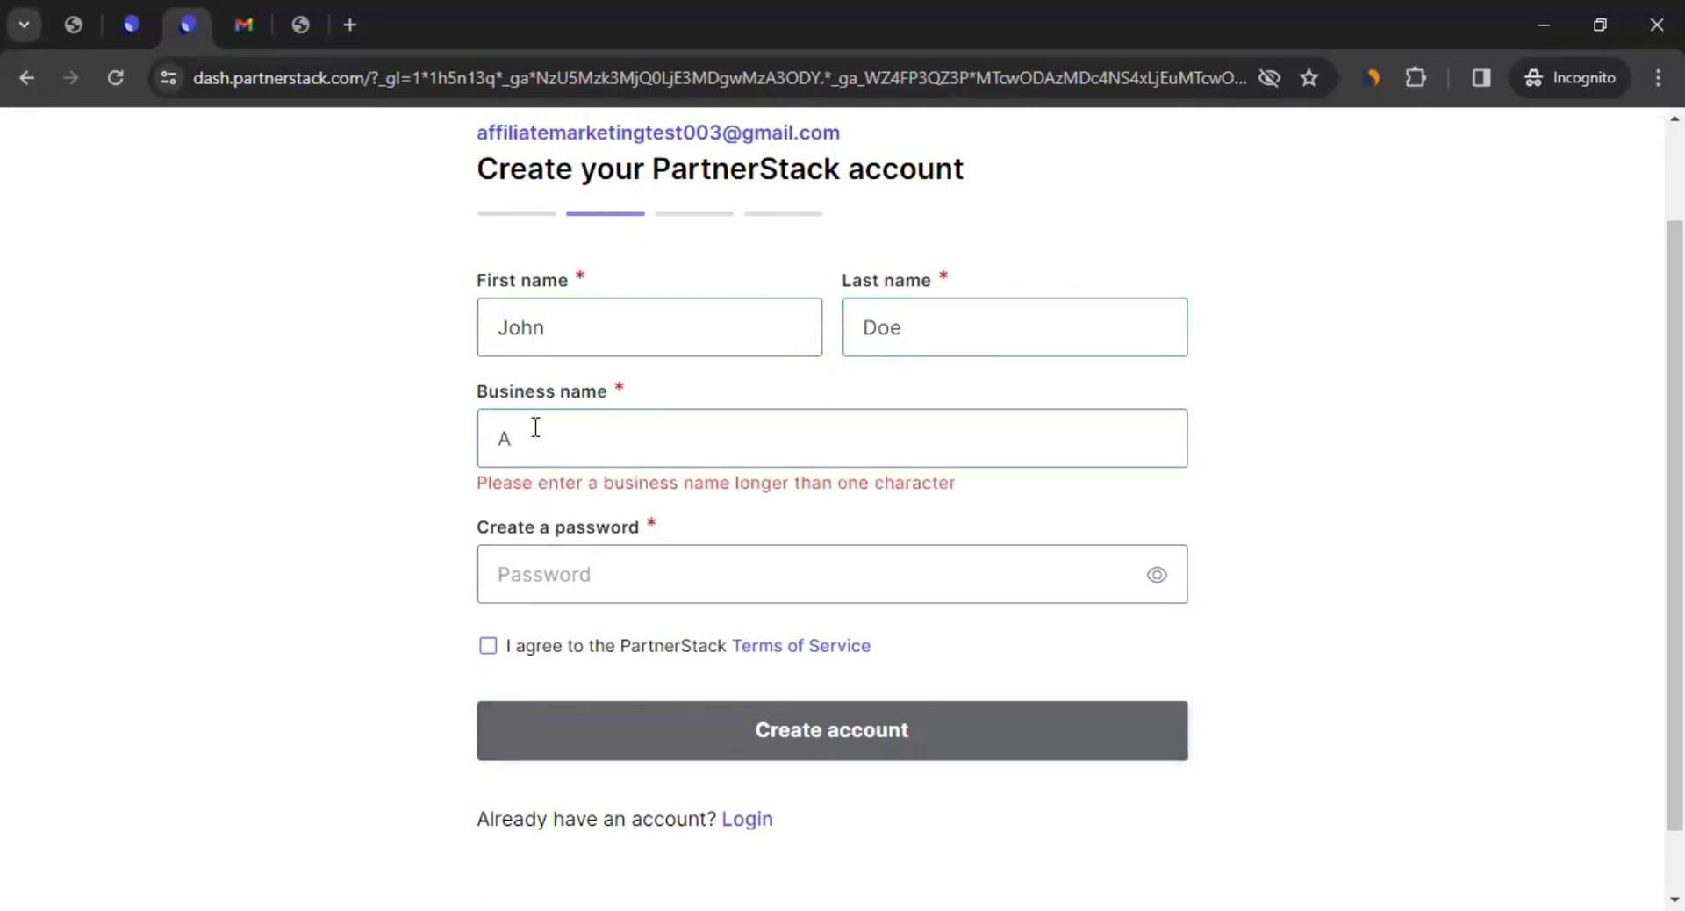
text(3Marketing)
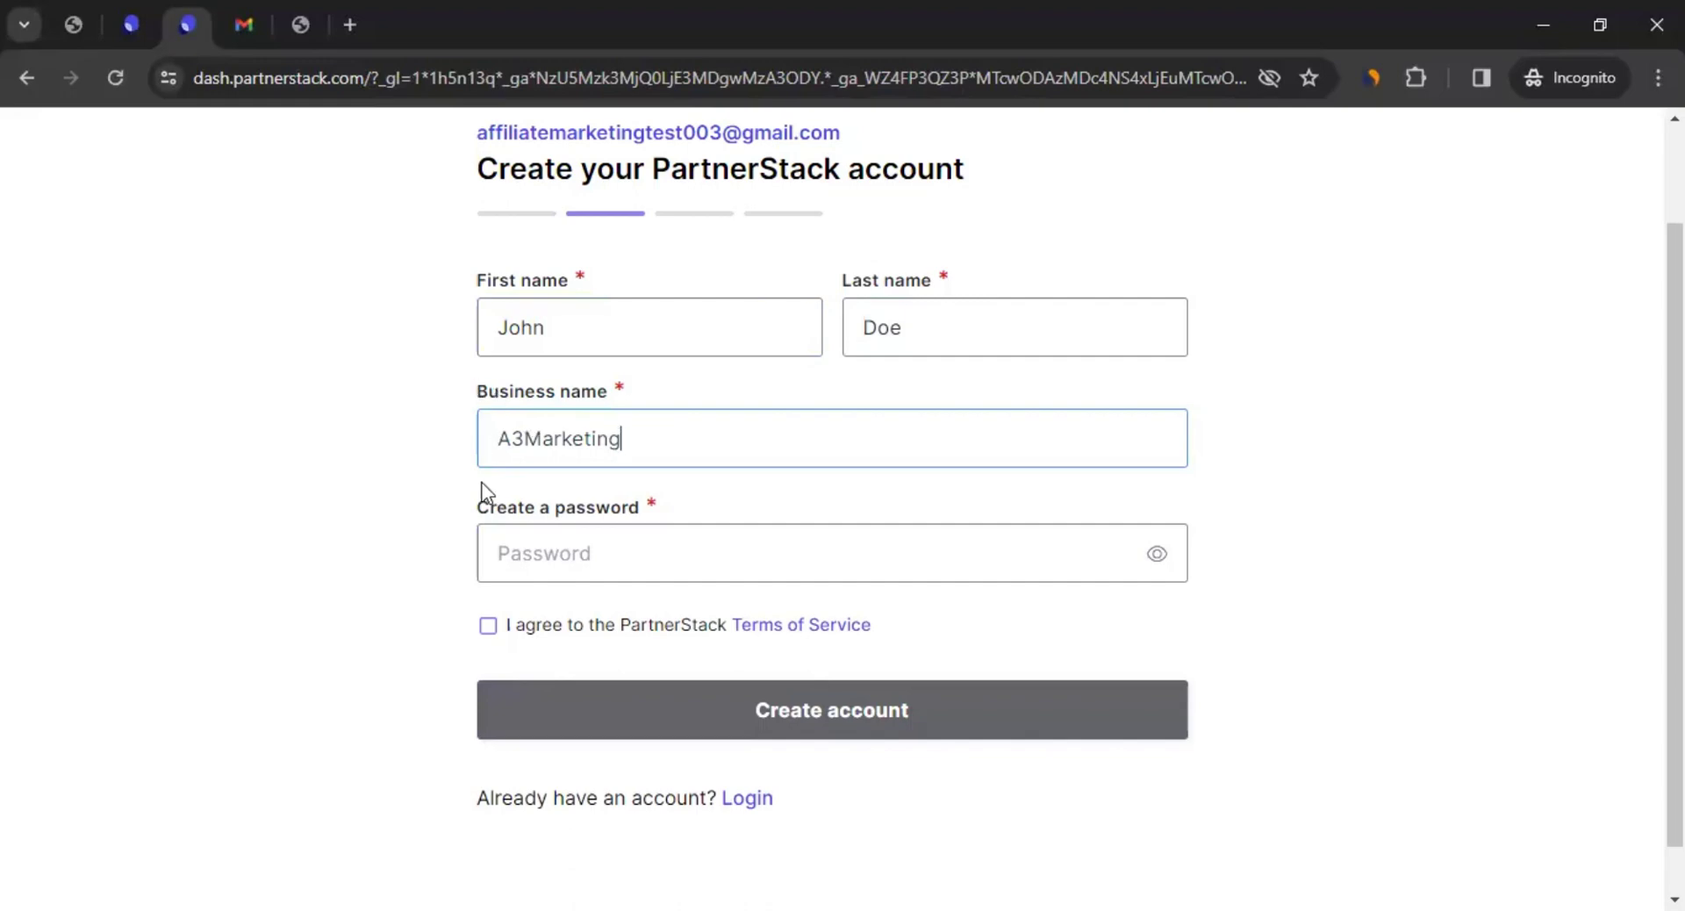
click(535, 562)
key(ctrl+v)
scroll(338, 587, down, 2)
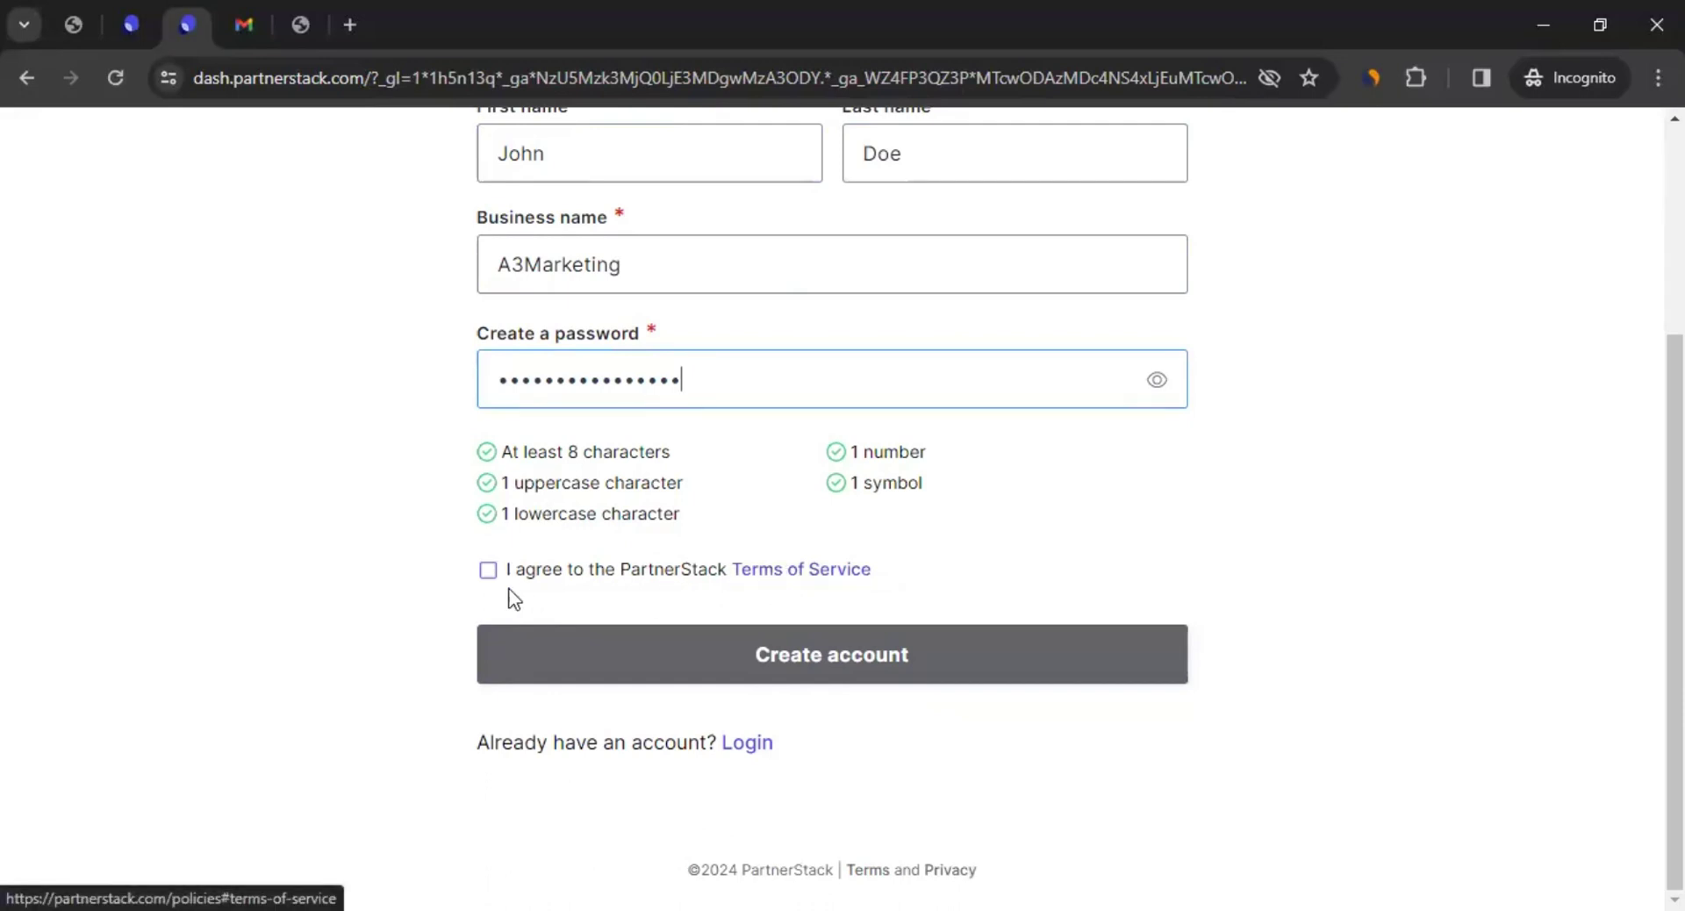
Step: Agree to the Terms of Service and create the account, reaching the Email confirmation page
click(489, 573)
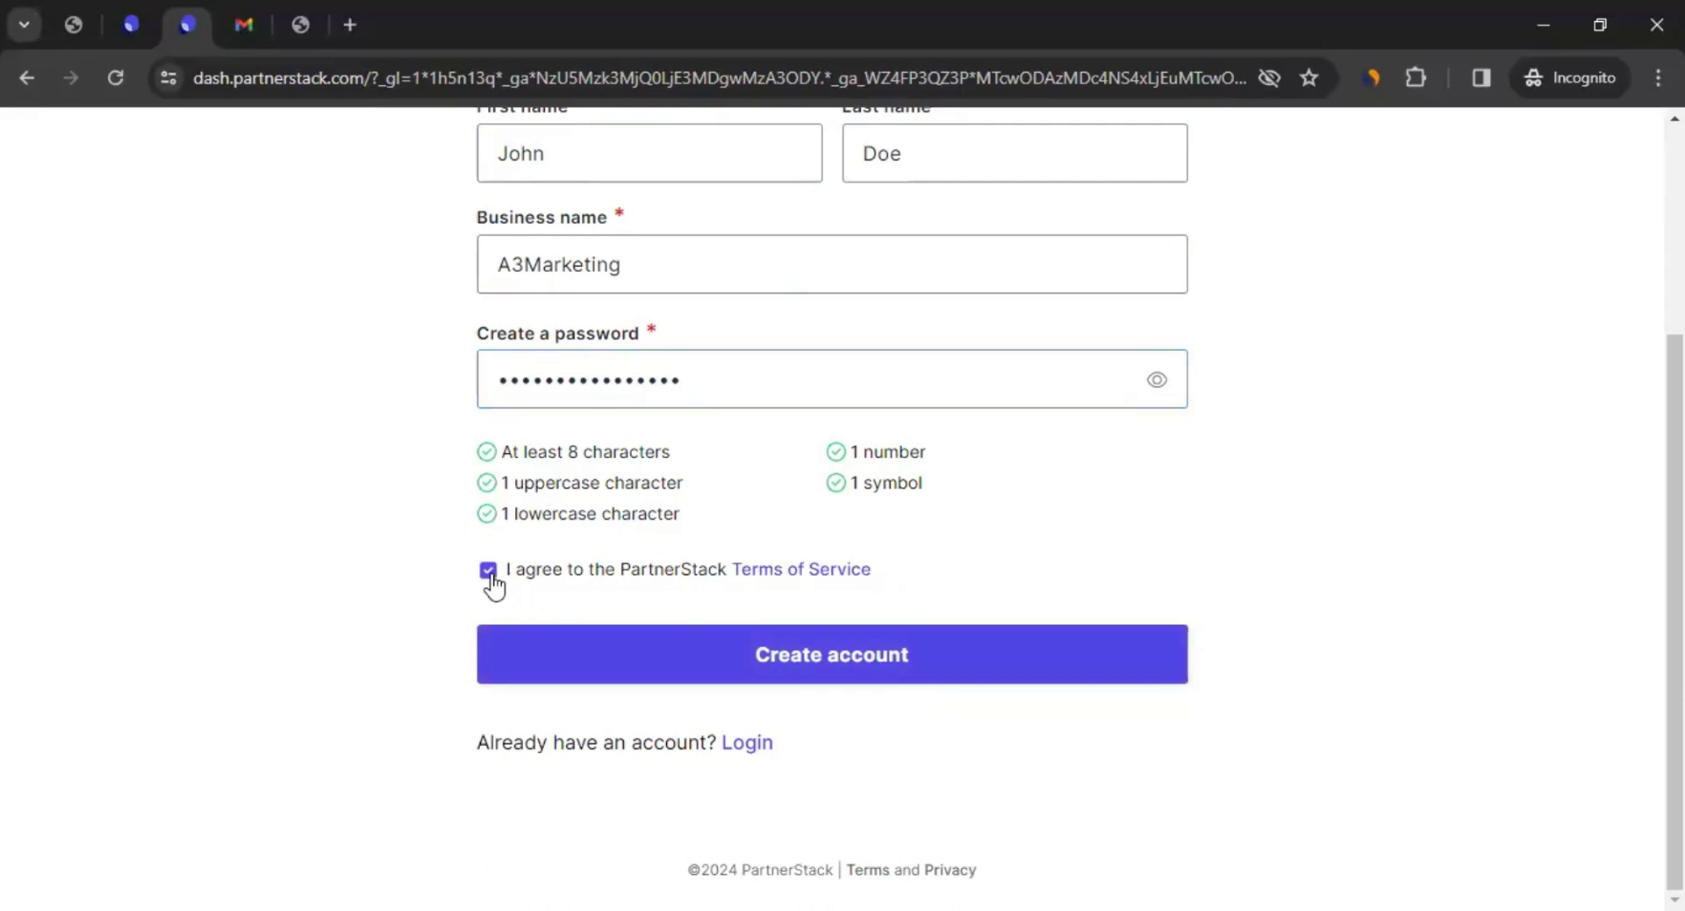
click(808, 660)
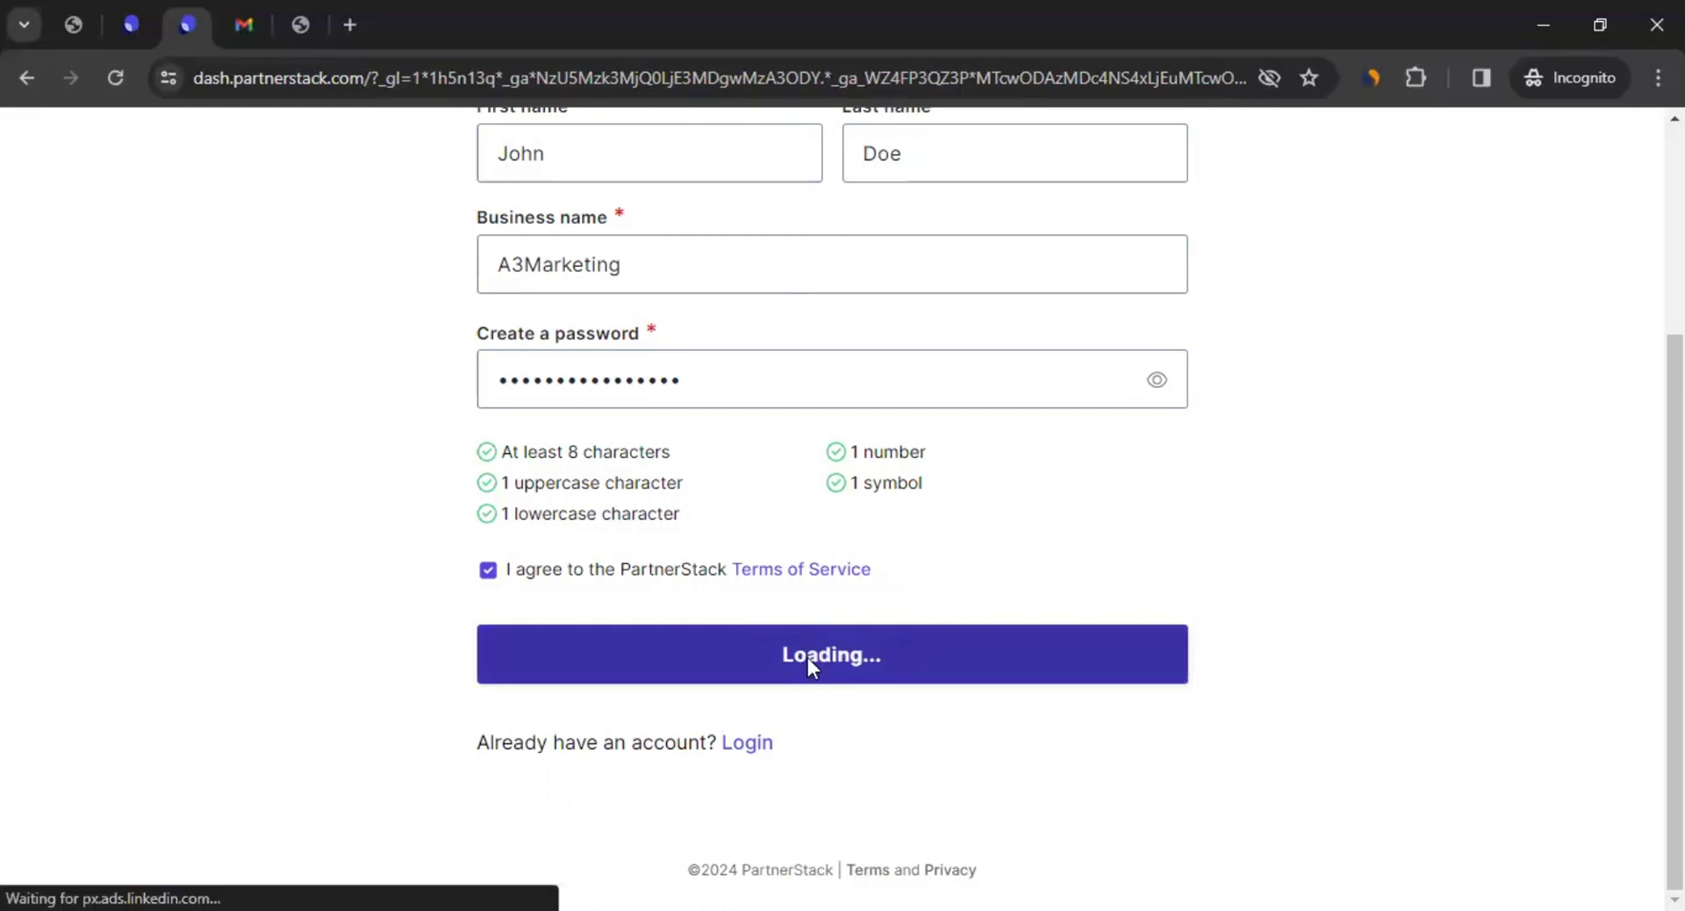
scroll(431, 607, up, 1)
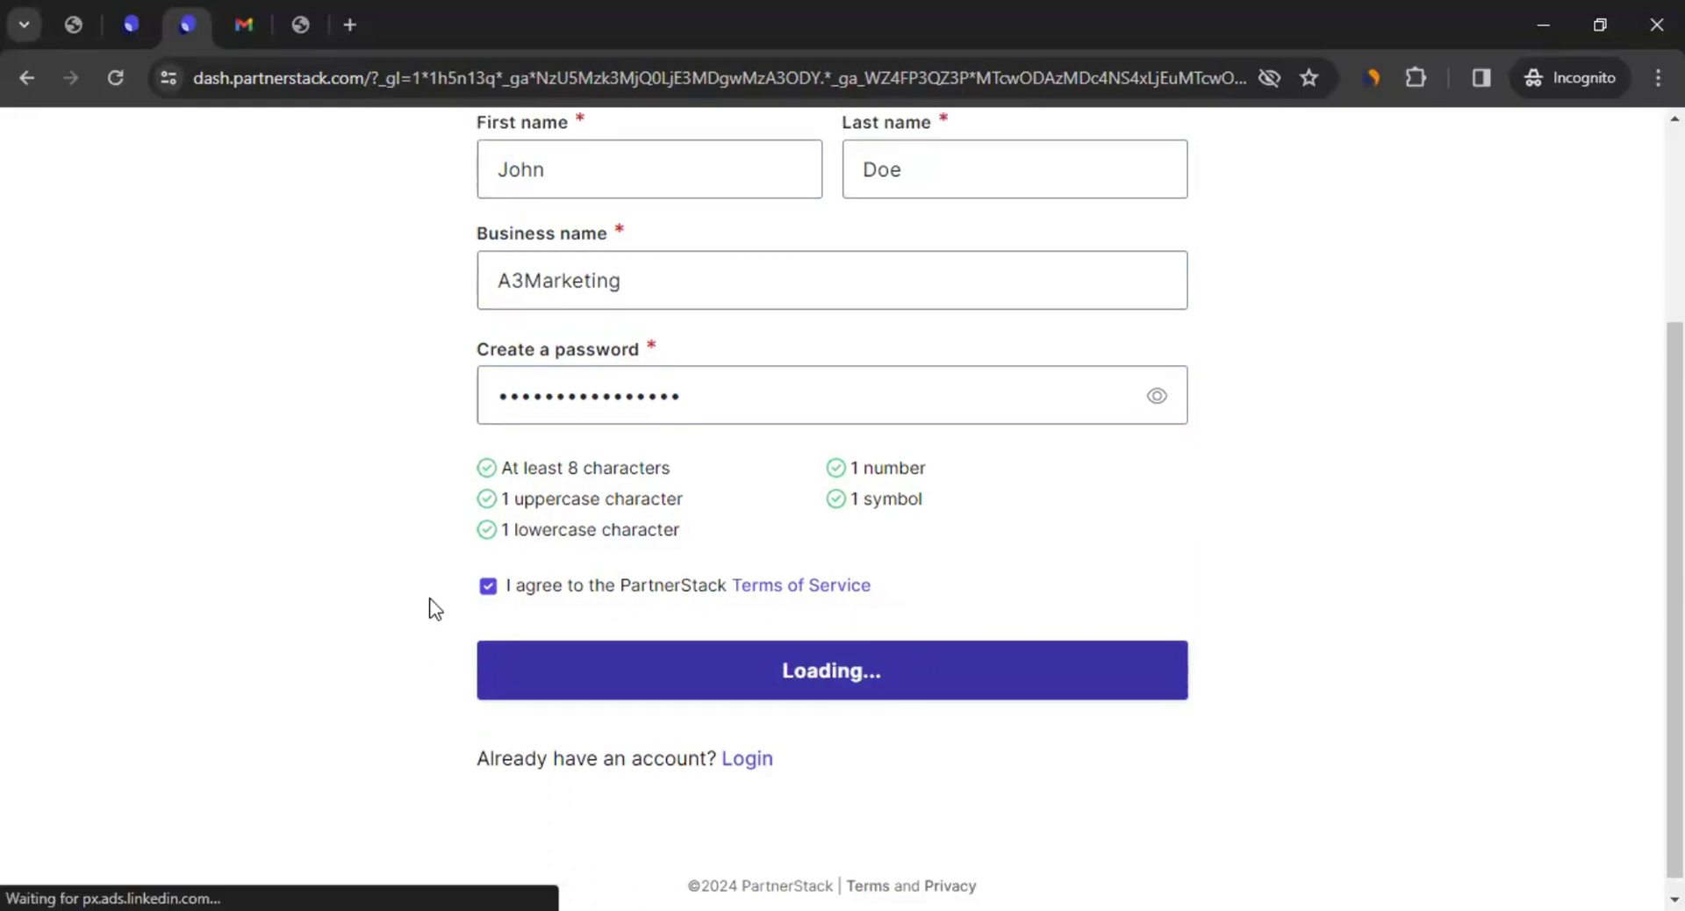
scroll(432, 608, up, 3)
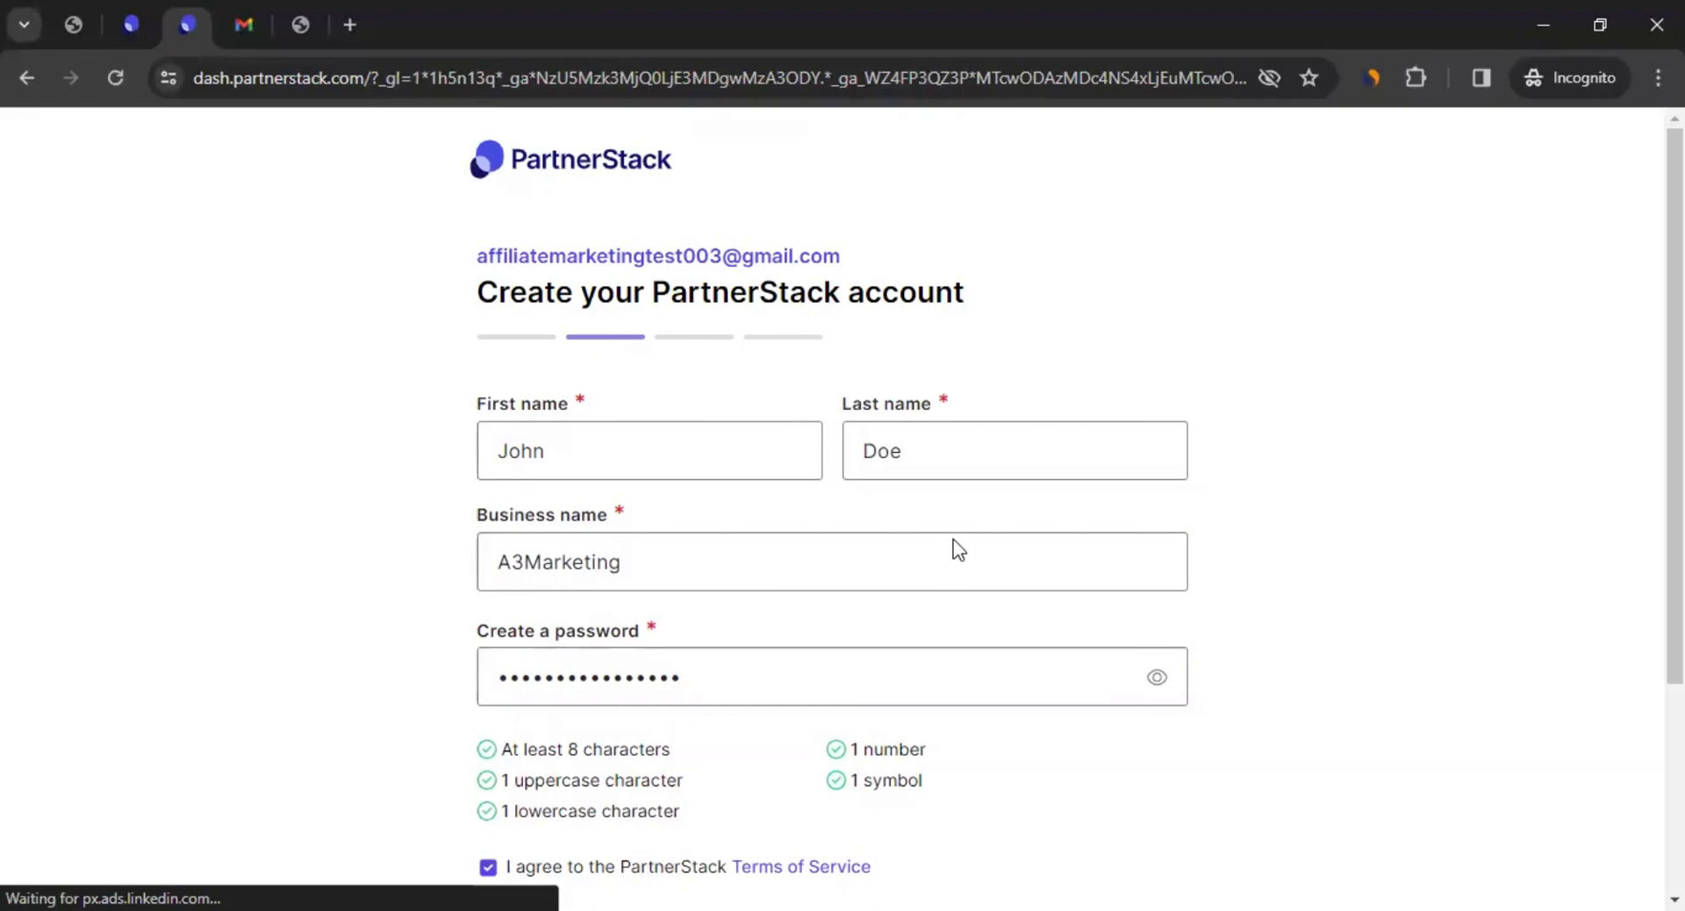
scroll(952, 549, down, 3)
scroll(1103, 512, up, 3)
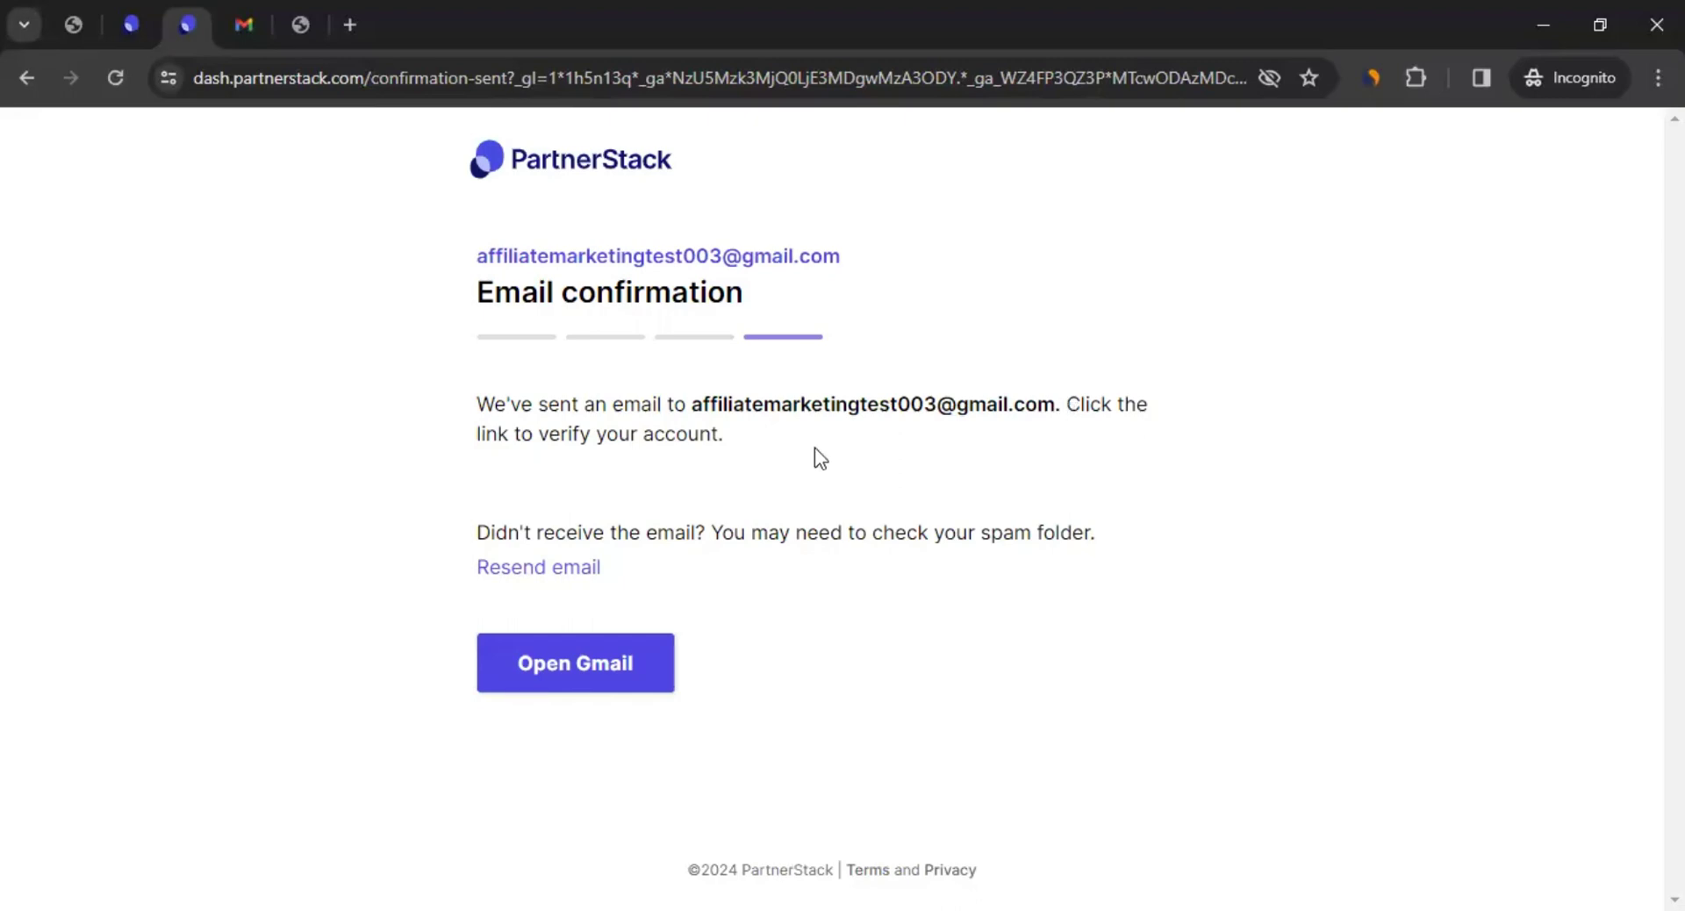
Step: In Gmail's Primary inbox, open PartnerStack's 'Verify your email address' message and follow Verify email
click(251, 28)
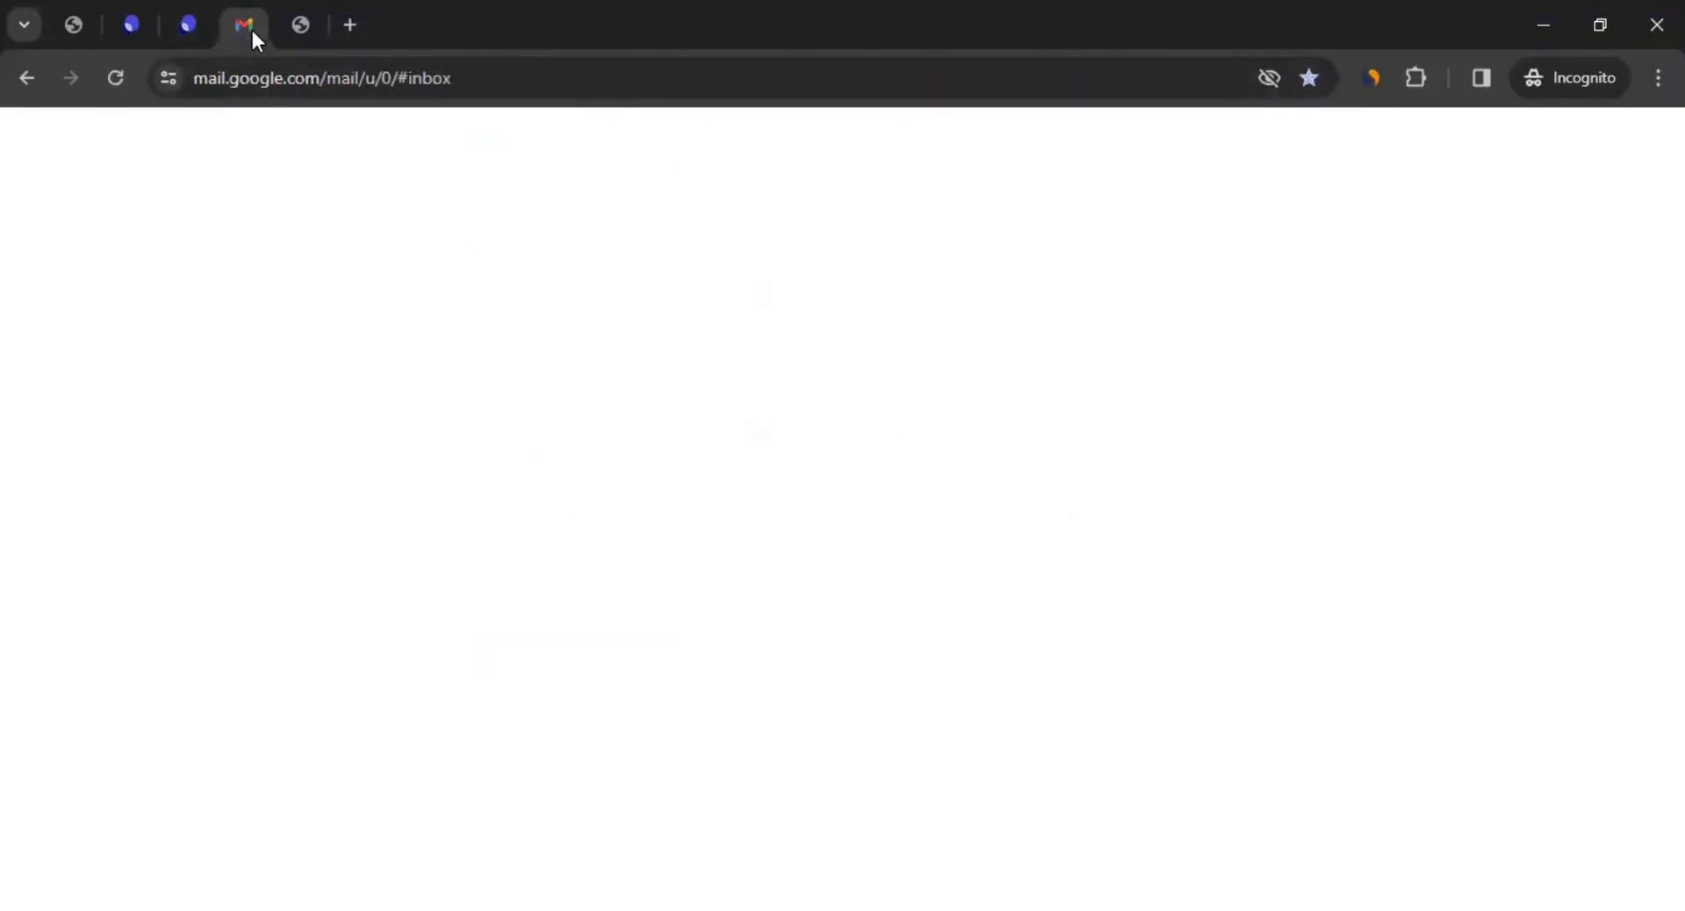
click(472, 437)
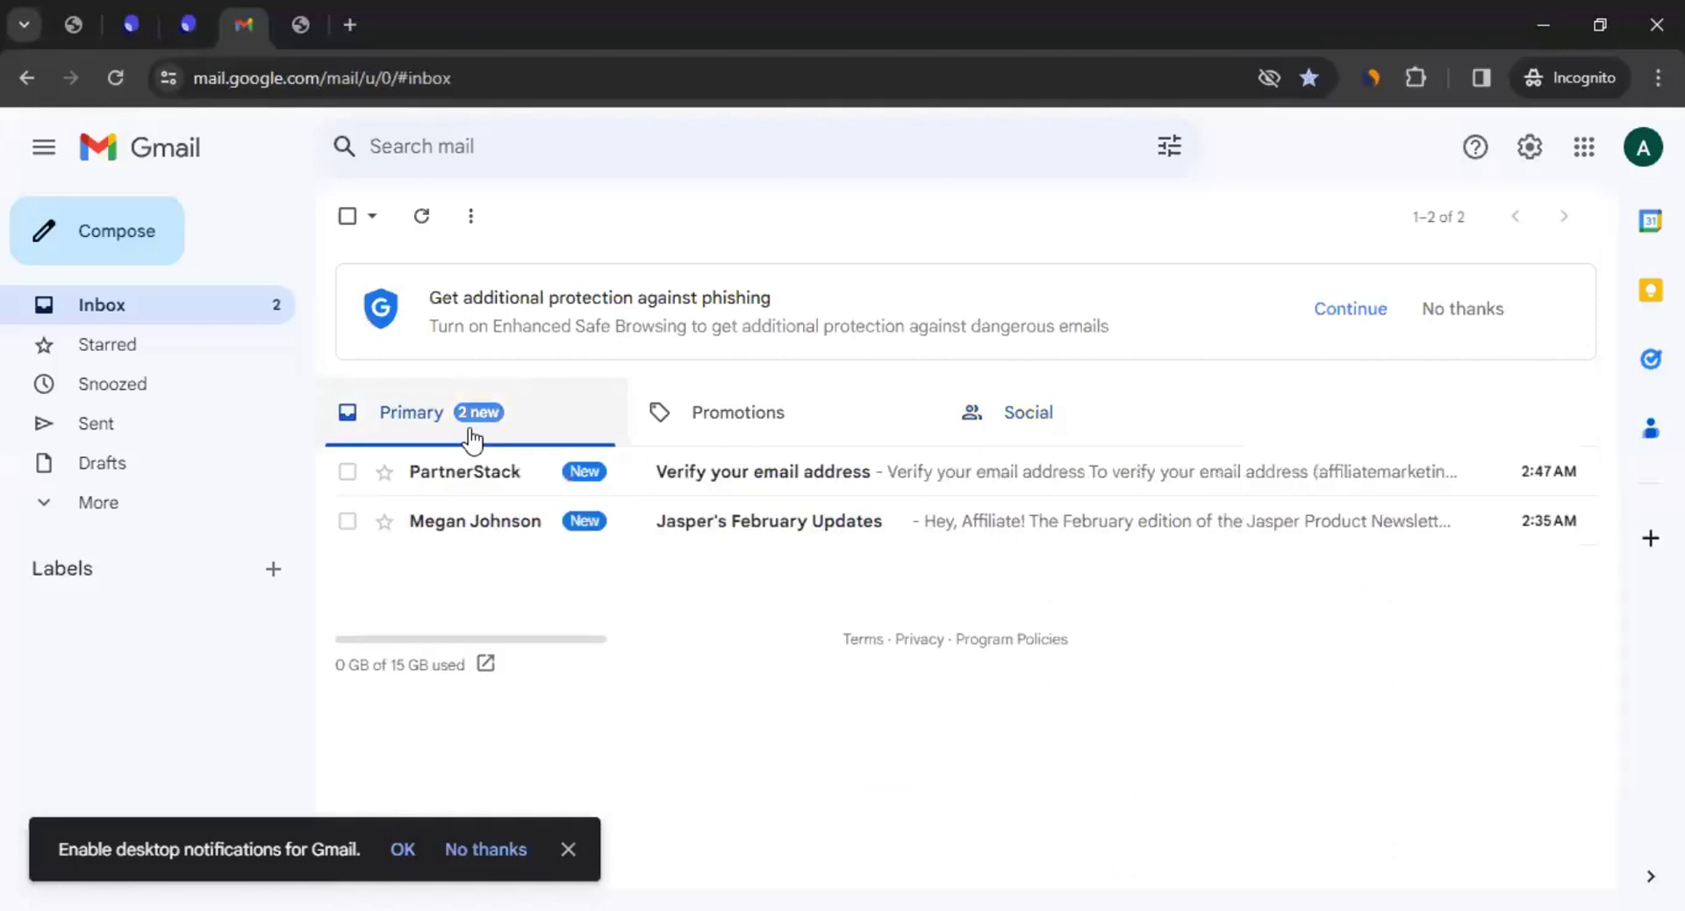
click(753, 478)
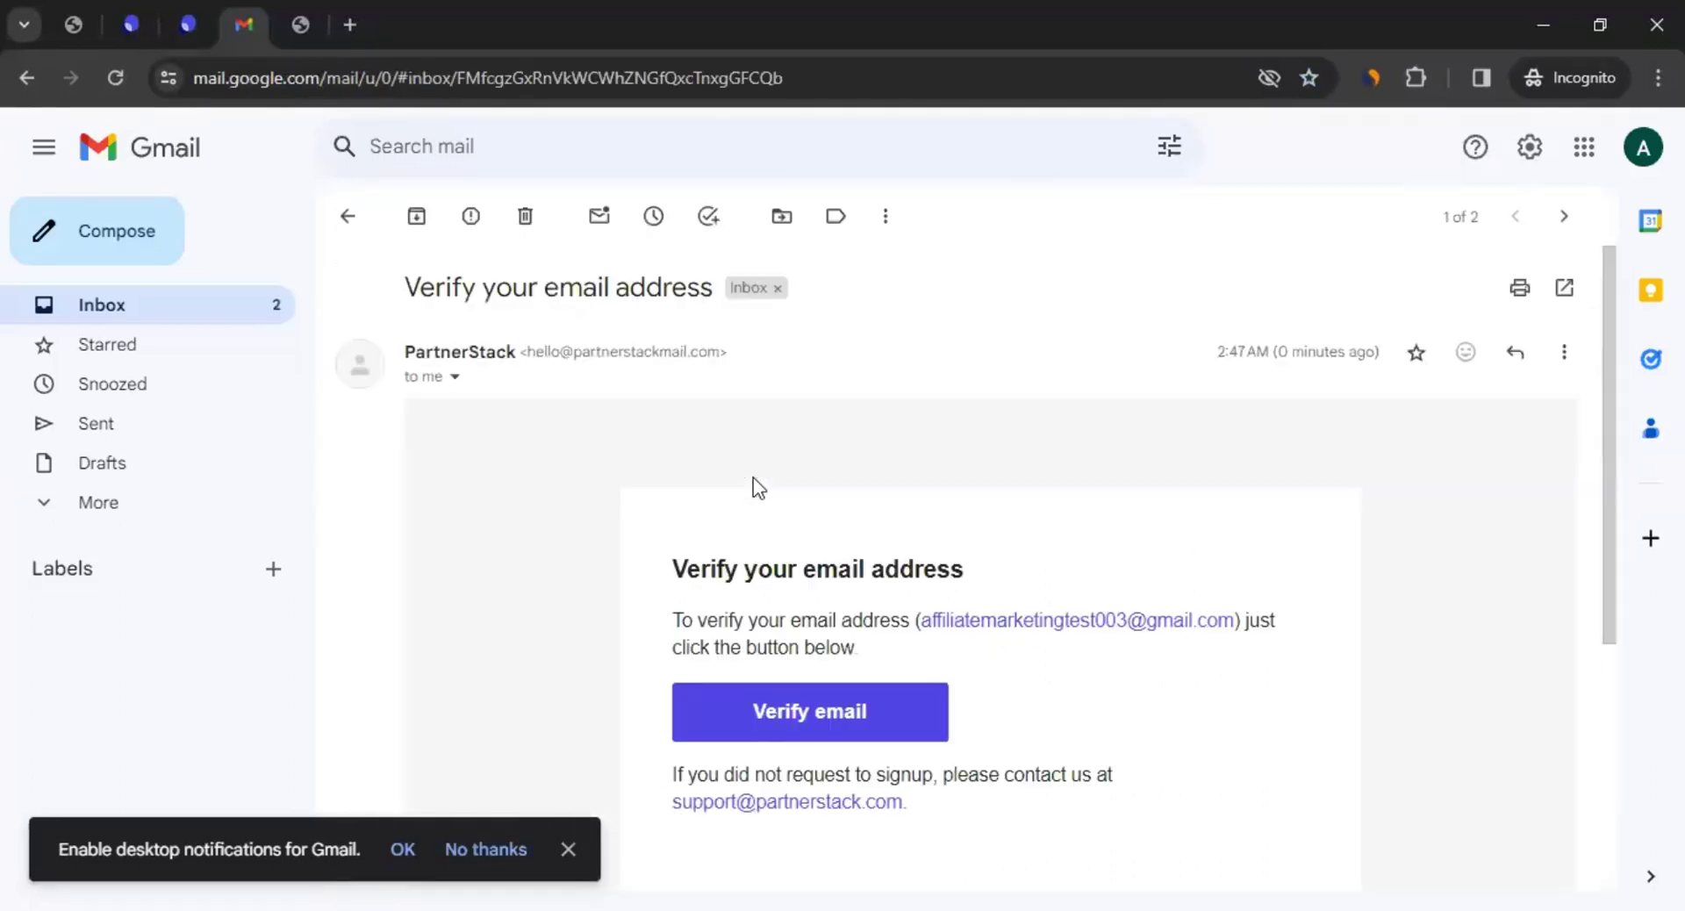
scroll(1009, 742, down, 3)
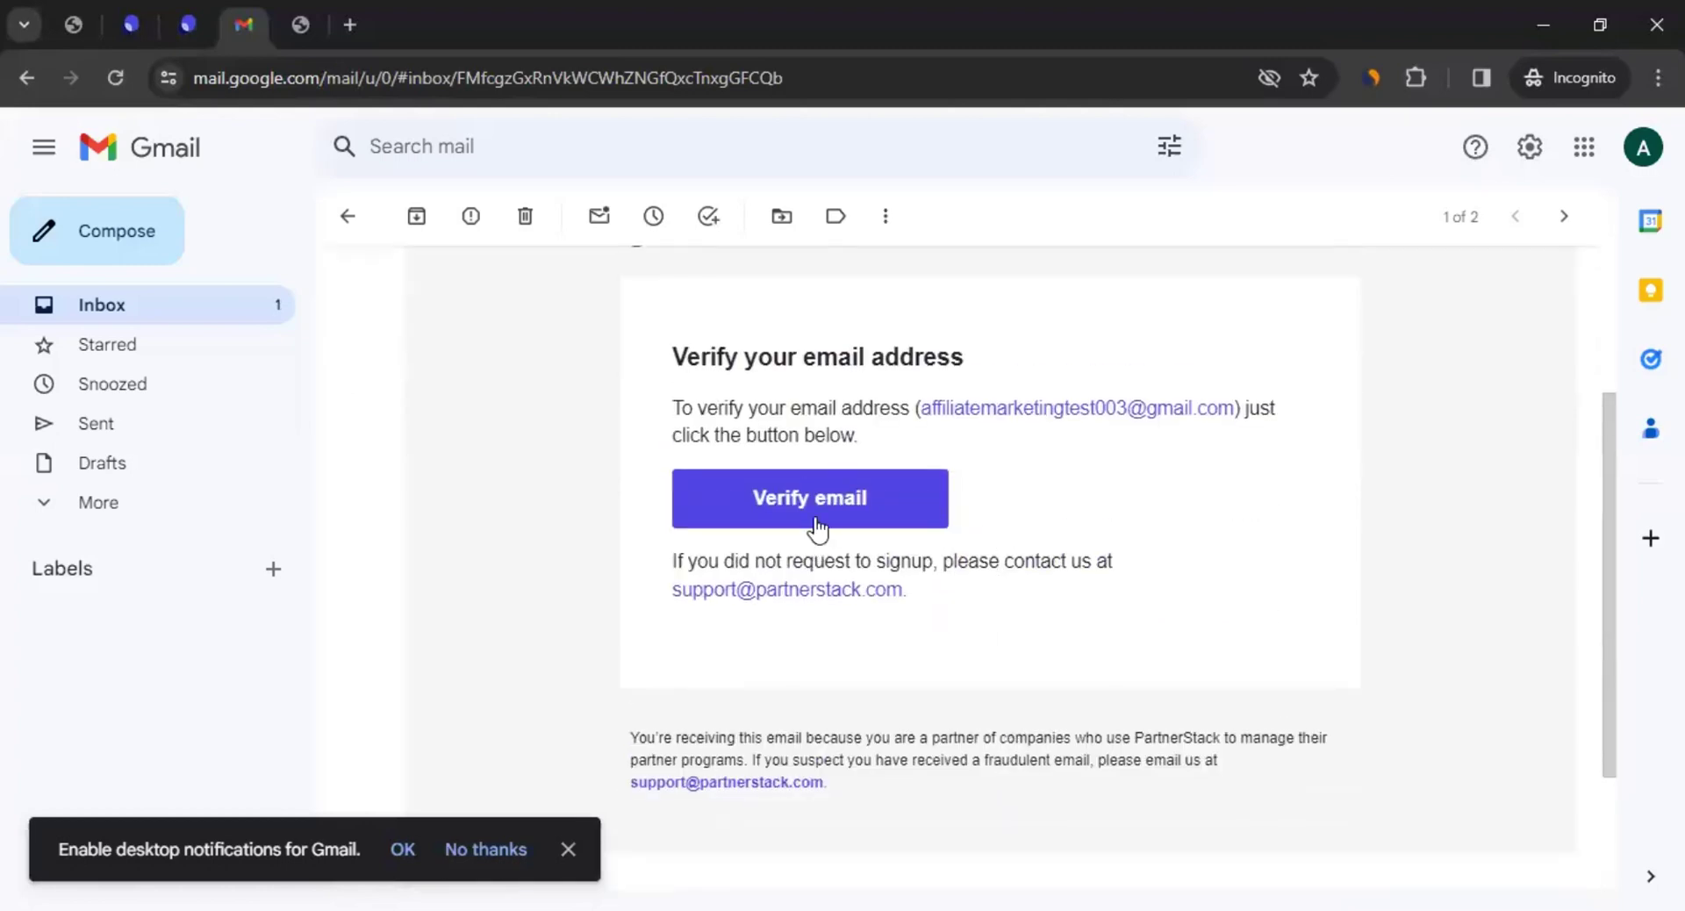
click(820, 497)
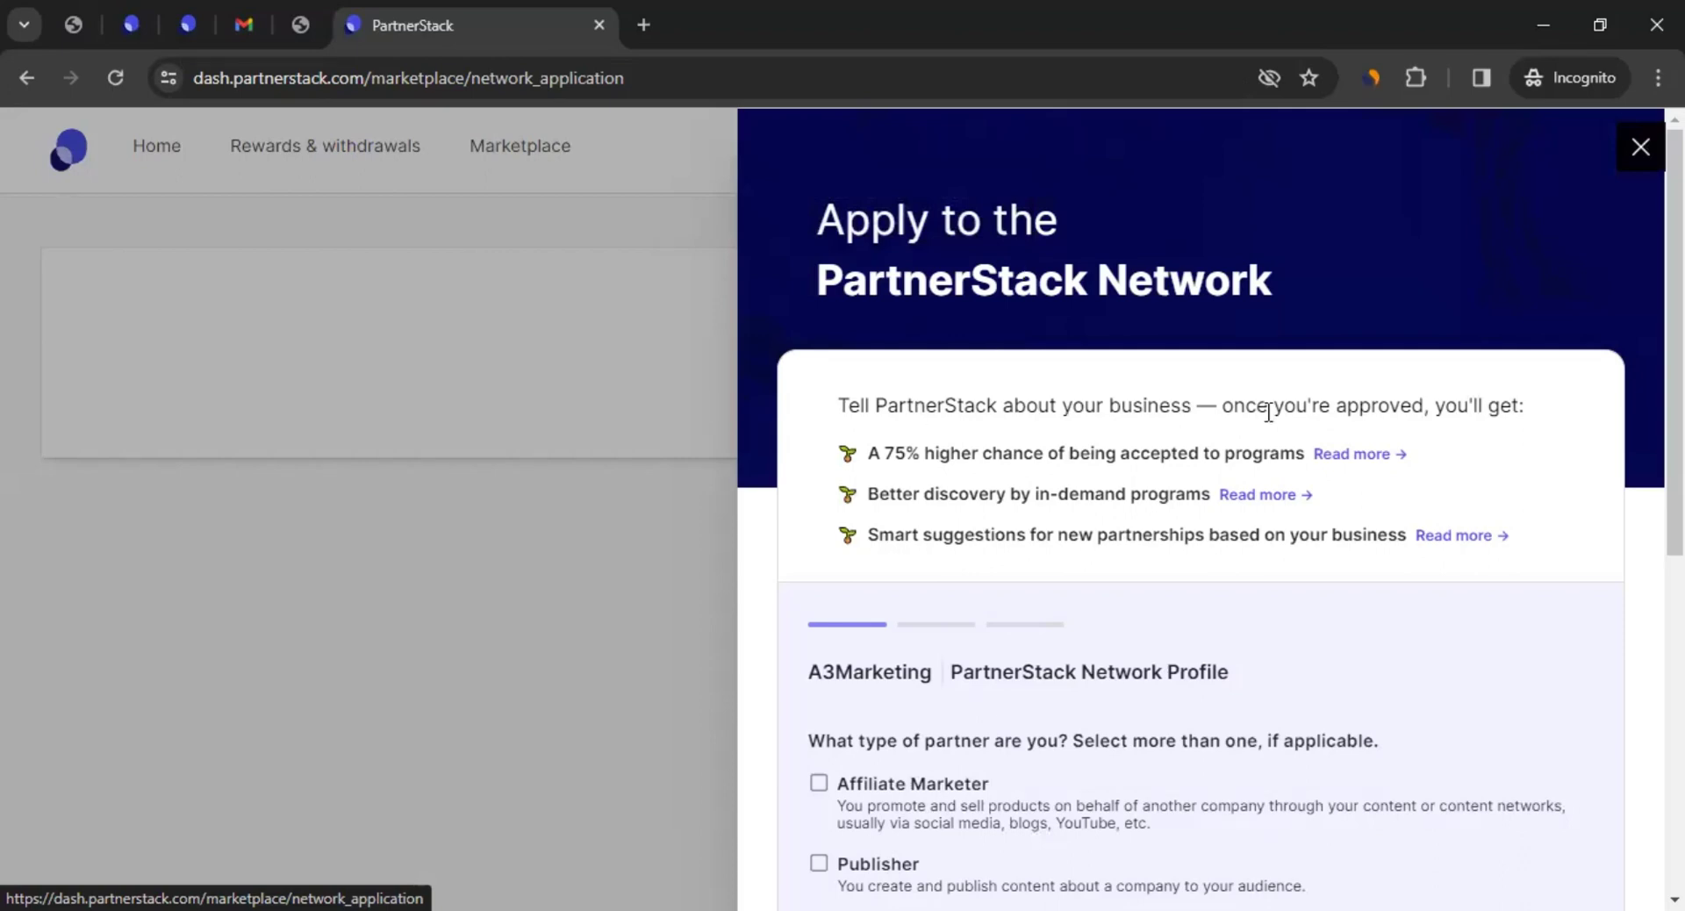
Step: Highlight the application intro and benefit text while reading through it
drag(1284, 406, 1062, 405)
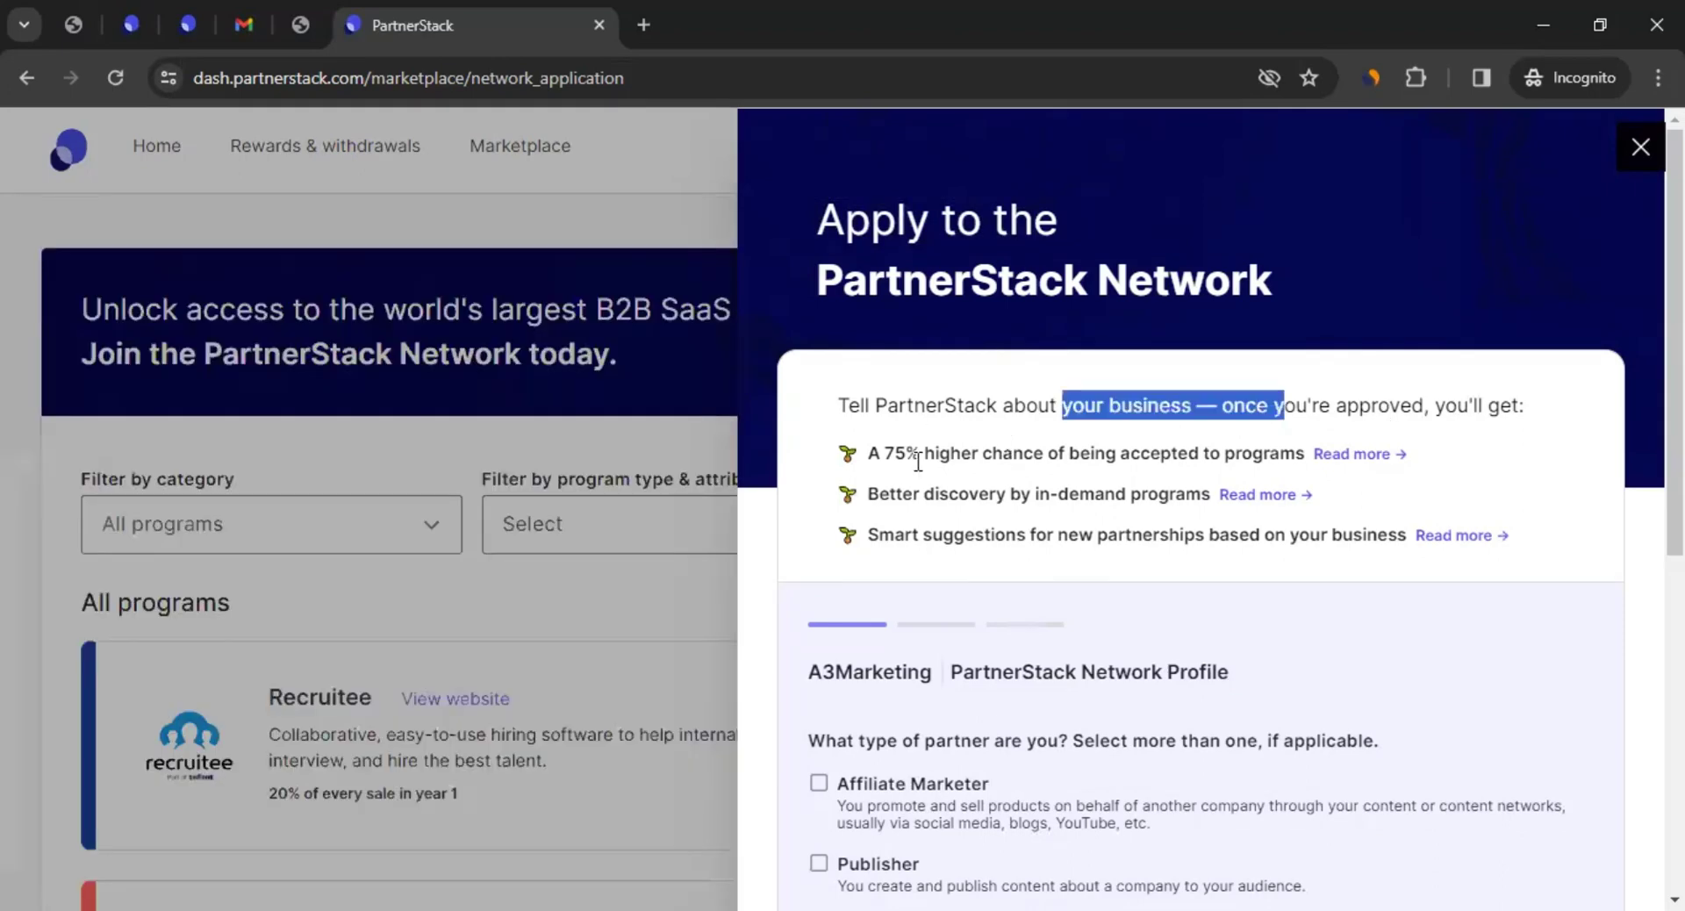
drag(918, 460, 980, 455)
shift+click(1209, 453)
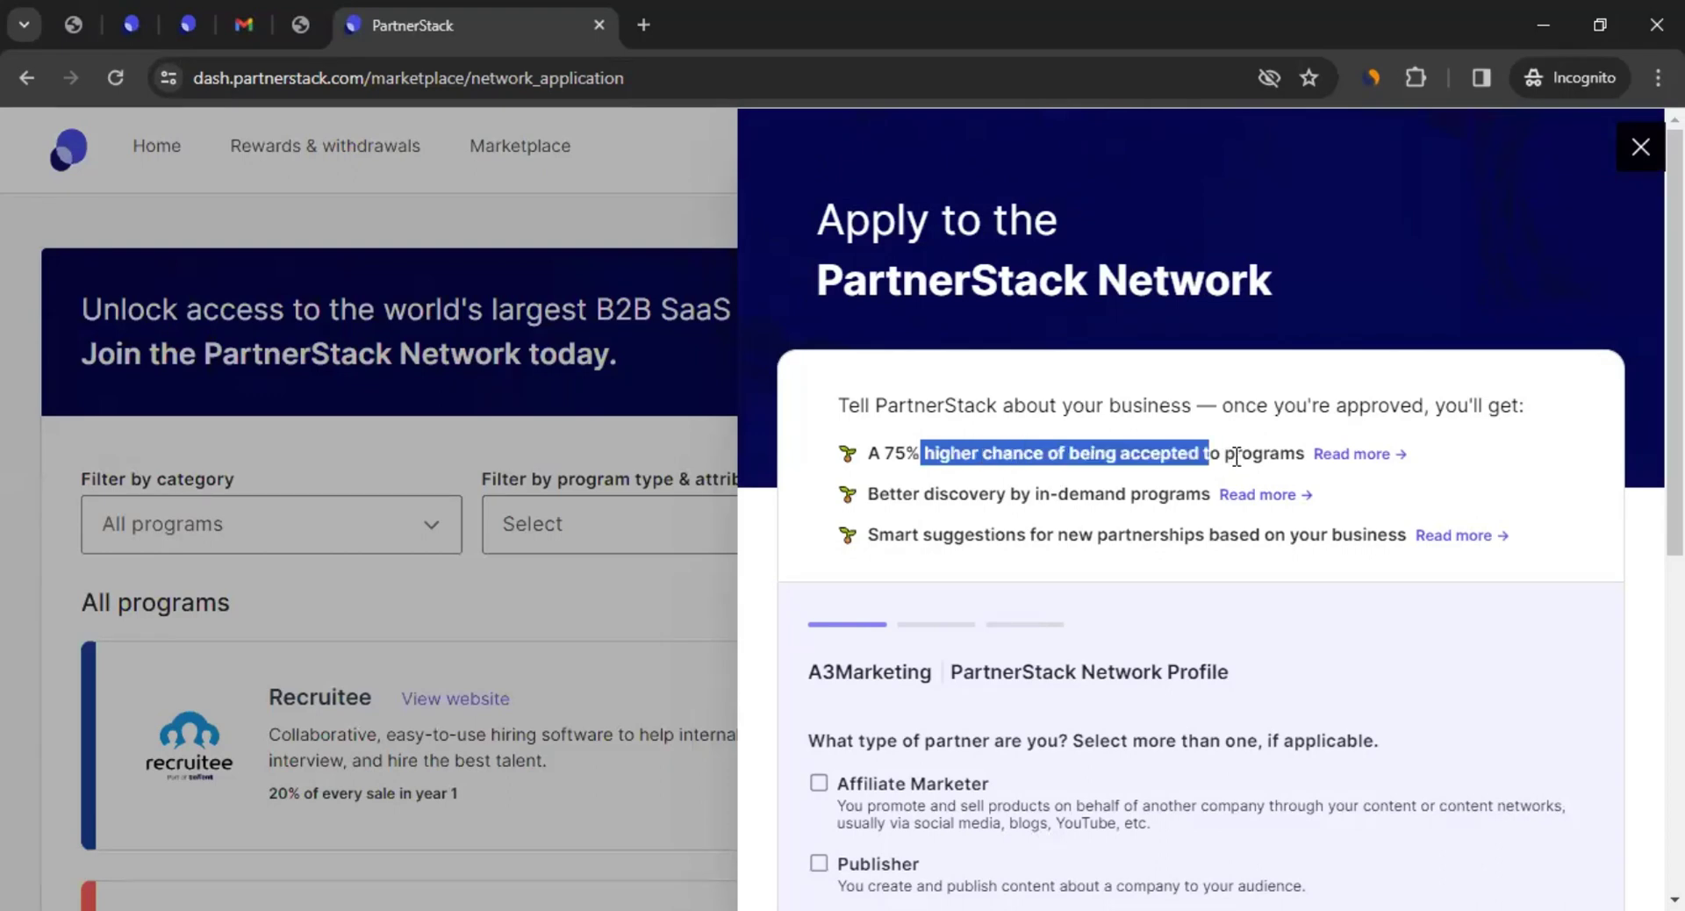
shift+click(1237, 457)
click(915, 501)
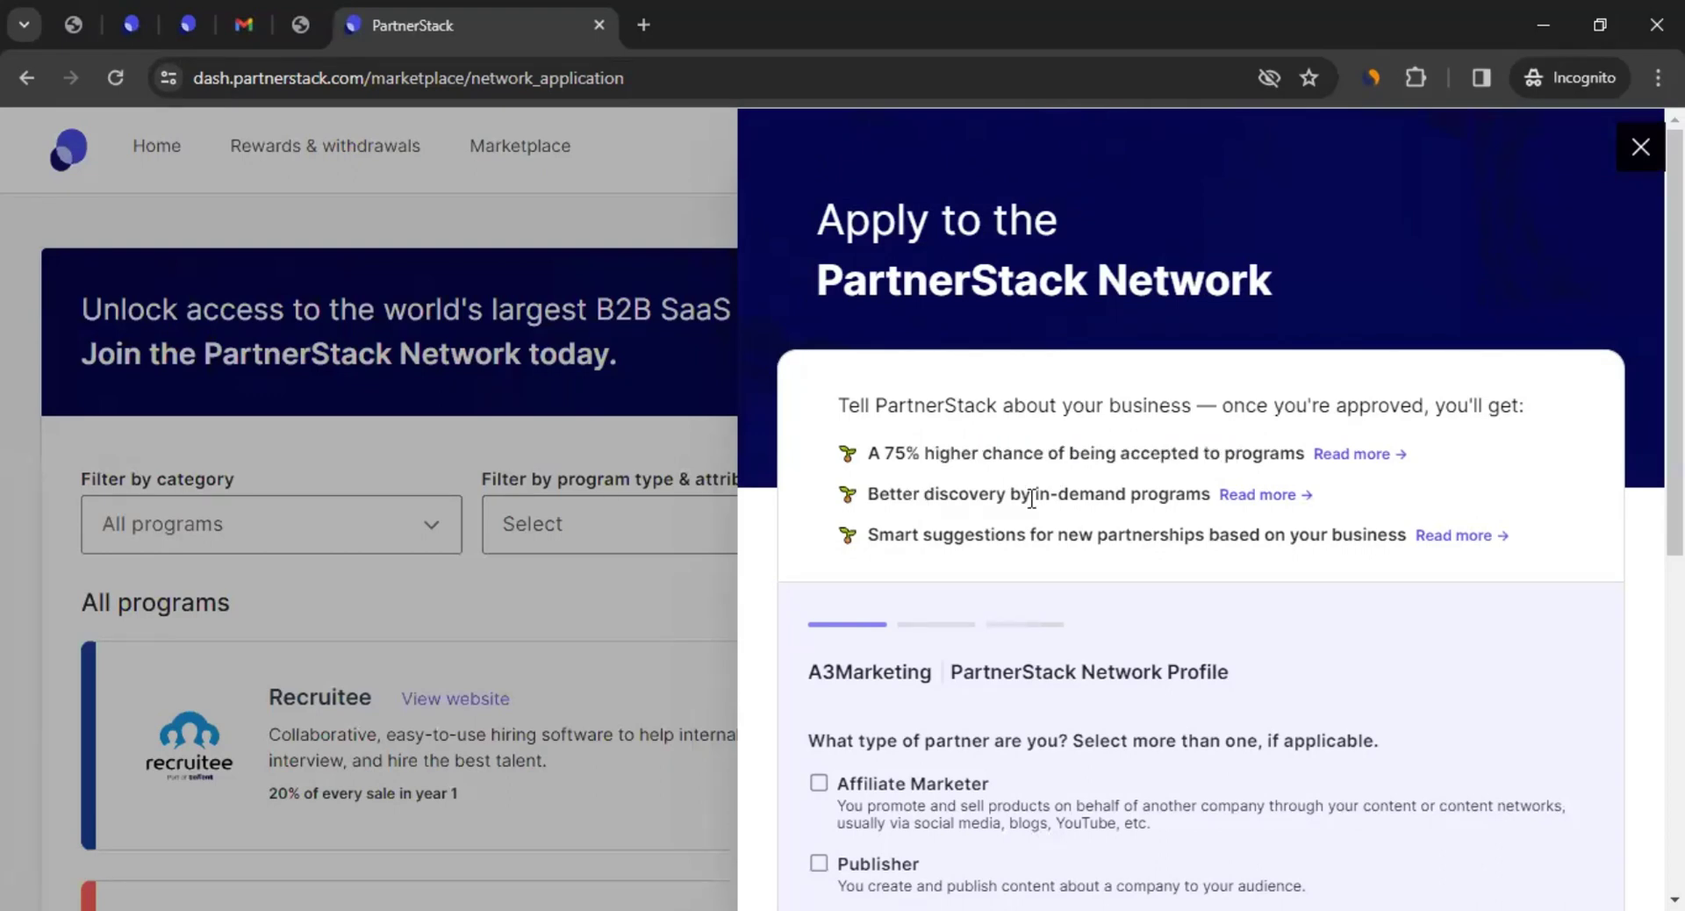
shift+click(1068, 496)
shift+click(1127, 497)
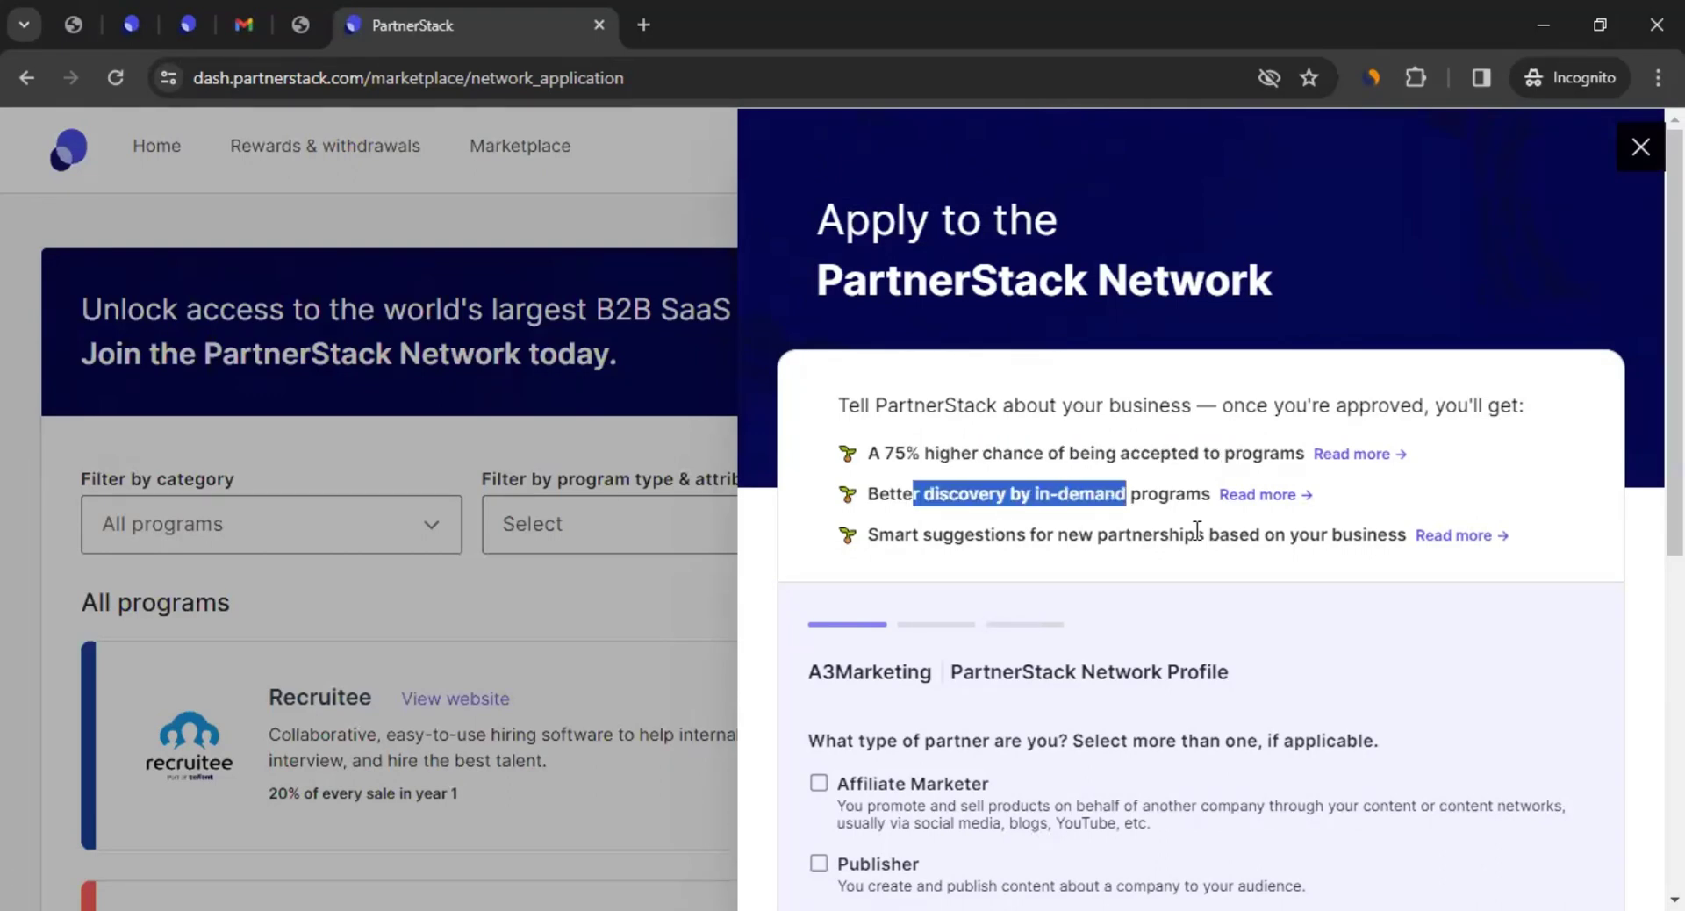
drag(963, 537, 1182, 544)
Step: Find the partner-type question and tick Affiliate Marketer
scroll(897, 196, down, 5)
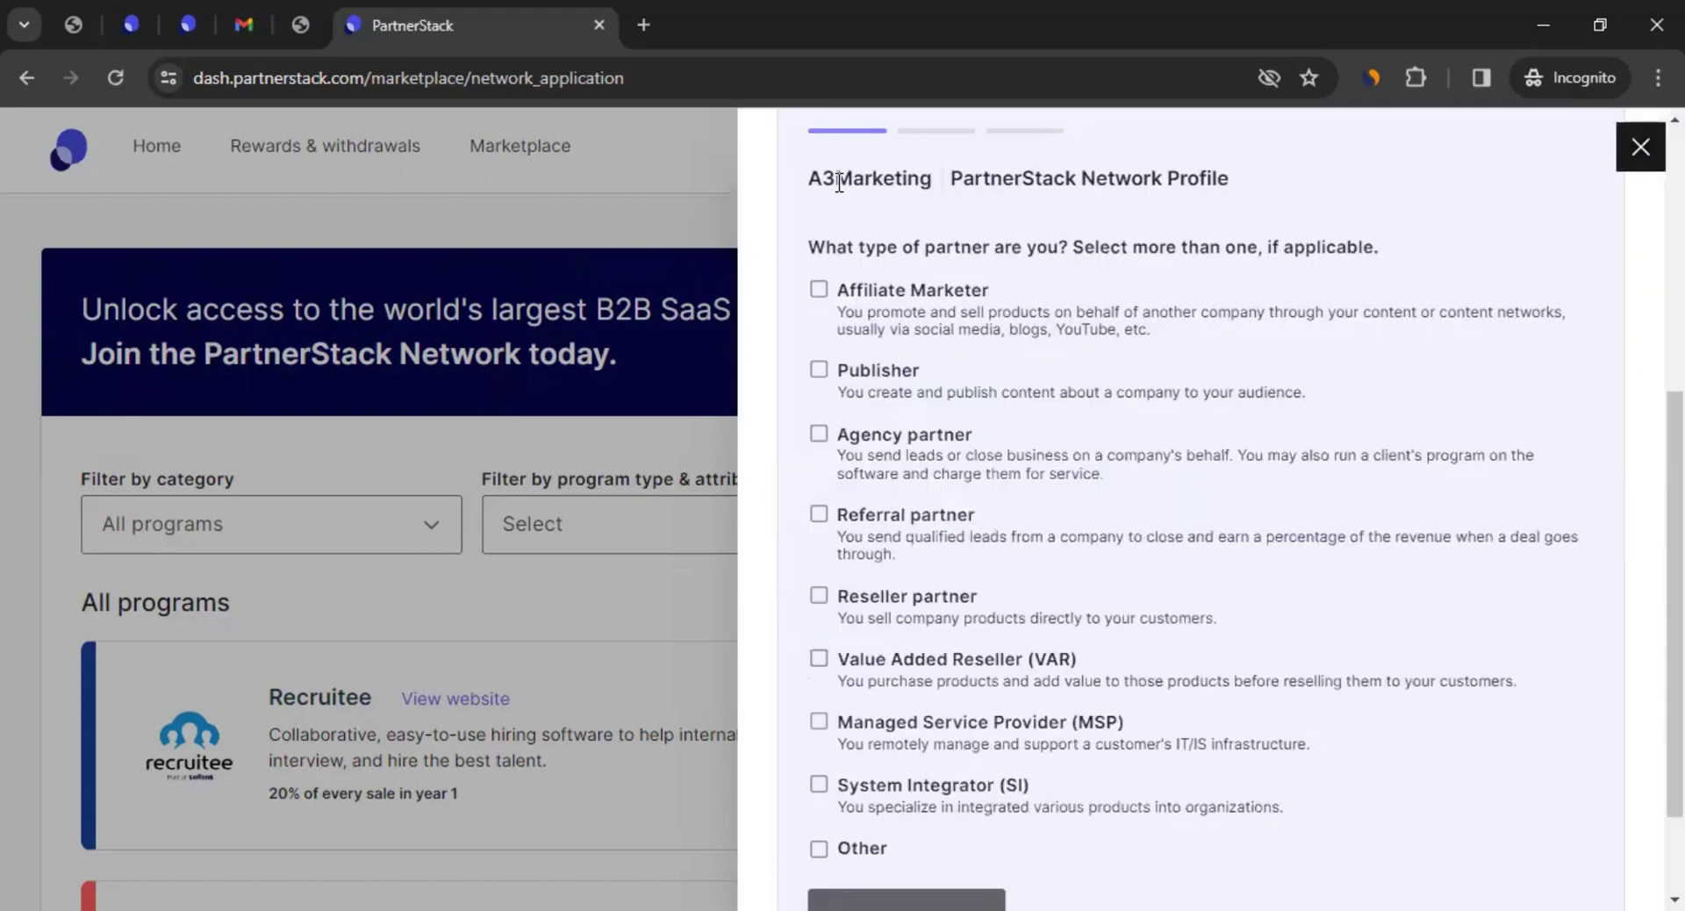
click(836, 247)
shift+click(1129, 247)
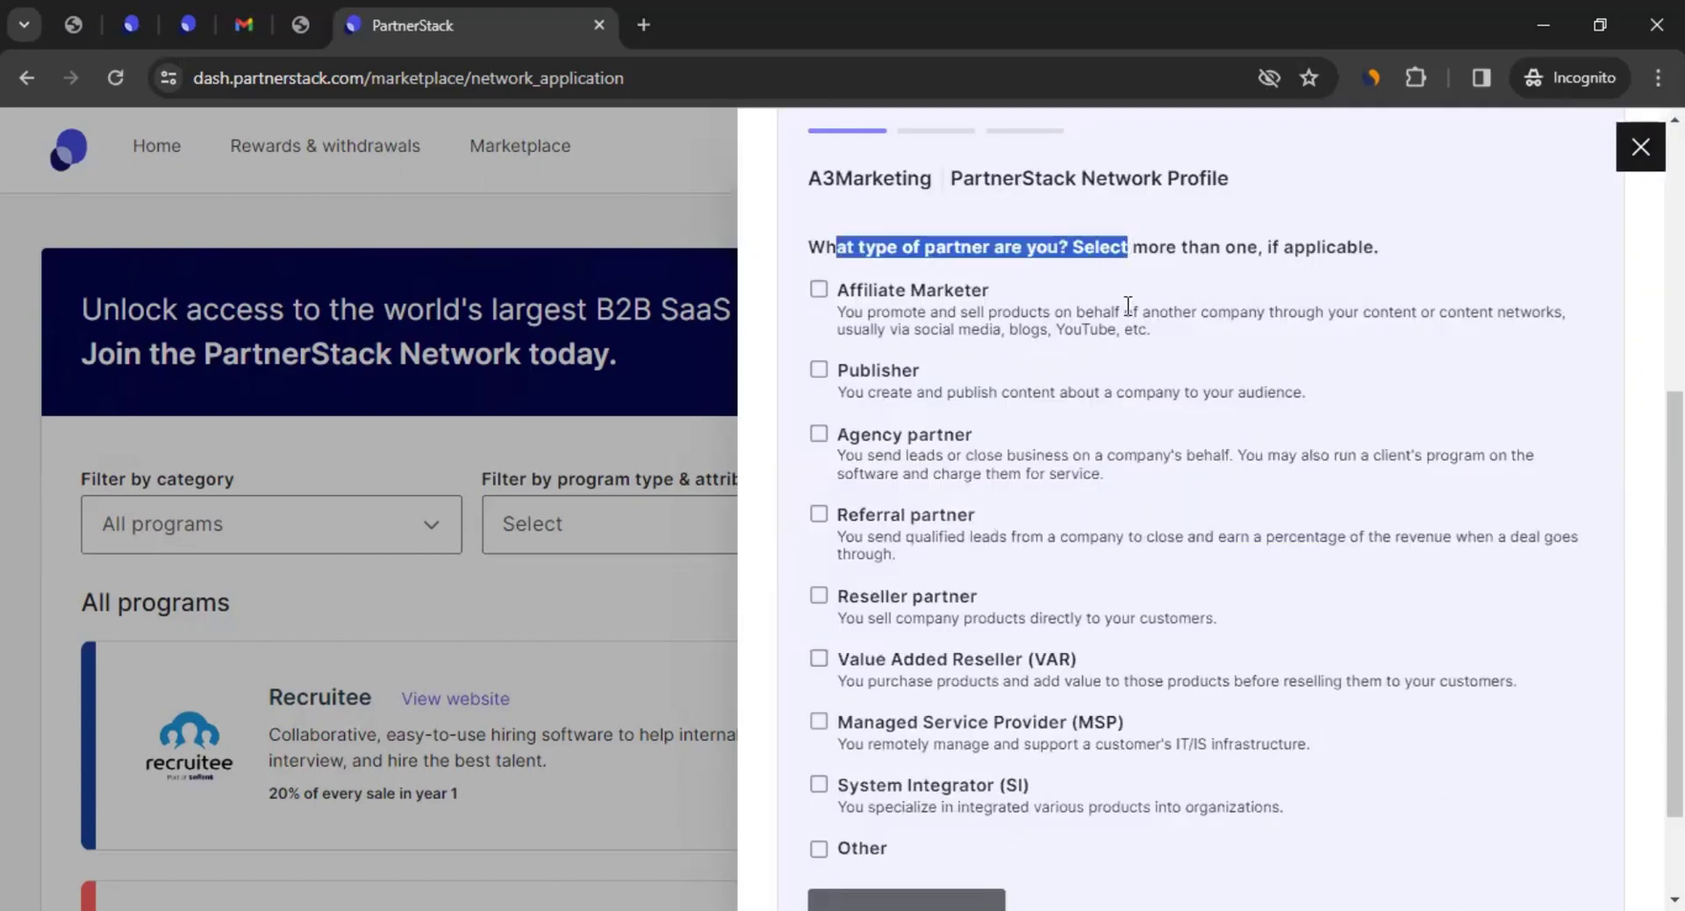
scroll(1127, 308, up, 5)
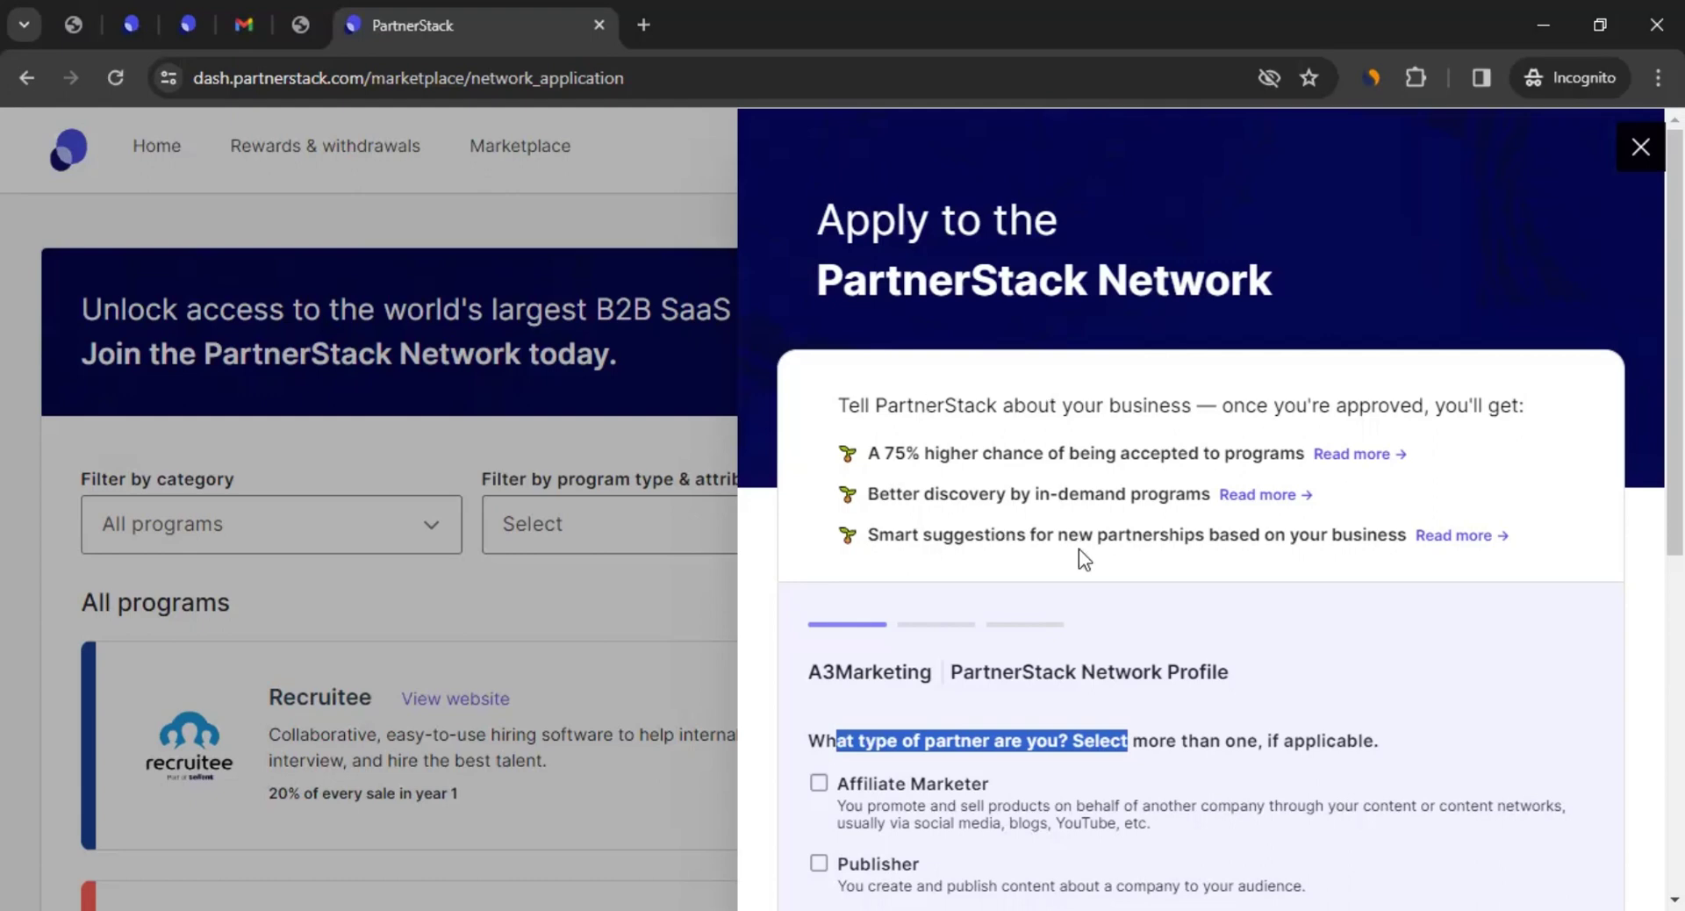
scroll(1078, 549, down, 3)
scroll(866, 443, down, 2)
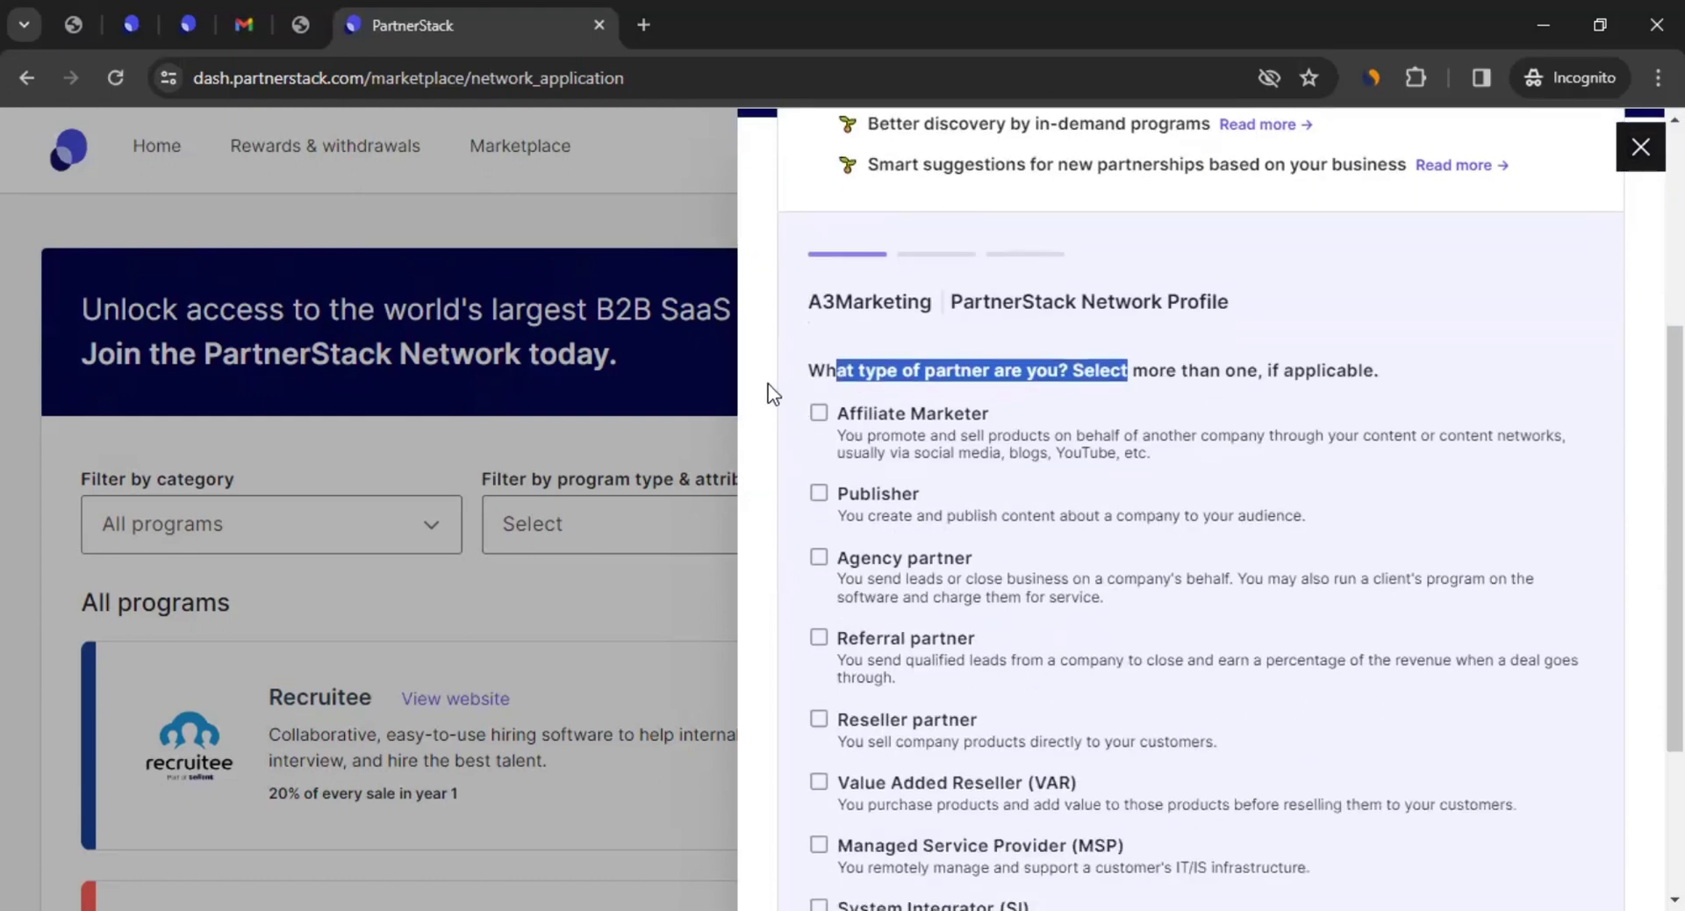
click(809, 370)
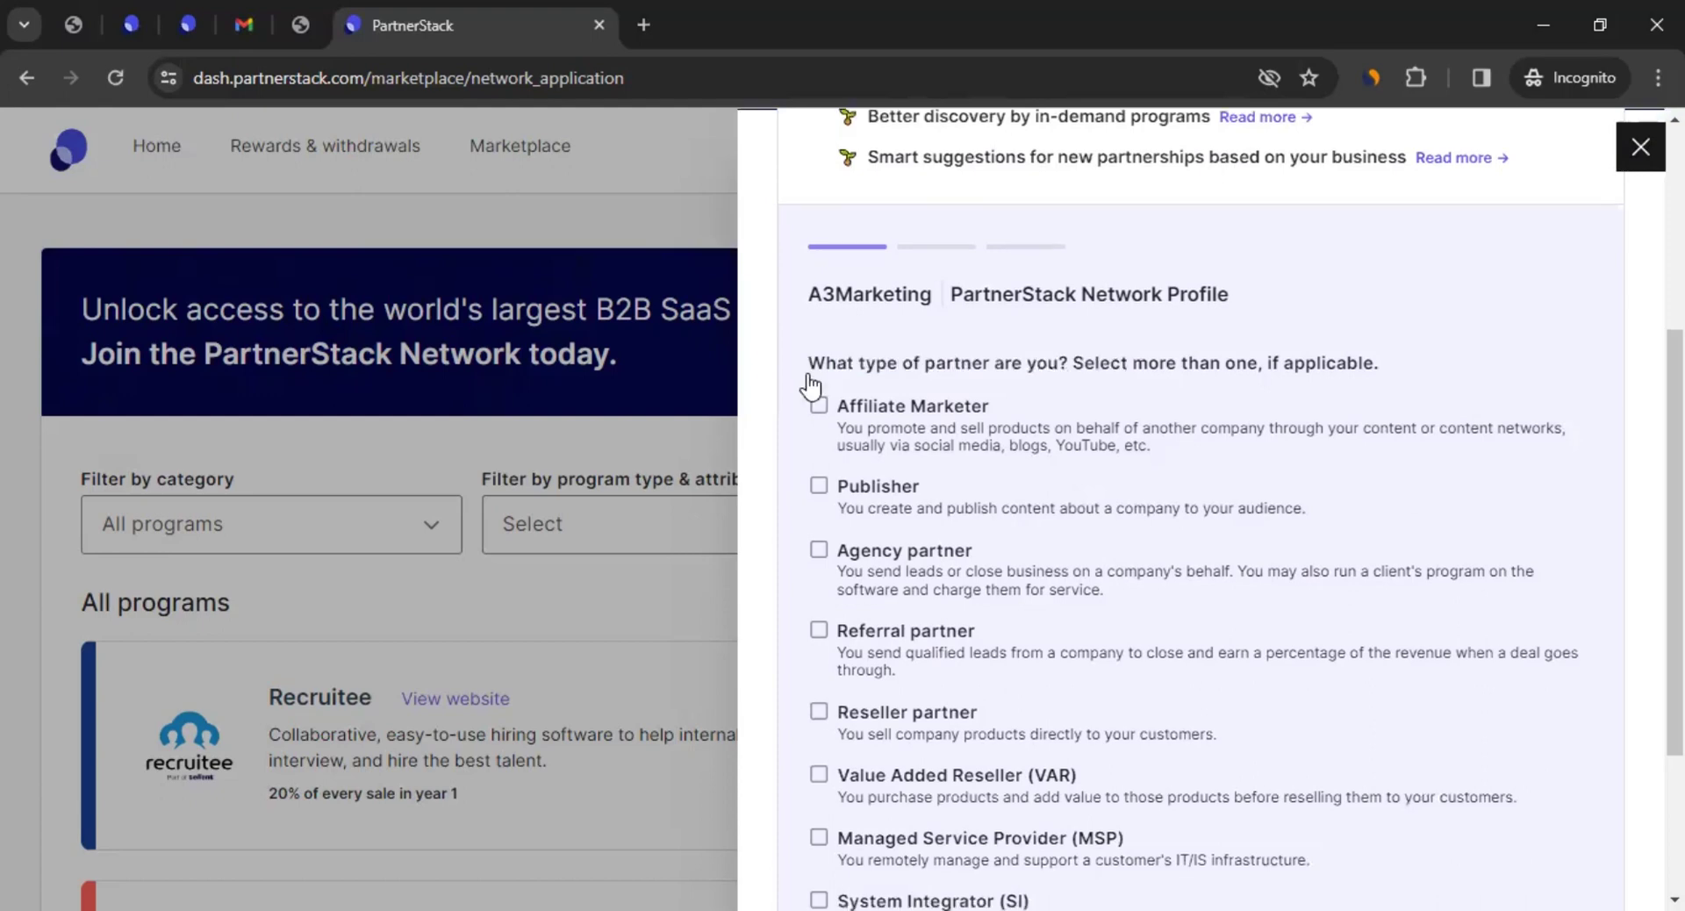
scroll(804, 380, down, 3)
drag(885, 124, 1148, 225)
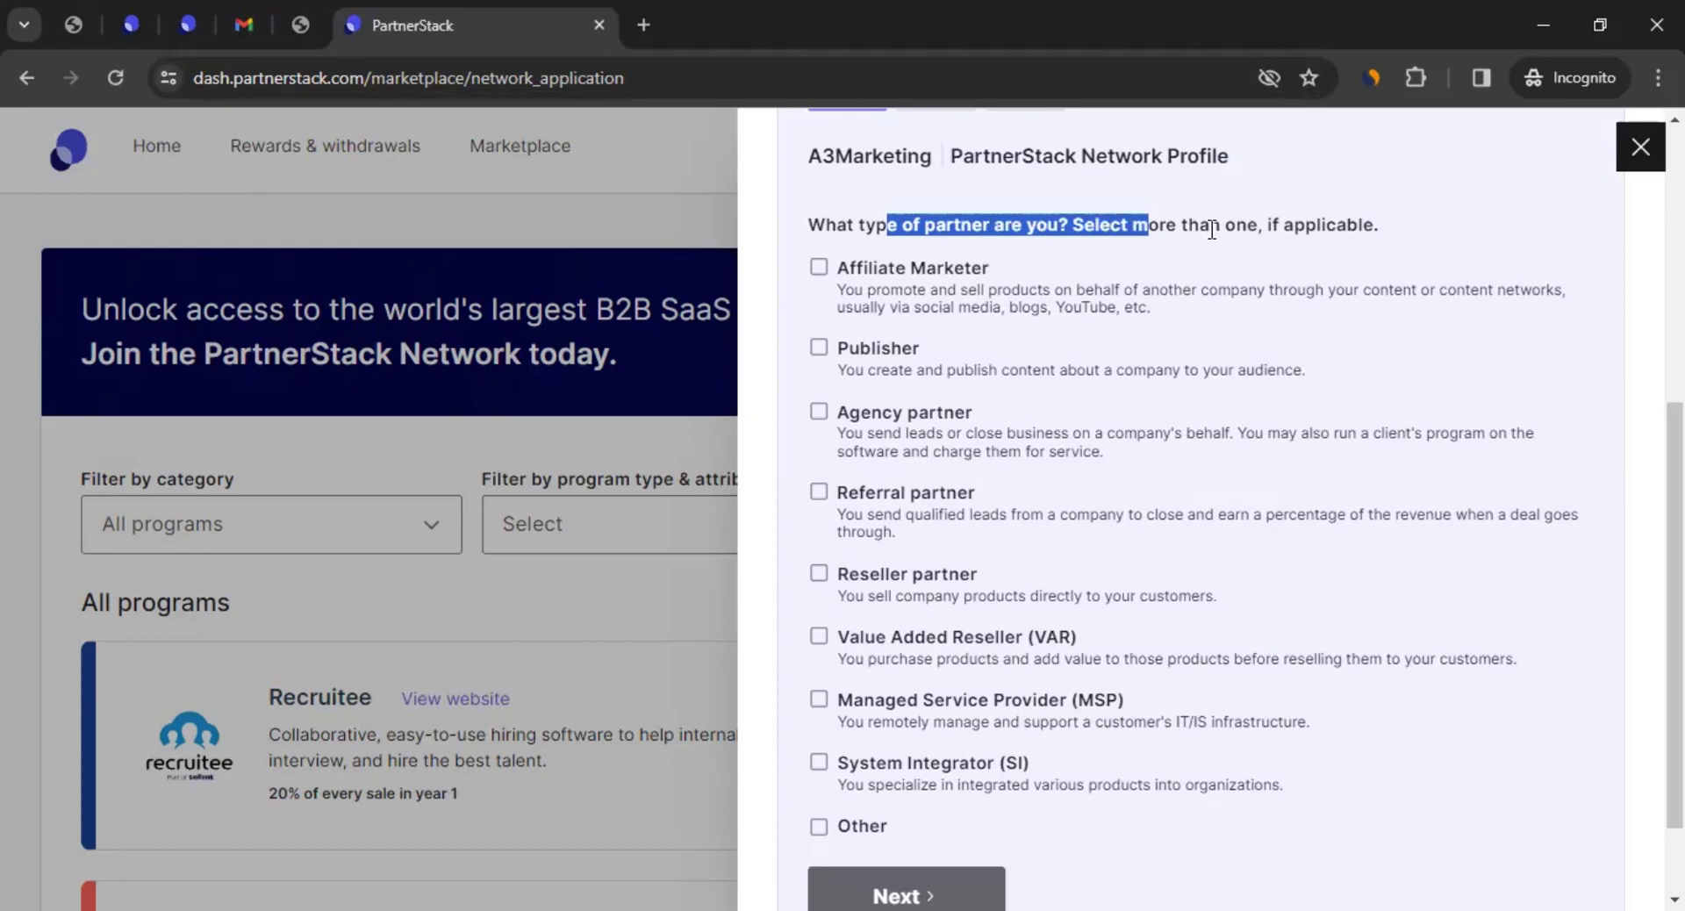
click(818, 268)
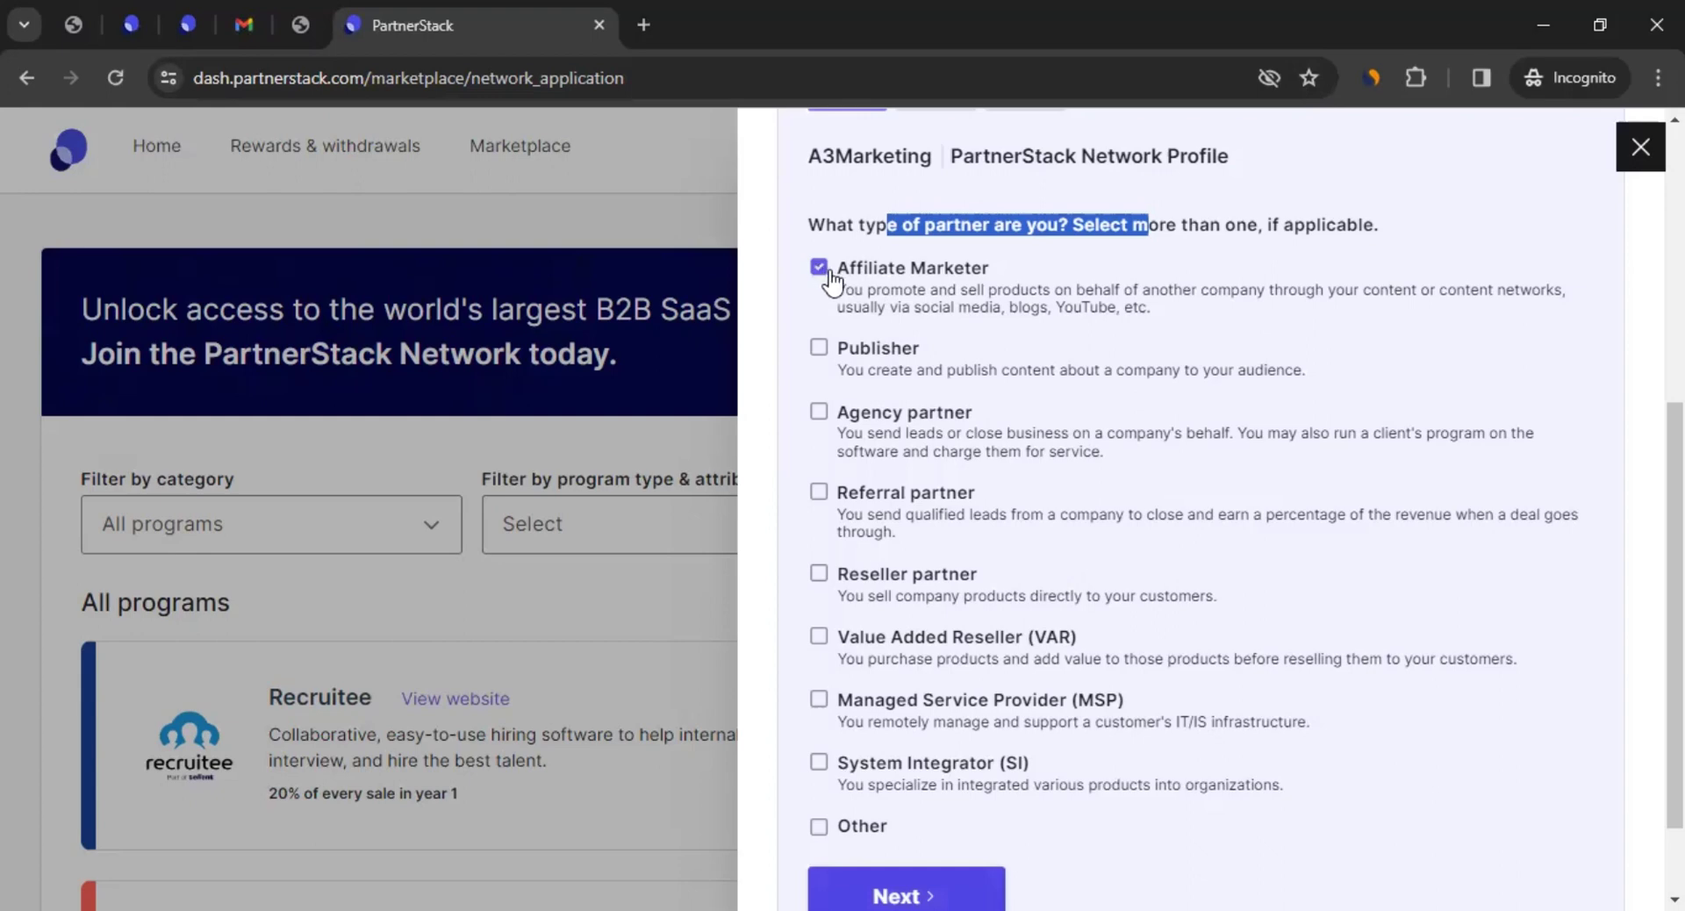
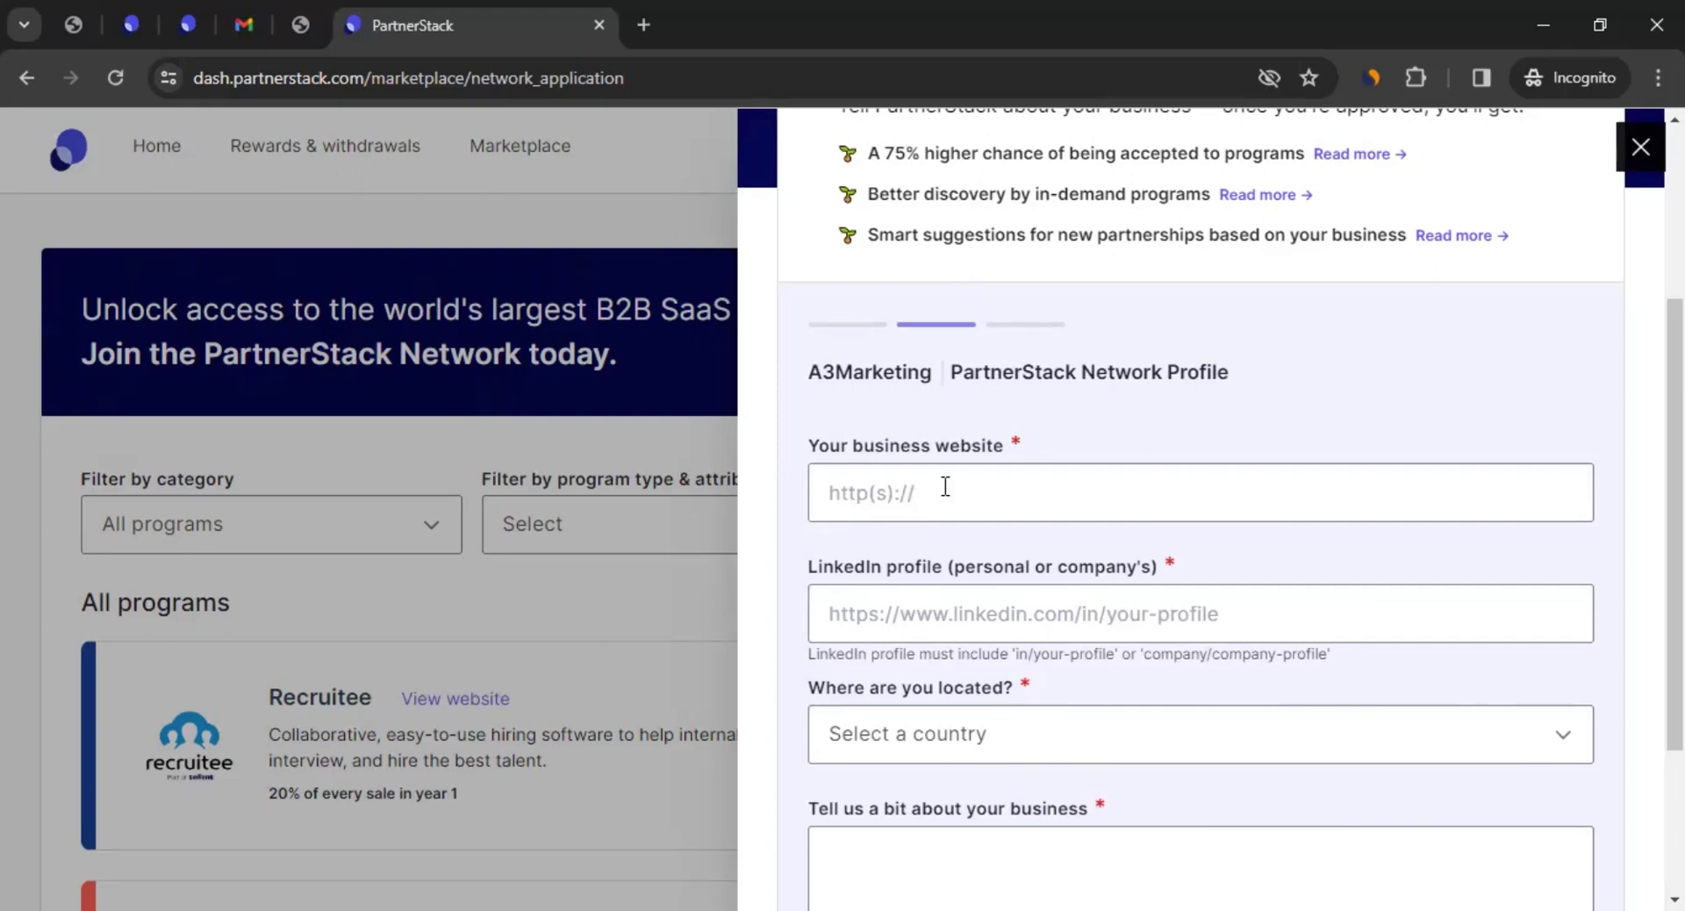
Step: Enter test2453.com as the business website
click(1039, 492)
text(test2453)
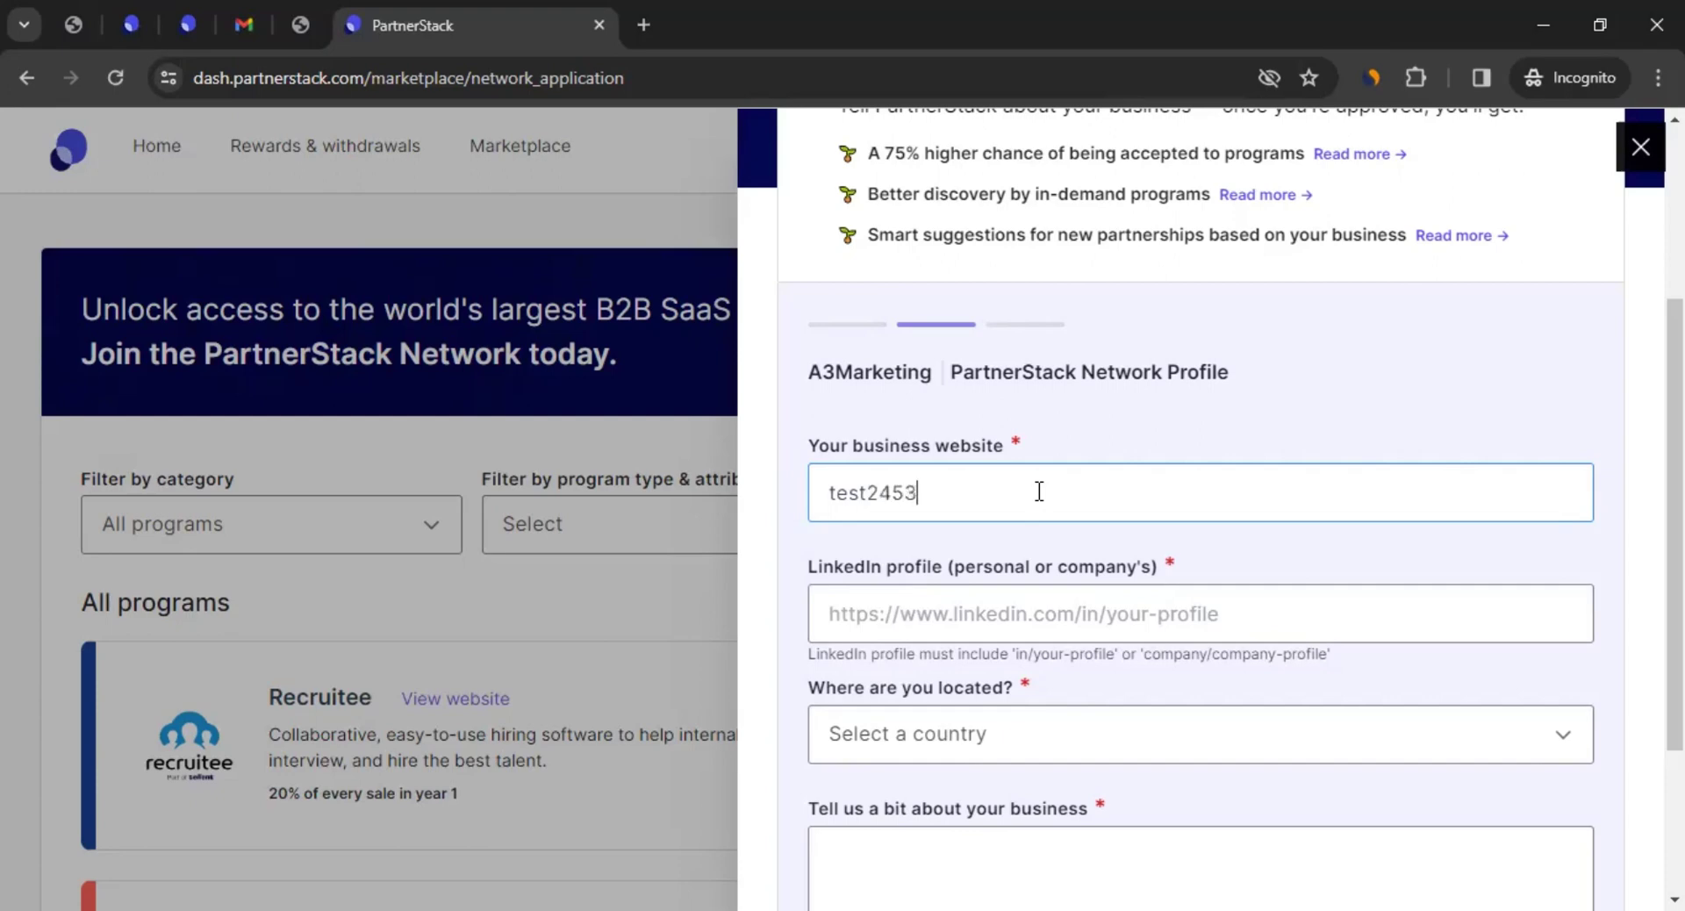
text(.com)
click(1261, 393)
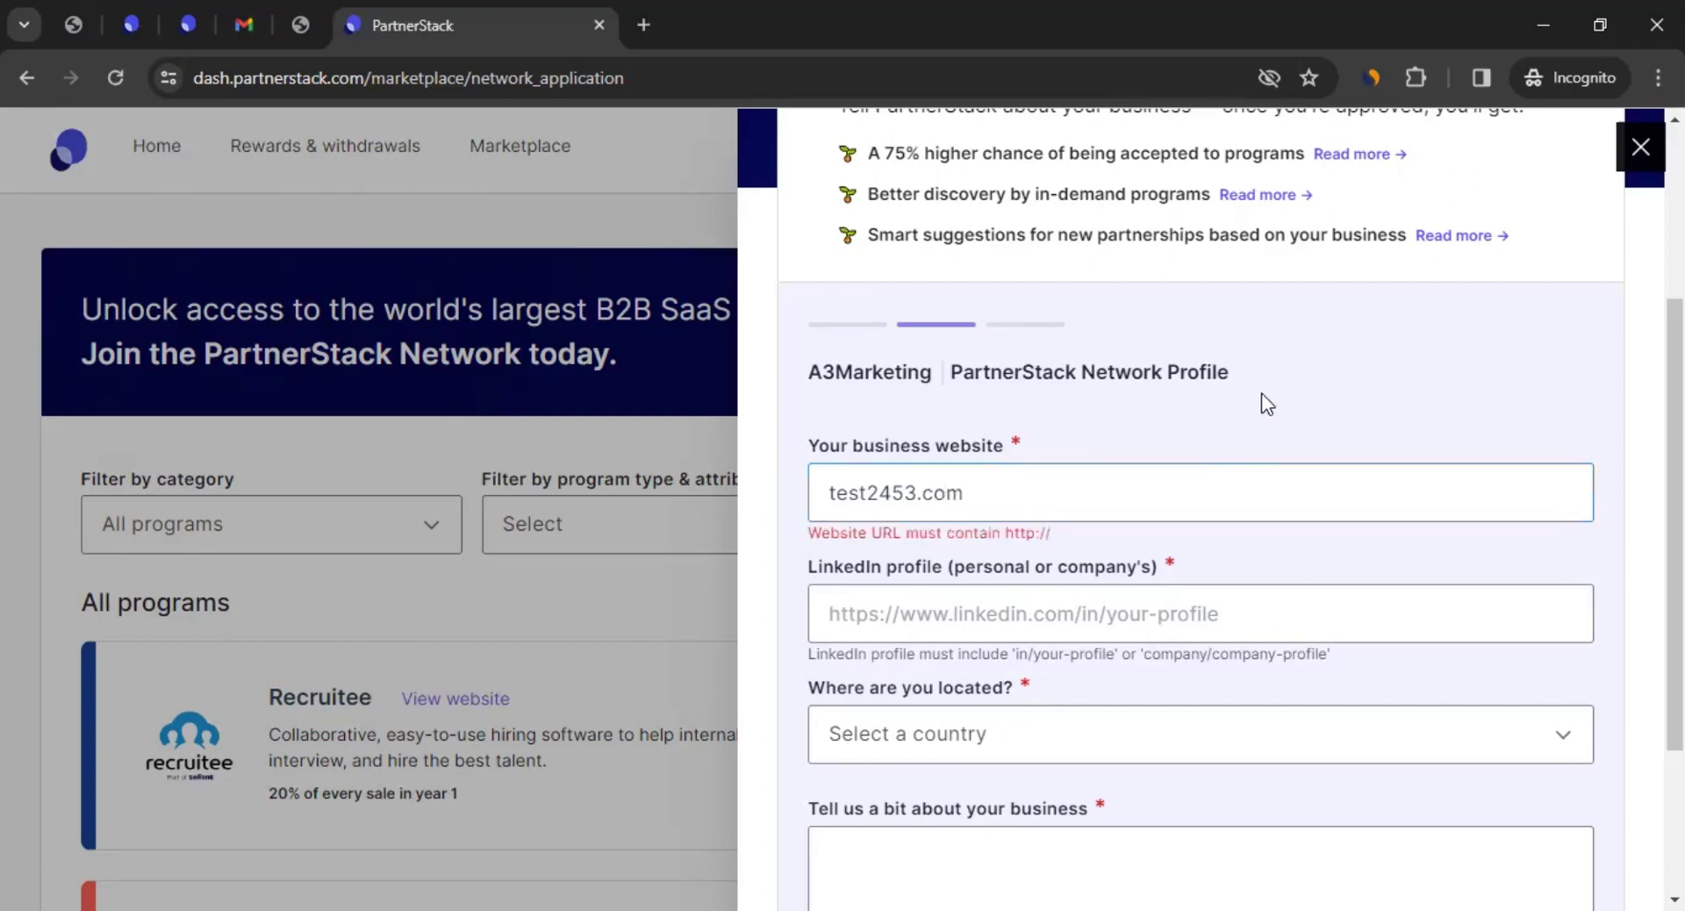
drag(1053, 532, 998, 532)
key(ctrl+c)
click(832, 494)
key(ctrl+v)
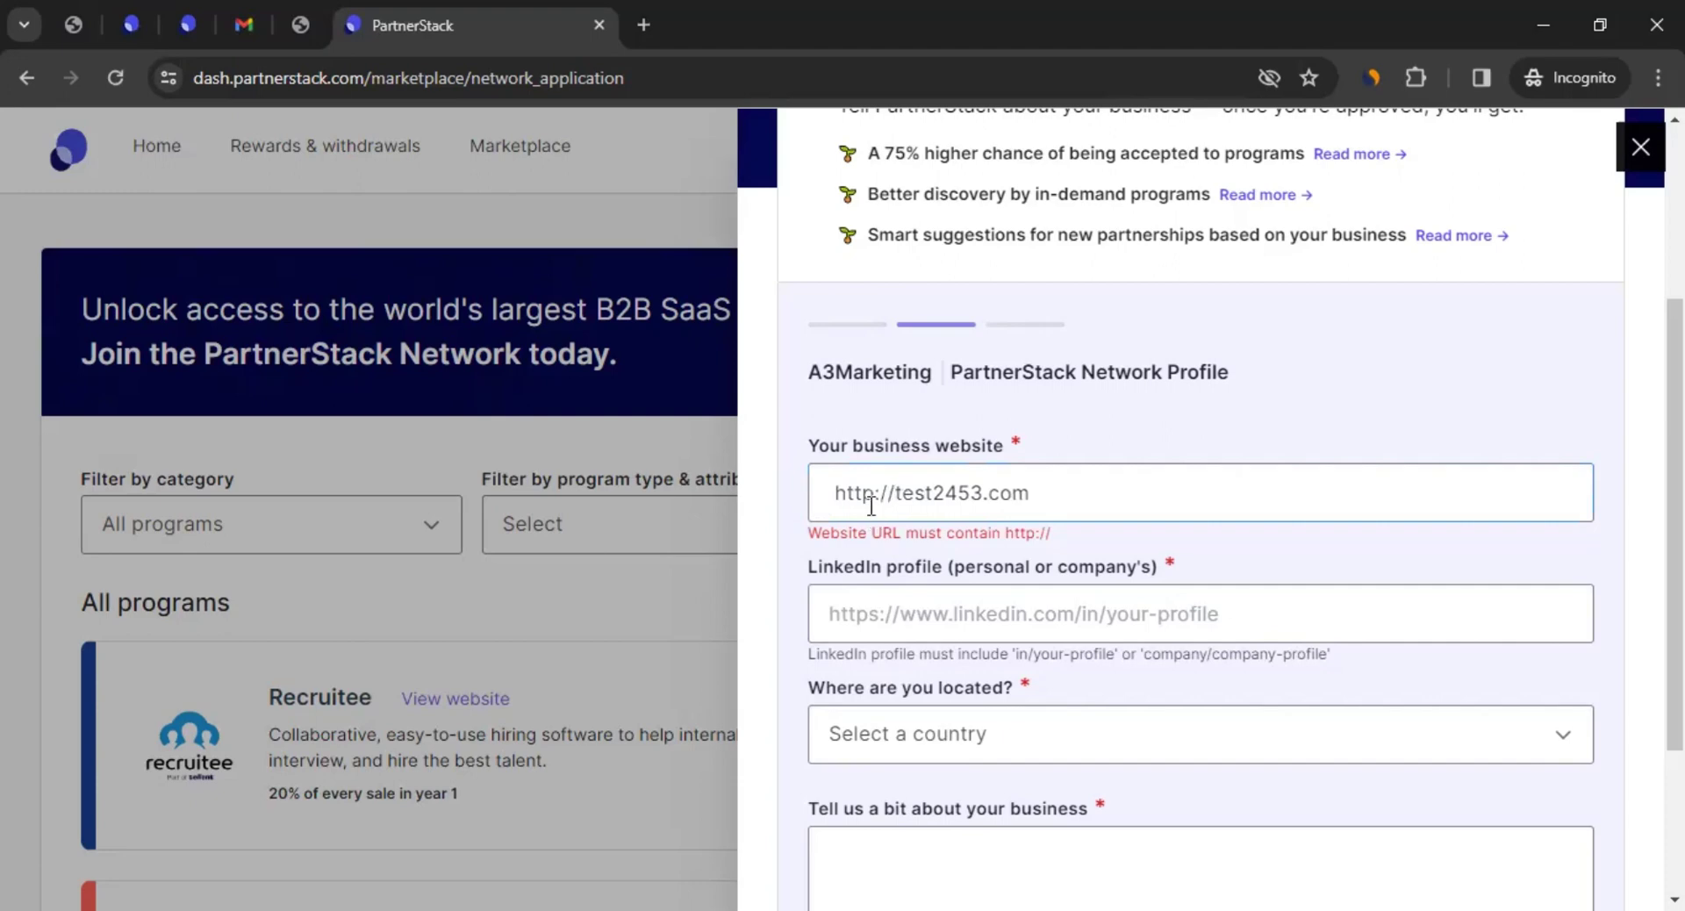
click(875, 494)
text(s)
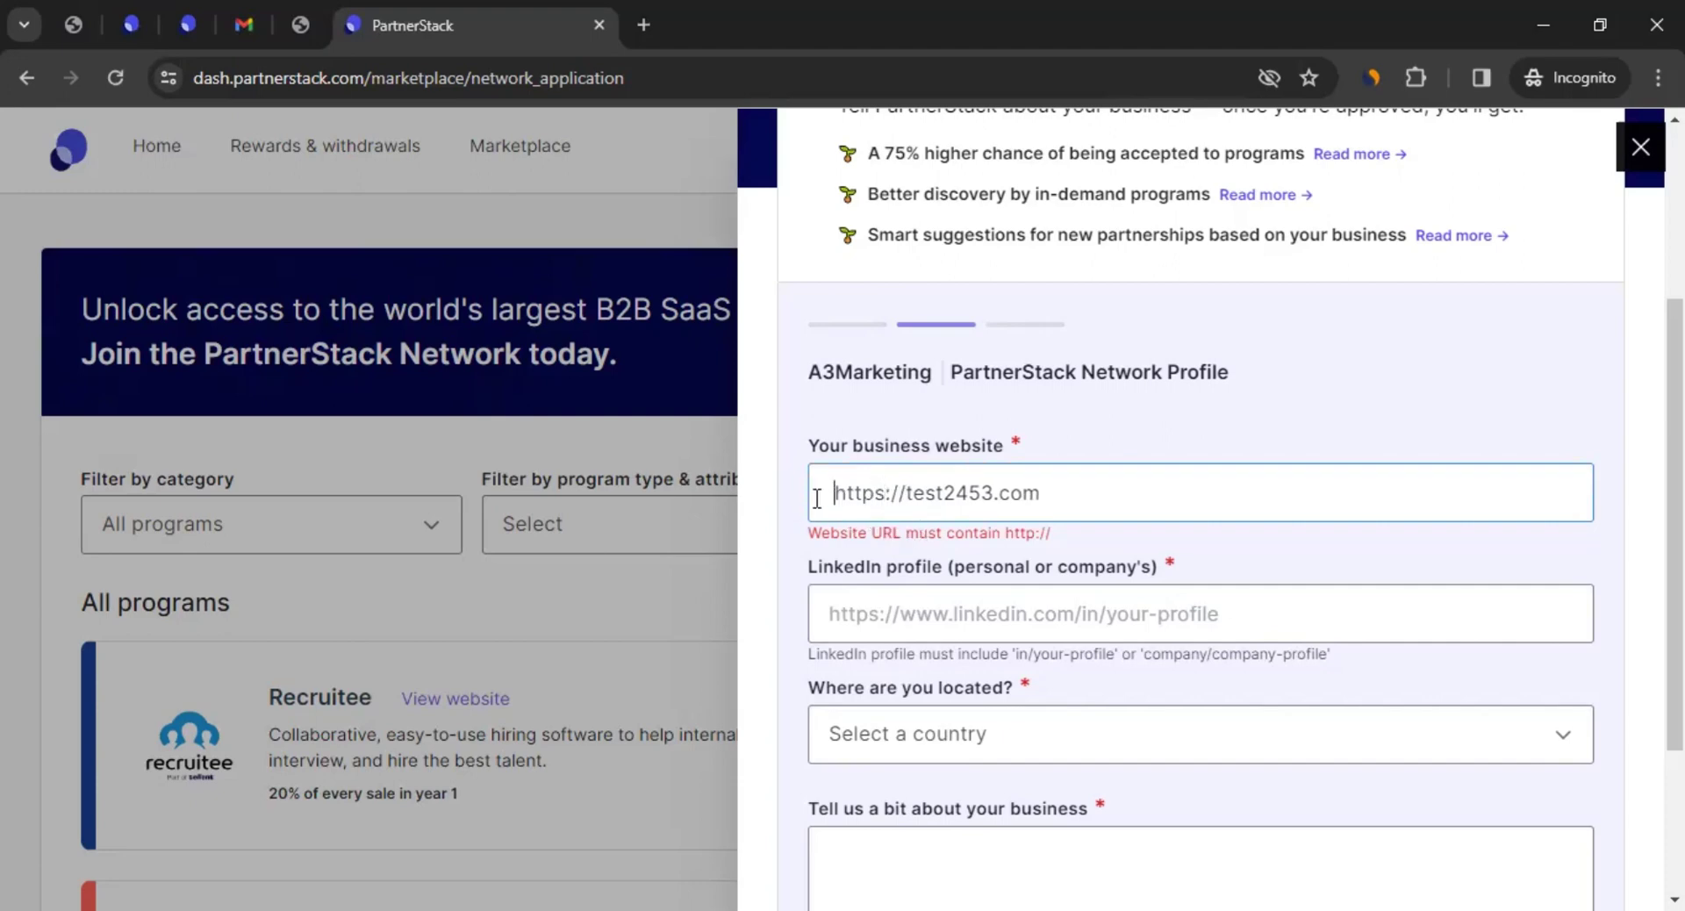
drag(835, 494, 814, 497)
key(BackSpace)
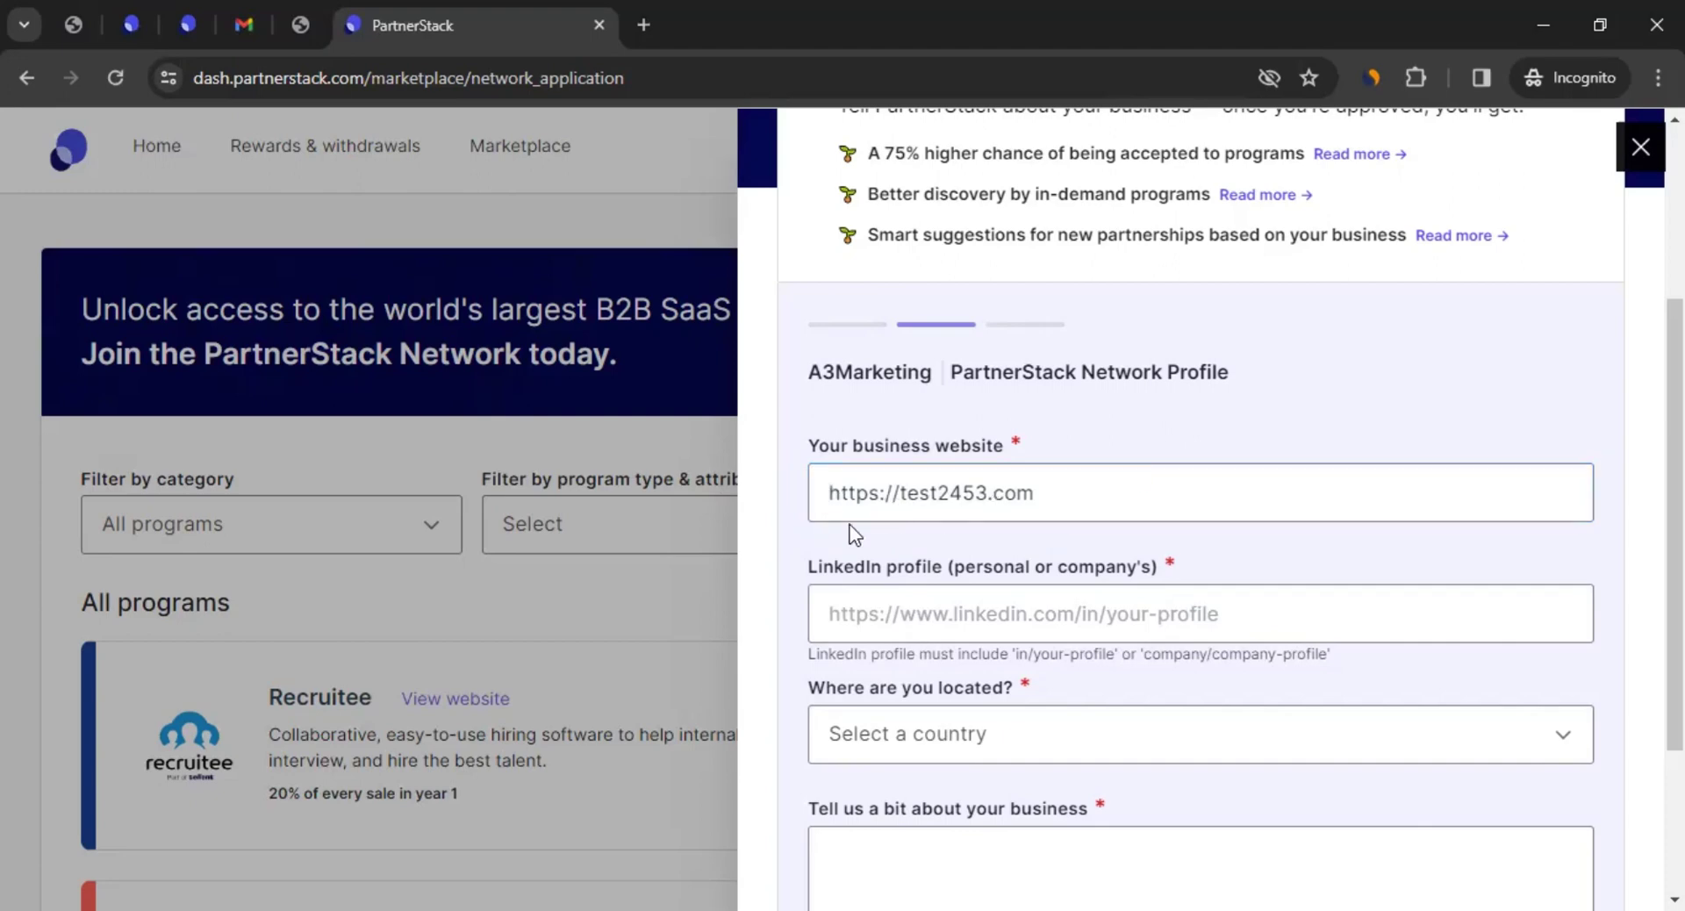
drag(894, 501, 823, 498)
click(786, 538)
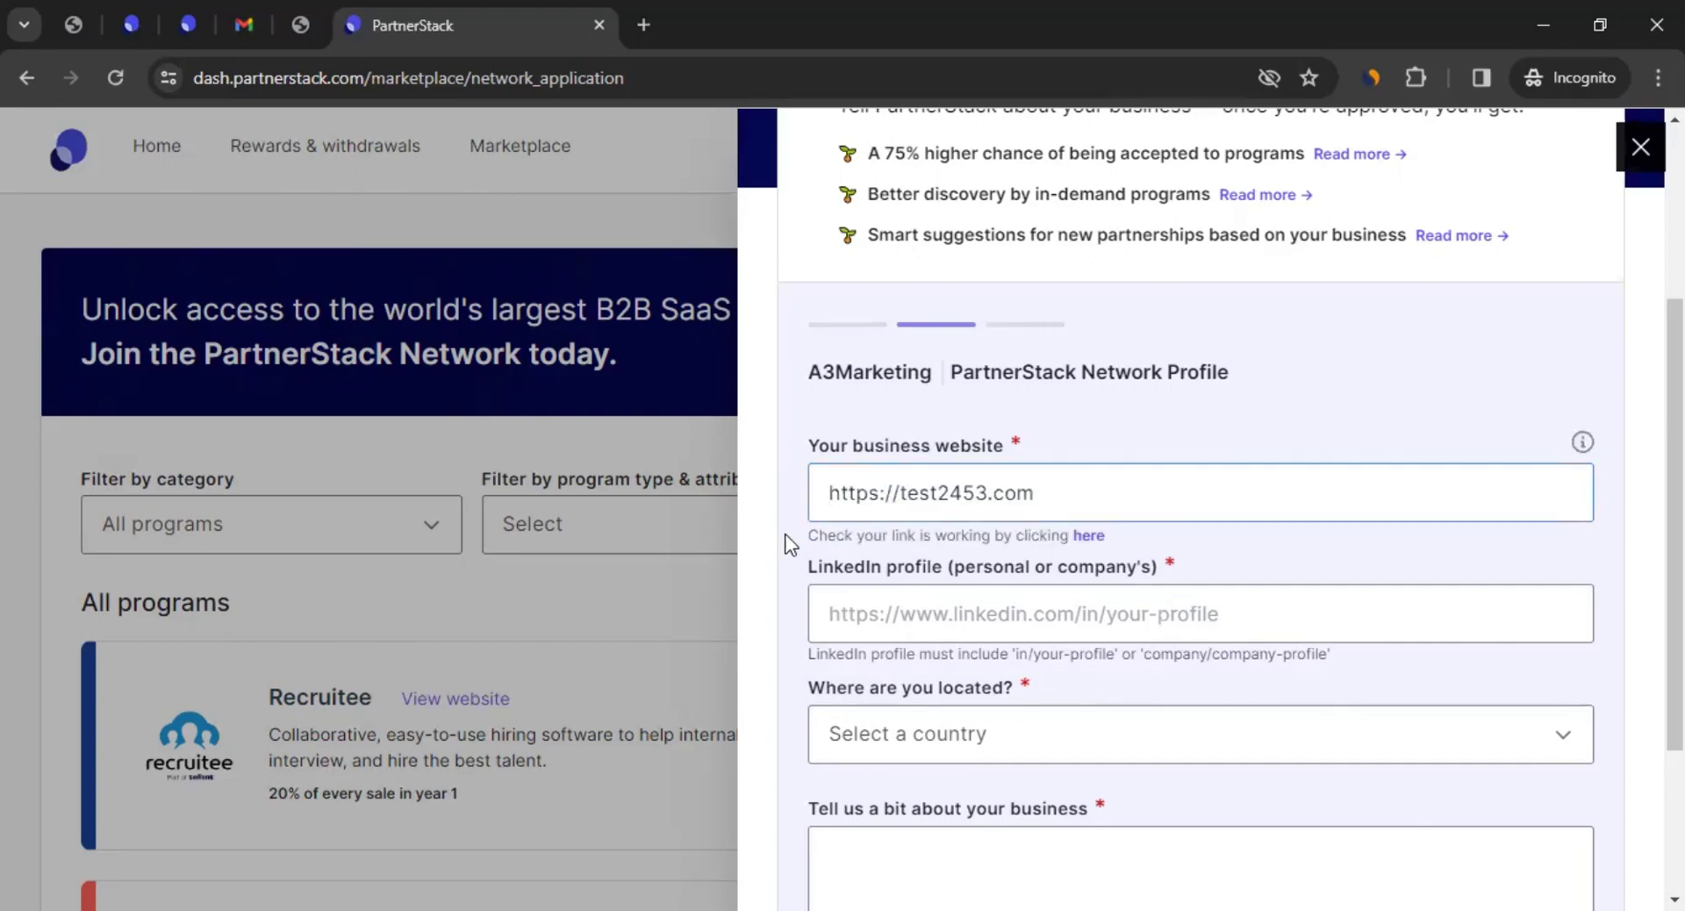
scroll(790, 537, down, 1)
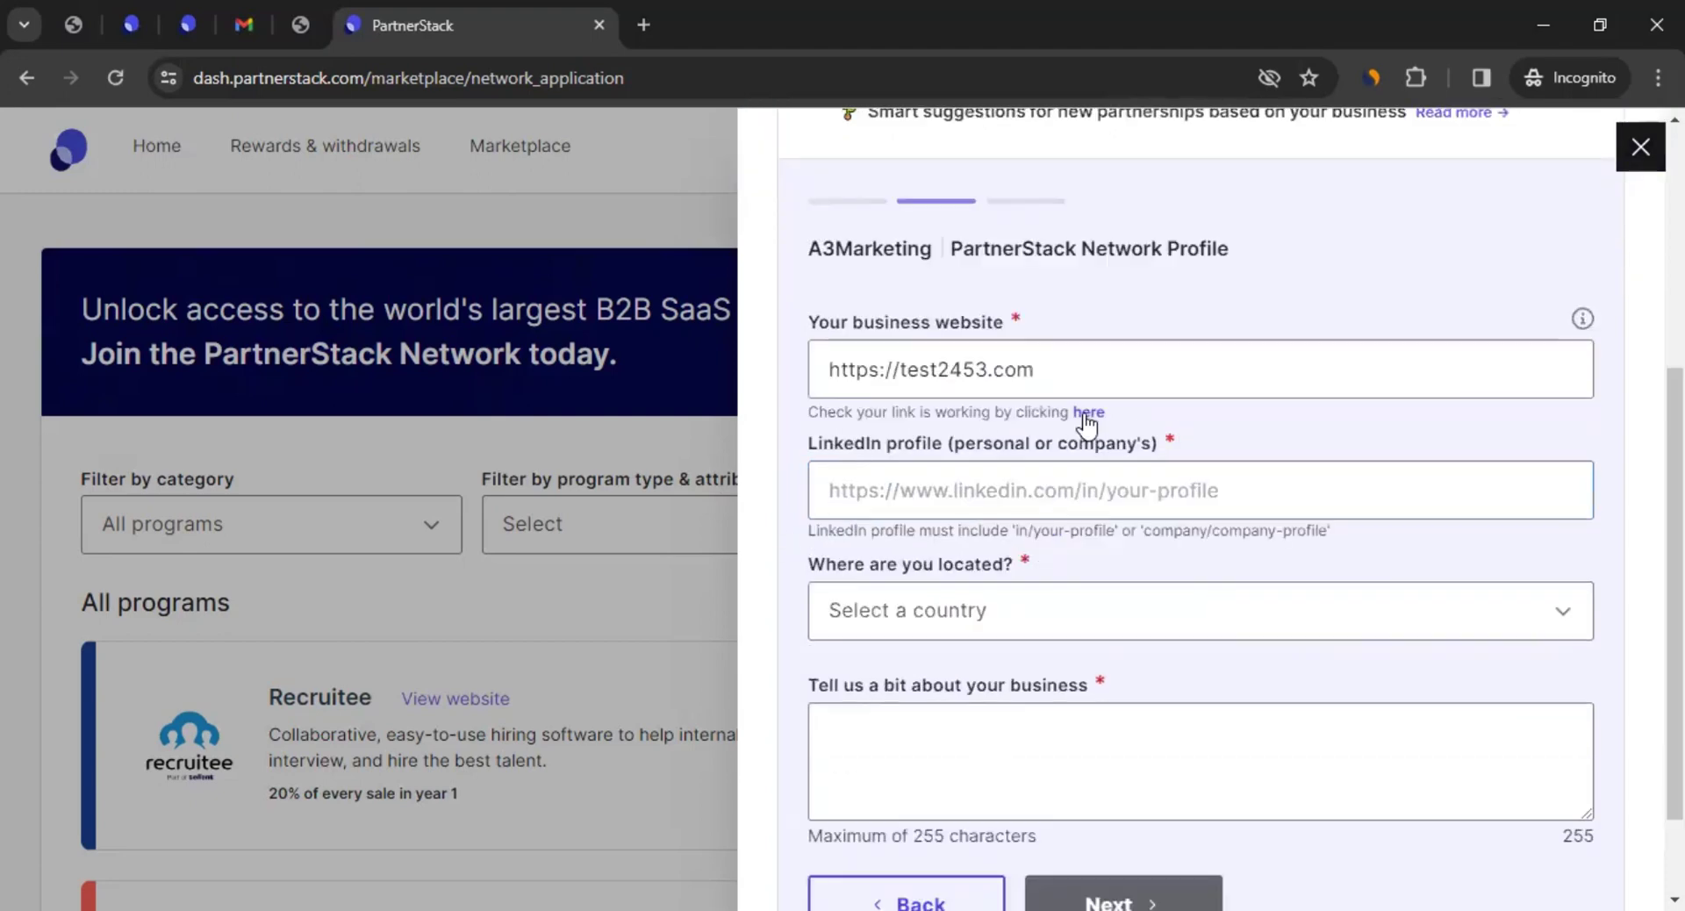
Step: Copy the business website address into the LinkedIn profile field
scroll(802, 452, down, 1)
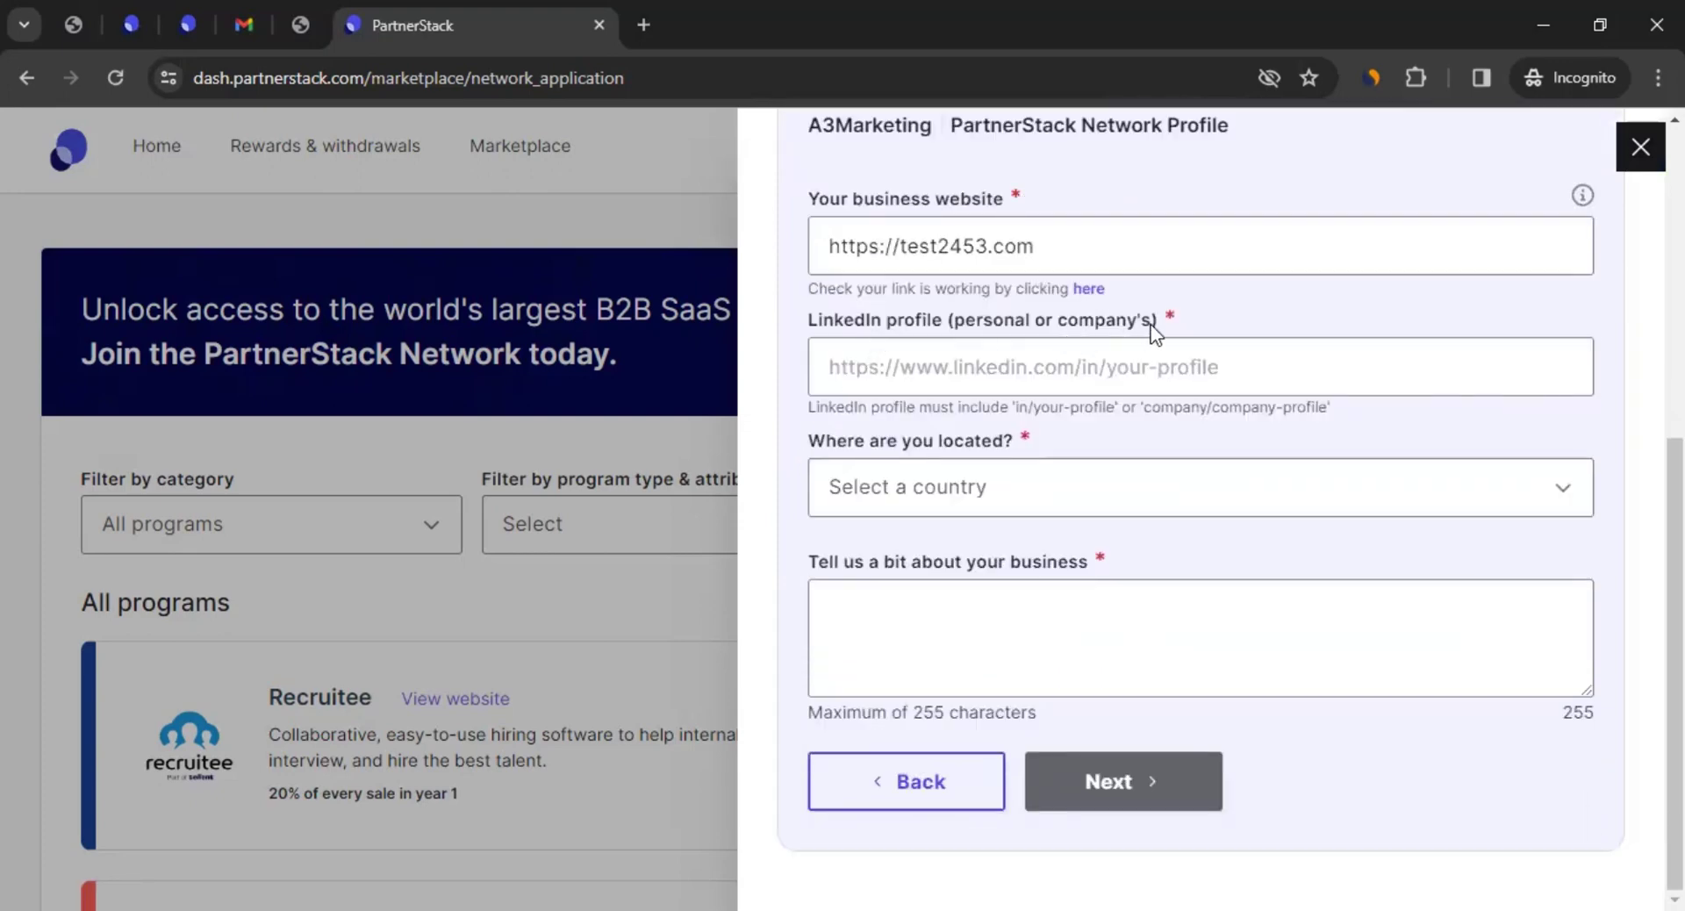
scroll(1167, 331, up, 2)
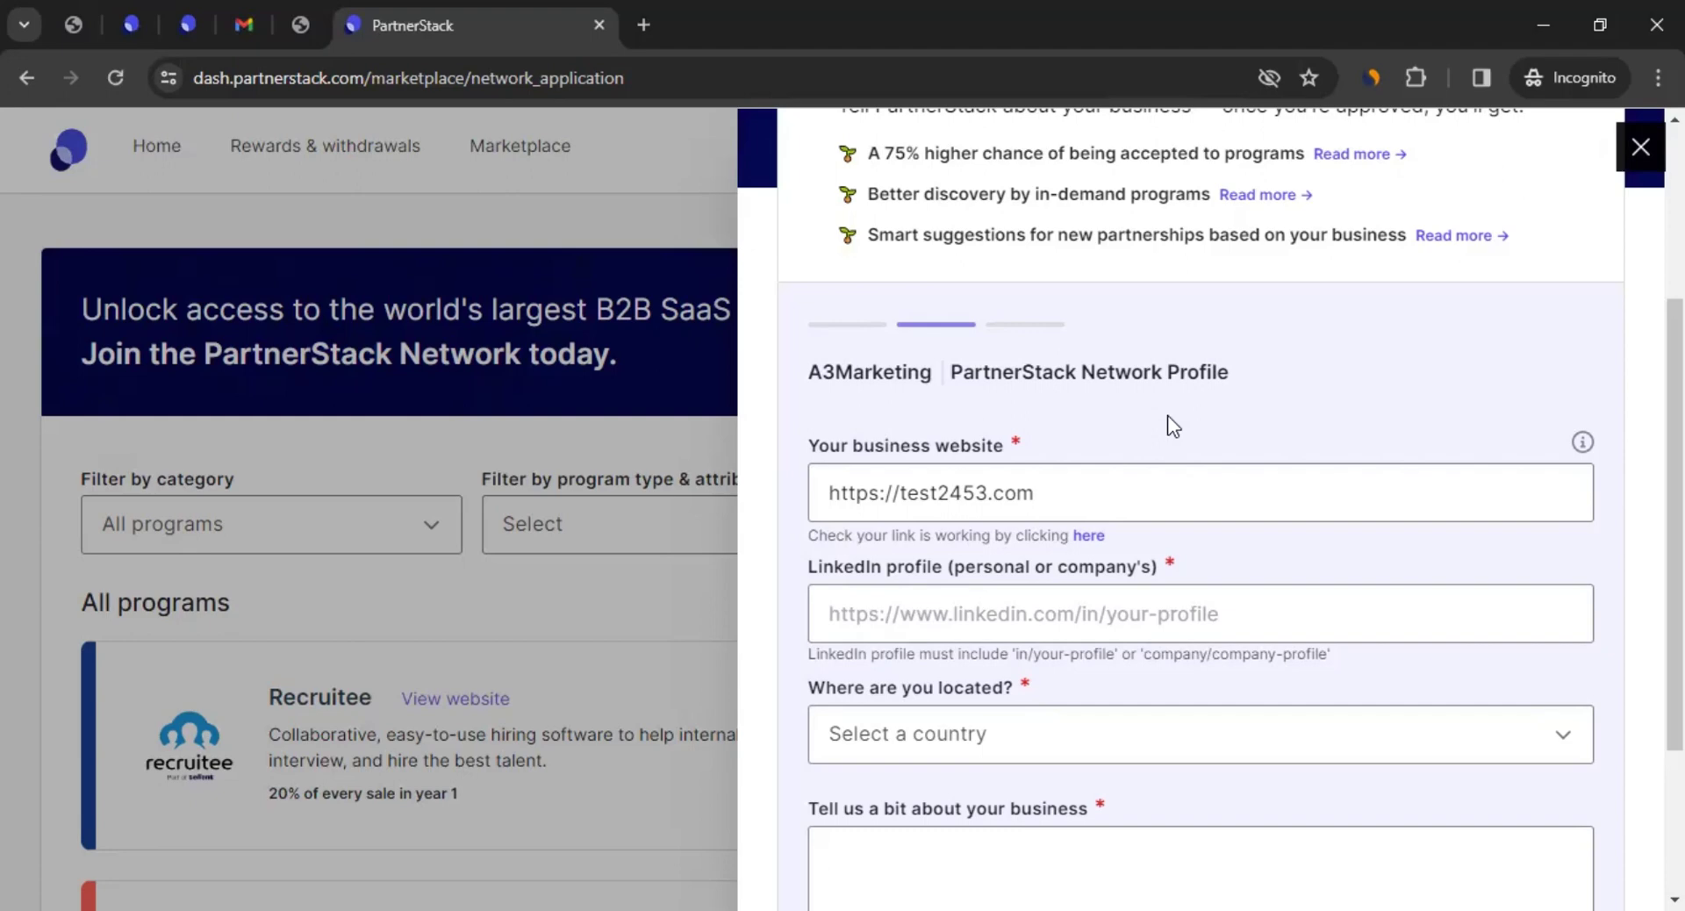
scroll(1141, 457, down, 3)
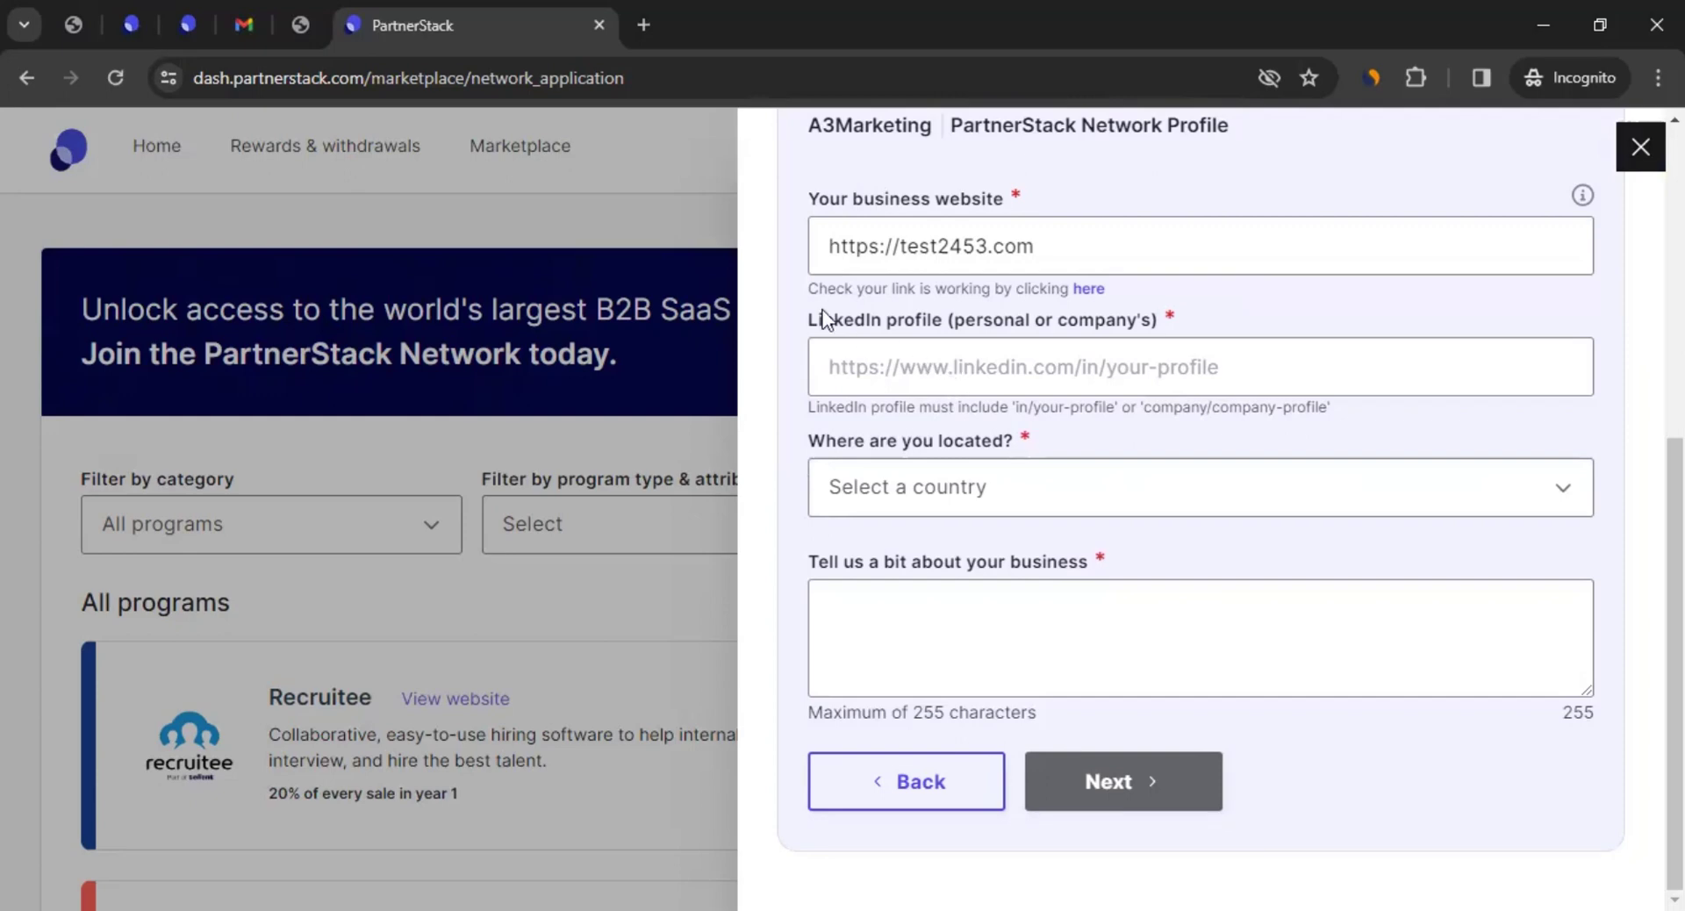
drag(834, 320, 945, 323)
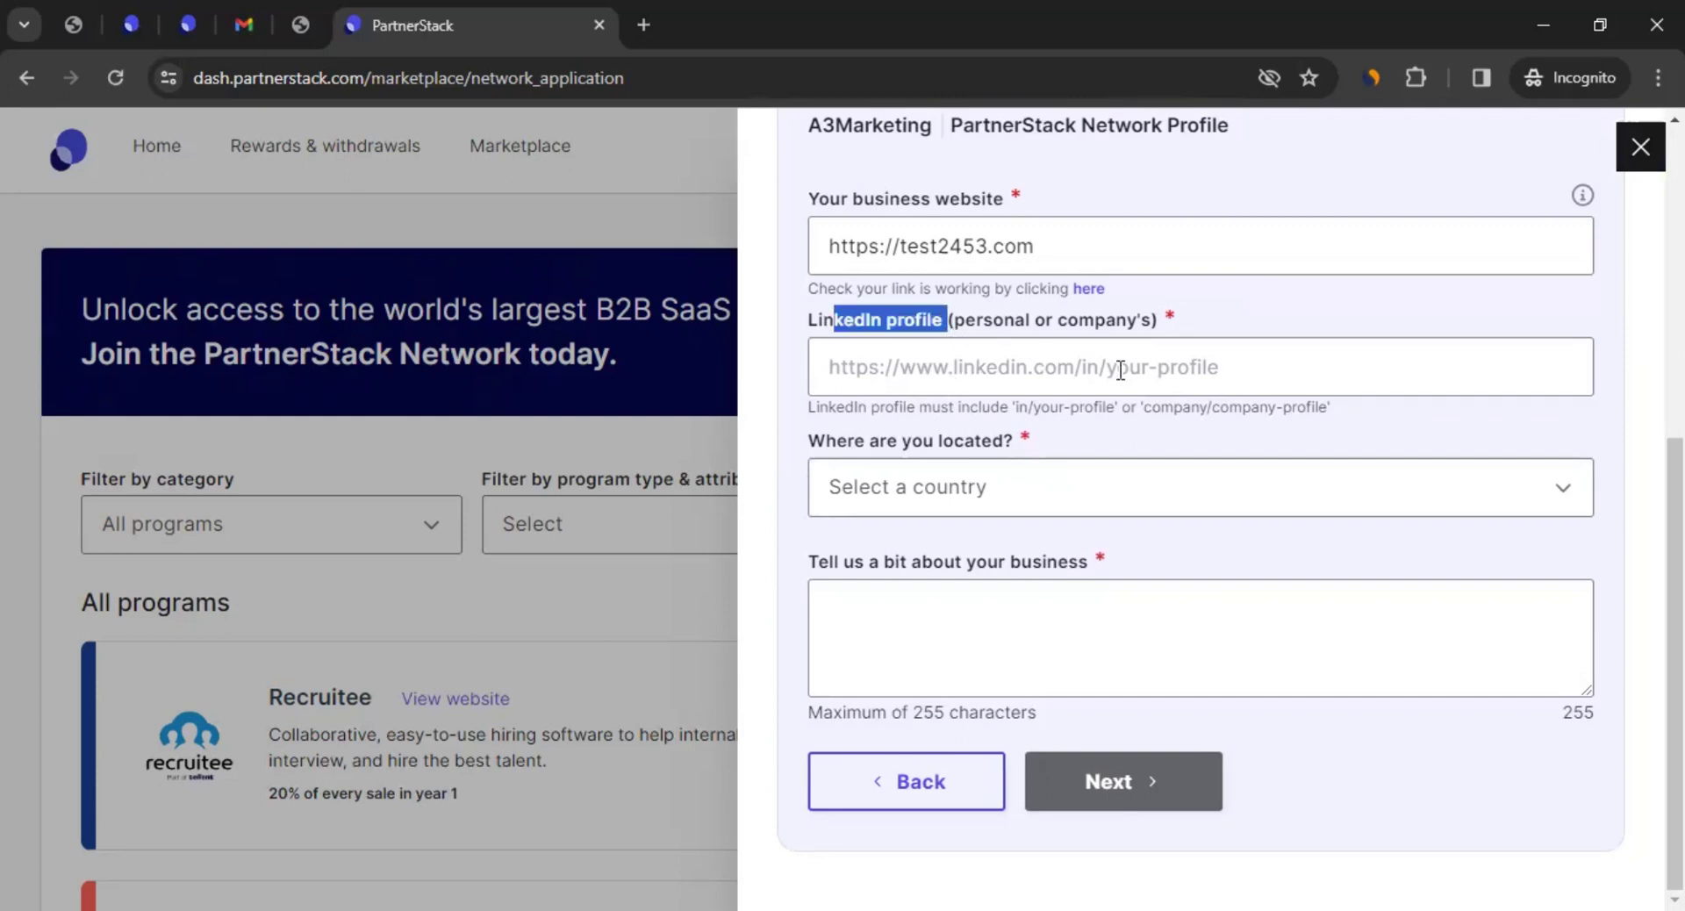
drag(1047, 249, 826, 247)
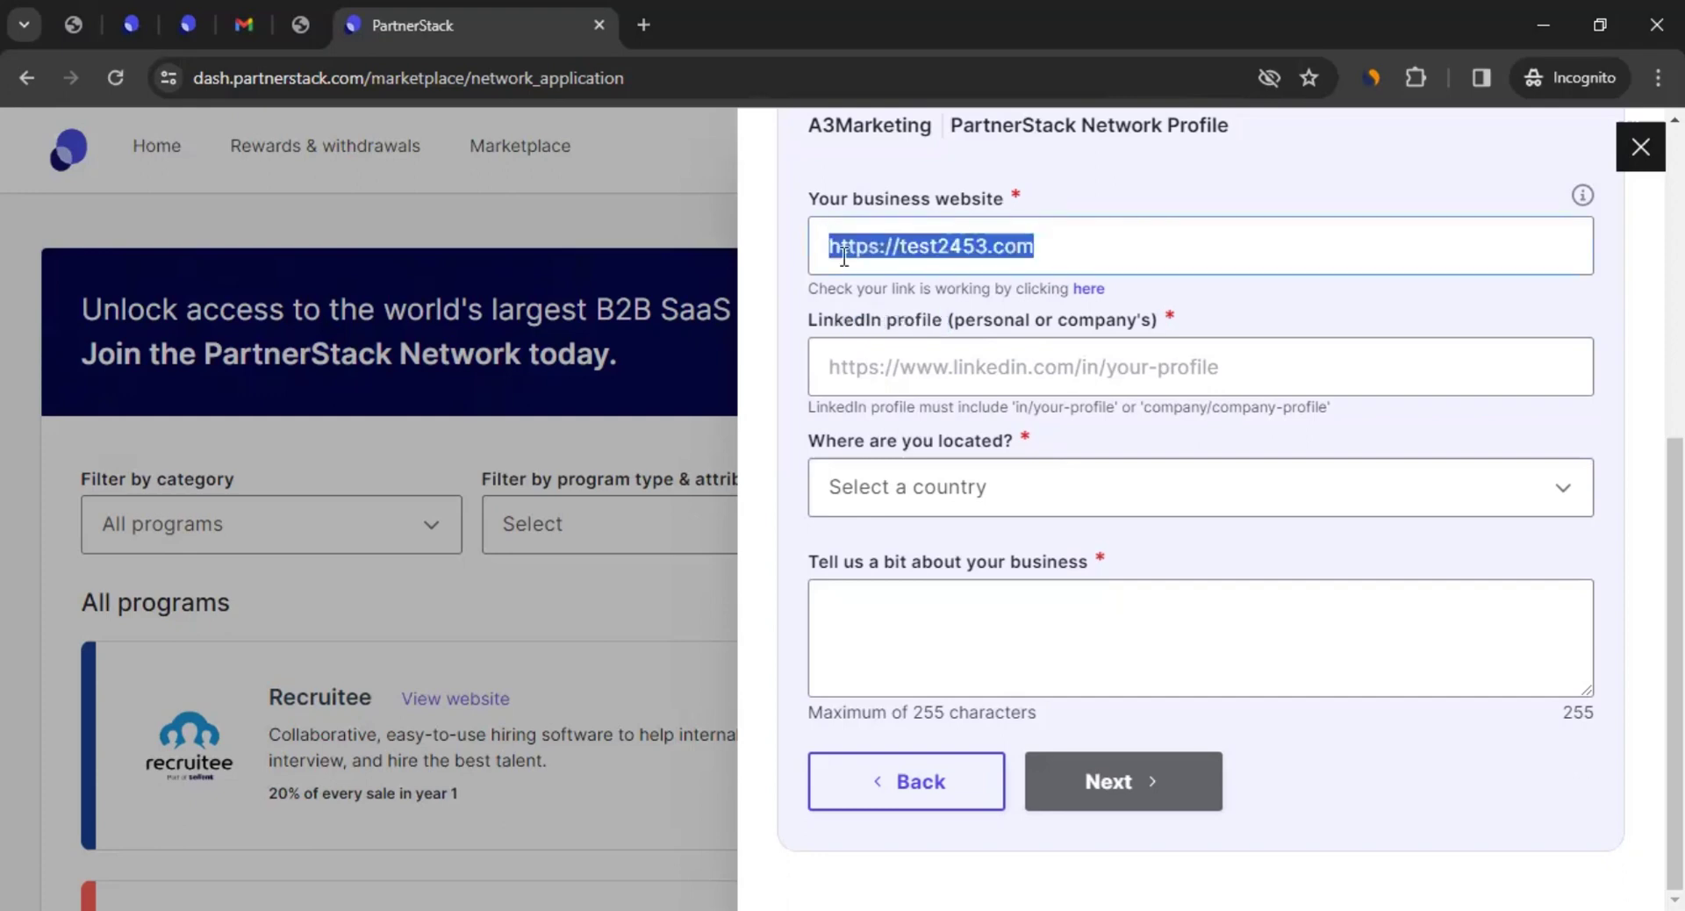
key(ctrl+c)
click(947, 365)
key(ctrl+v)
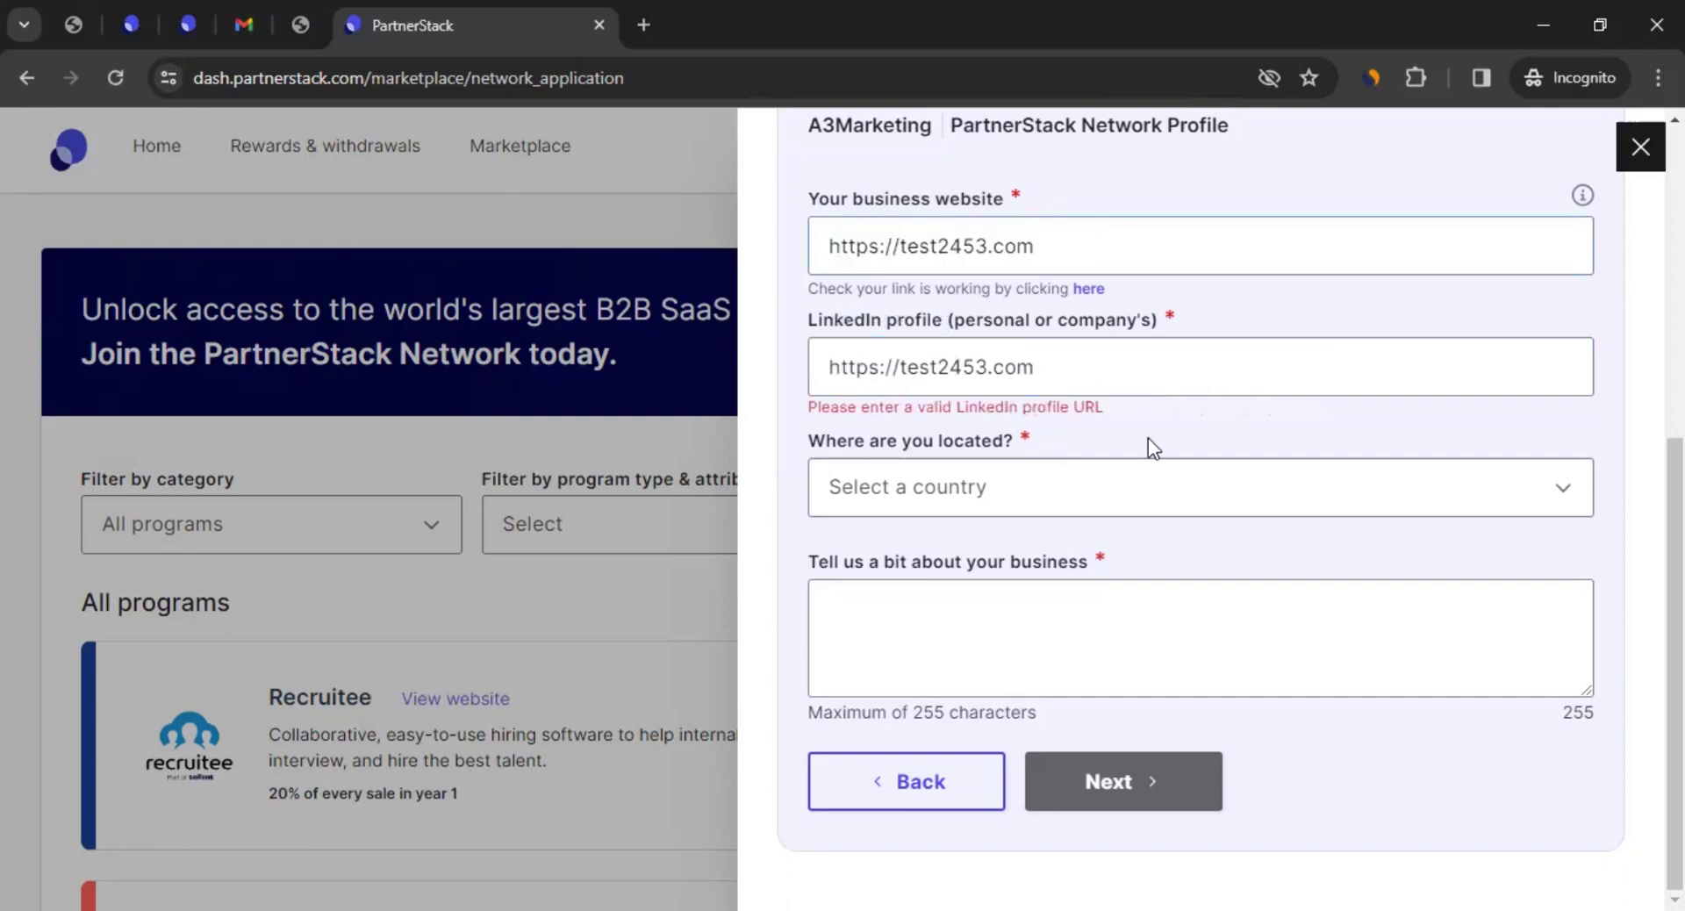
drag(1042, 367, 587, 340)
key(BackSpace)
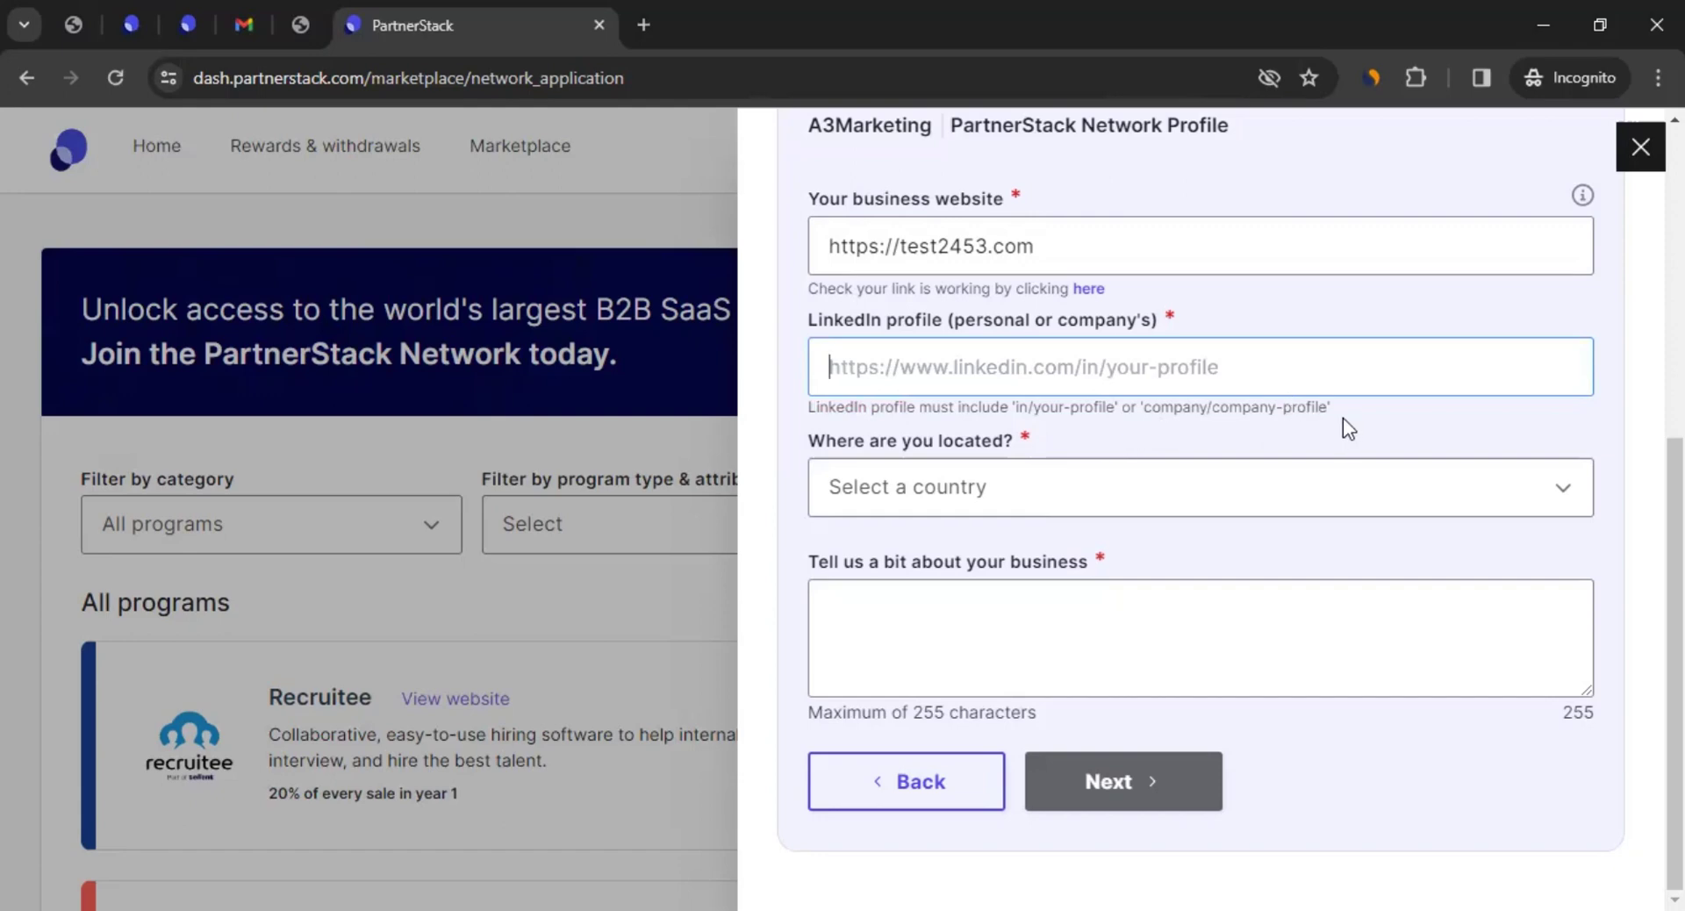
key(ctrl+v)
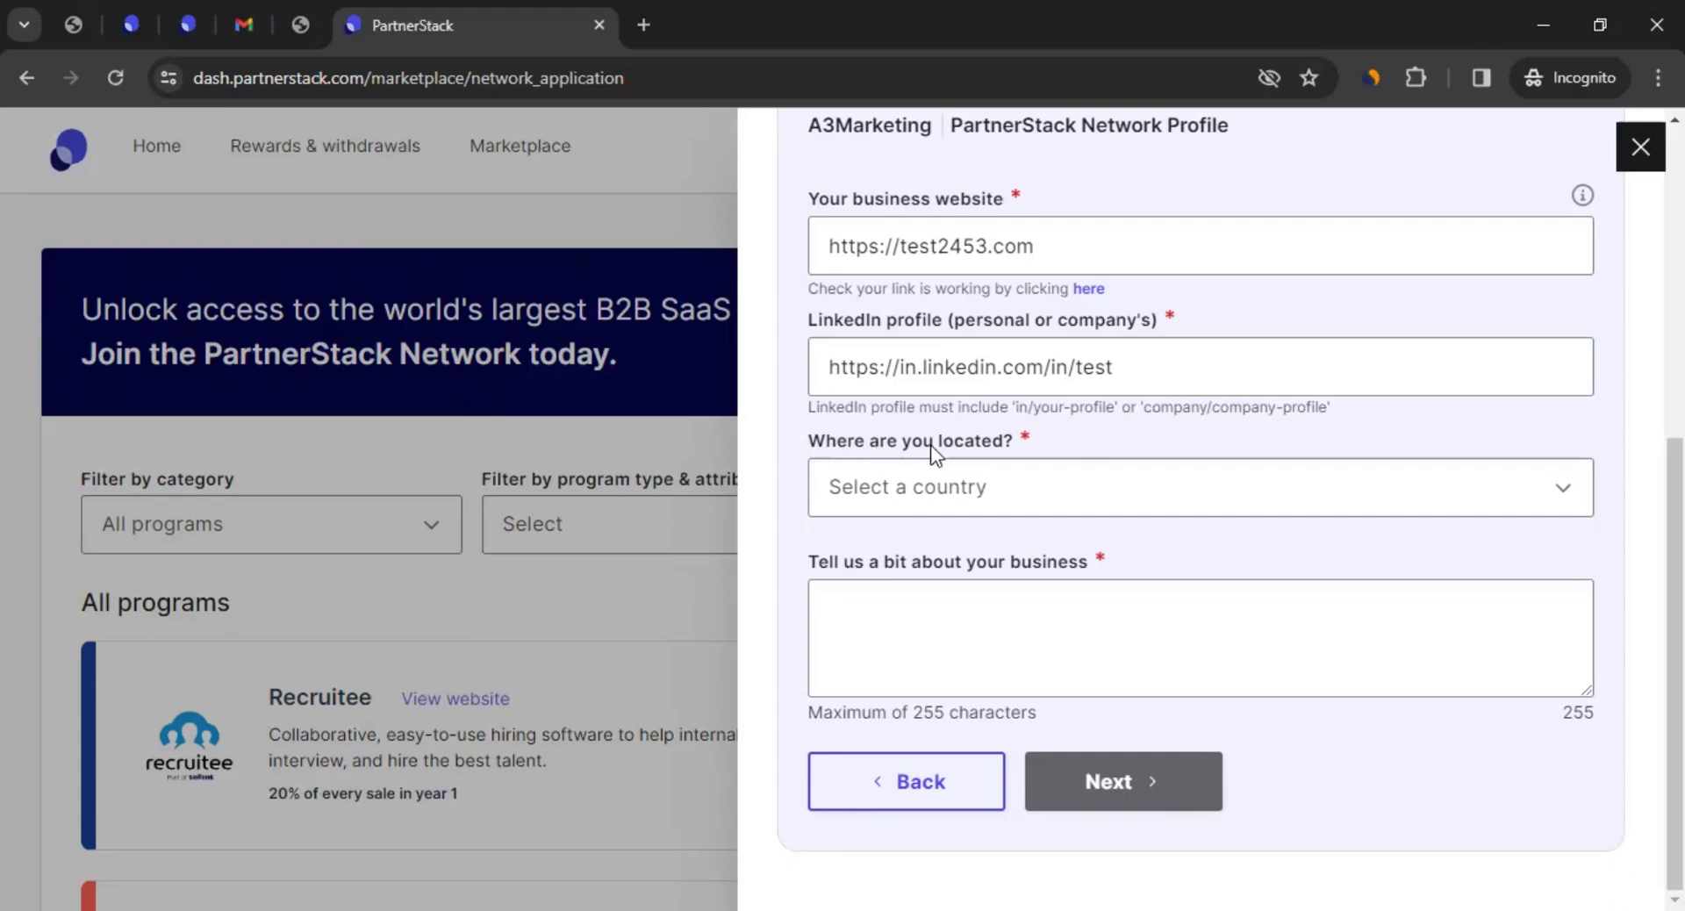
Step: Set the location to India by searching 'indi'
click(1005, 511)
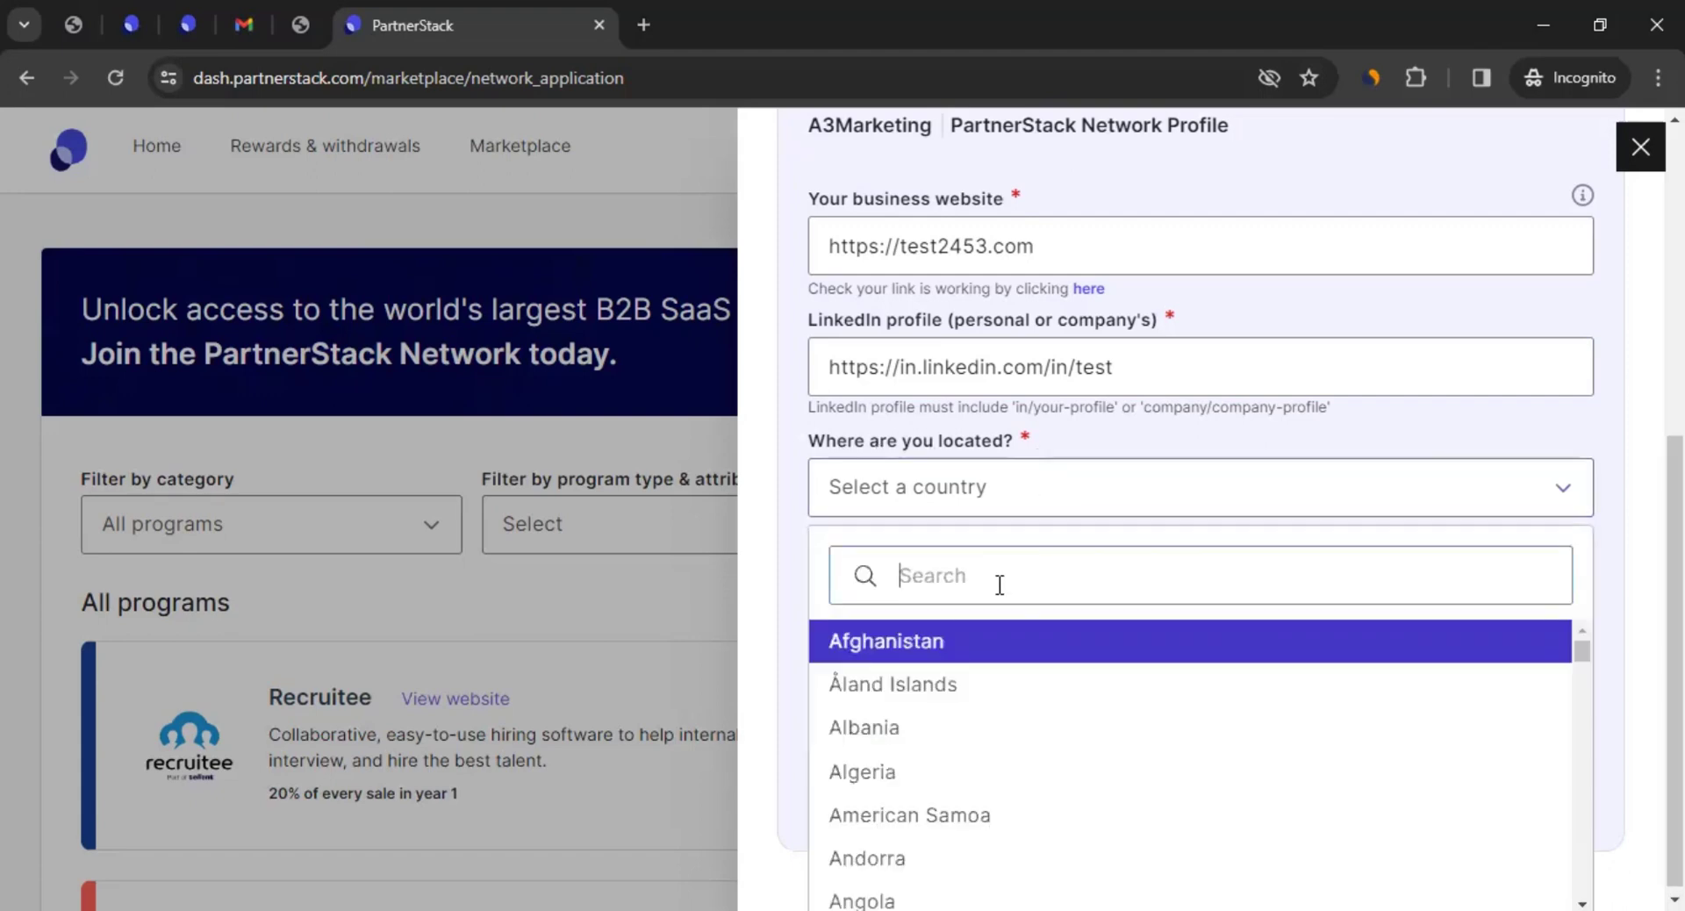
text(indi)
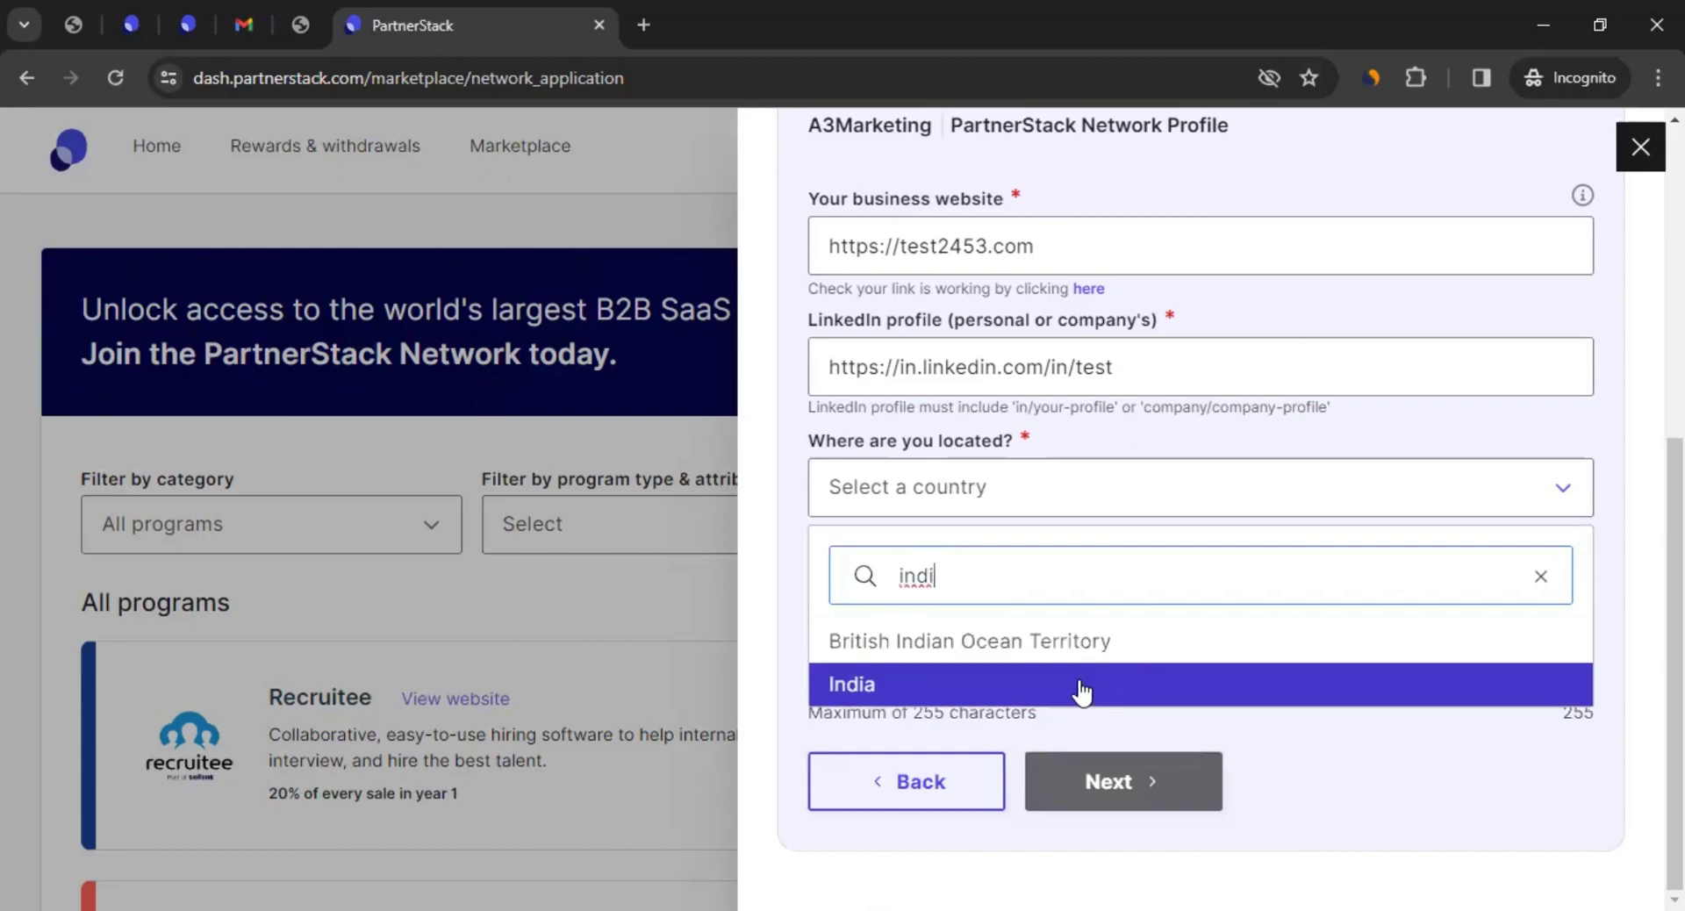
click(1081, 693)
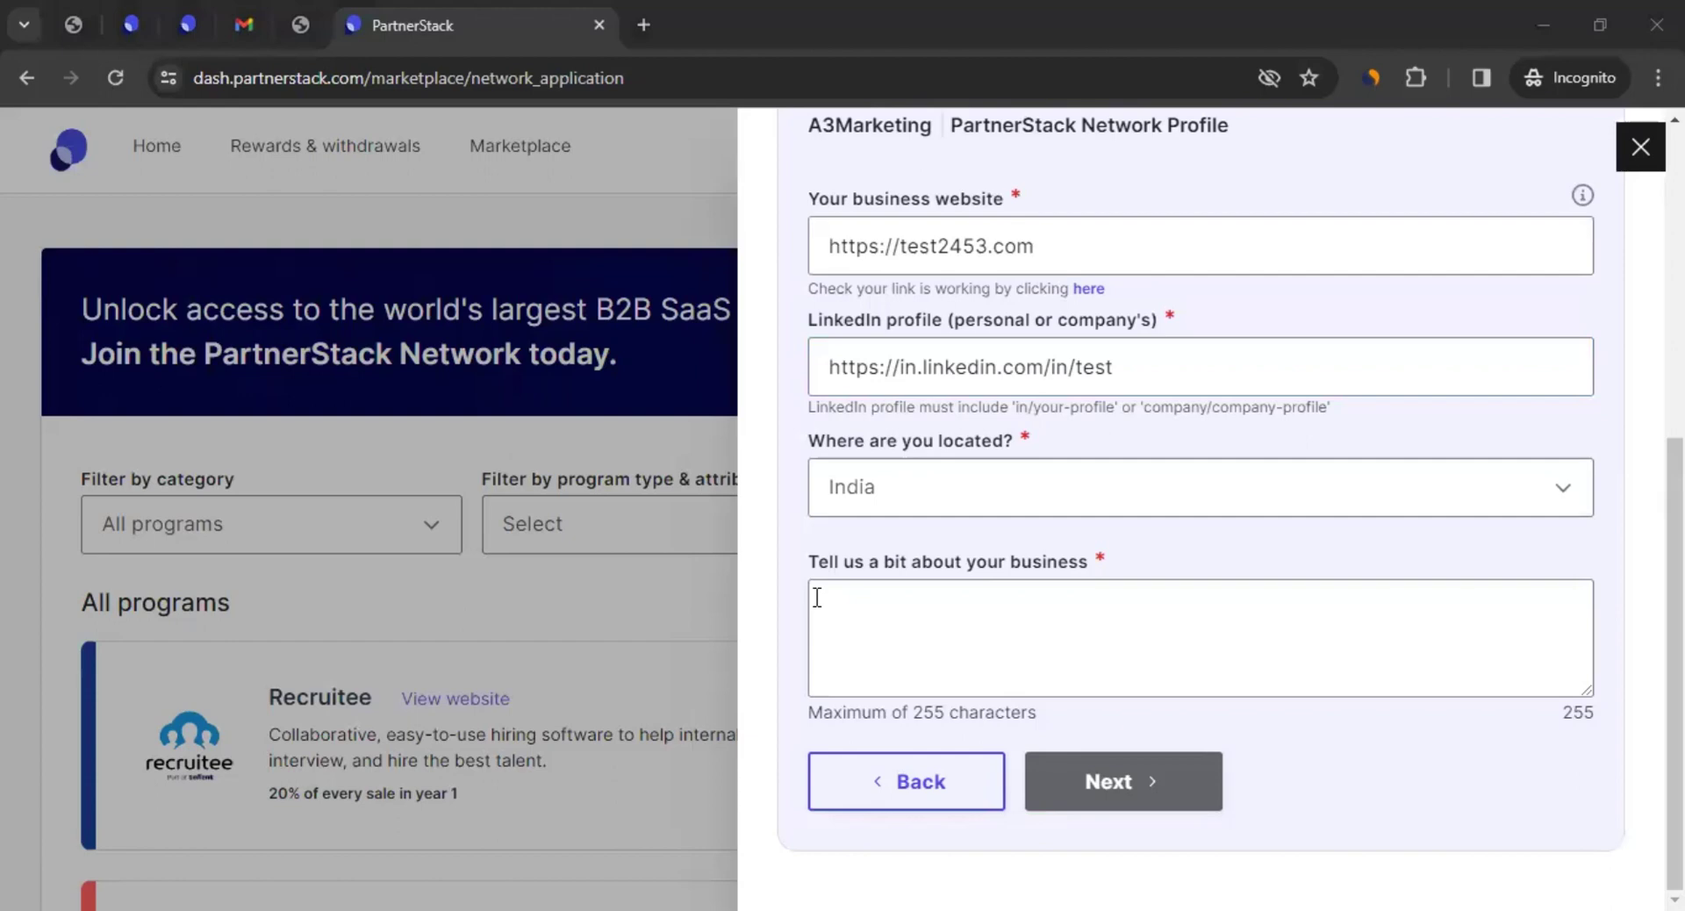
Step: Paste a Lorem ipsum paragraph as the business description
click(946, 620)
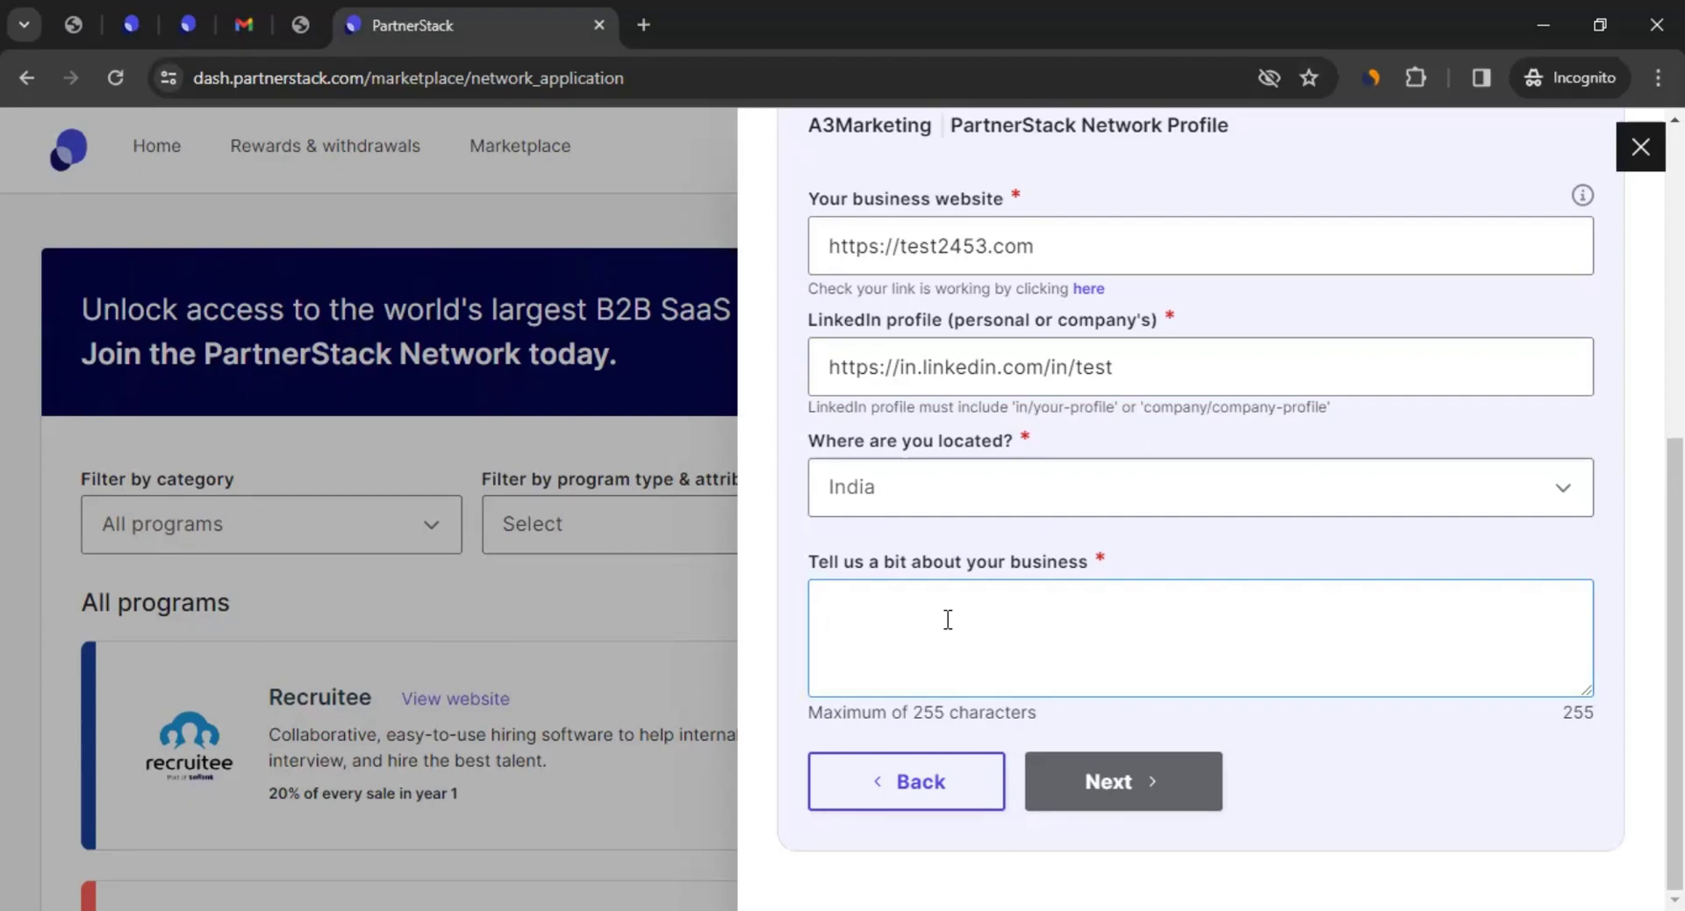
key(ctrl+v)
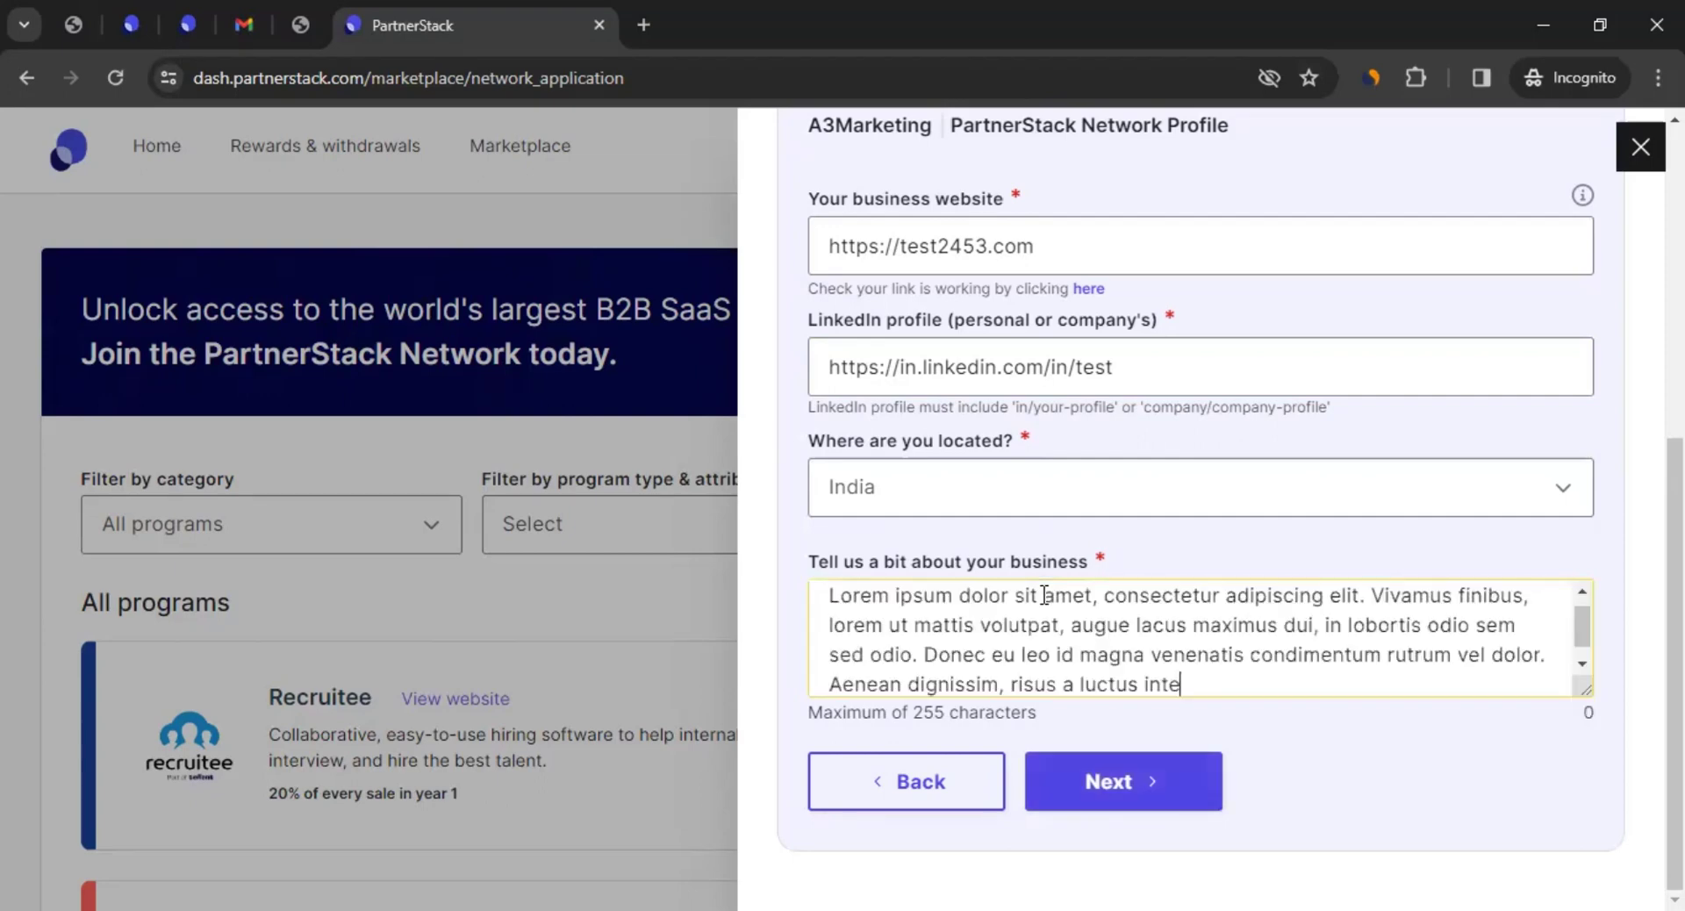
scroll(960, 634, up, 1)
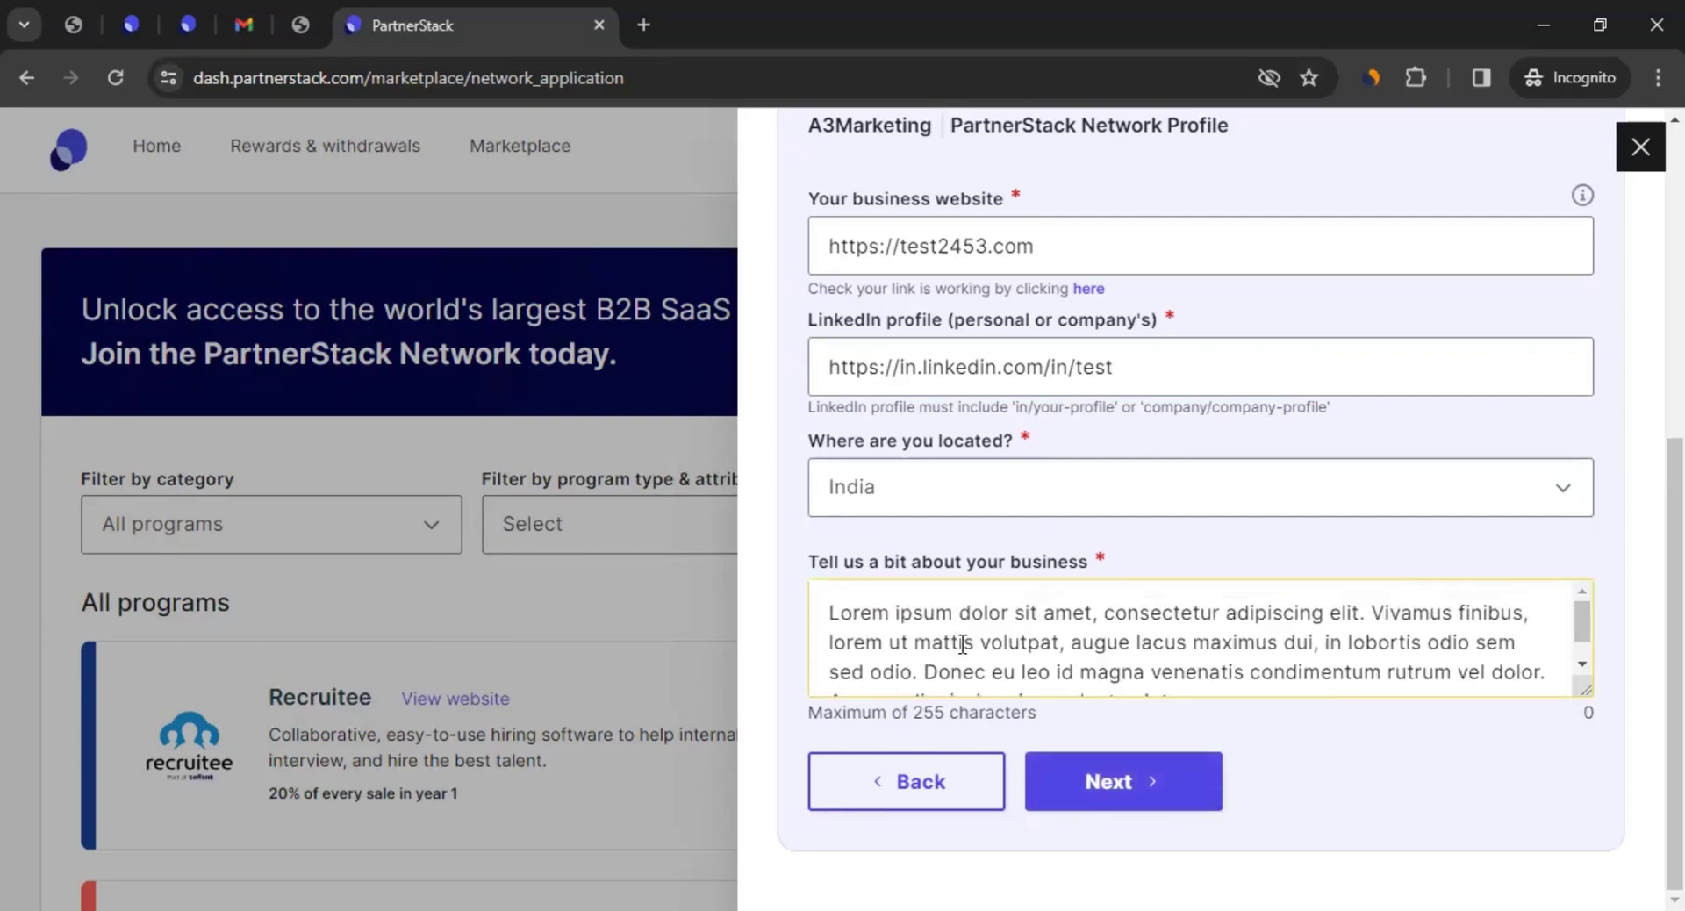
Step: Continue to the application's next step
click(1145, 796)
scroll(1099, 448, up, 5)
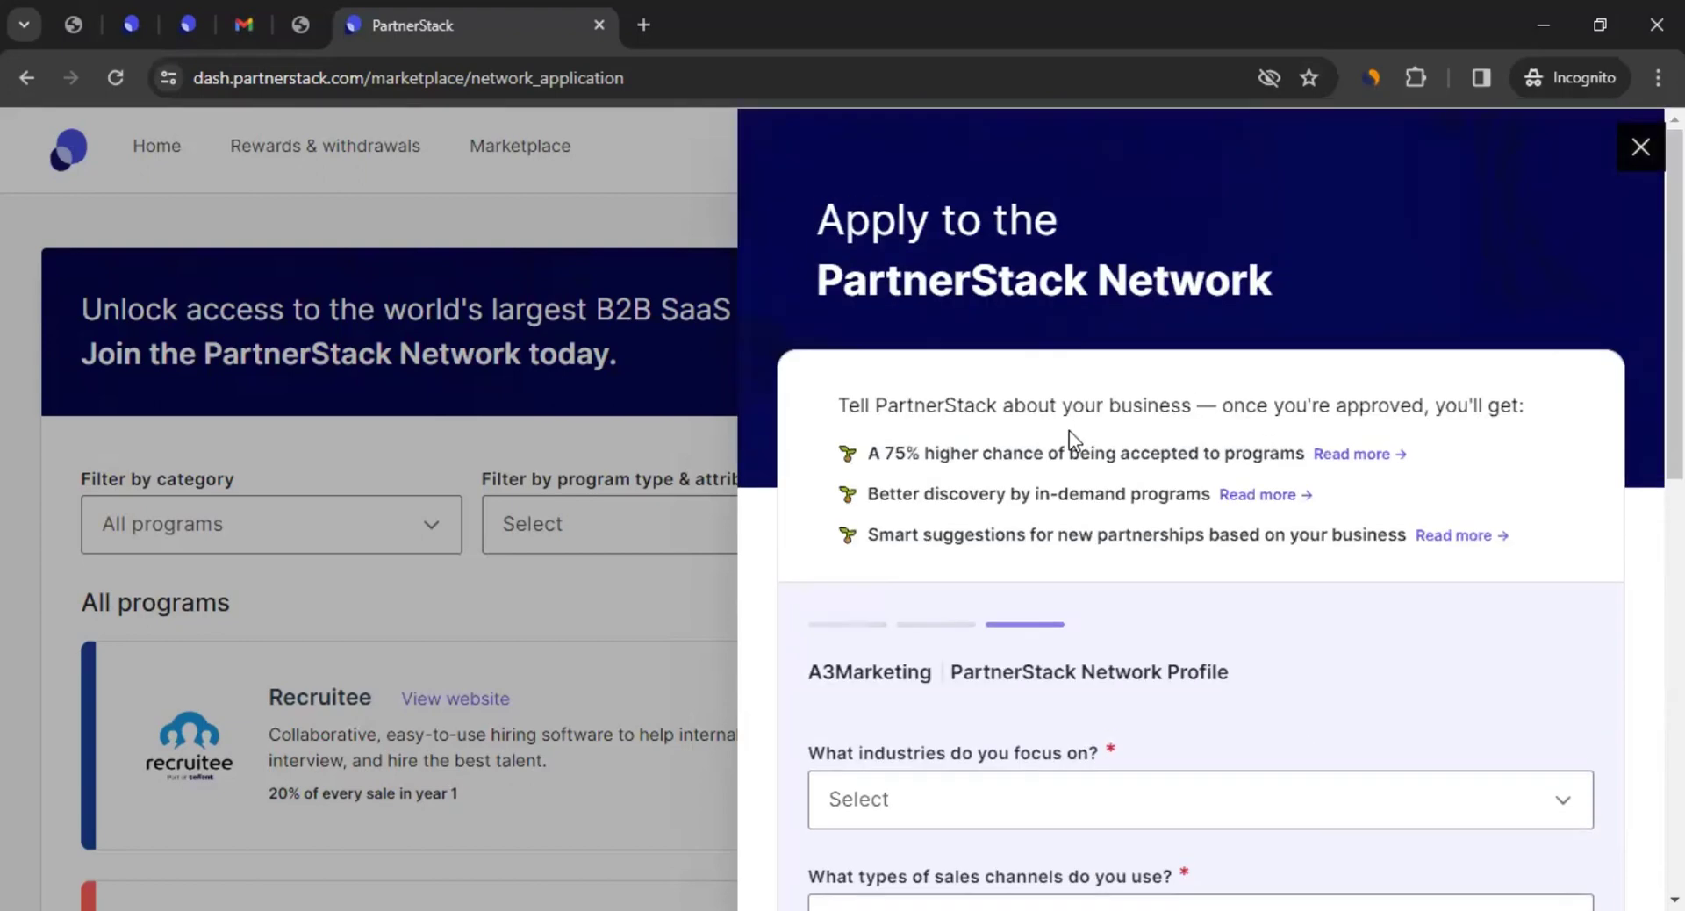
scroll(818, 476, down, 4)
scroll(816, 441, down, 3)
scroll(818, 443, up, 3)
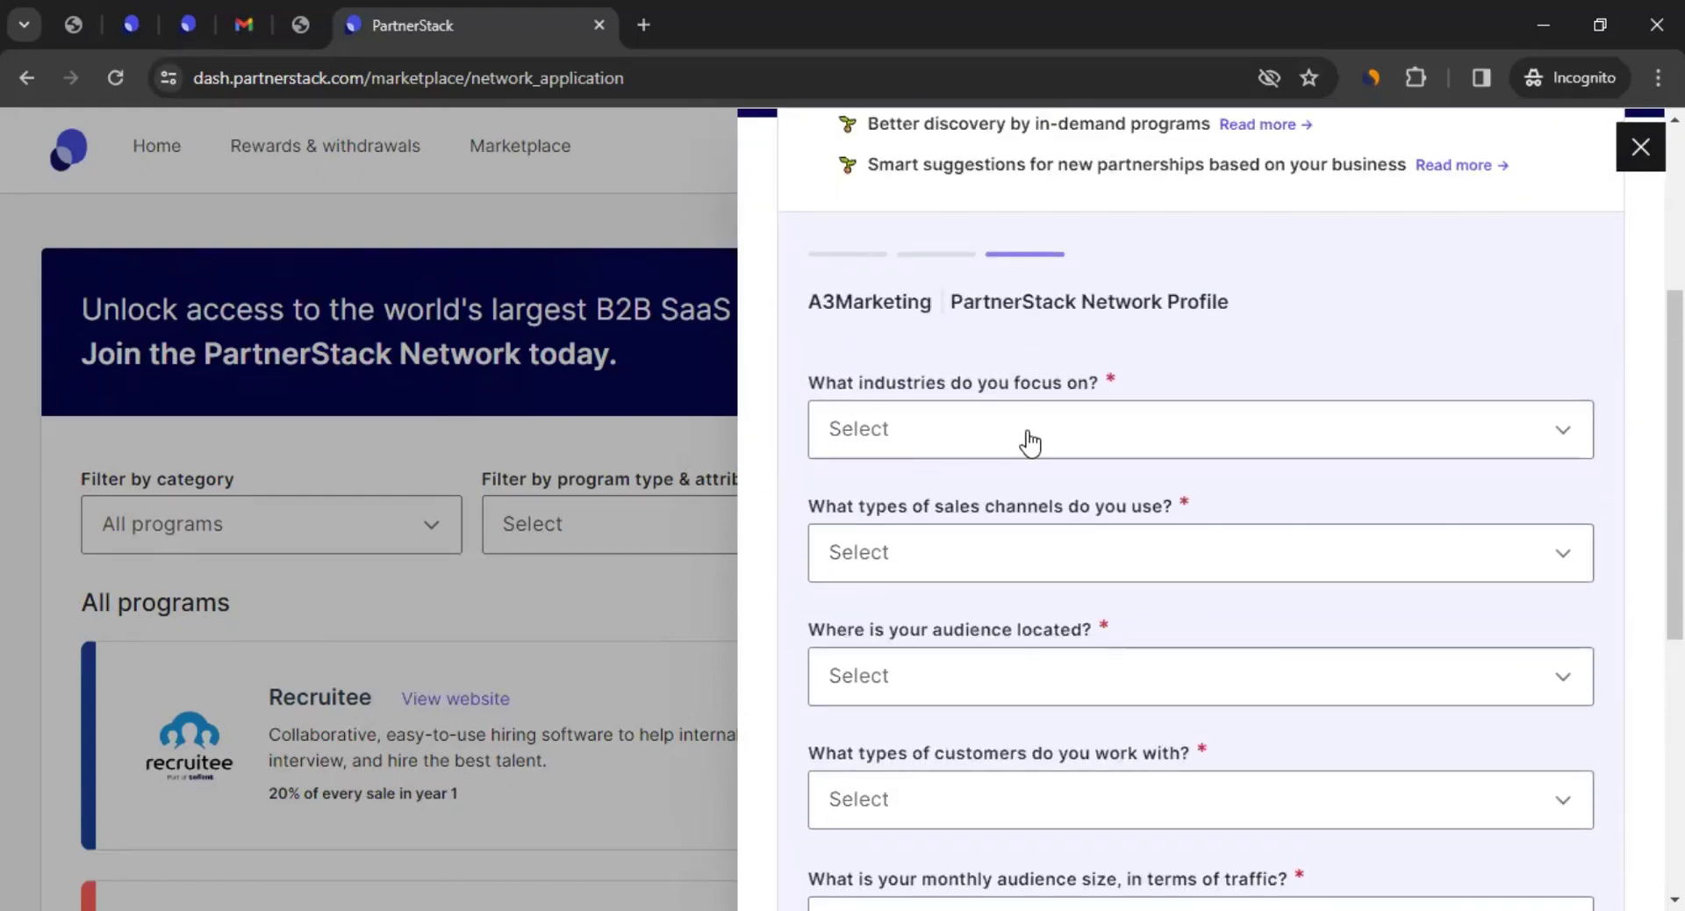
Step: Choose Digital Advertising as the industry you focus on
click(1006, 453)
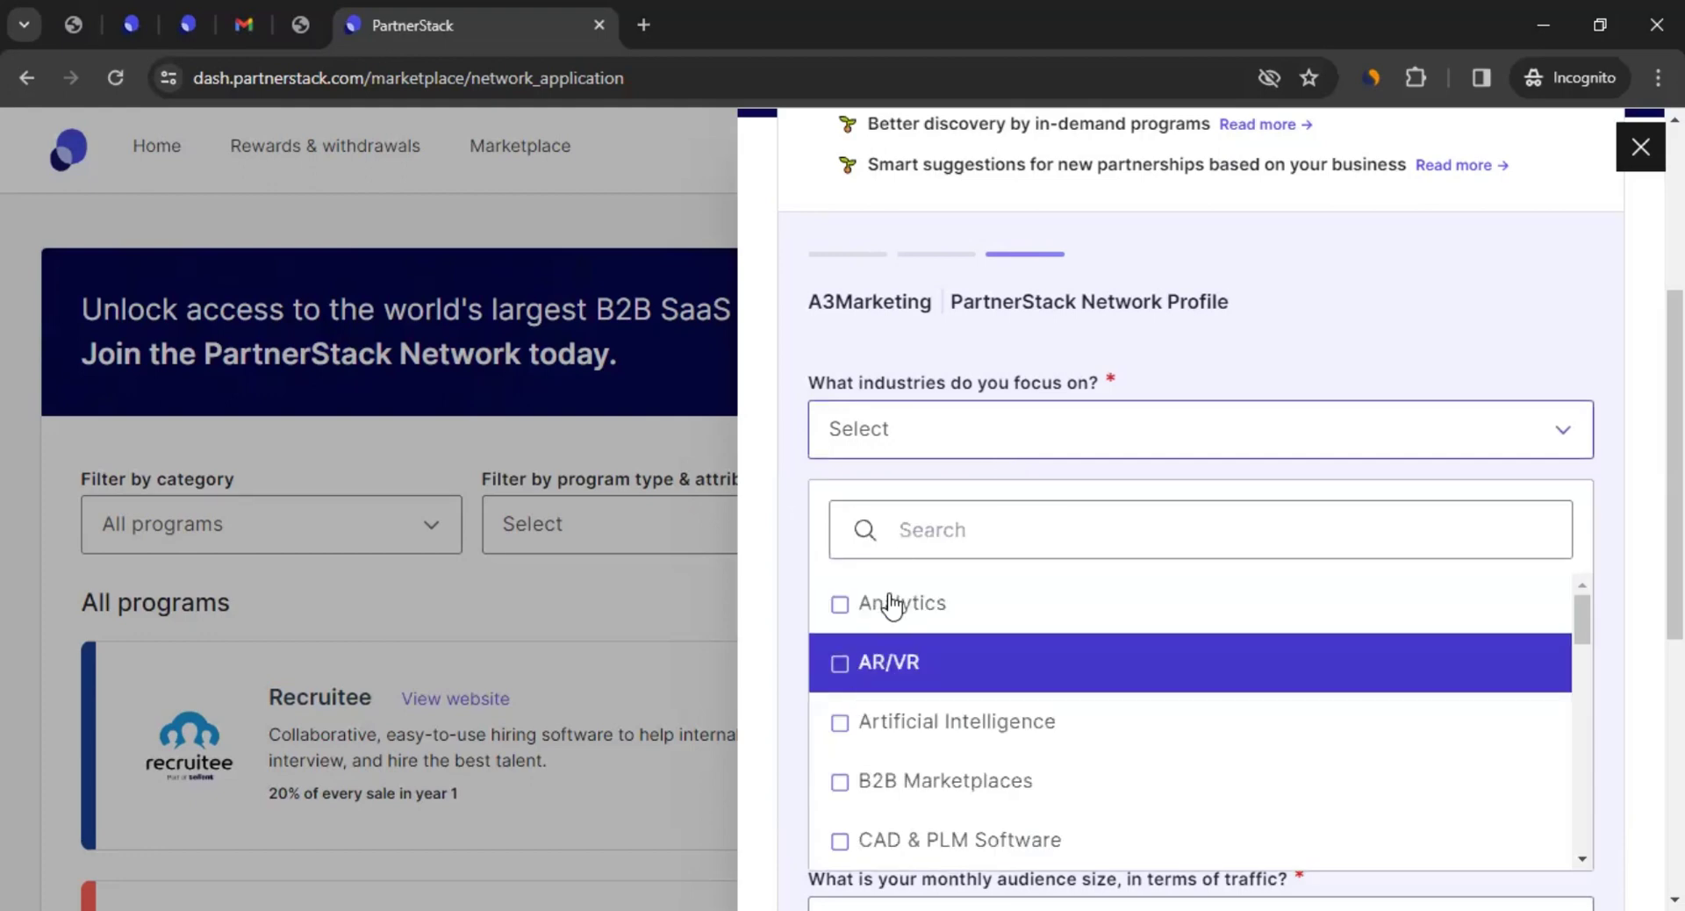
scroll(895, 778, down, 2)
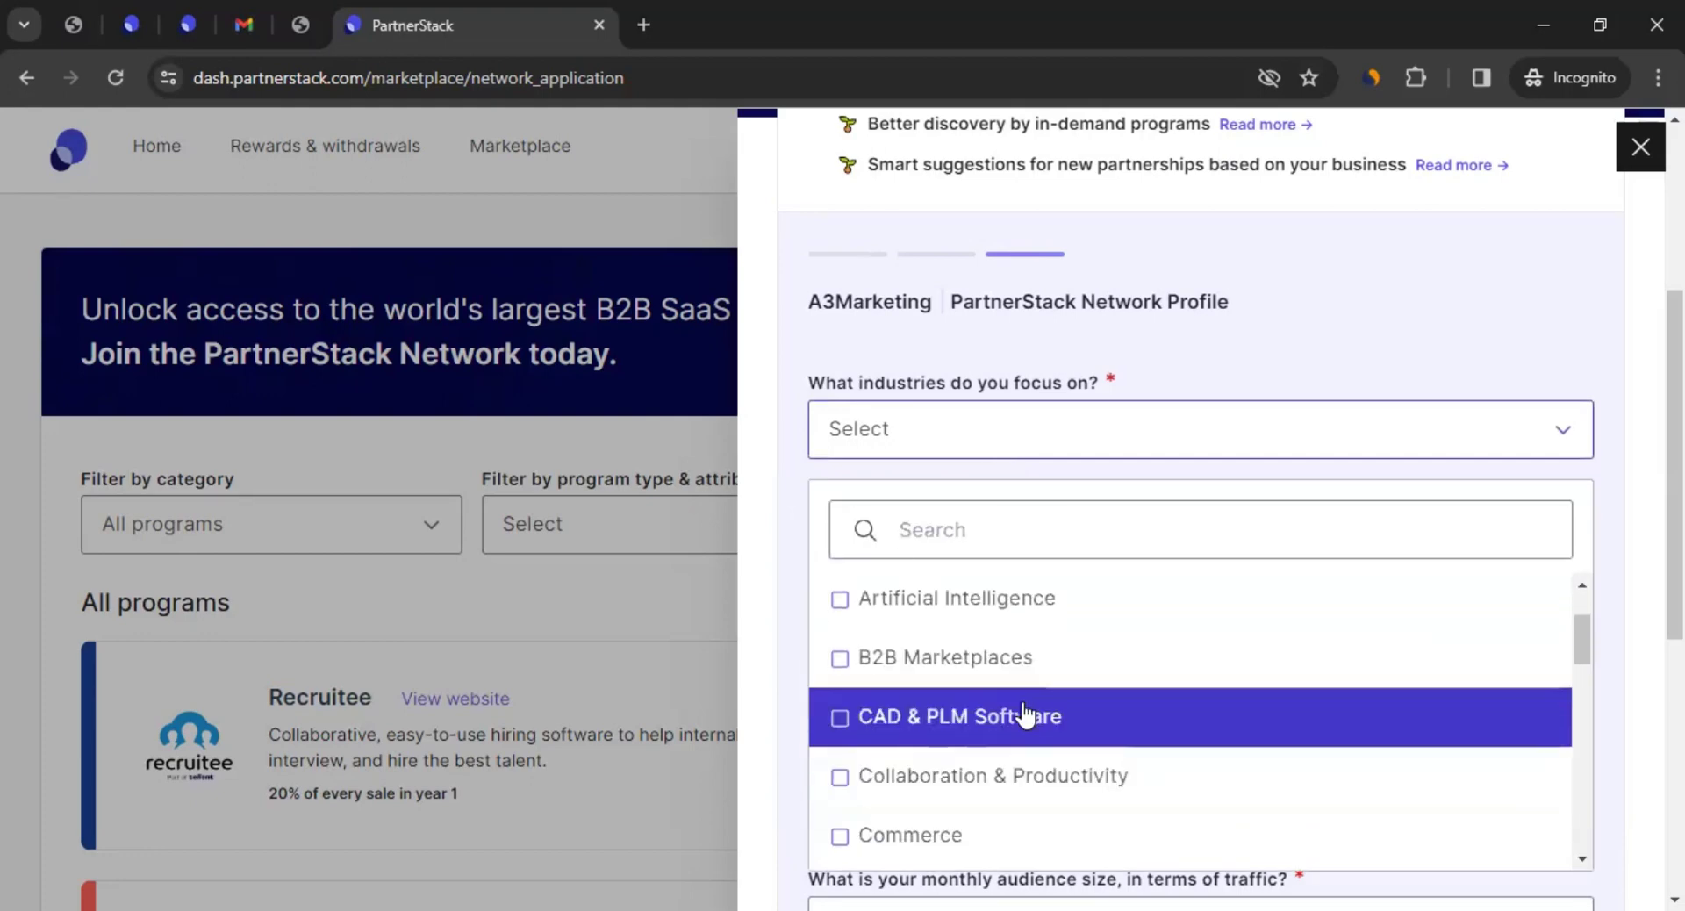
scroll(1018, 711, down, 1)
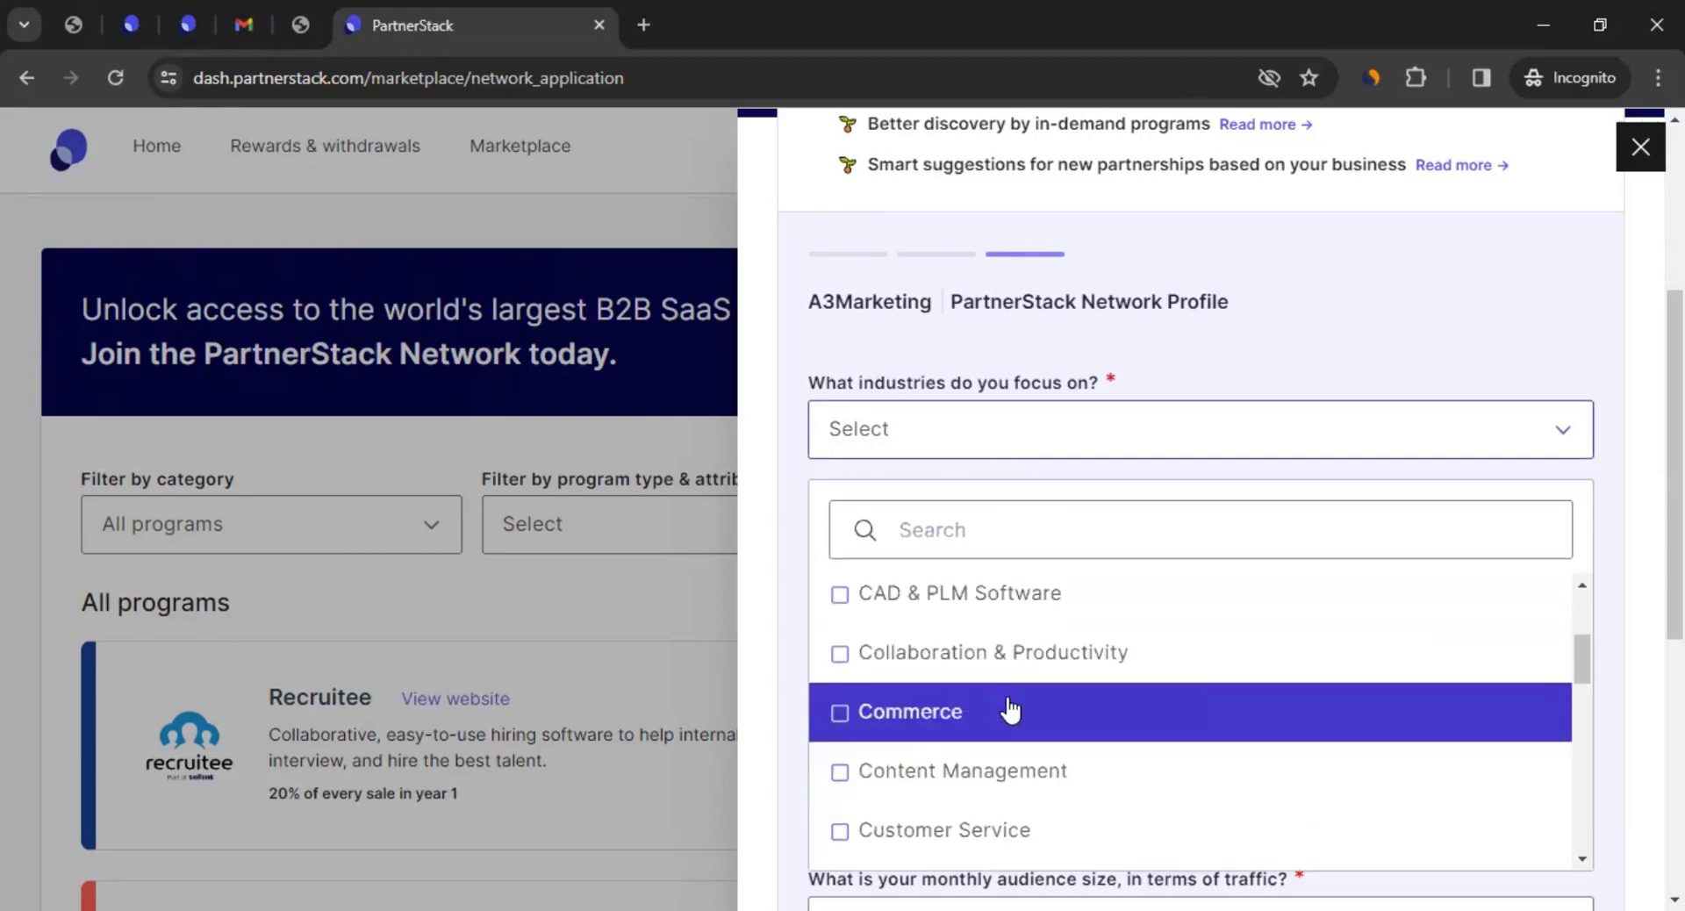
scroll(1007, 713, down, 4)
scroll(1008, 708, up, 2)
scroll(1119, 705, down, 2)
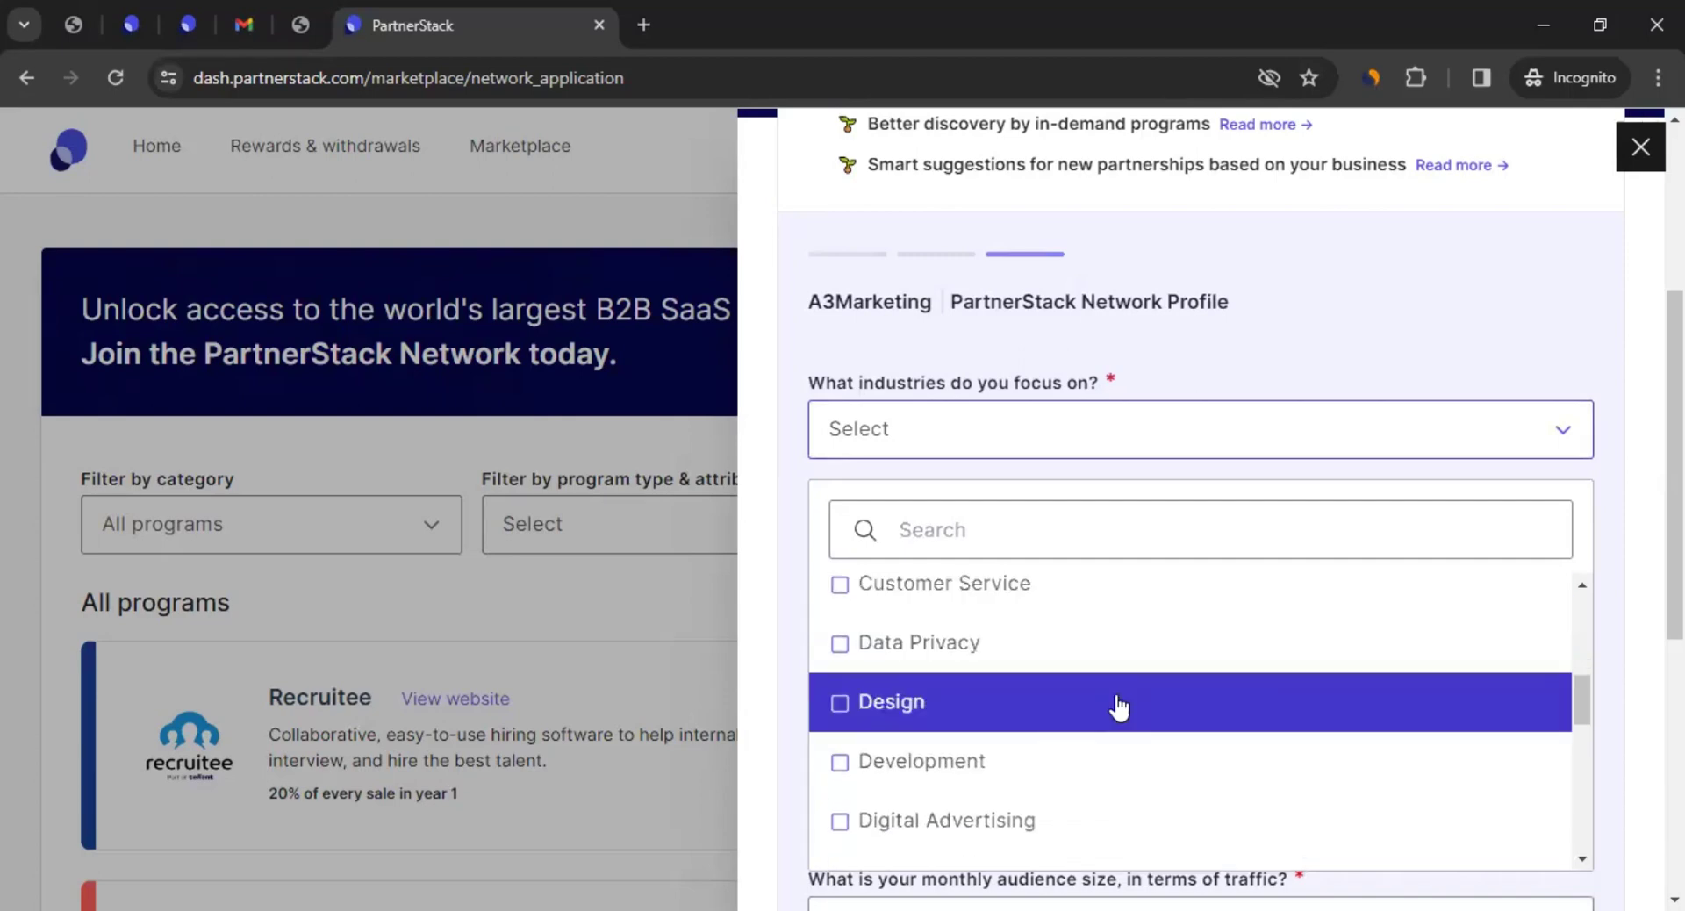
scroll(1117, 709, down, 2)
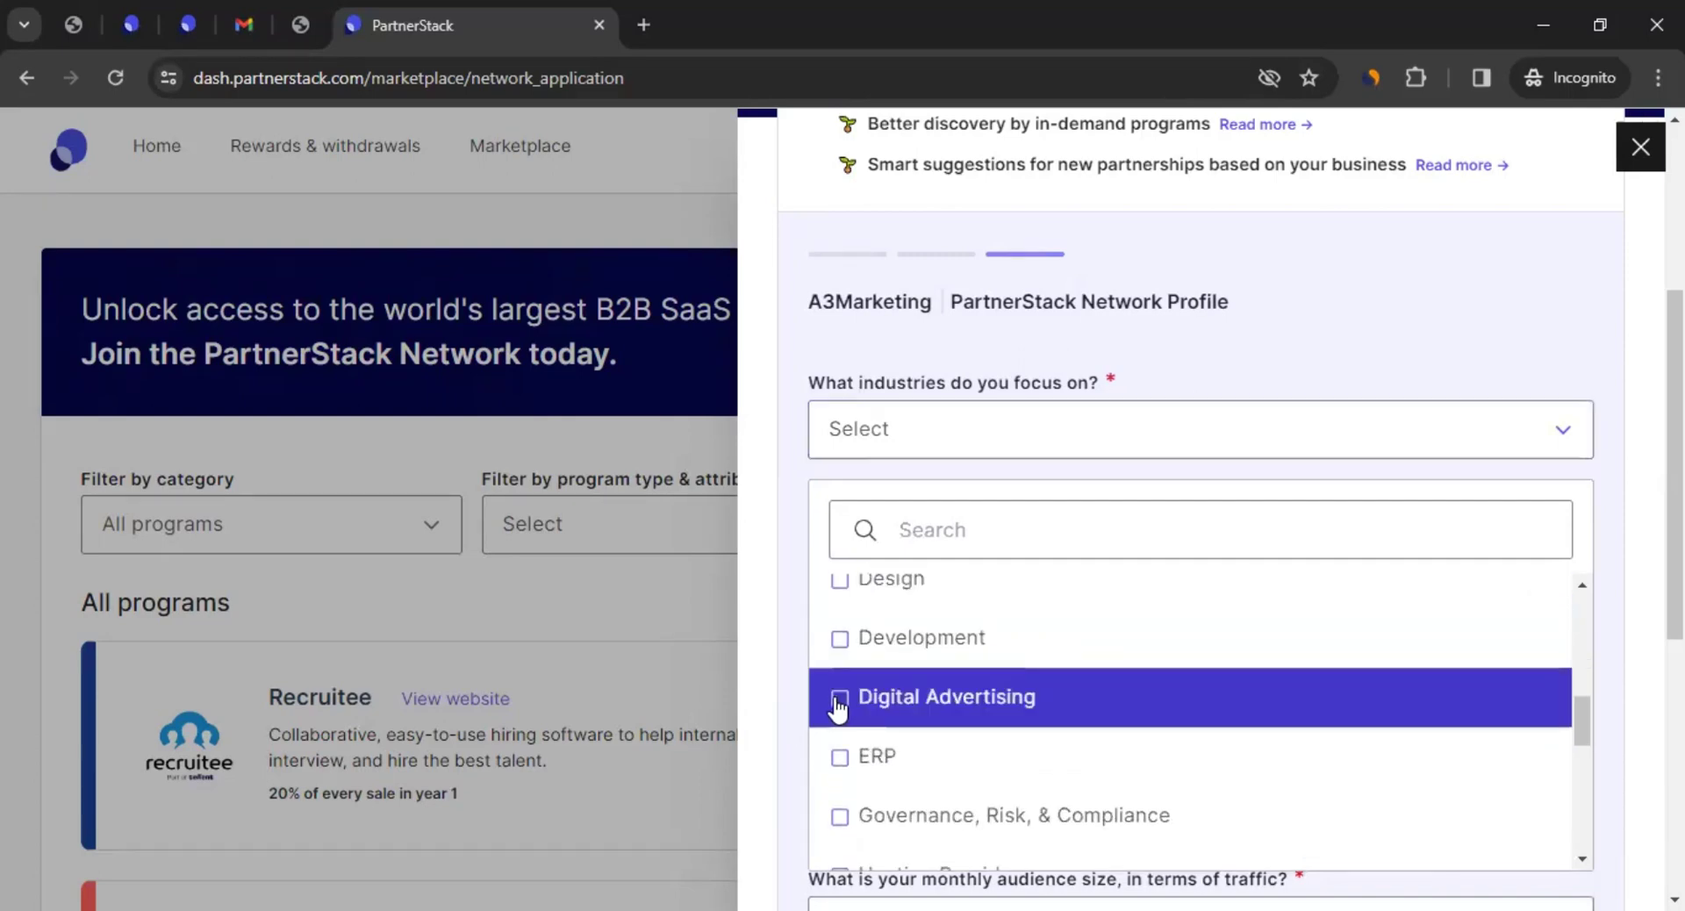
click(838, 700)
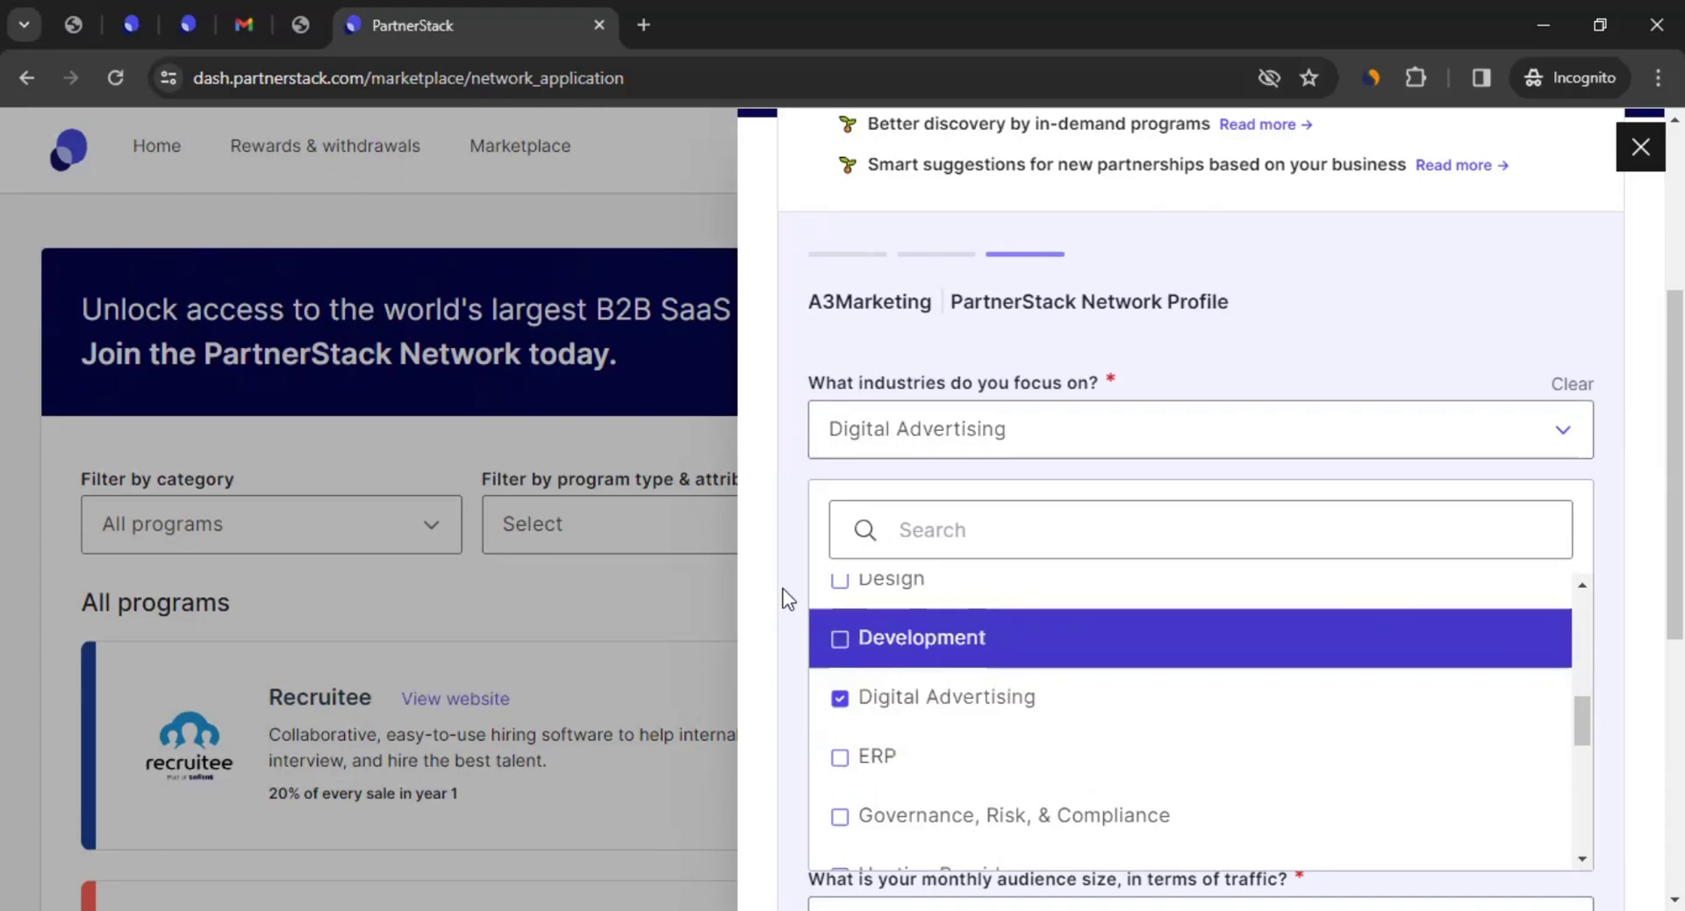
click(778, 559)
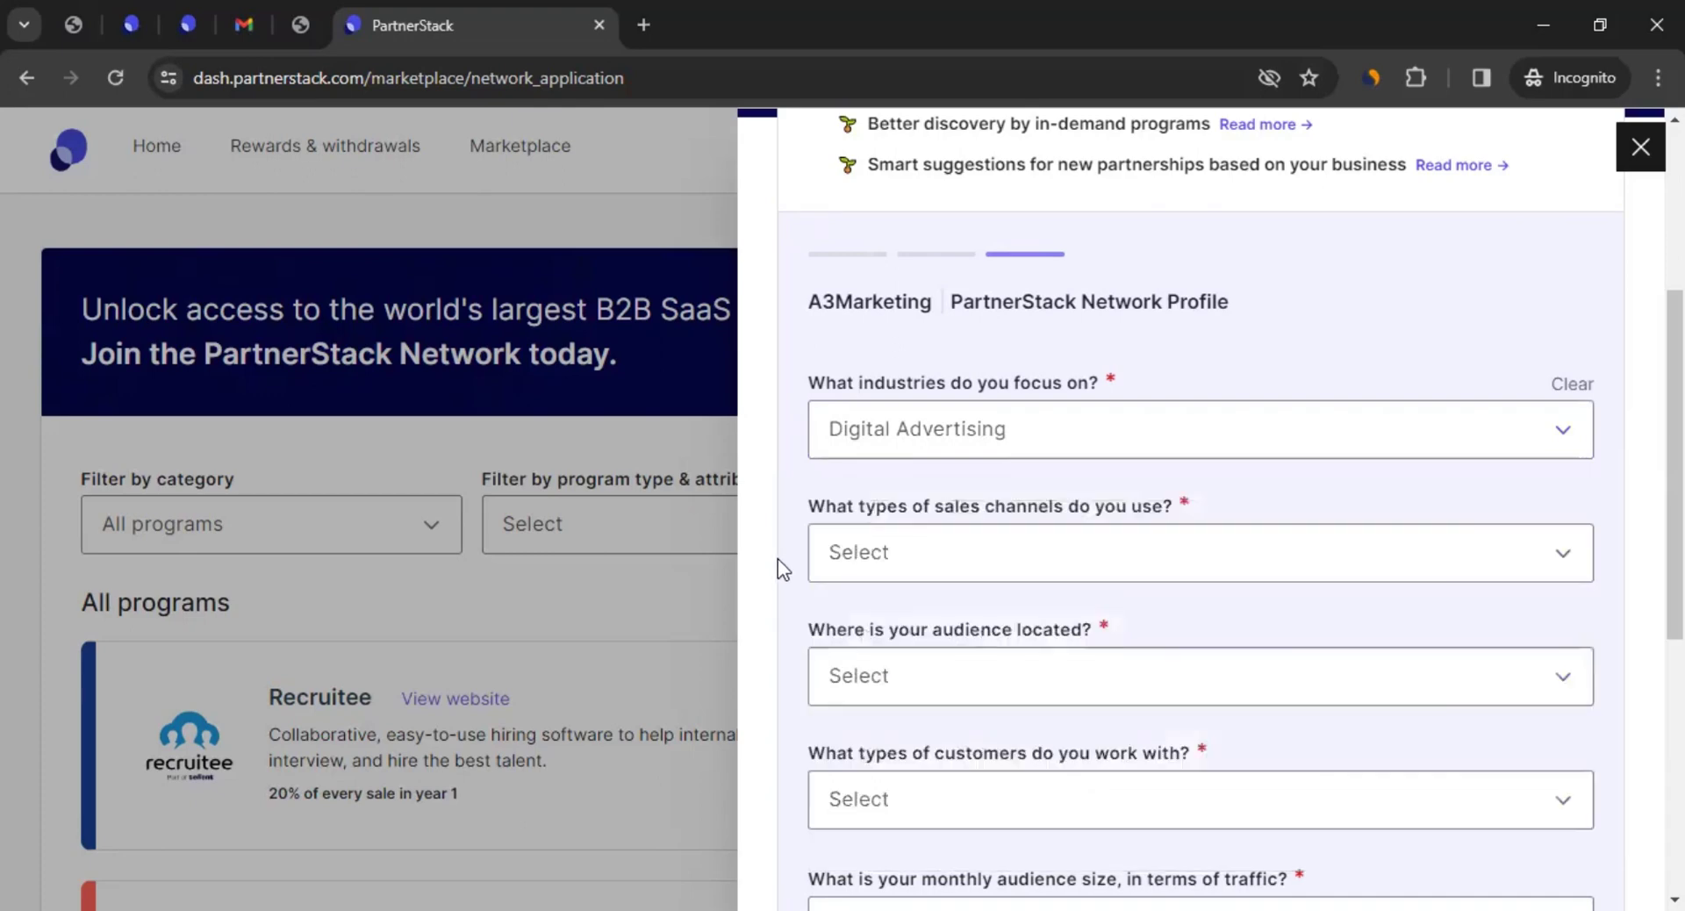
Step: Set the sales channel to On-site ad spaces
scroll(827, 566, down, 1)
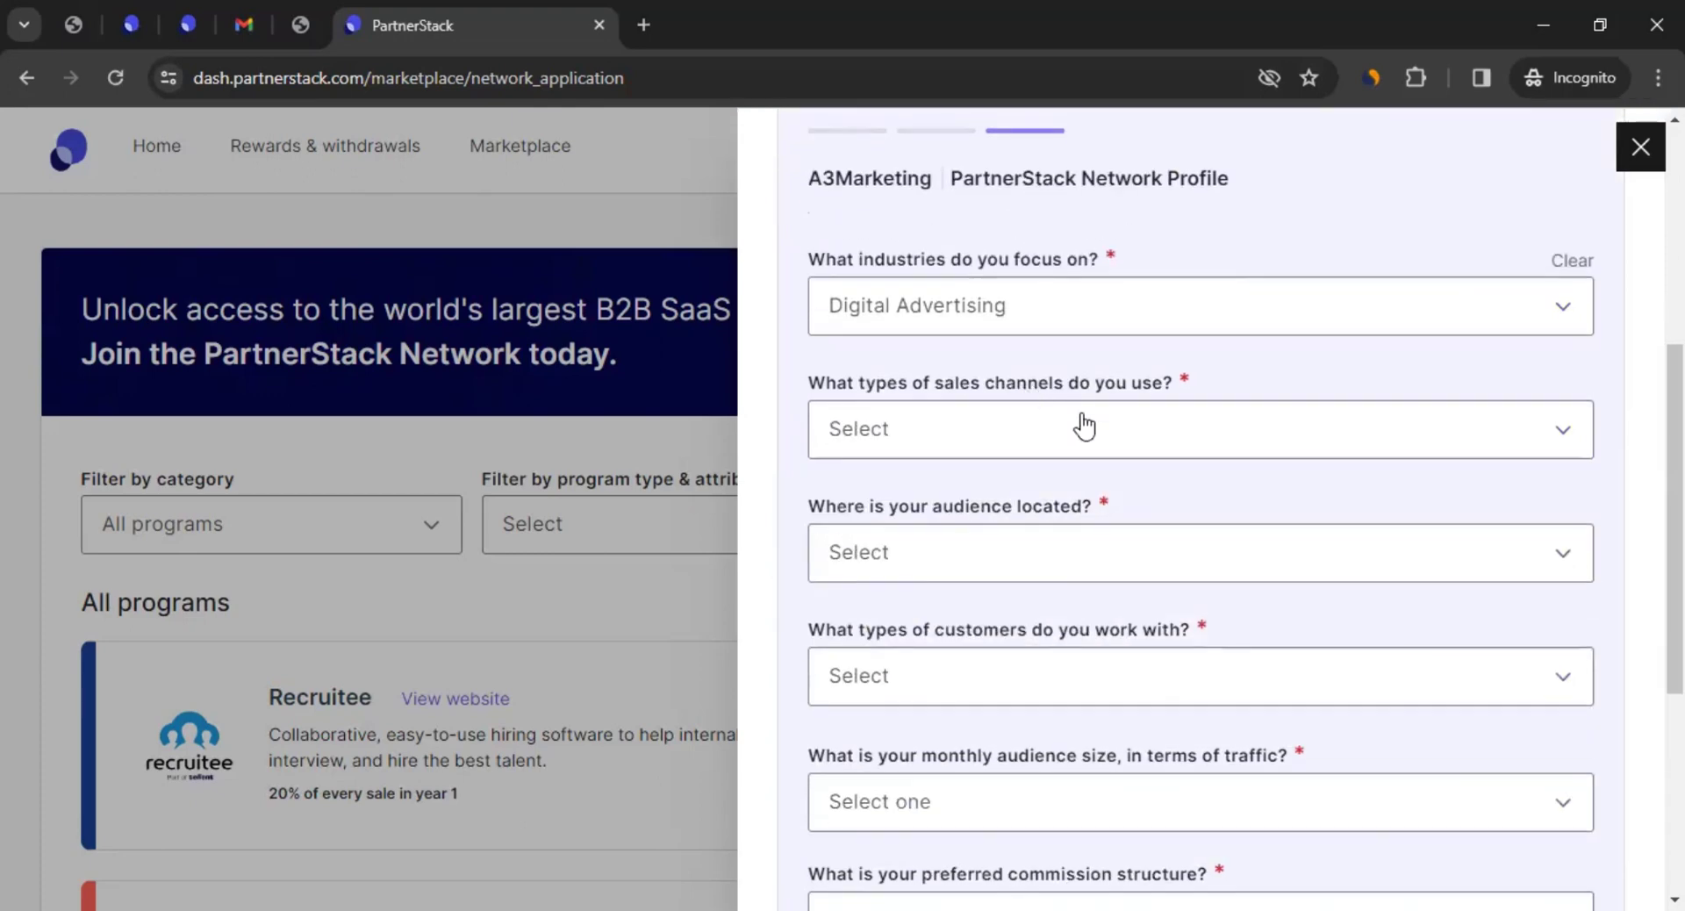
click(1084, 426)
scroll(937, 595, down, 1)
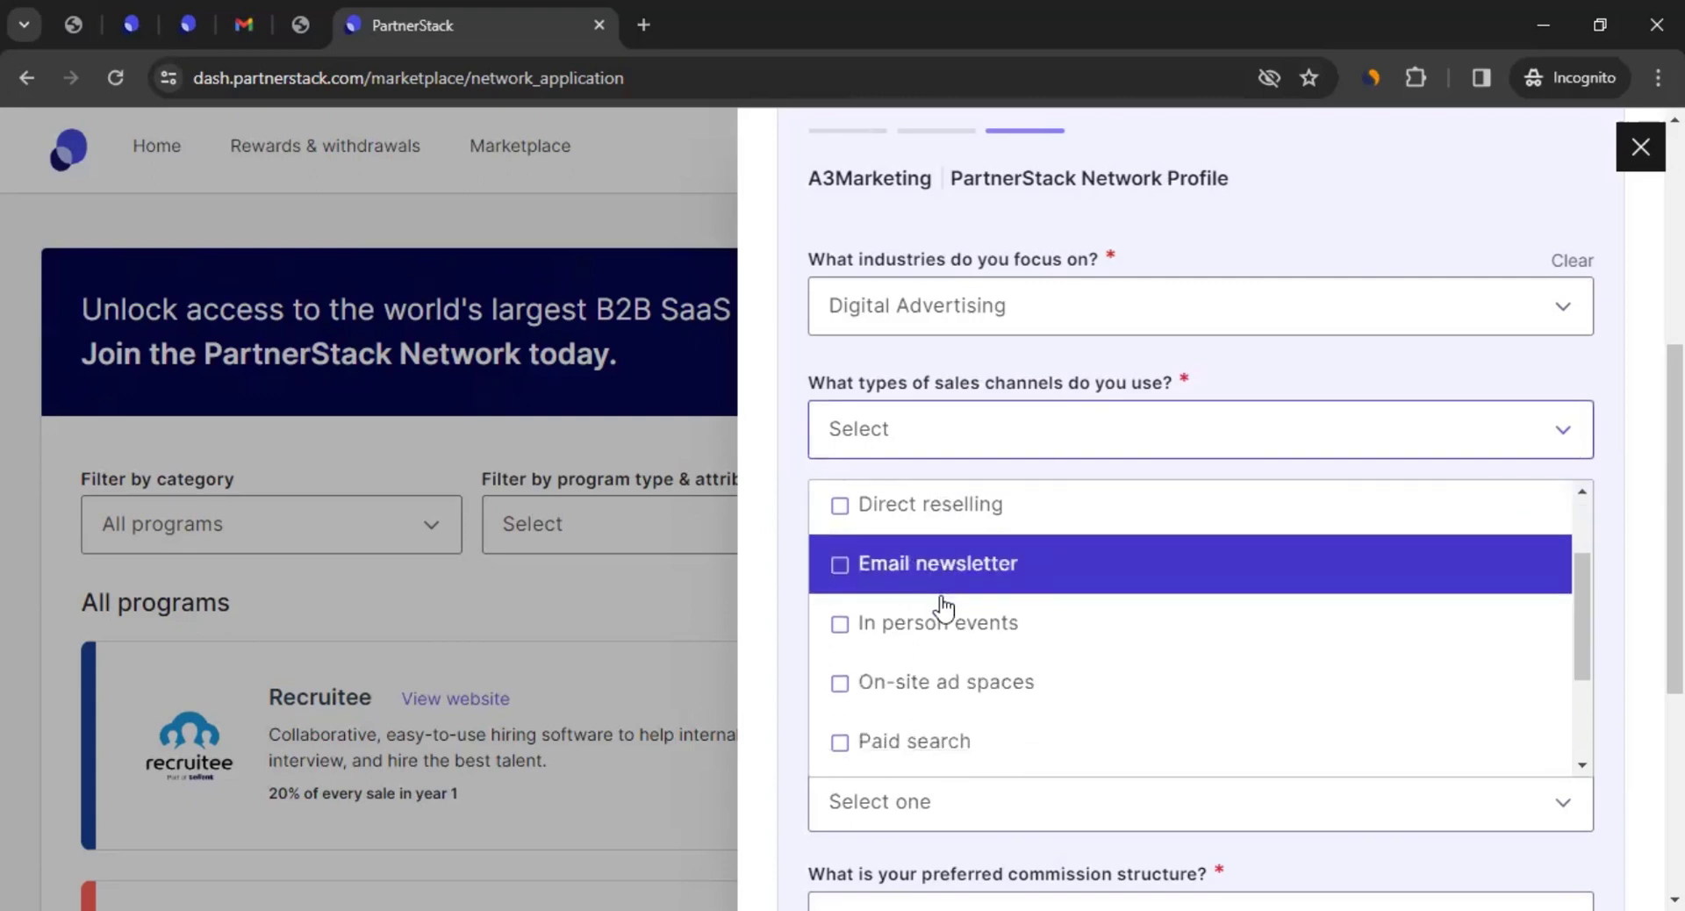
scroll(1007, 666, down, 1)
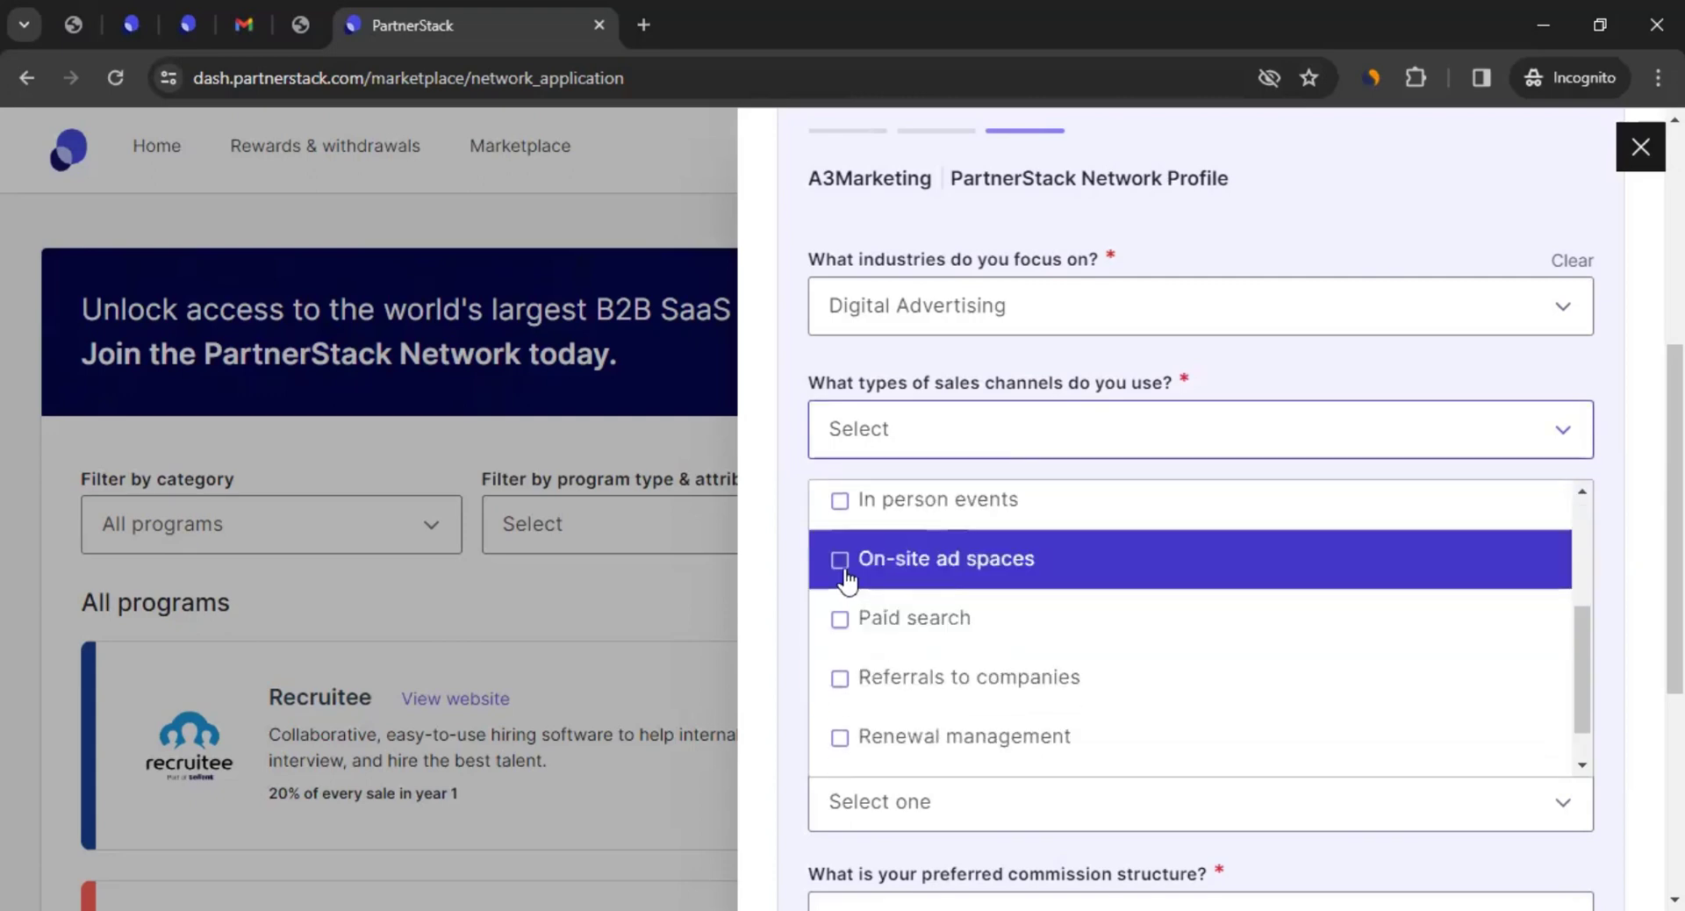
click(845, 575)
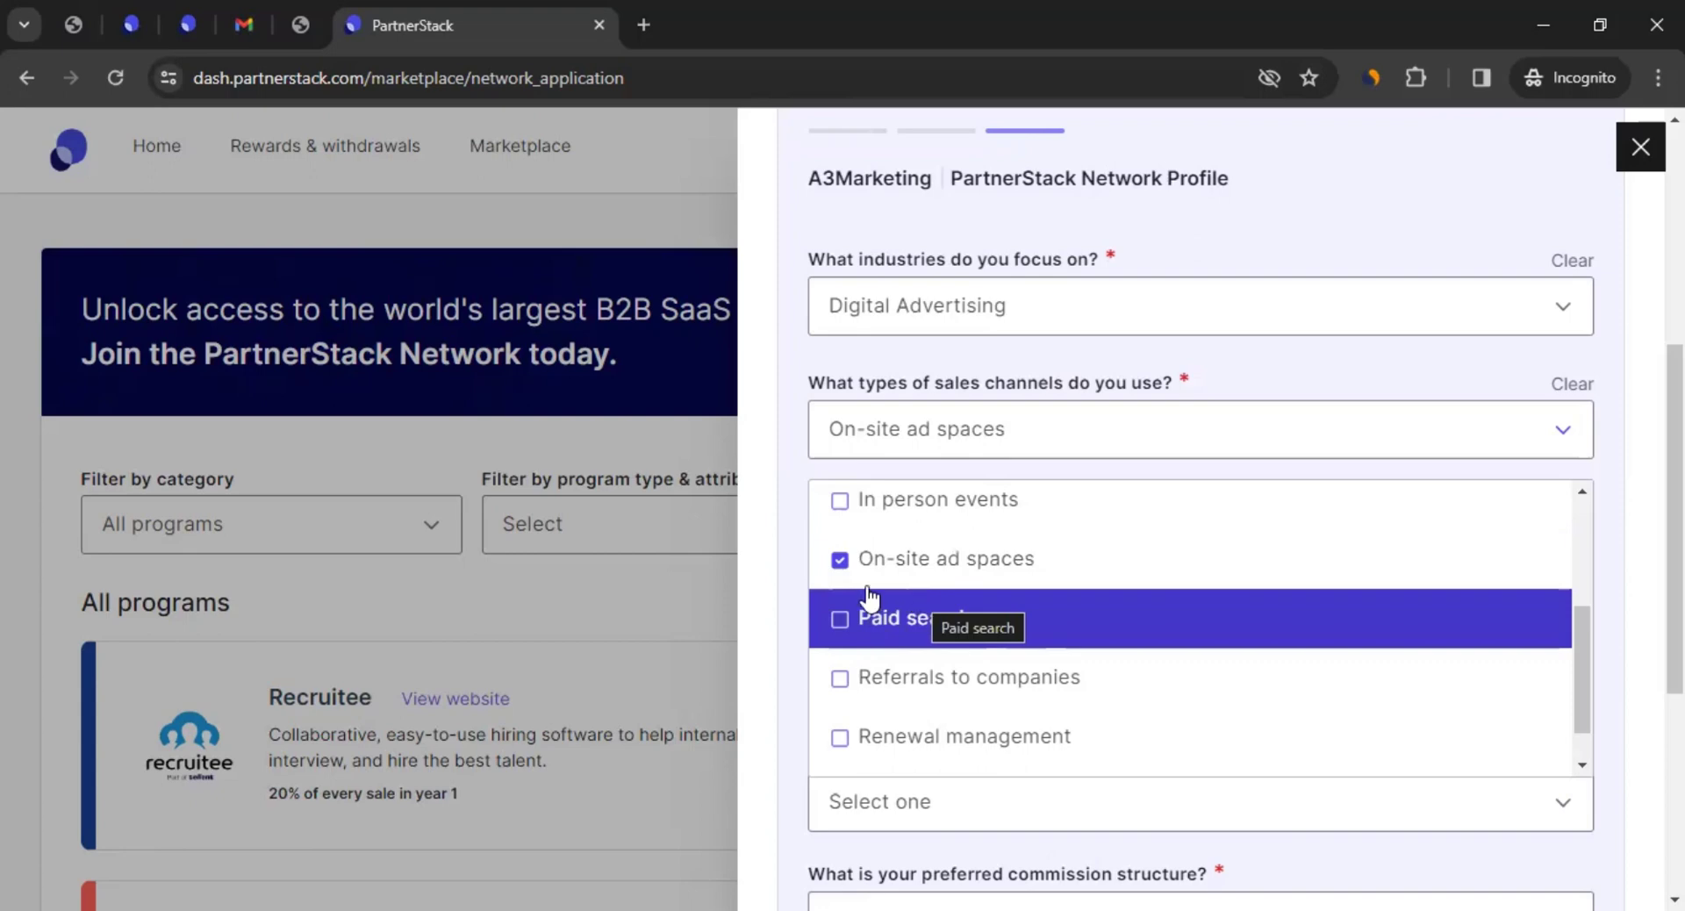
click(774, 589)
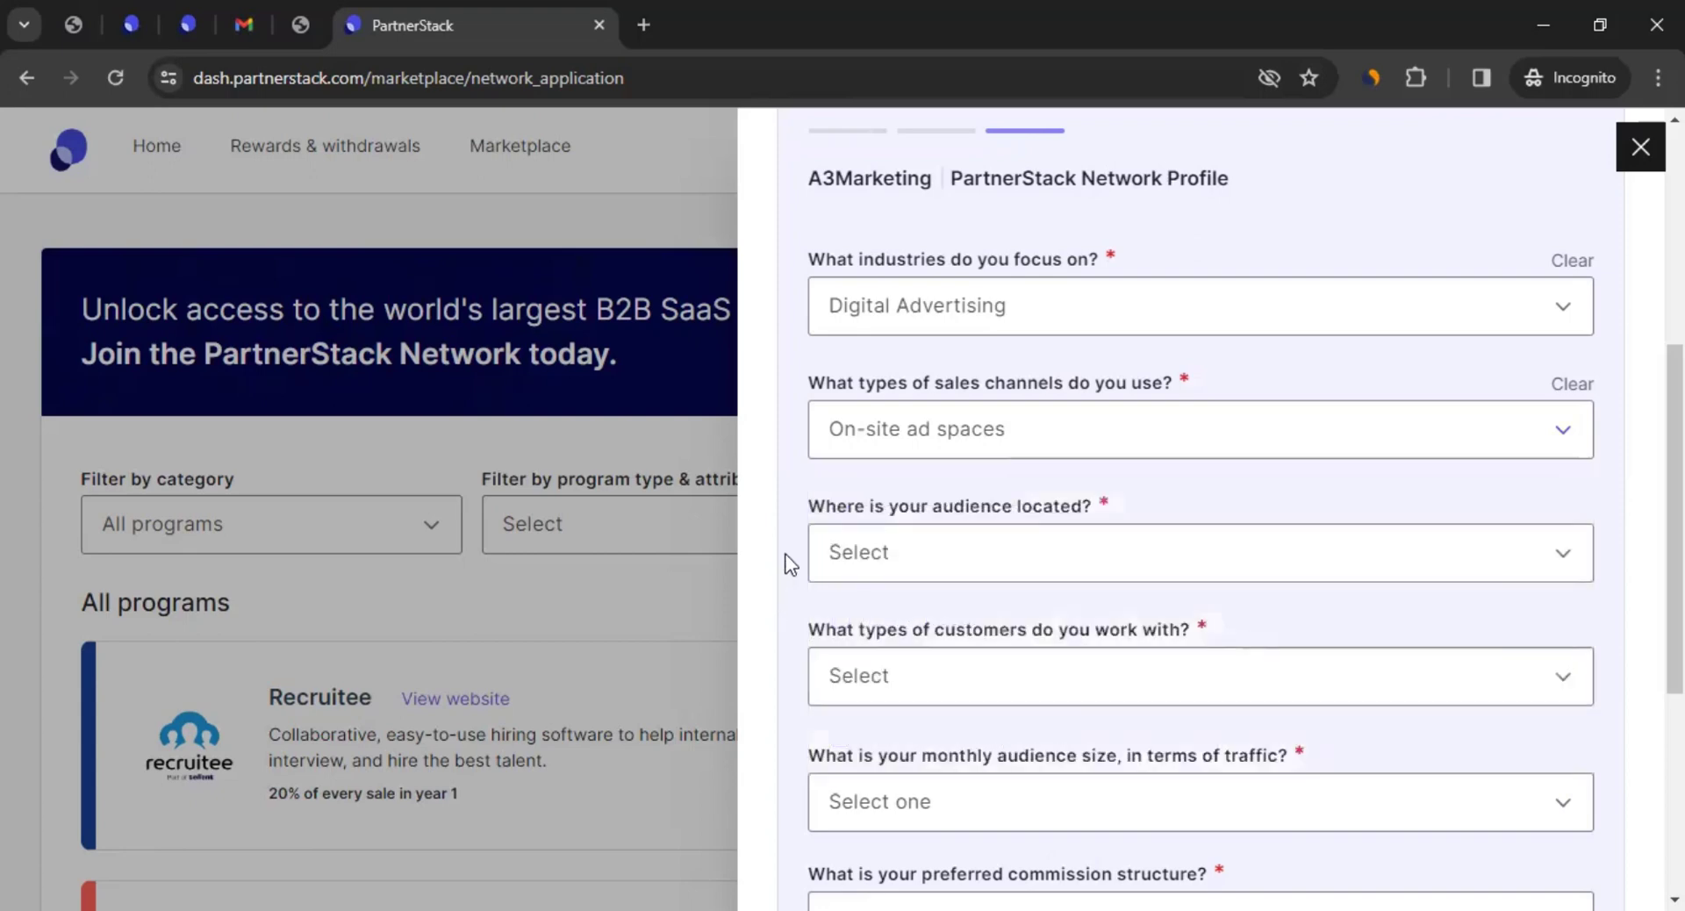
Step: Select all audience regions, Africa through South America
scroll(790, 557, down, 3)
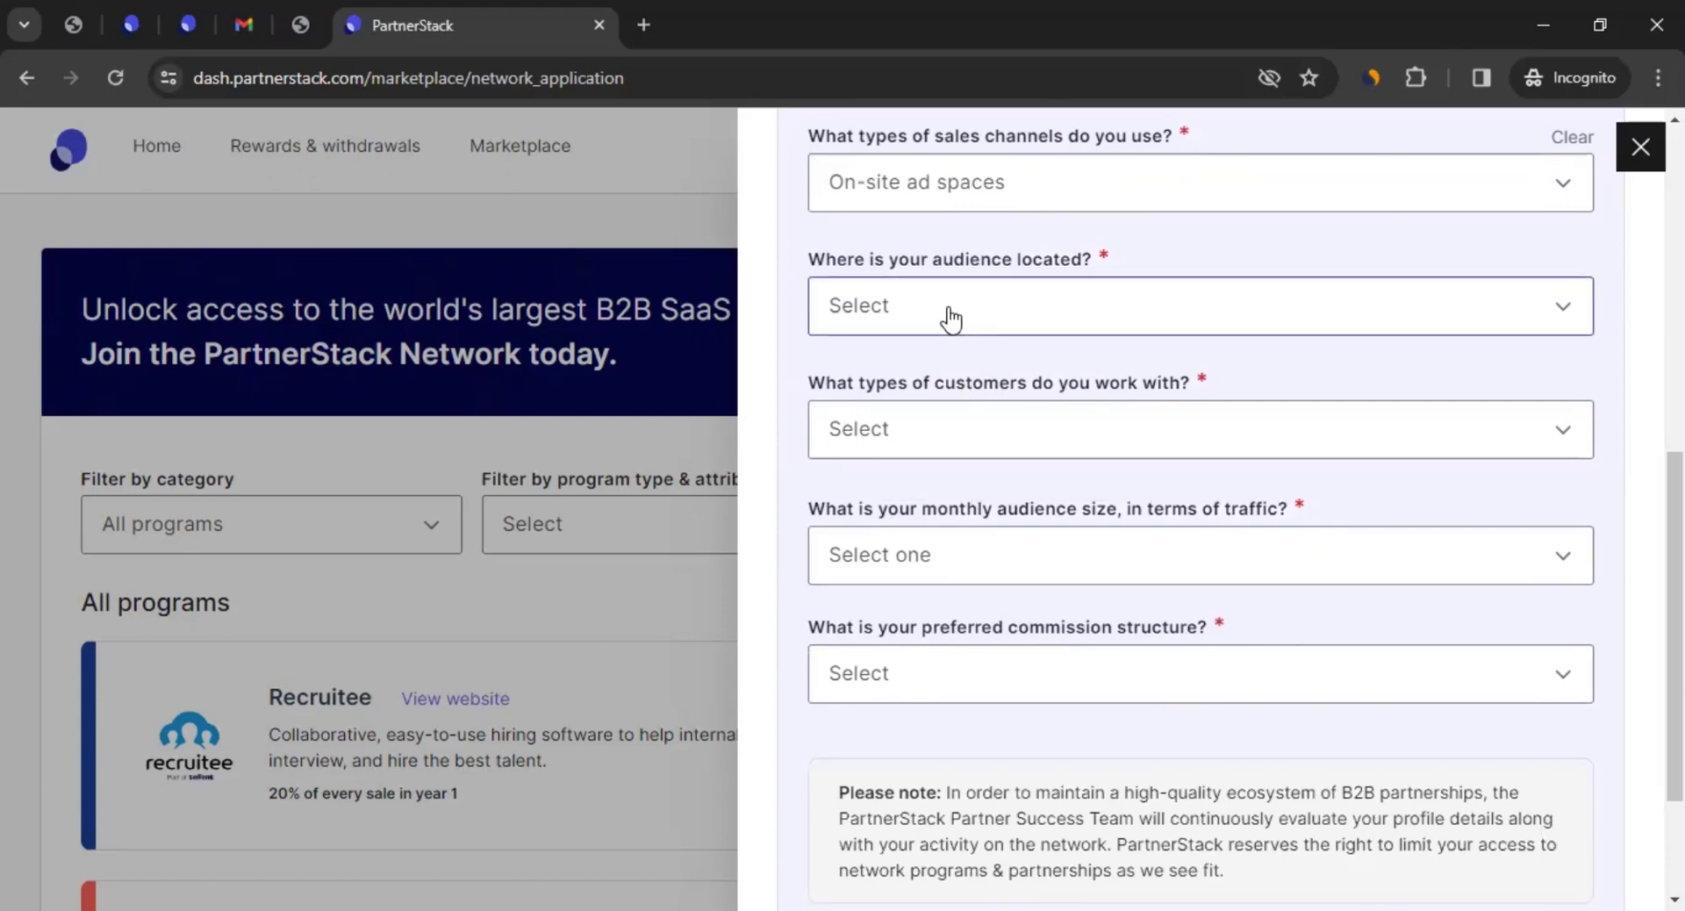
click(950, 318)
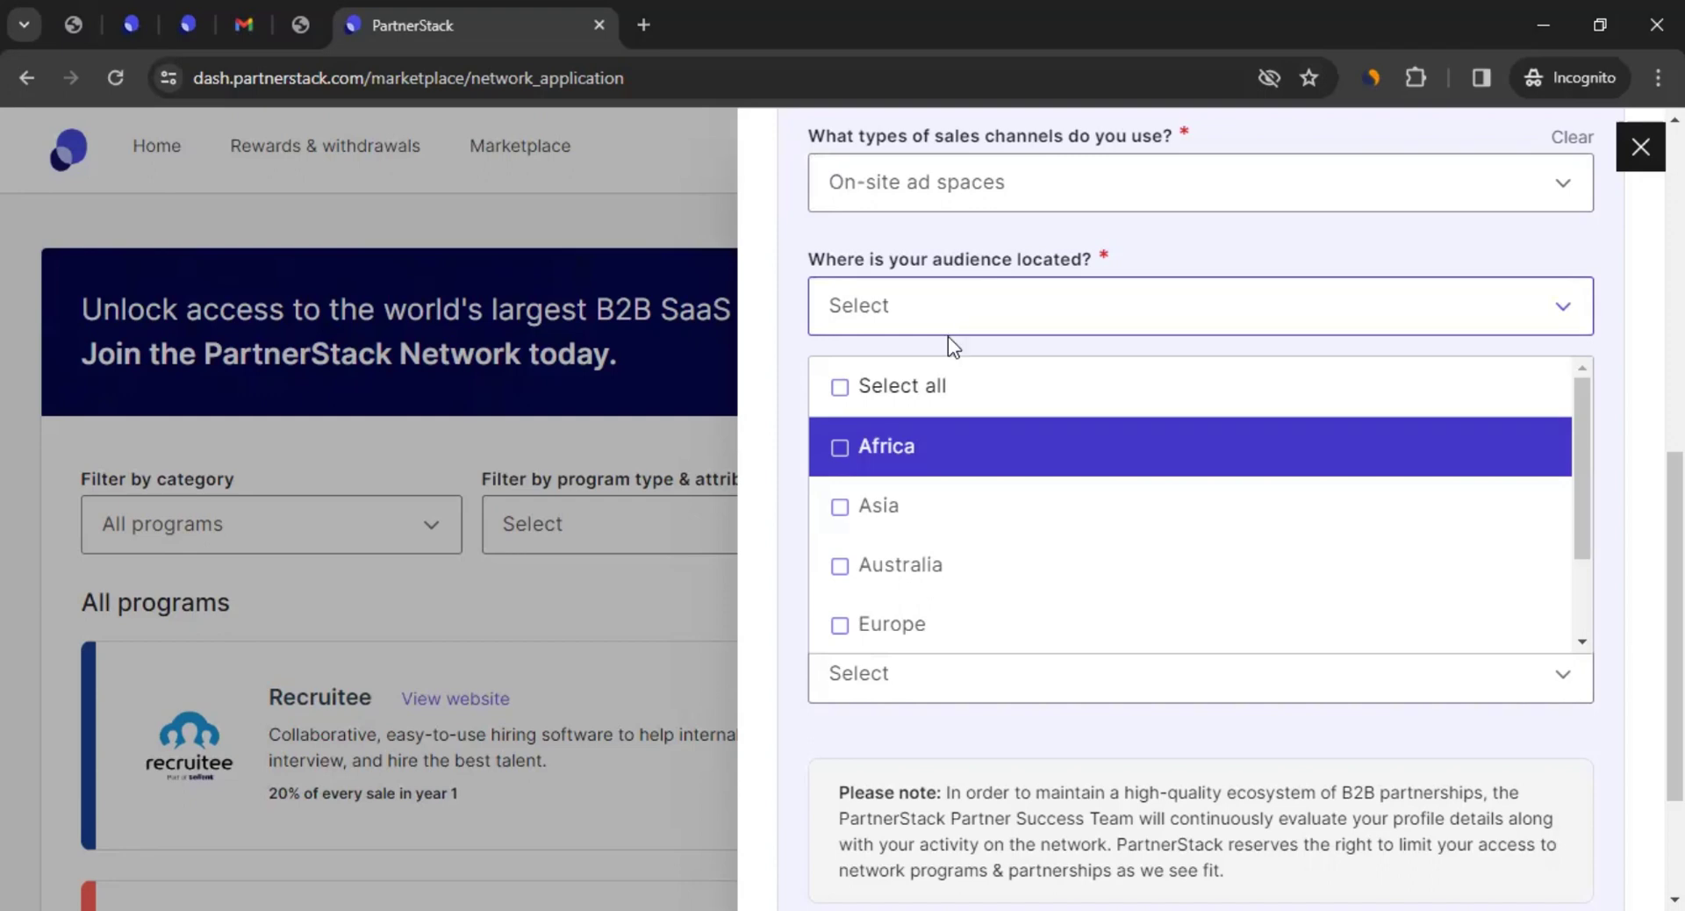
scroll(929, 533, down, 5)
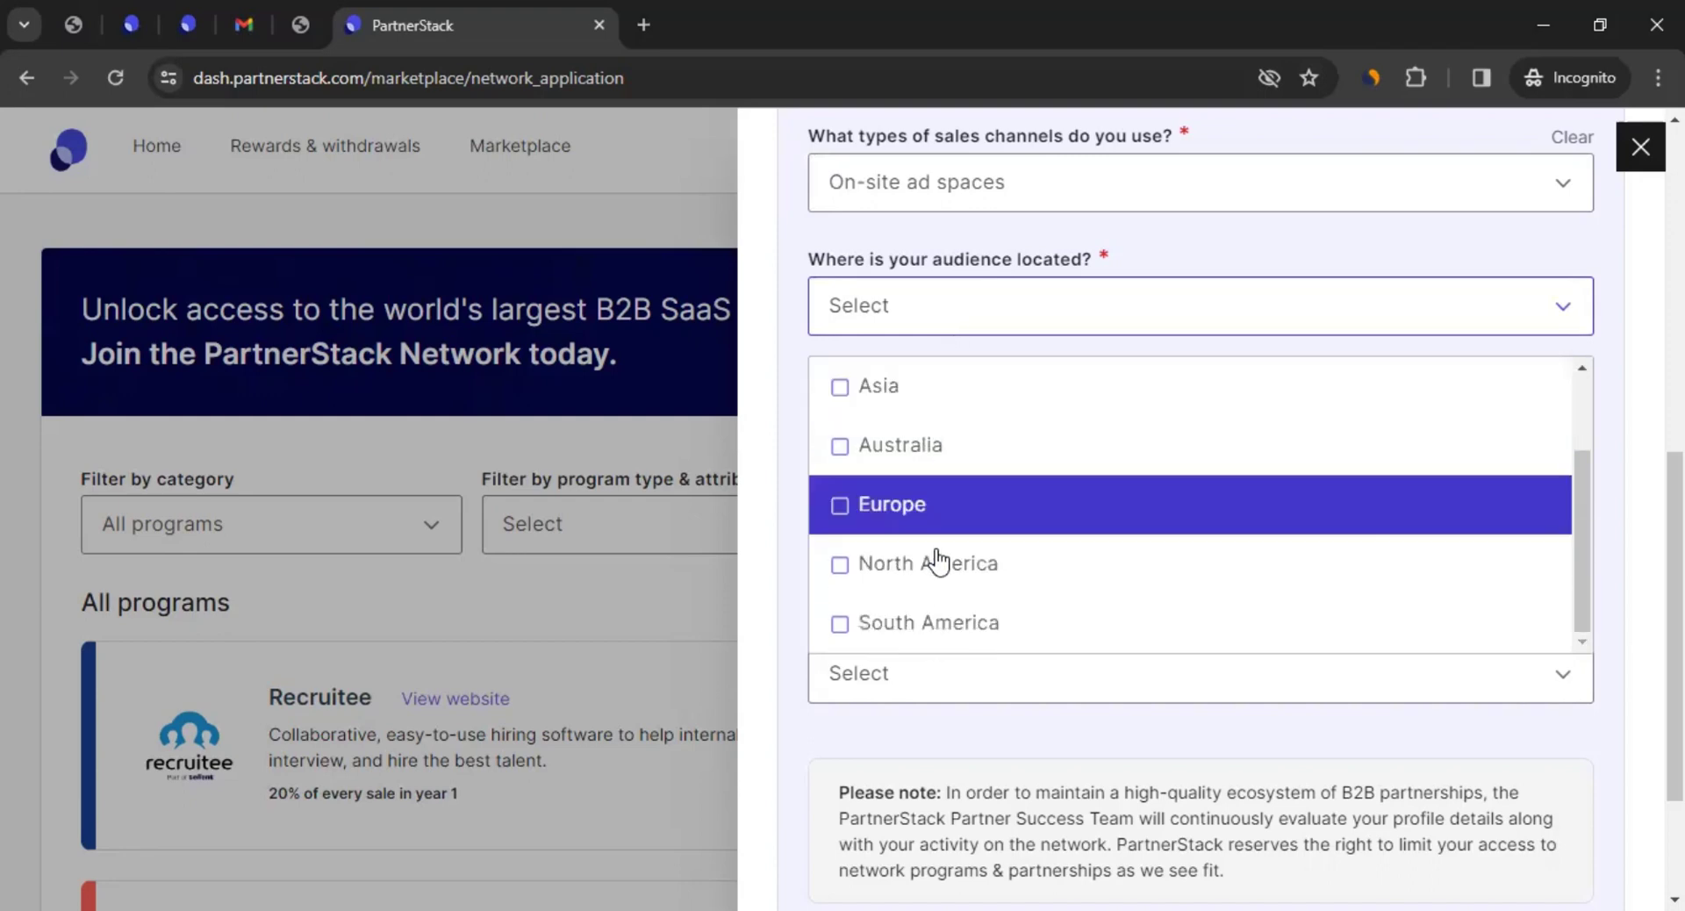
scroll(933, 451, up, 3)
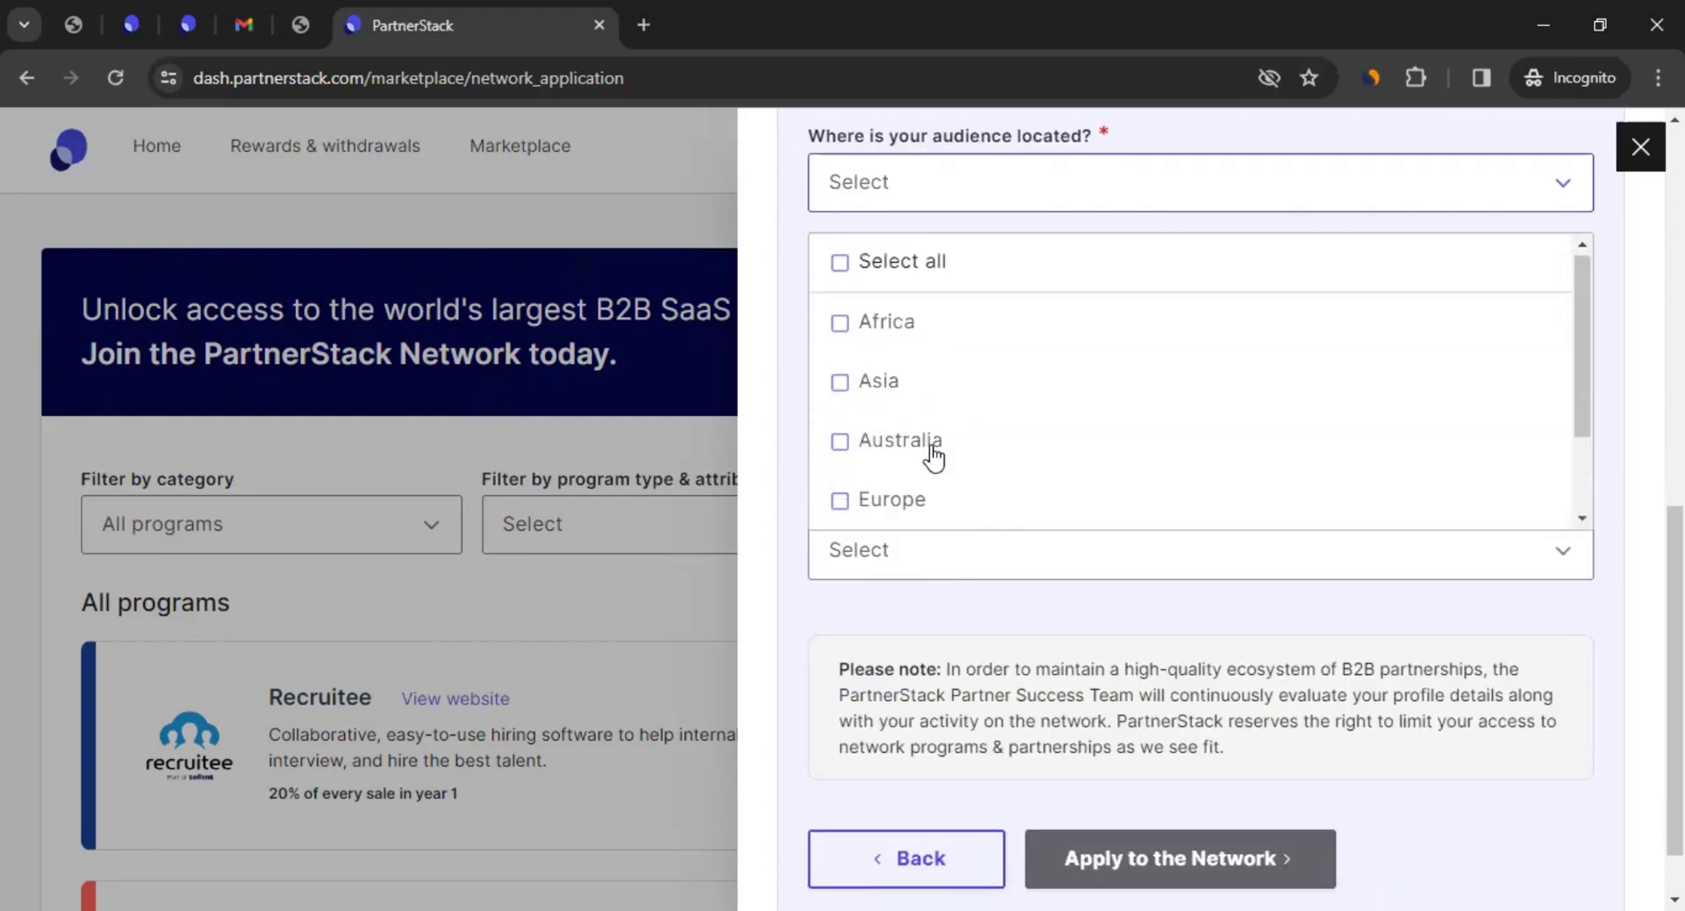
click(844, 288)
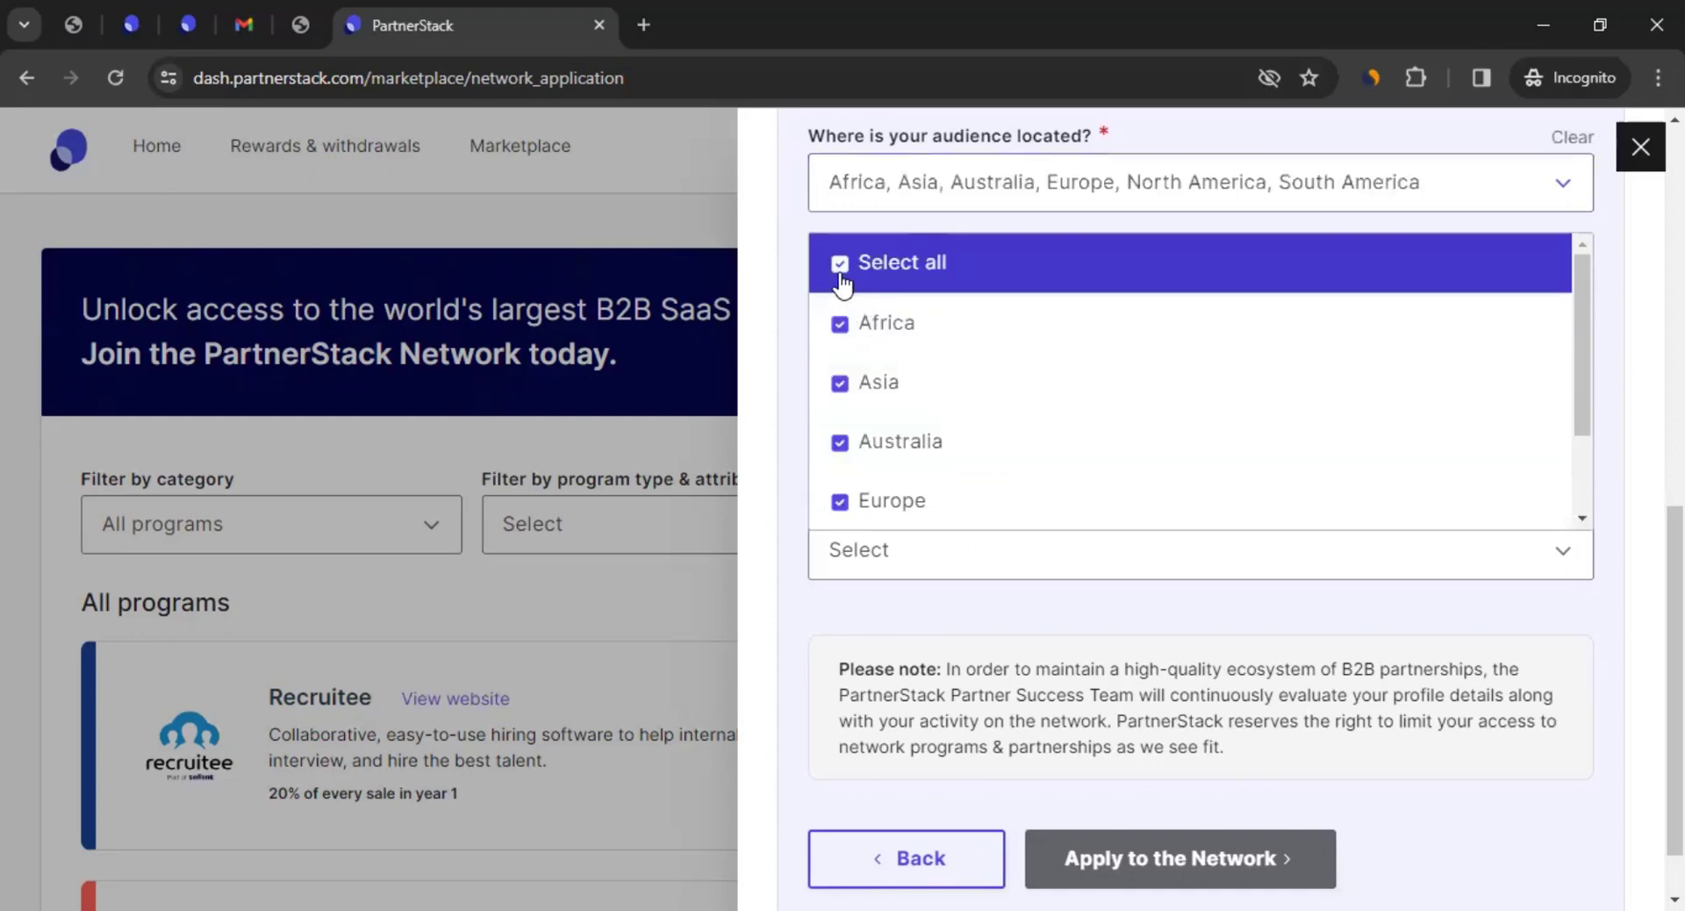
click(790, 271)
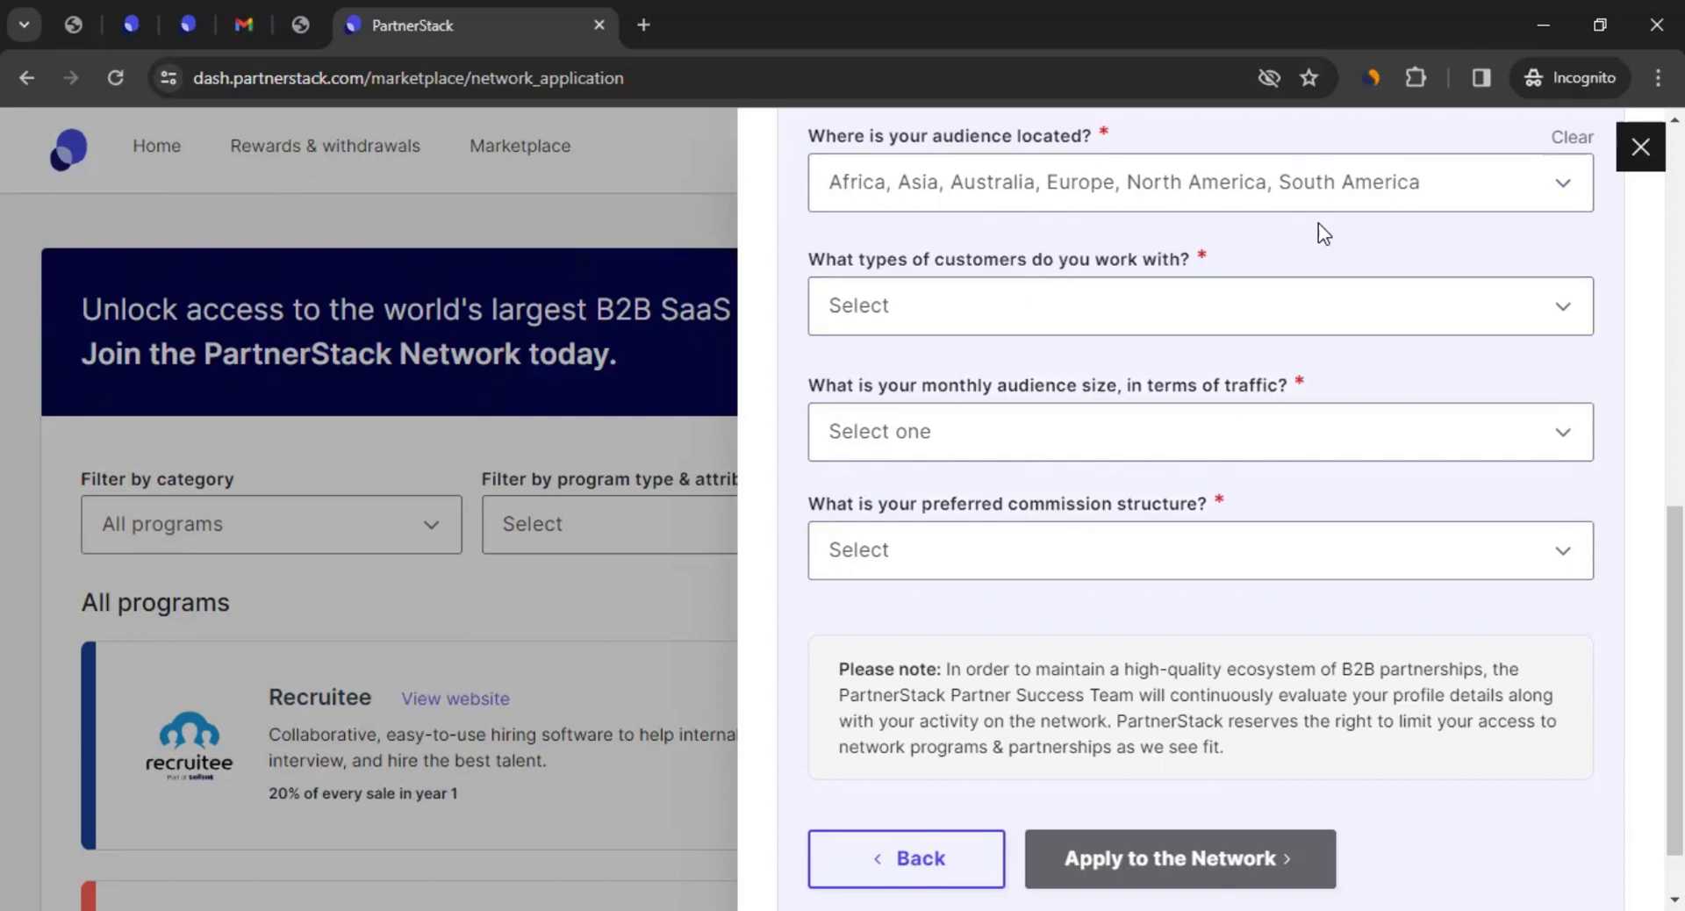
click(860, 307)
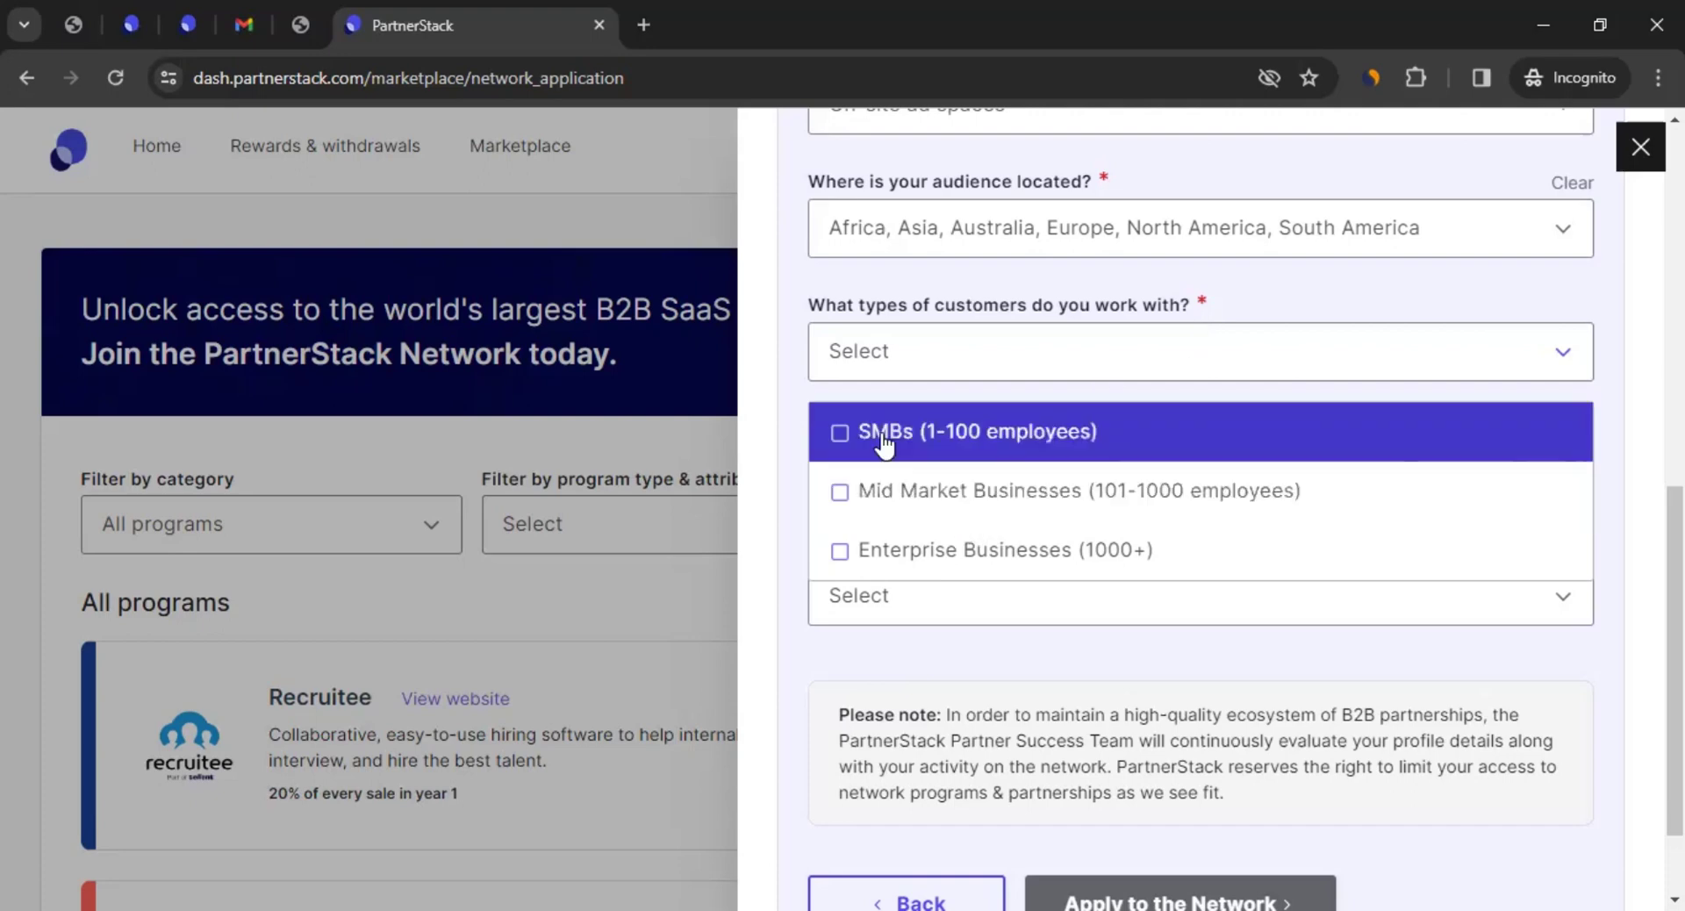
Step: Set customer type to Mid Market Businesses (101-1000 employees) and monthly audience to 10,000-50,000
click(921, 497)
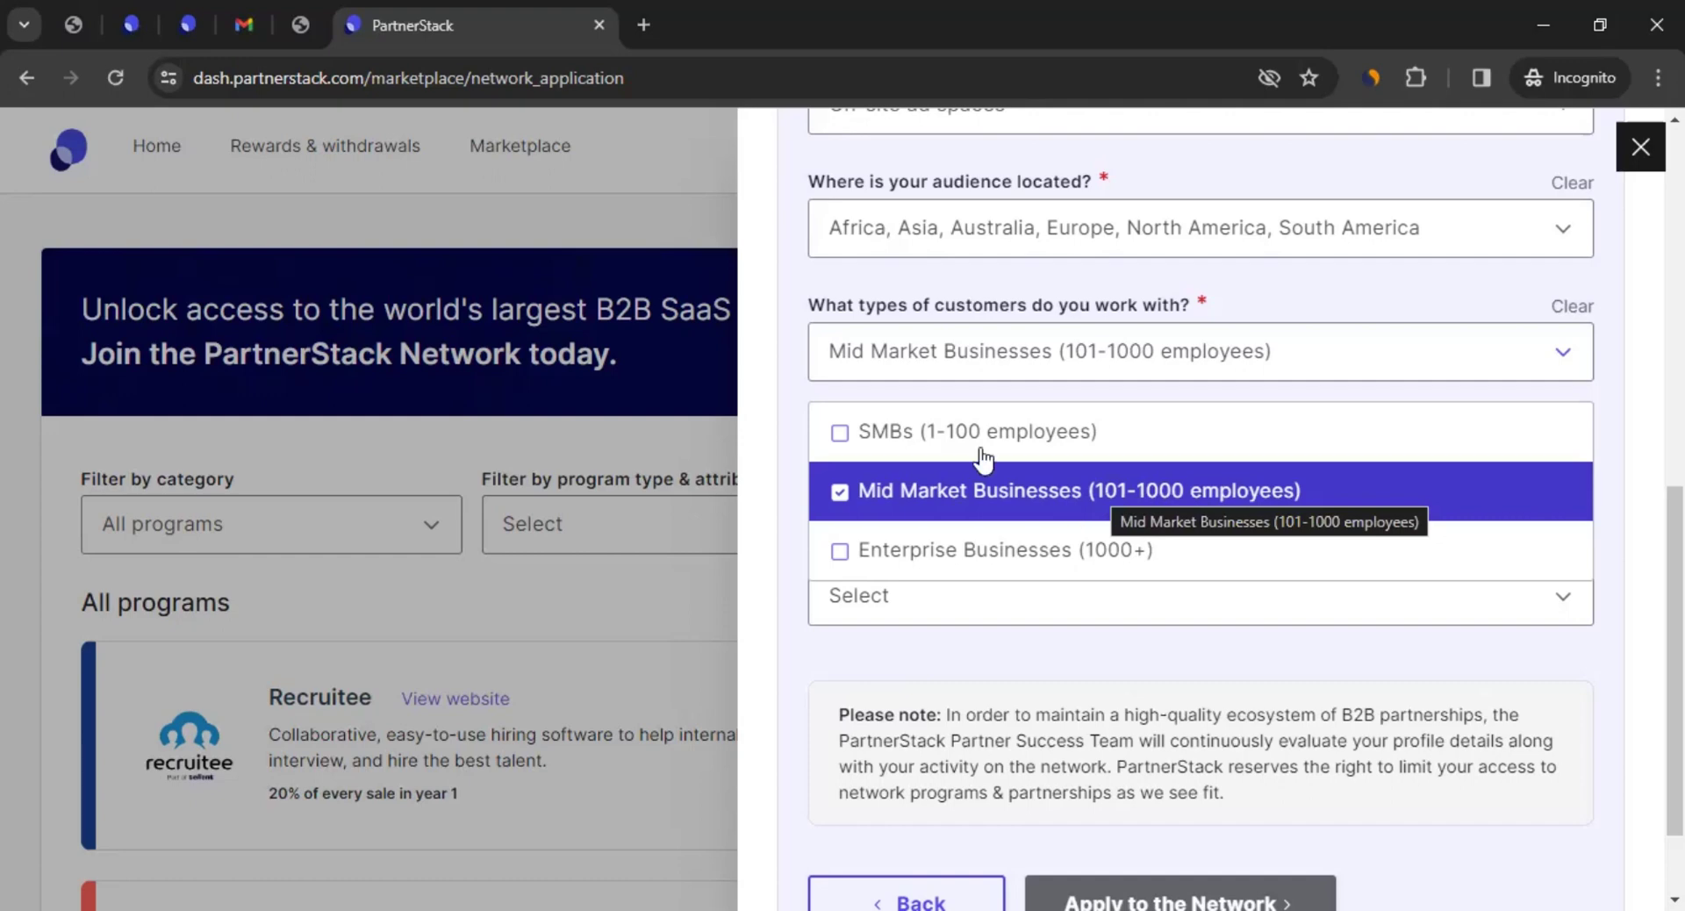
click(770, 416)
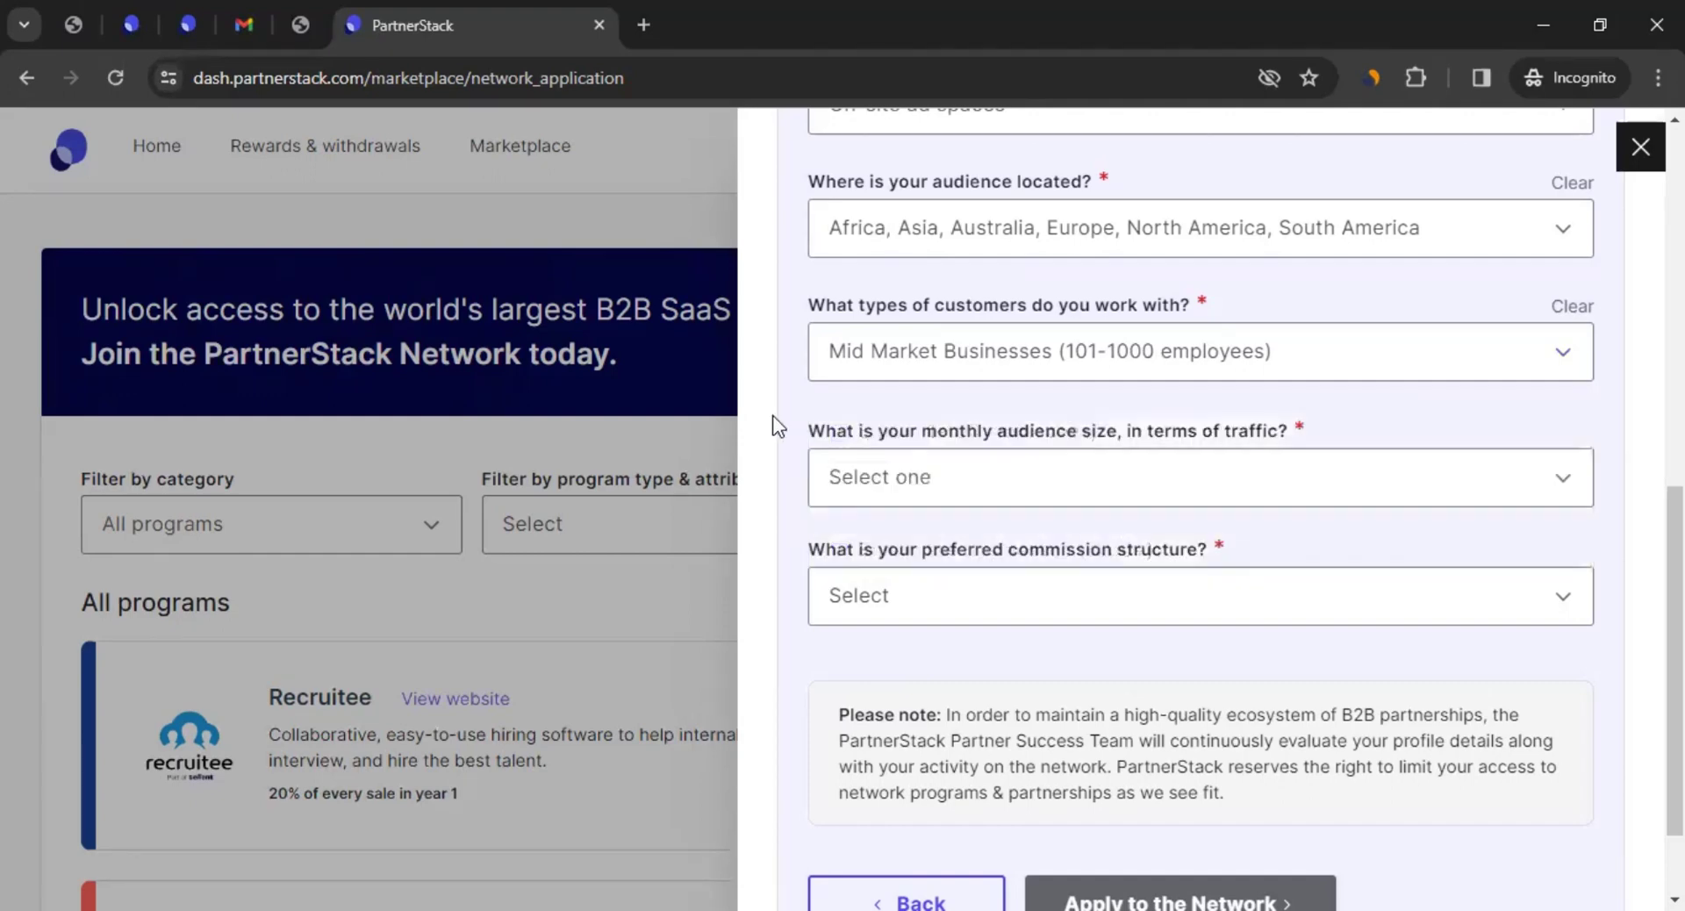
scroll(770, 416, down, 2)
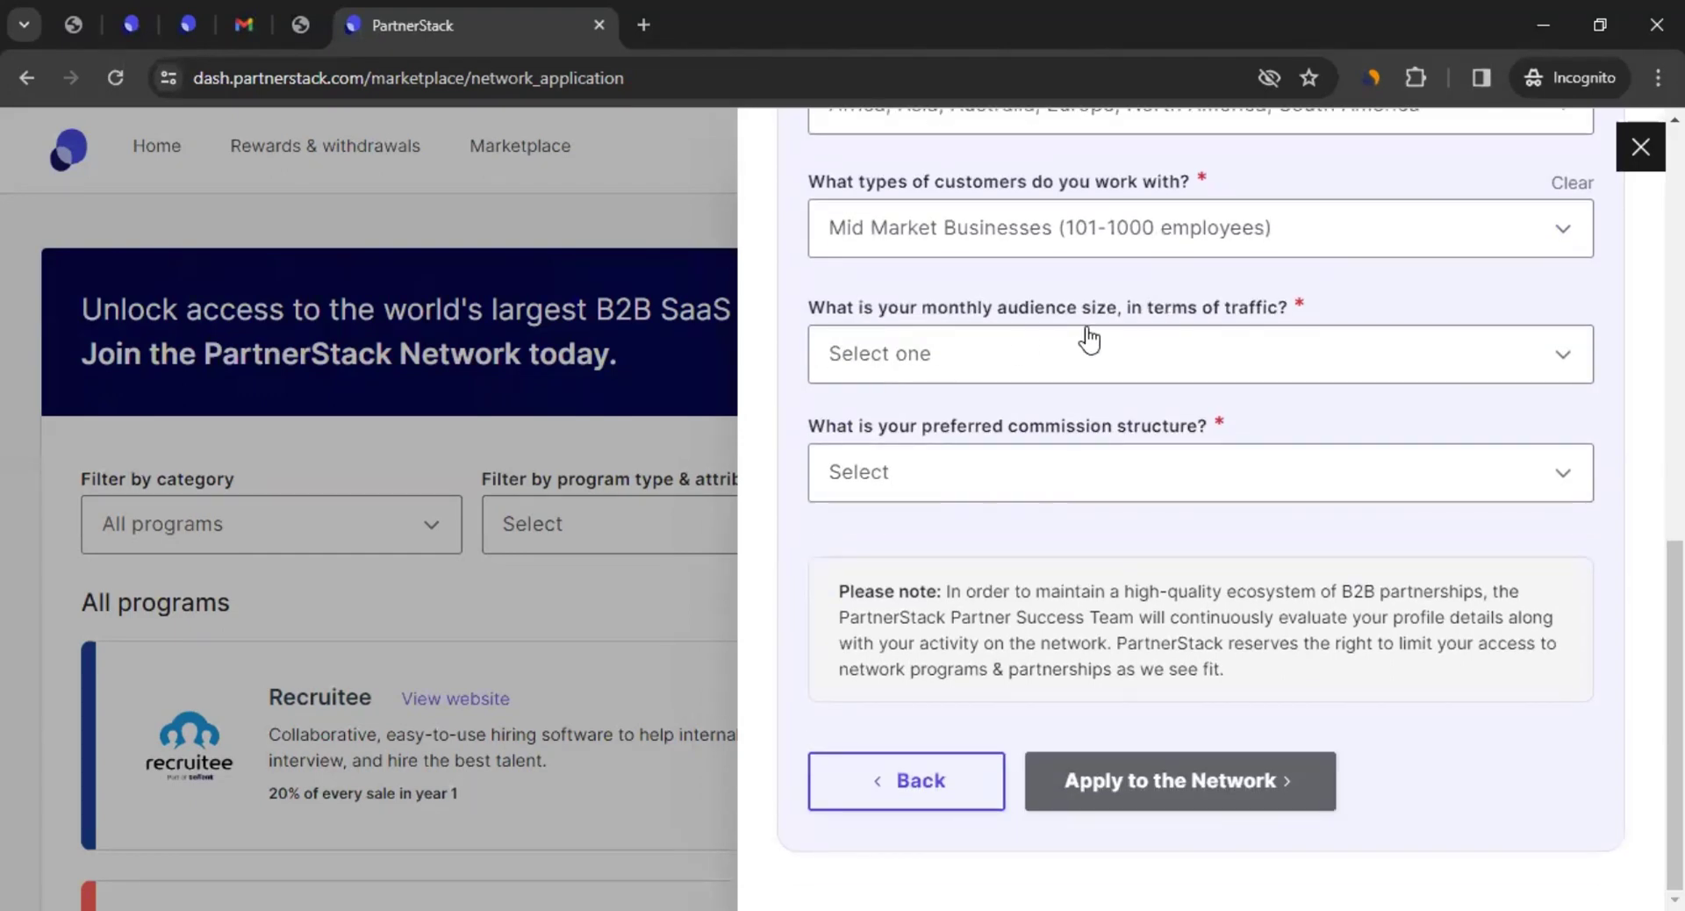
click(945, 377)
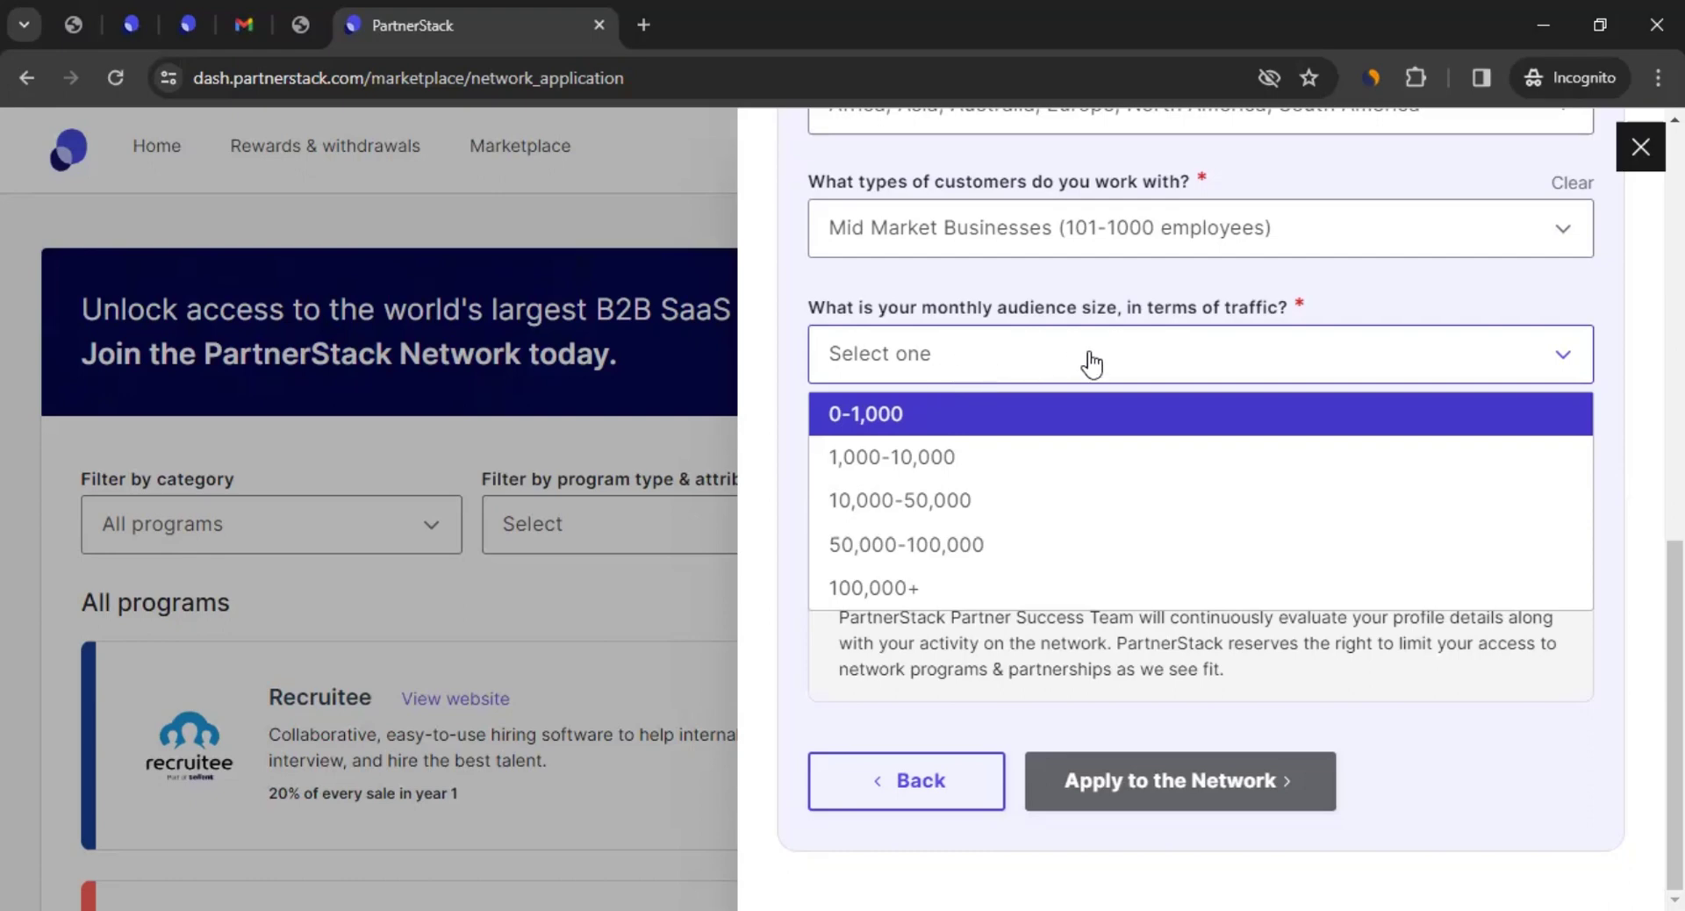
click(961, 500)
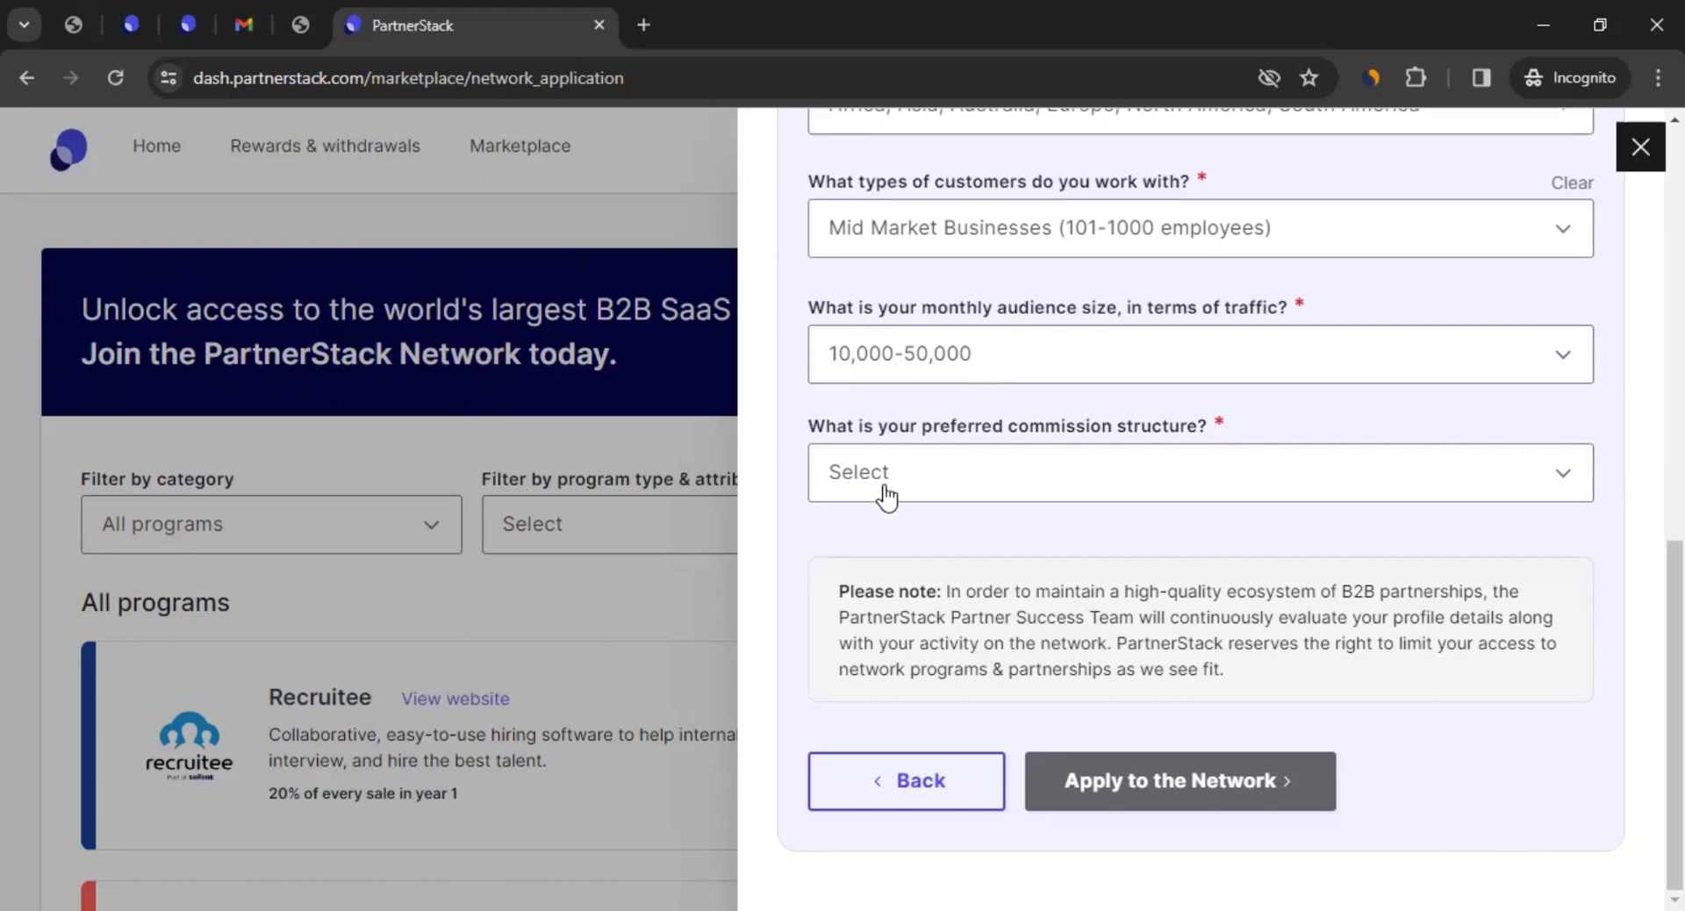
Step: Tick % Revenue share, CPL, CPA, CPC and Upfront payment as commission structures
click(931, 490)
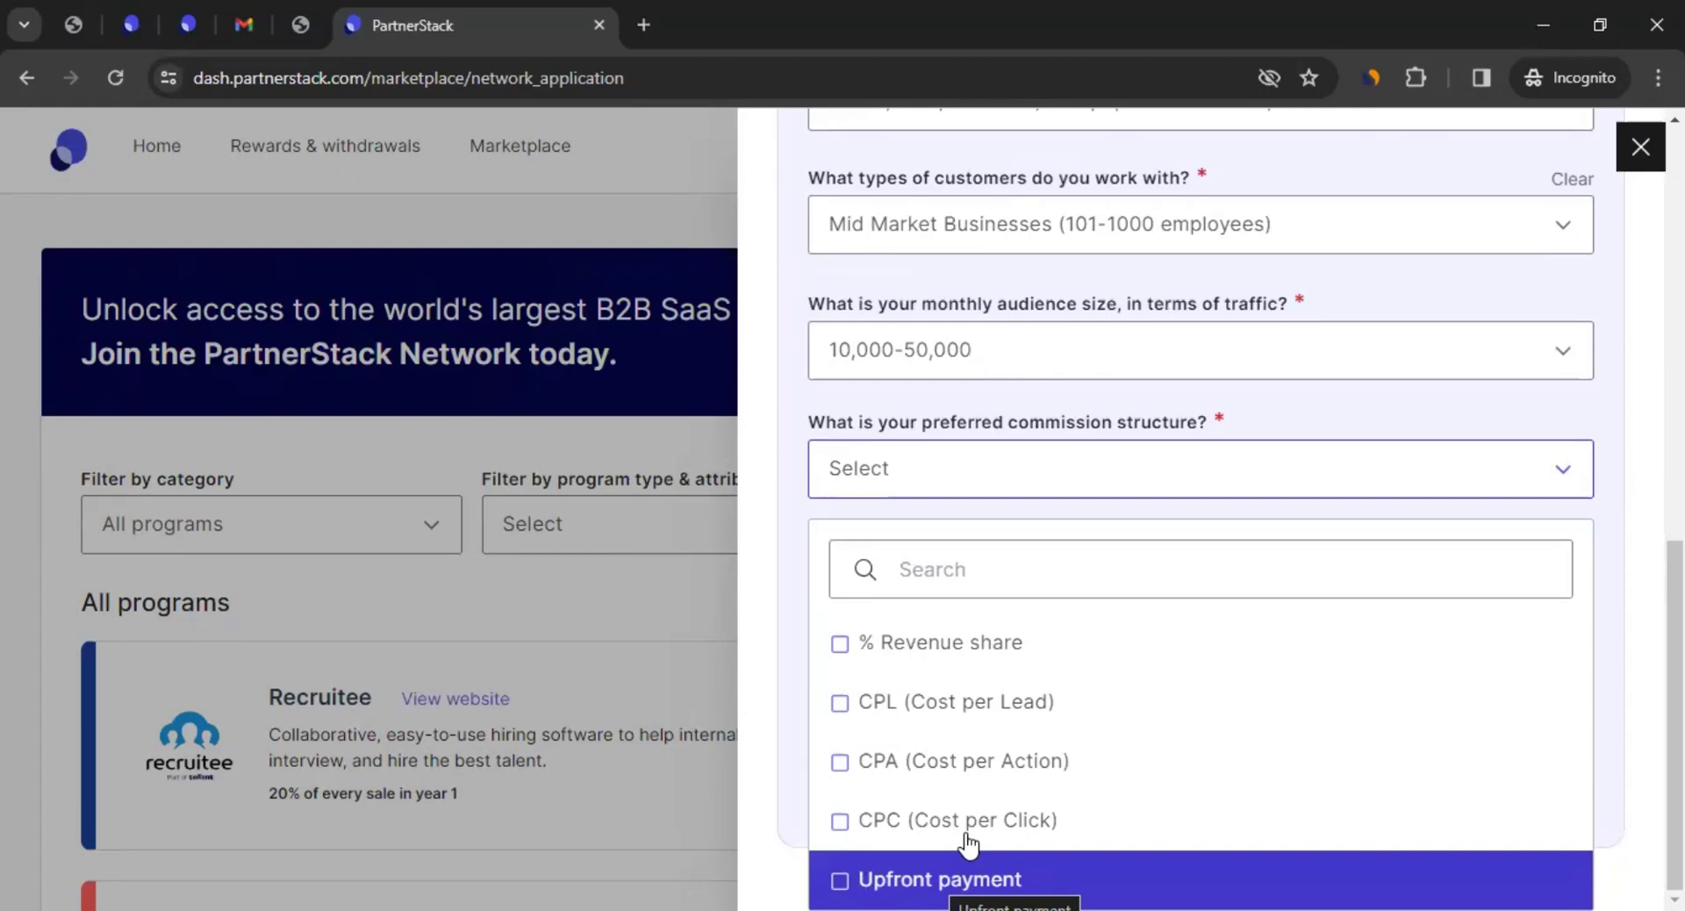
click(840, 673)
click(840, 702)
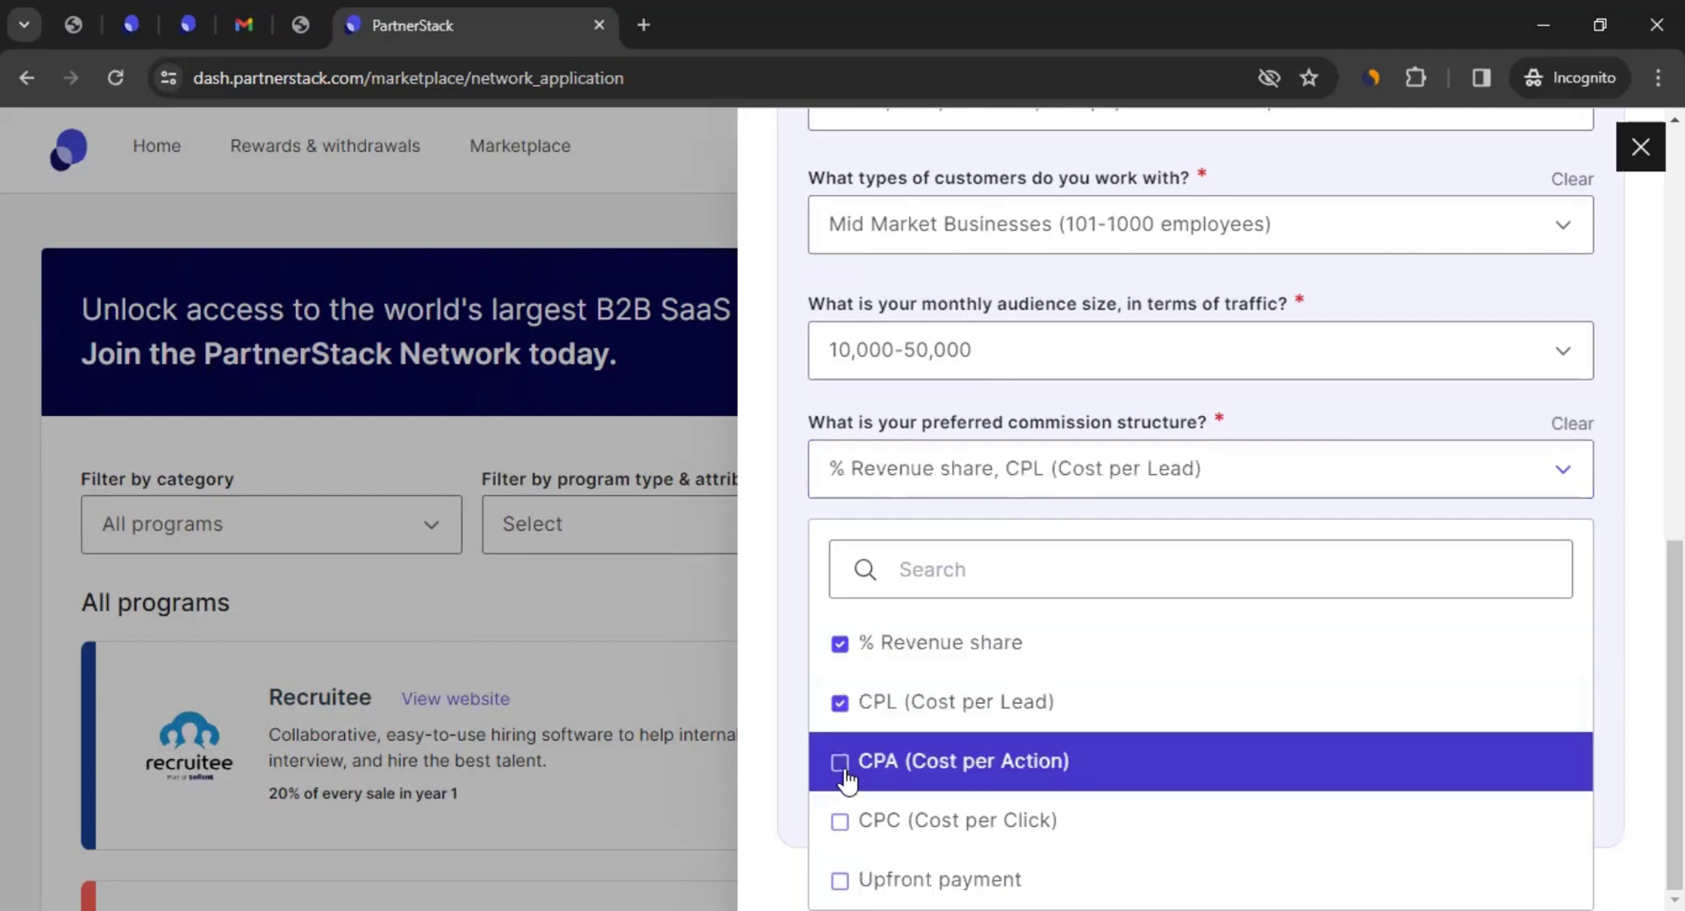
click(839, 762)
click(840, 825)
click(840, 880)
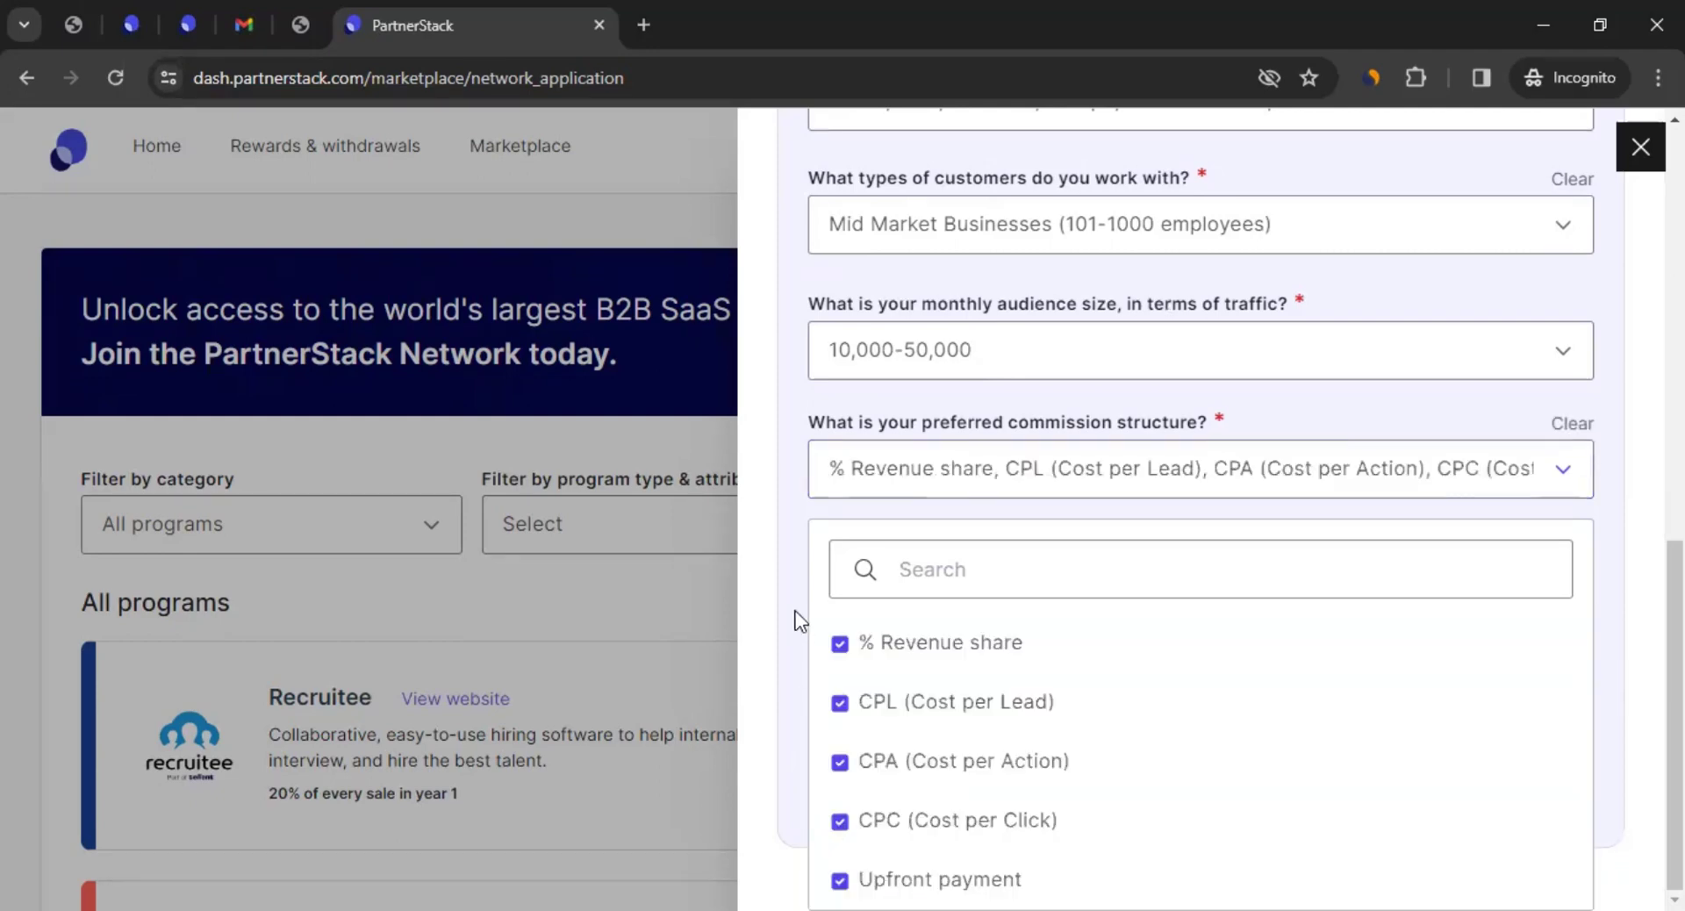
click(790, 607)
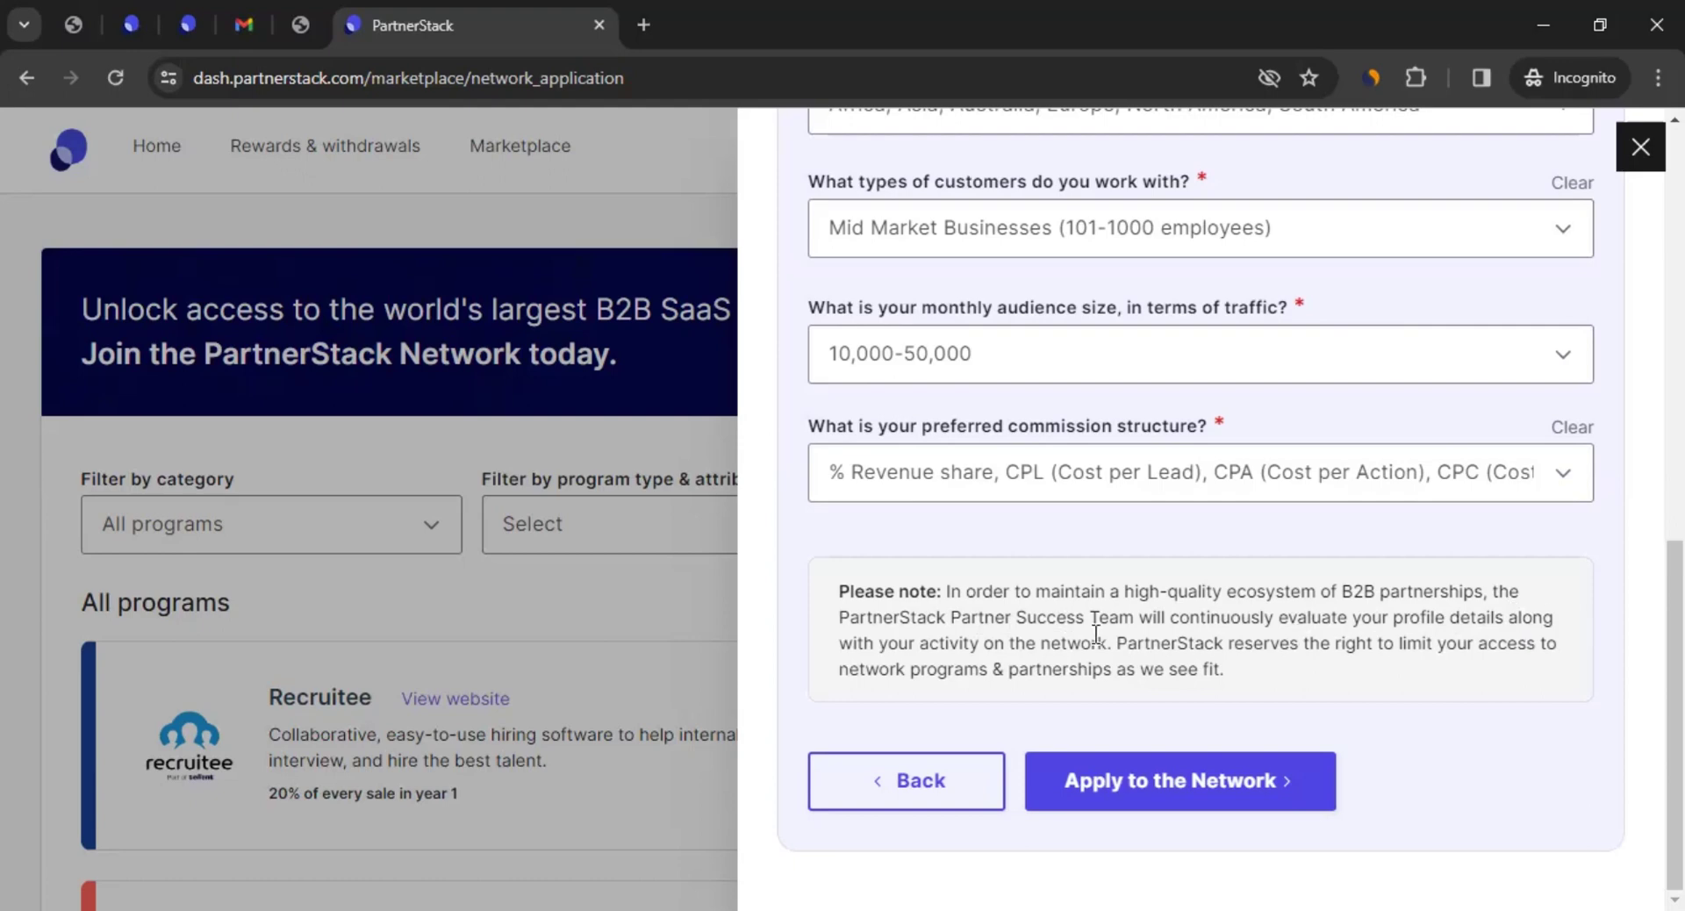
Step: Read through the review note at the bottom of the form
drag(994, 645, 1066, 646)
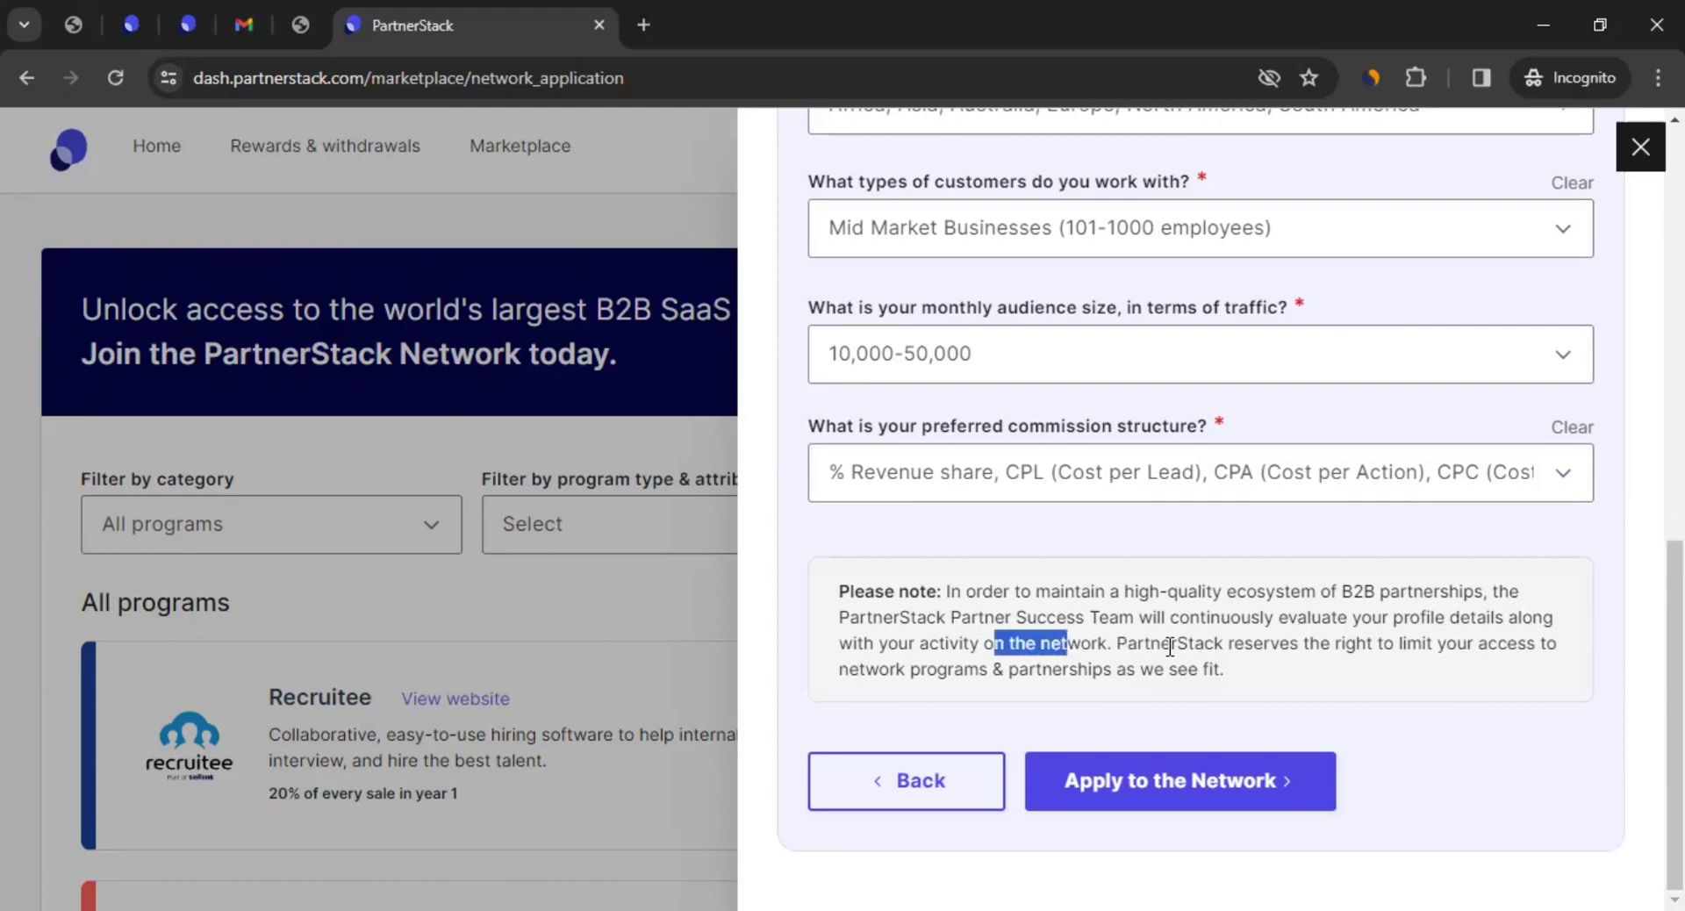
drag(1170, 646, 1048, 669)
click(1236, 676)
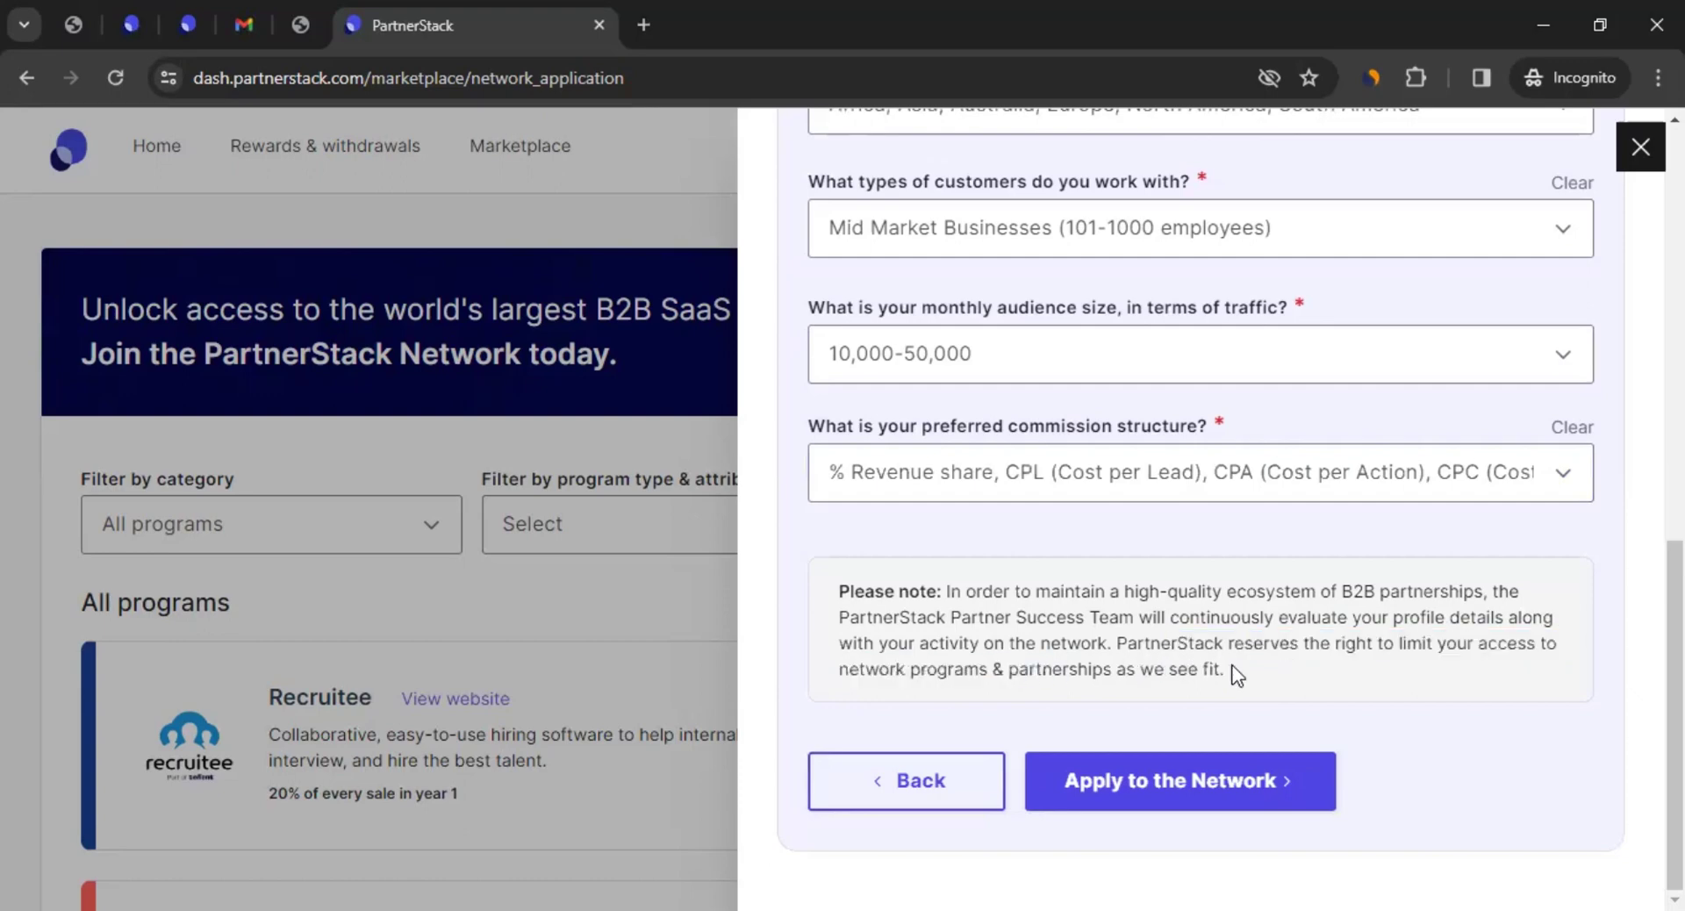
scroll(877, 606, up, 6)
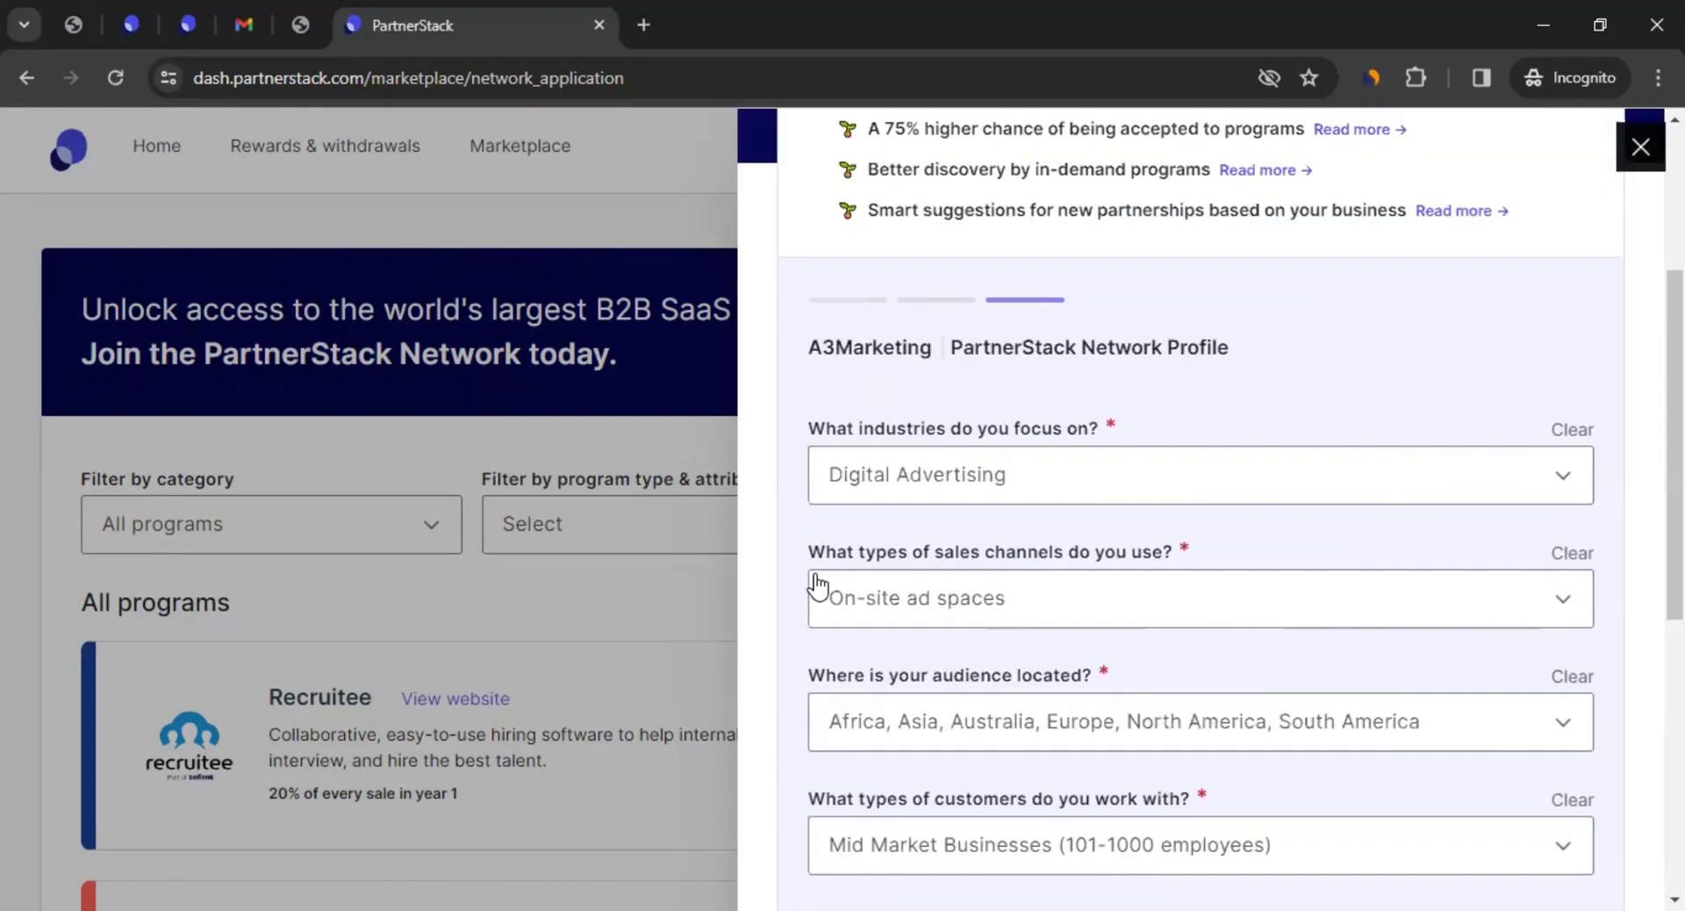
scroll(817, 586, down, 7)
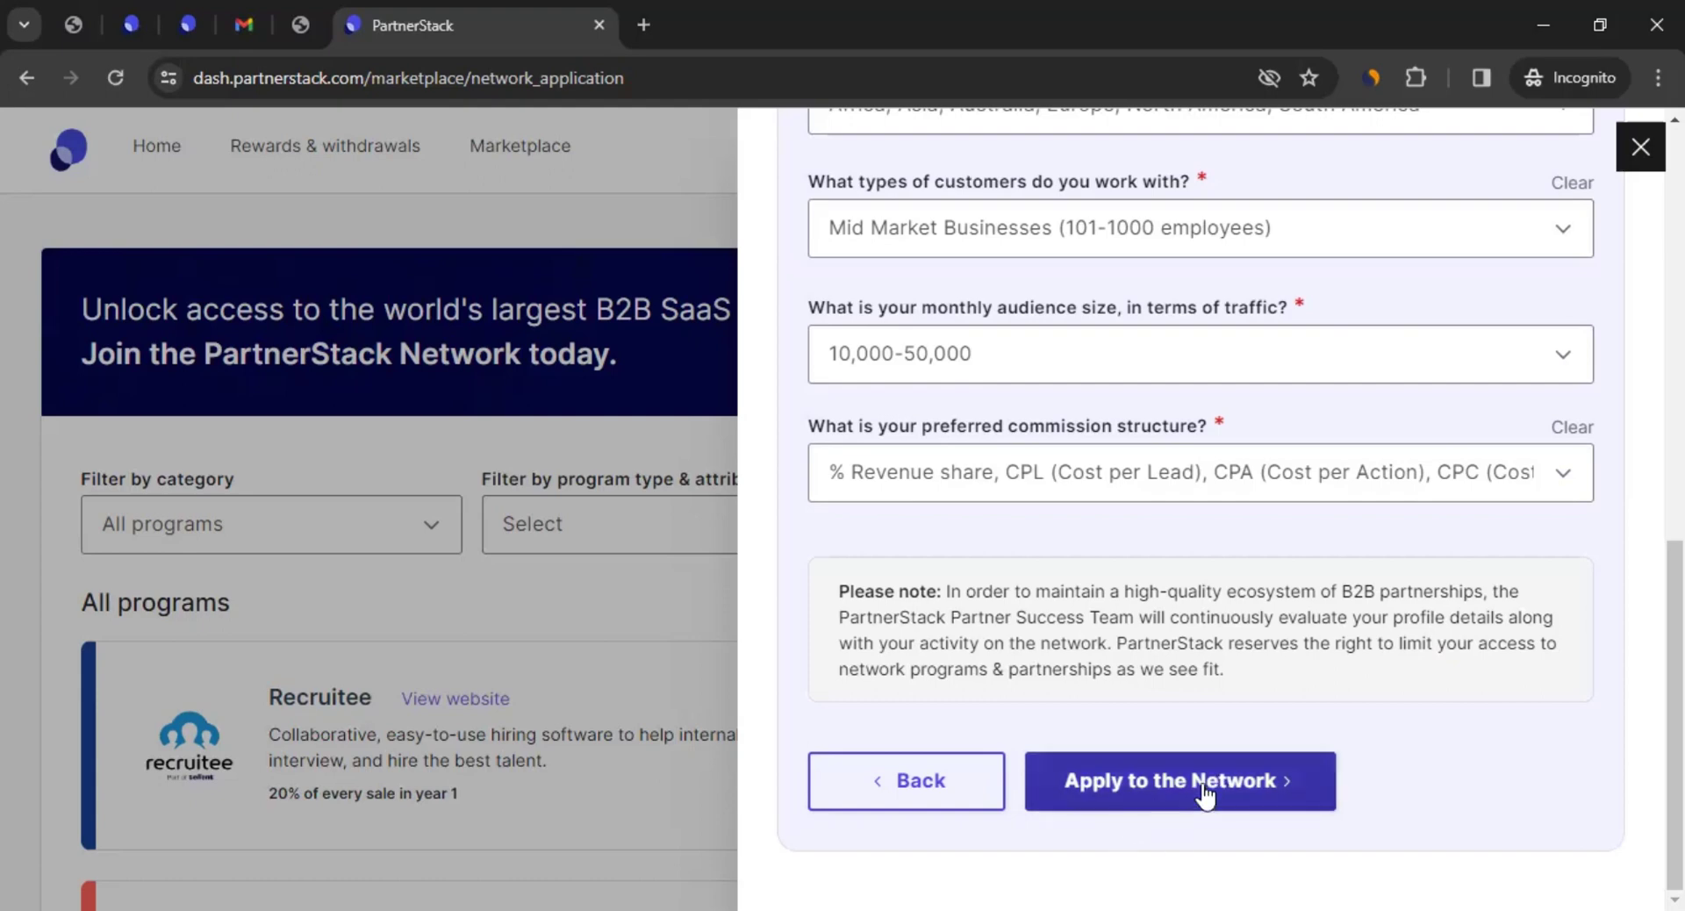
Step: Apply to the Network and close the confirmation dialog
click(1177, 785)
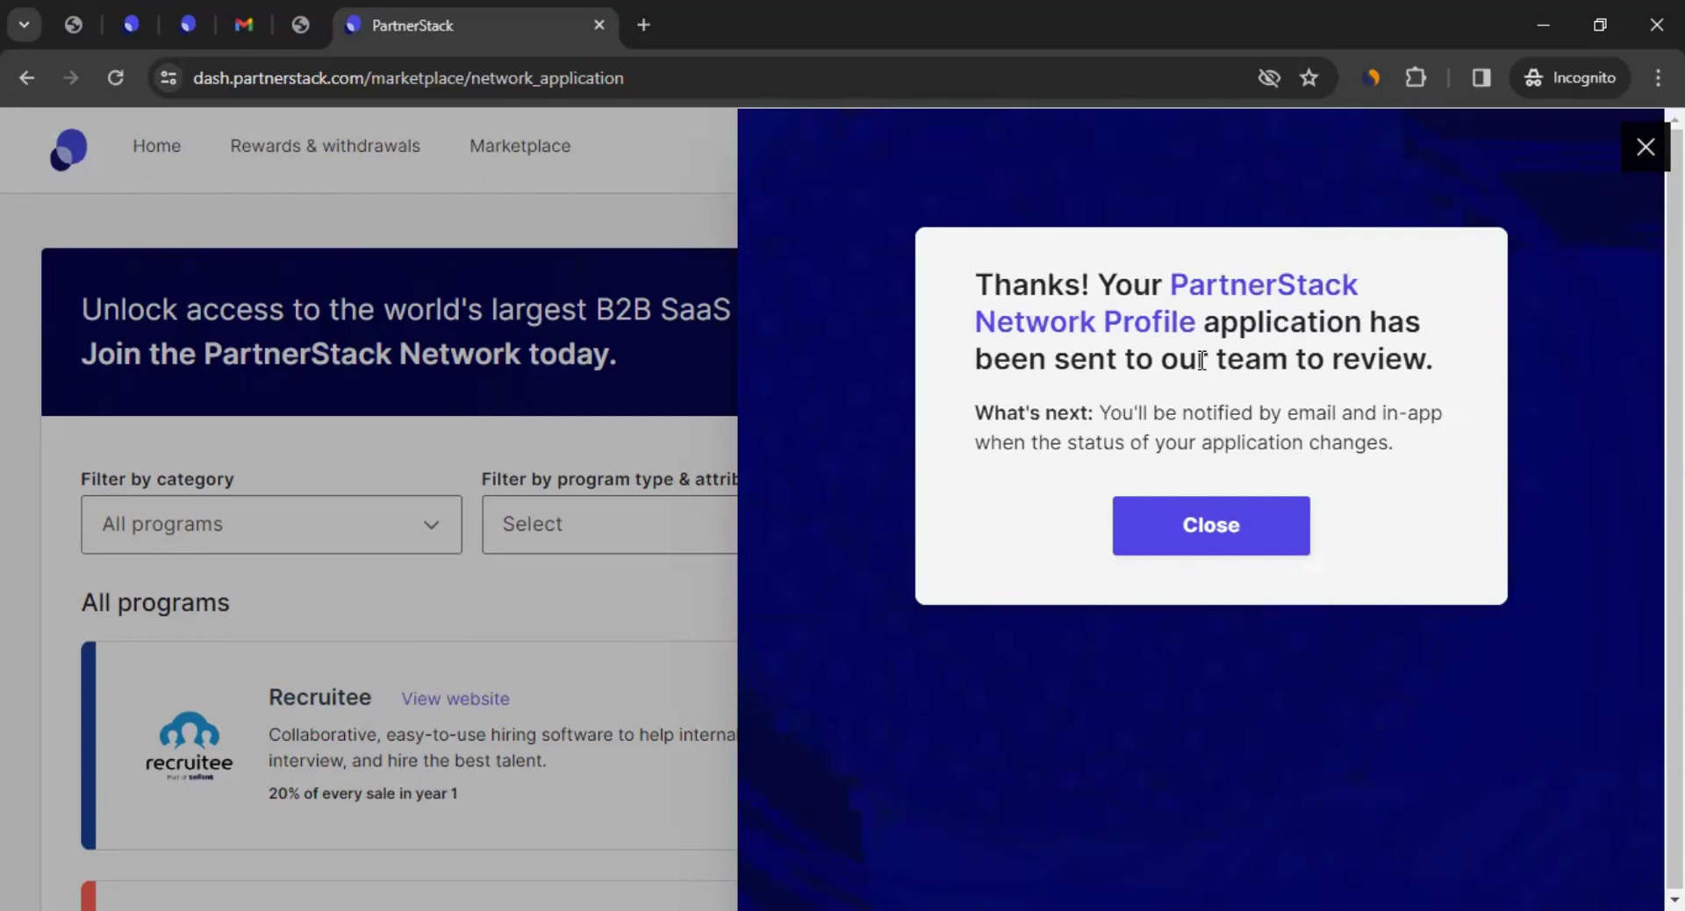
drag(1197, 360, 1394, 357)
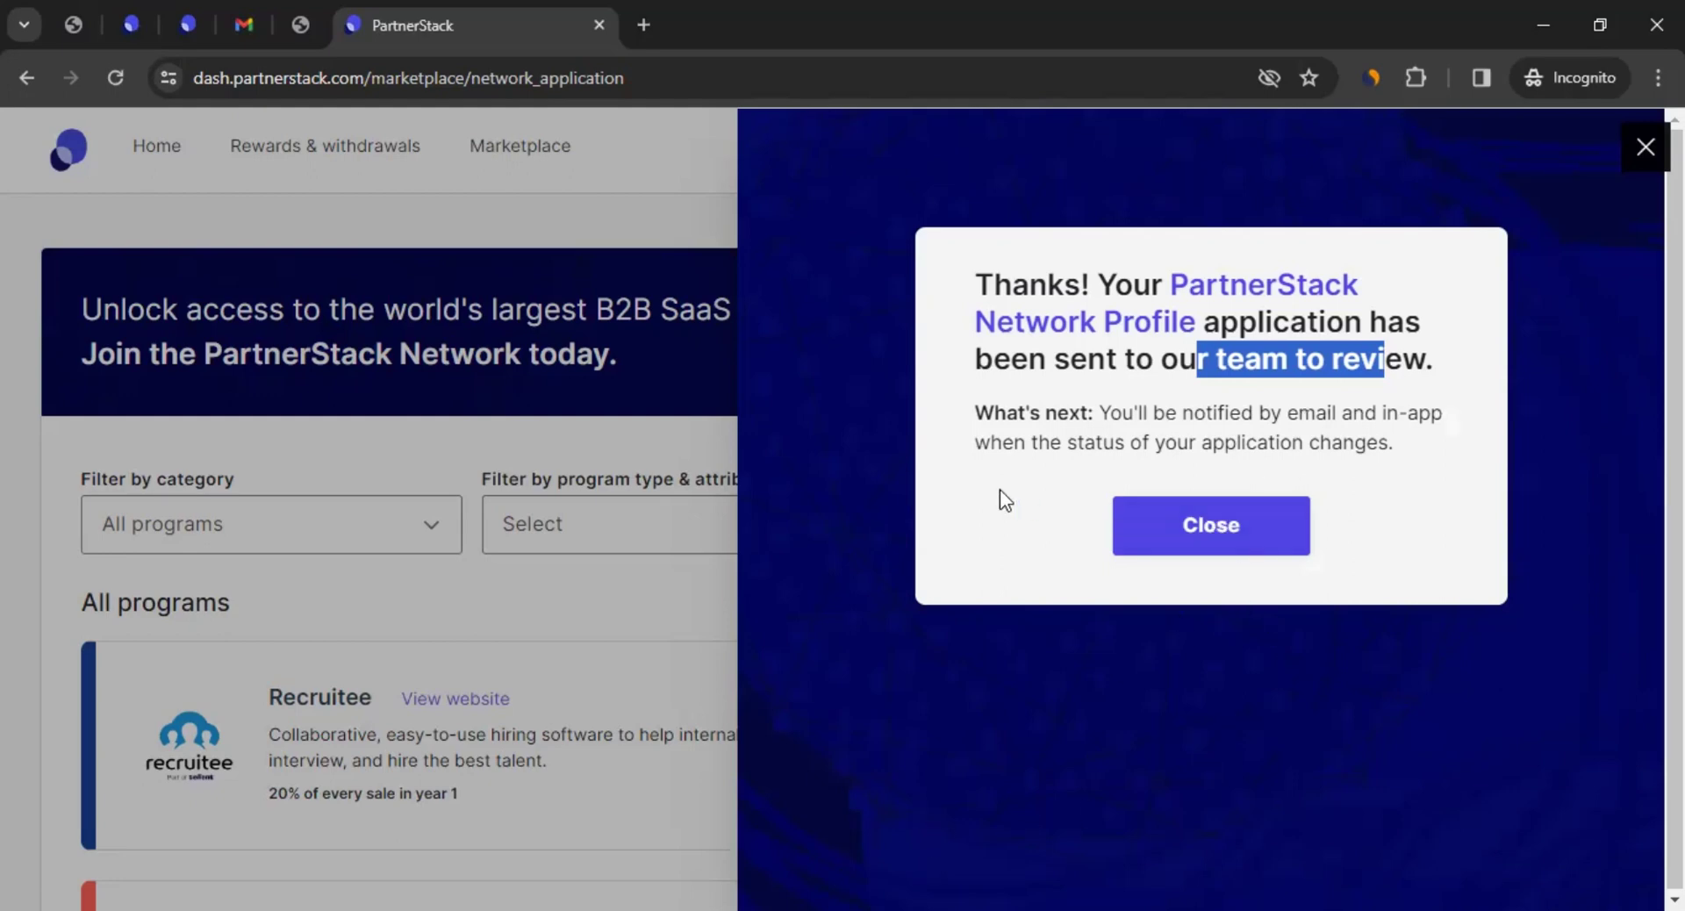
click(1202, 538)
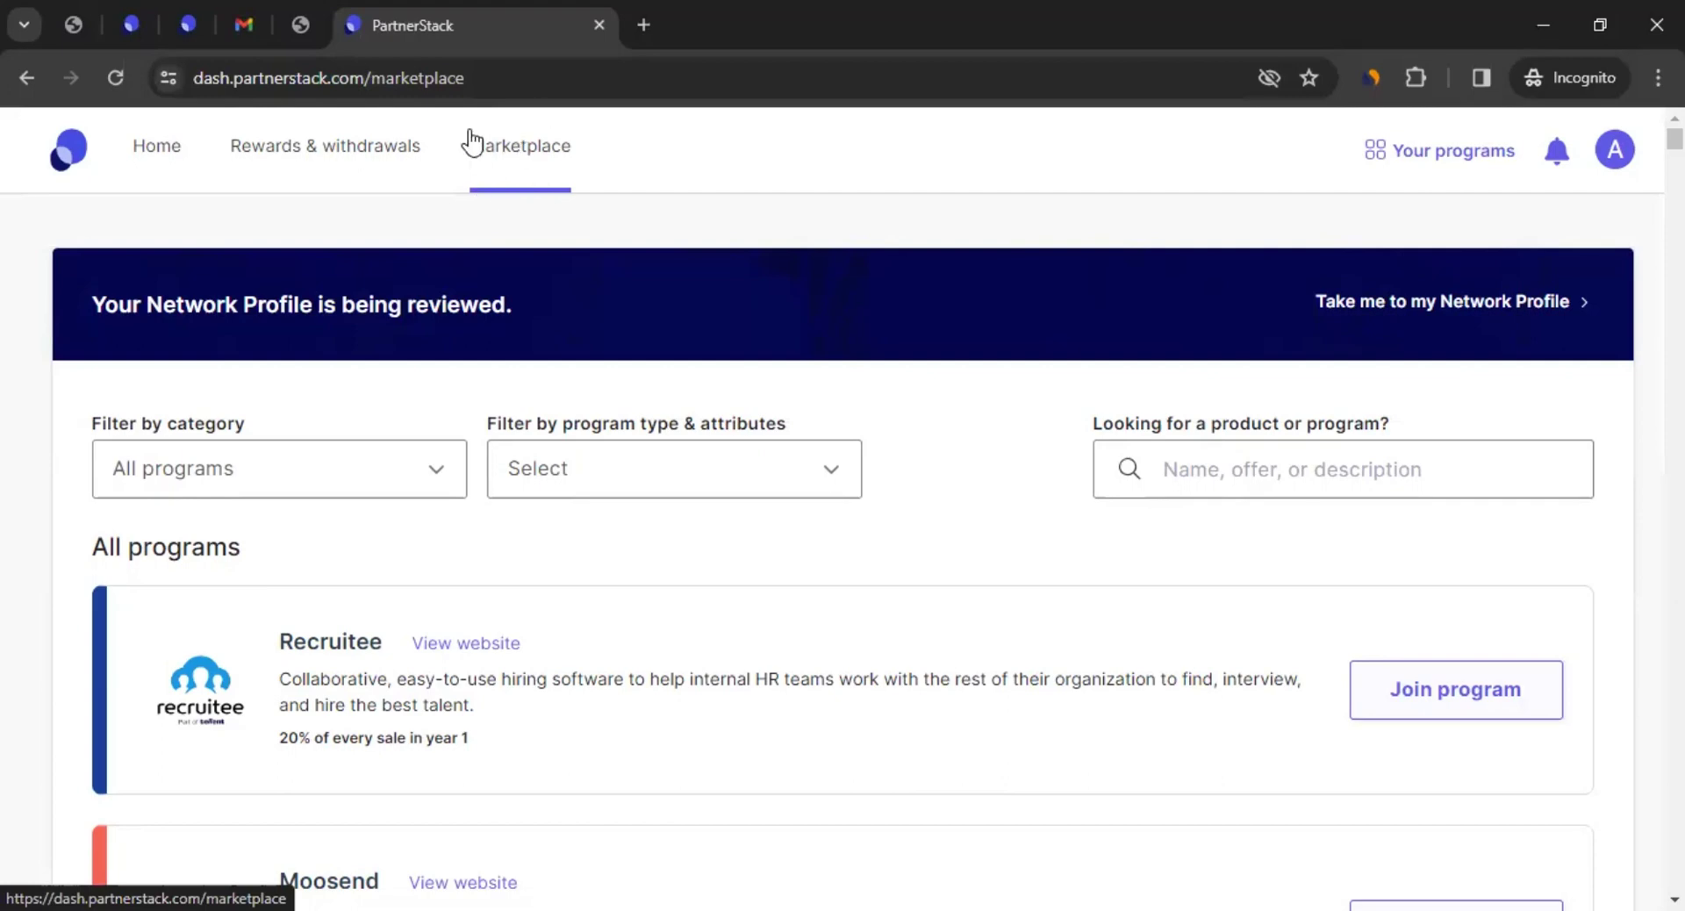
click(162, 166)
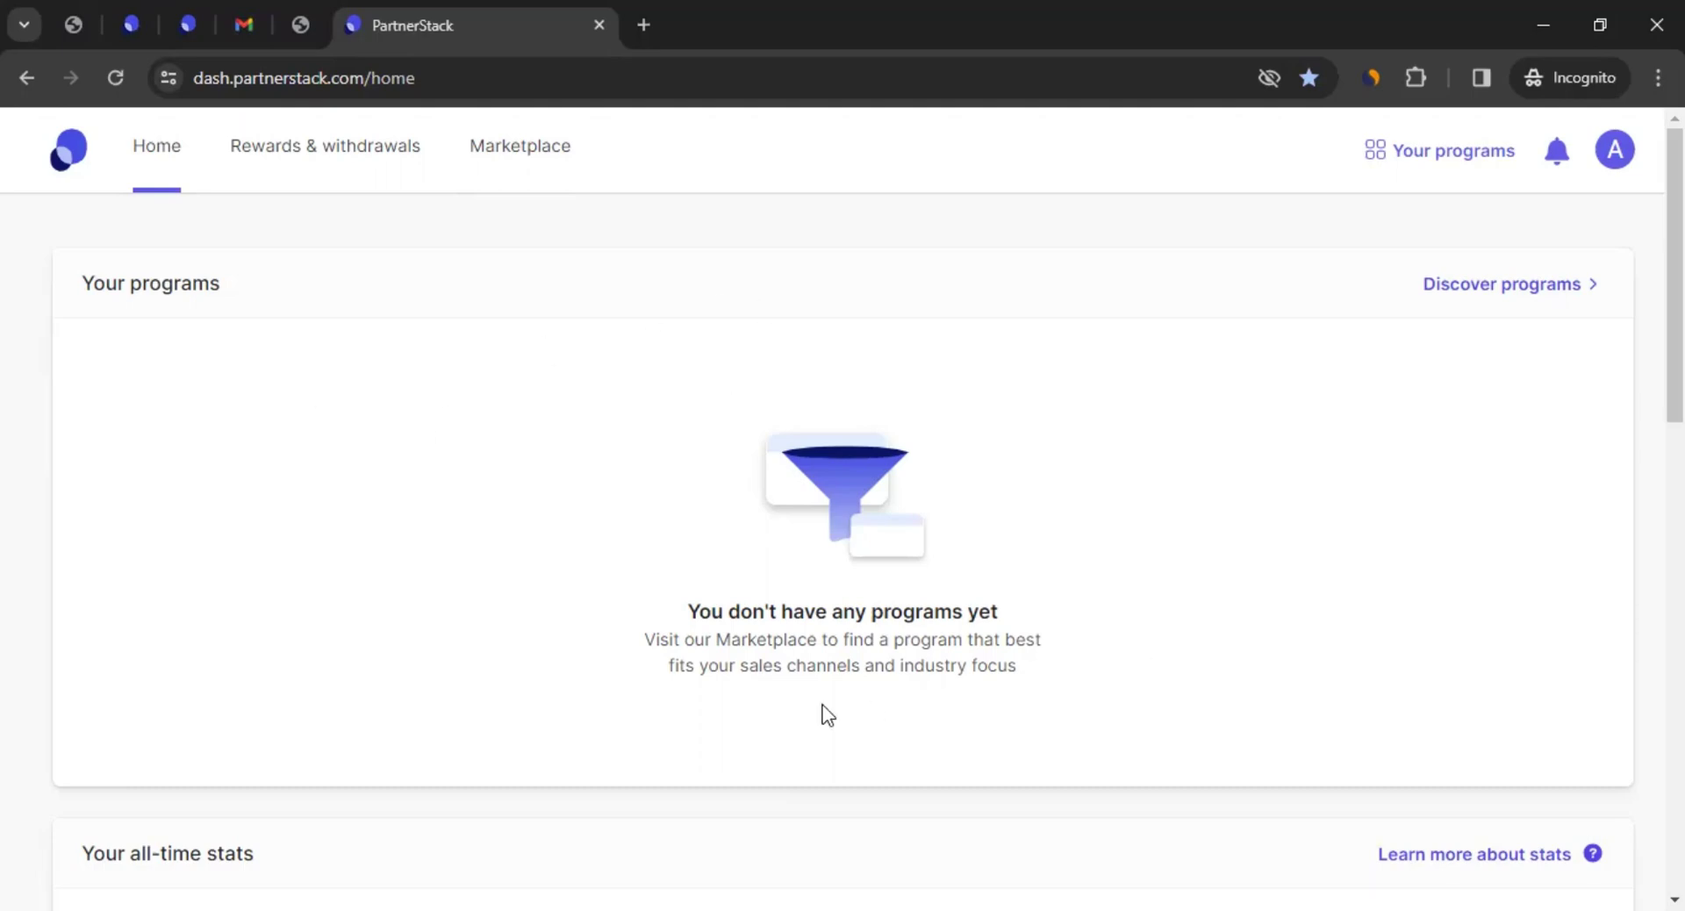
scroll(463, 606, down, 4)
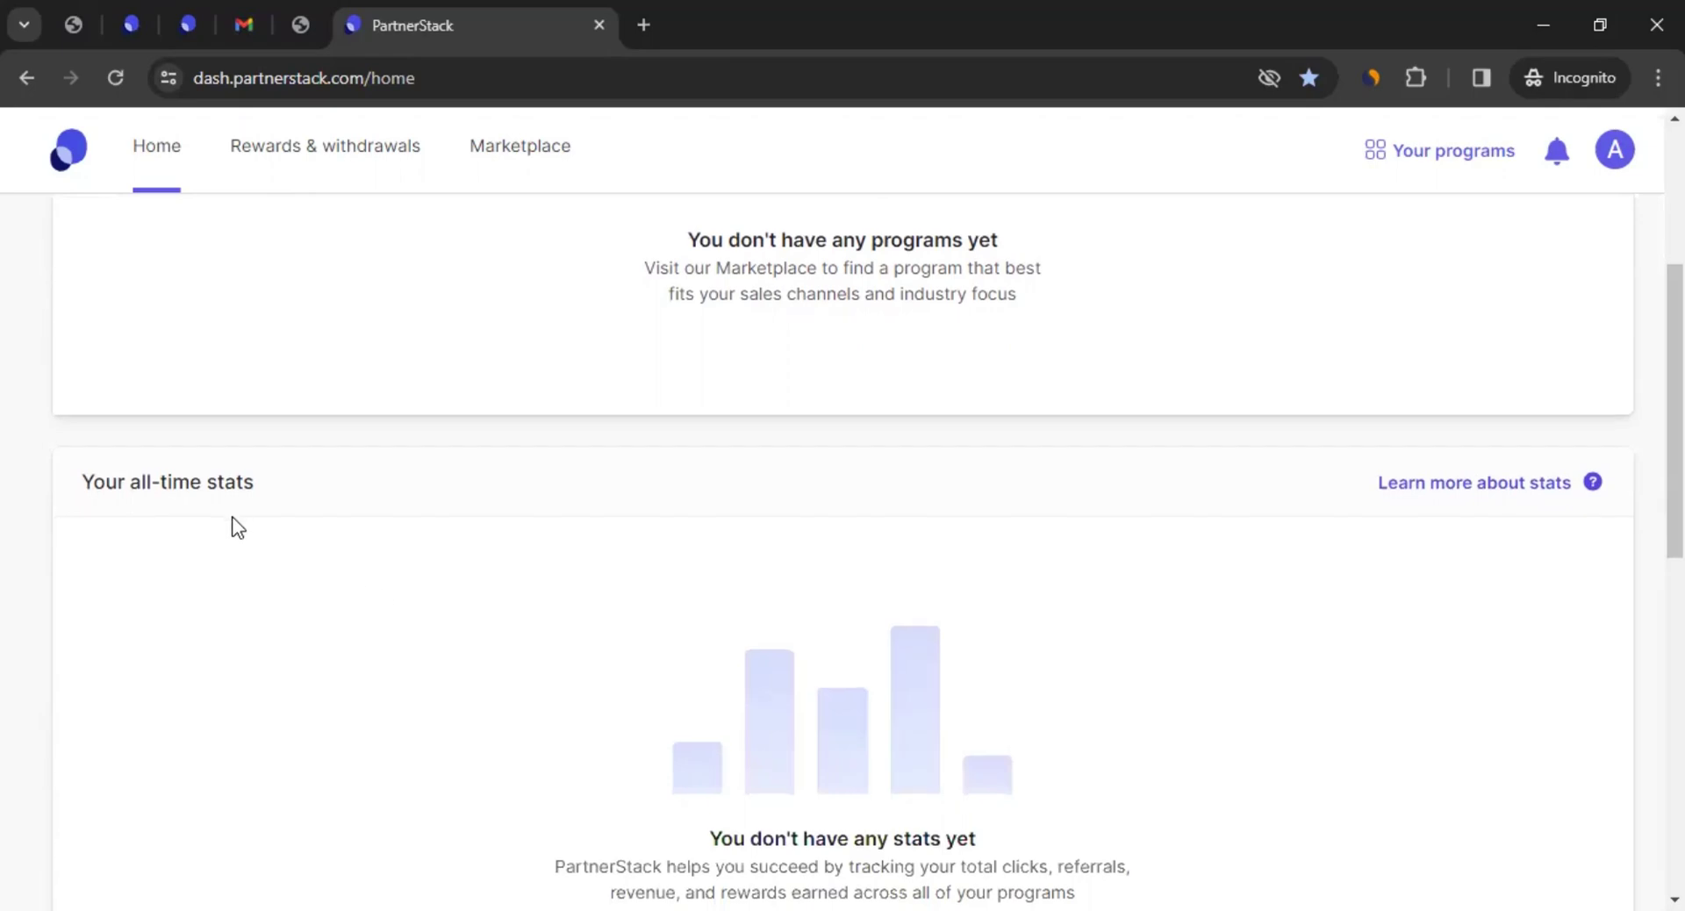
scroll(193, 457, down, 1)
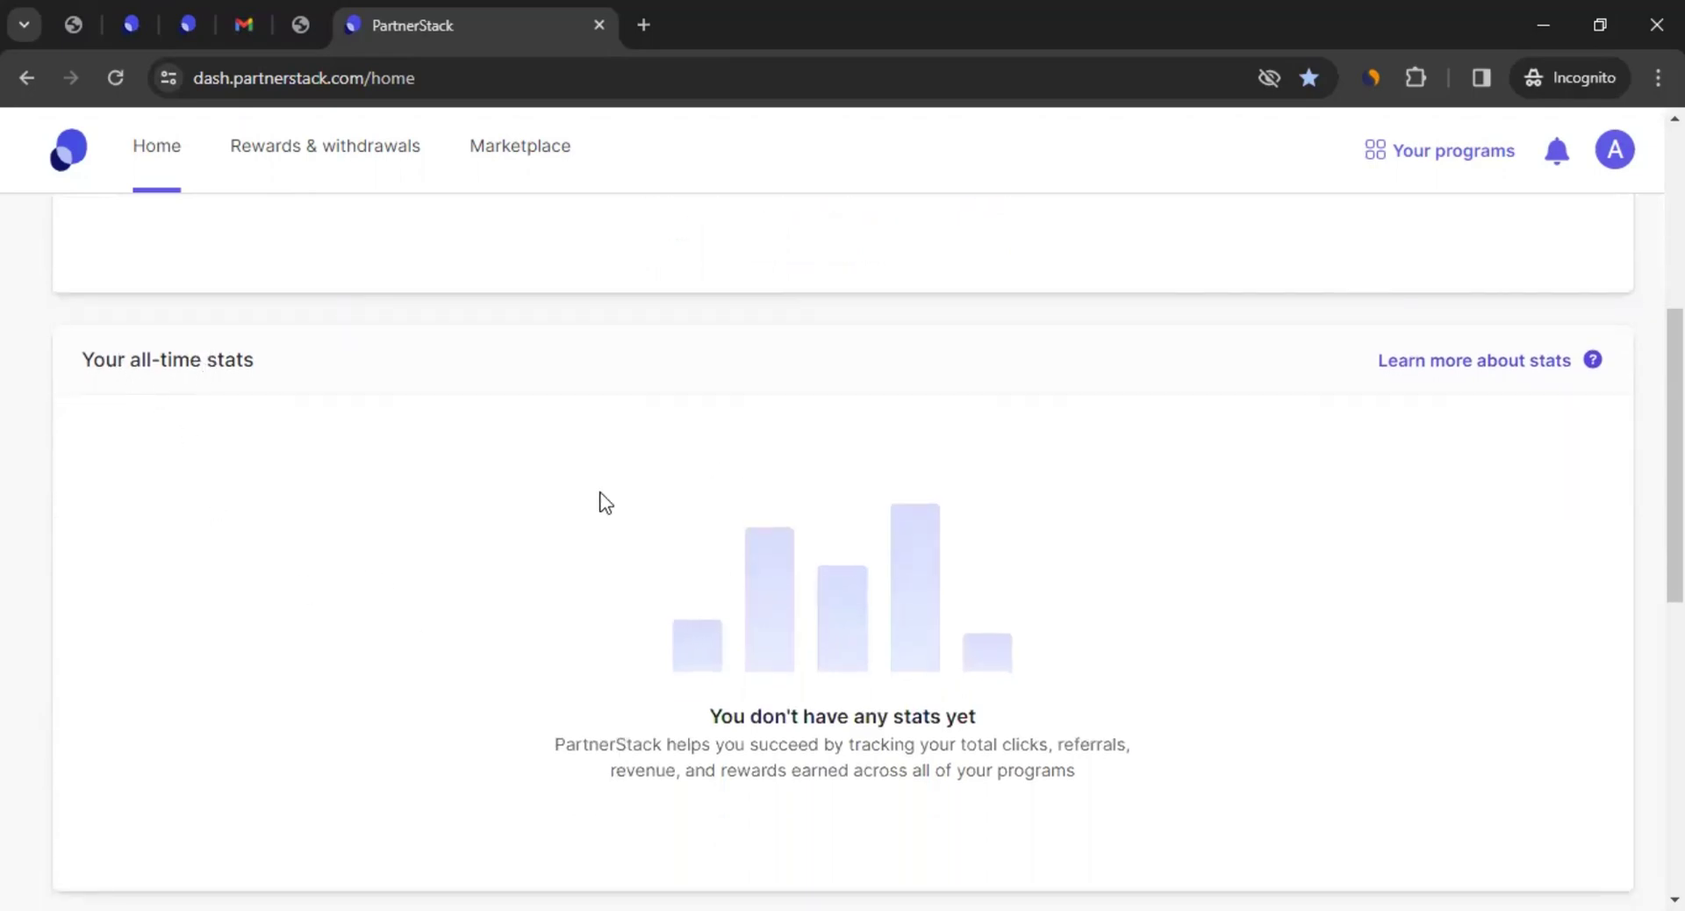
scroll(592, 650, down, 5)
scroll(483, 635, down, 4)
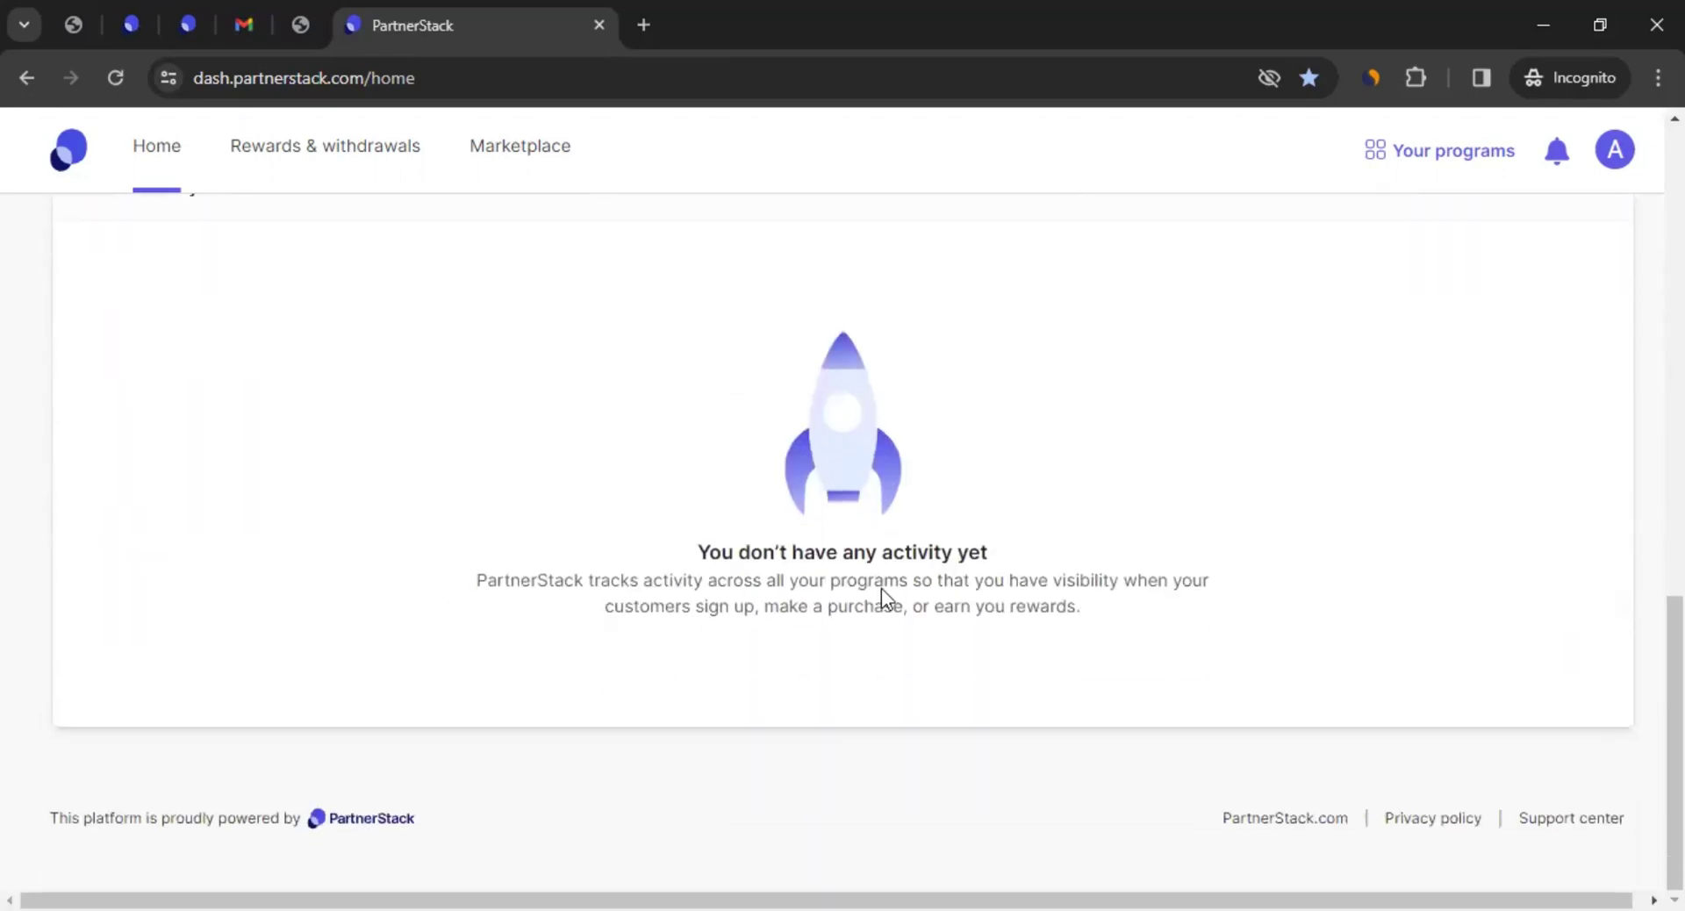
scroll(881, 588, up, 14)
scroll(330, 493, down, 4)
scroll(342, 504, down, 5)
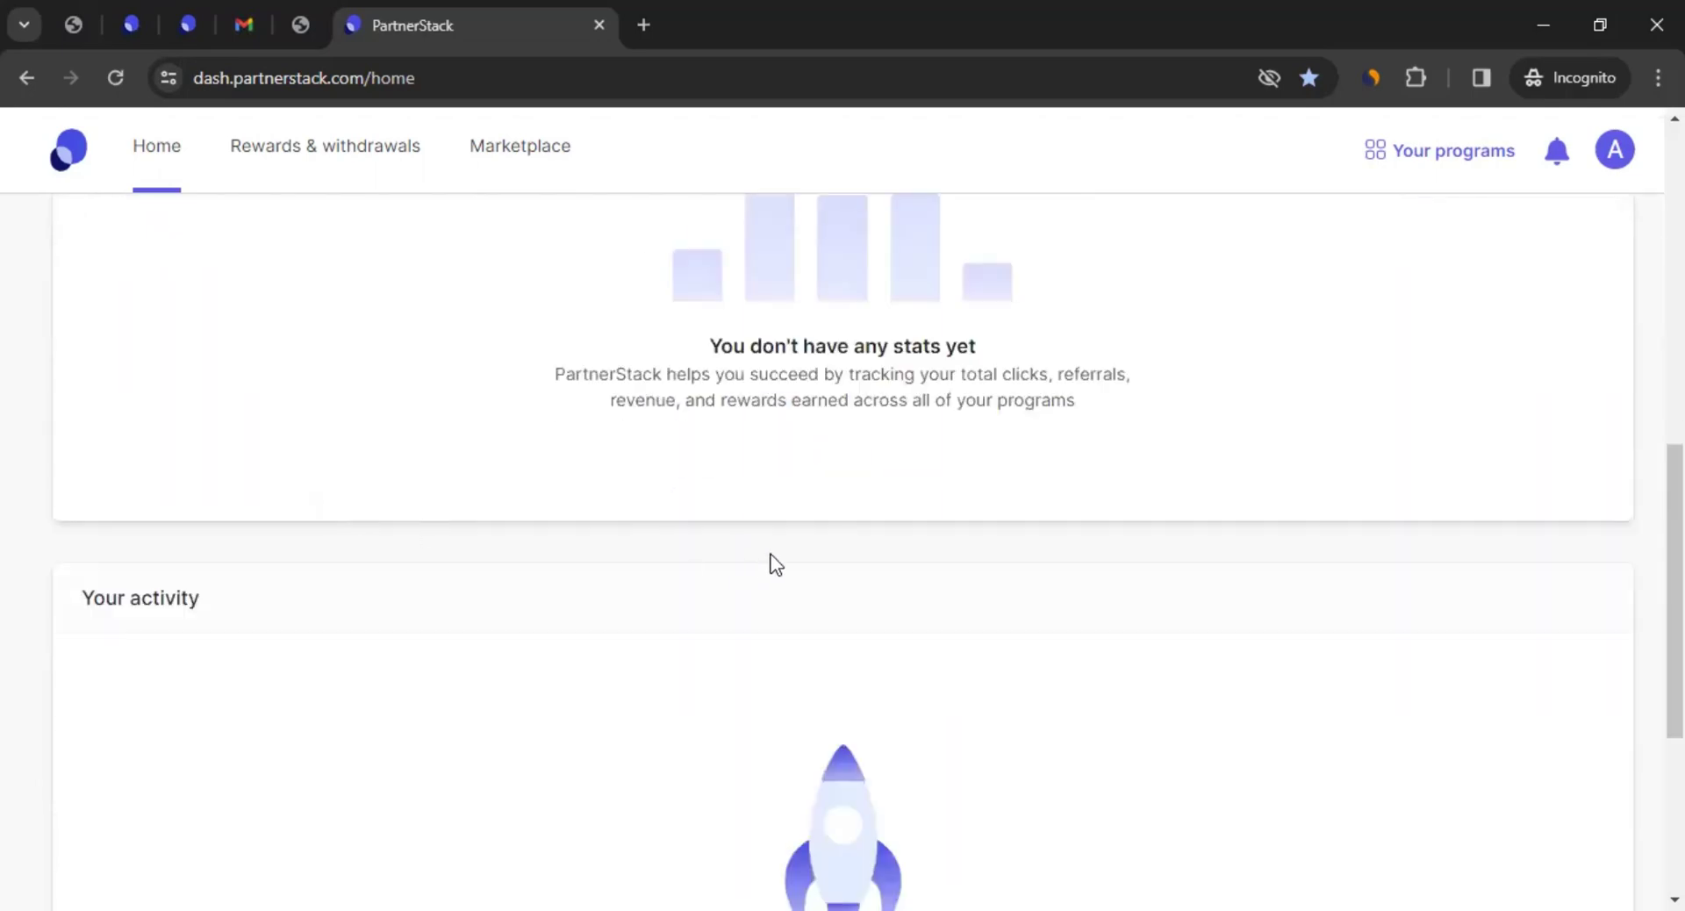
scroll(1355, 571, down, 4)
scroll(1382, 582, up, 6)
scroll(1383, 582, up, 4)
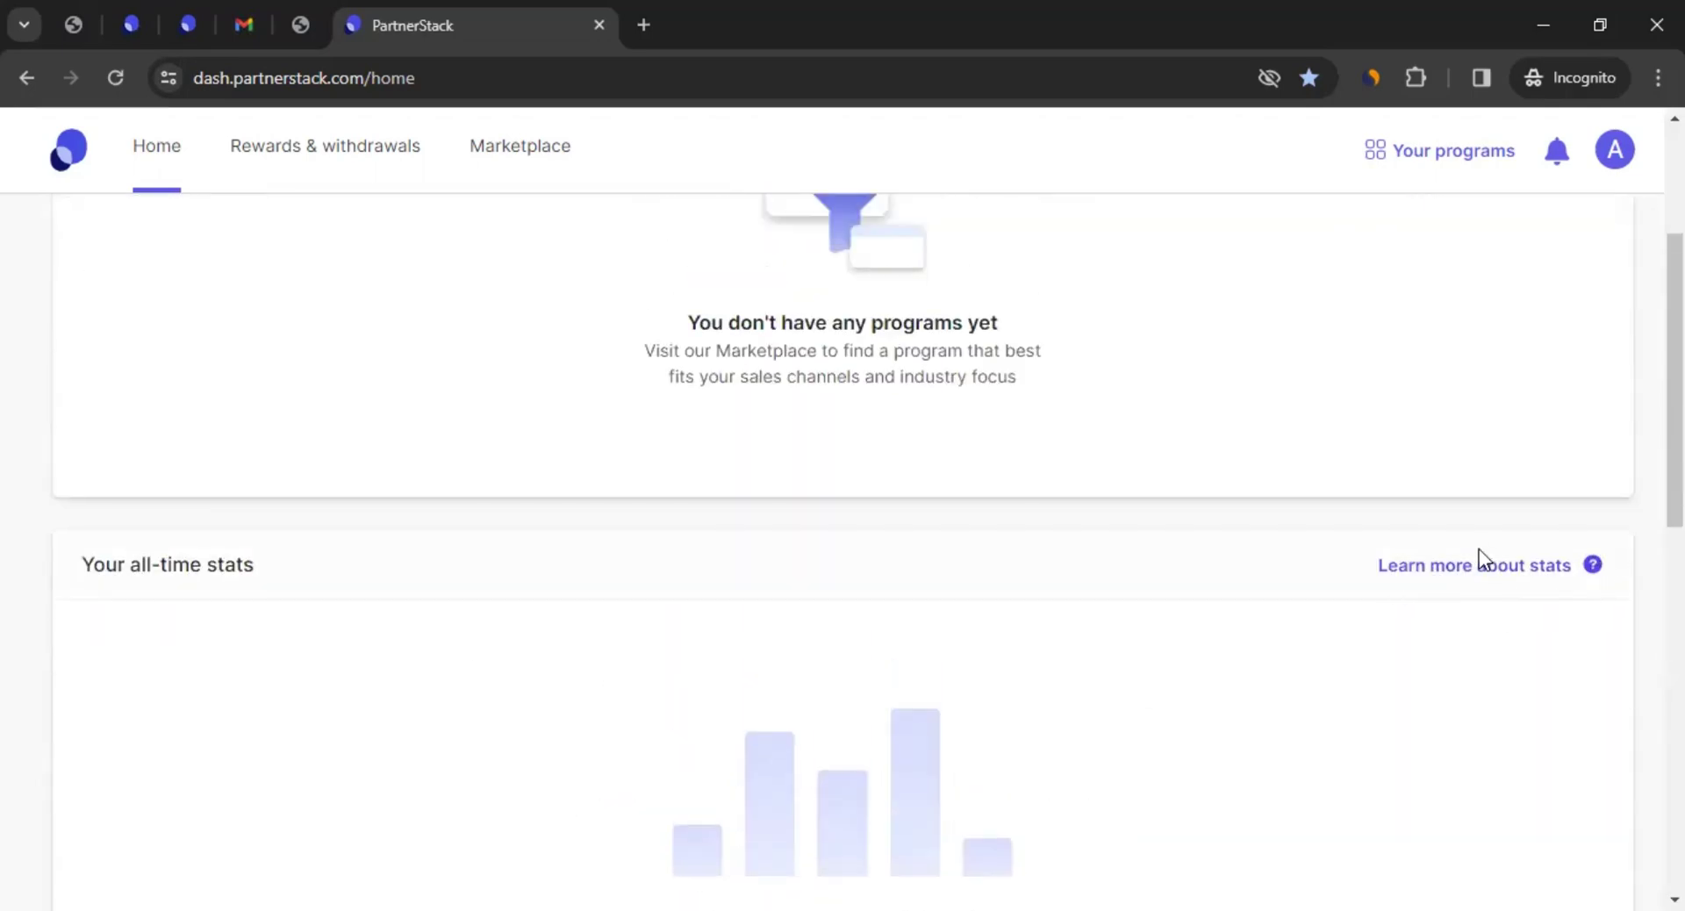
scroll(1486, 579, up, 3)
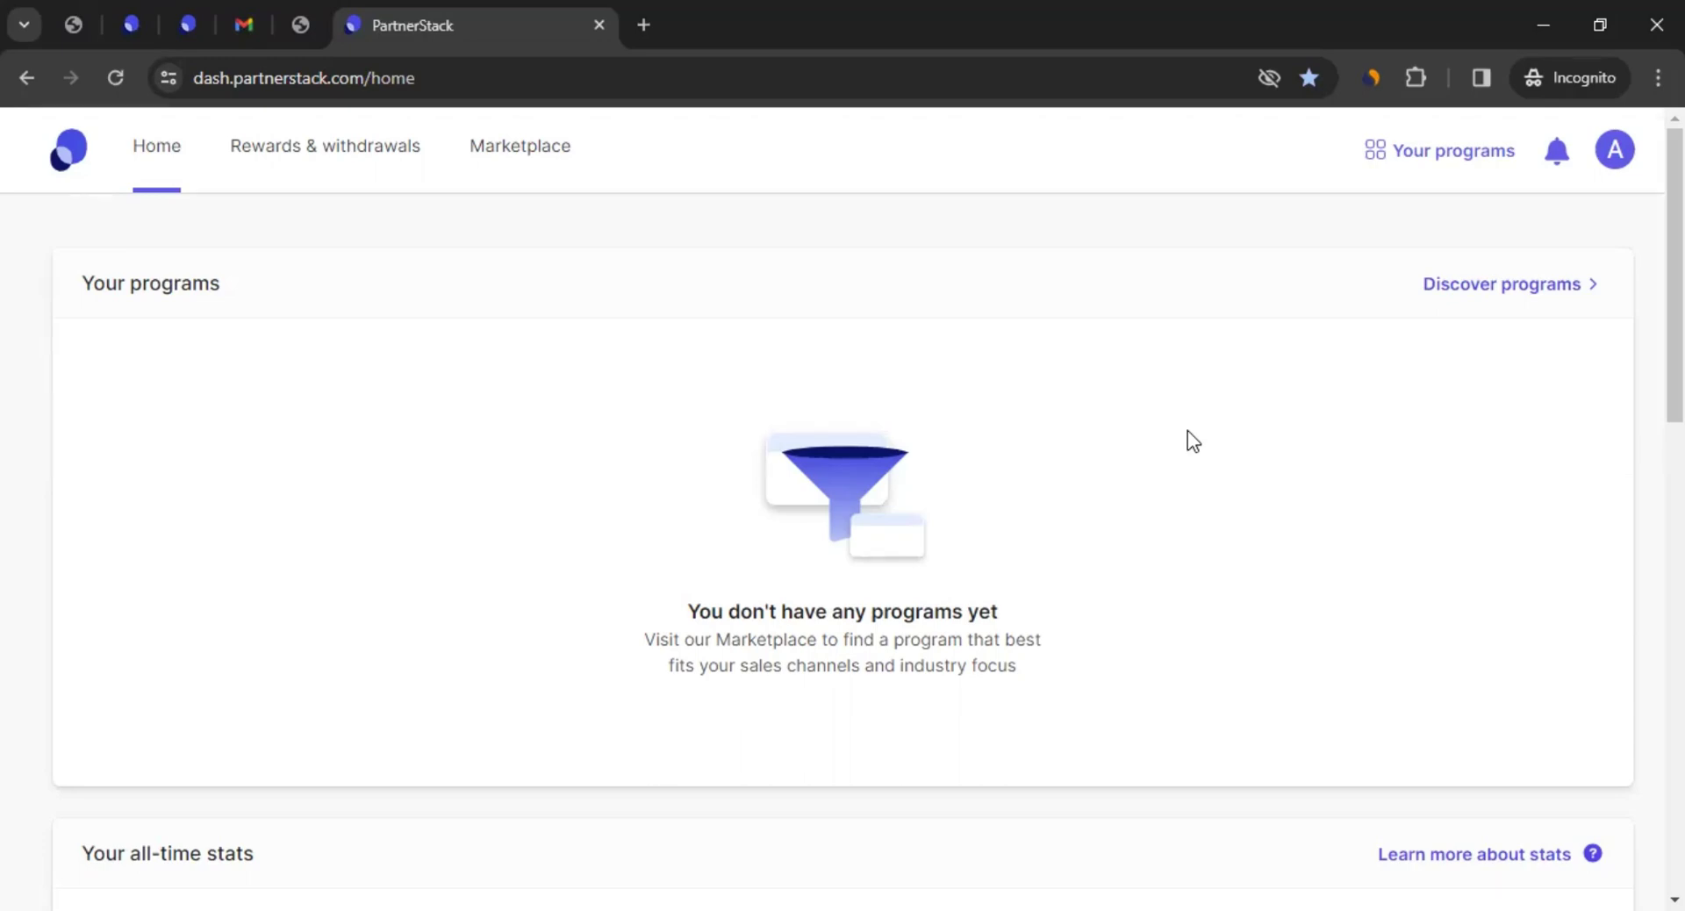
Step: Go to the team's Network Profile page from the avatar menu
click(1618, 167)
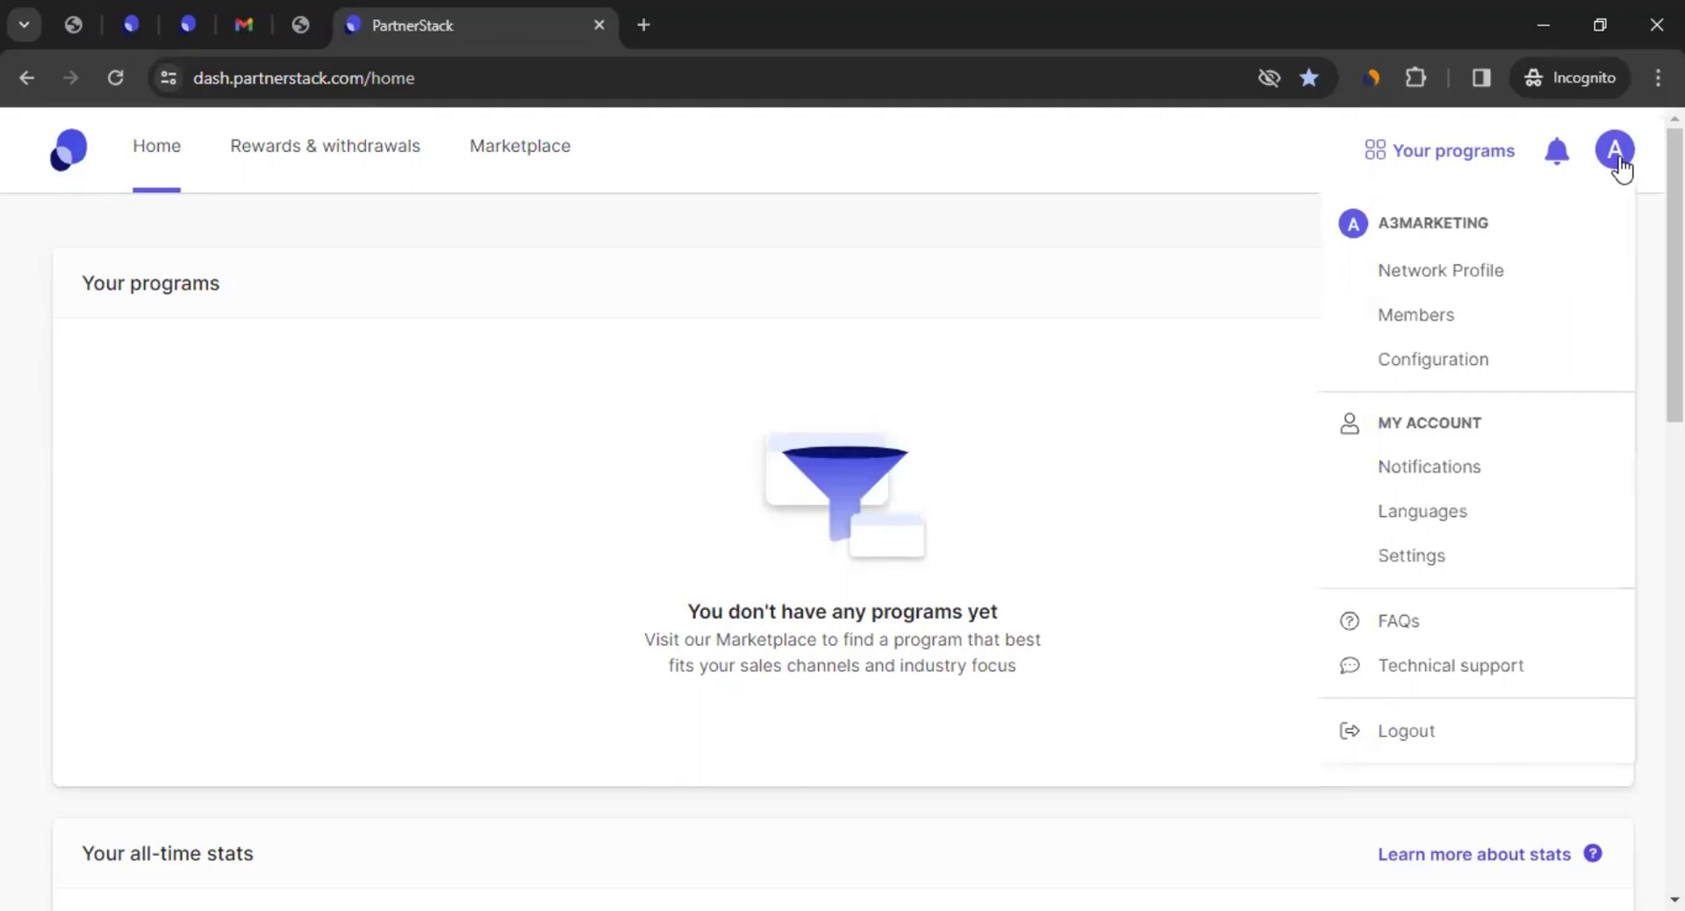
click(1450, 278)
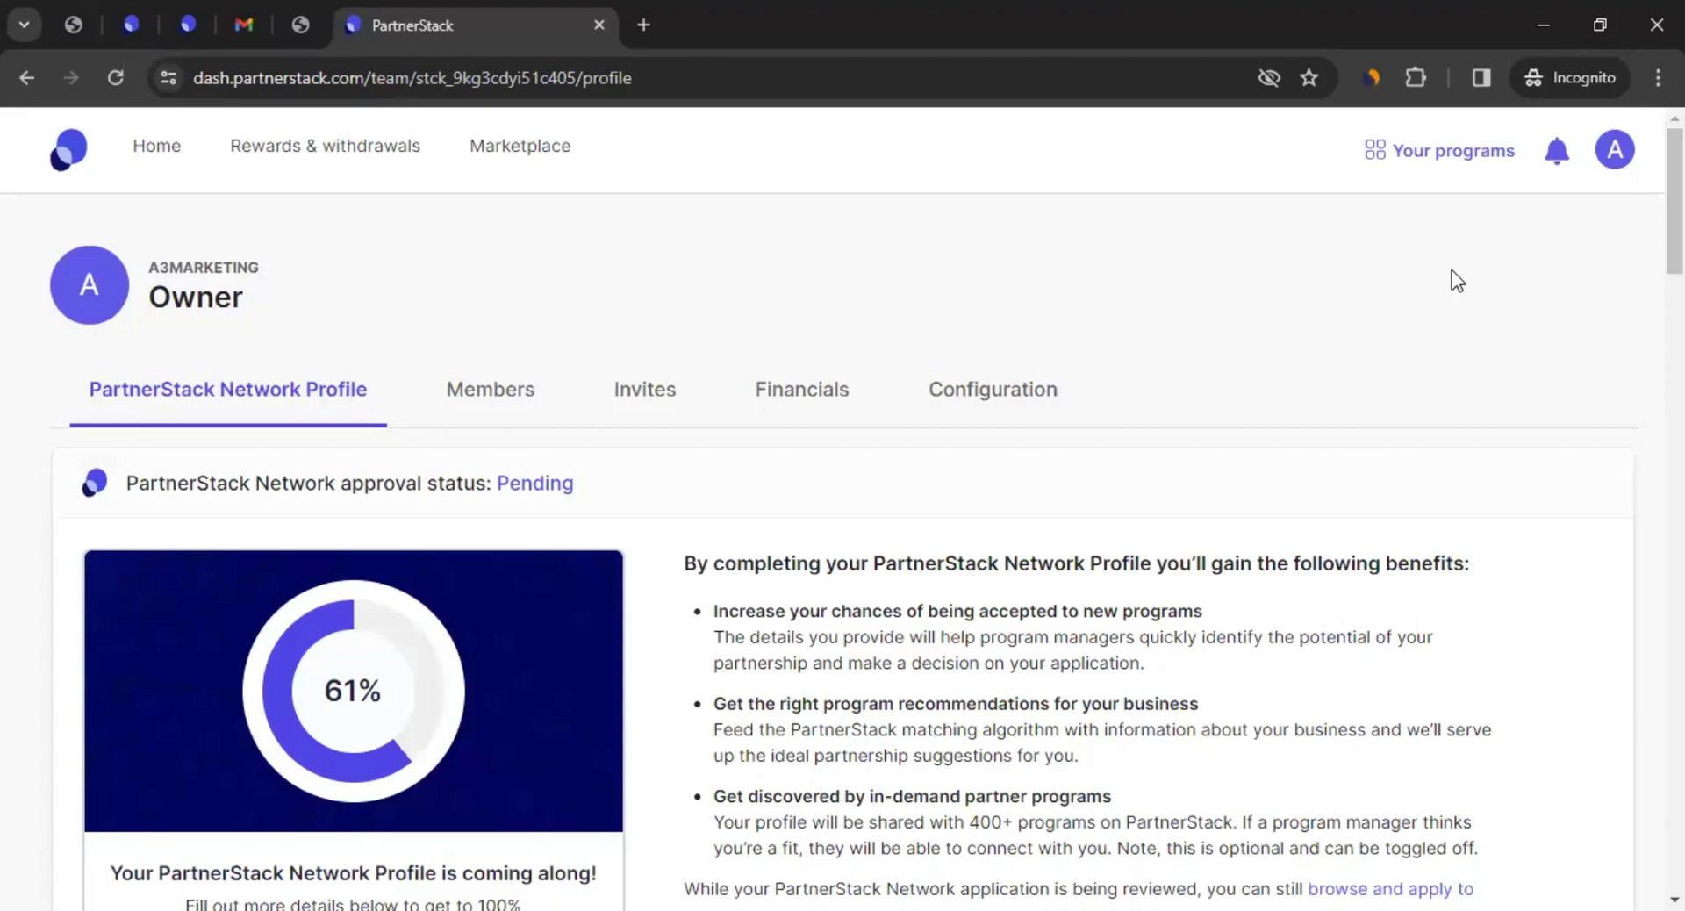
scroll(985, 522, down, 7)
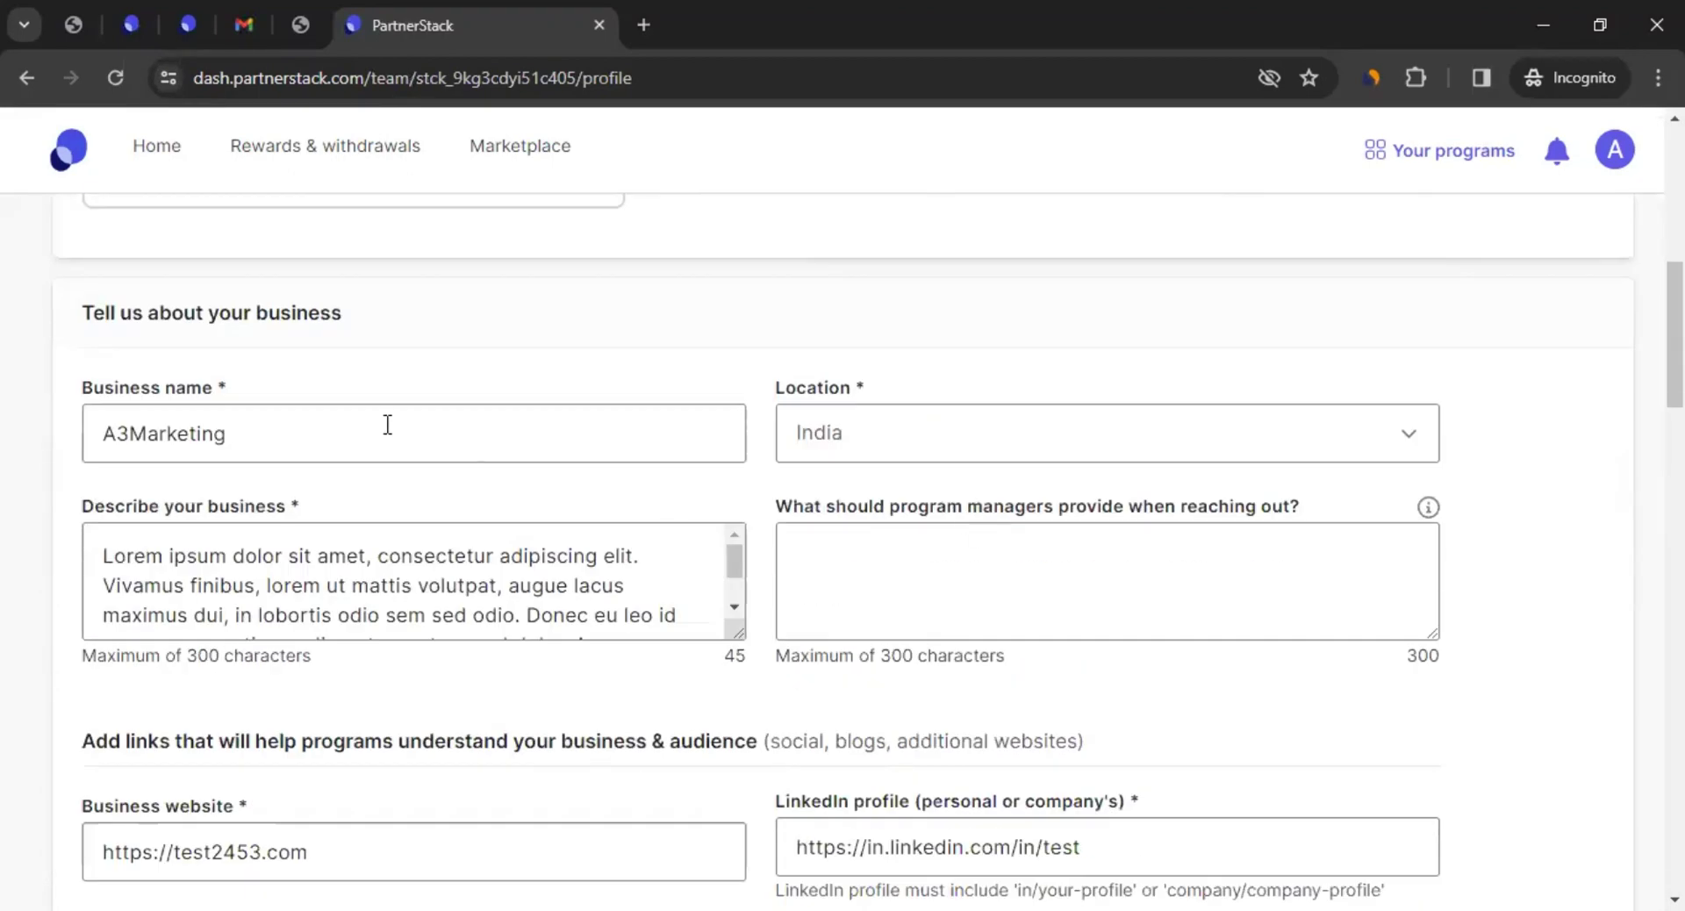
scroll(841, 411, down, 4)
scroll(750, 349, up, 6)
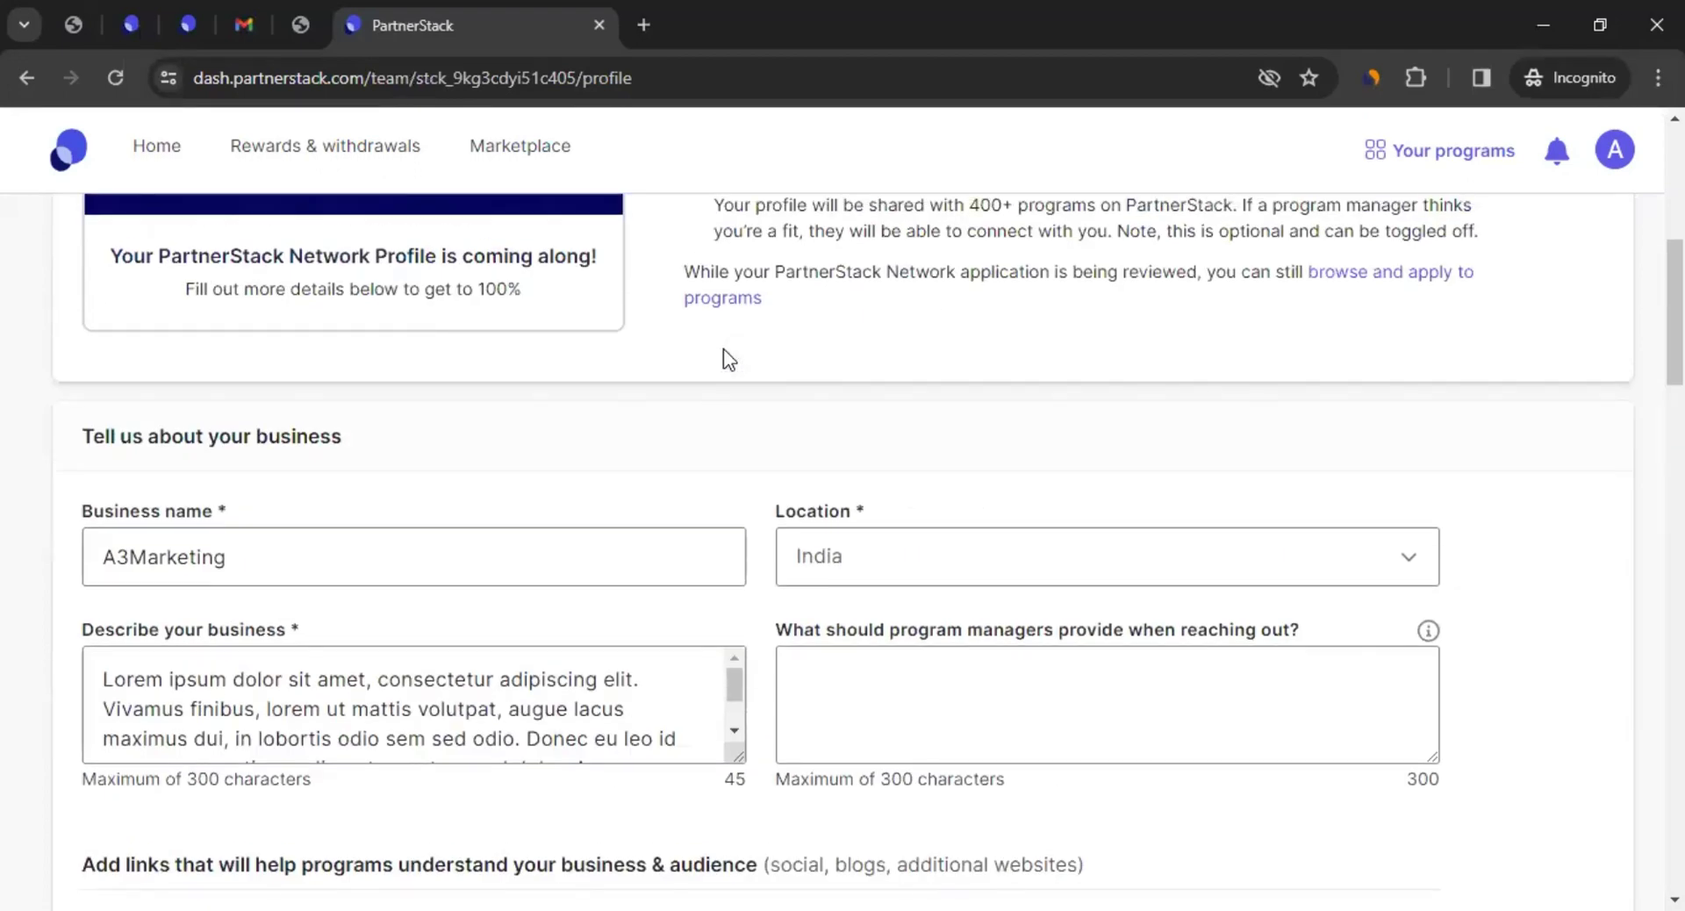
scroll(724, 349, up, 3)
scroll(707, 367, down, 6)
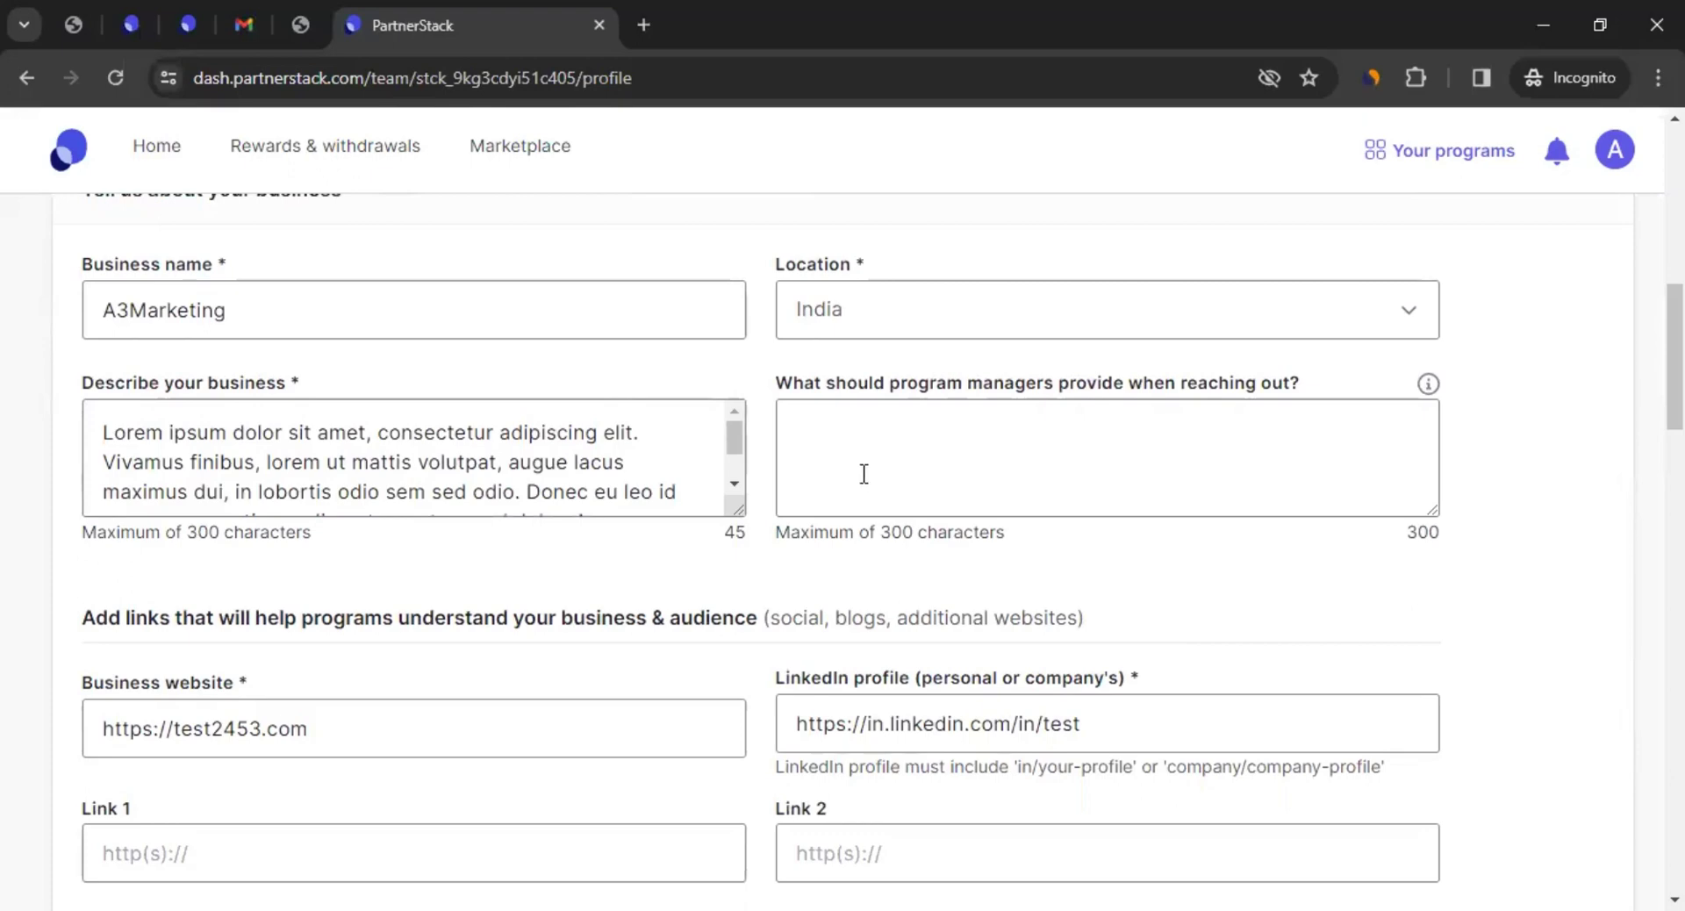
Step: Review the business details form, including the program manager outreach question
drag(792, 386, 1315, 376)
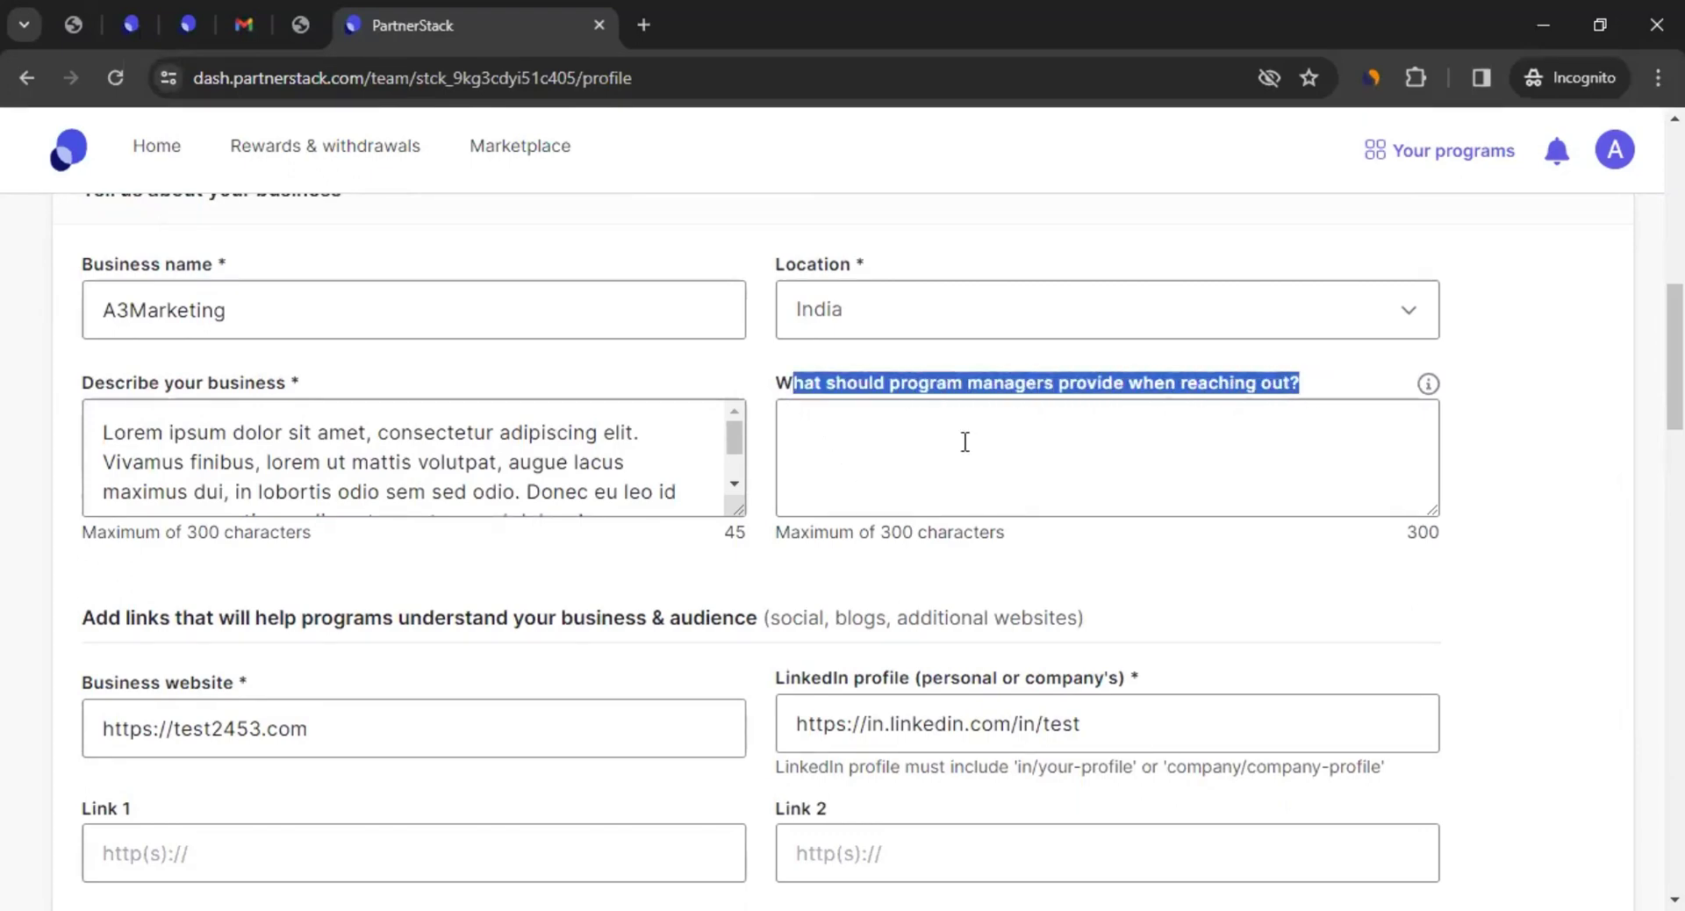
scroll(963, 439, down, 3)
scroll(962, 442, down, 1)
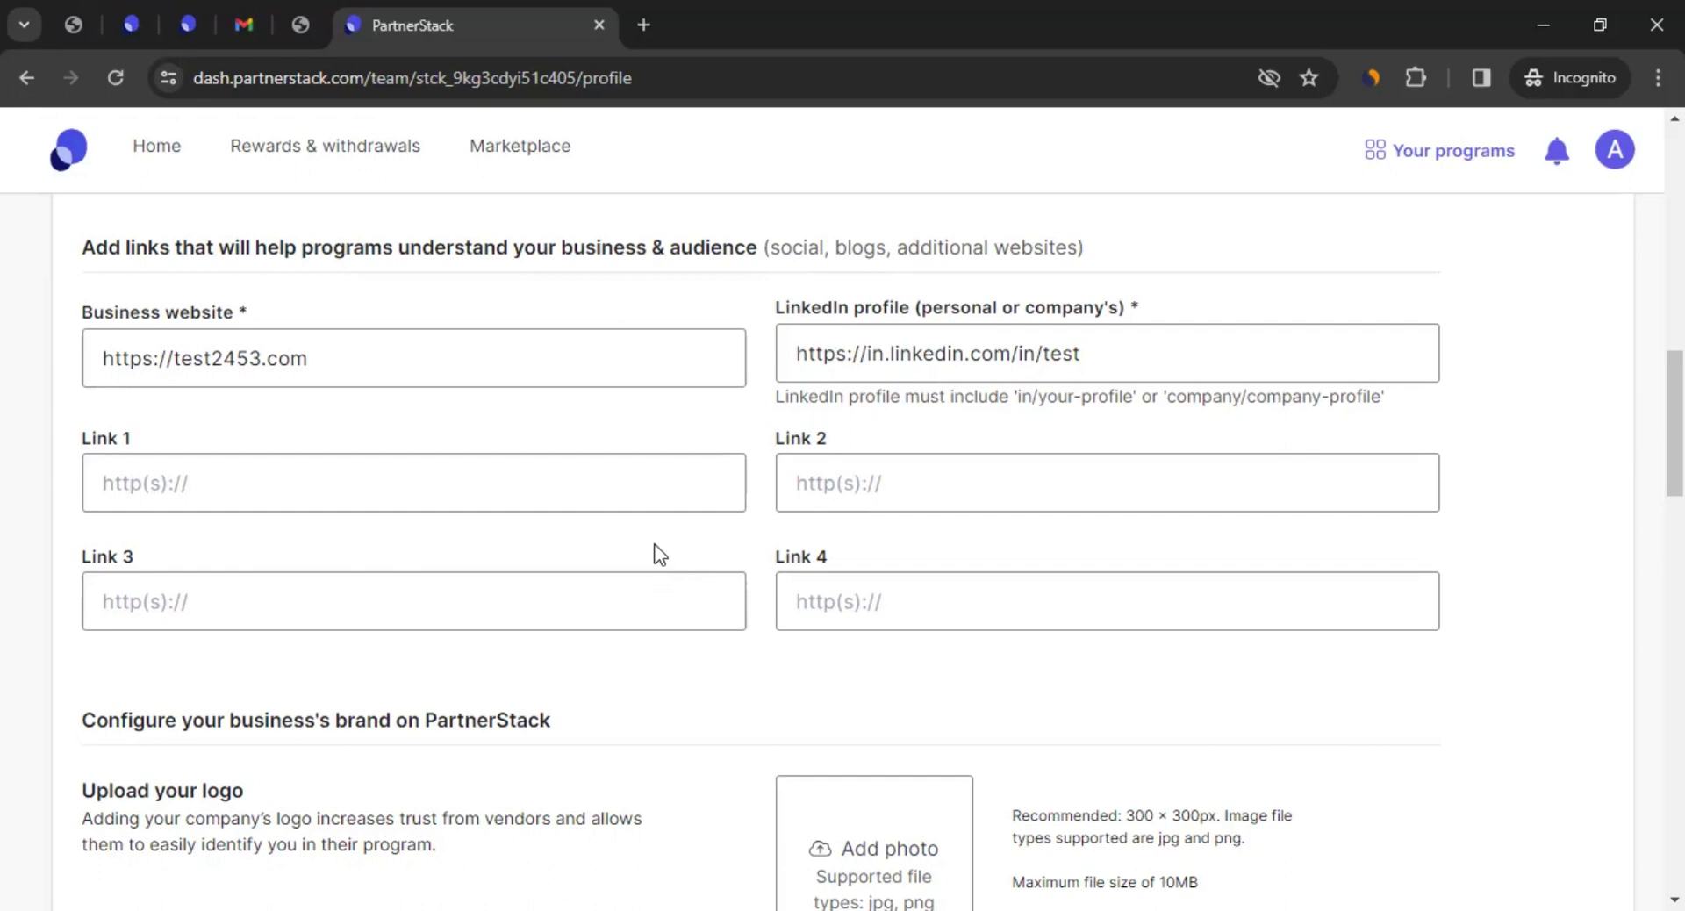
scroll(659, 553, down, 3)
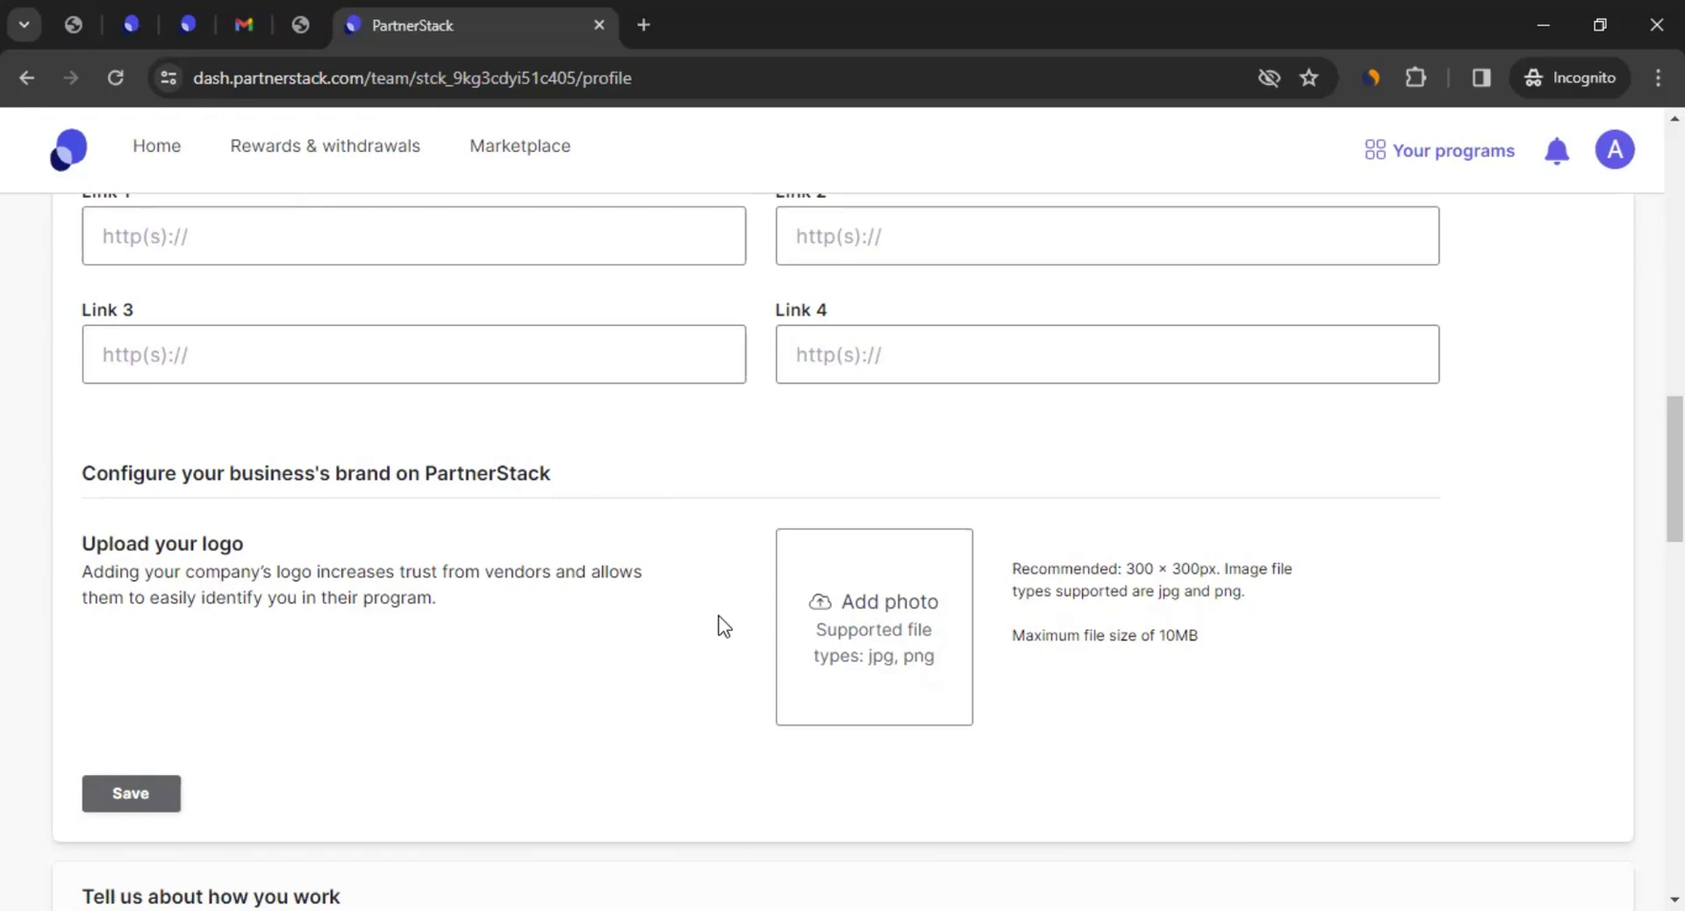
scroll(741, 642, up, 15)
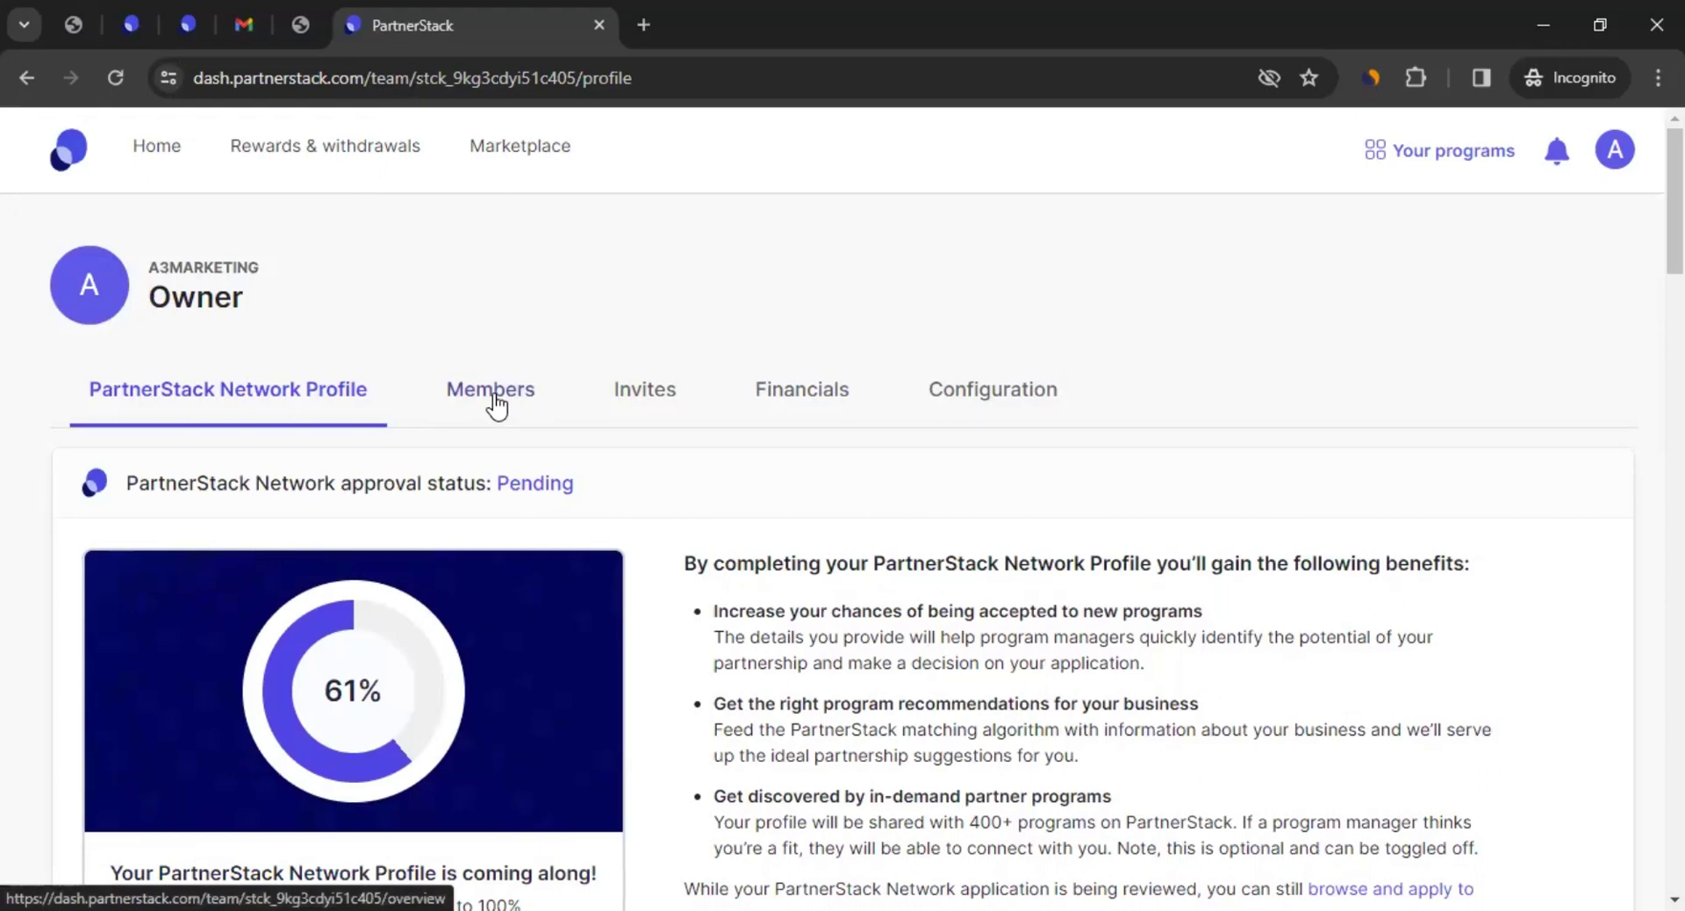
Step: View the team's Members list, then open Invites via Invite member
click(494, 399)
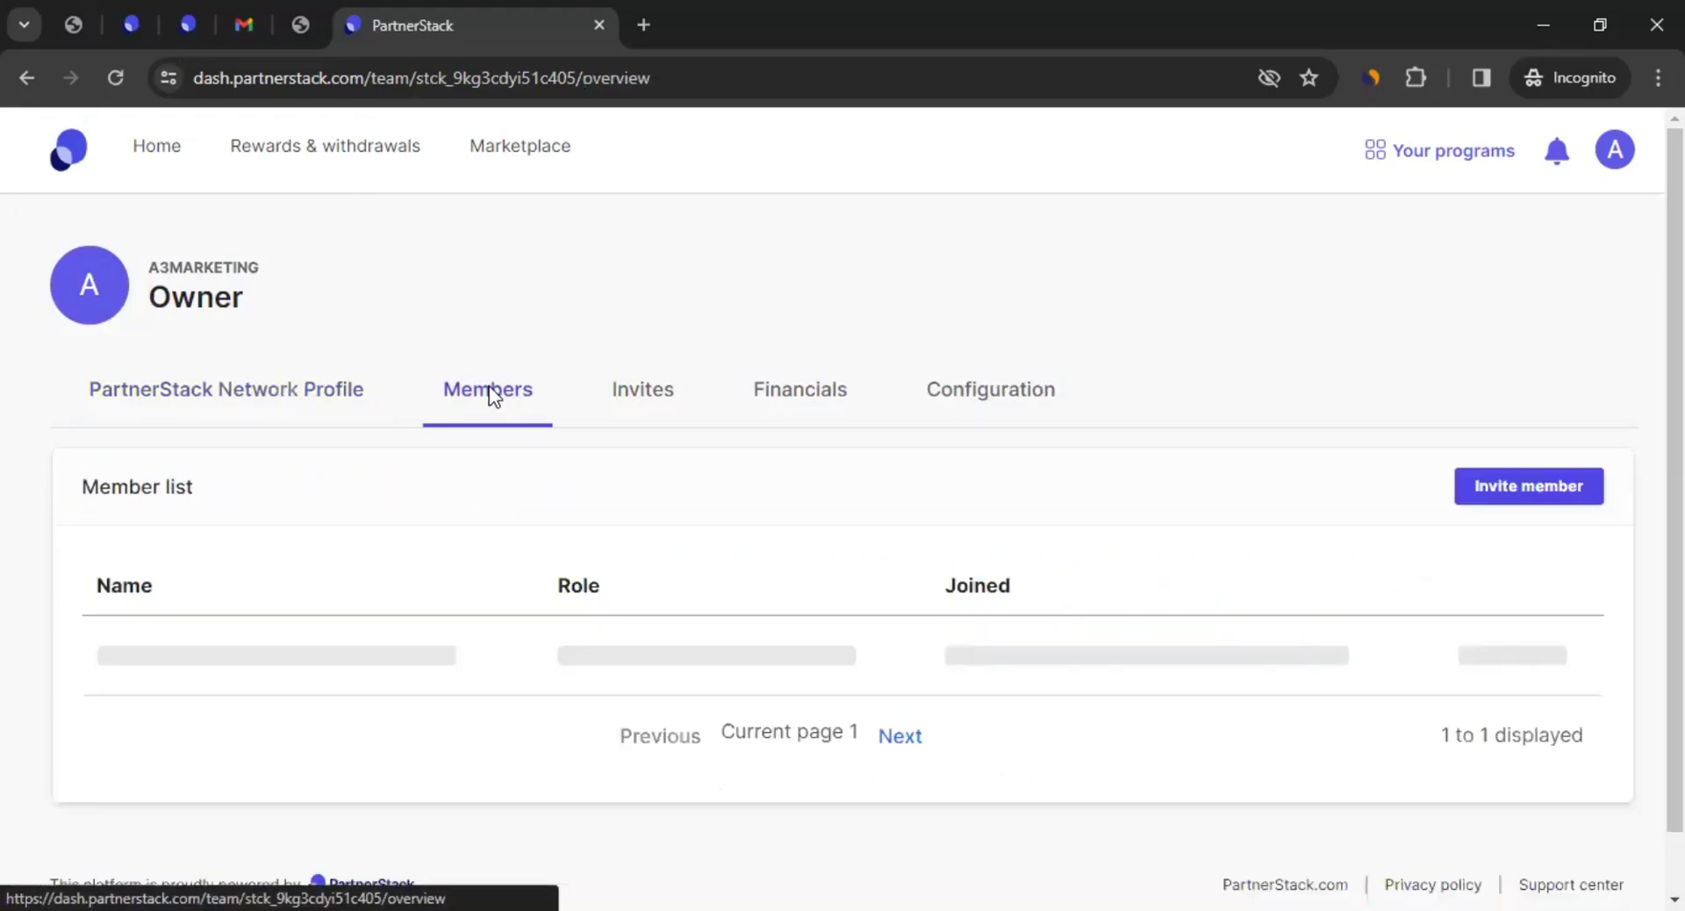
scroll(481, 439, down, 1)
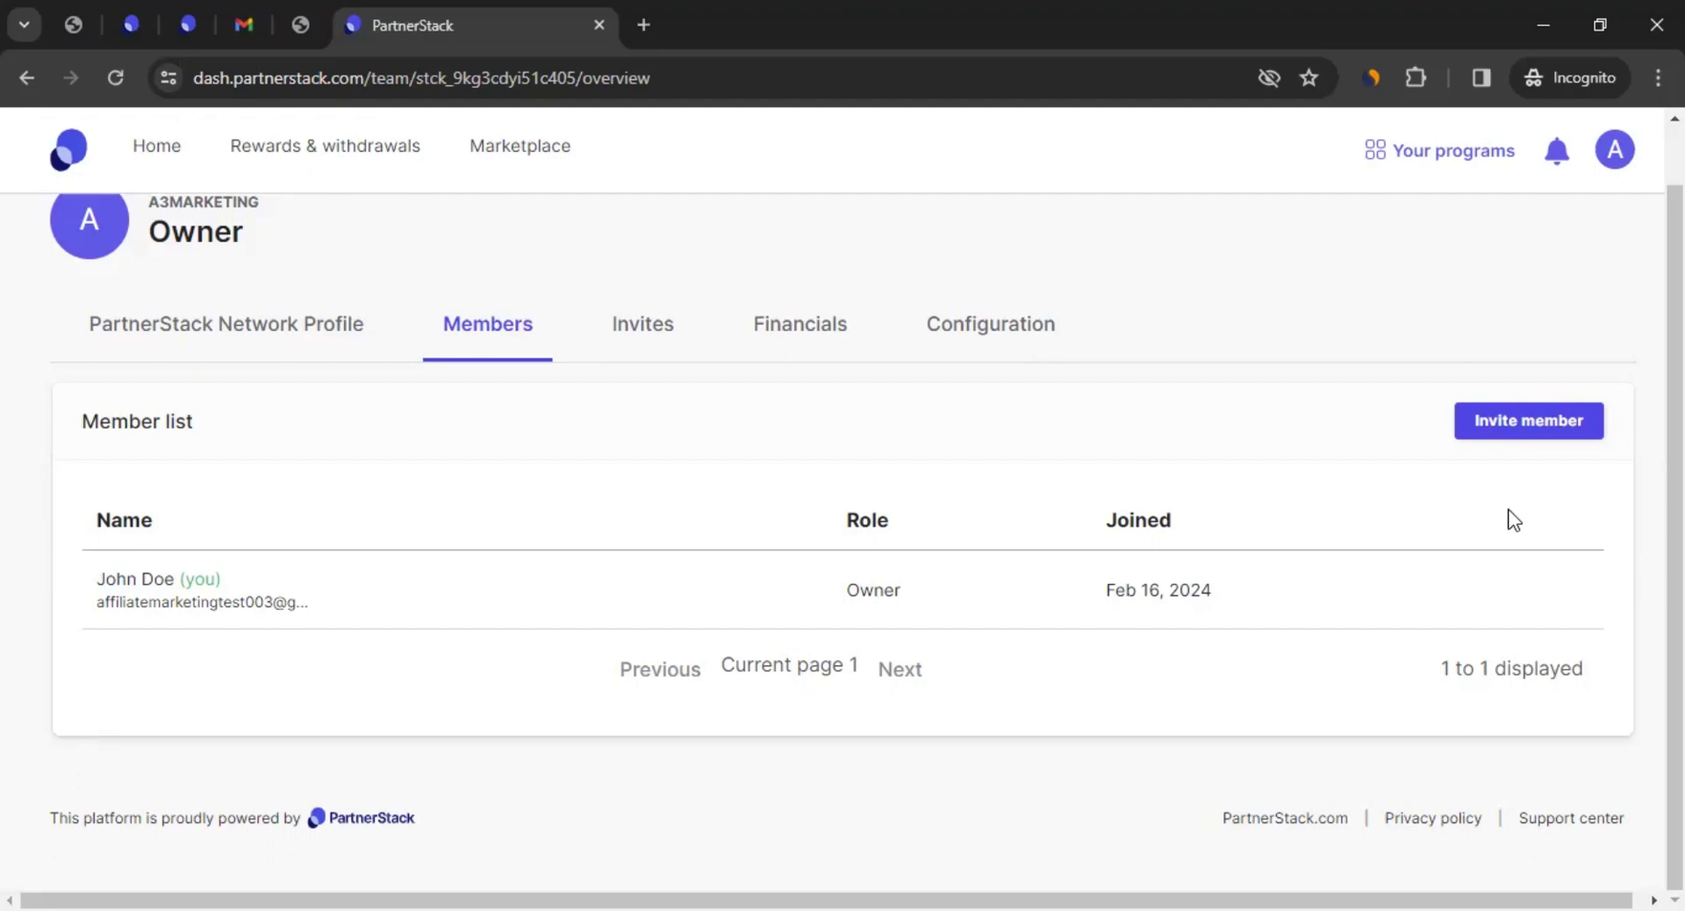
click(1513, 425)
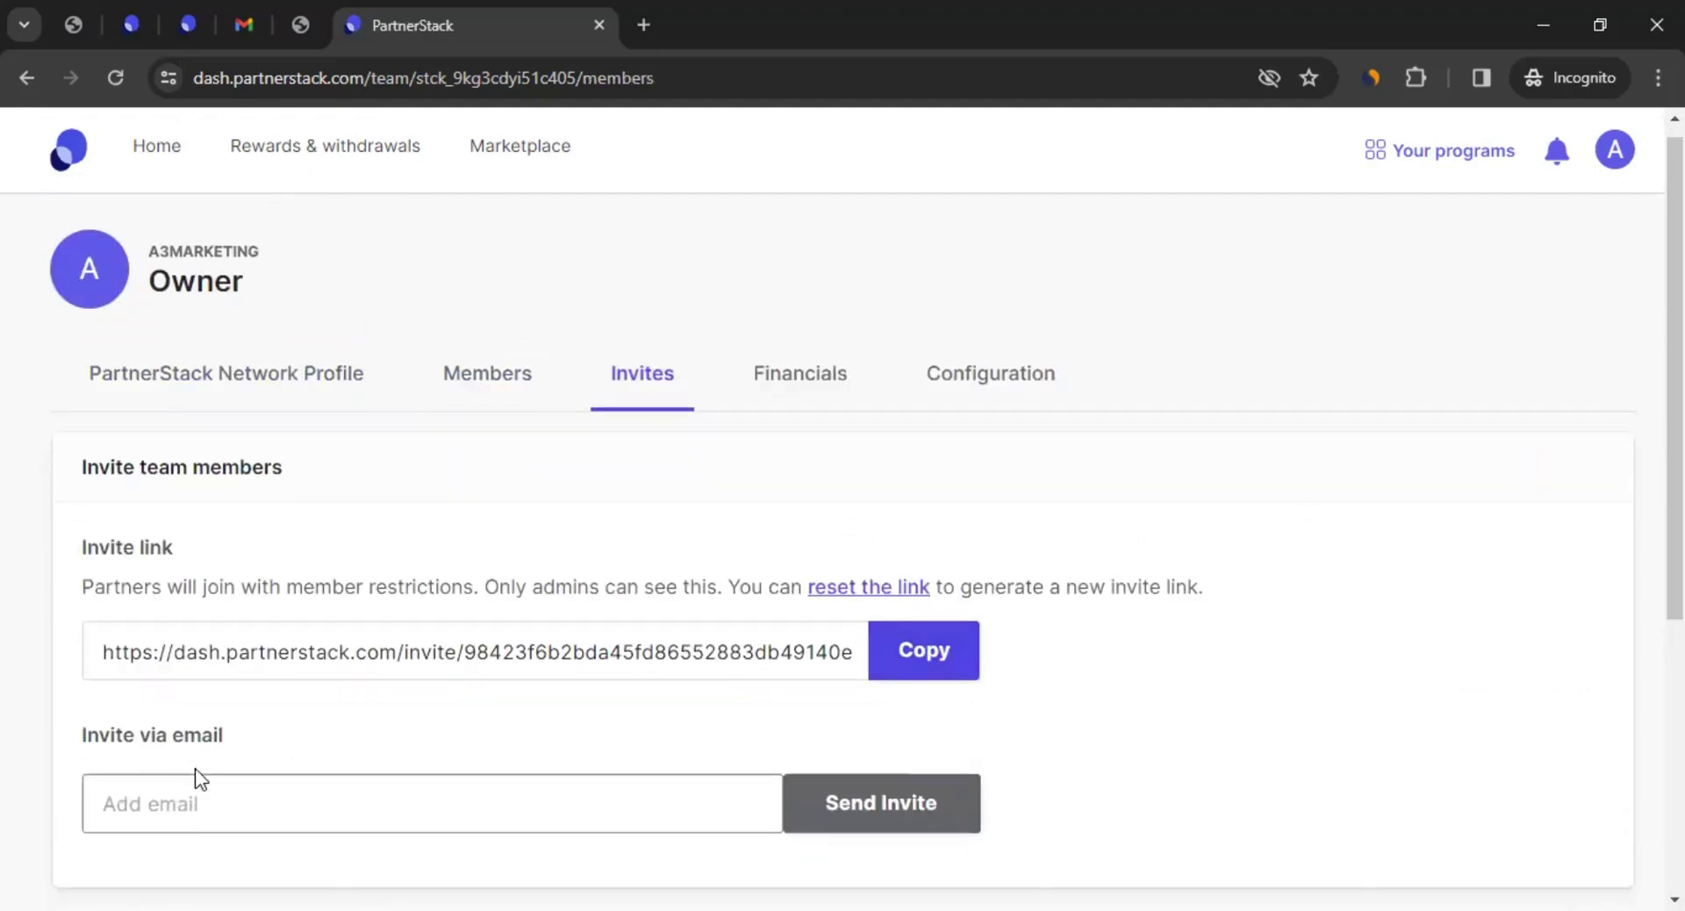
scroll(286, 562, down, 3)
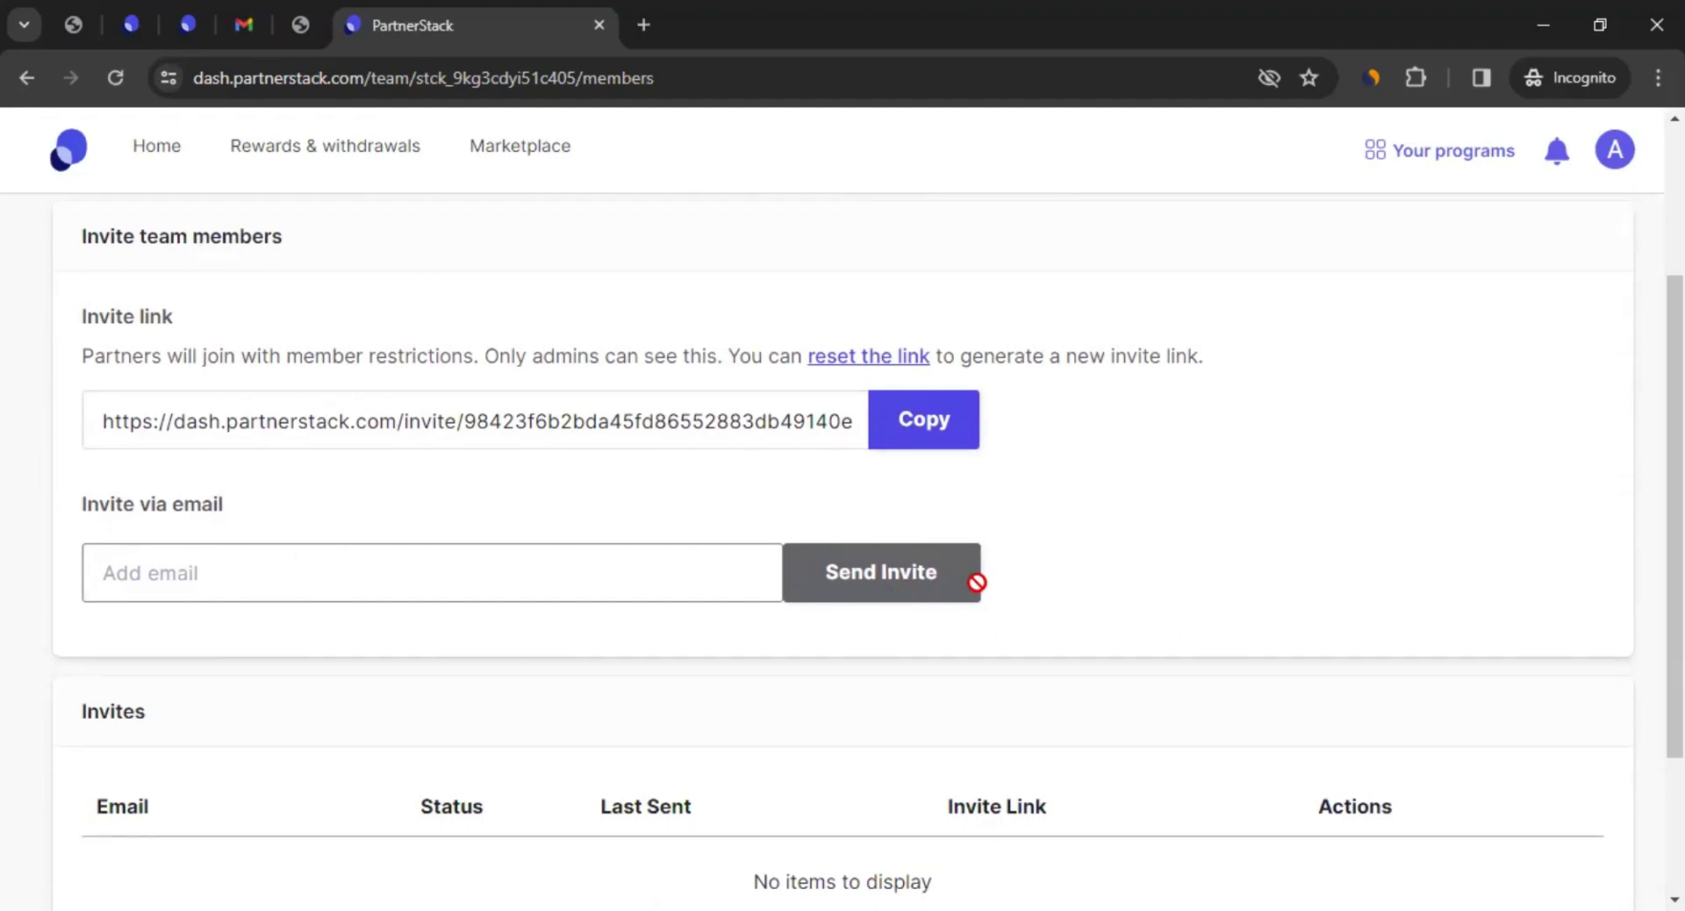
scroll(1115, 571, up, 3)
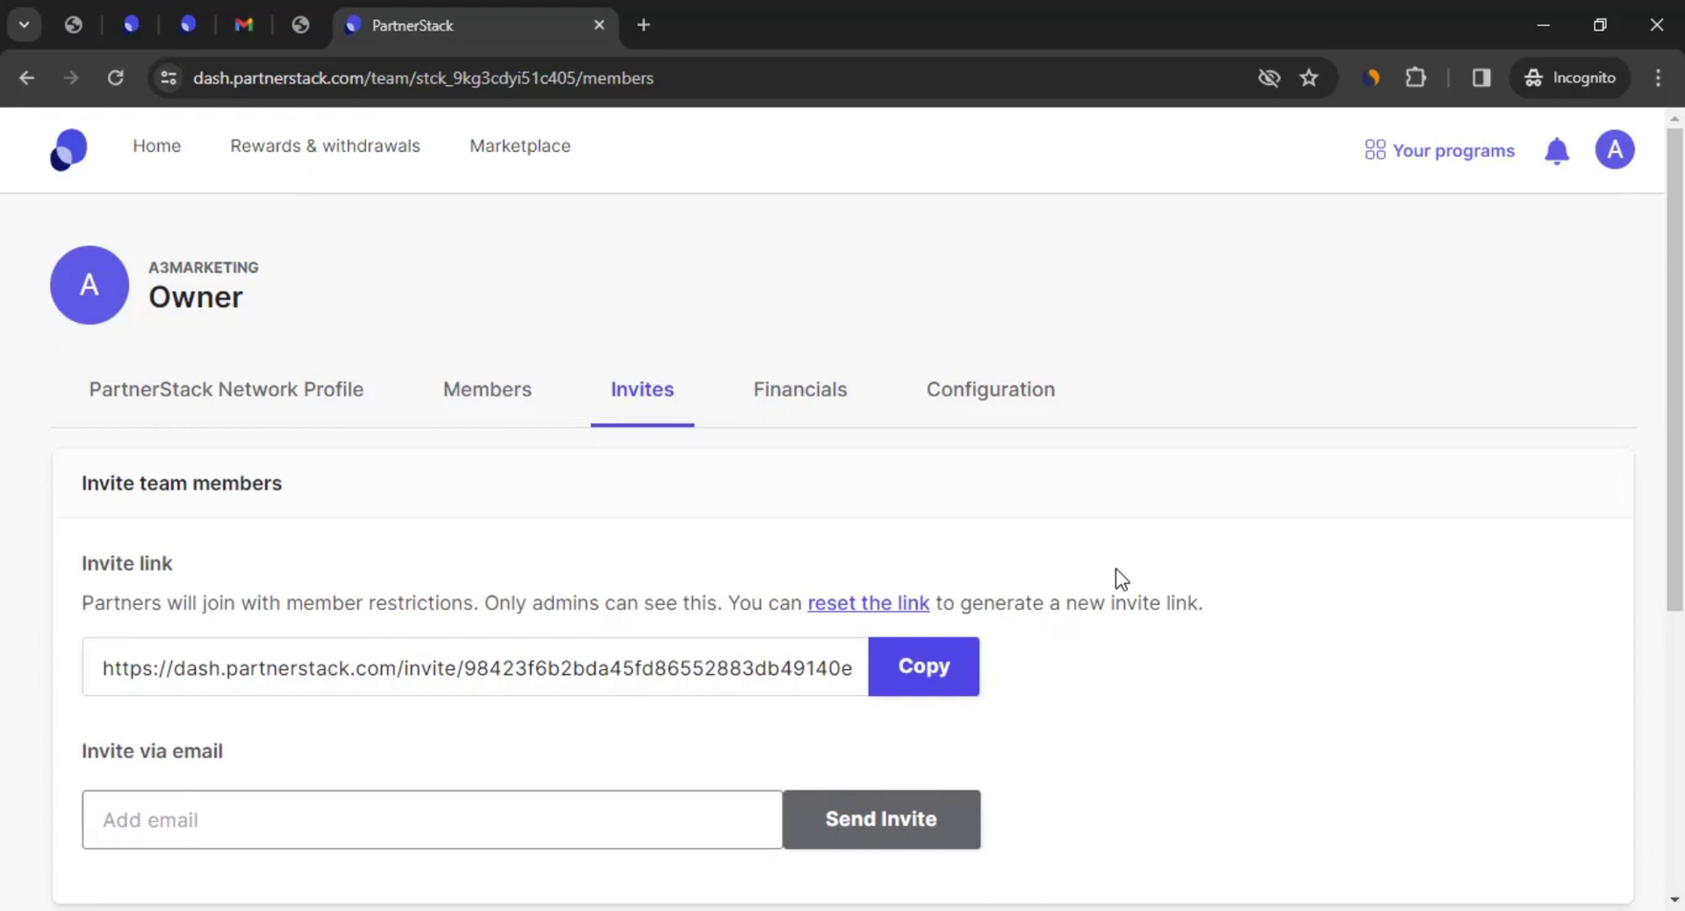
Step: Switch to Members and back to Invites, checking the empty invites list
click(507, 387)
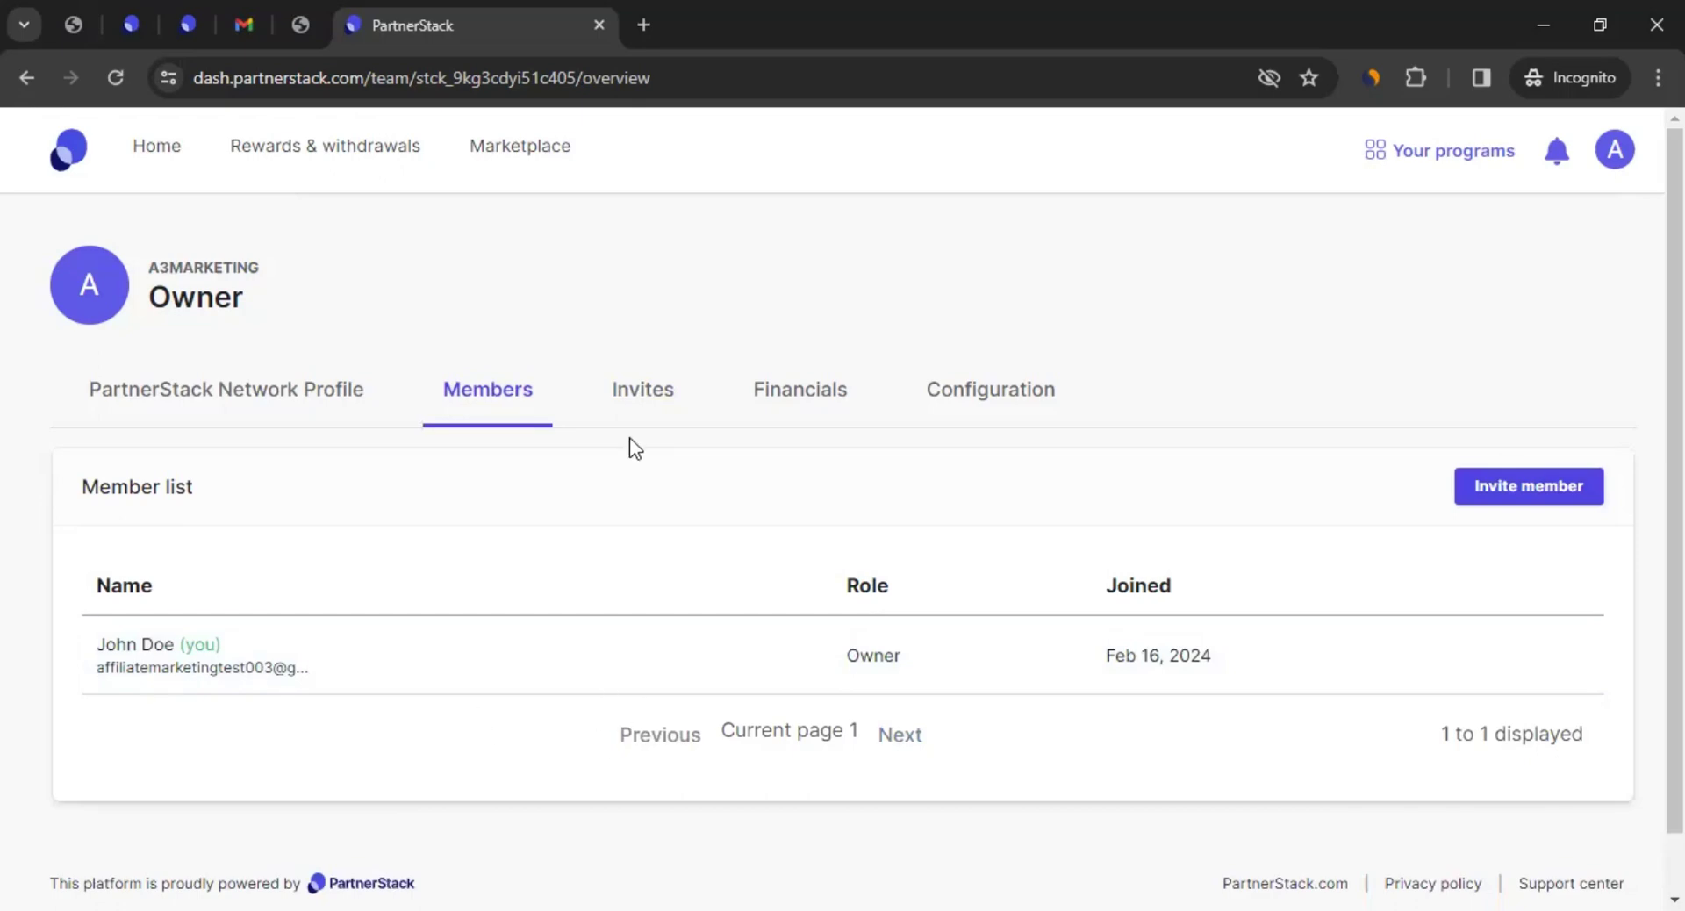
click(629, 388)
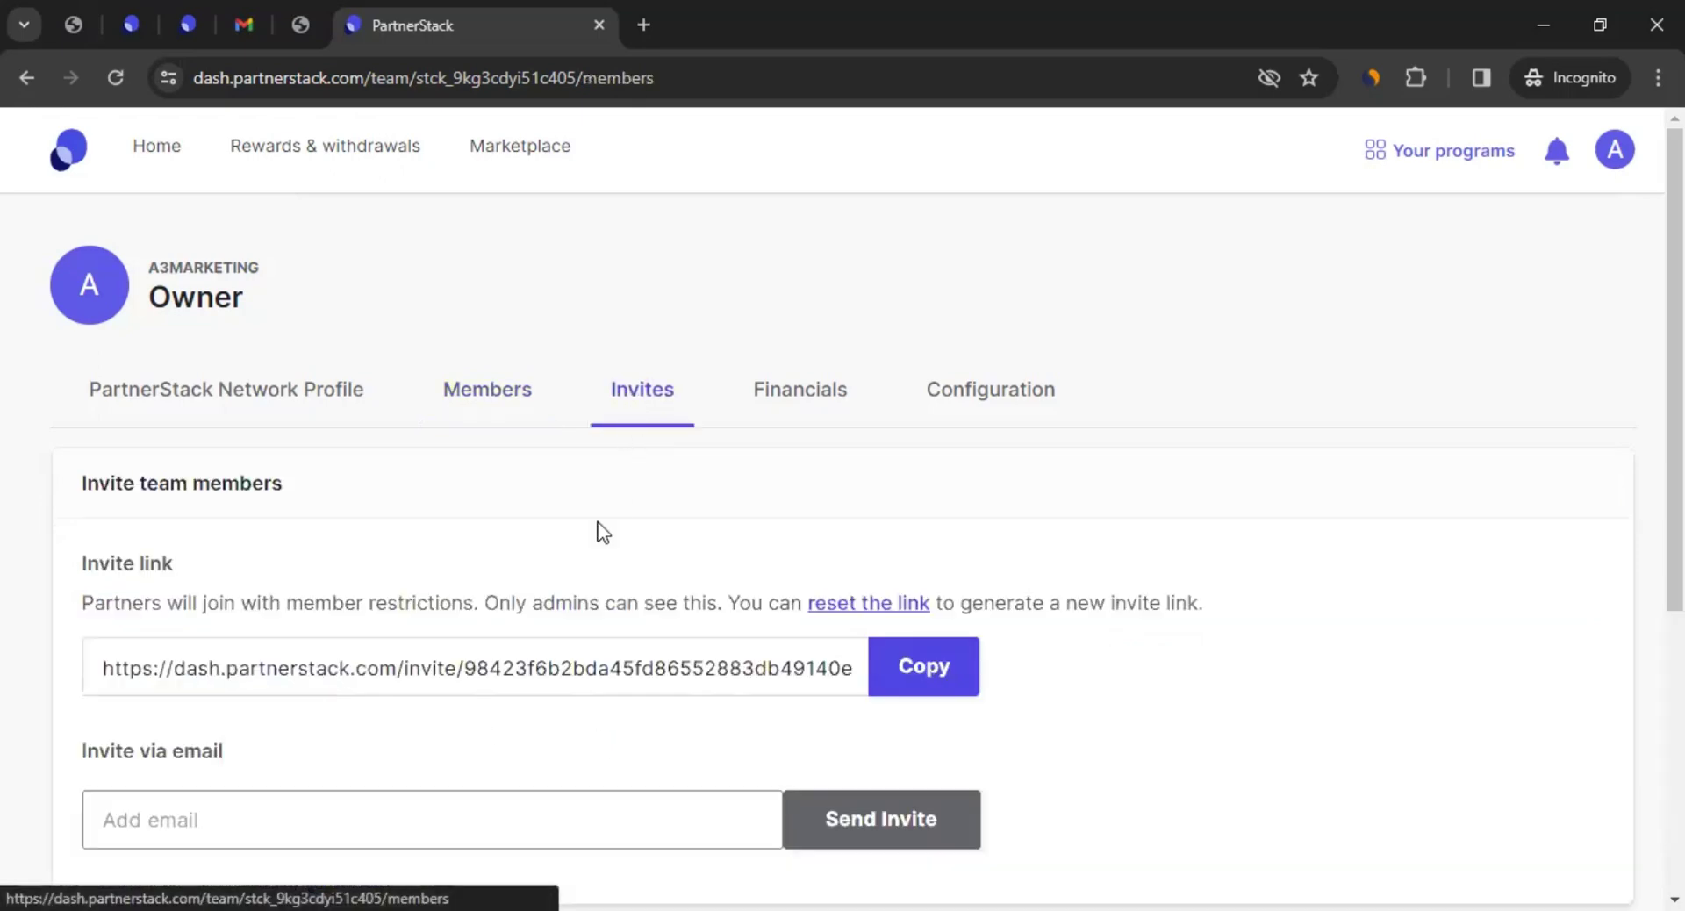
scroll(1148, 465, down, 3)
scroll(1161, 564, up, 3)
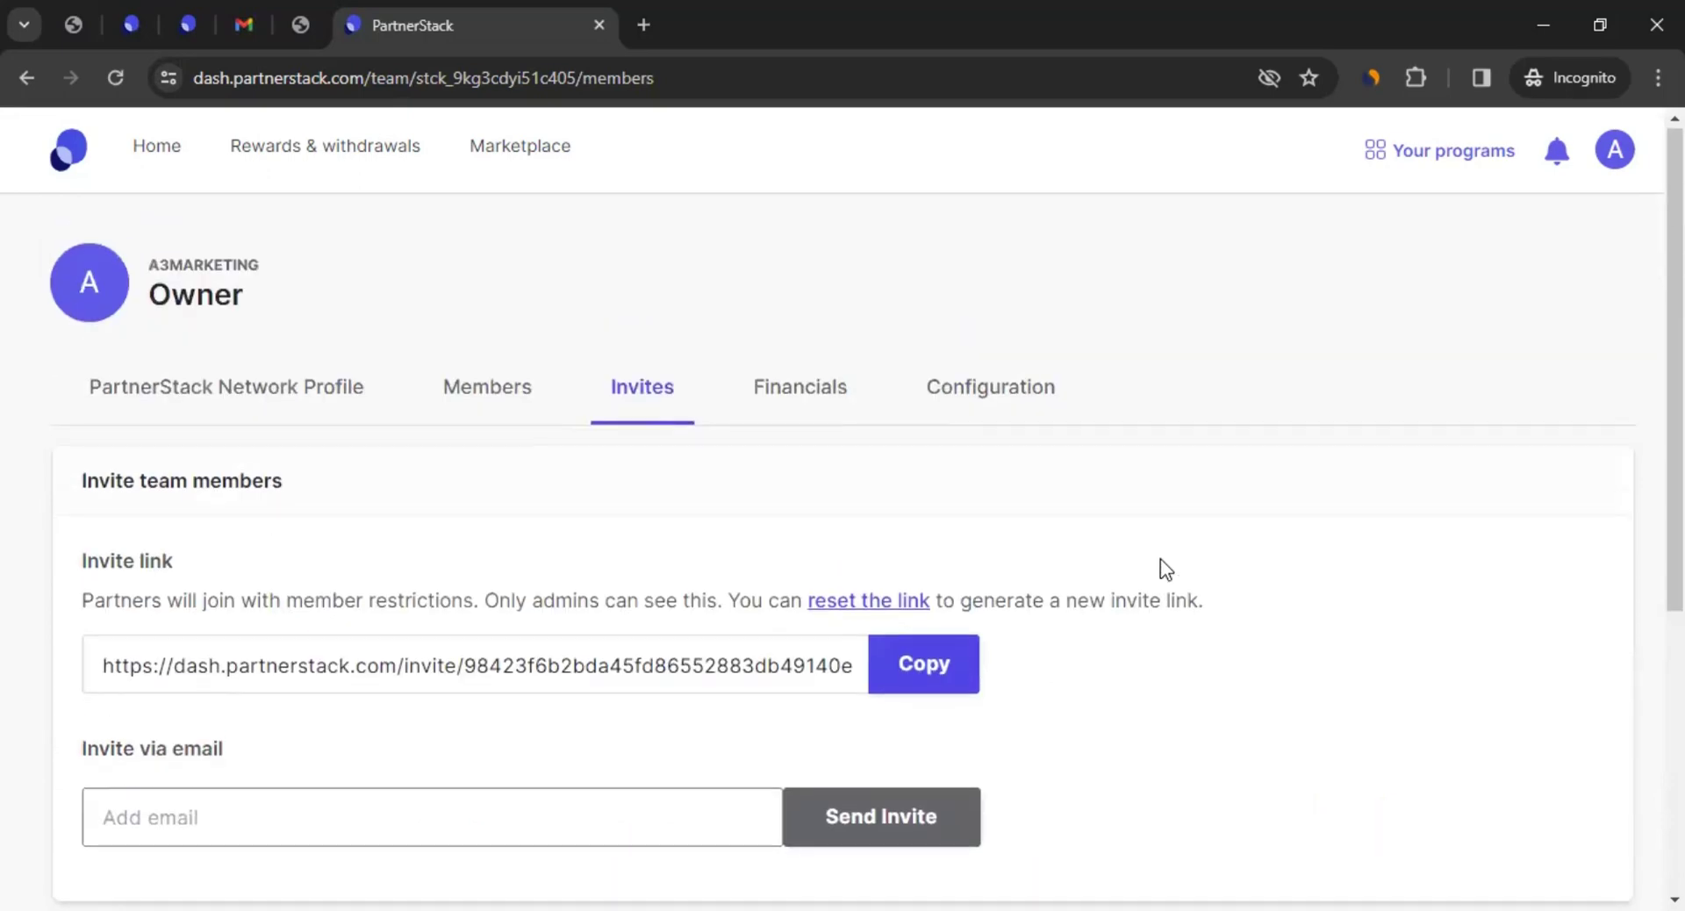
scroll(1159, 567, down, 5)
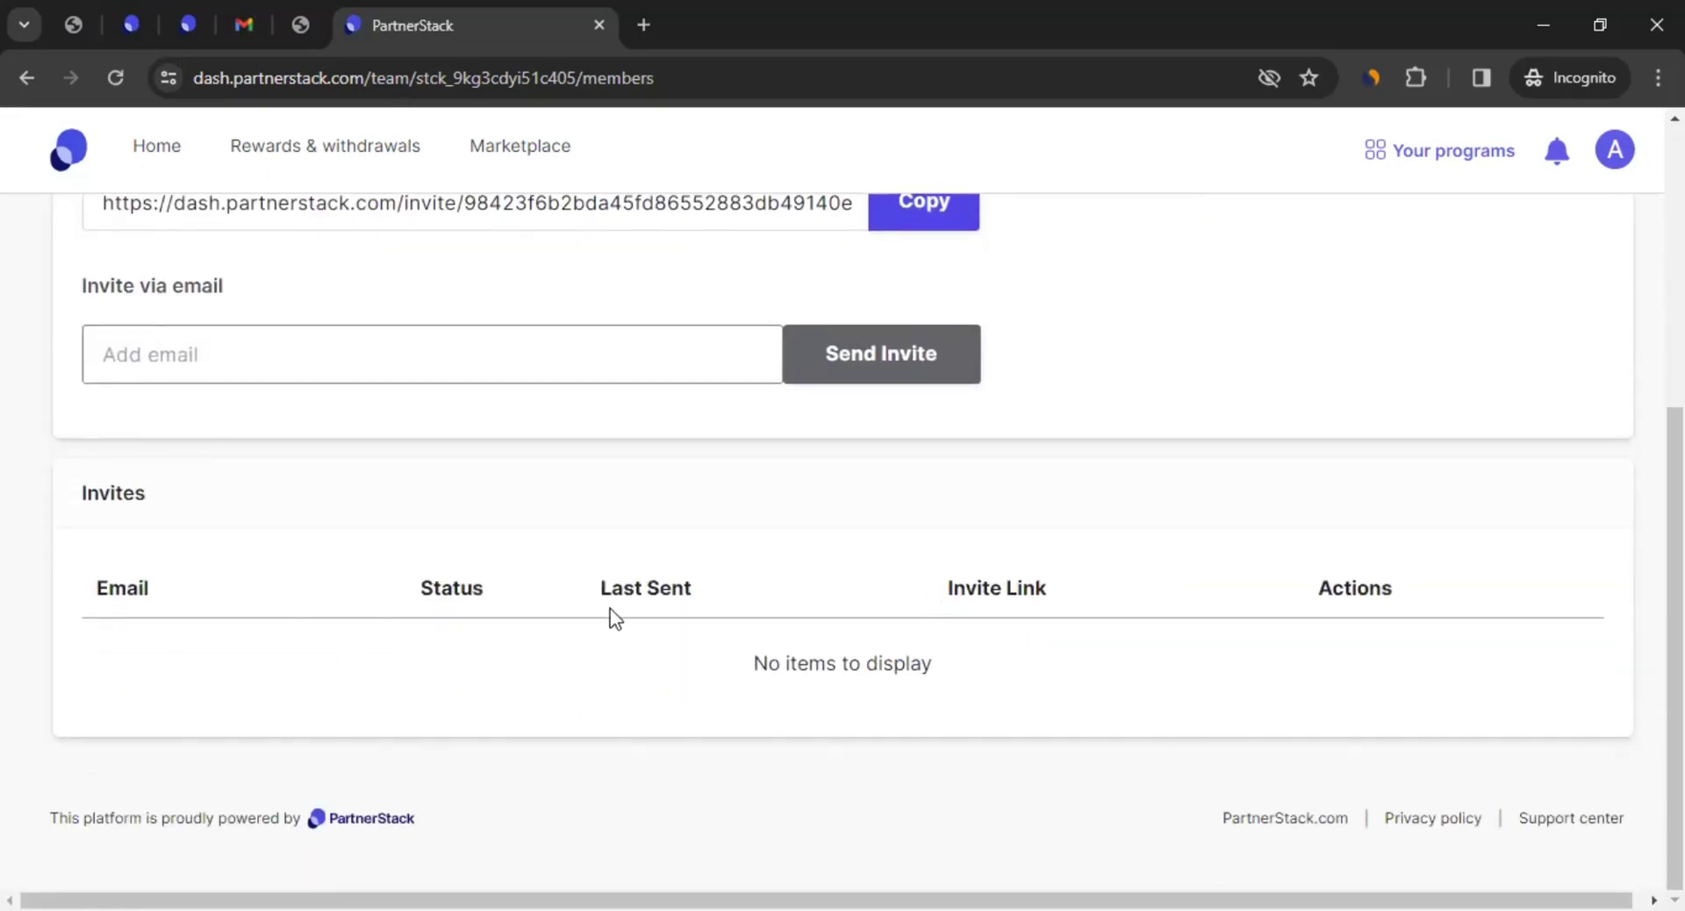
scroll(1345, 679, up, 5)
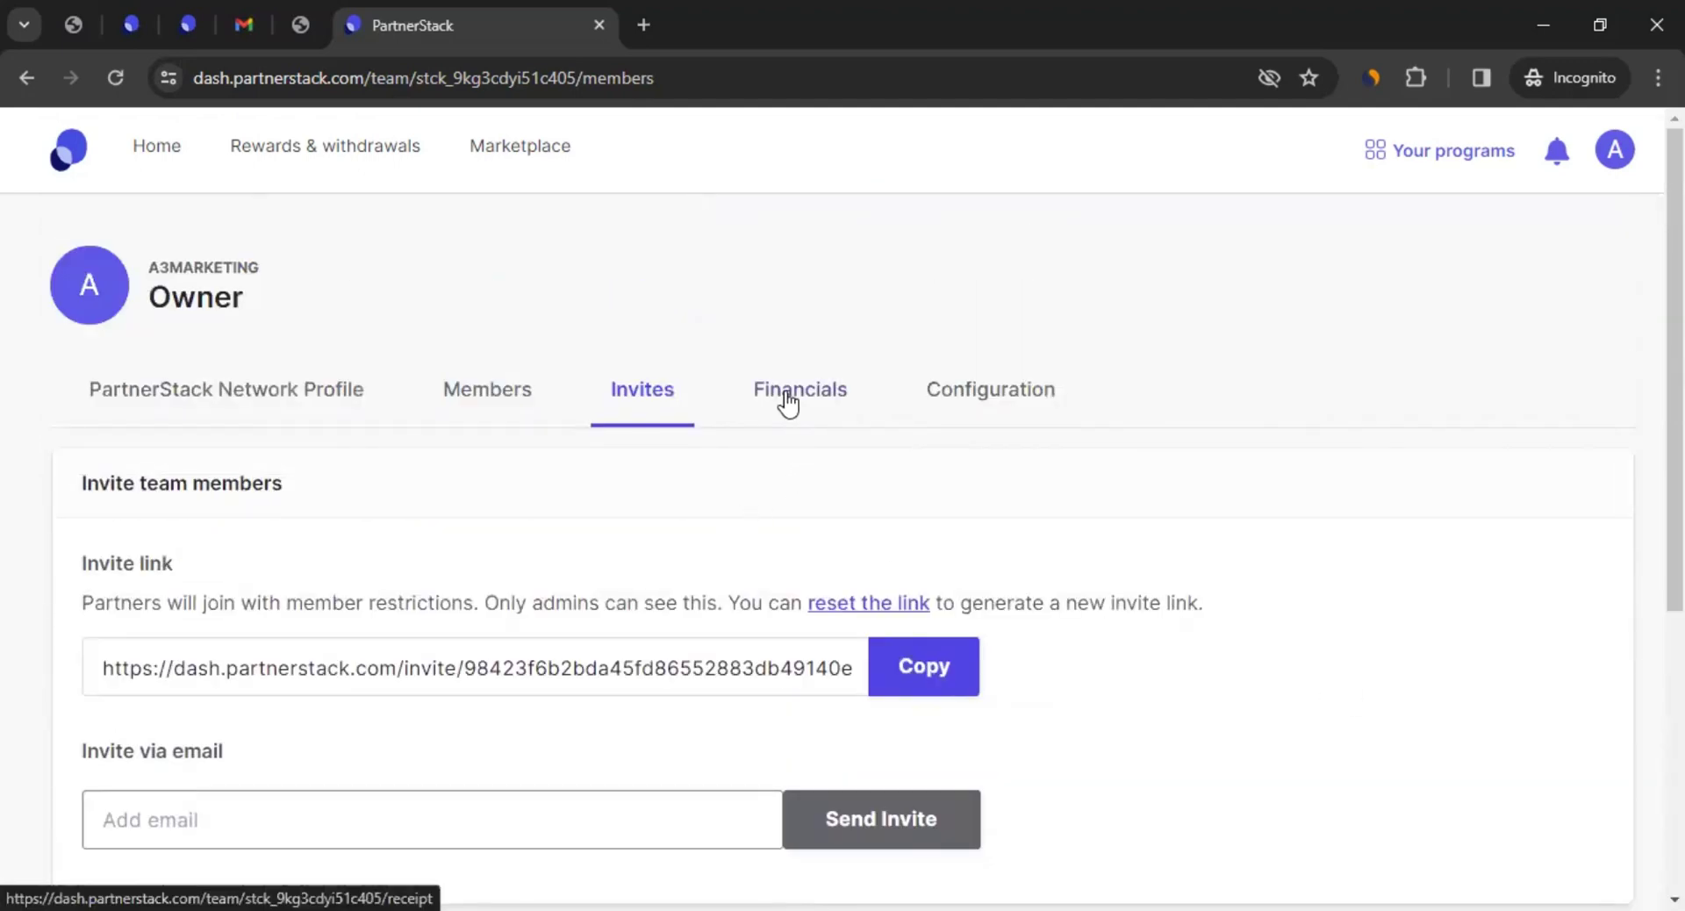
Step: Open the team's Financials receipt details and scroll through them
click(788, 396)
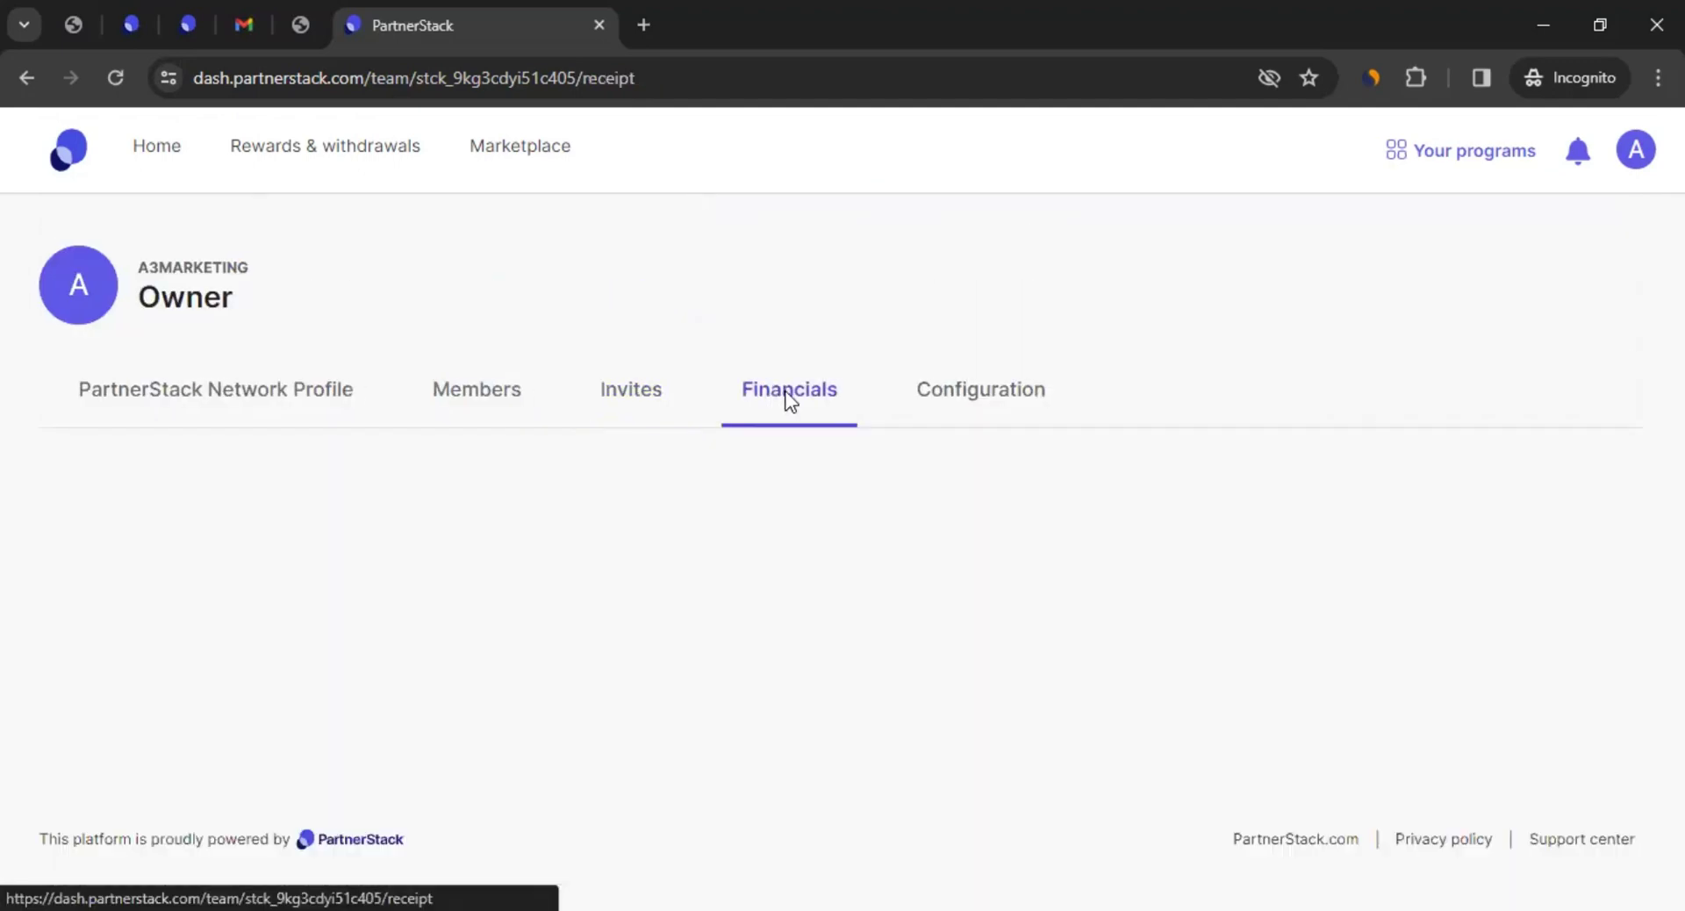
scroll(9, 614, down, 5)
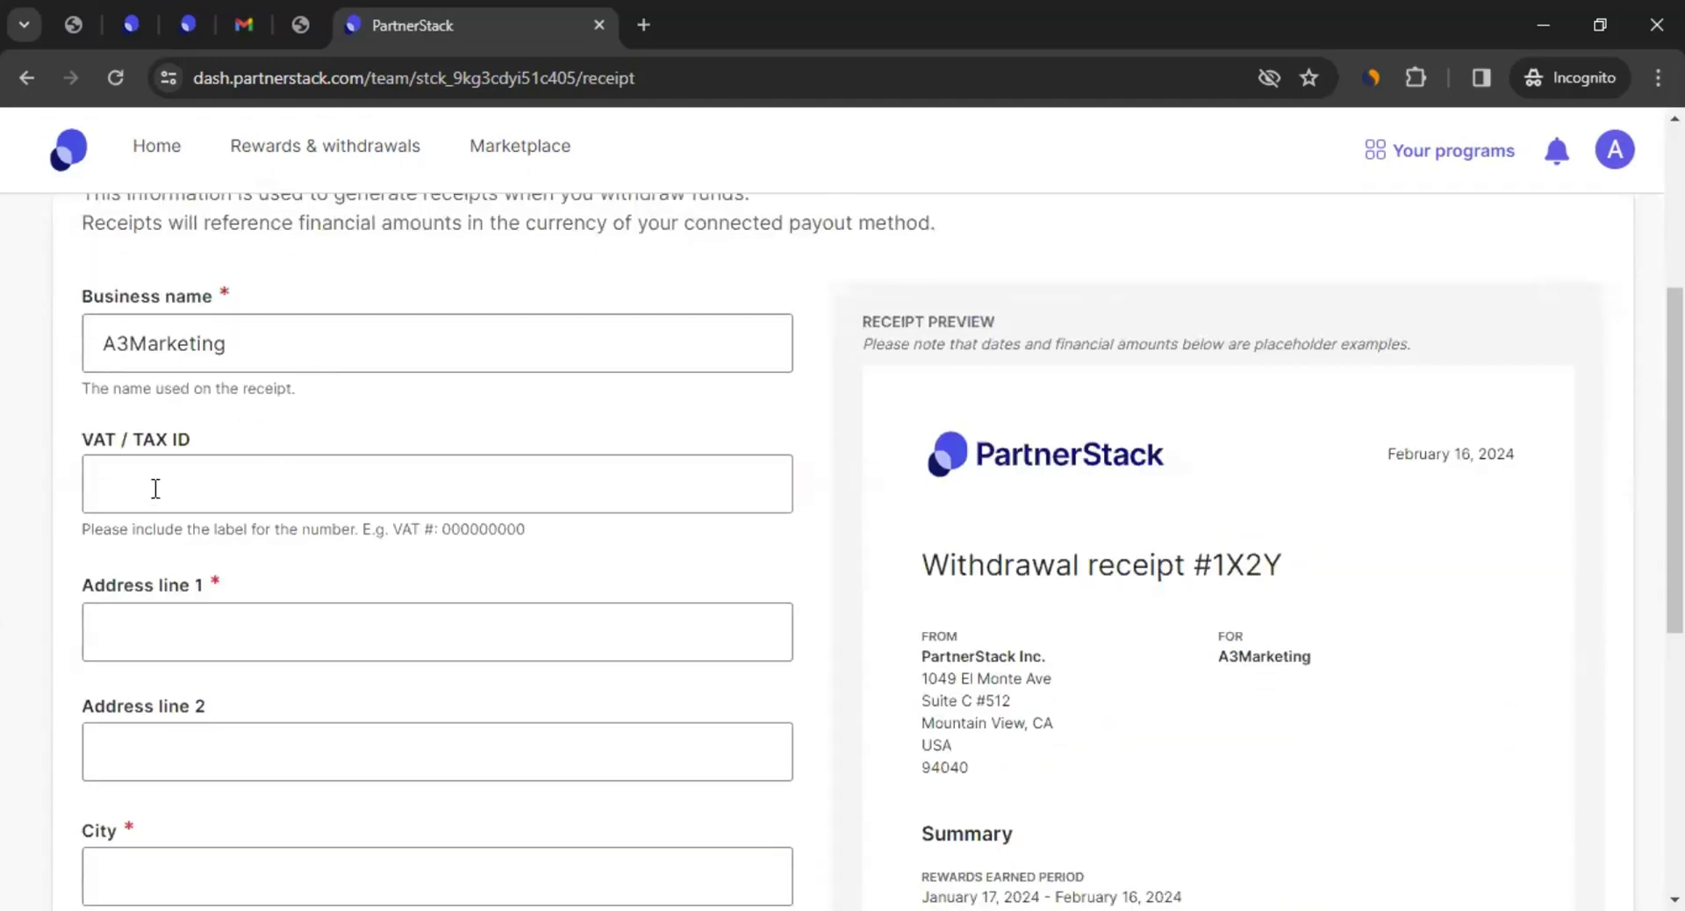
scroll(219, 562, down, 3)
scroll(699, 519, down, 3)
scroll(1035, 444, up, 7)
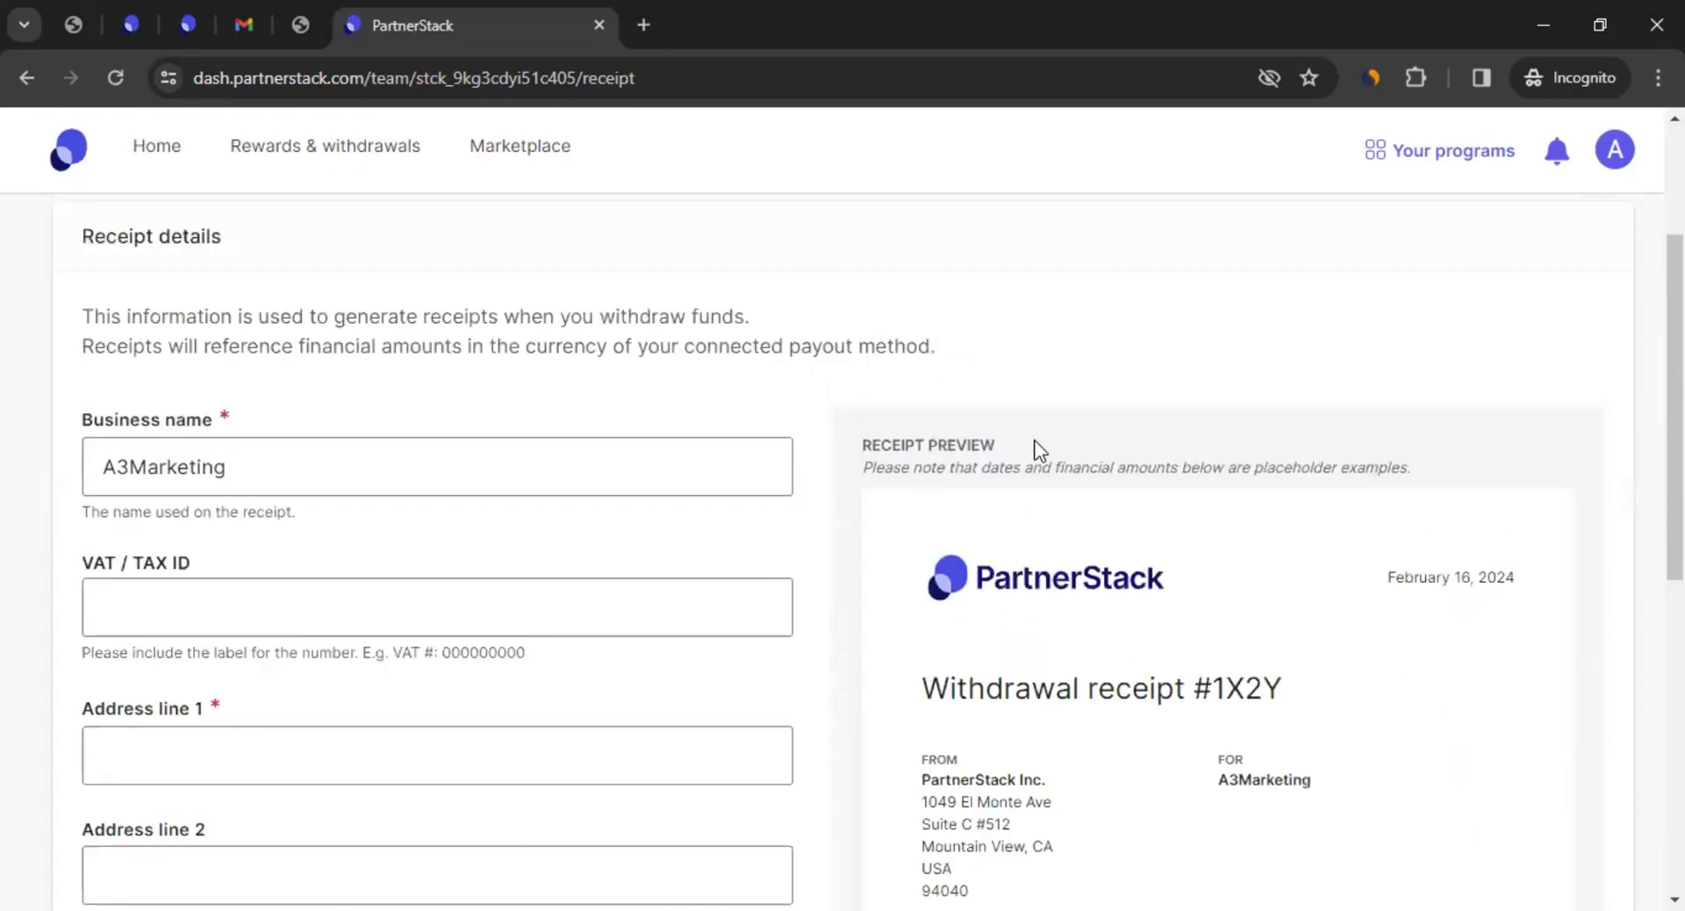
scroll(562, 601, down, 6)
scroll(263, 649, down, 3)
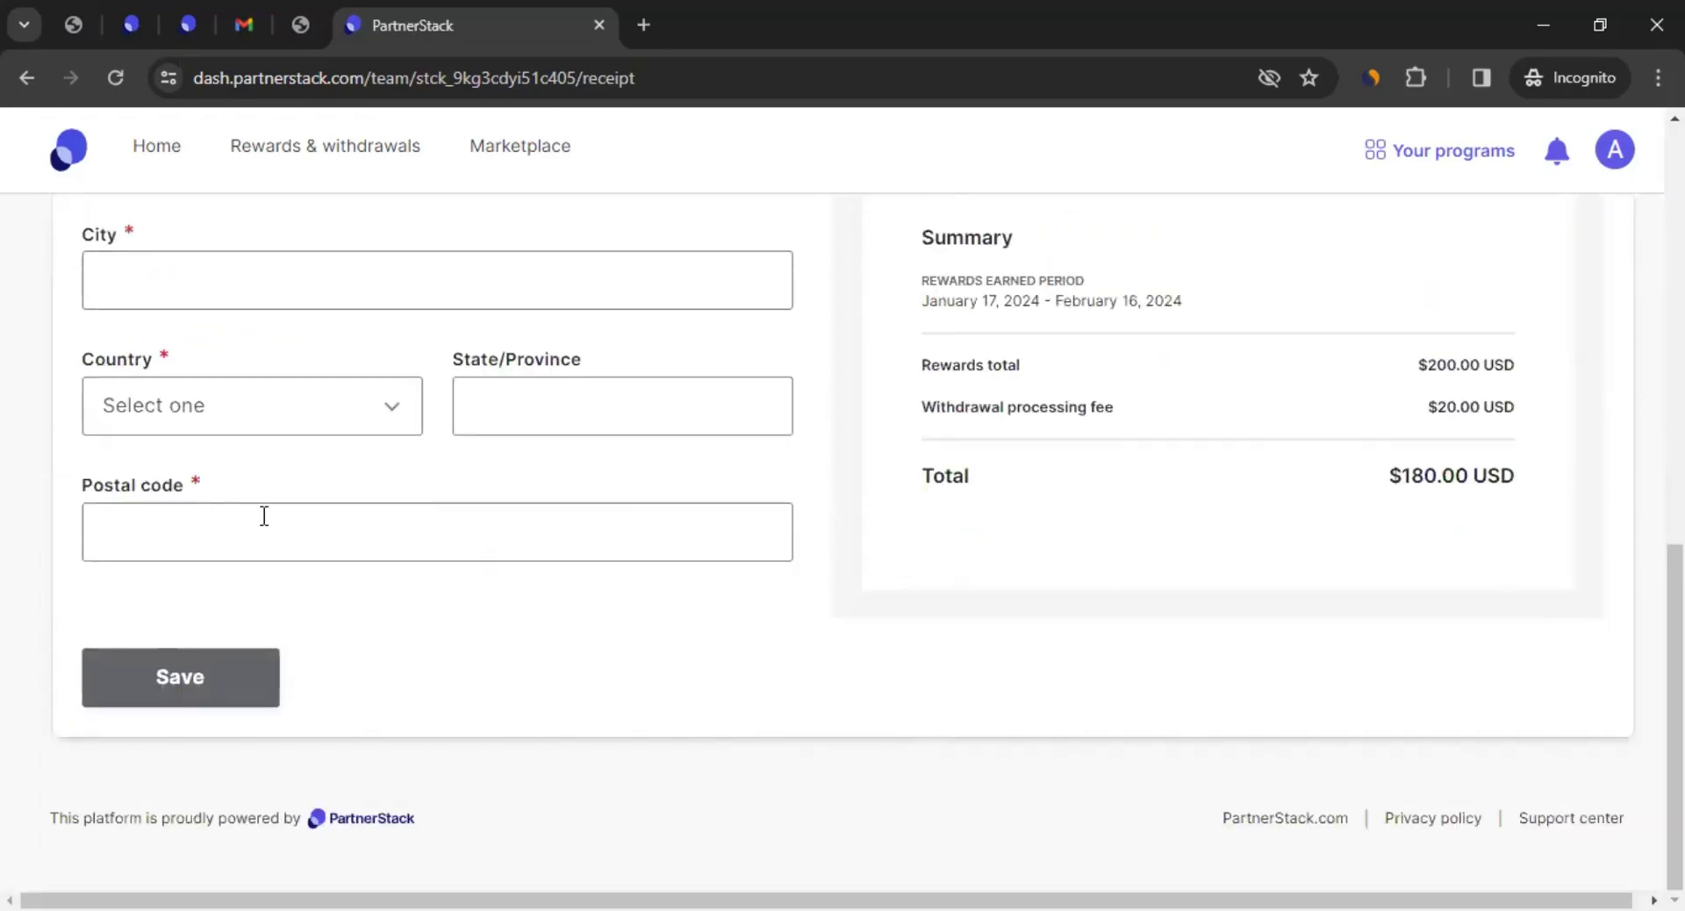
scroll(711, 597, up, 6)
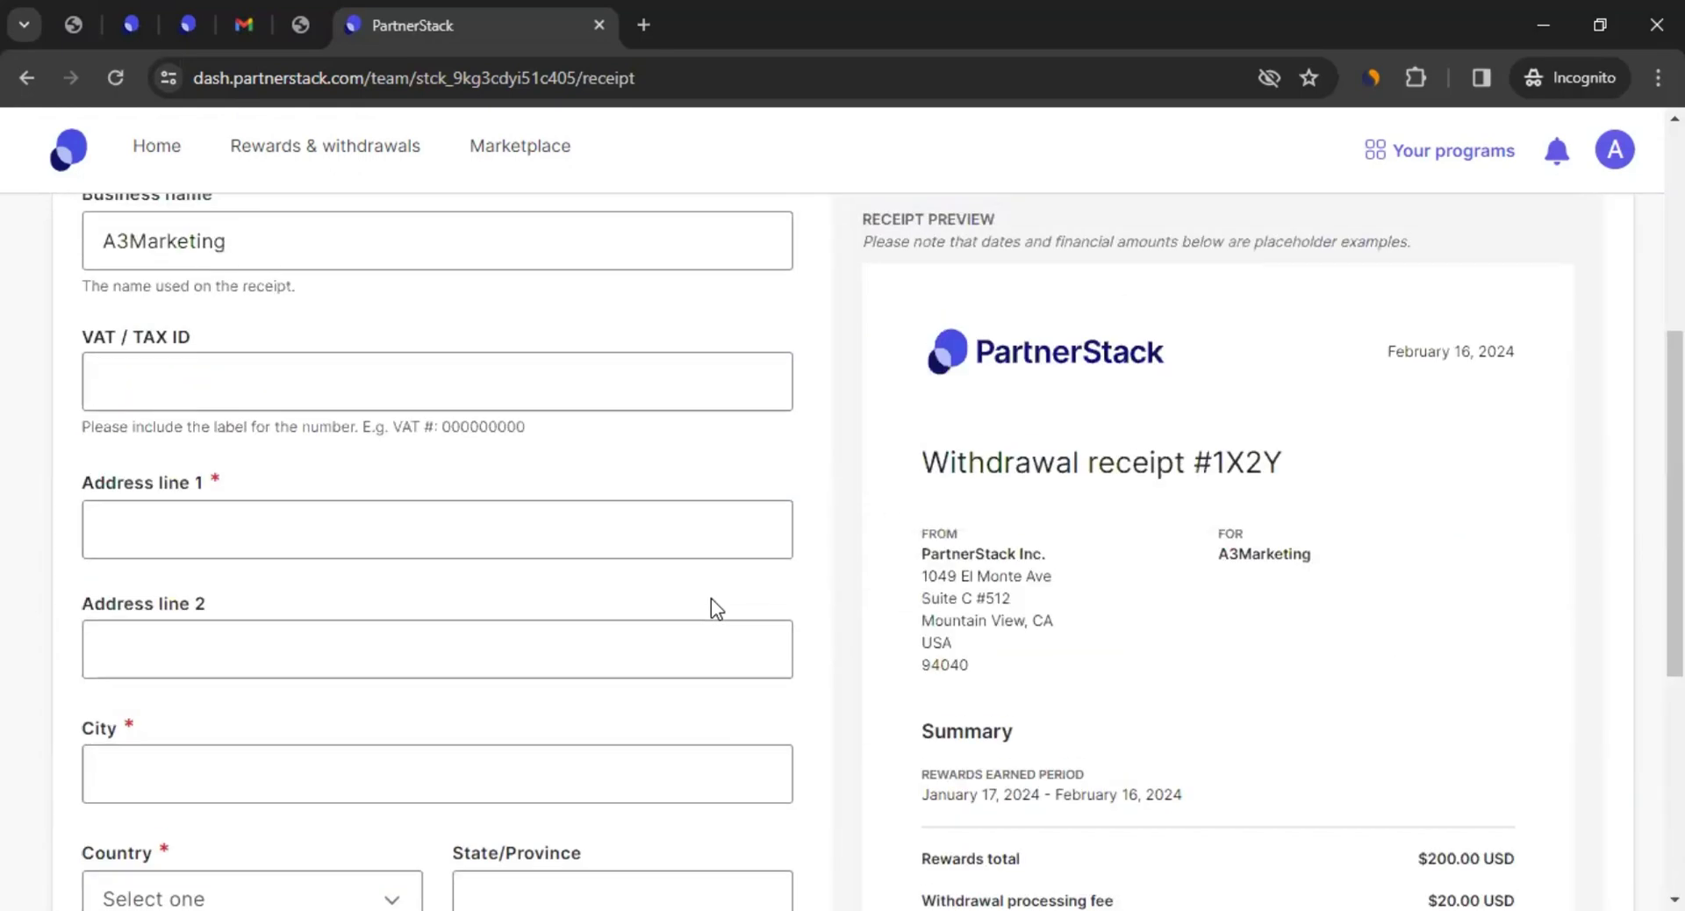
scroll(881, 595, up, 2)
scroll(881, 597, up, 1)
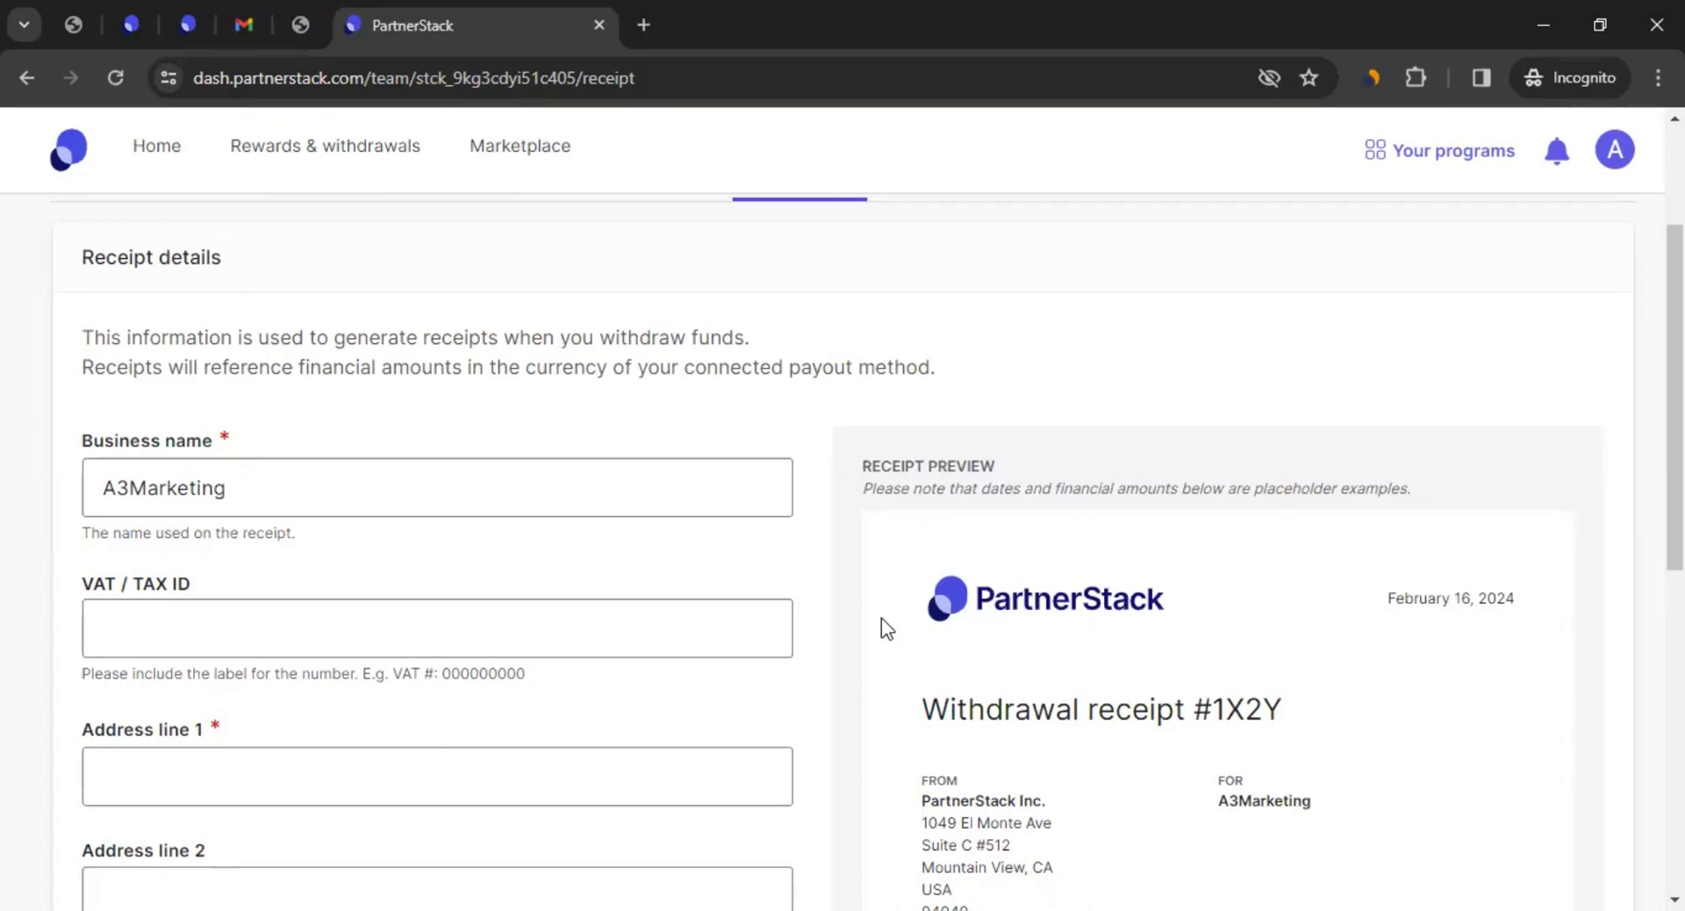
Step: Review the receipt preview's PartnerStack address and $200.00 rewards total, then return to the top
scroll(918, 693, down, 3)
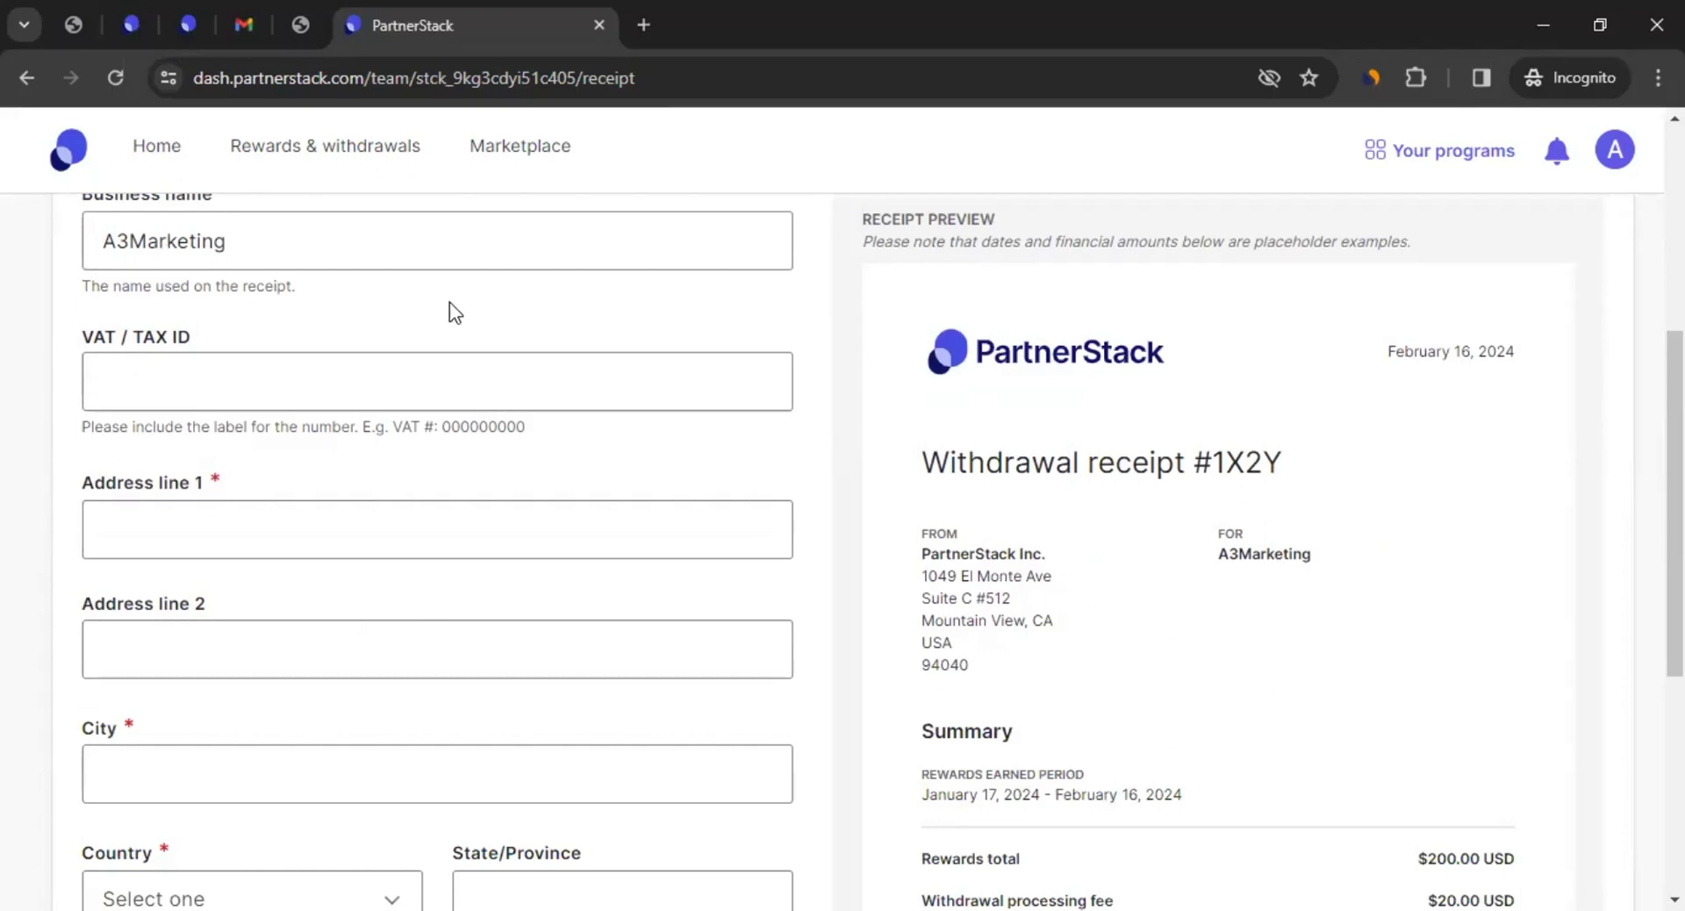
scroll(1334, 656, down, 3)
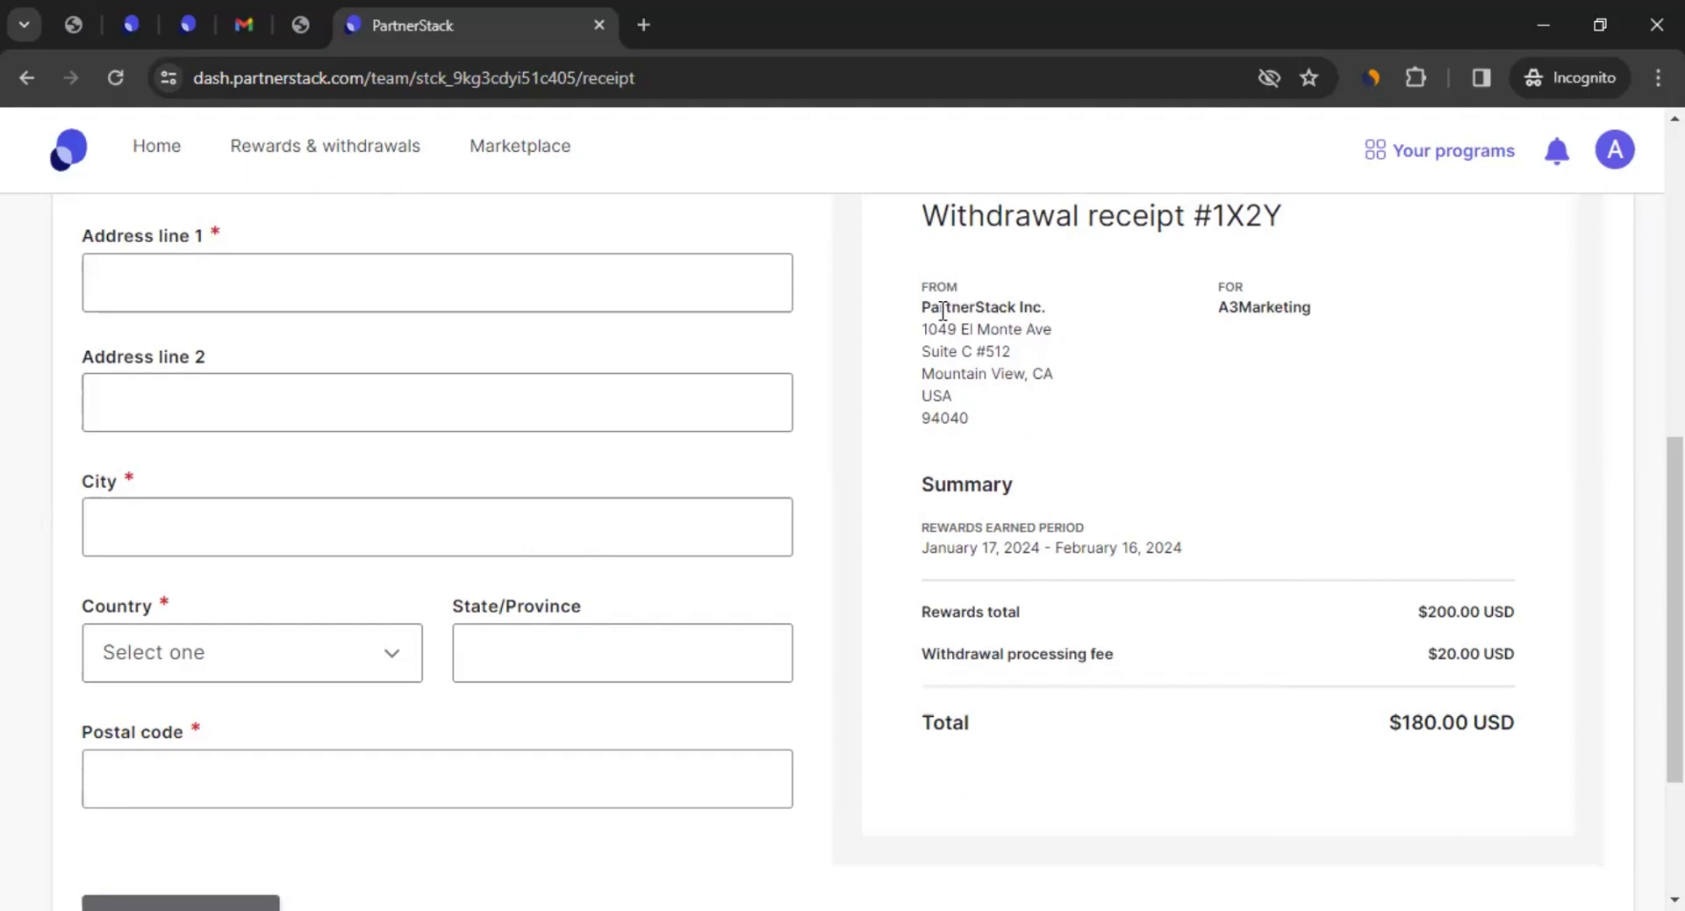
drag(931, 307, 1002, 408)
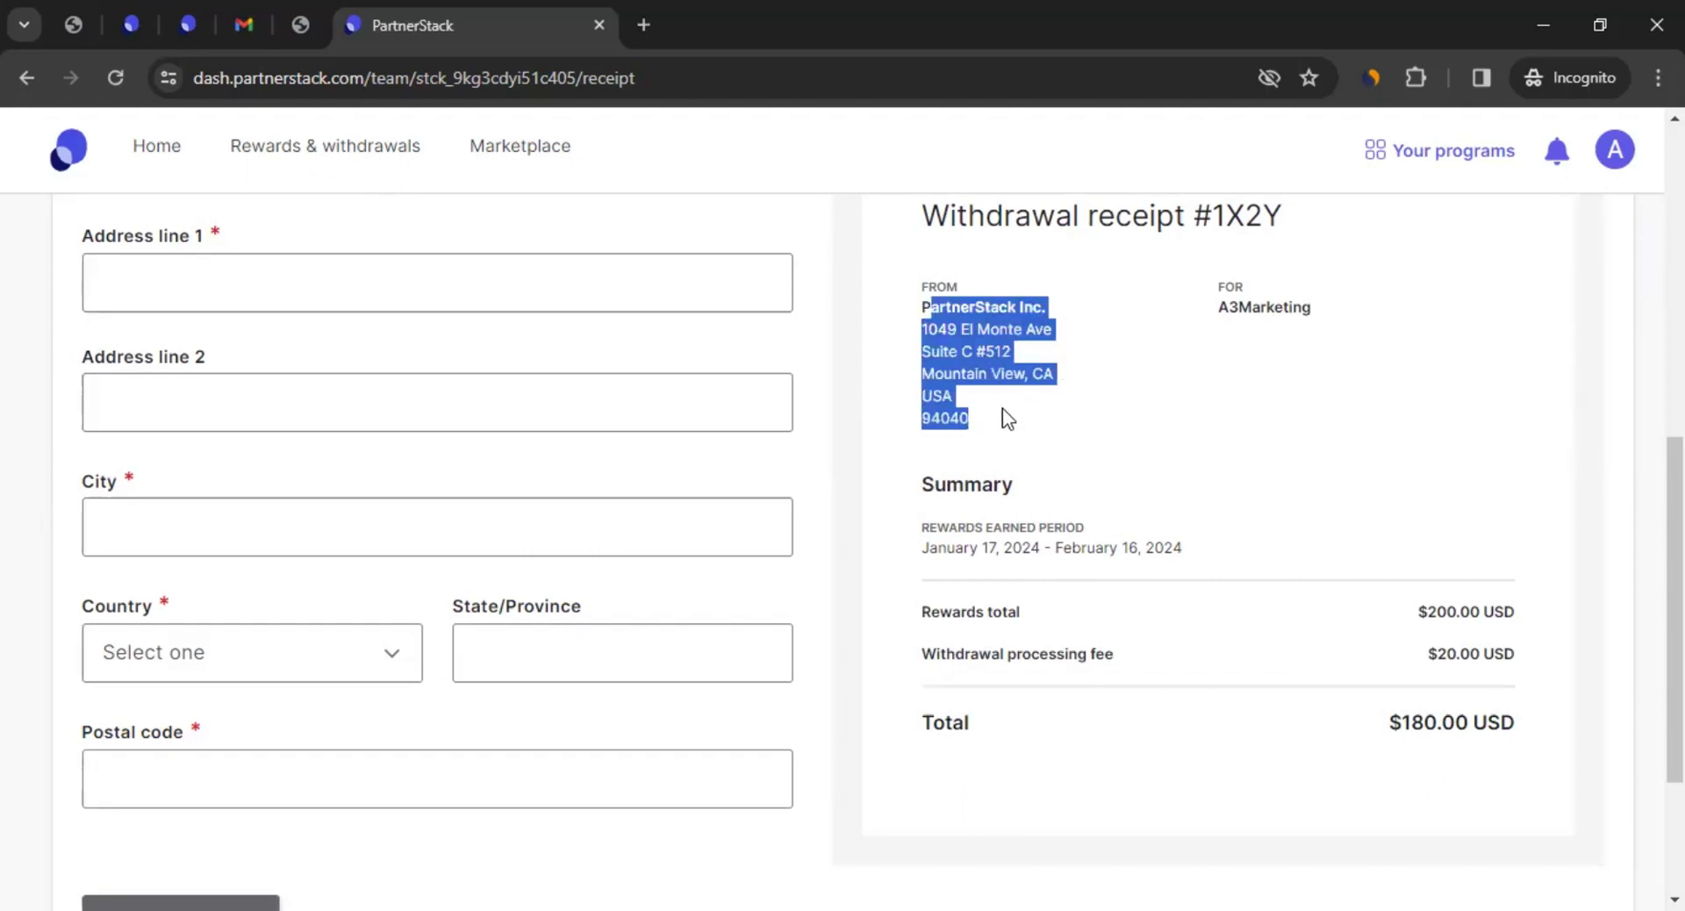
click(1002, 408)
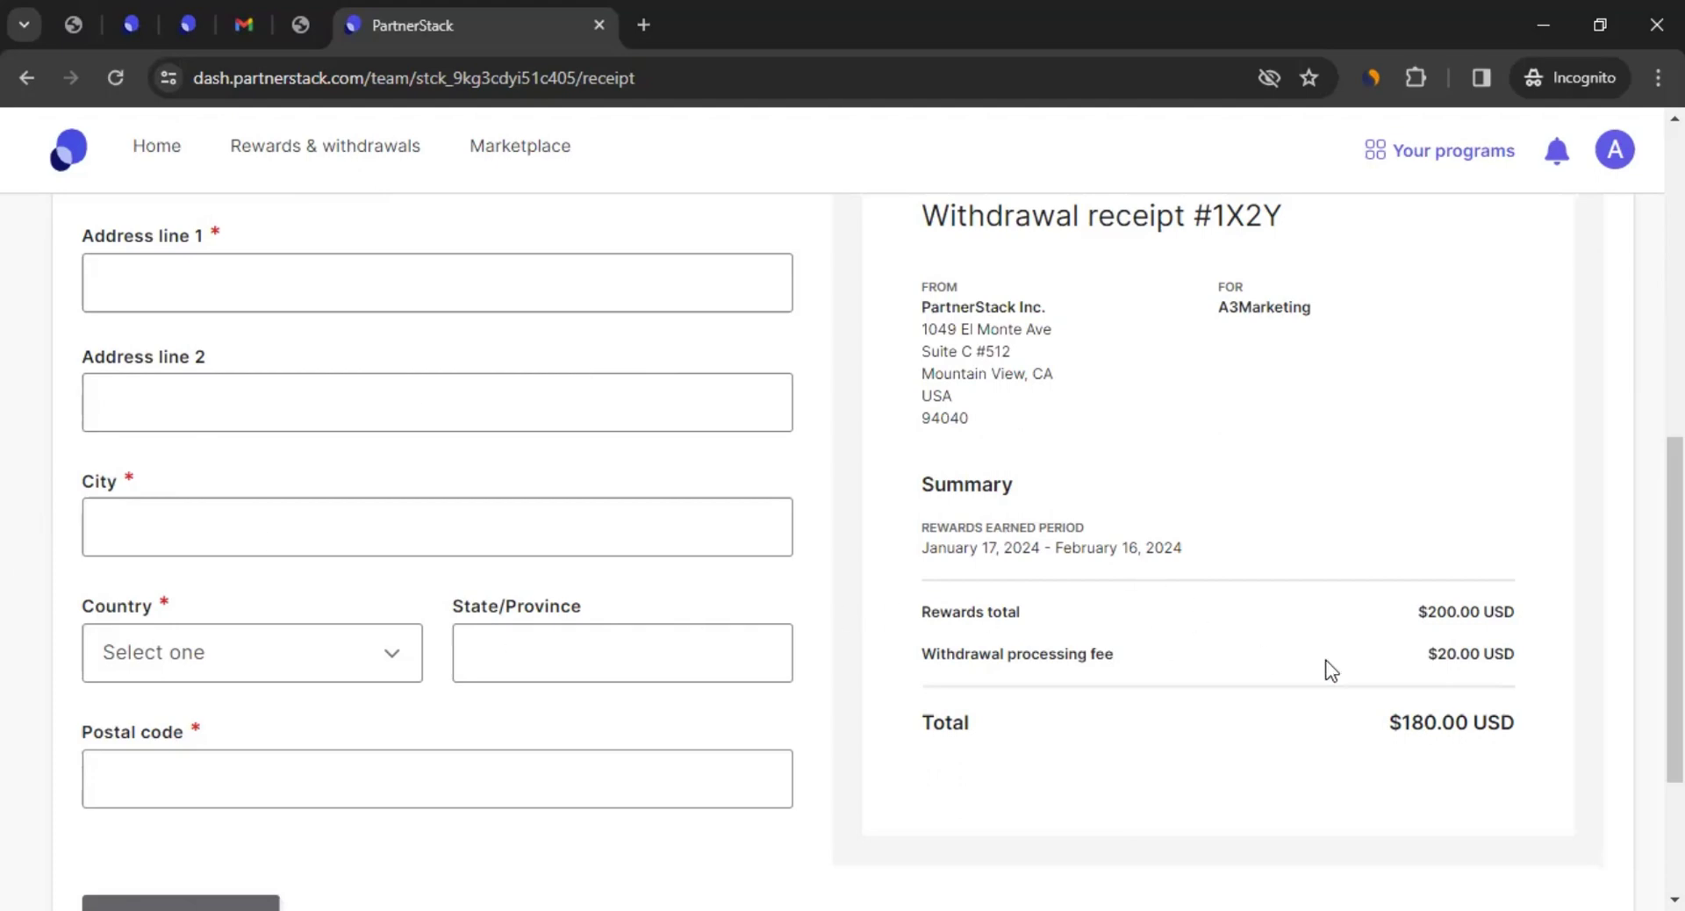
double_click(1440, 612)
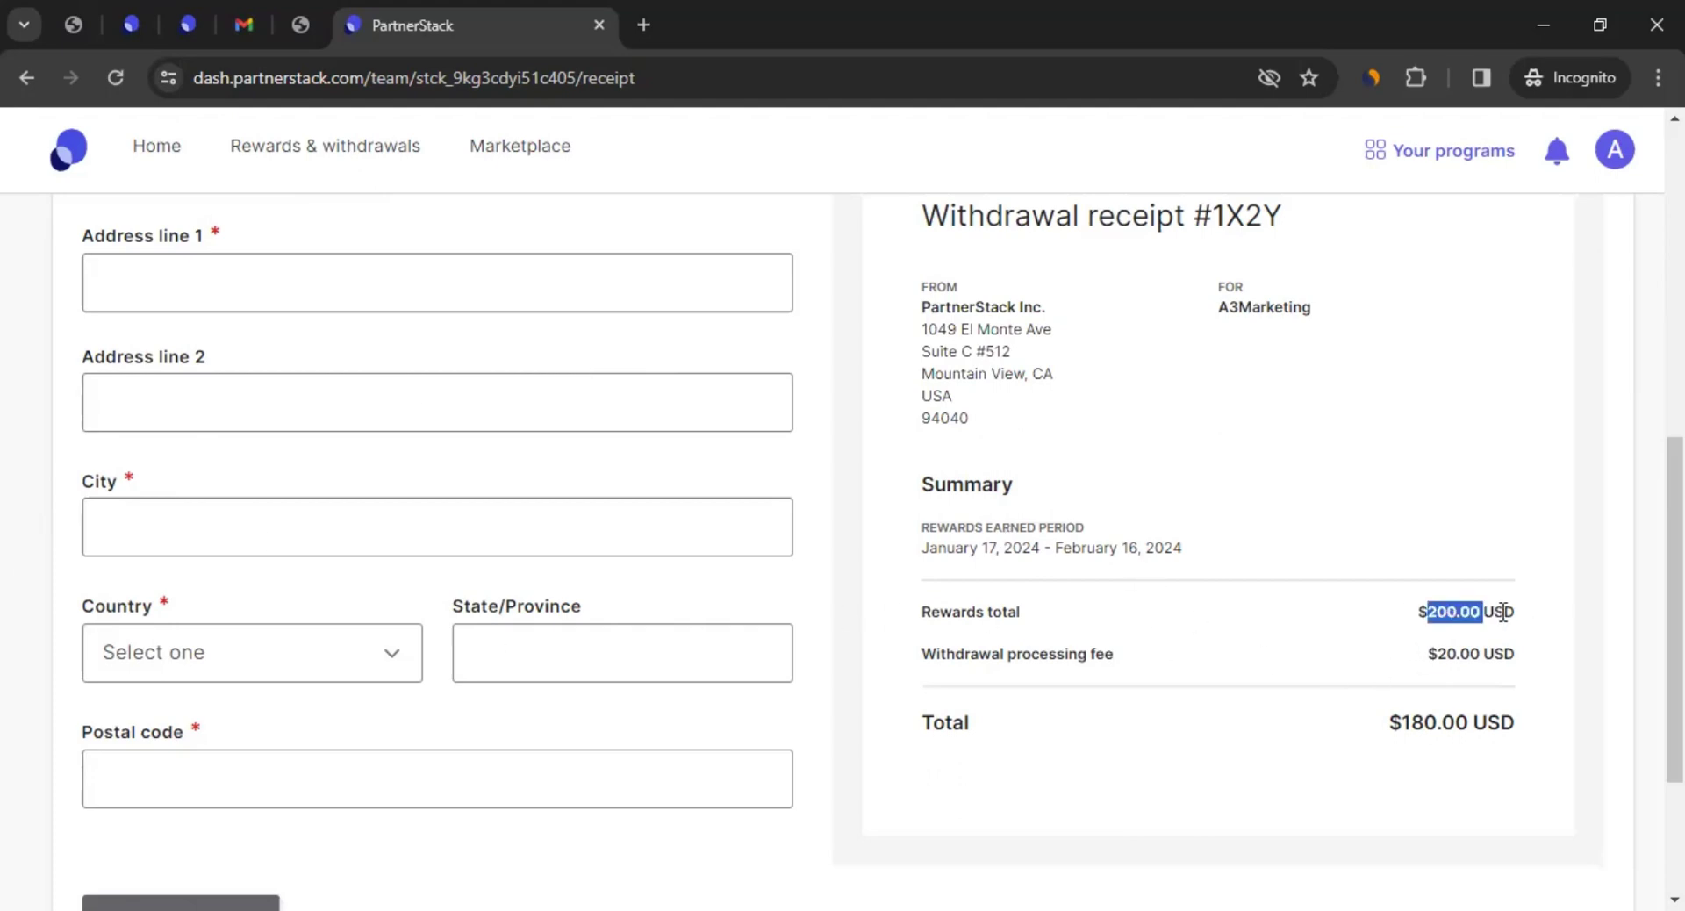
triple_click(1503, 612)
click(1115, 649)
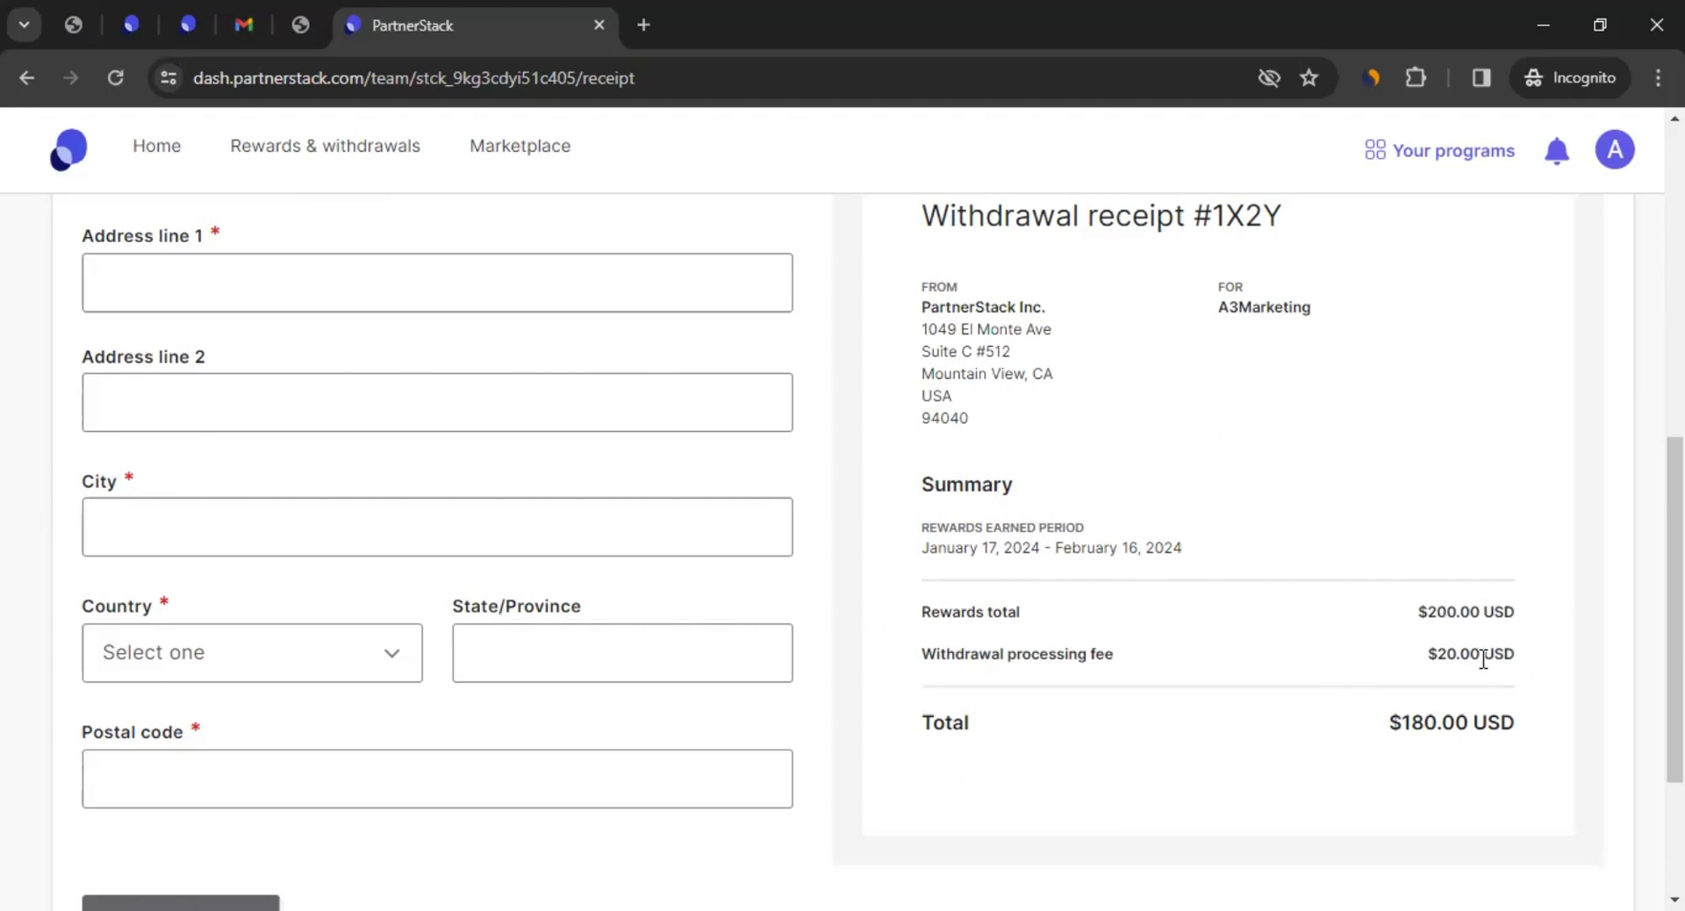
scroll(1404, 702, down, 1)
scroll(1369, 692, up, 3)
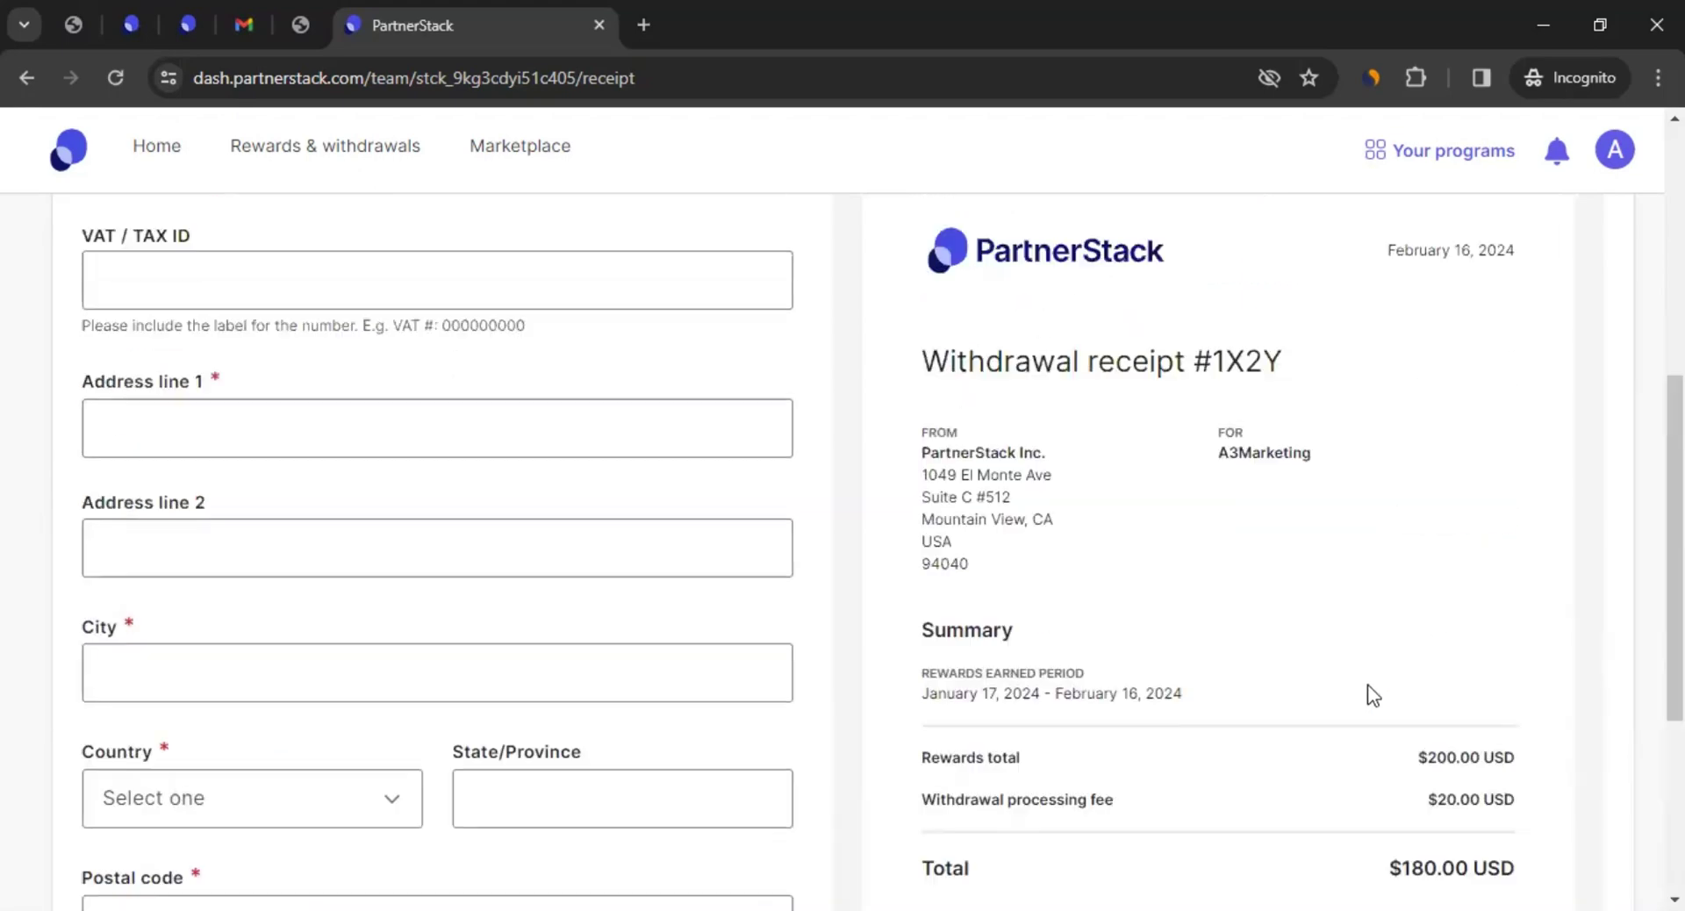
scroll(1369, 689, up, 6)
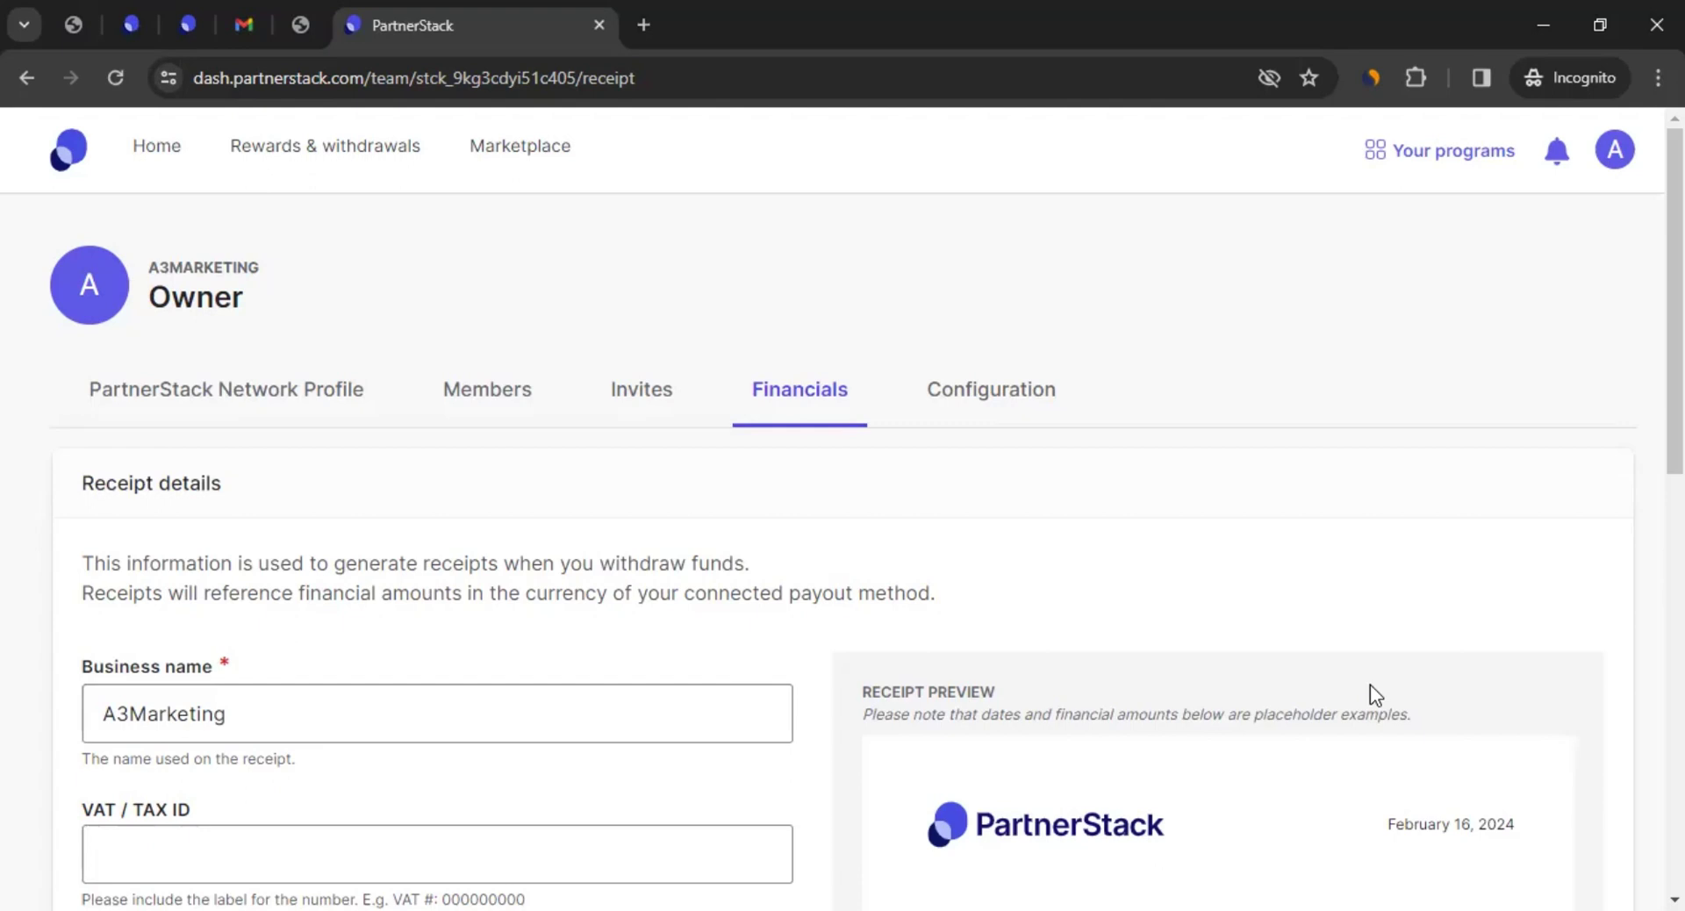
Step: On the Configuration page, enable emails when a teammate joins and save the change
click(985, 405)
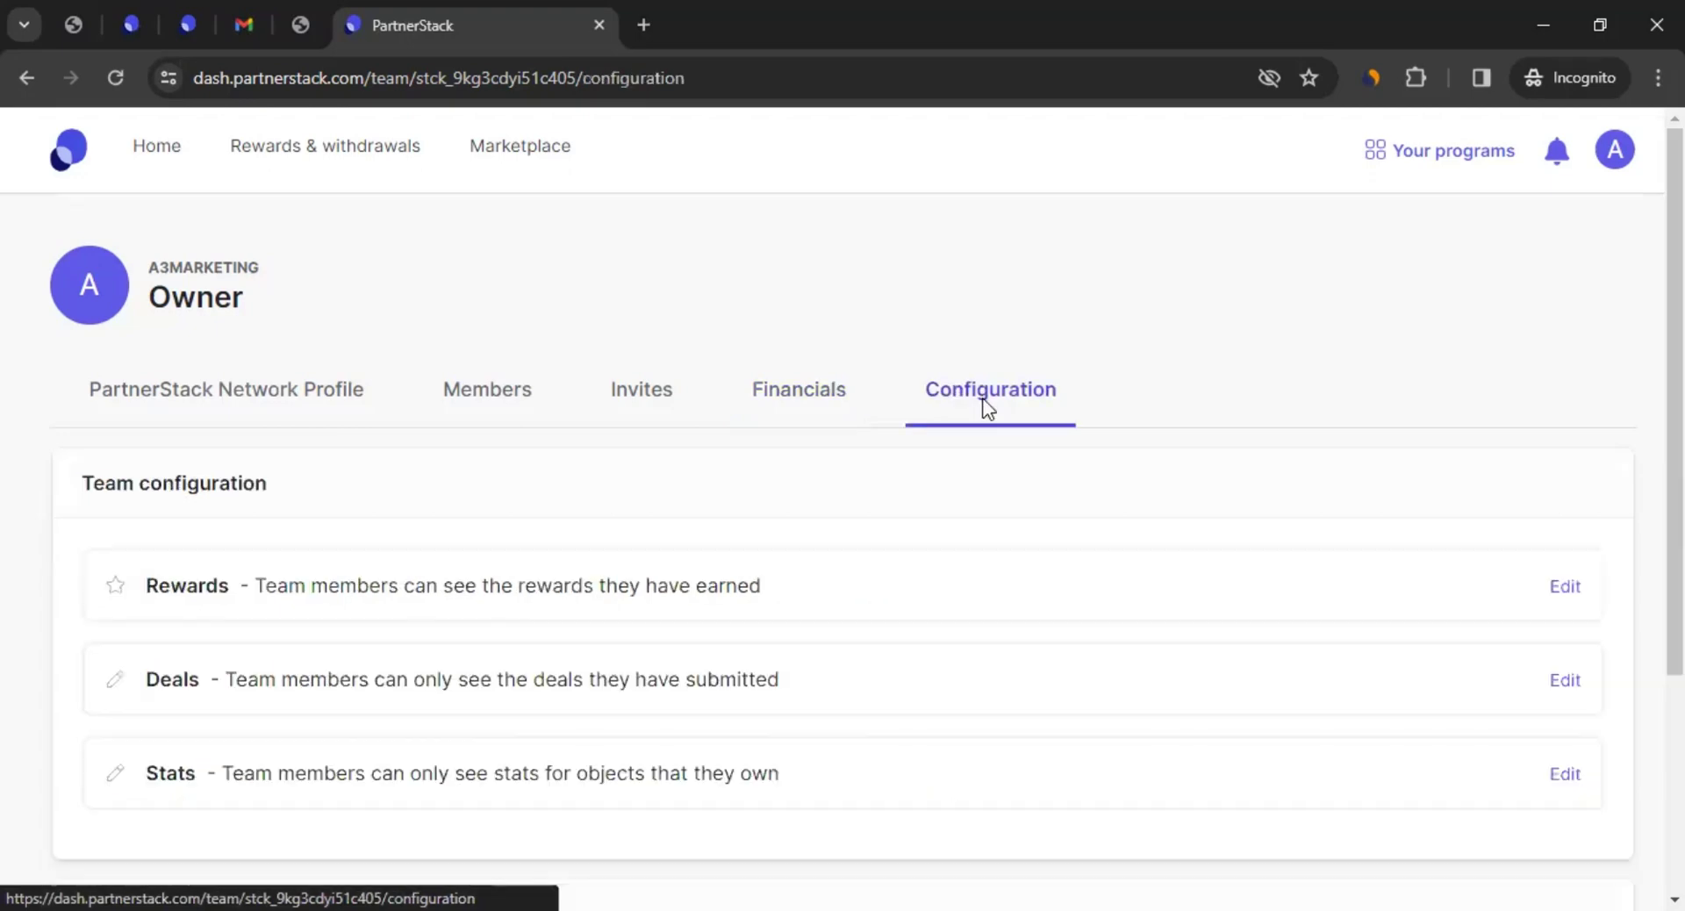
scroll(9, 482, down, 1)
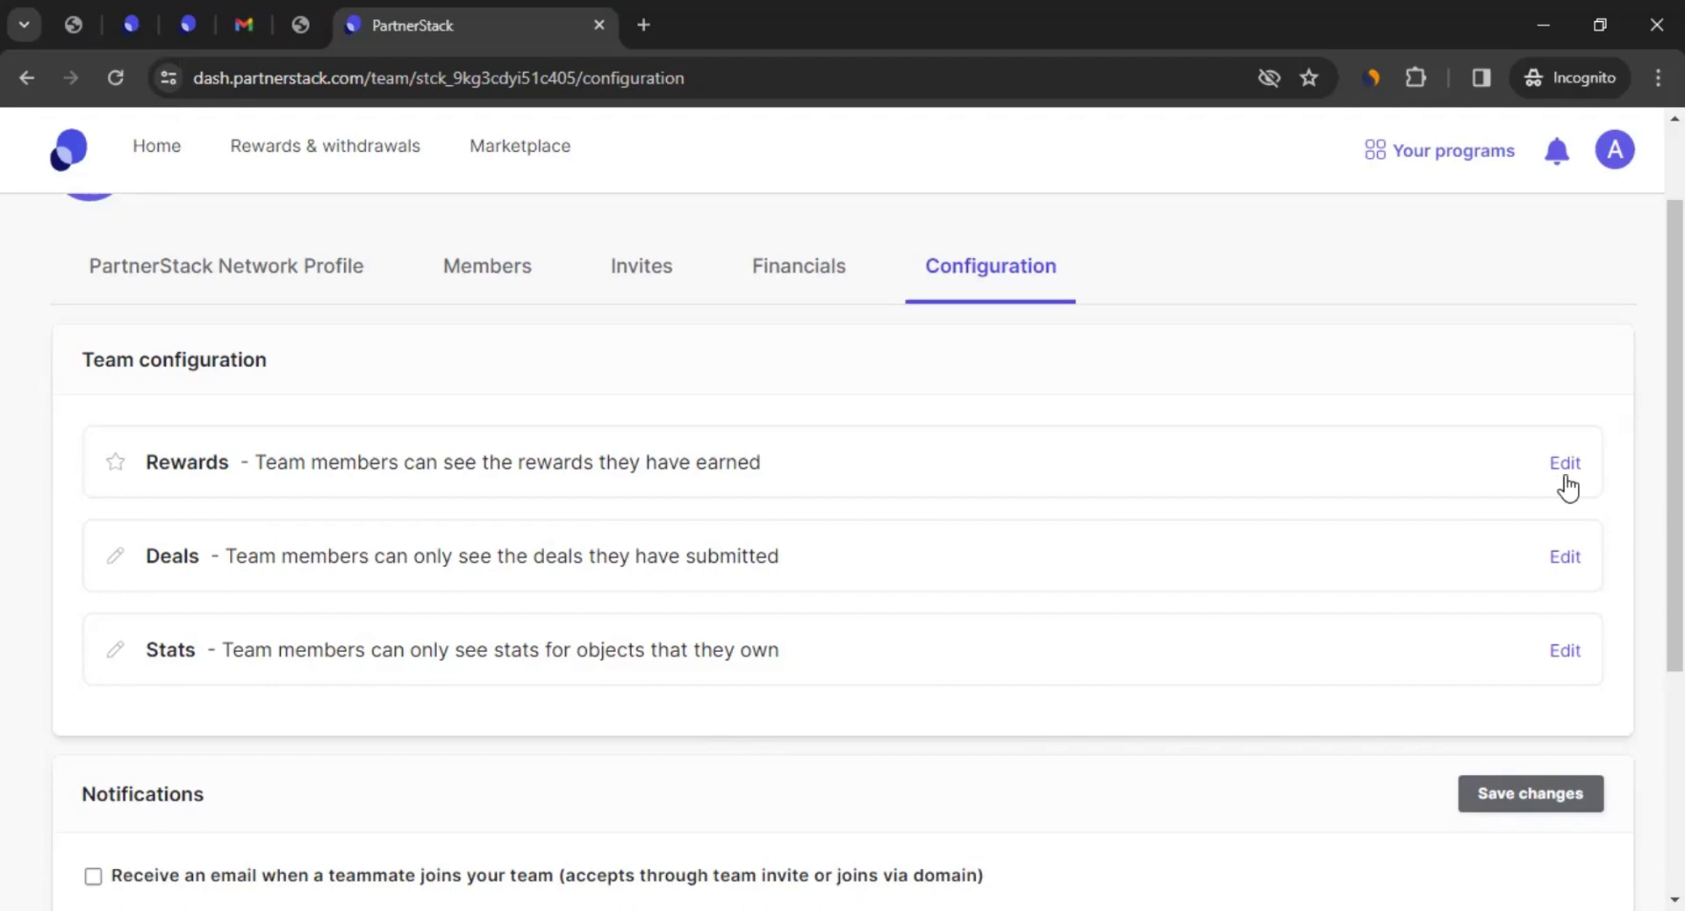
click(1563, 468)
scroll(430, 613, down, 4)
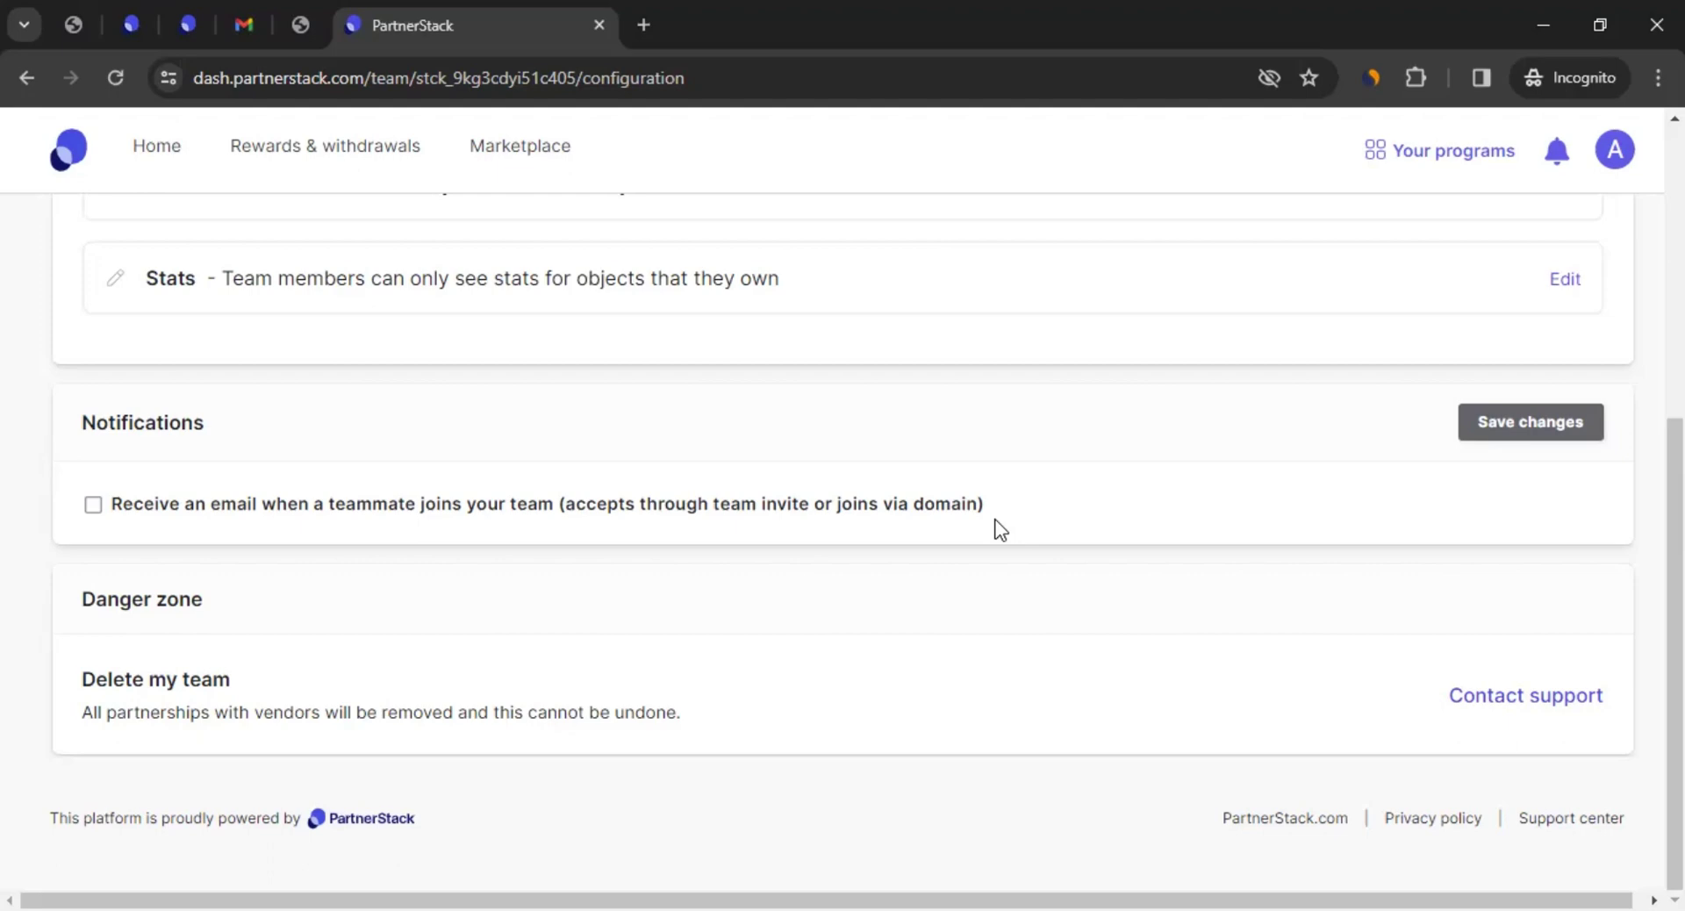
click(92, 507)
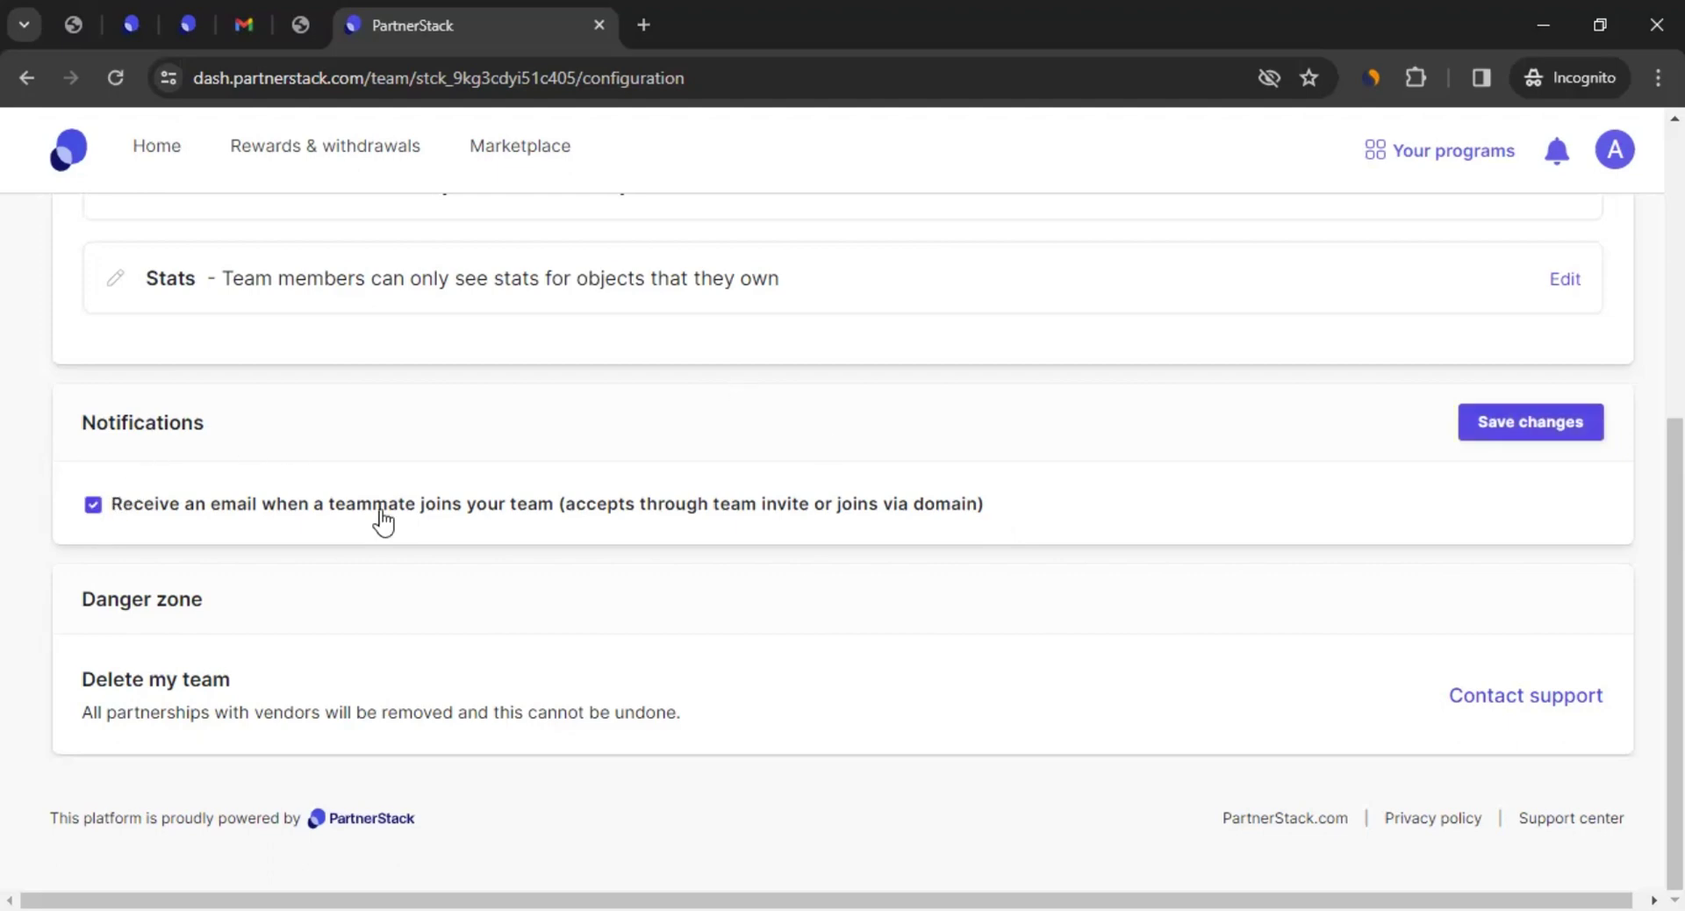
click(1550, 423)
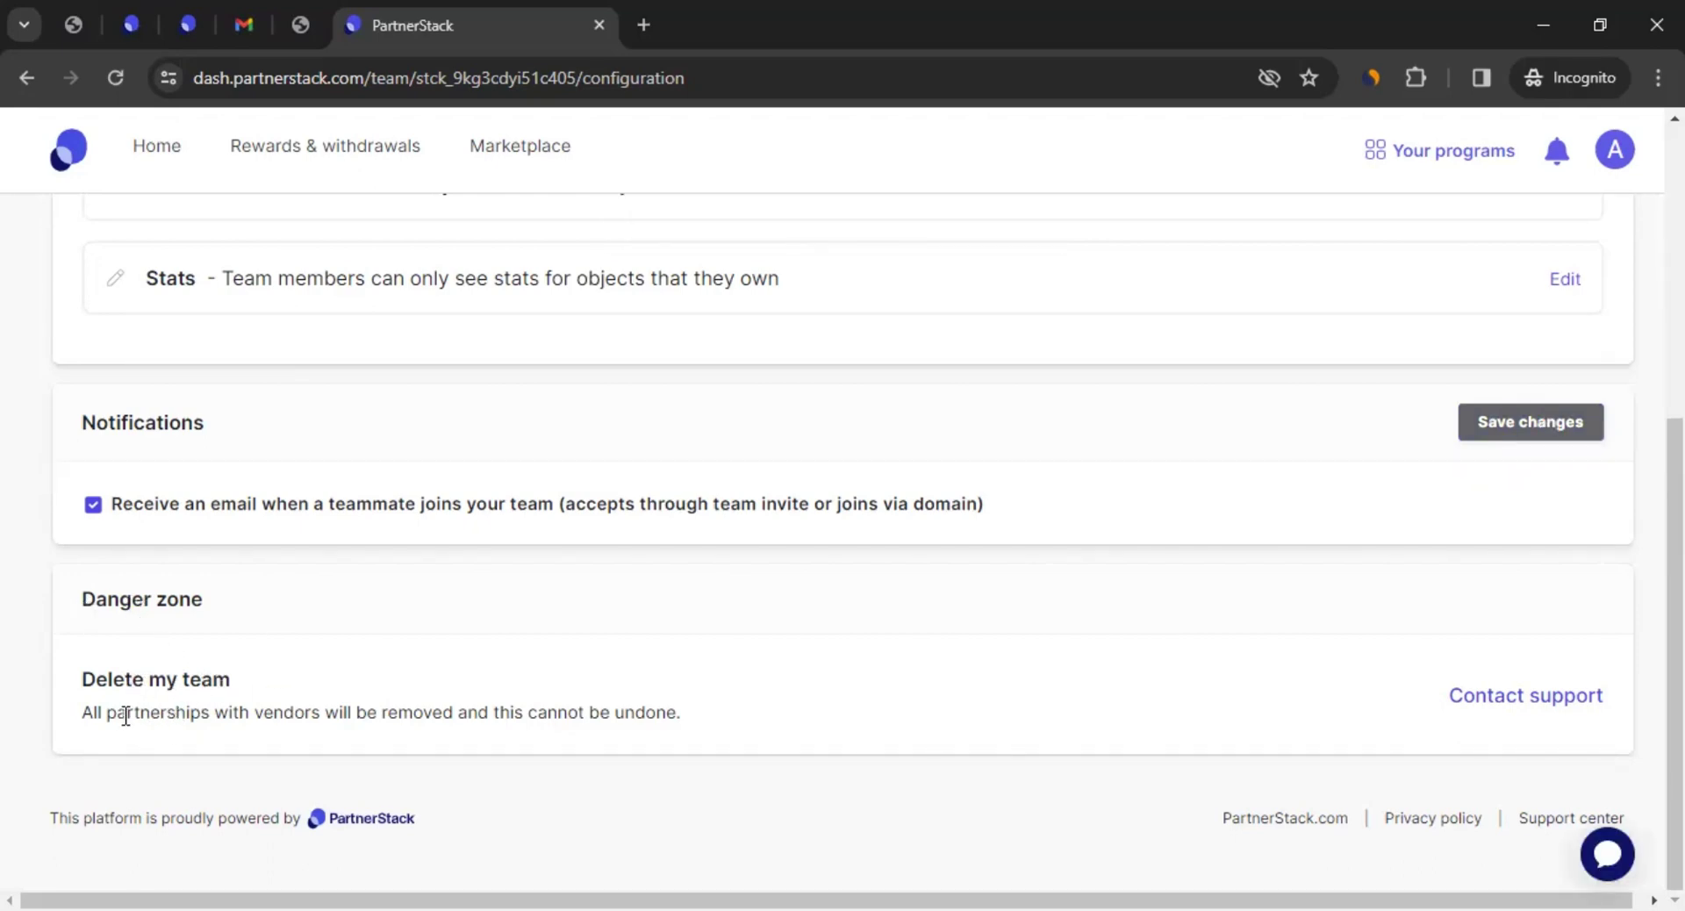
Step: Read the Danger zone warning about deleting the team, then scroll back up
drag(116, 712, 719, 722)
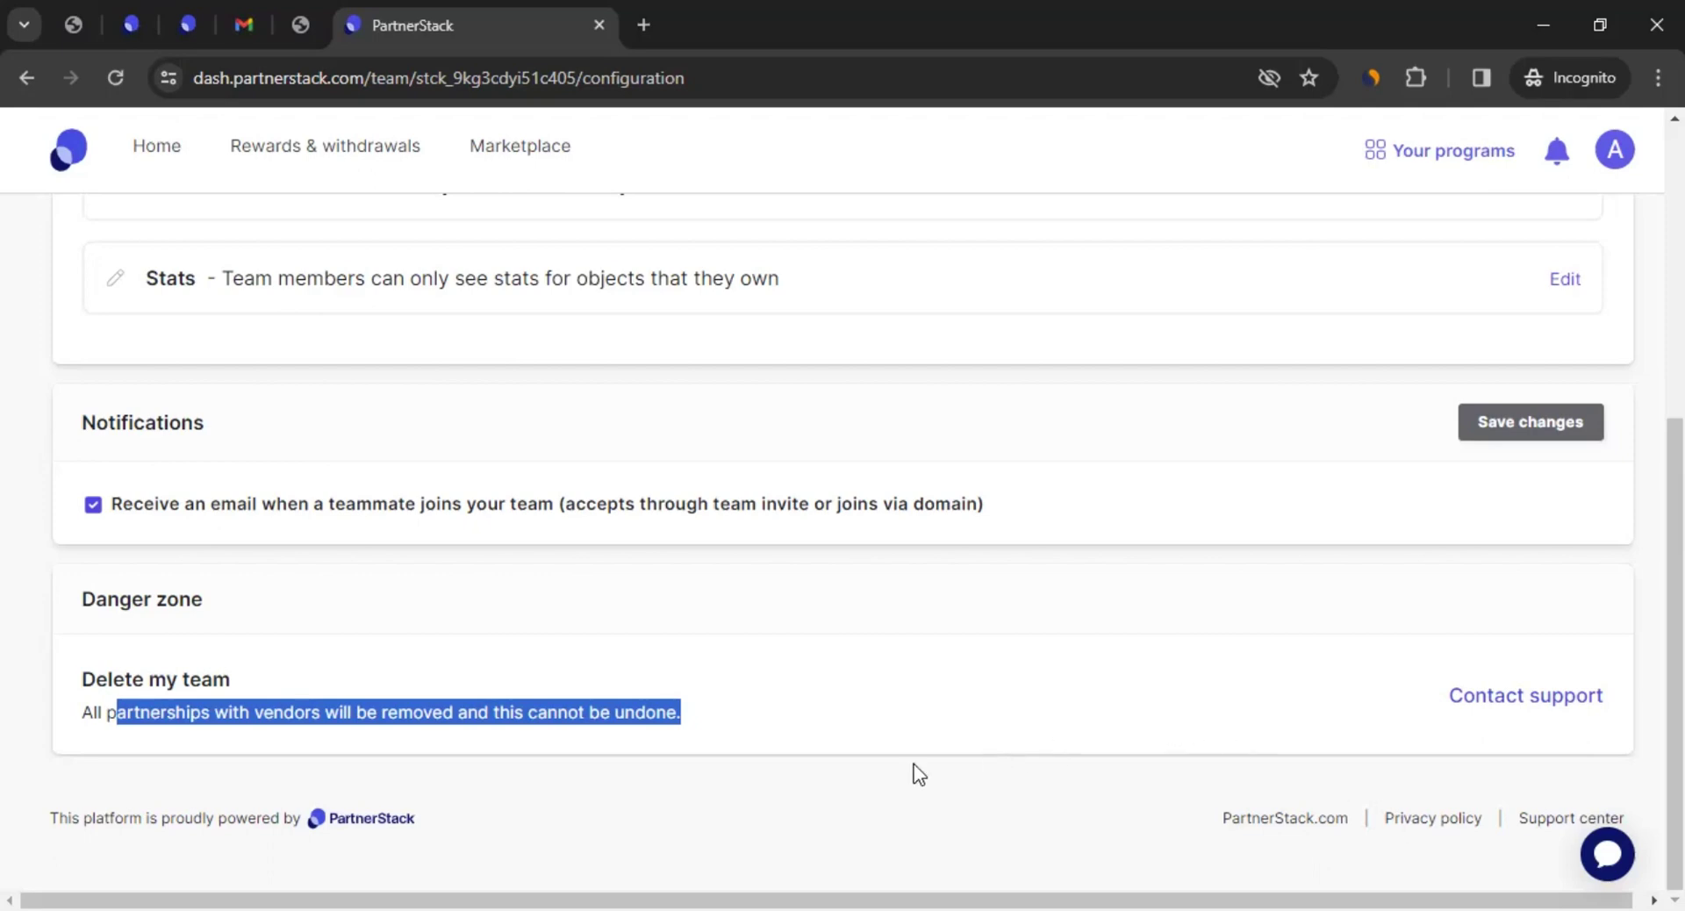
scroll(753, 693, up, 5)
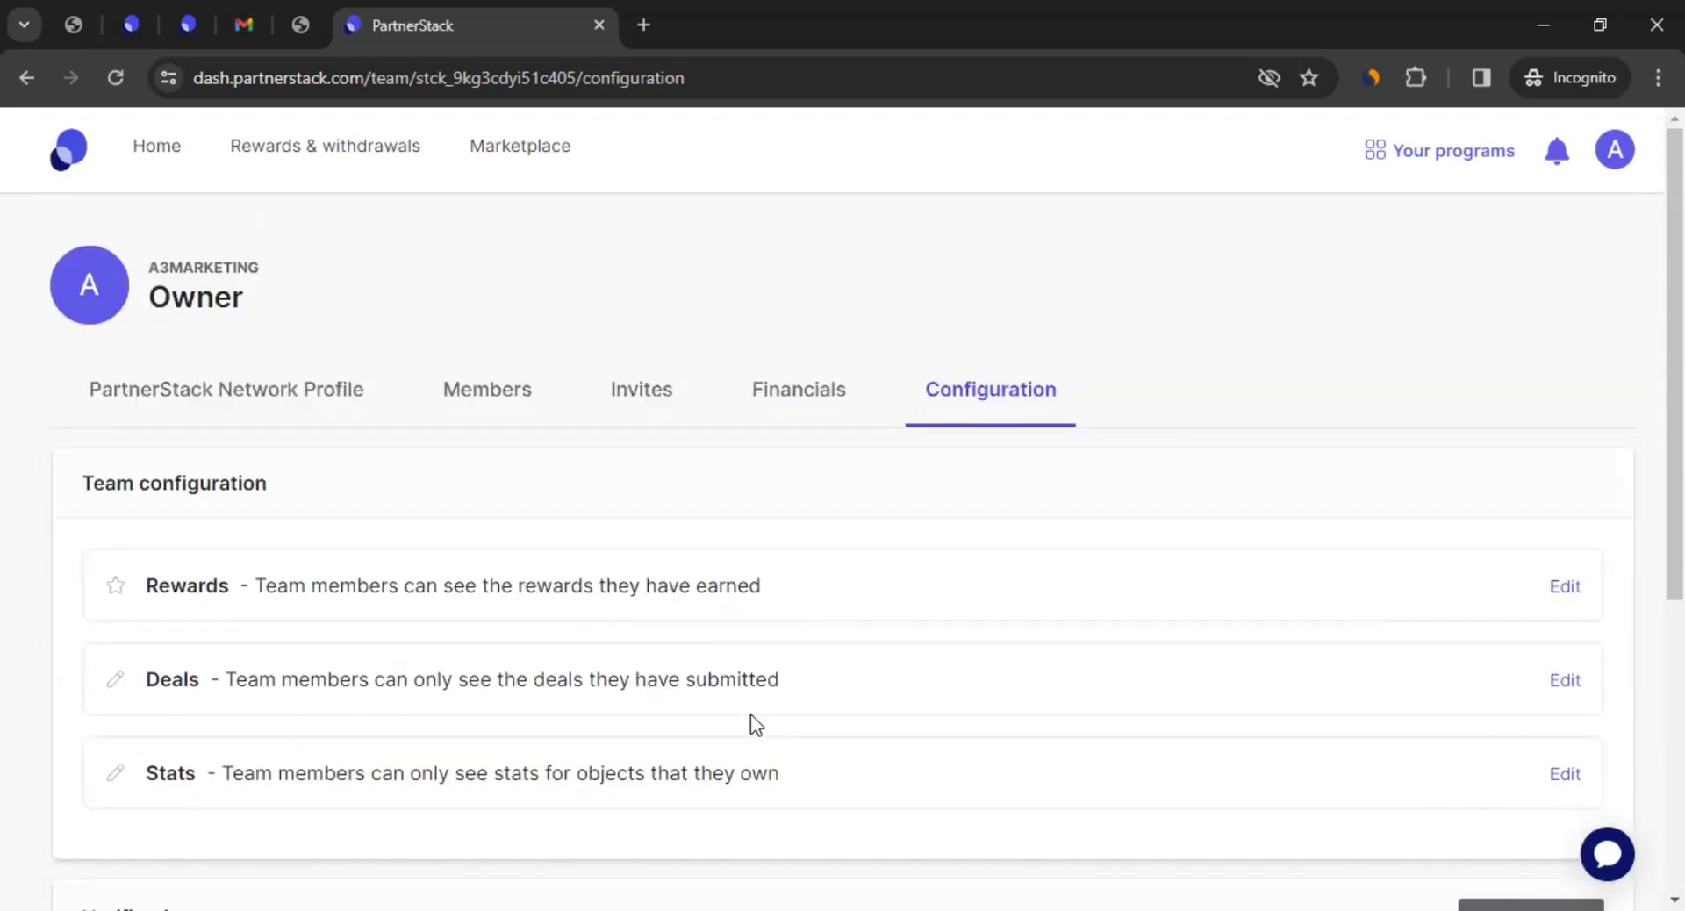
scroll(1165, 497, down, 5)
scroll(1165, 481, up, 5)
Step: Go from the avatar menu's Notifications settings to the Profile tab
click(1620, 163)
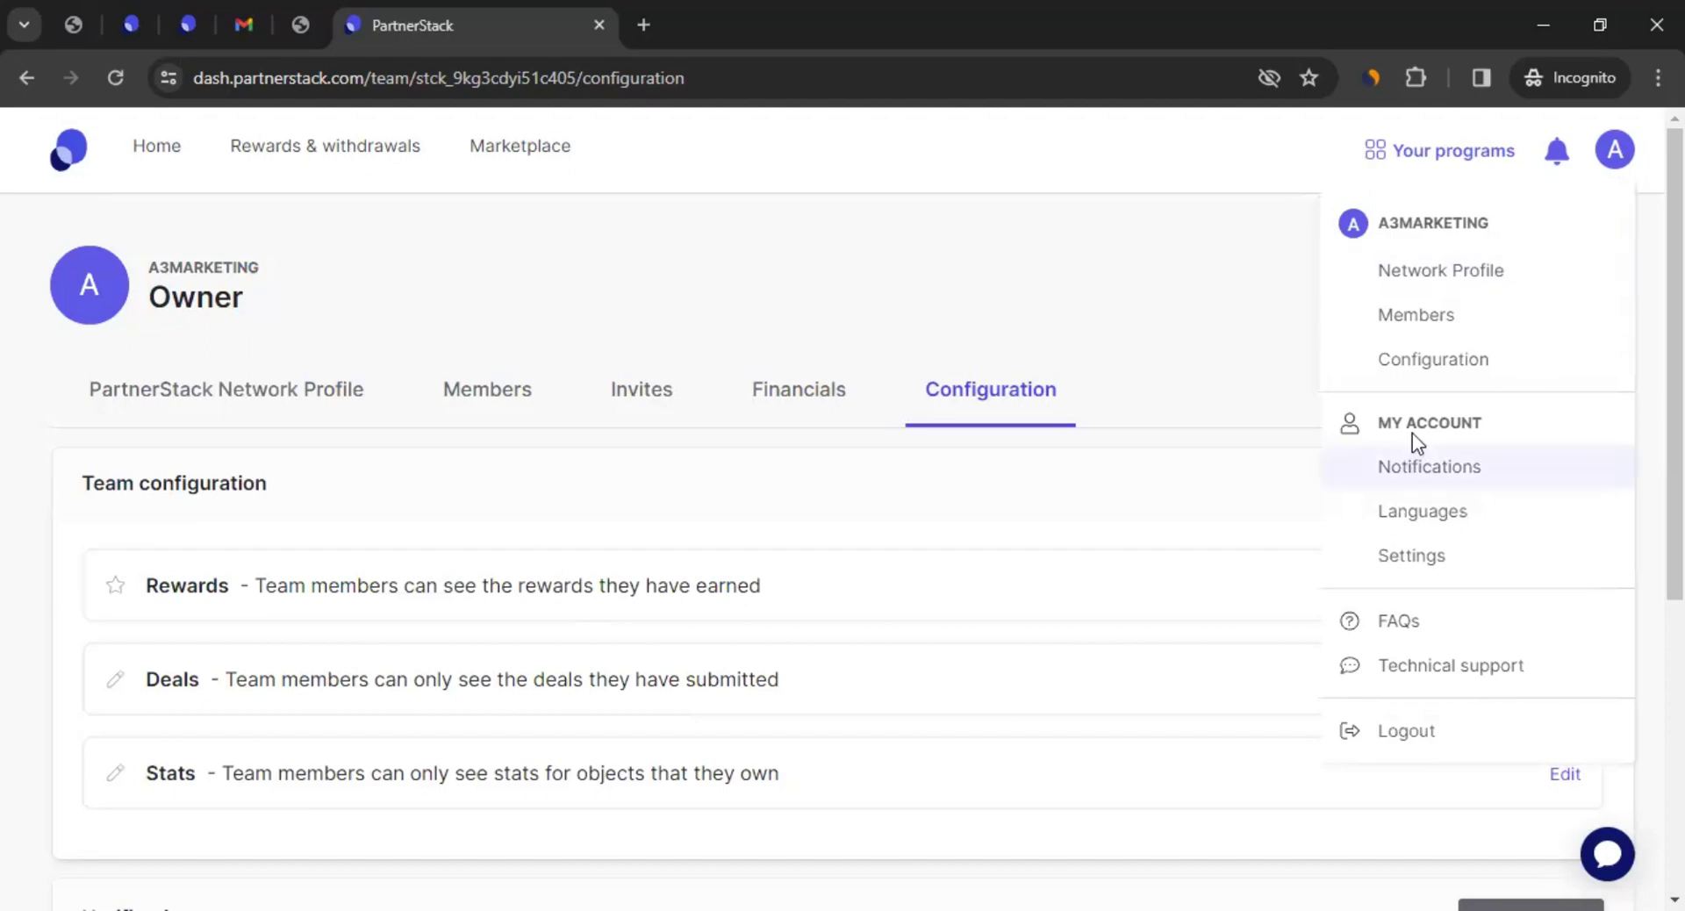
click(1444, 474)
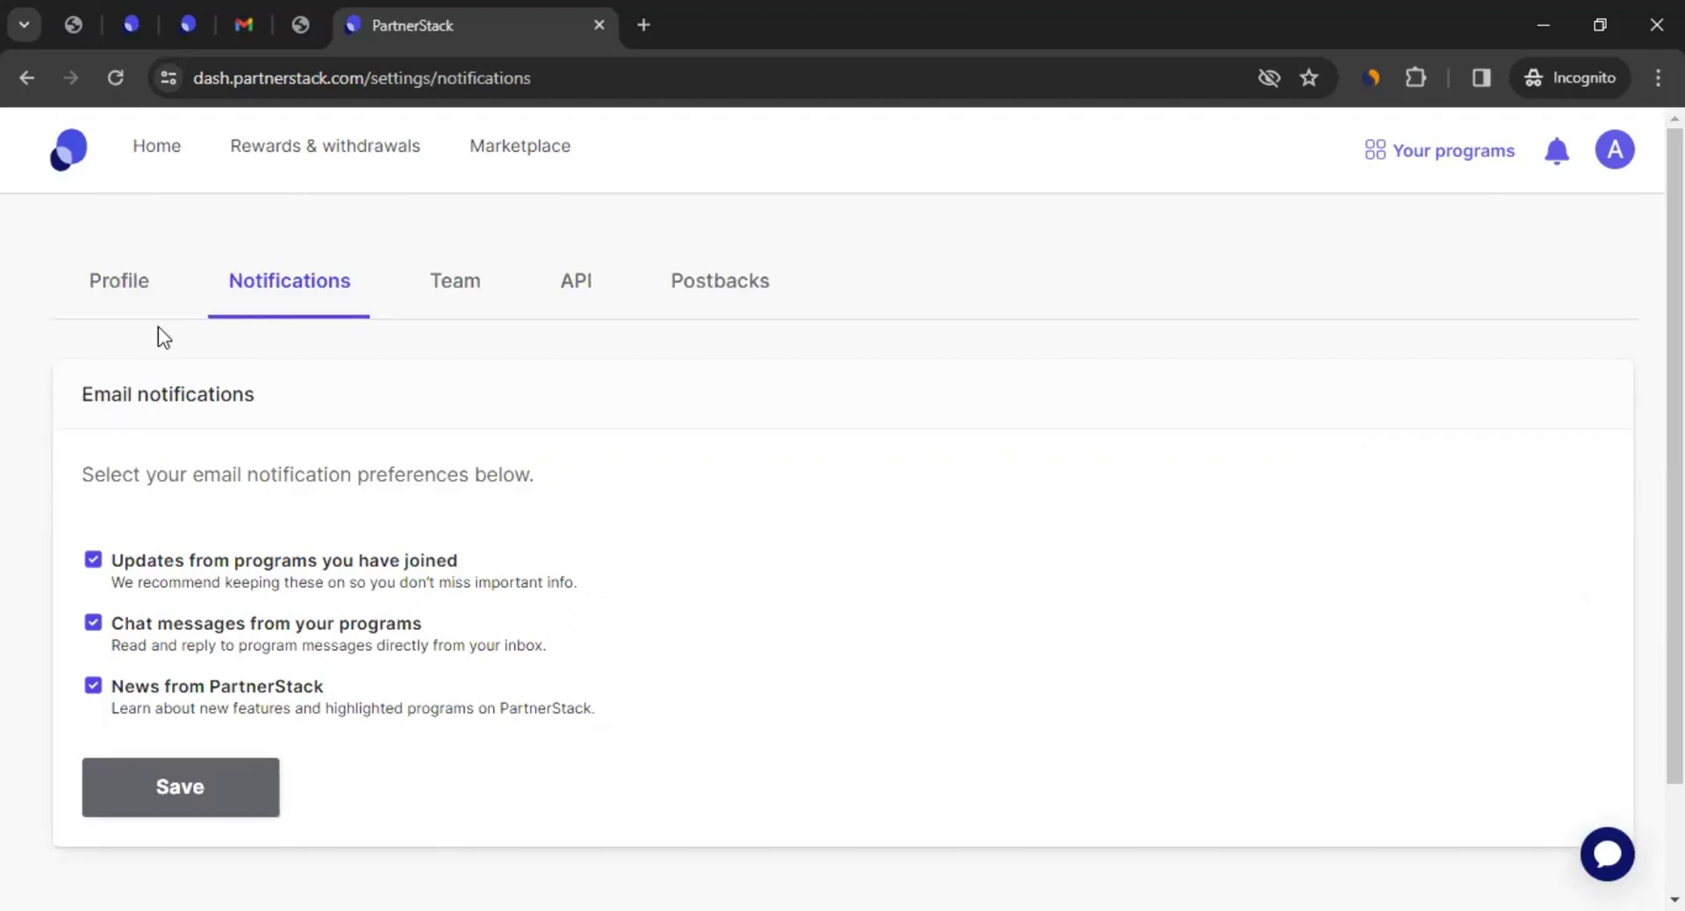
click(126, 299)
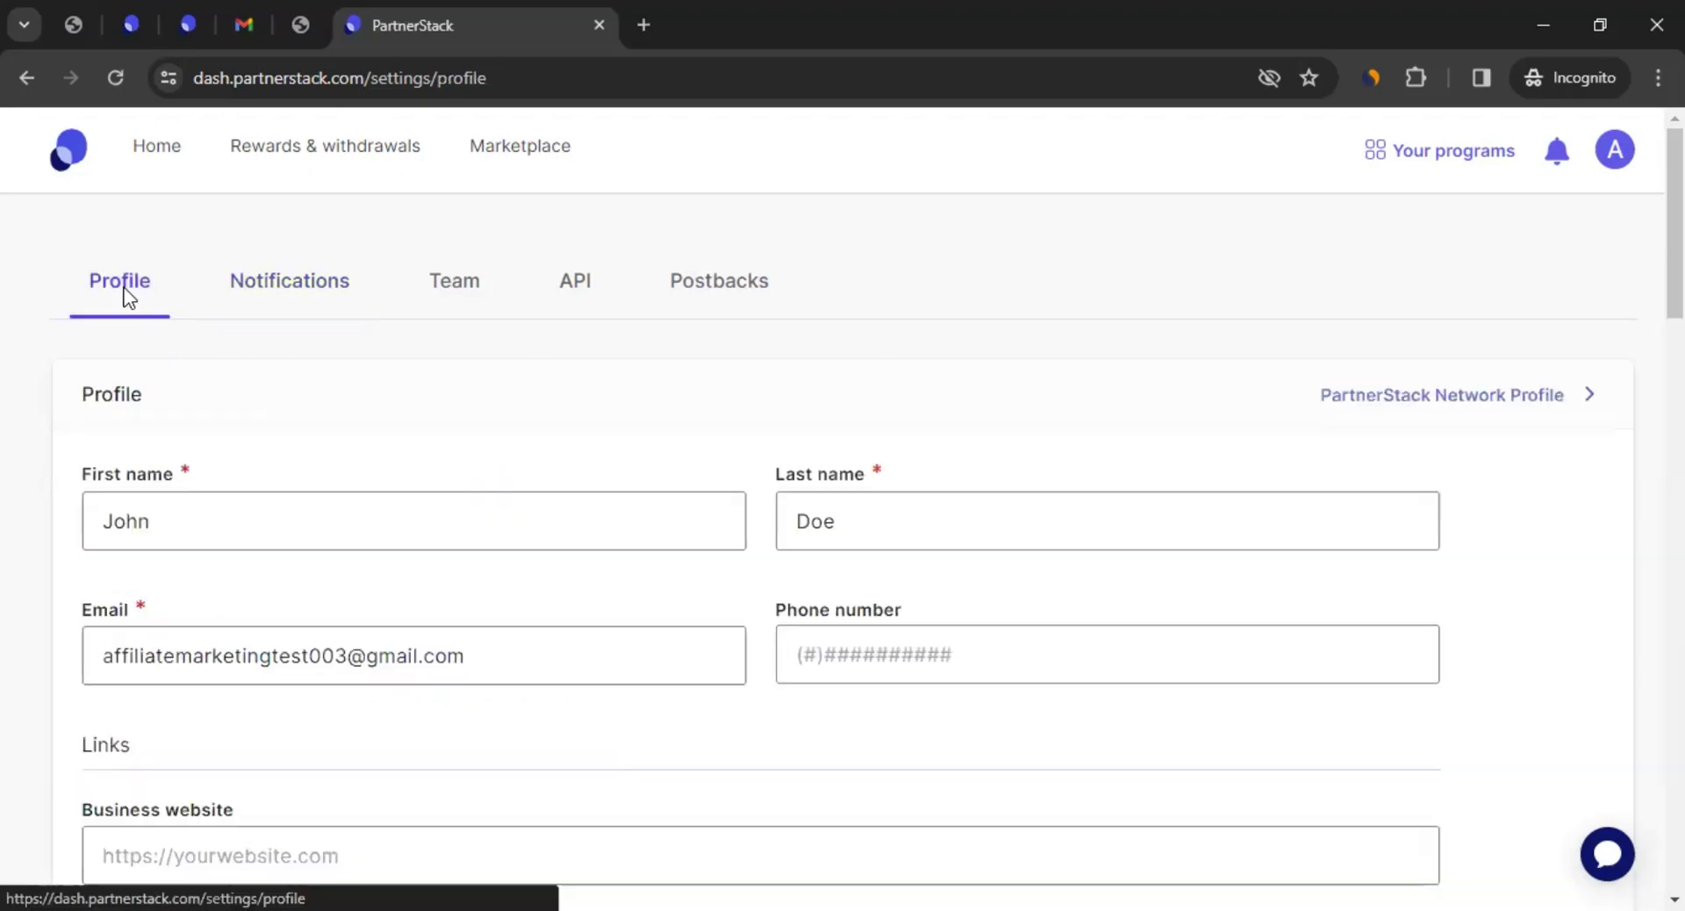
click(1620, 163)
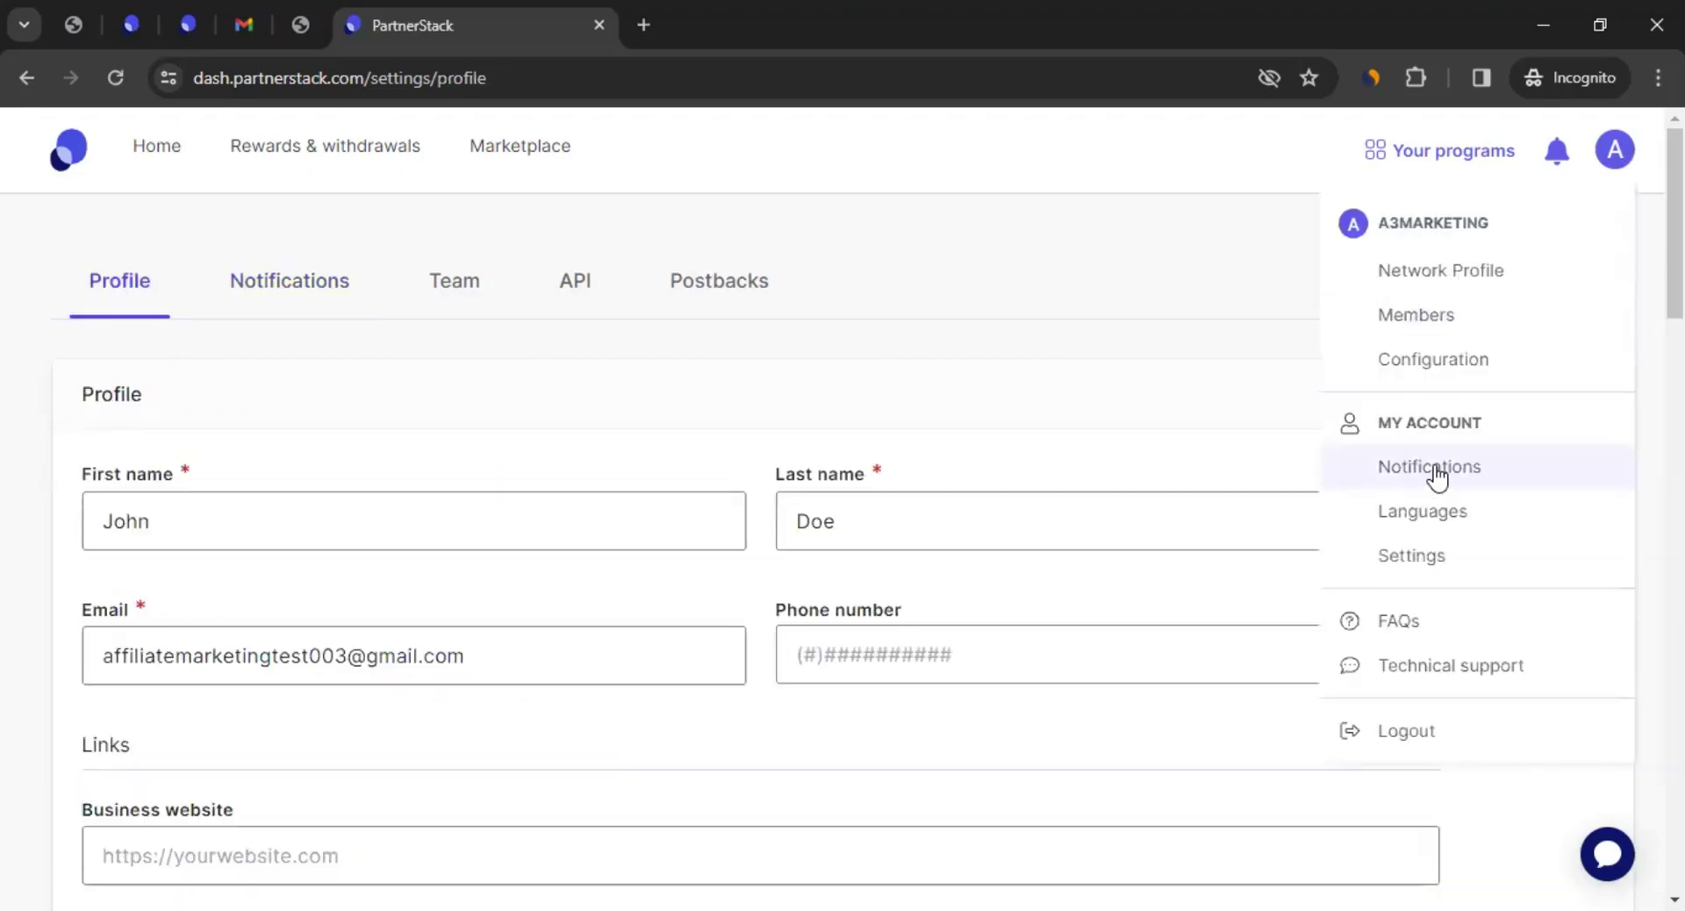
click(145, 309)
Step: Scroll the profile page down to the preferred currency, USD
scroll(38, 380, down, 1)
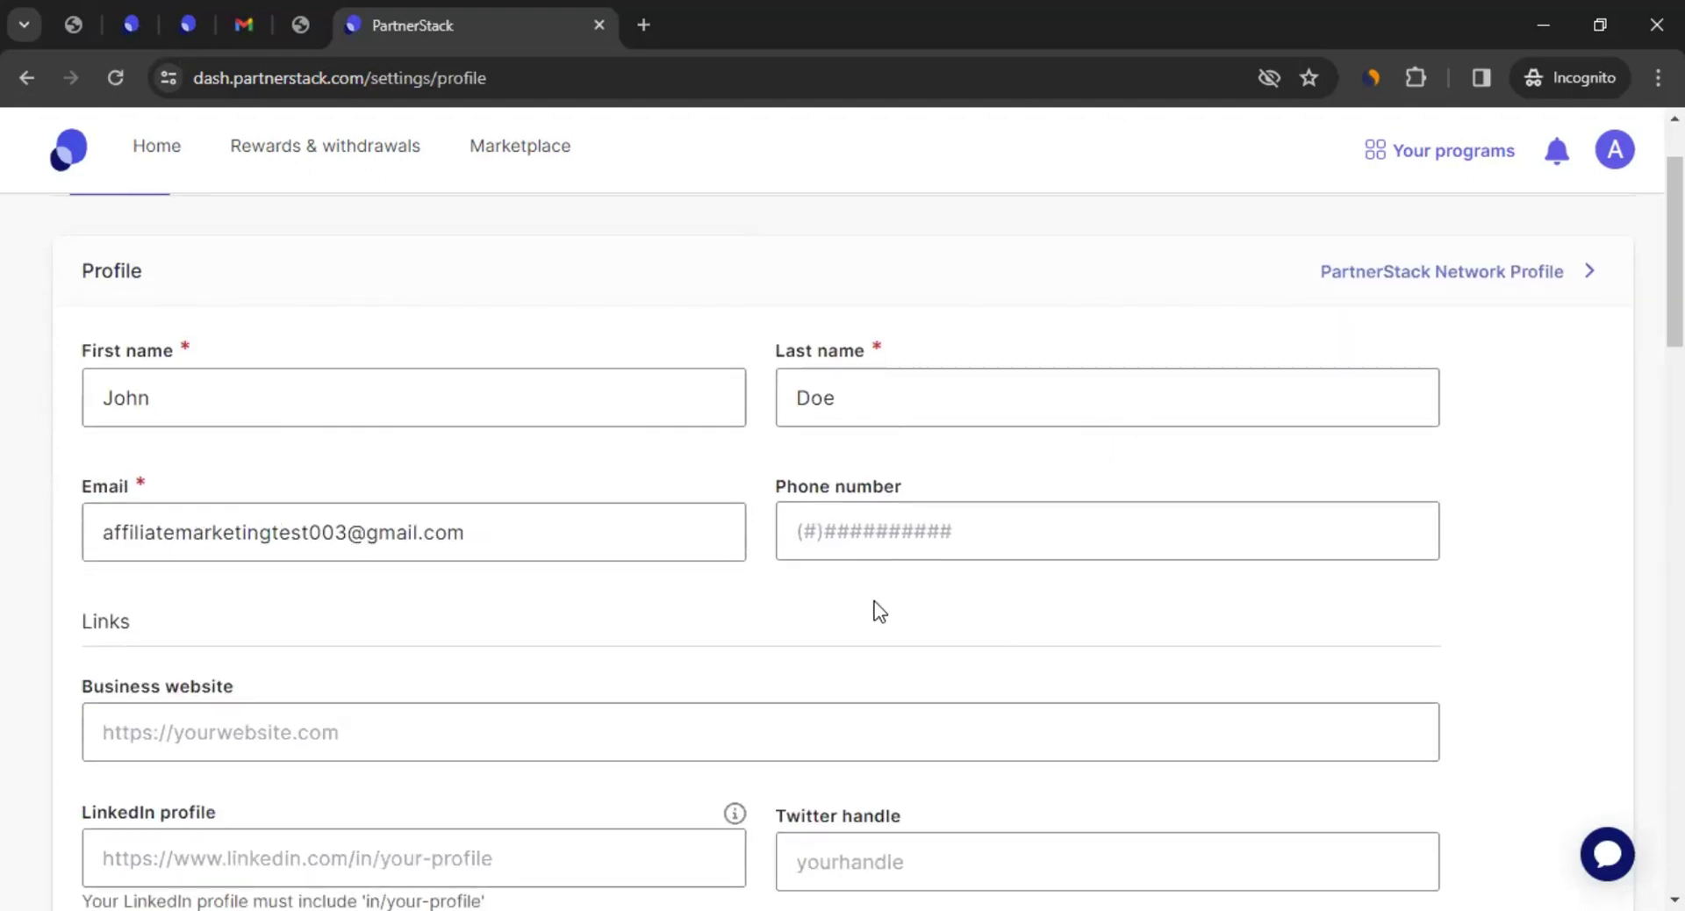
scroll(877, 609, down, 1)
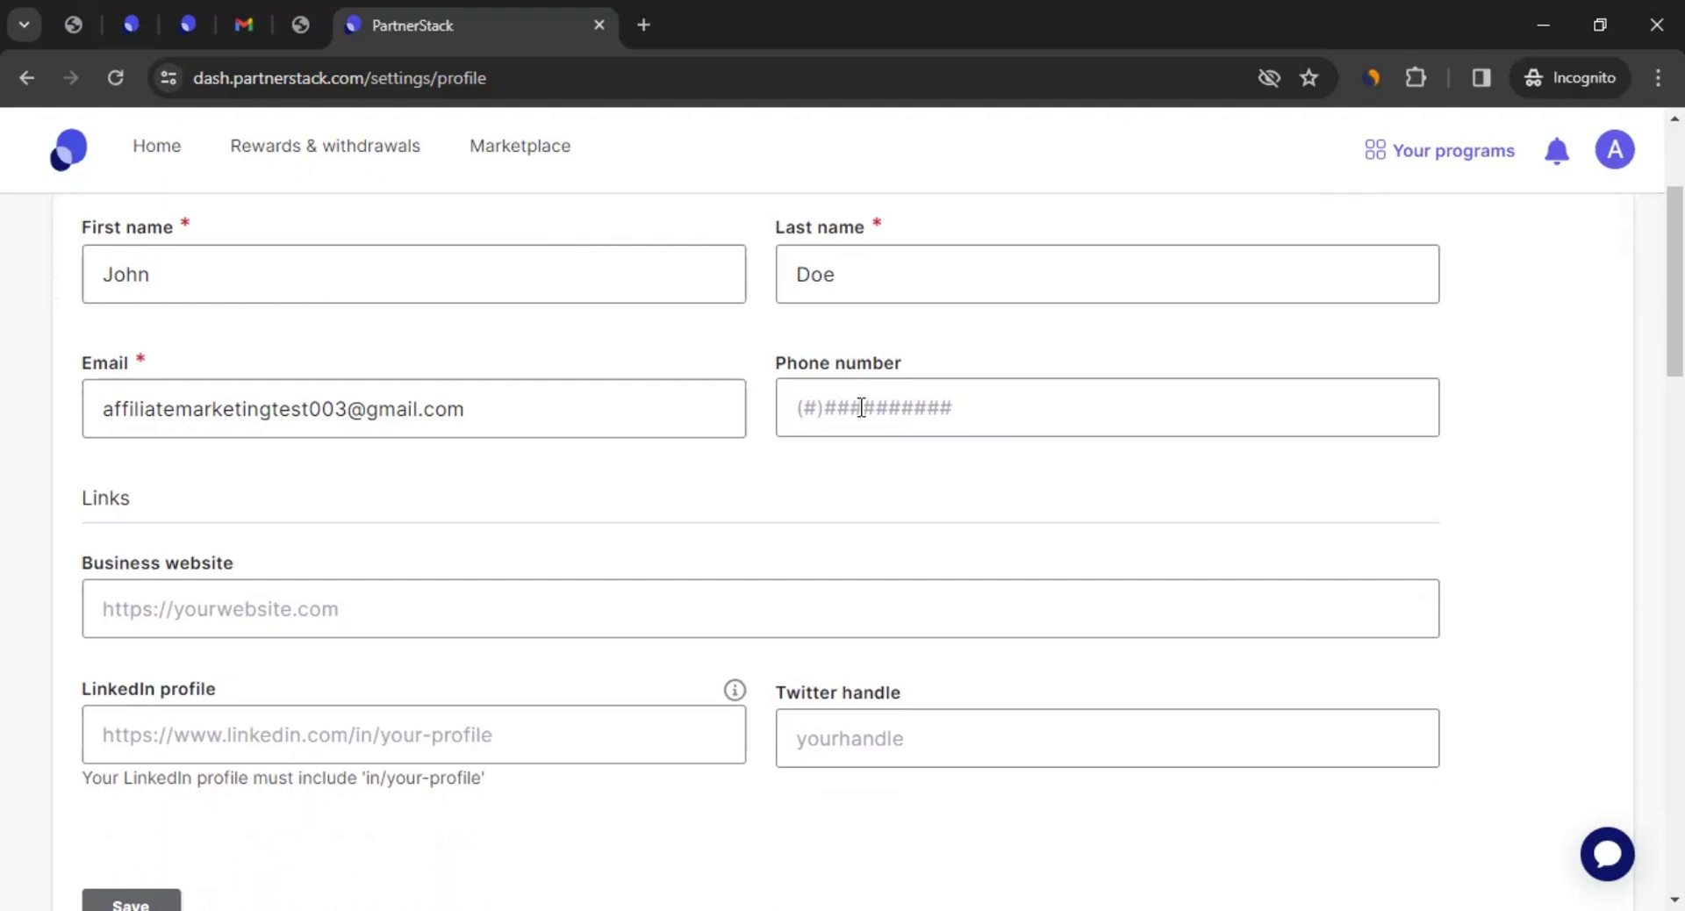
scroll(312, 575, down, 2)
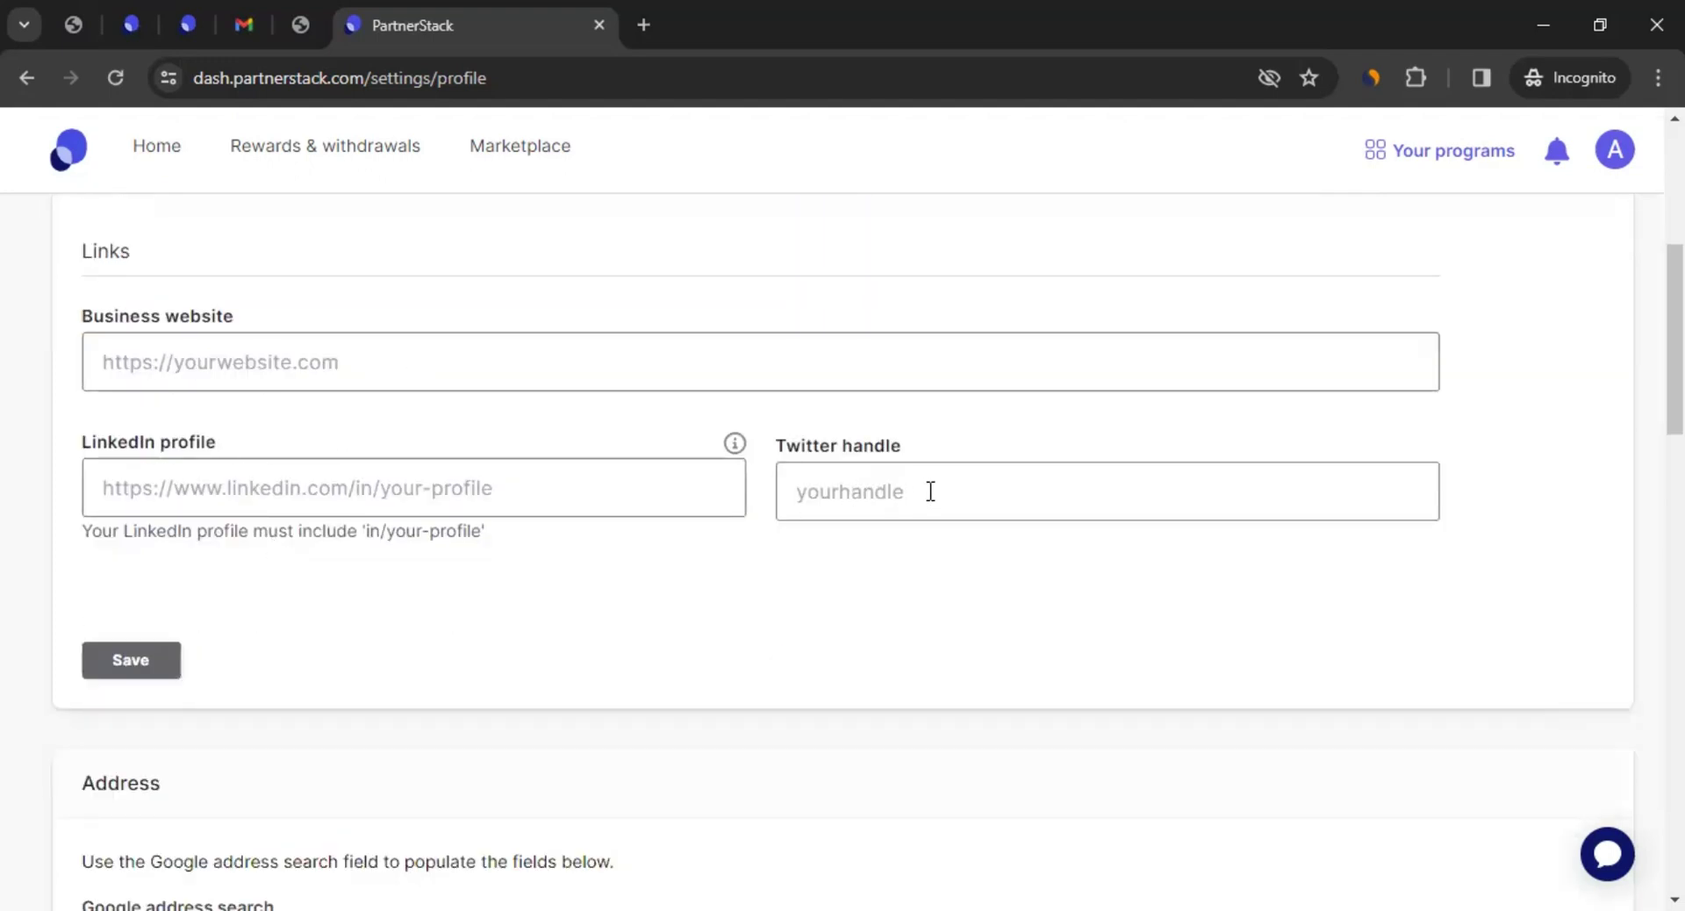
scroll(562, 571, down, 3)
scroll(352, 489, down, 9)
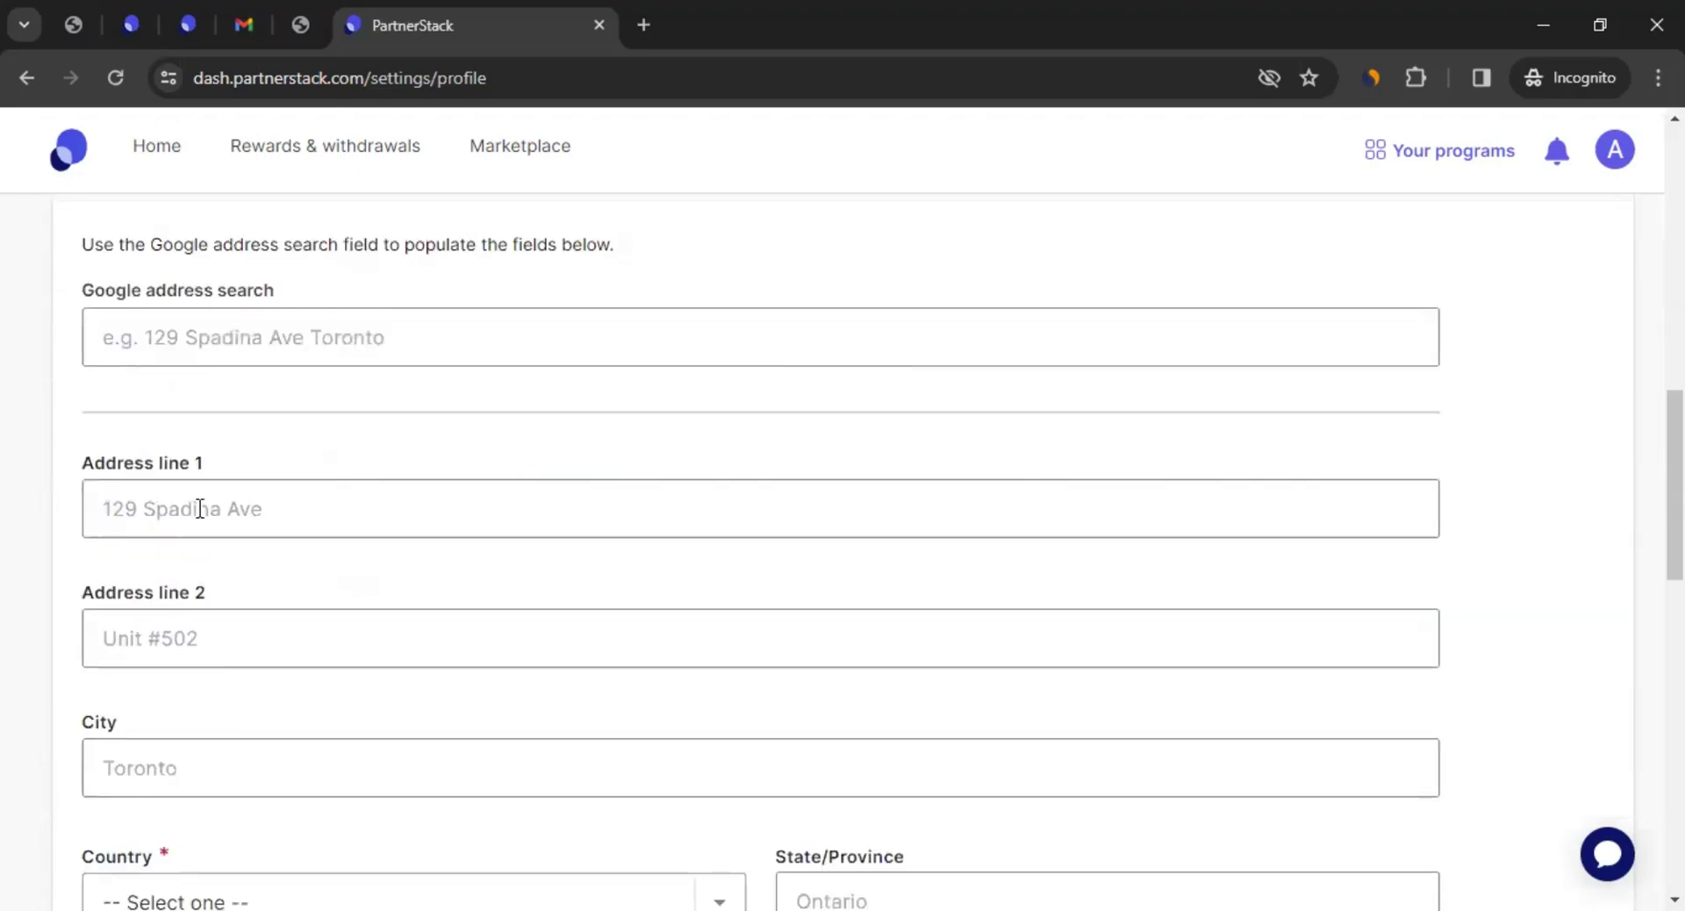
scroll(318, 526, down, 3)
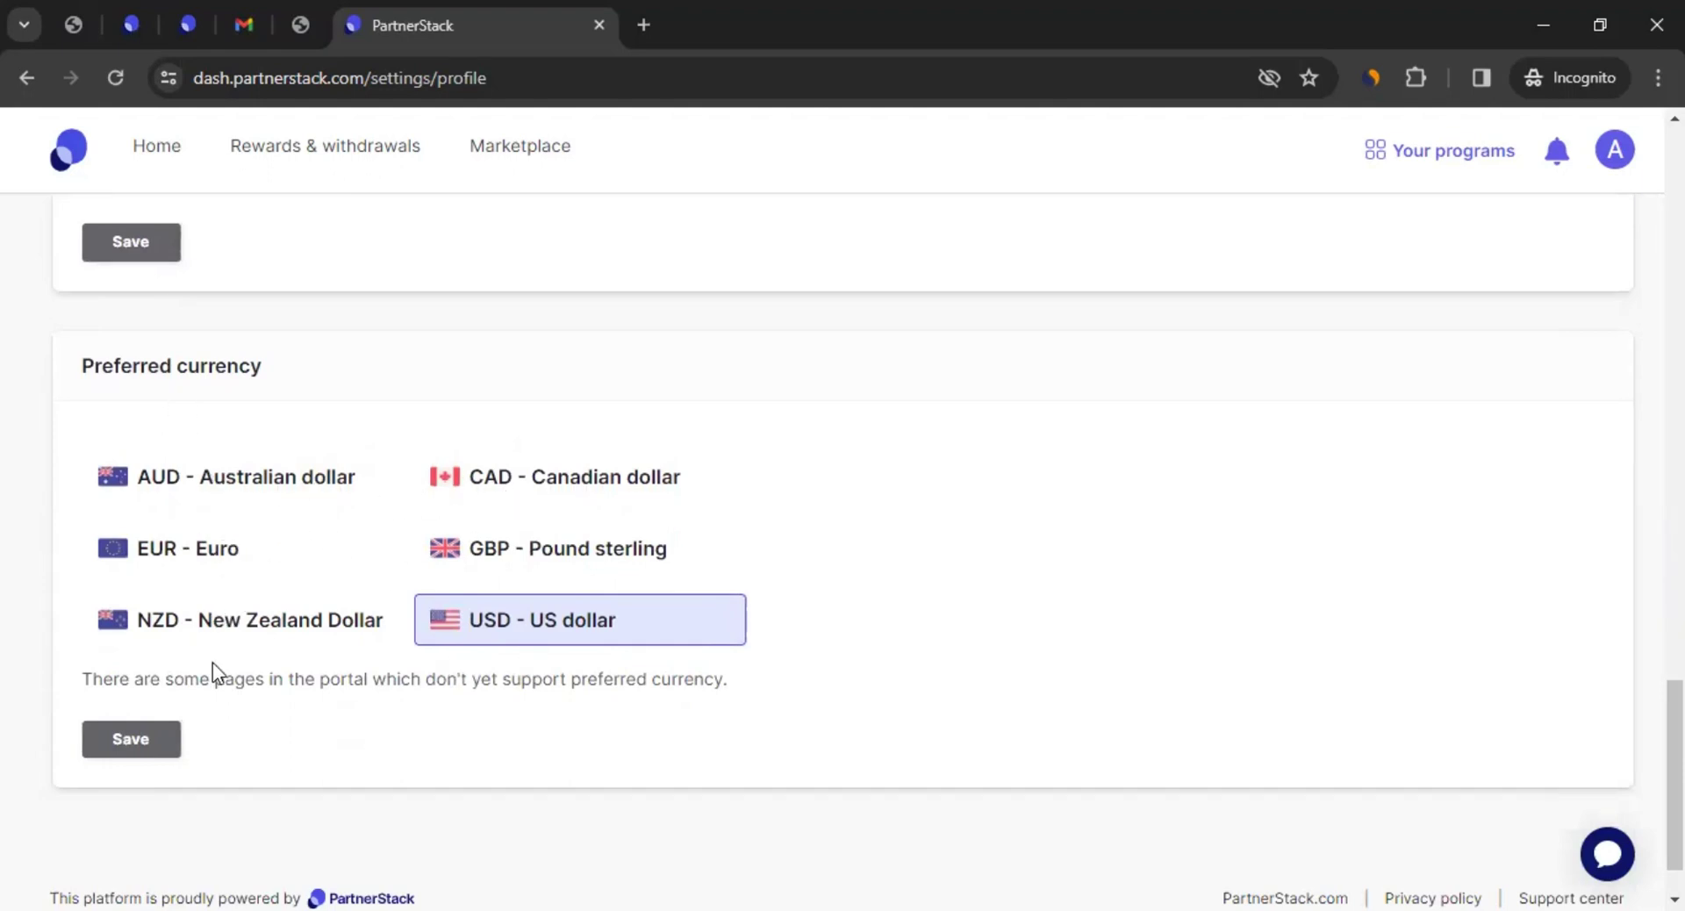
scroll(957, 522, down, 1)
scroll(948, 516, up, 20)
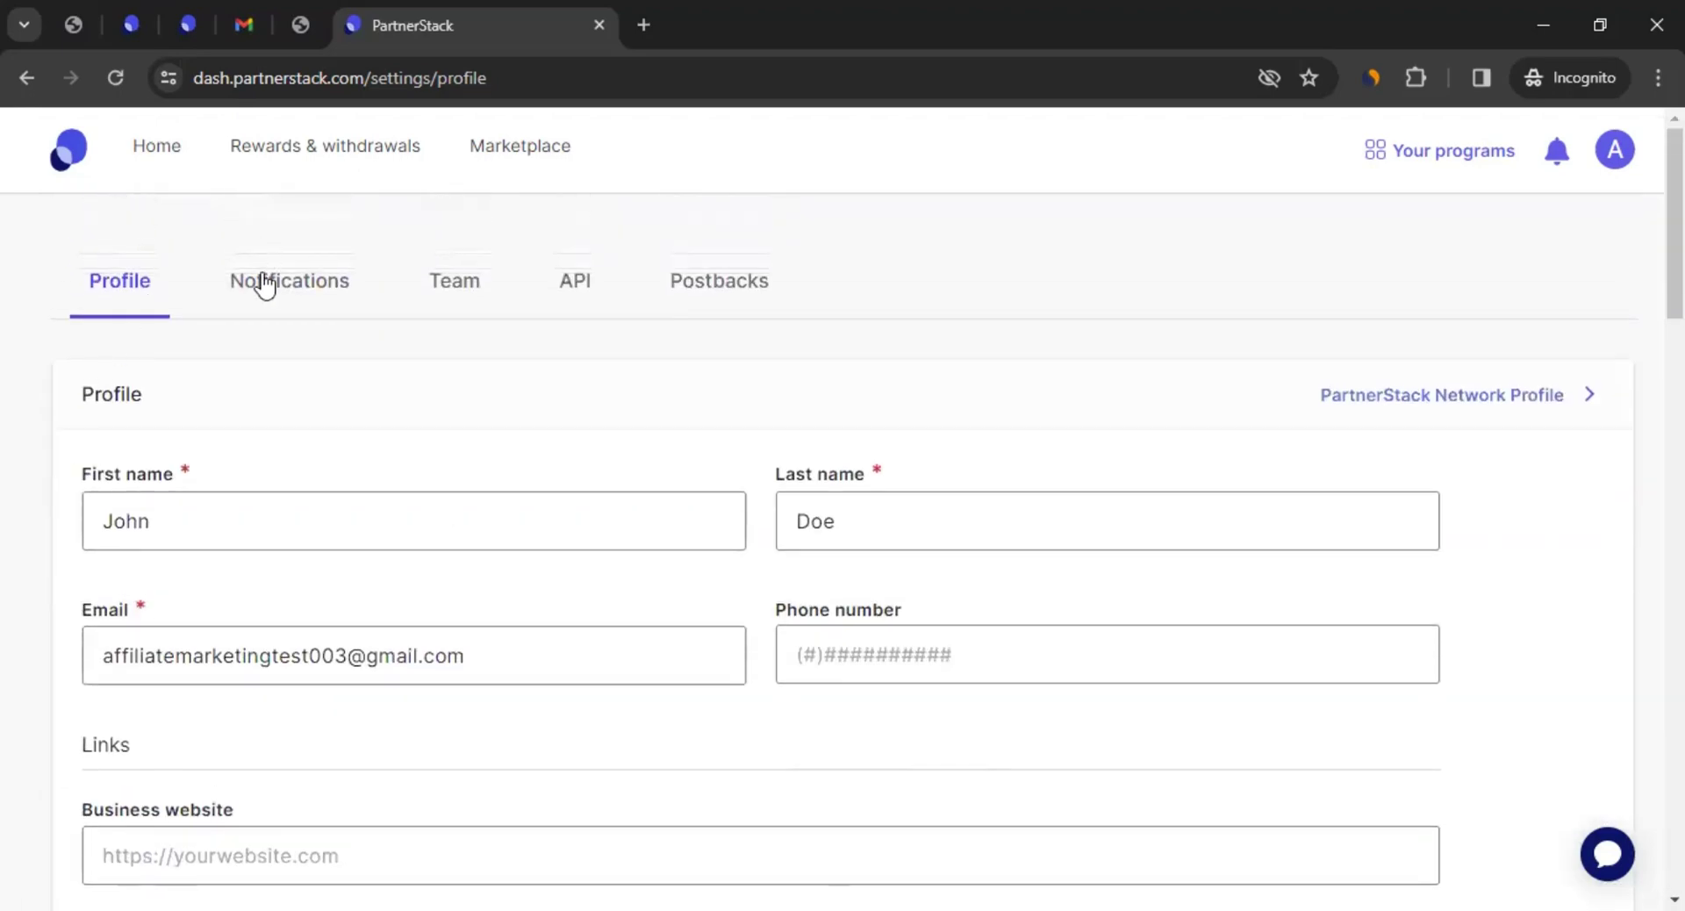
Step: Look through the email notification preferences, then go to the My Team settings
click(270, 285)
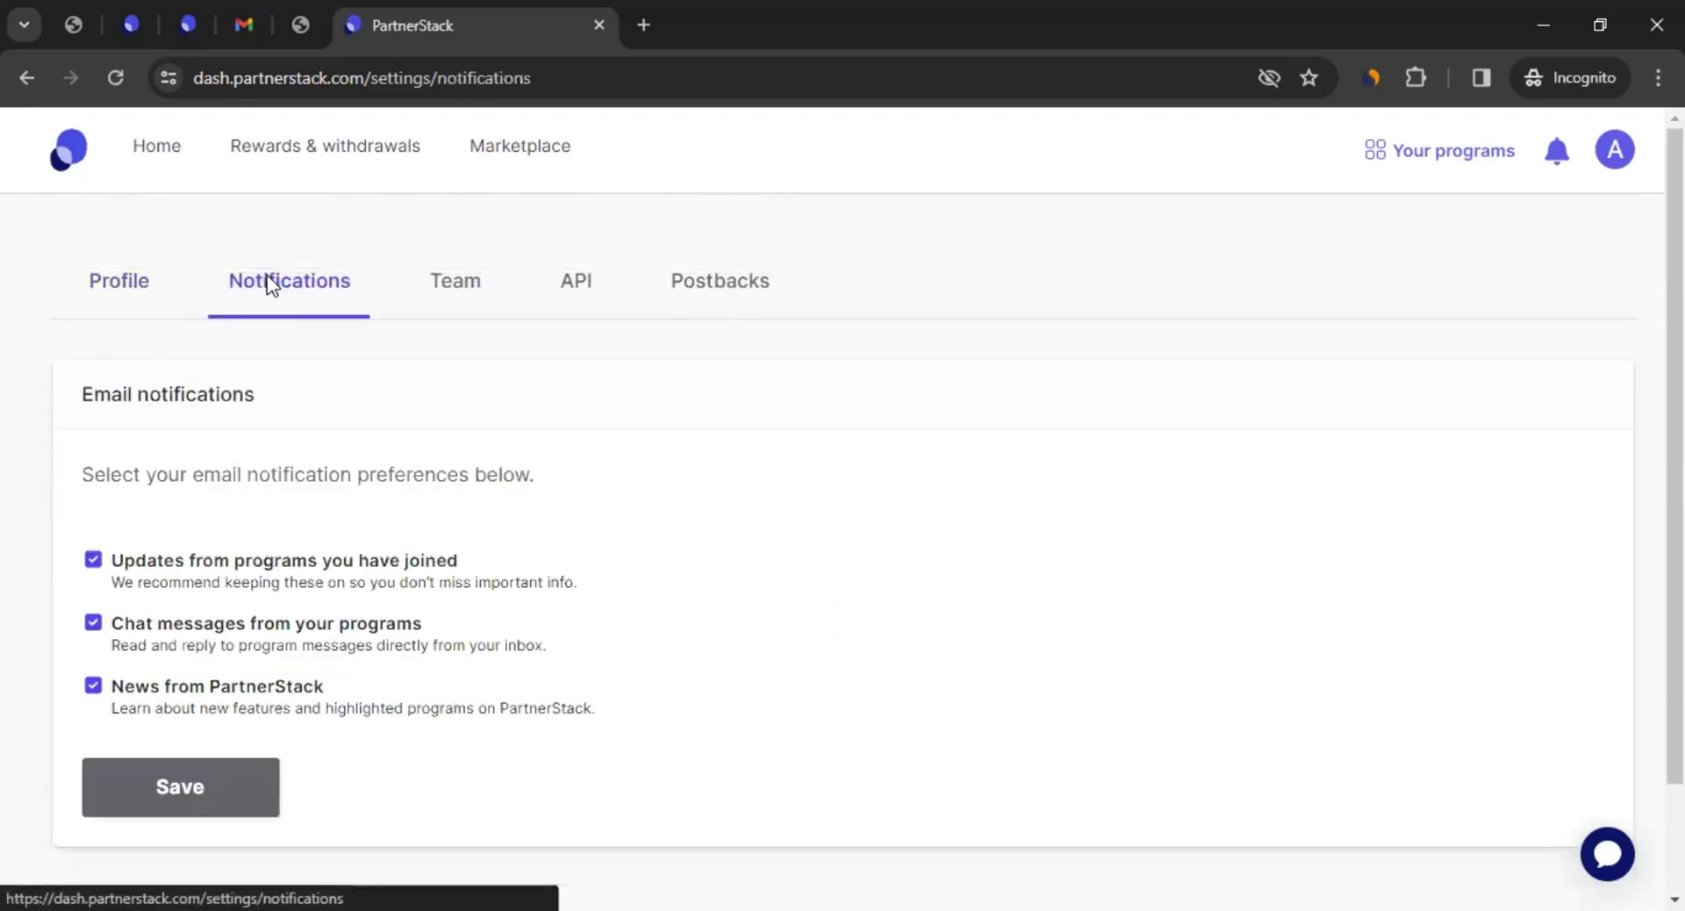
scroll(160, 508, down, 2)
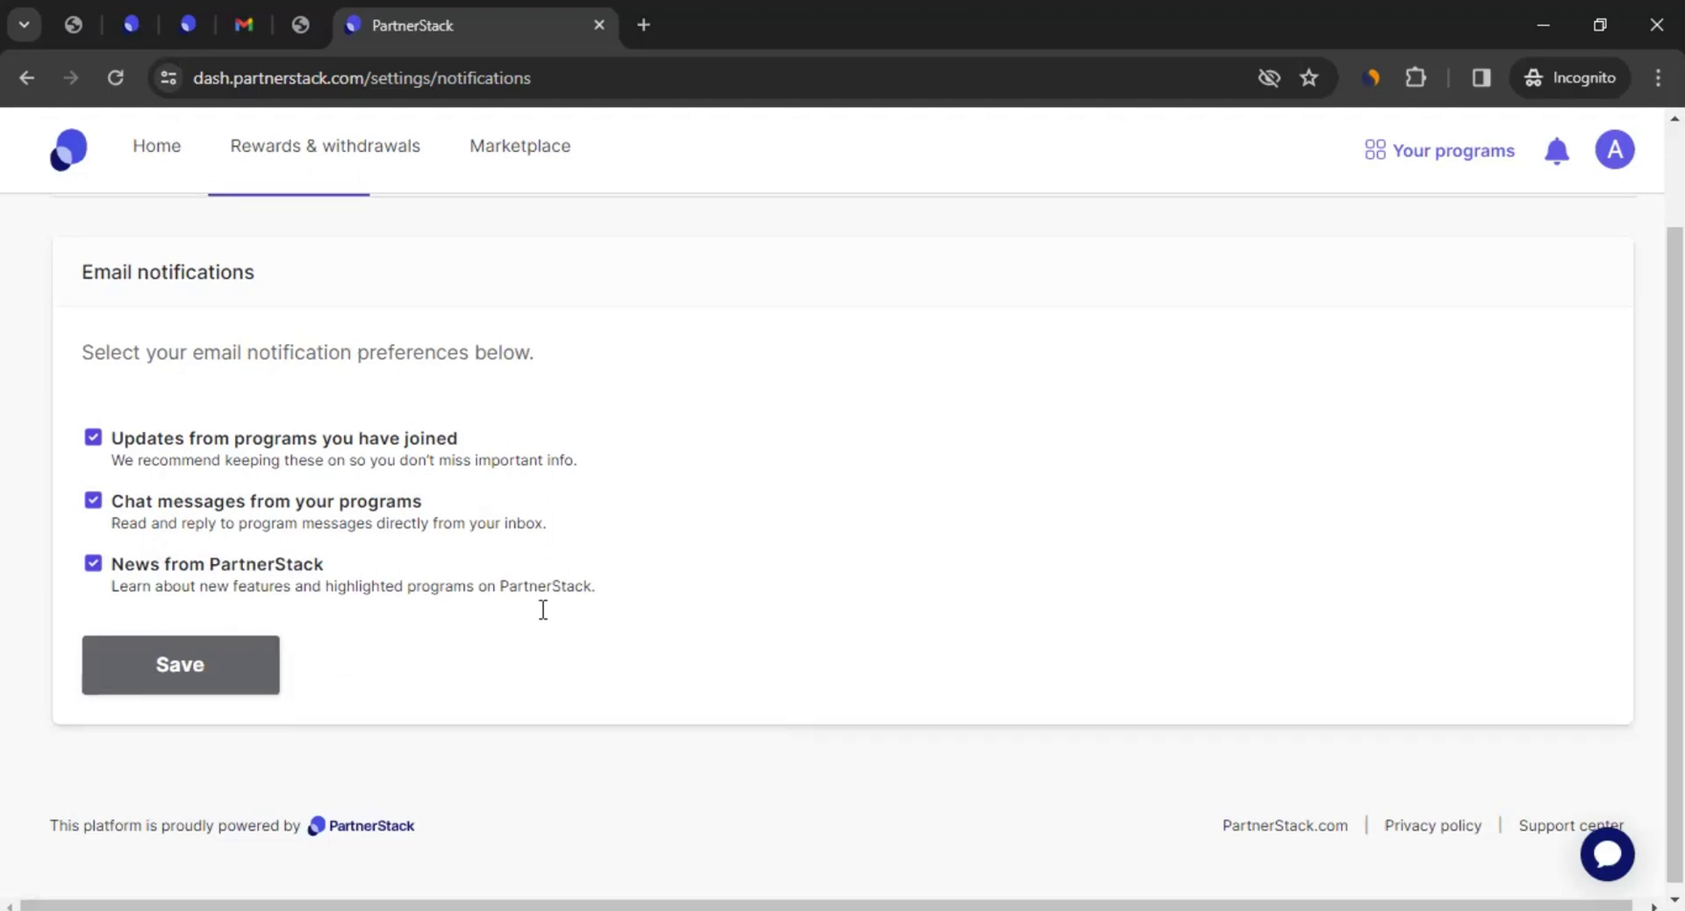
scroll(548, 615, up, 2)
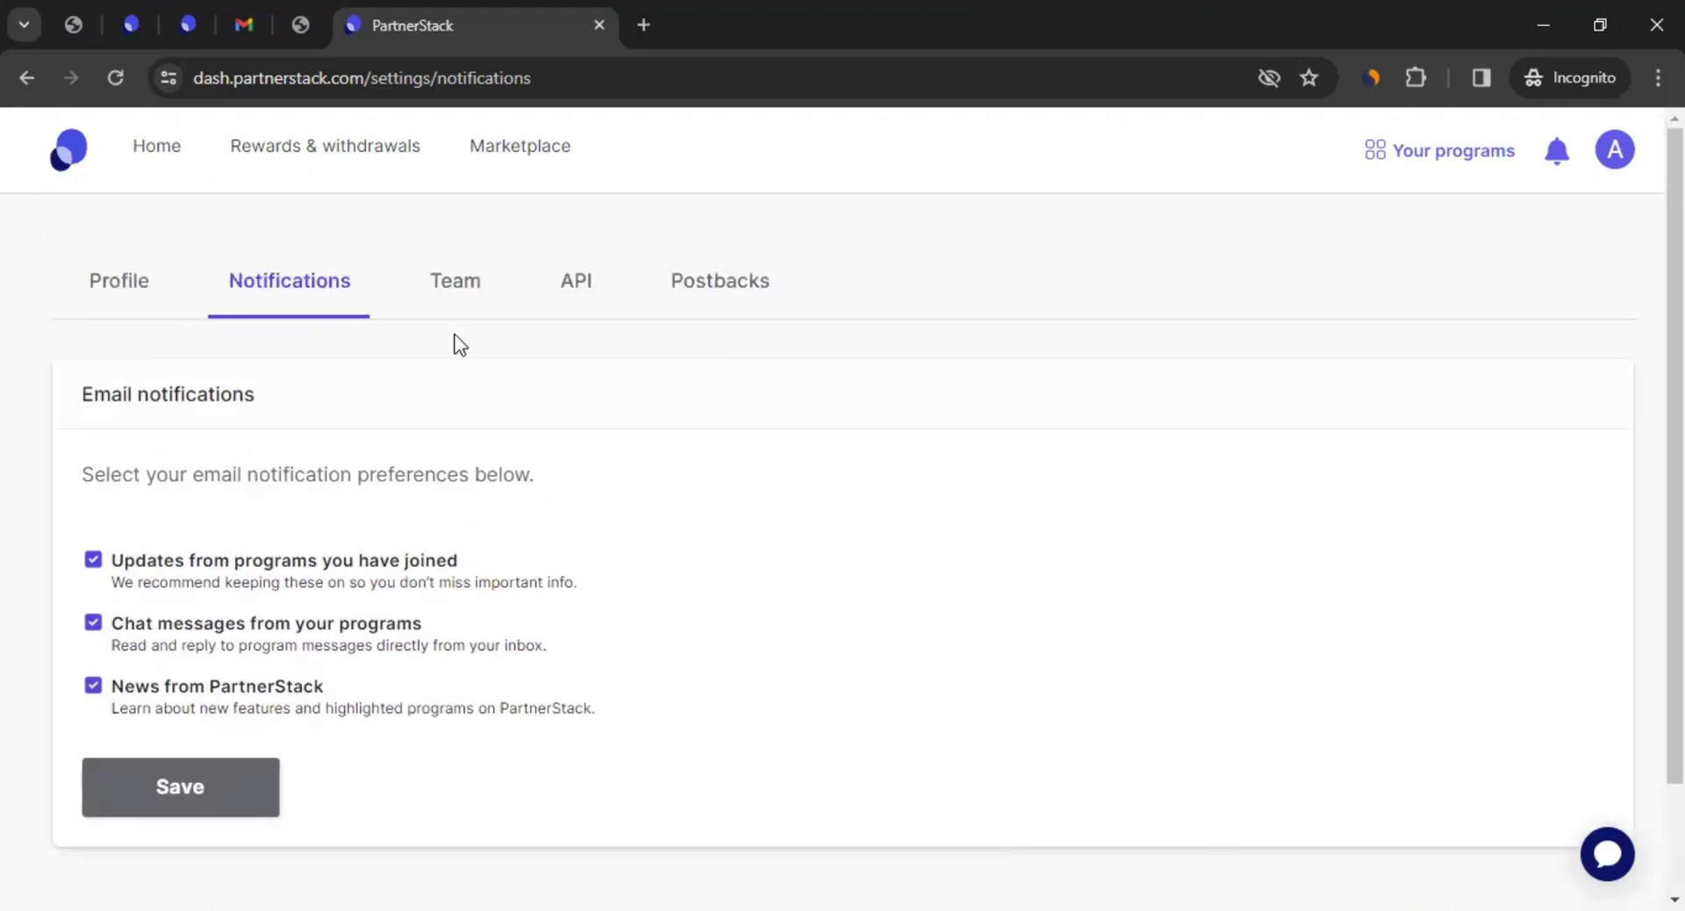
click(457, 283)
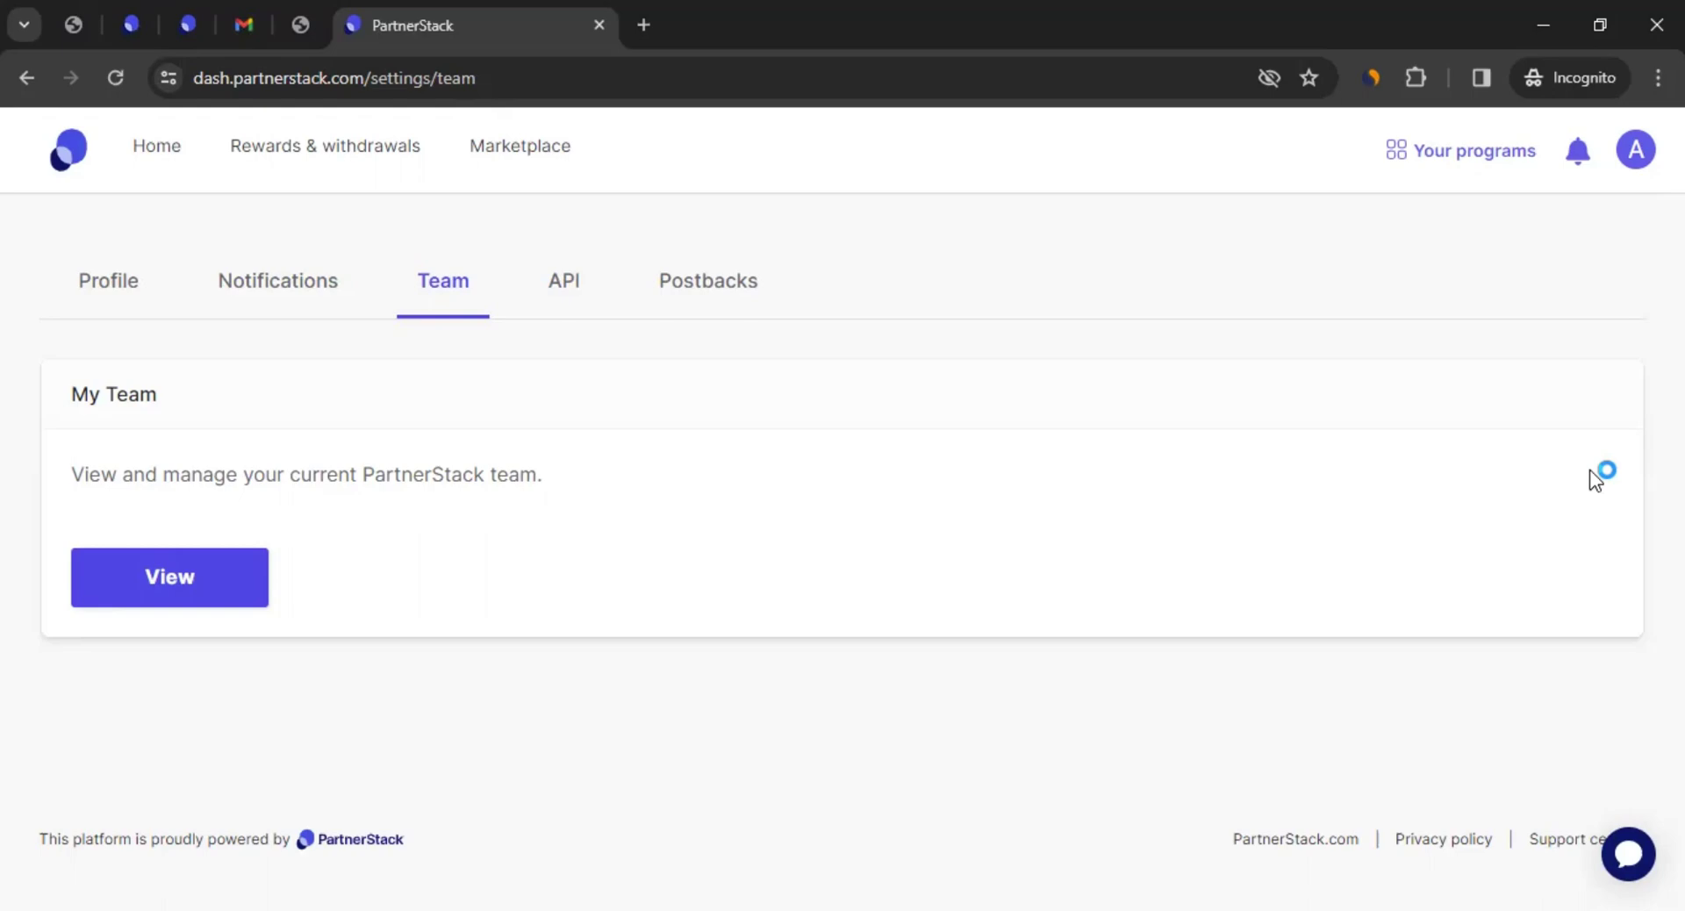
Step: Check the empty API Keys list, then move to the Postbacks settings
click(577, 286)
scroll(109, 575, down, 1)
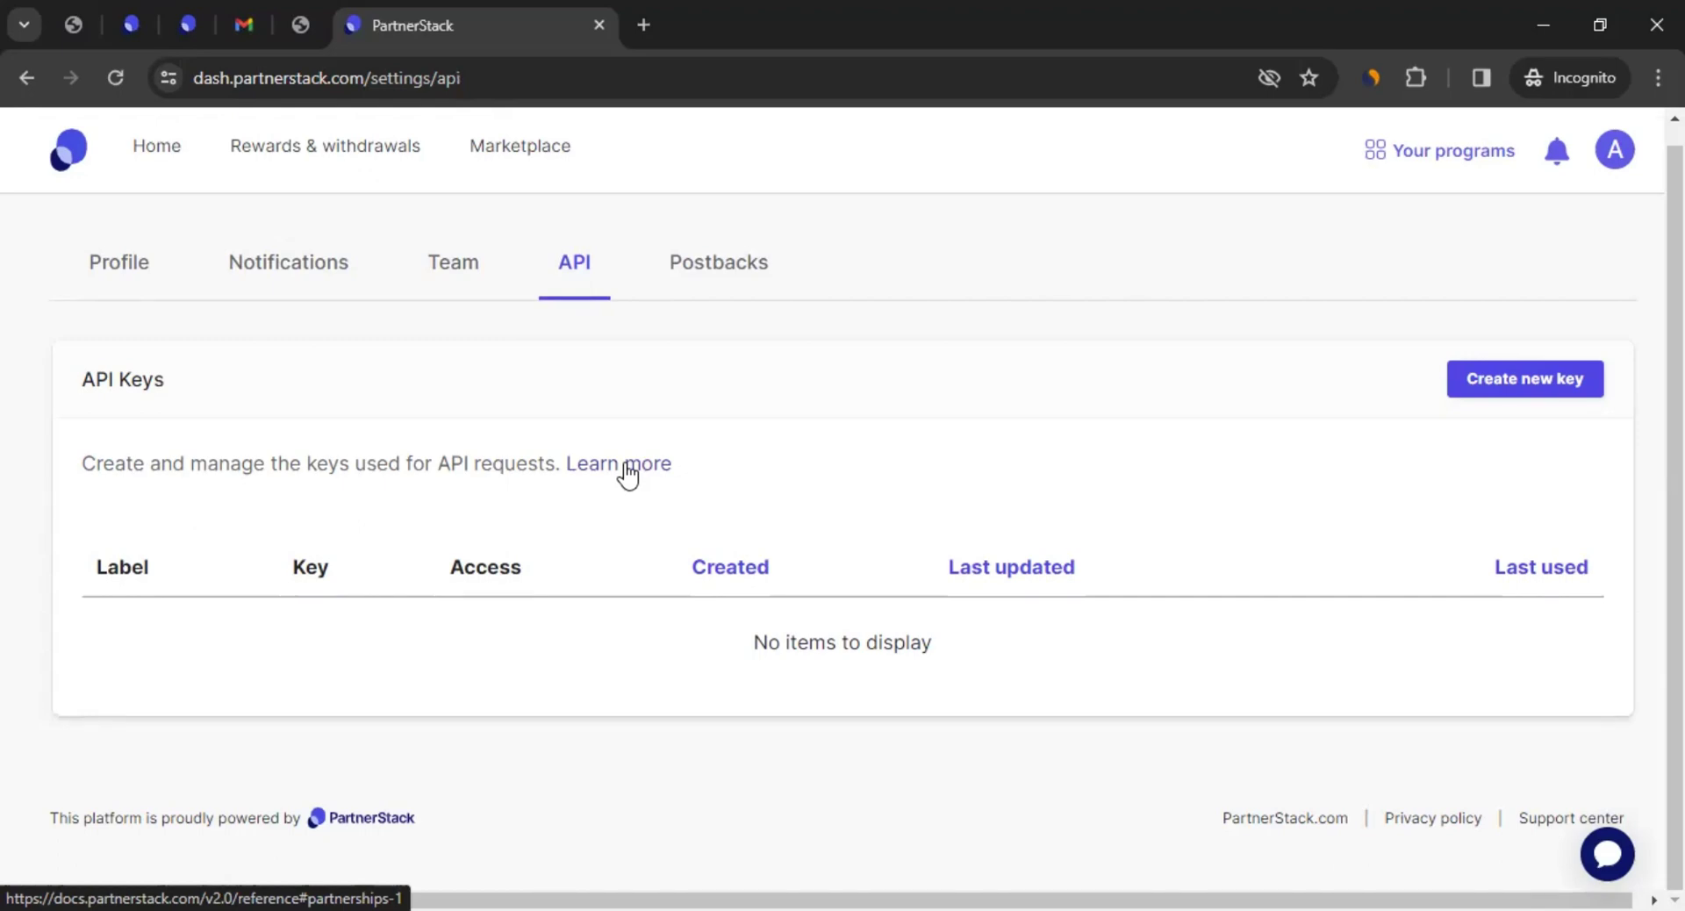
click(684, 268)
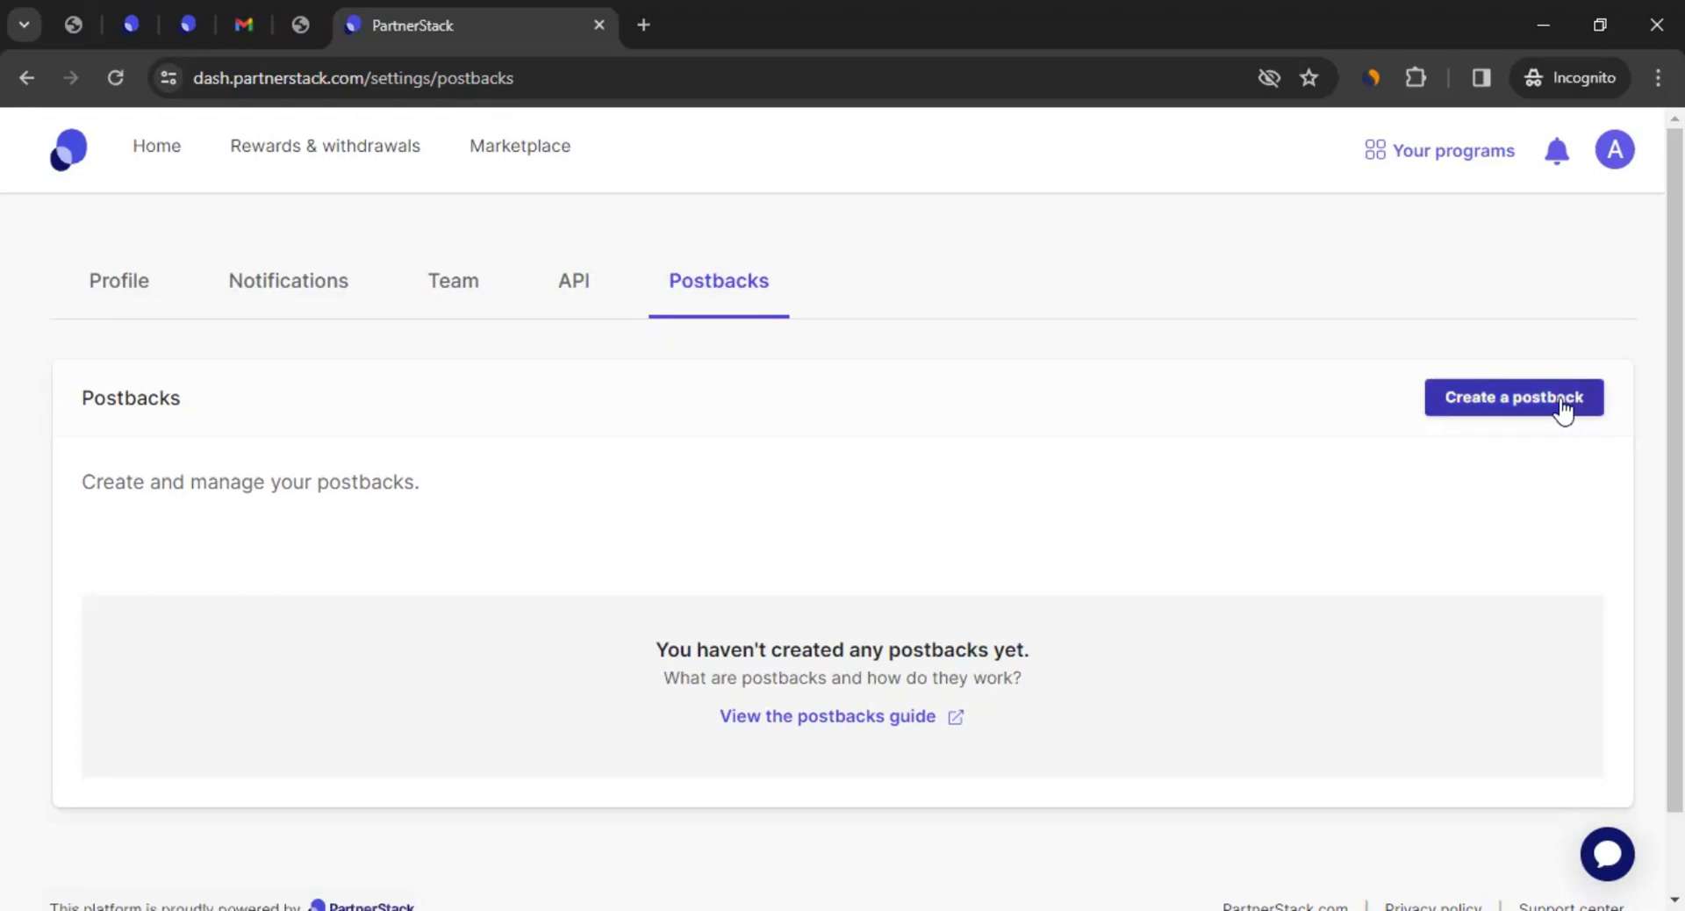
Step: Preview the Create a postback form without saving, then open the technical support chatbot
click(1535, 409)
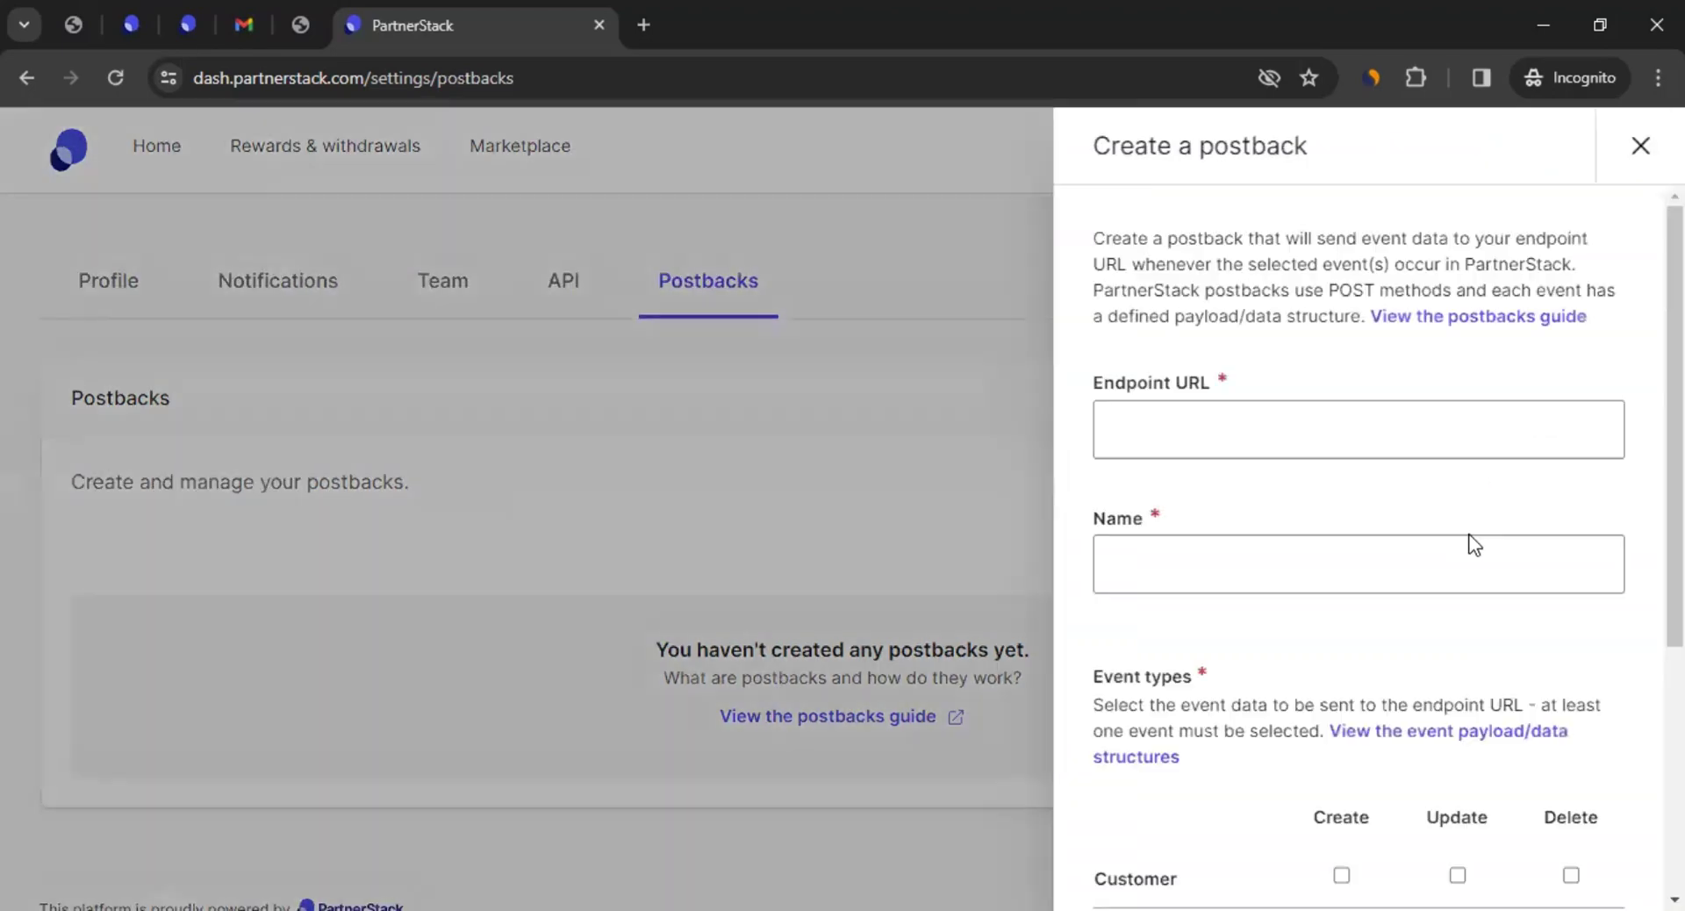
scroll(1316, 605, down, 5)
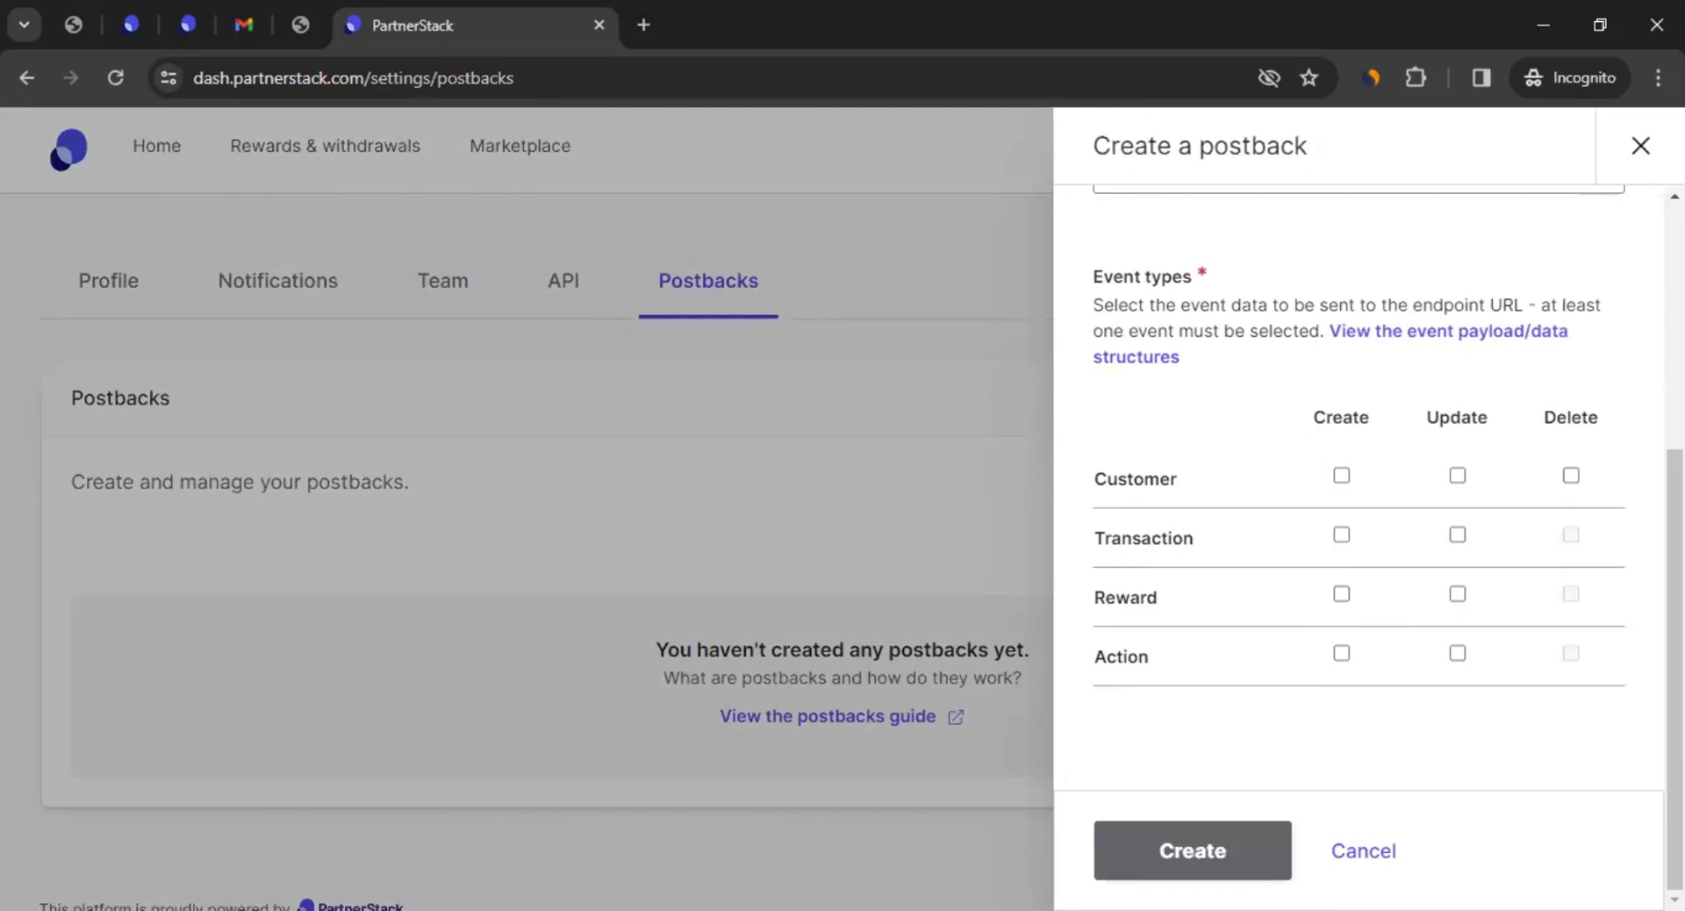
key(Escape)
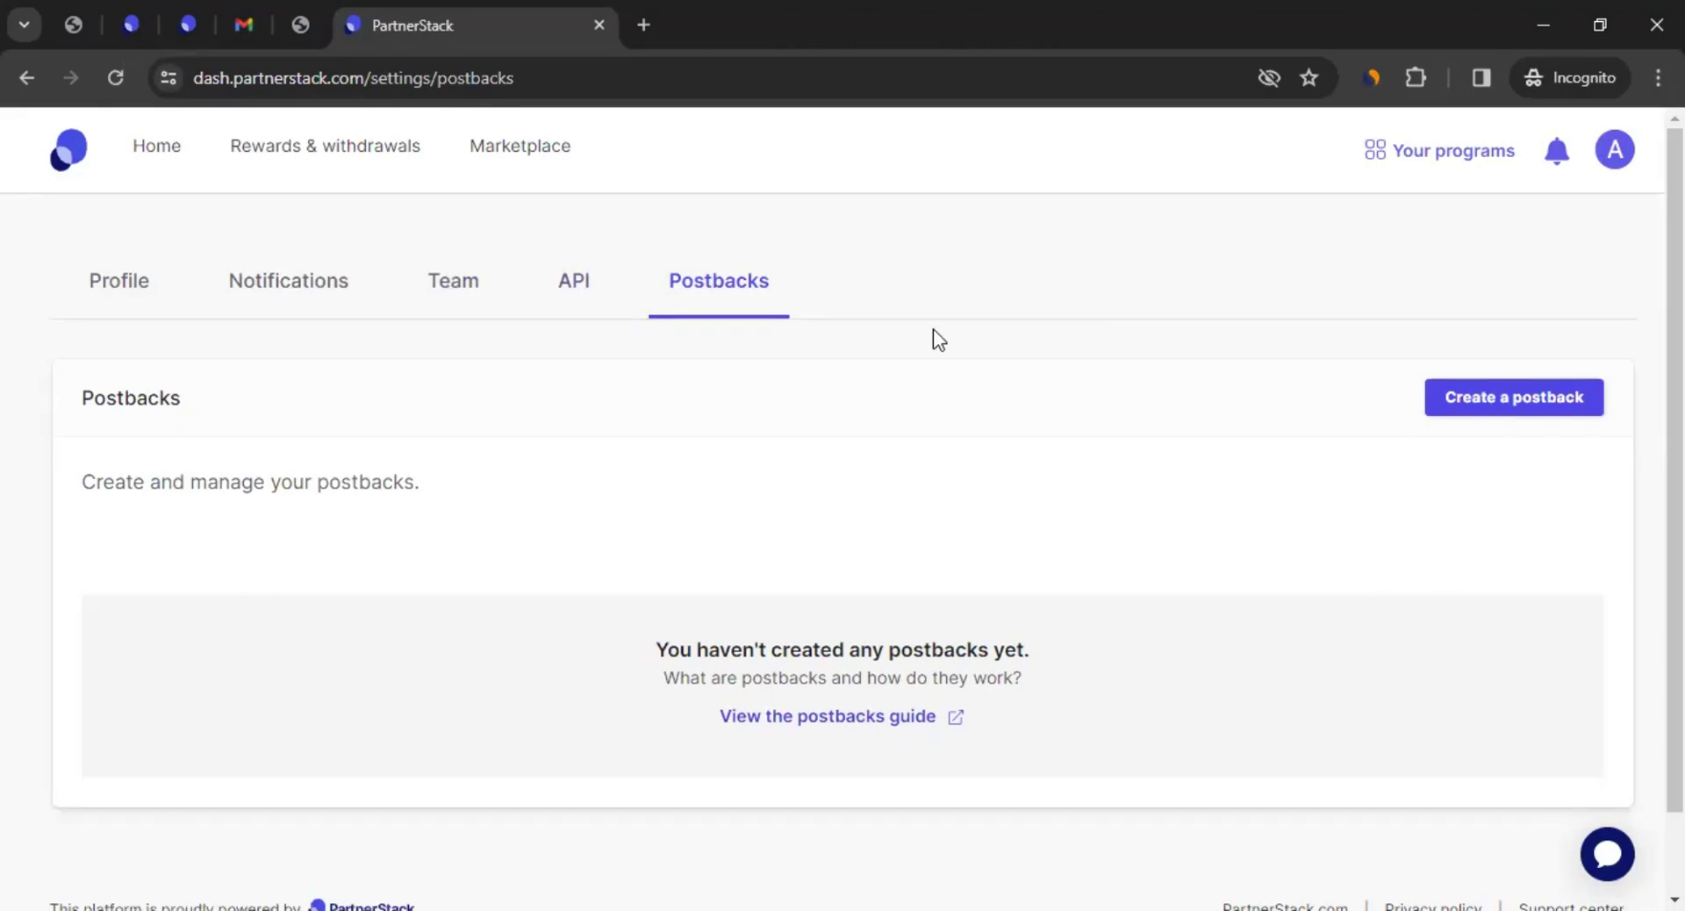
click(1617, 162)
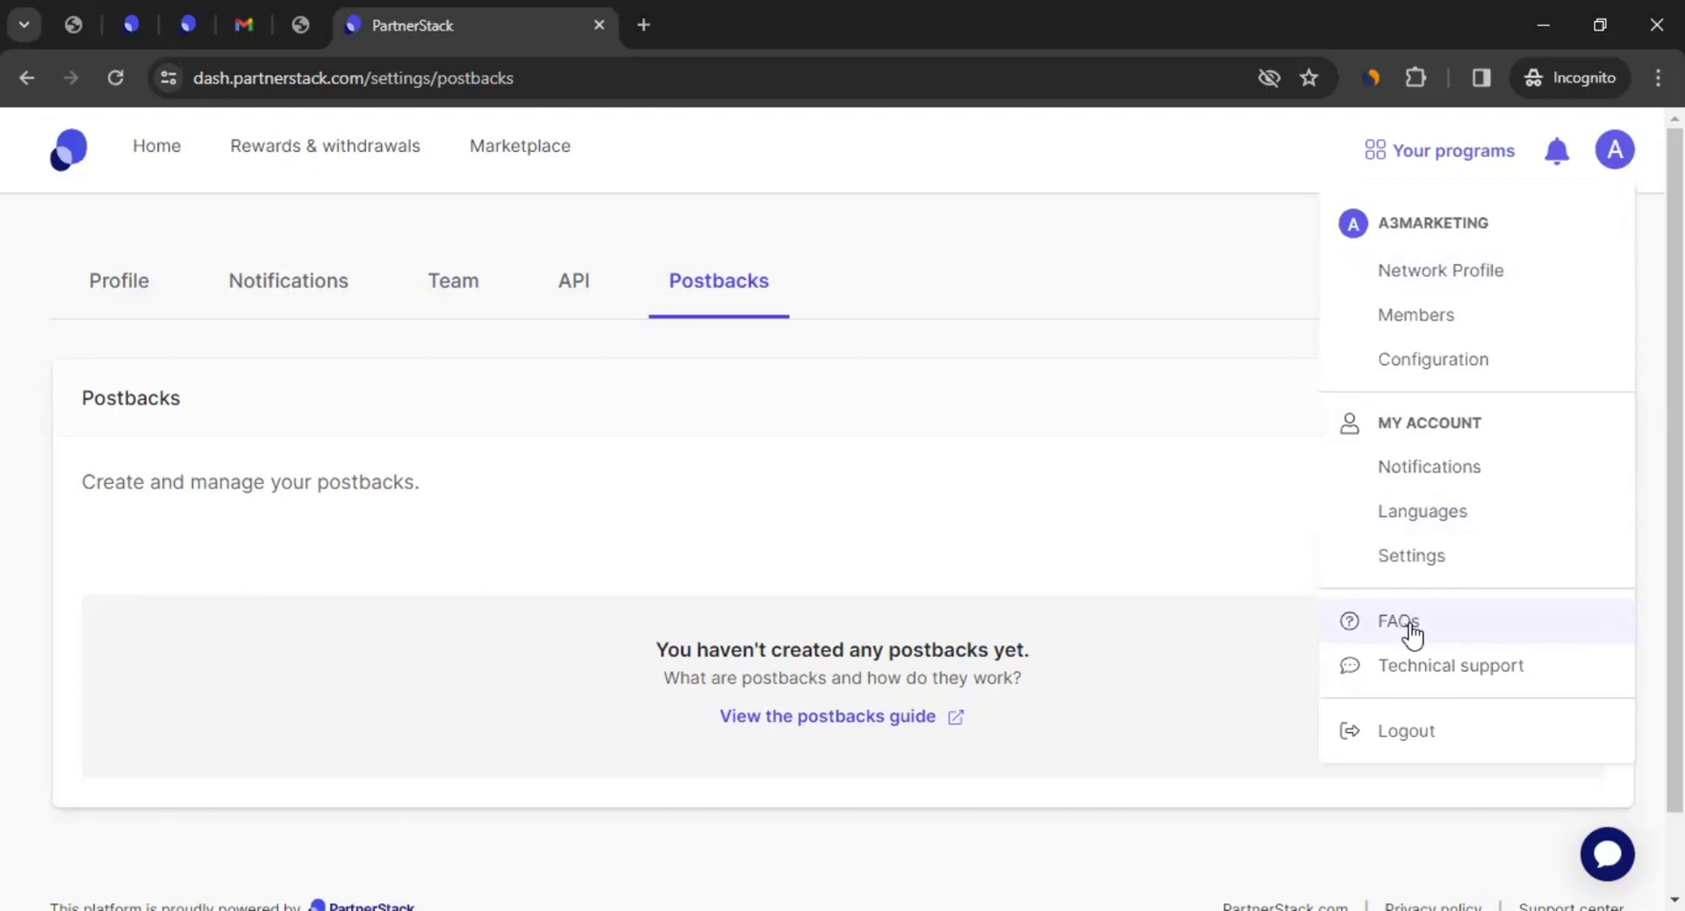
click(1416, 678)
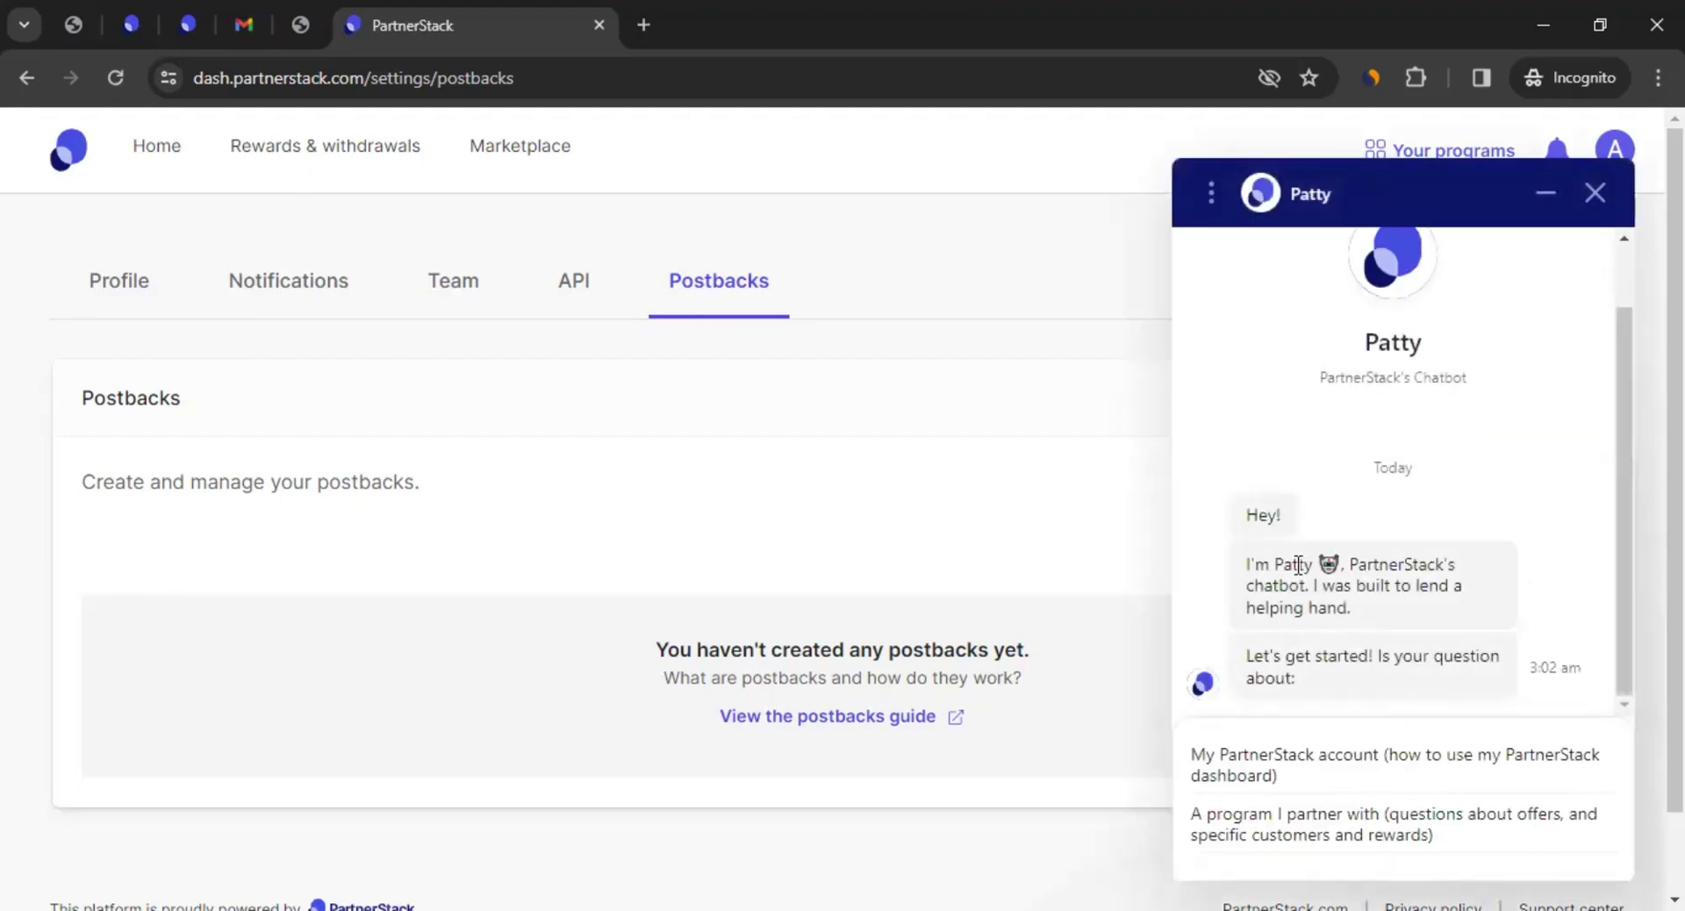
scroll(1311, 748, down, 1)
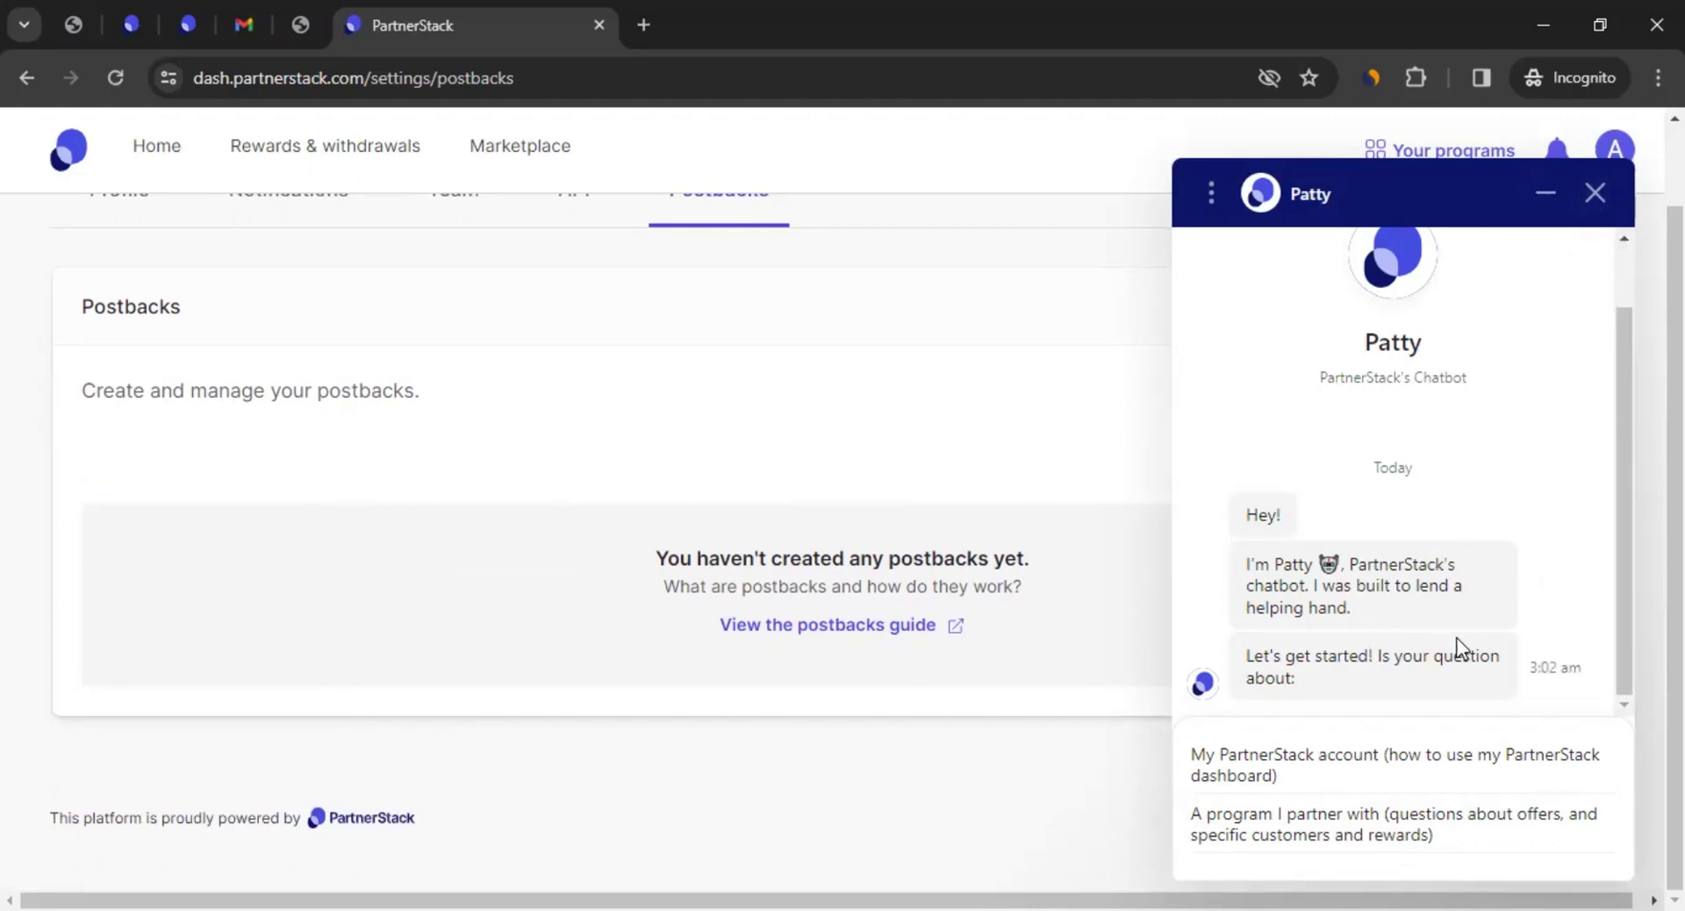
click(1594, 194)
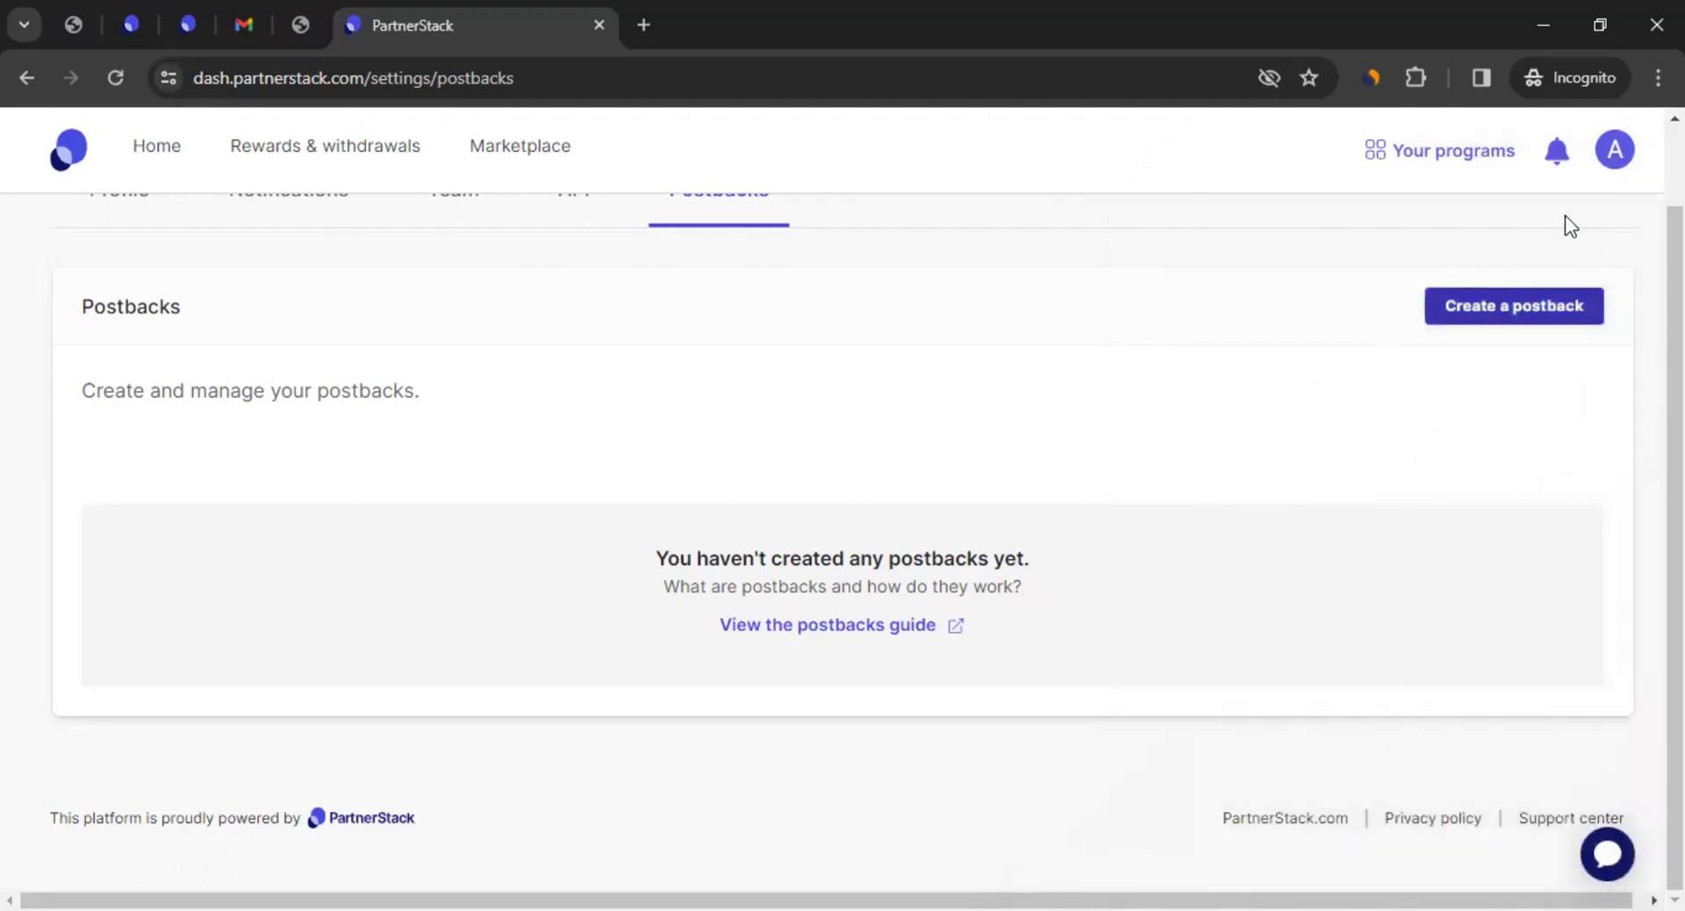
click(1556, 158)
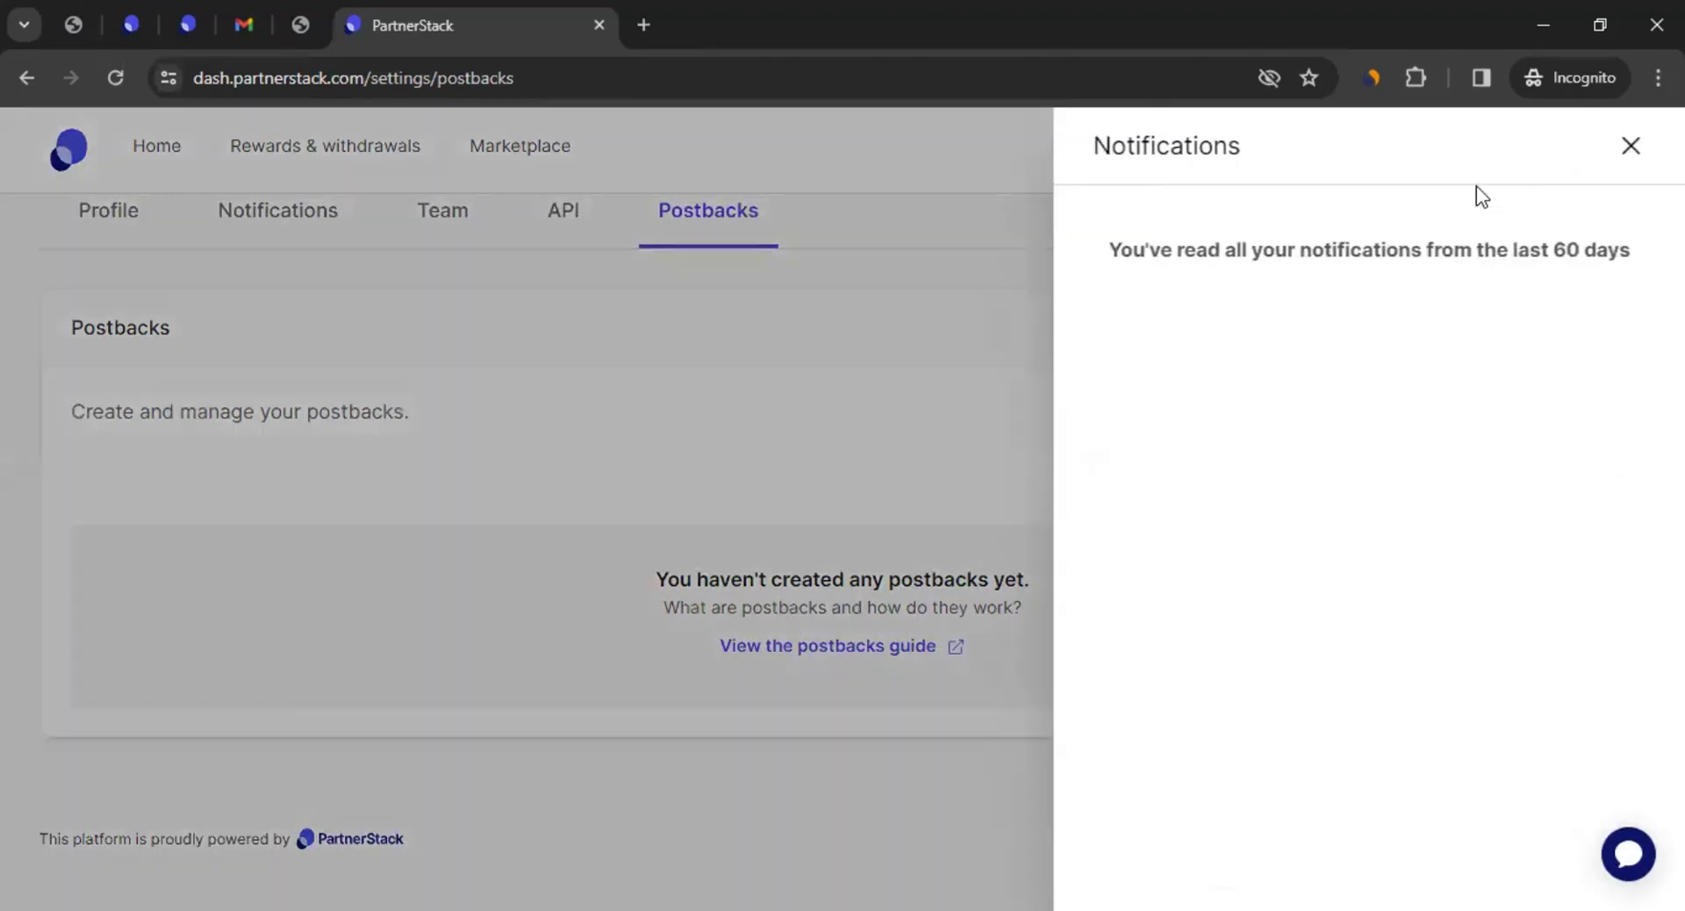
drag(1133, 254, 1398, 255)
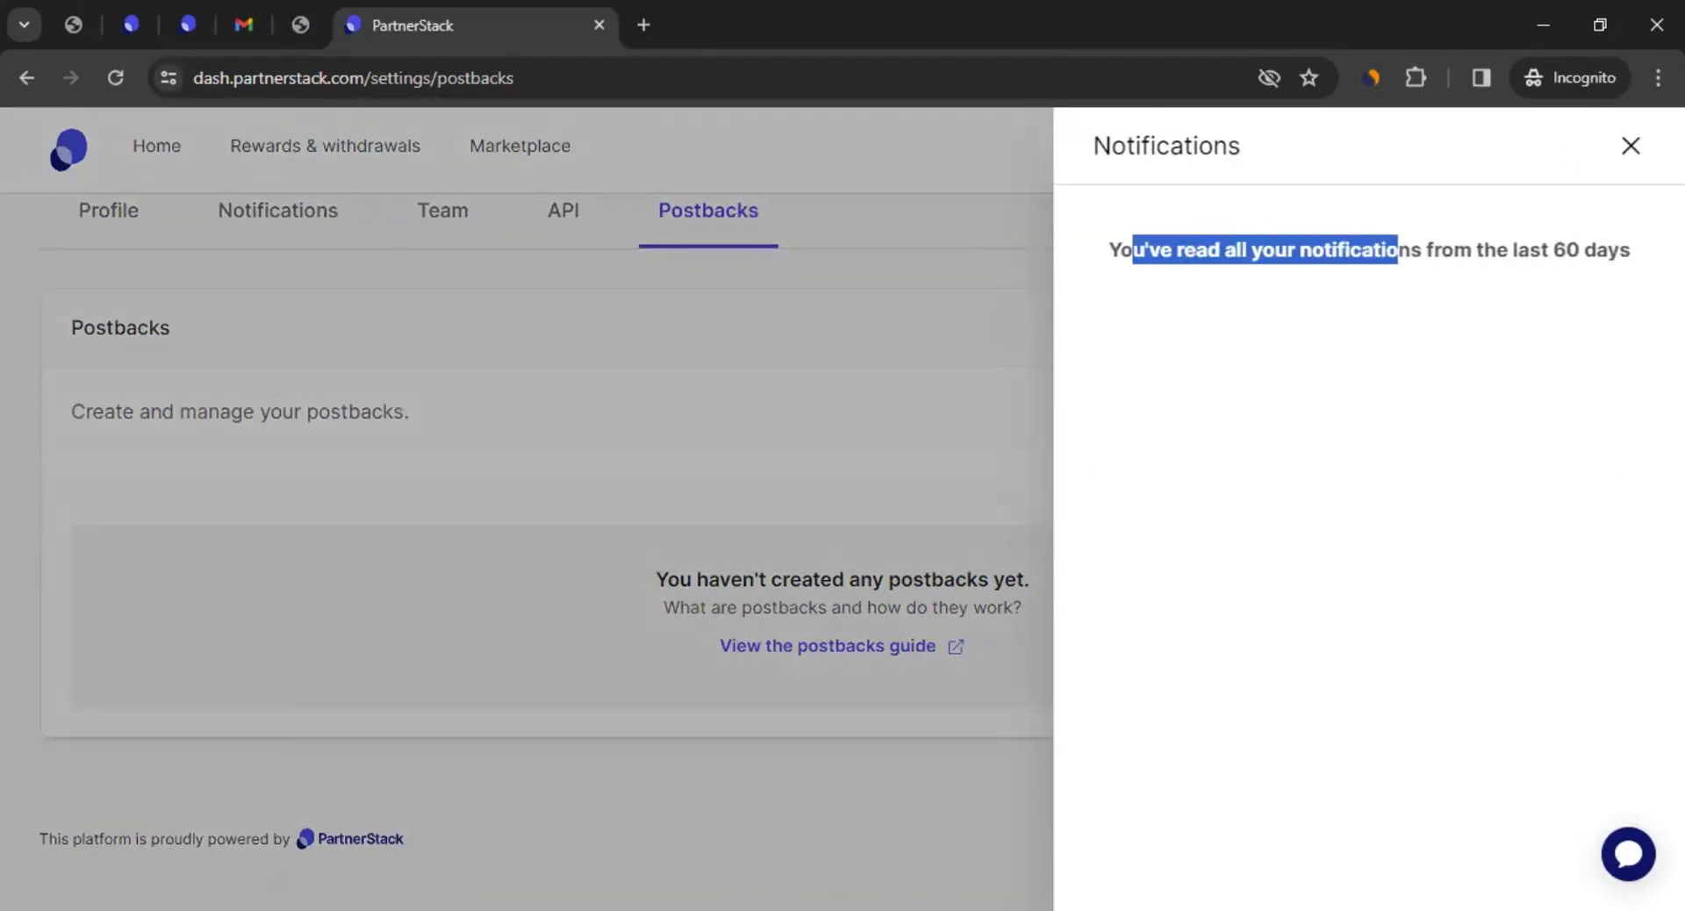
click(1628, 145)
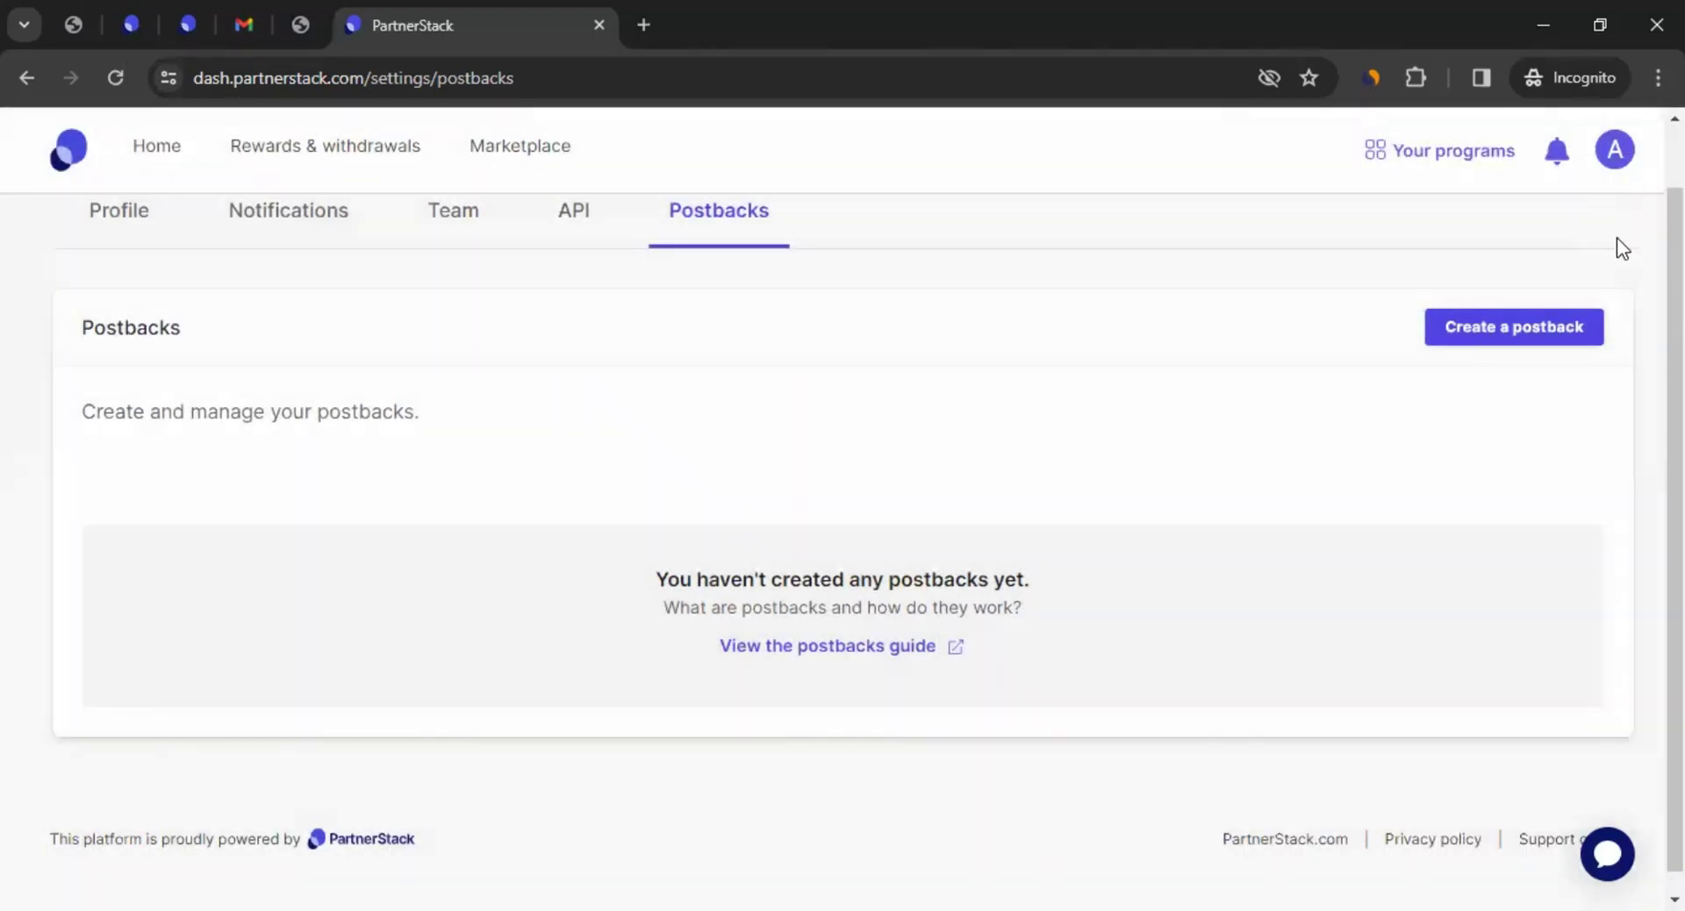
Step: Open the Marketplace and look at the category and program-type filter options
click(527, 160)
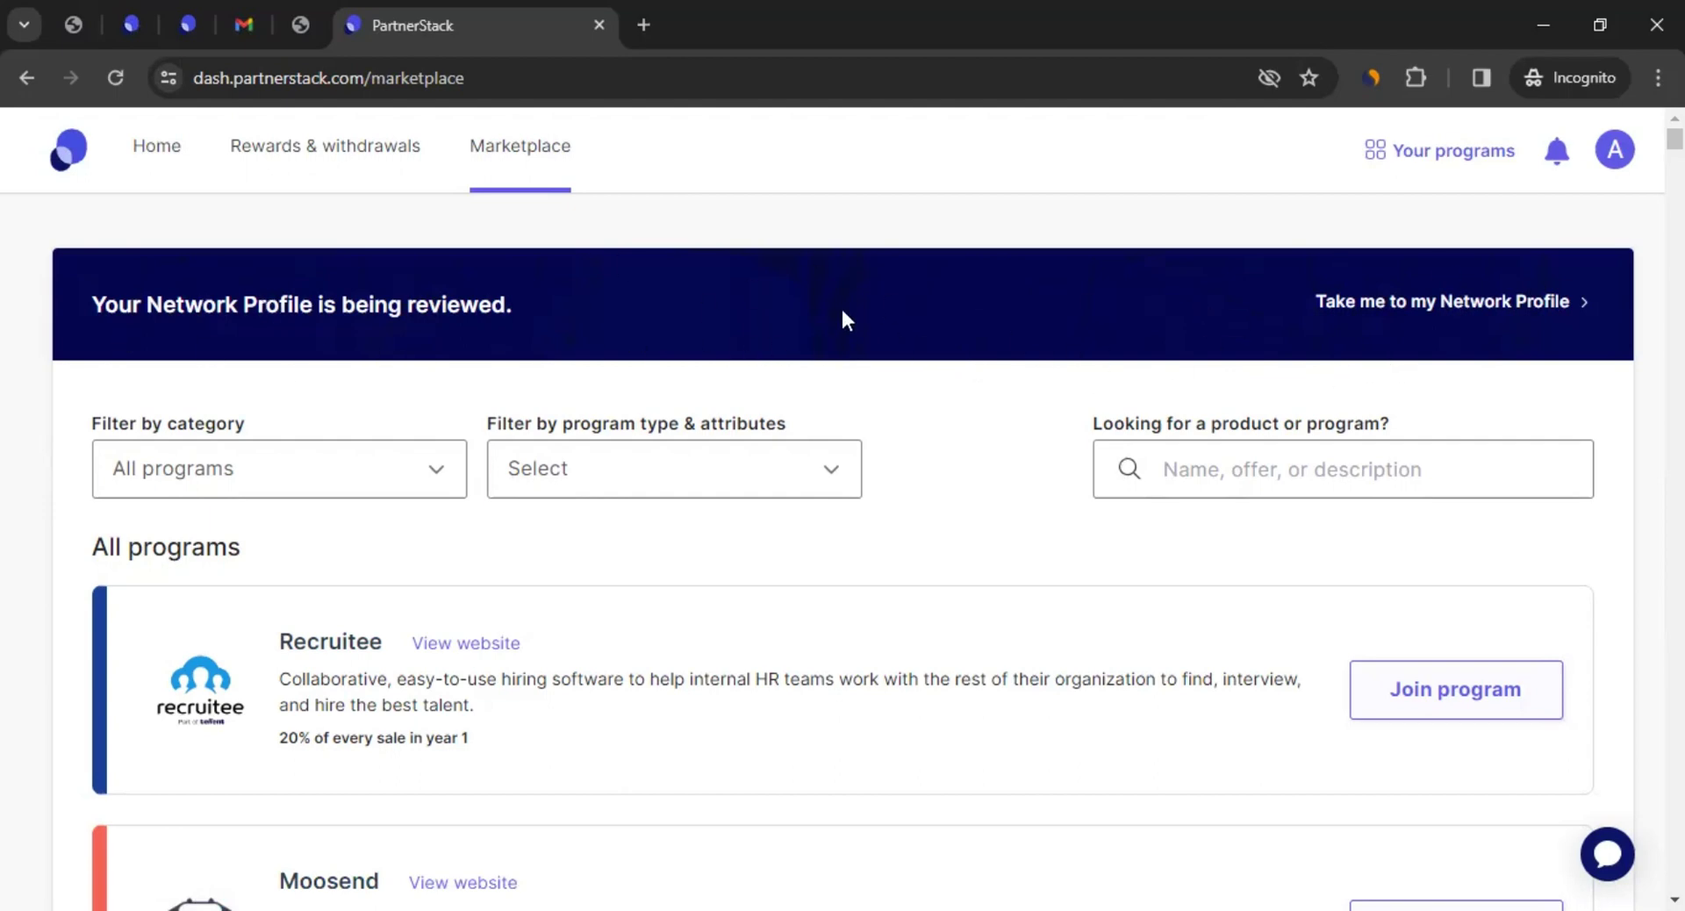
scroll(832, 378, down, 2)
scroll(832, 378, down, 2)
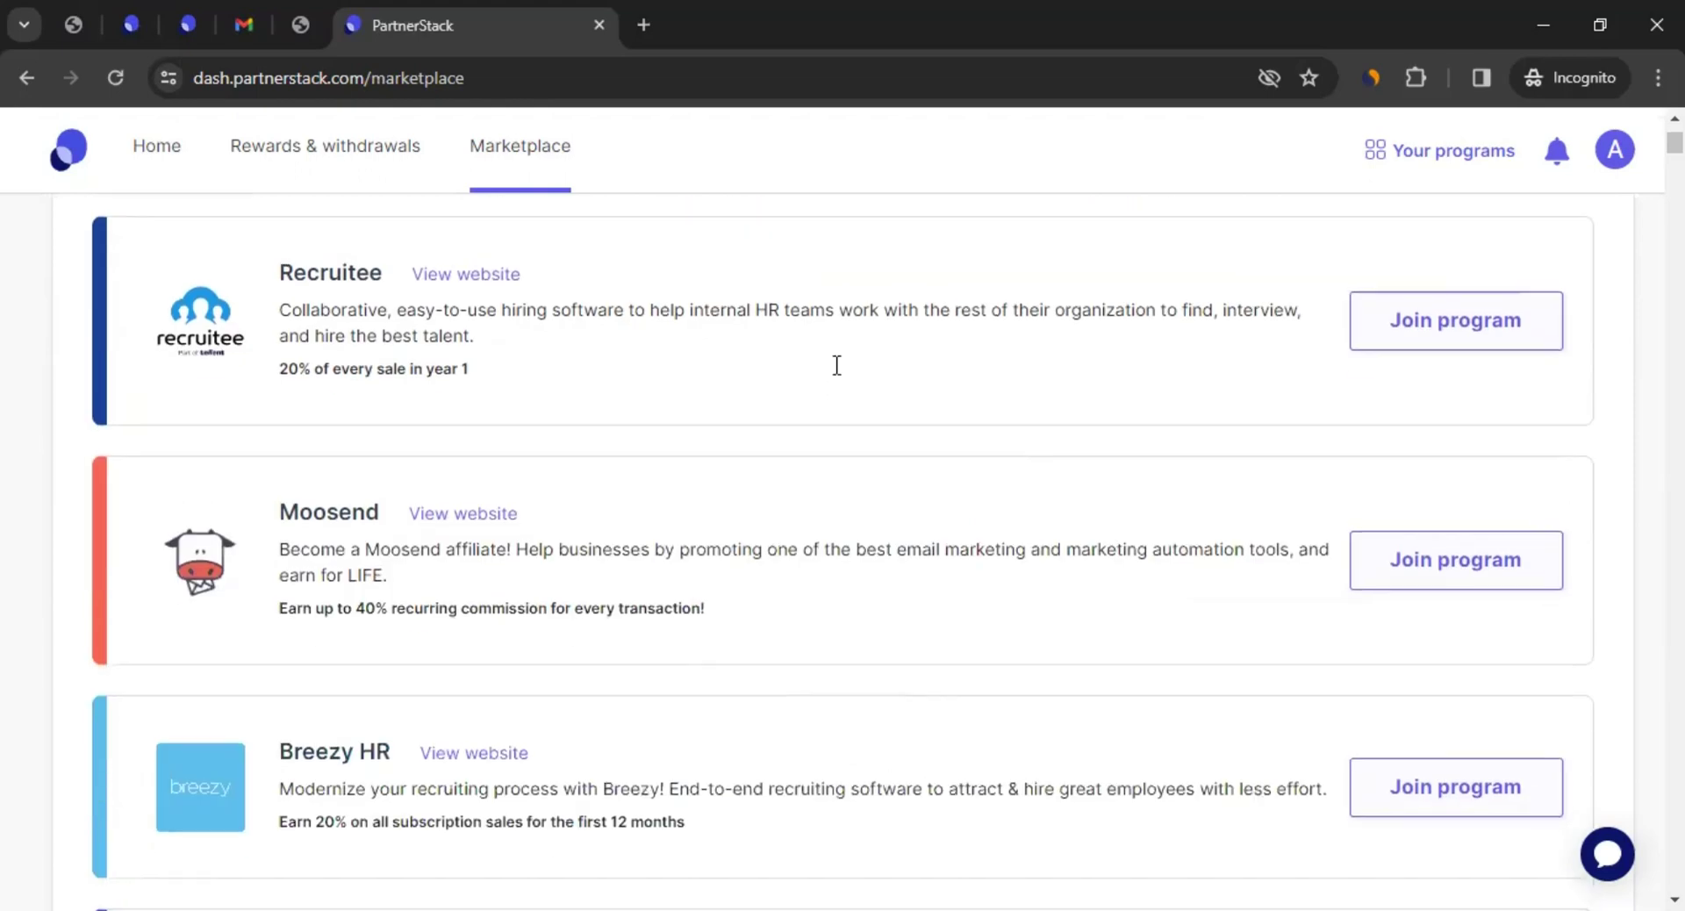
scroll(478, 395, up, 3)
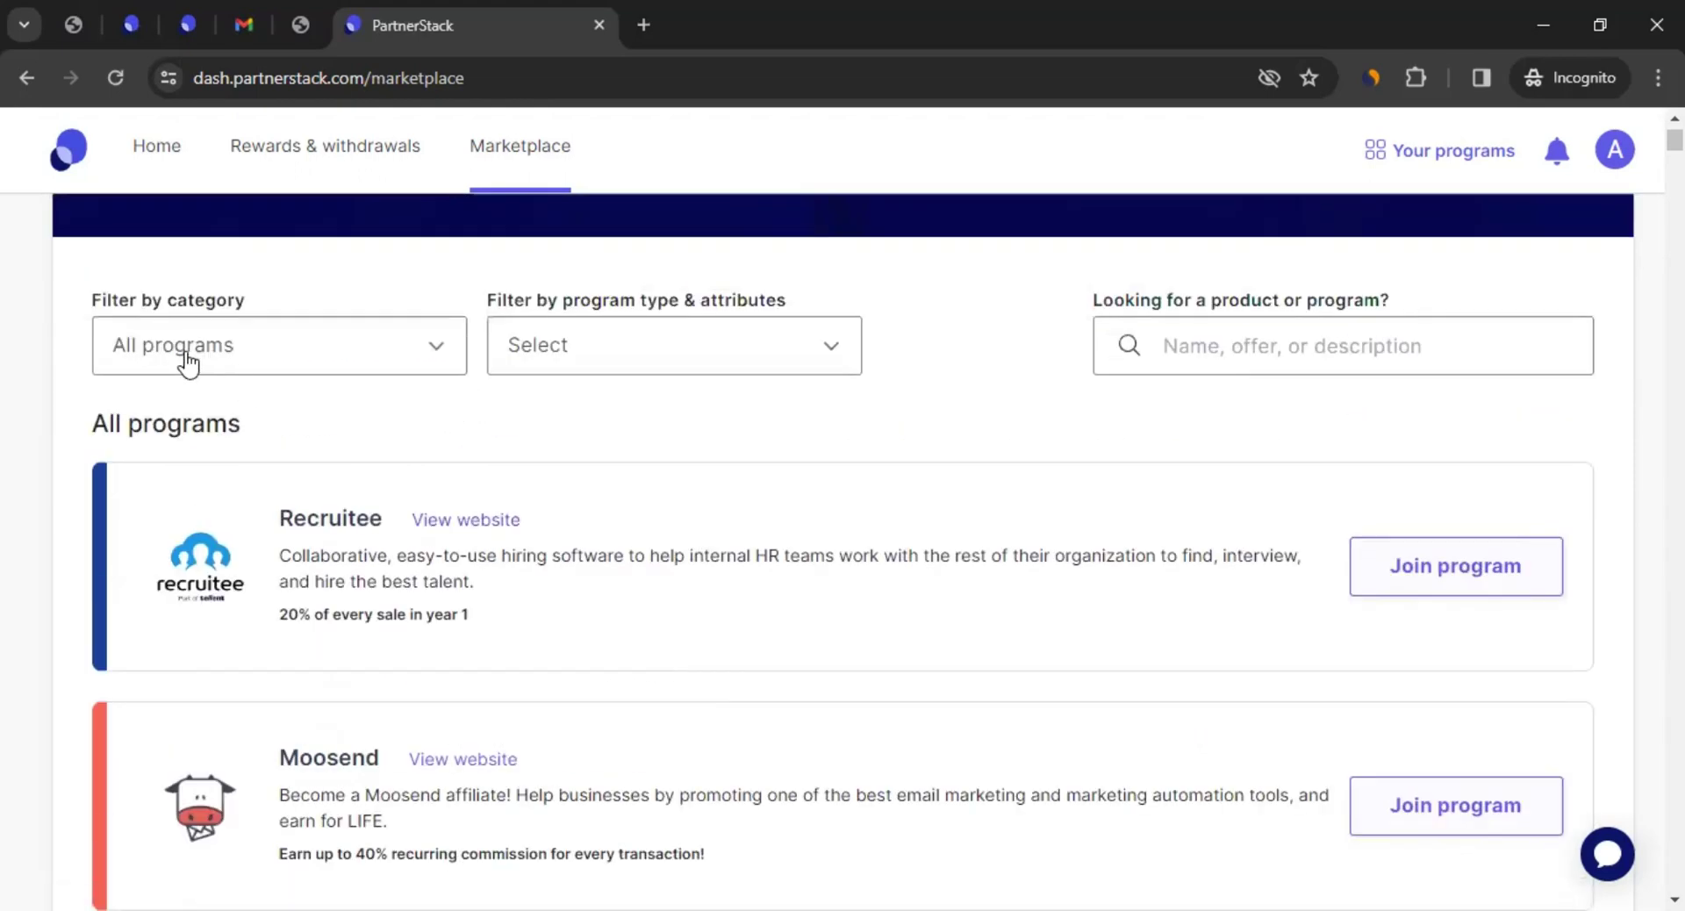
click(202, 360)
click(417, 367)
click(727, 359)
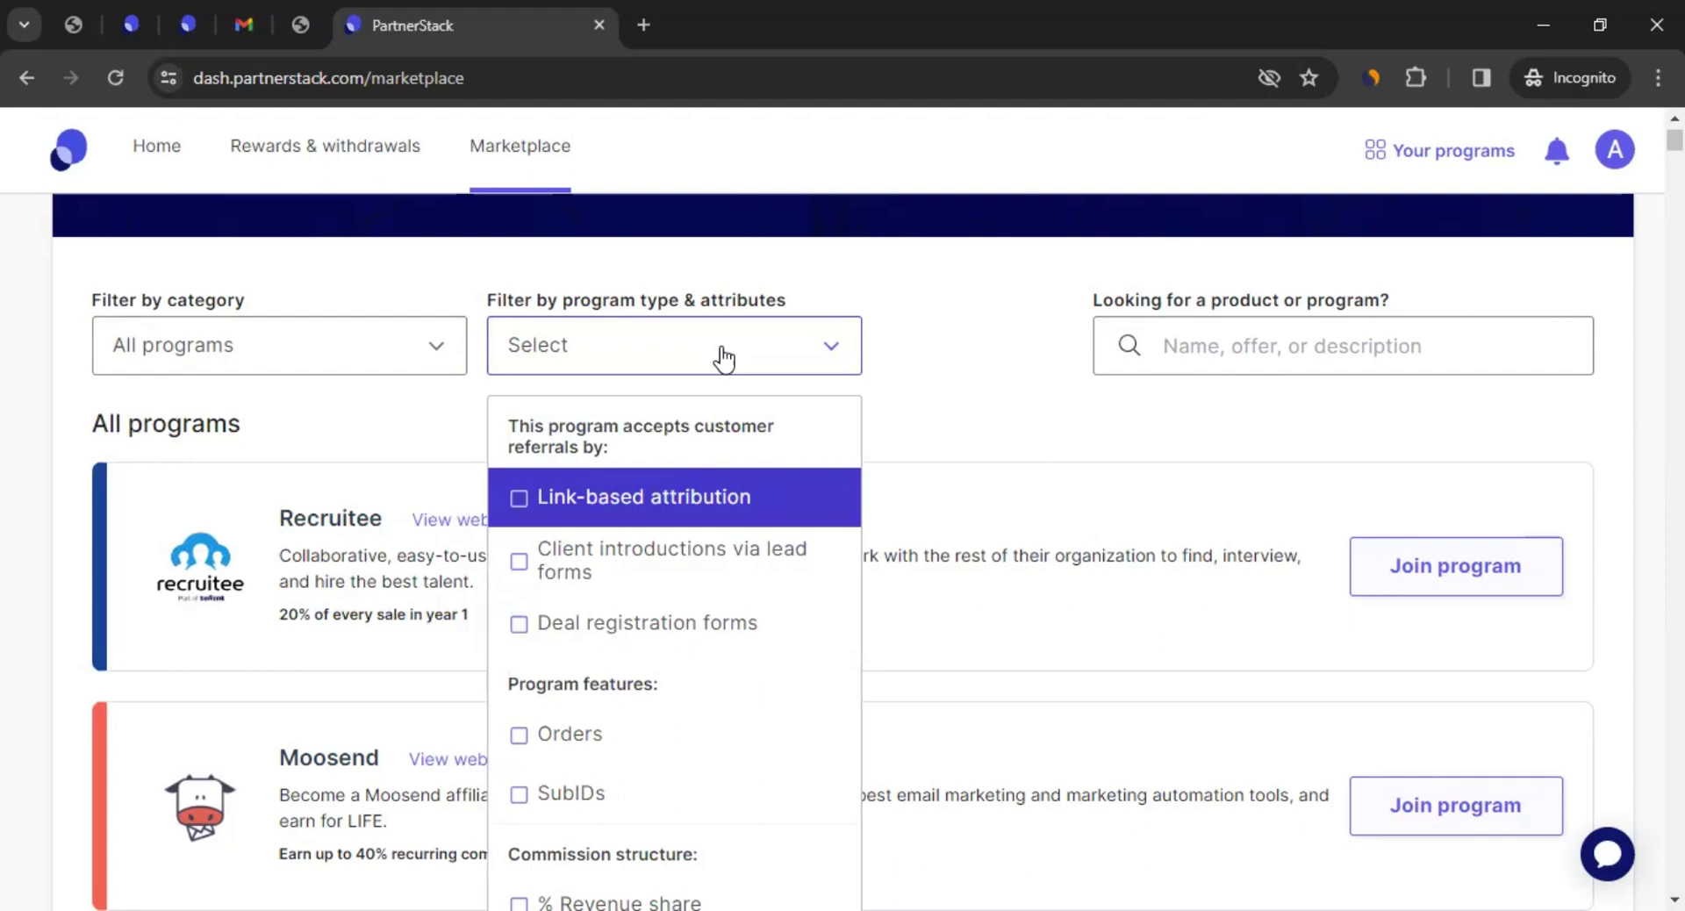
click(1124, 407)
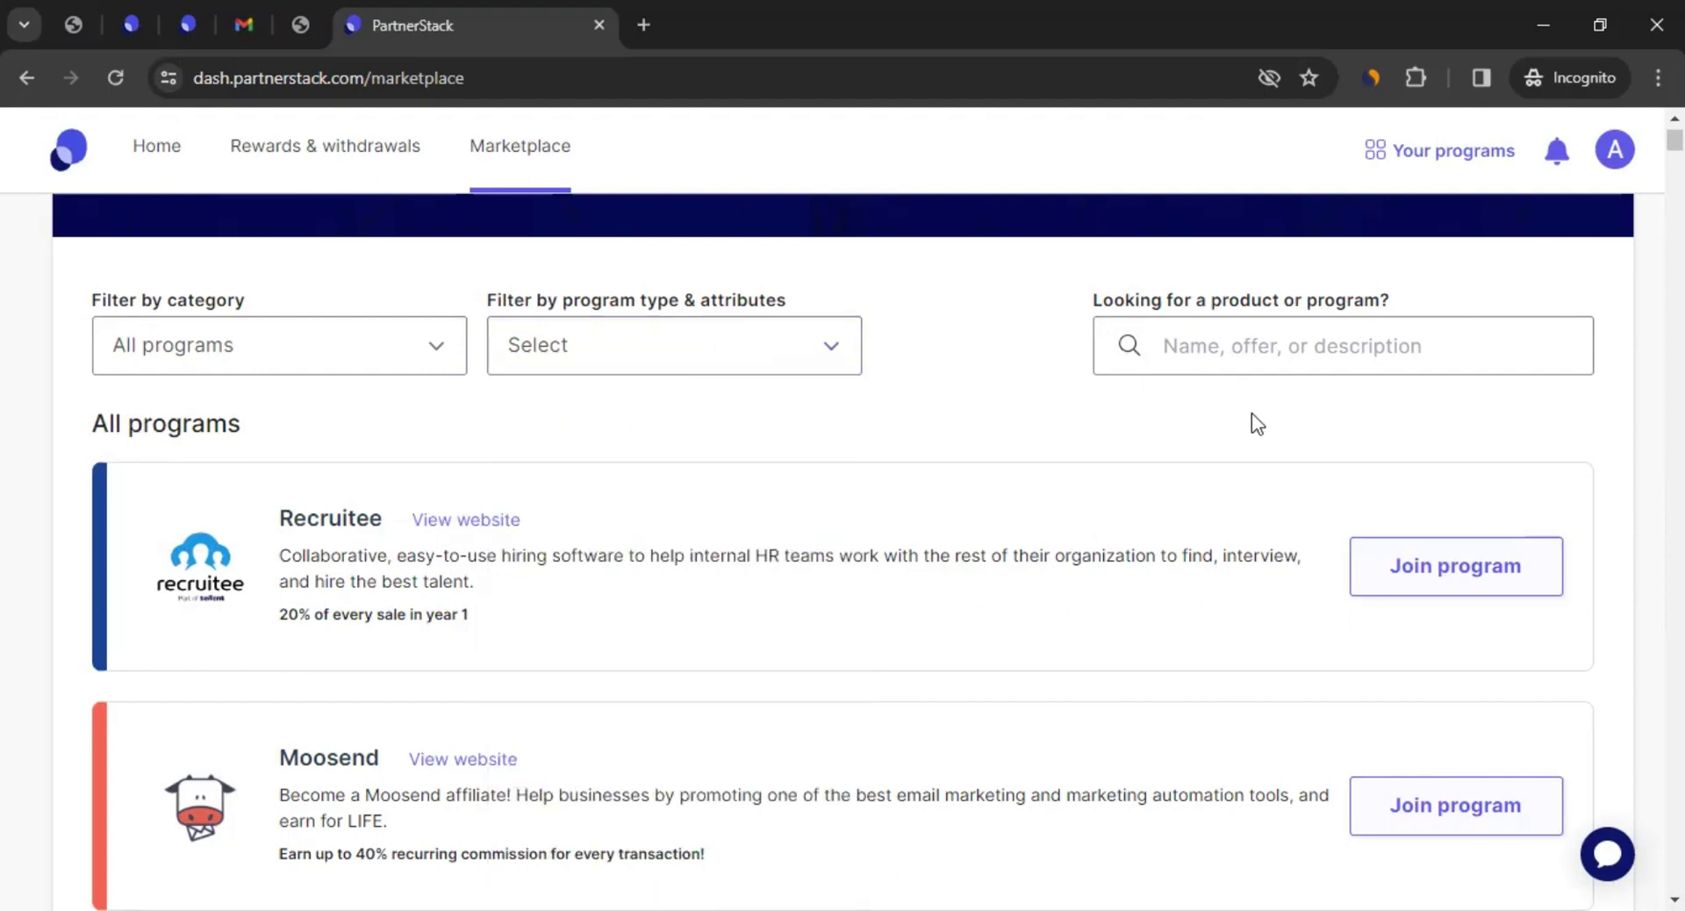
Step: Review the PartnerStack program's name, description and commission terms, then start its application
scroll(188, 392, down, 8)
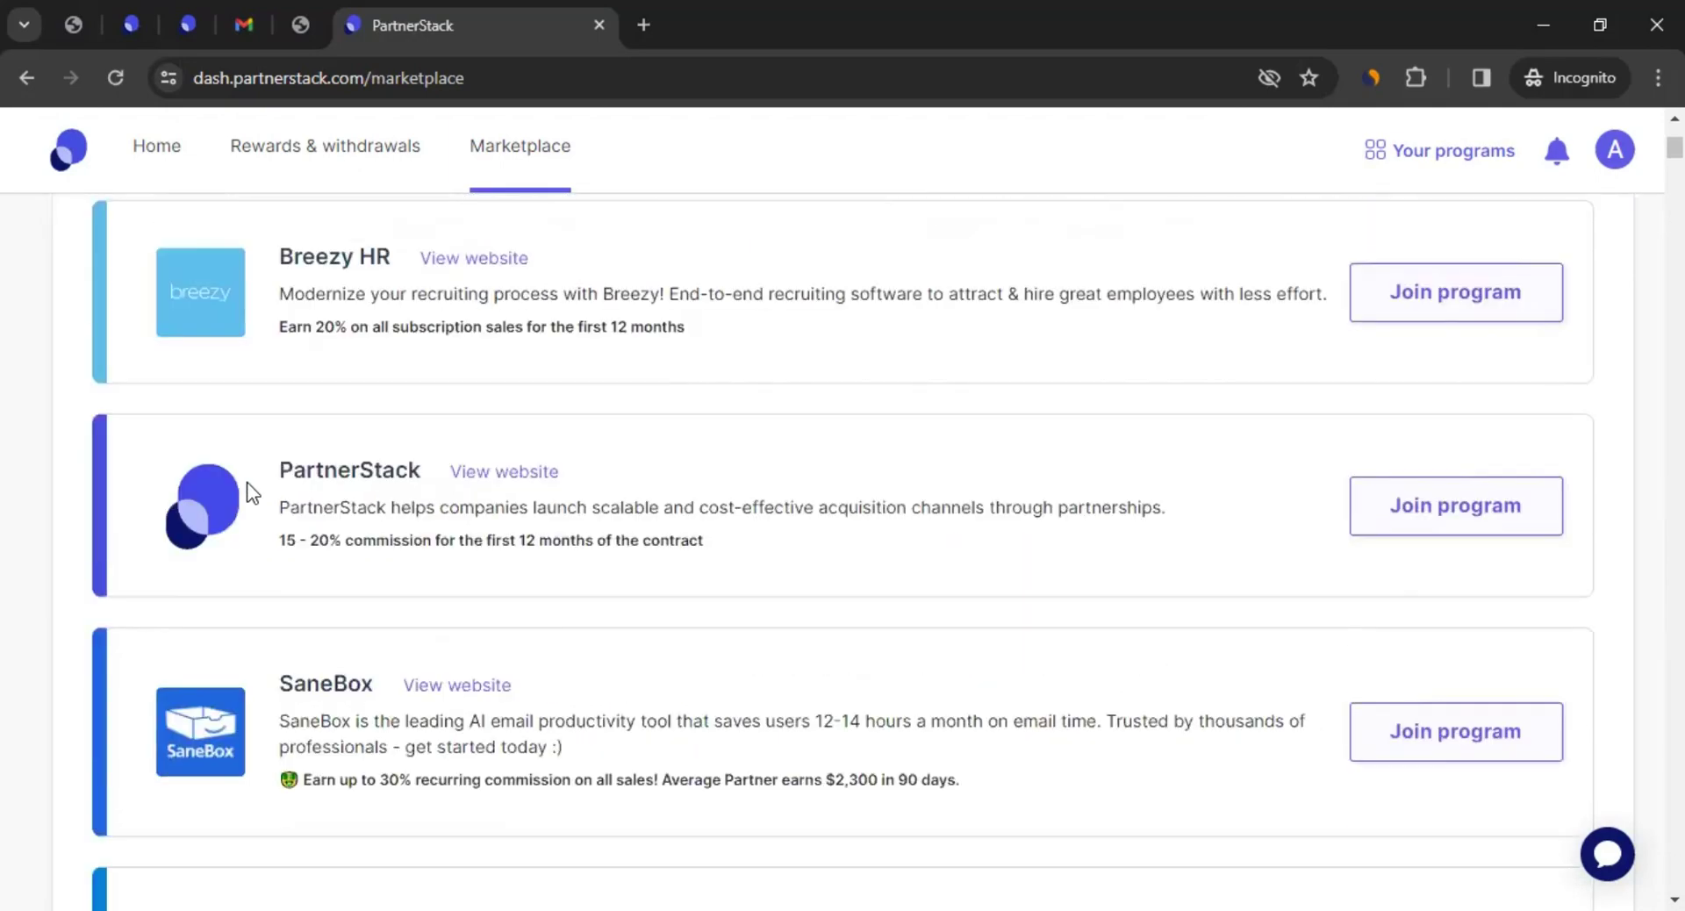
scroll(282, 518, down, 6)
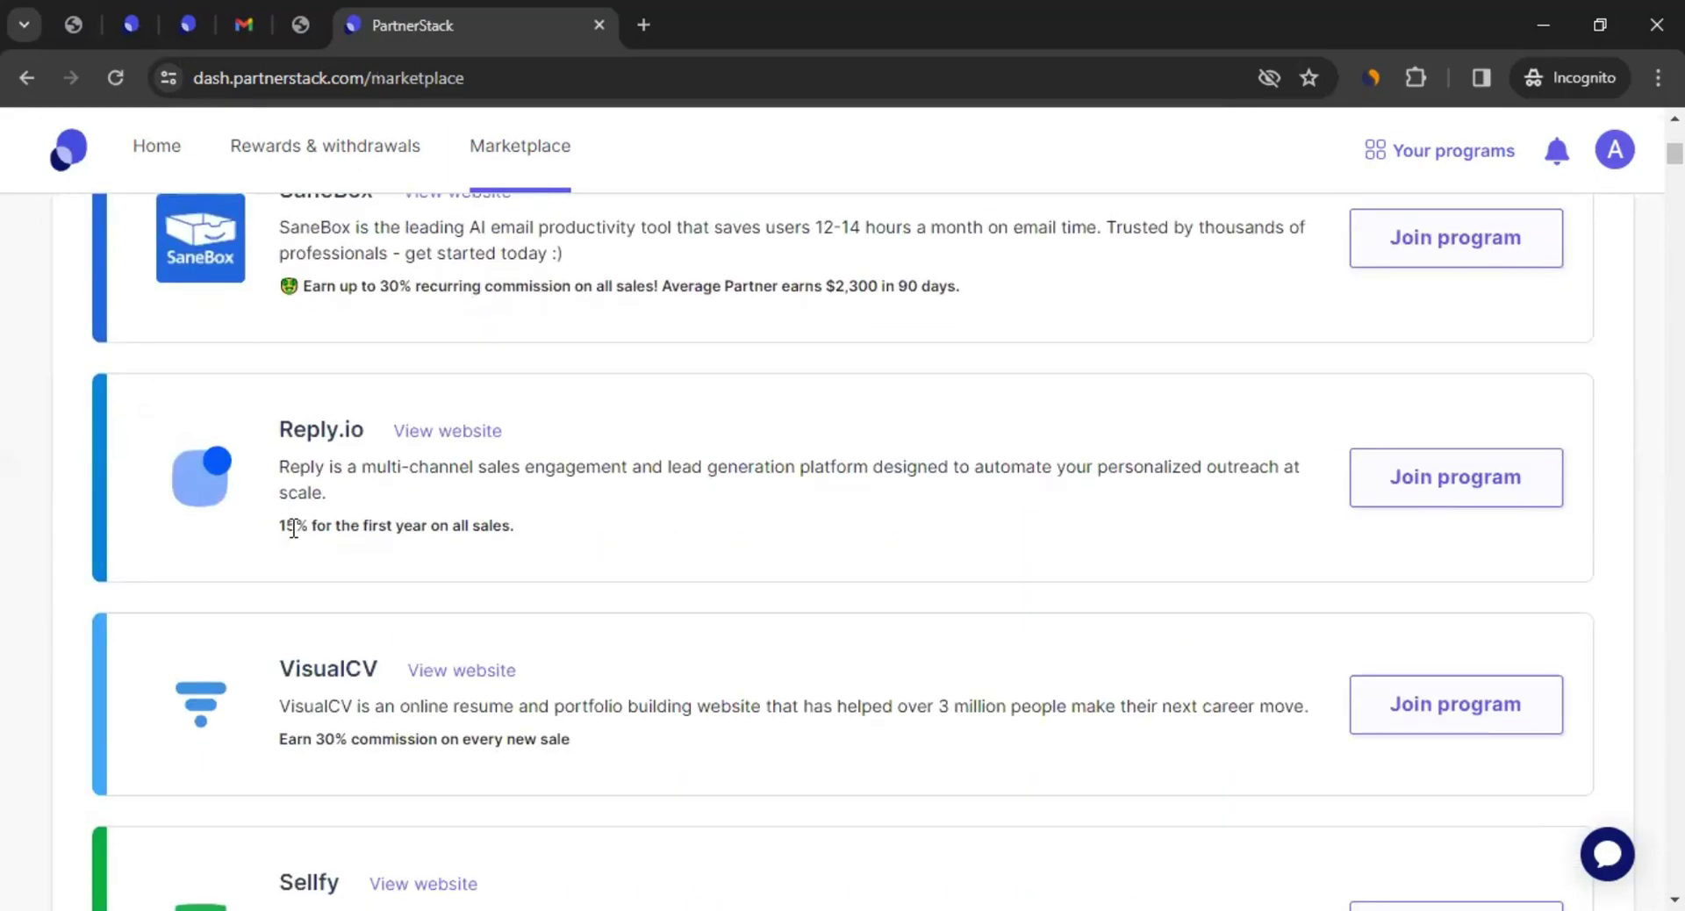
scroll(527, 553, up, 5)
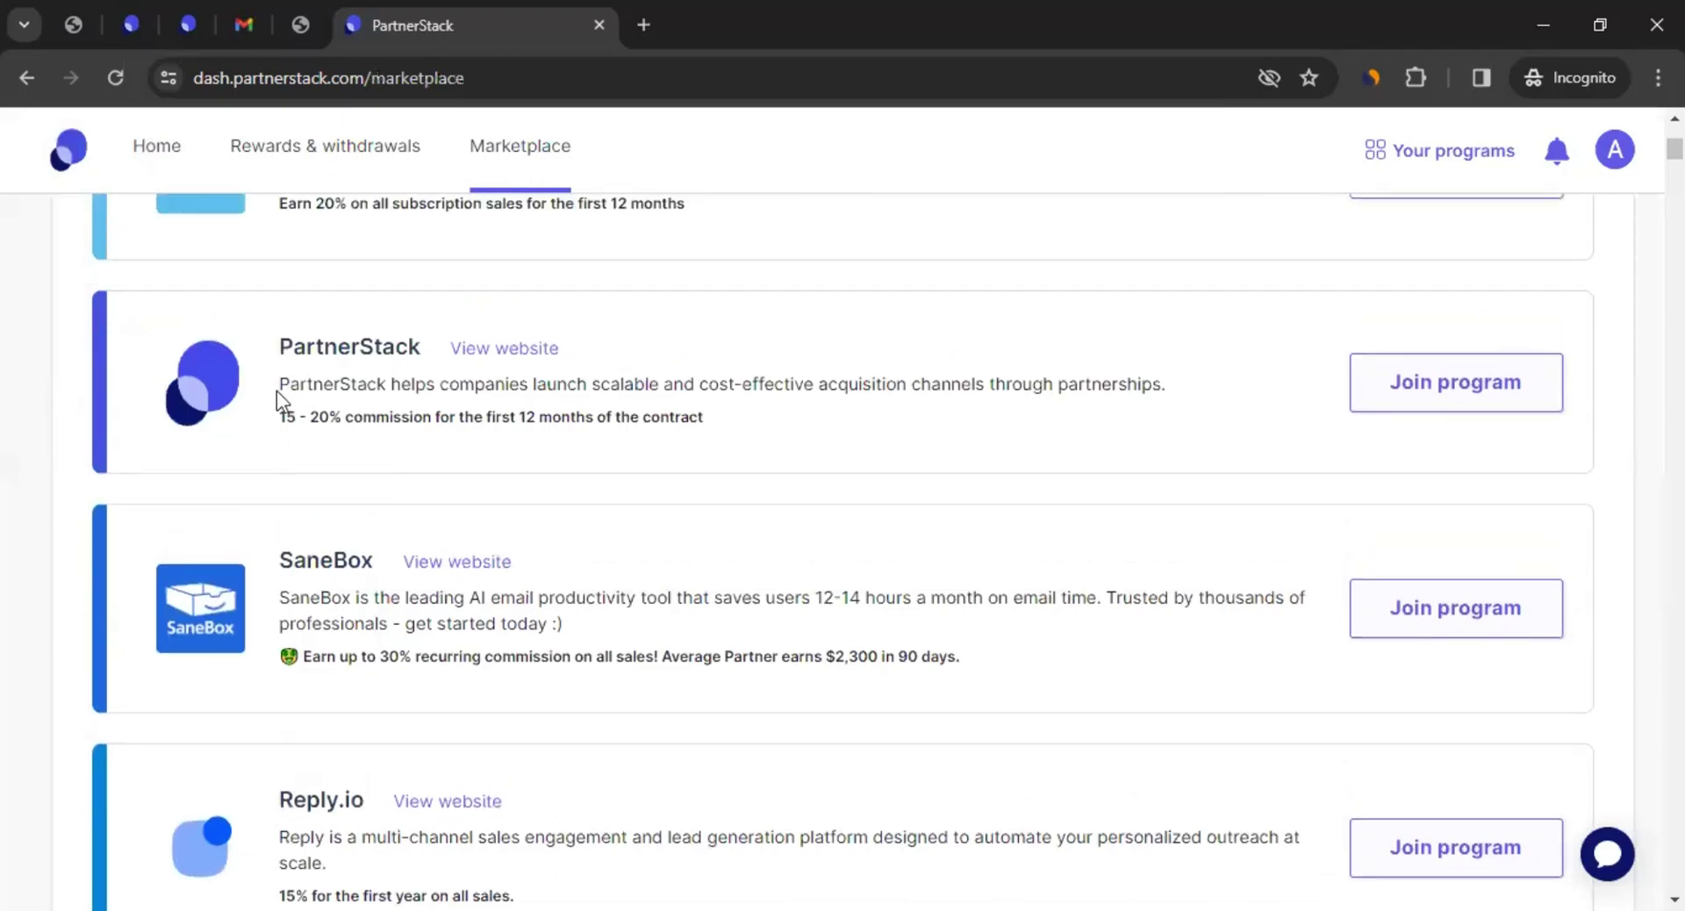
drag(303, 349, 374, 346)
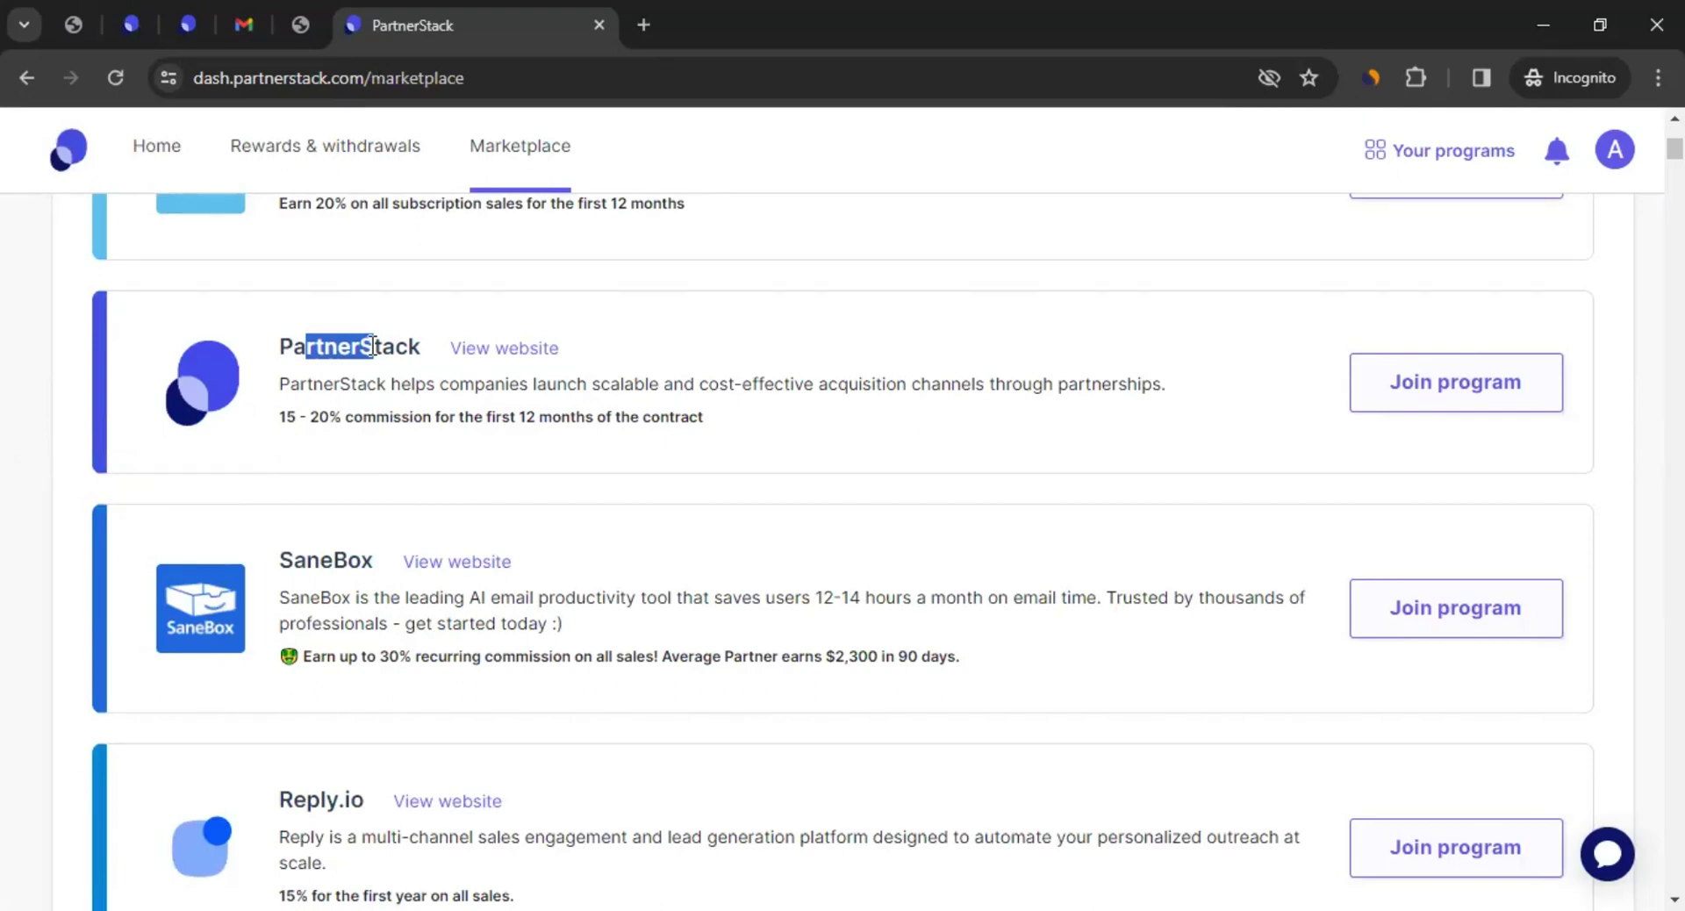
drag(287, 418, 711, 427)
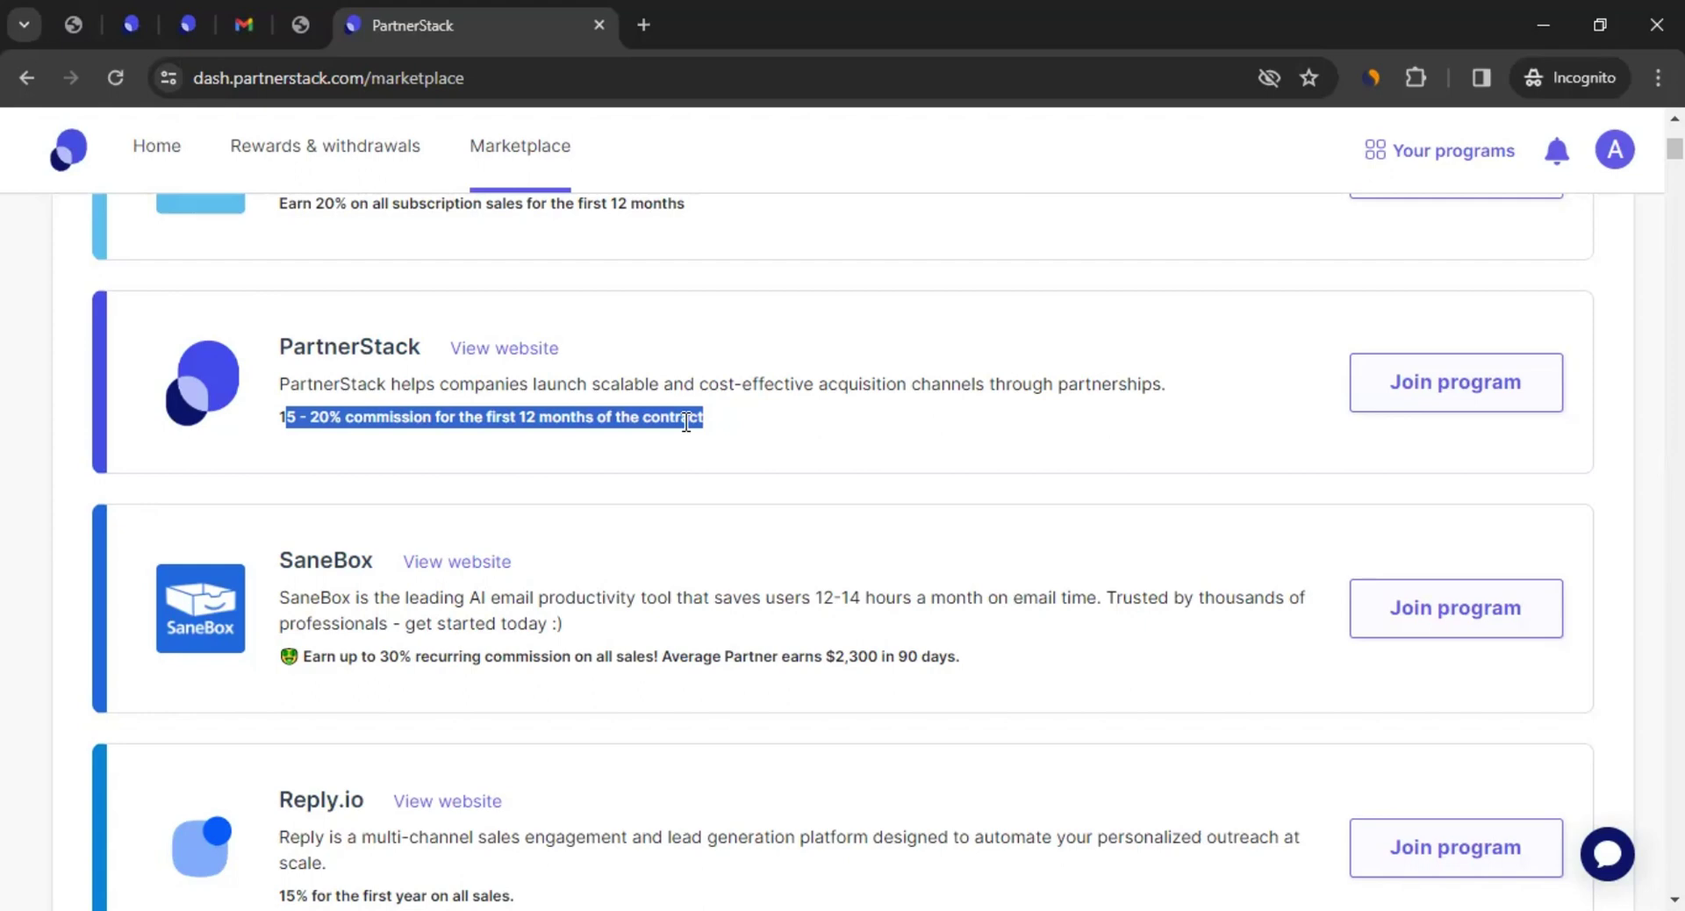
drag(794, 407, 289, 384)
click(1463, 381)
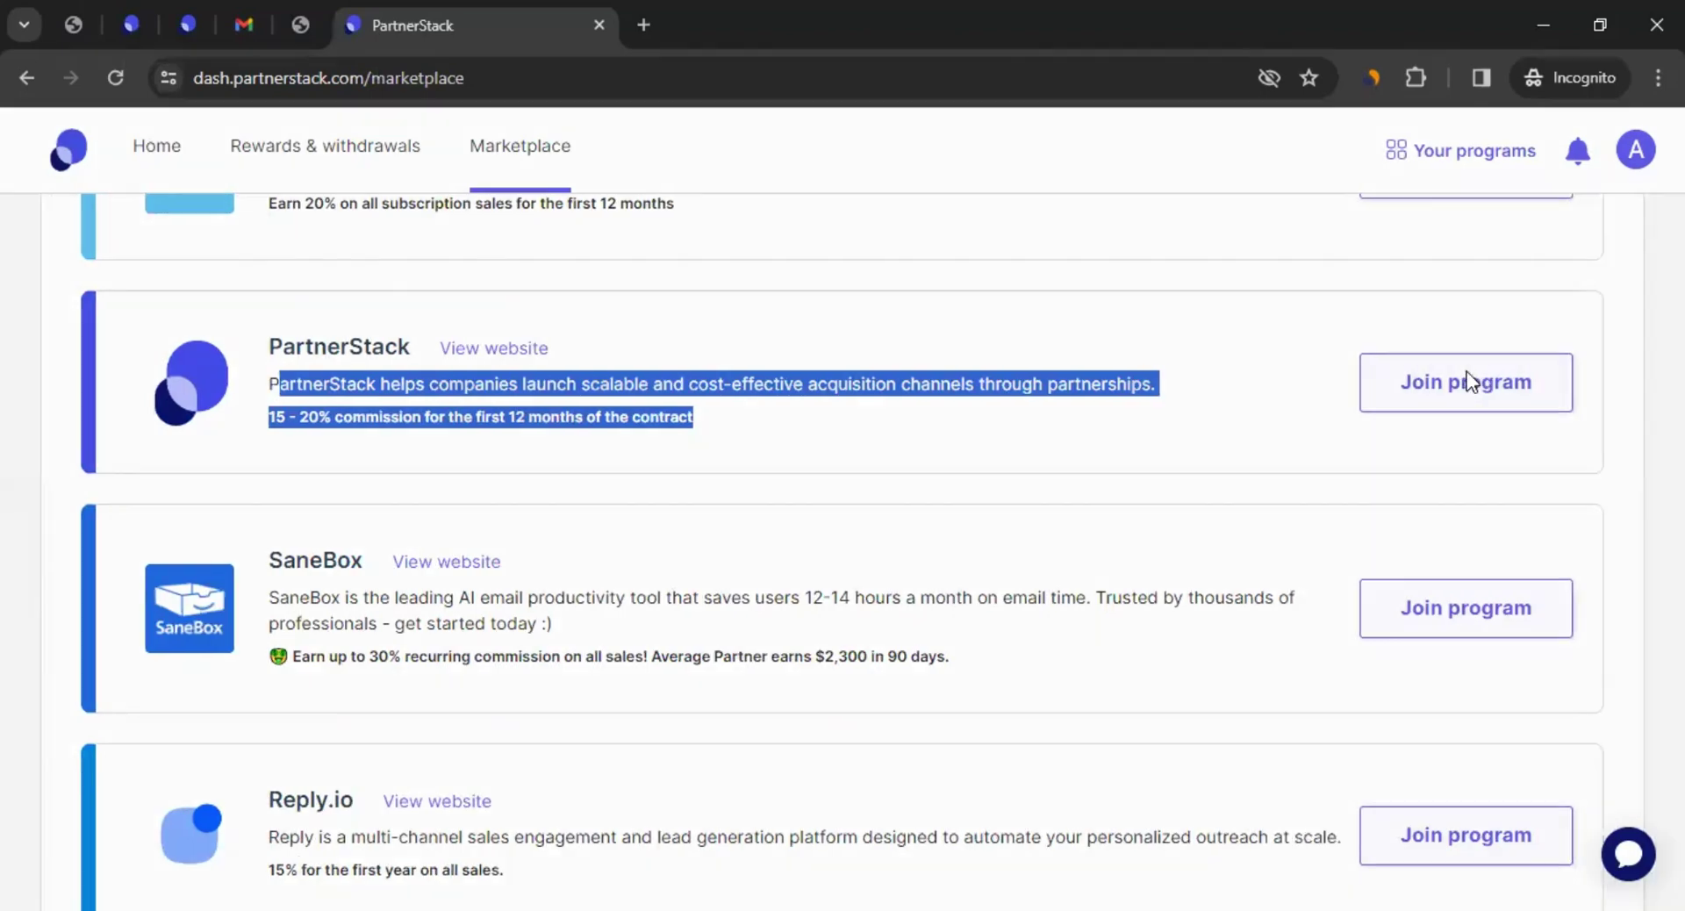
Step: Look at the PartnerStack application's Phone and why-interested fields, then close it unsubmitted
click(955, 472)
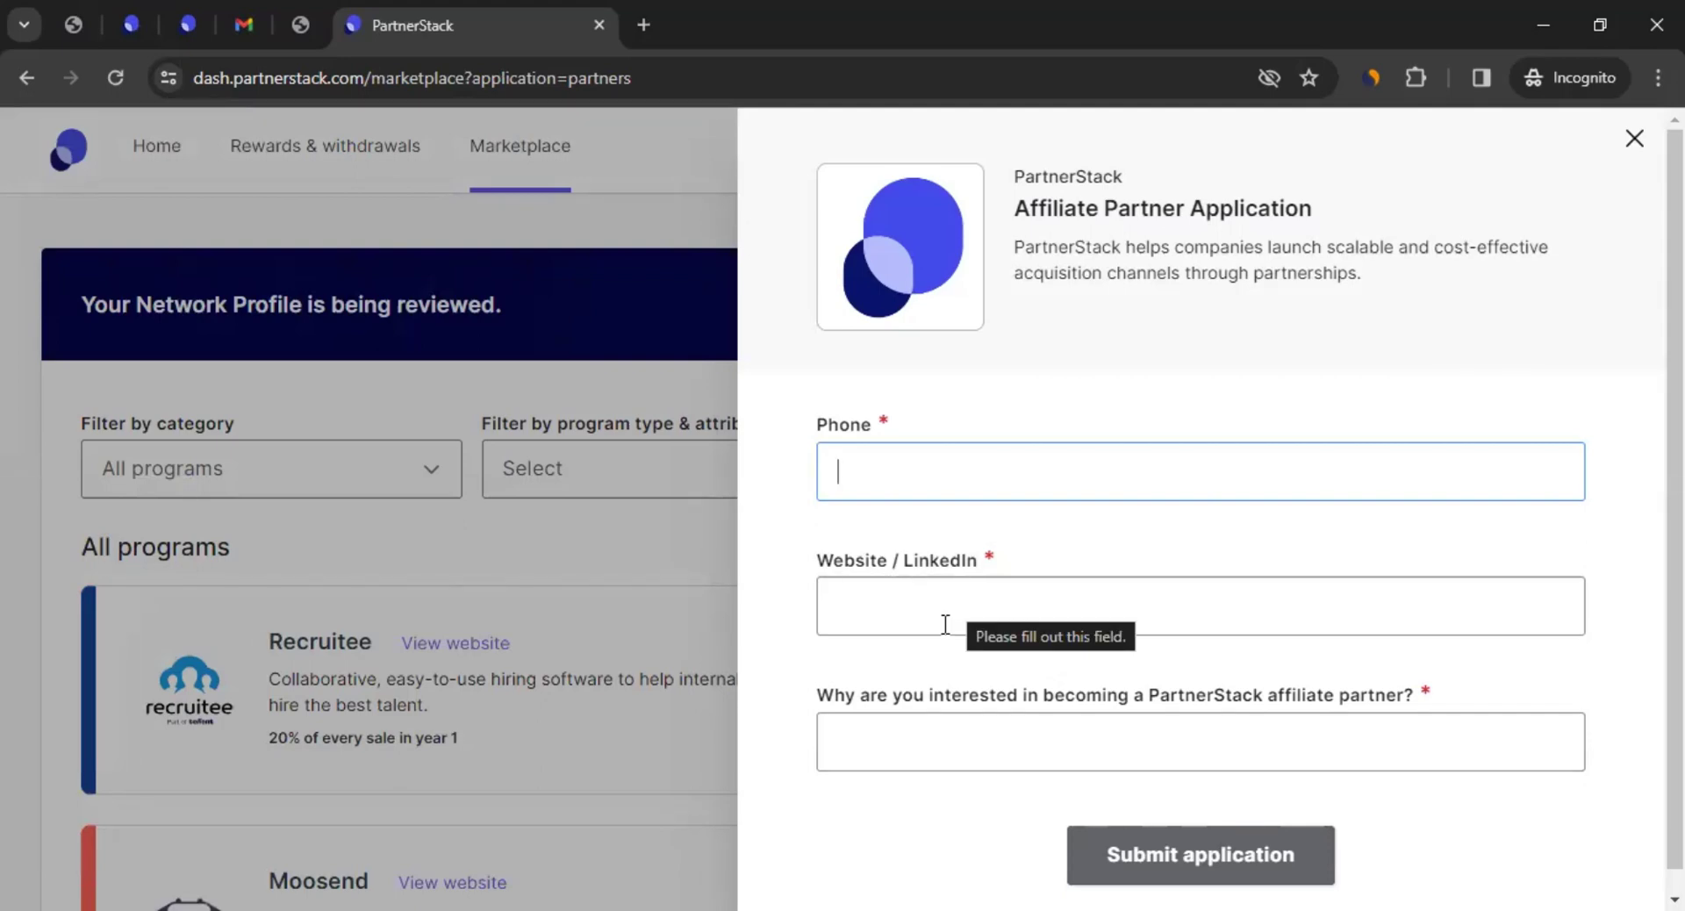
click(894, 746)
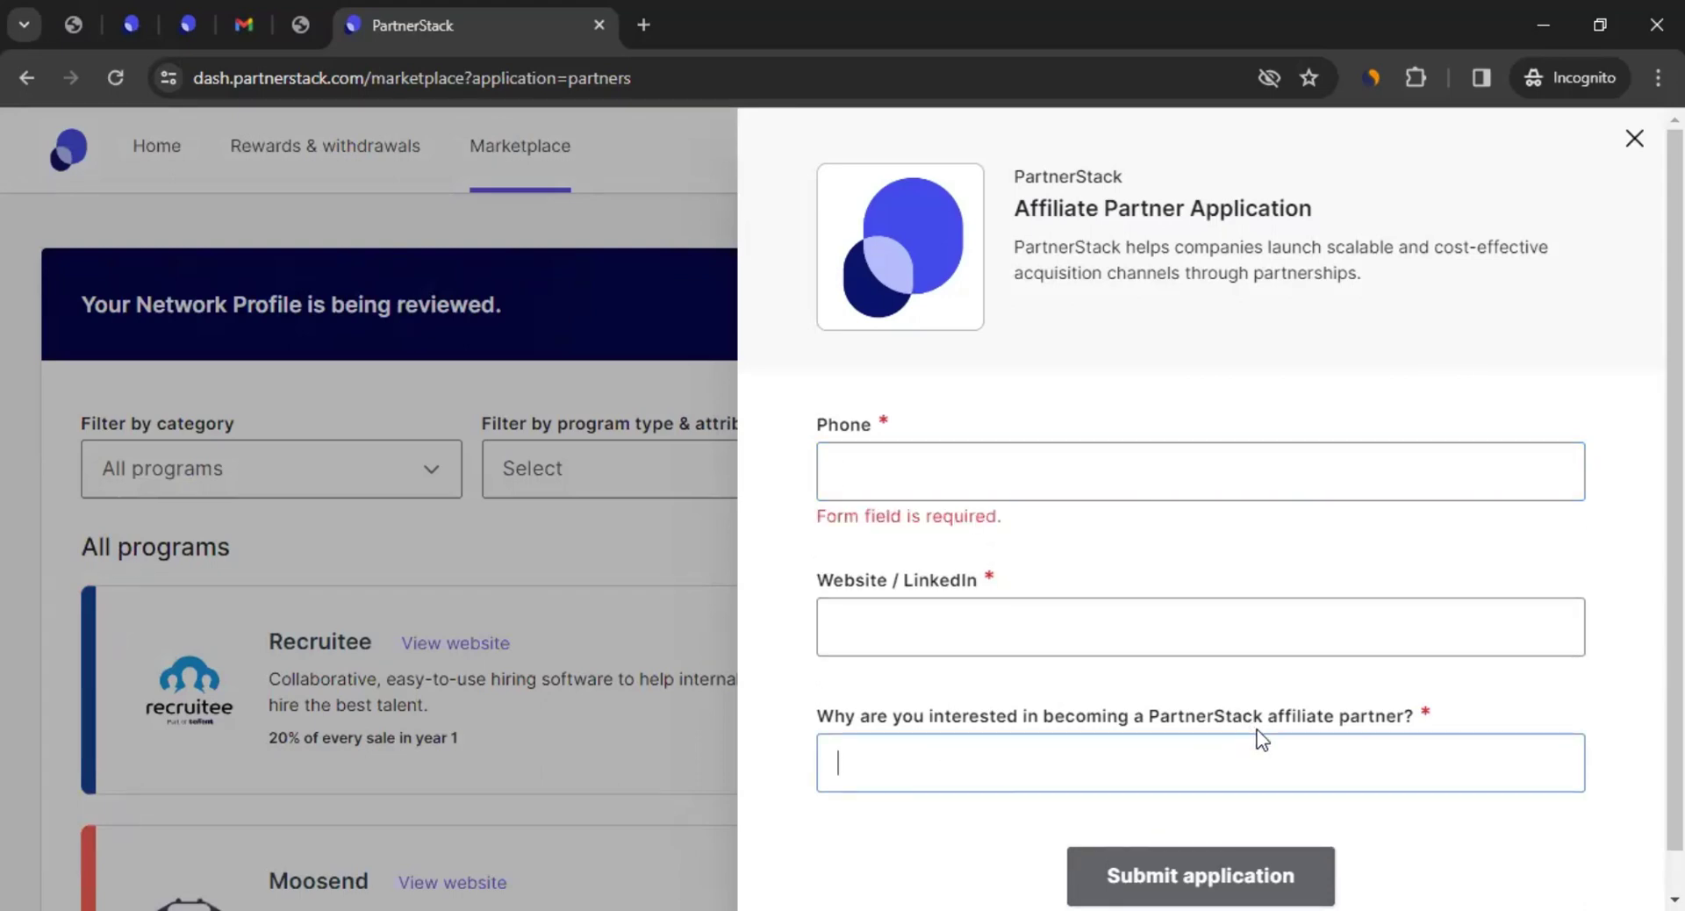
click(1634, 139)
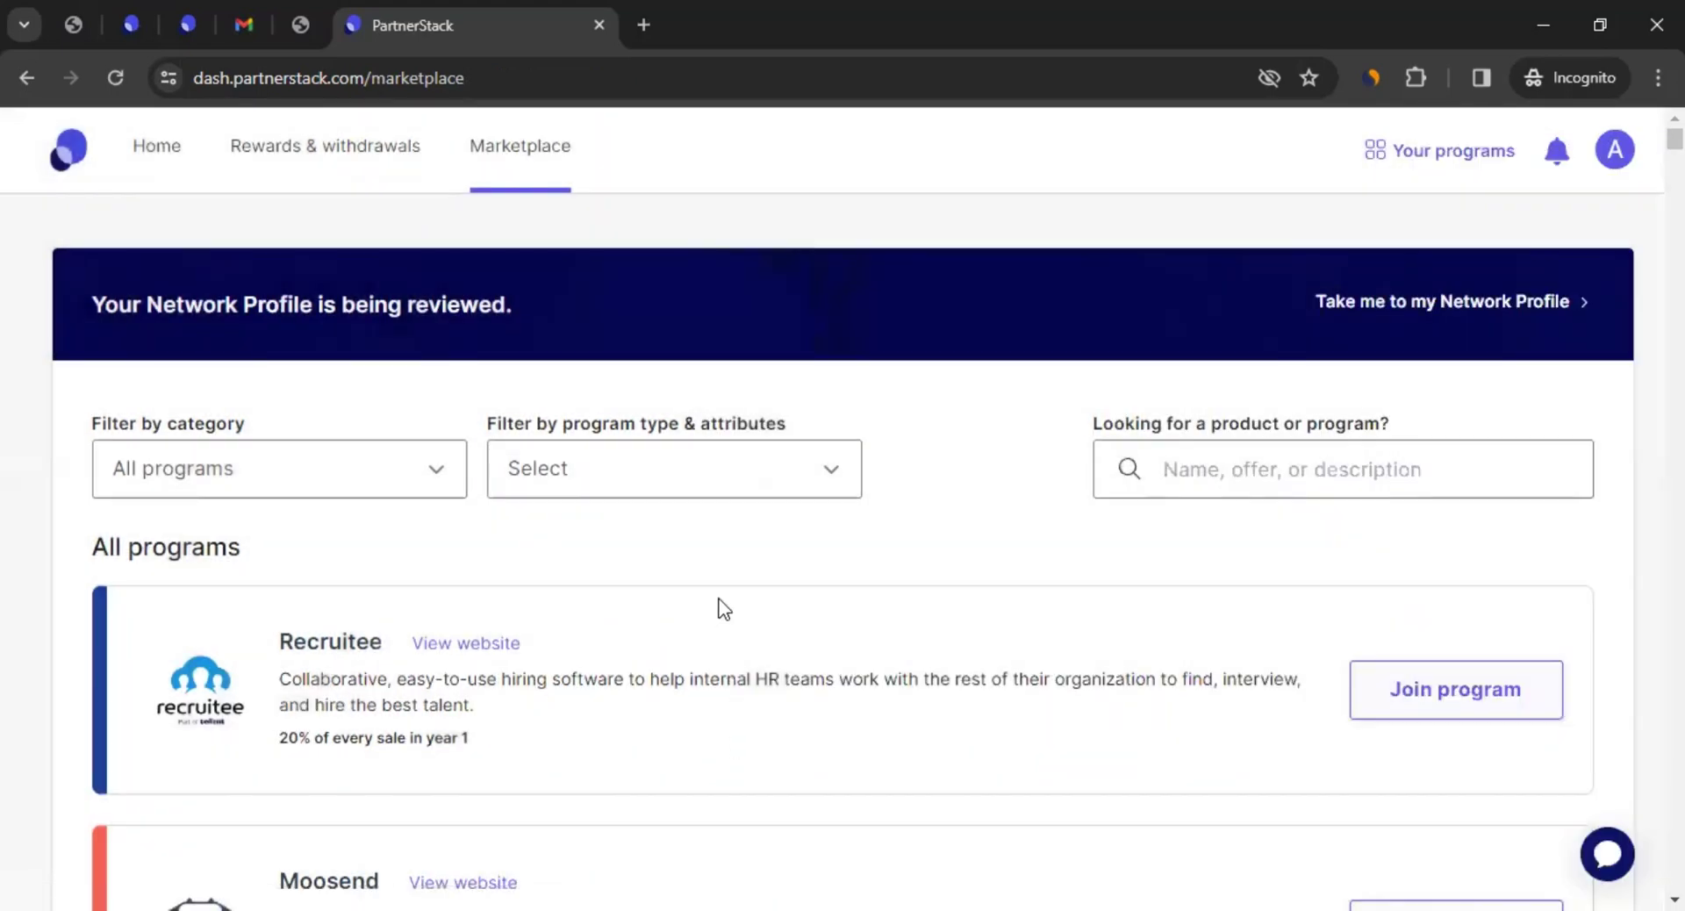
Step: Check Buddy Punch's commission rate, review its application form and close it unsubmitted
scroll(723, 609, down, 8)
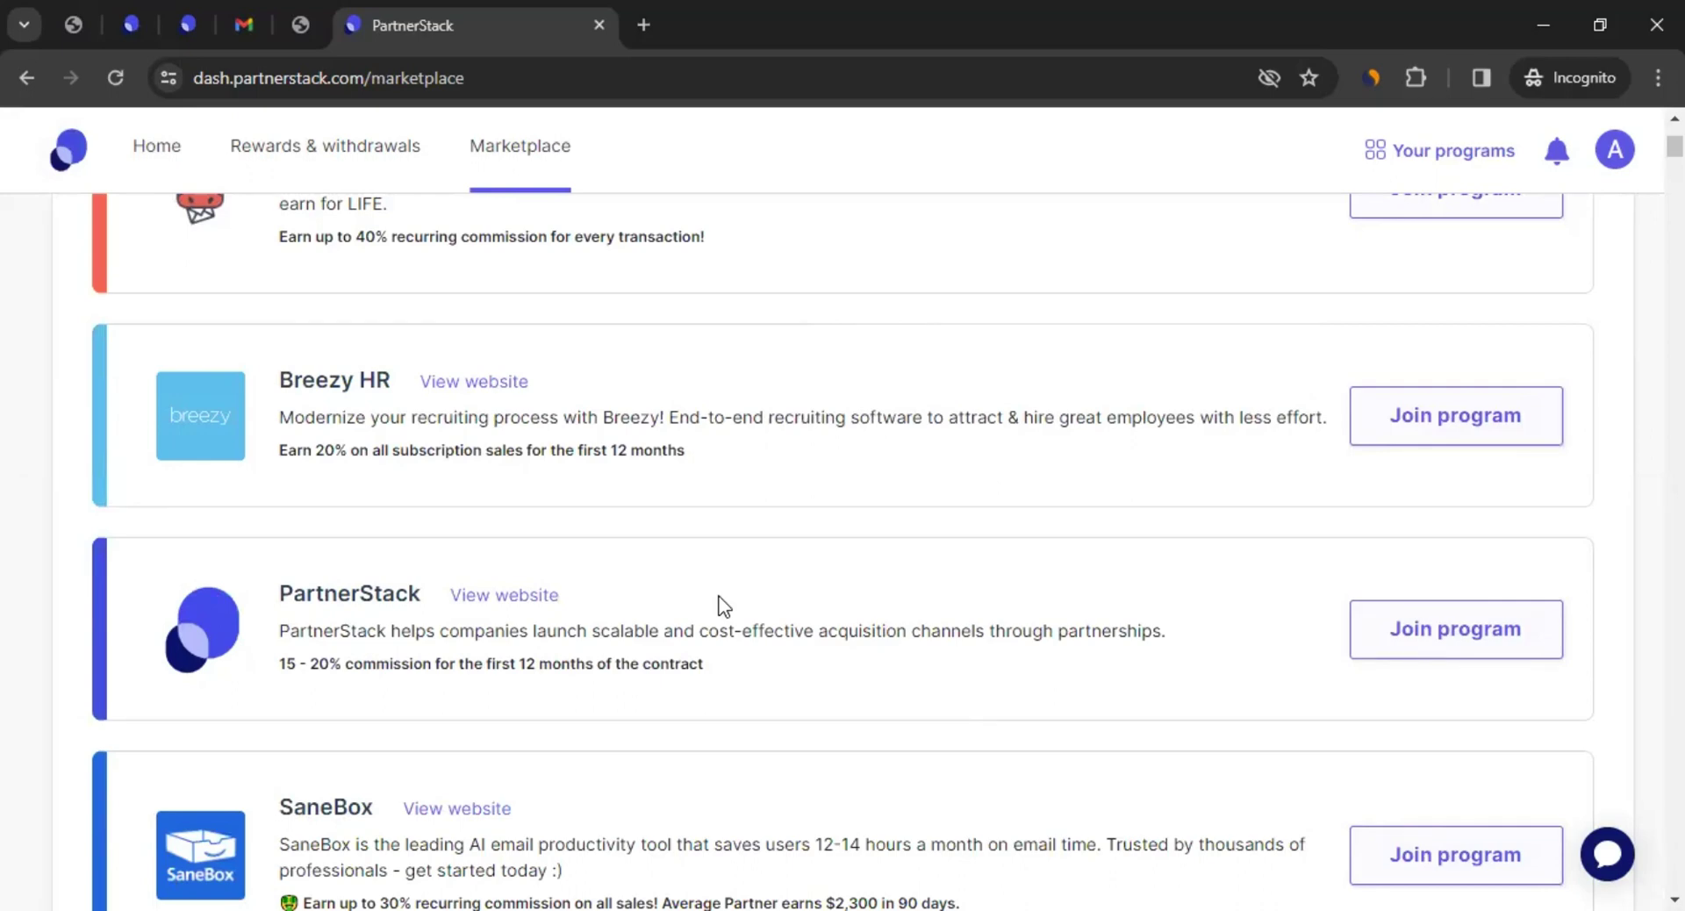
scroll(962, 502, down, 5)
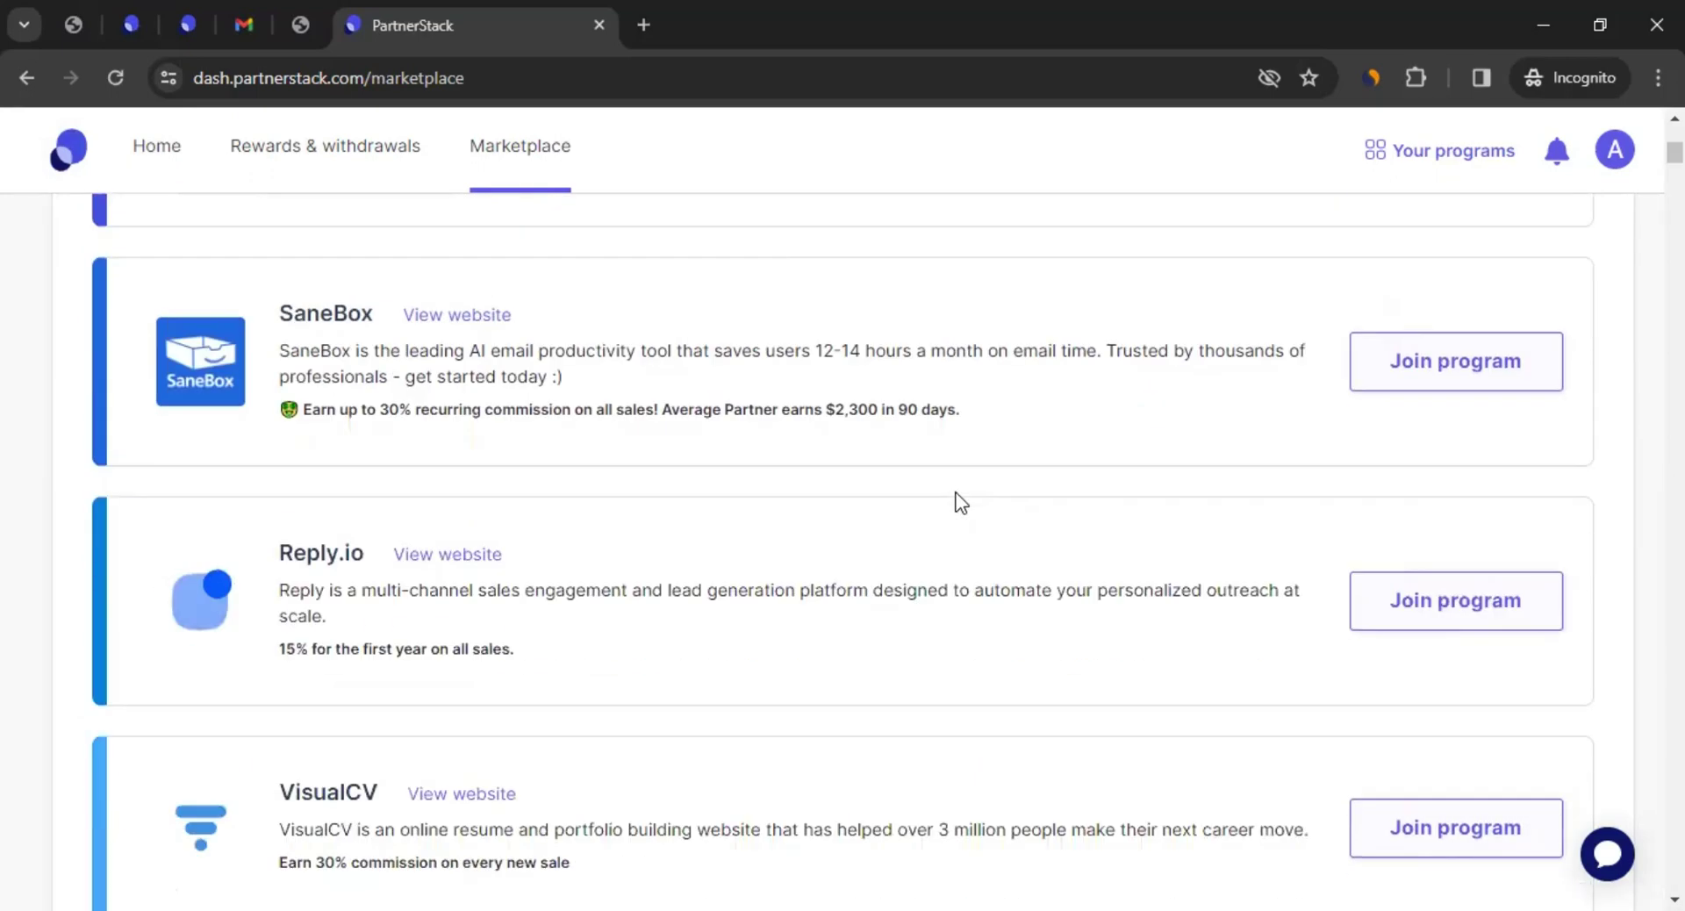
scroll(961, 503, down, 11)
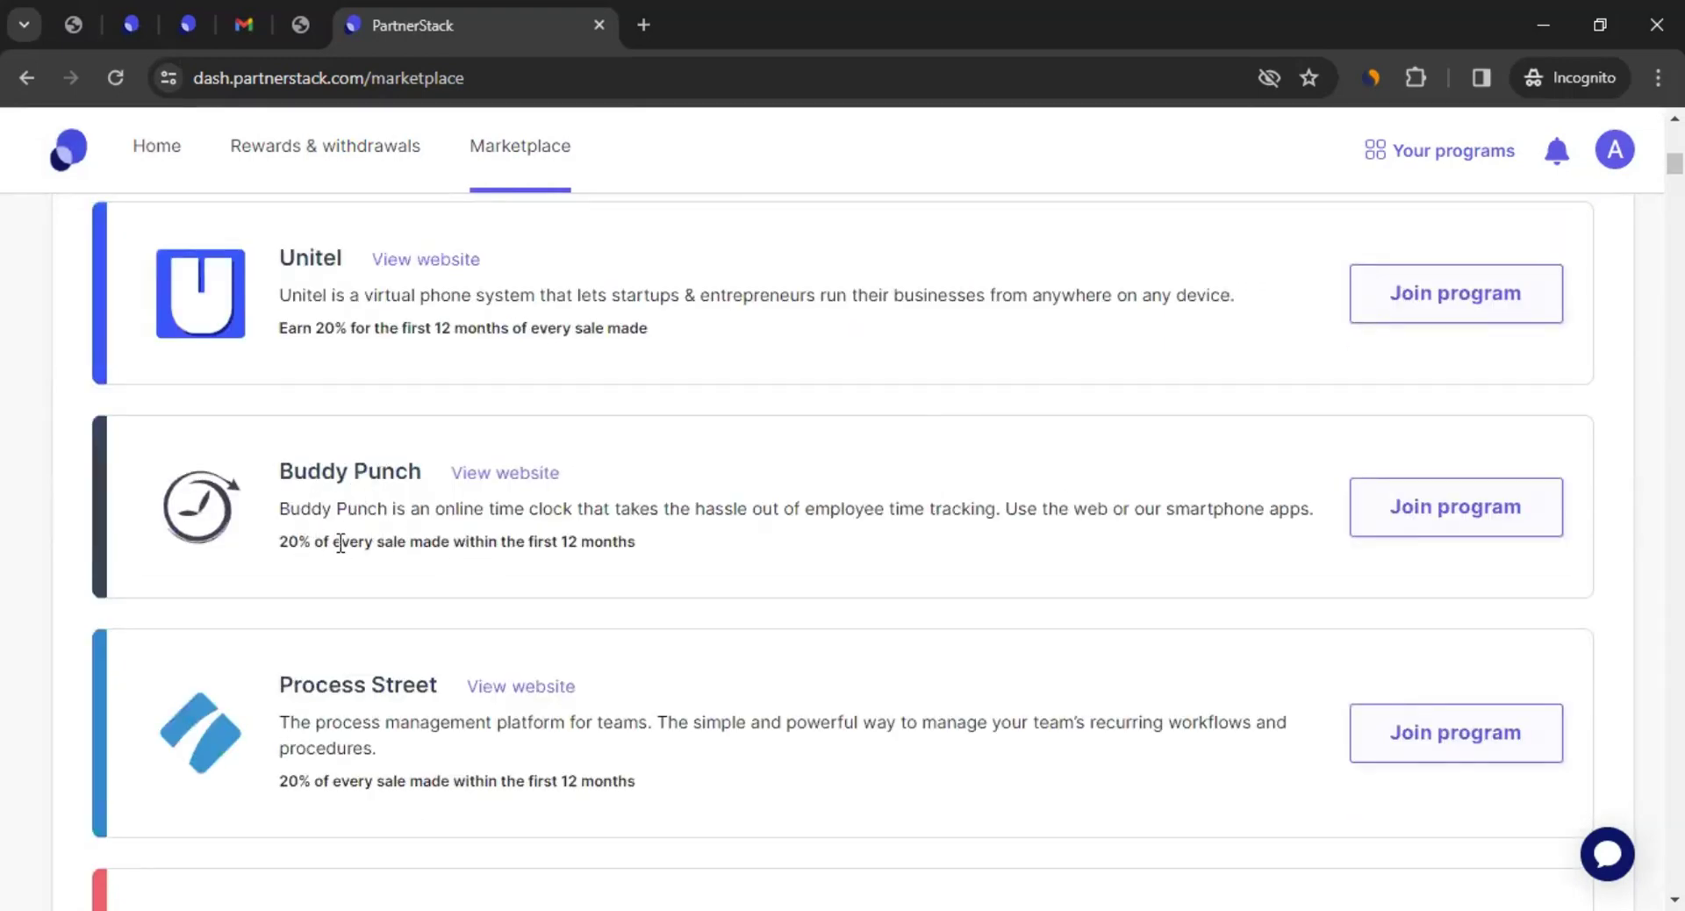
drag(299, 542, 365, 542)
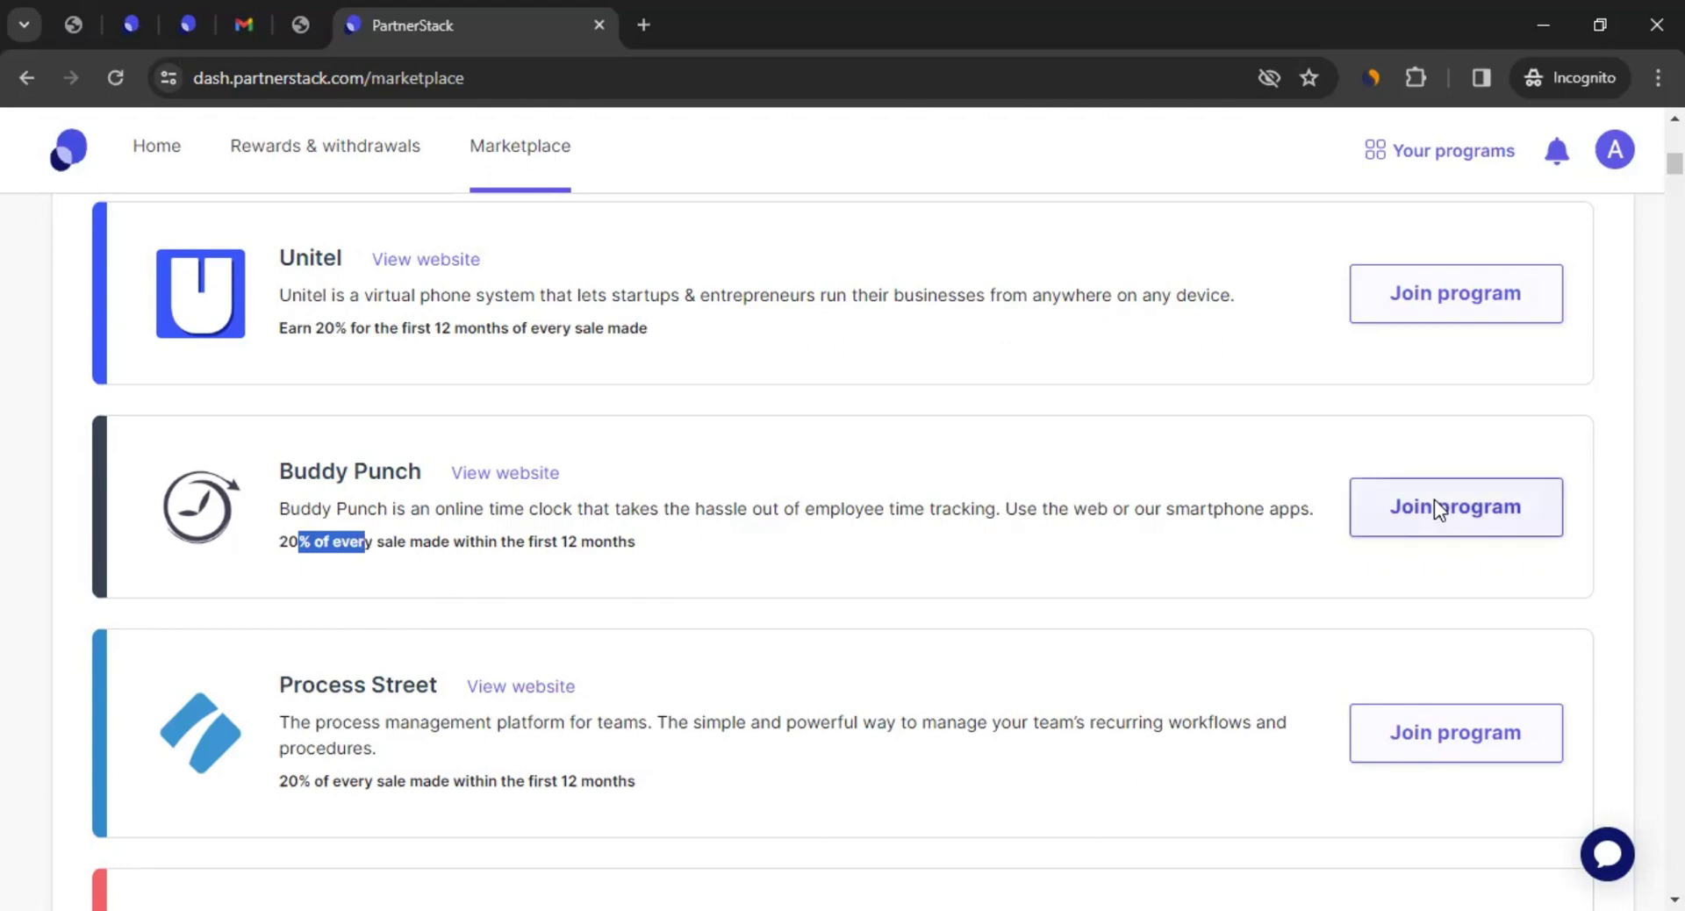
click(1434, 498)
scroll(921, 465, down, 2)
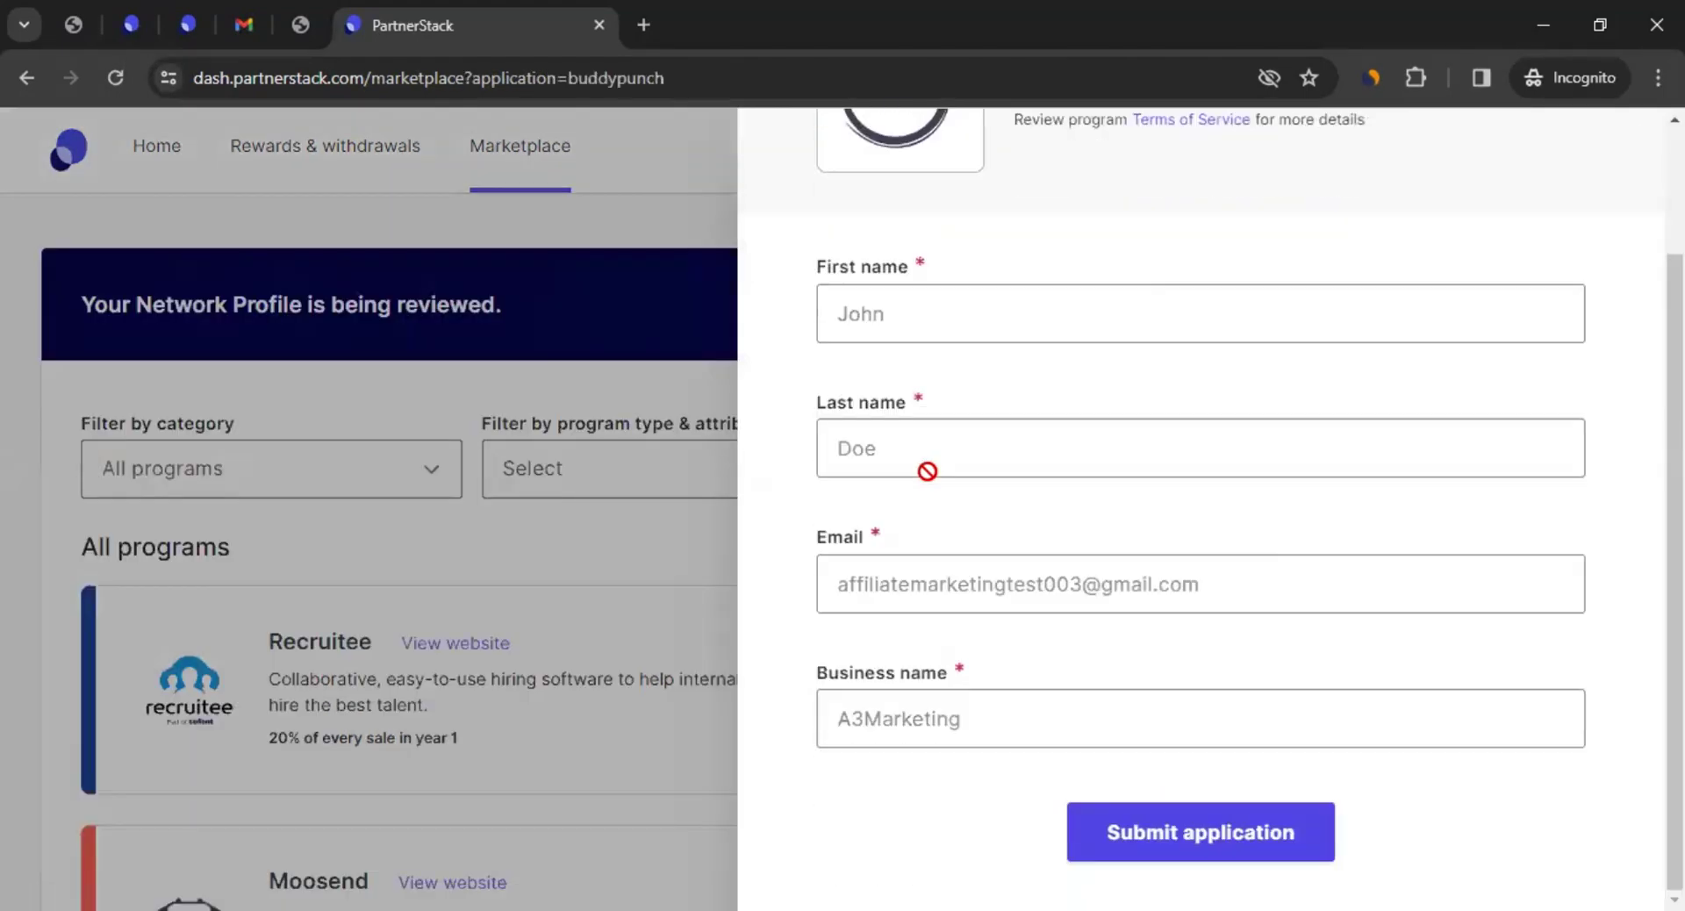
scroll(939, 482, up, 2)
scroll(886, 474, down, 2)
scroll(1580, 351, up, 2)
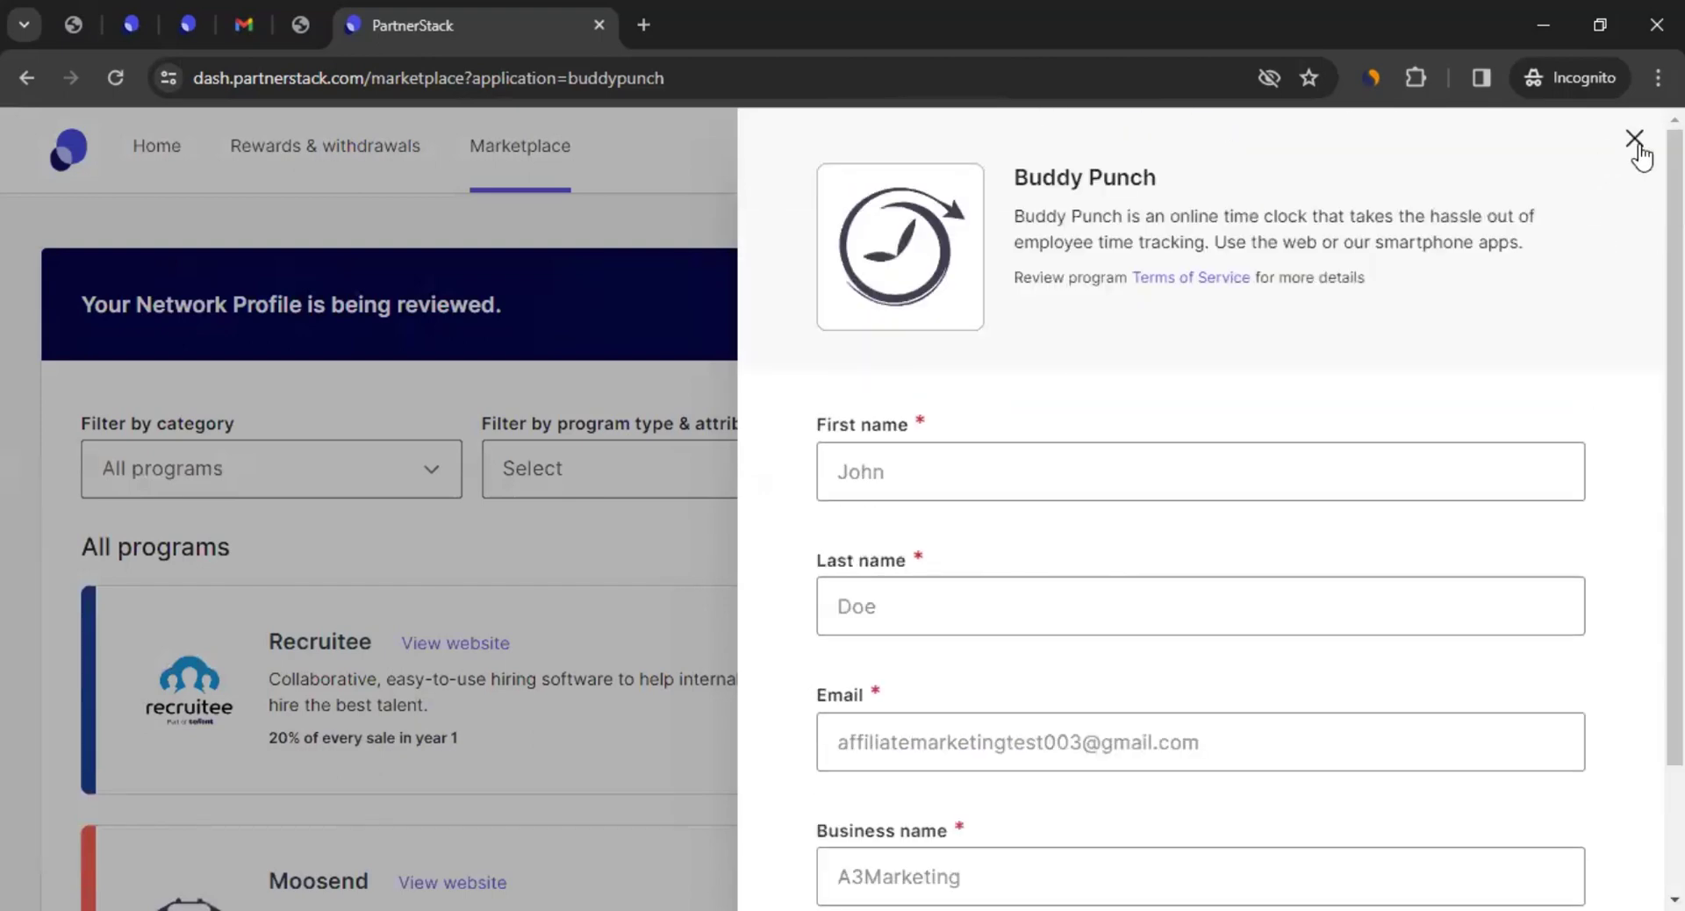
click(1634, 140)
scroll(670, 720, down, 1)
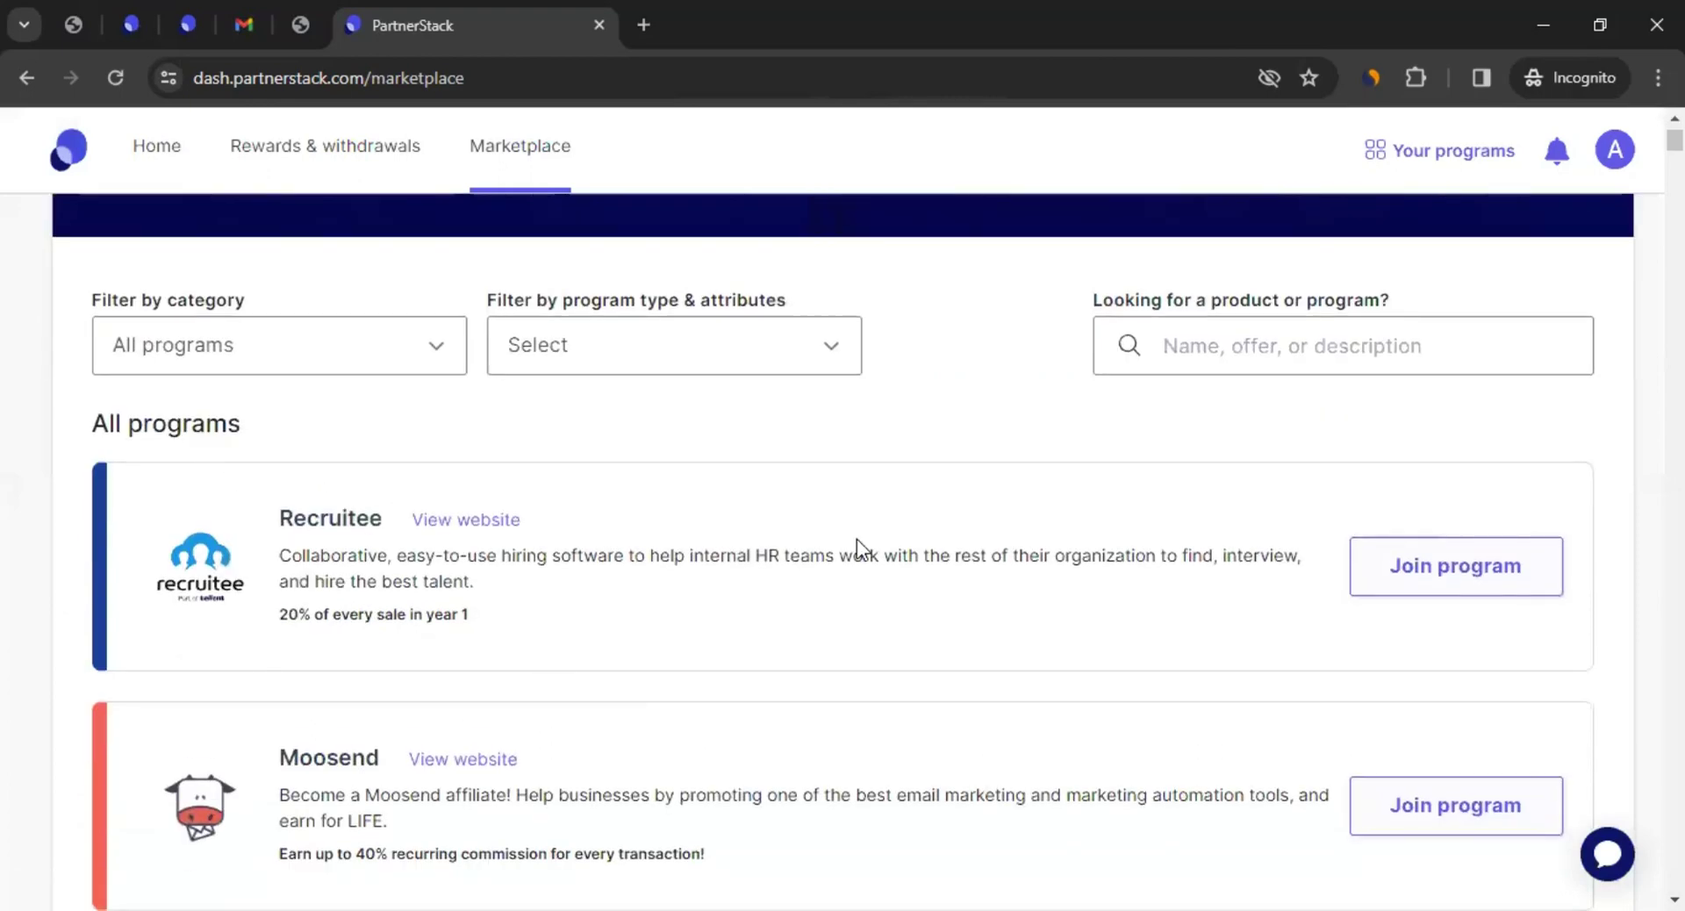
Step: Scroll through the Recruitee program application and close it without submitting
click(1433, 569)
scroll(1104, 509, down, 5)
scroll(1104, 513, up, 5)
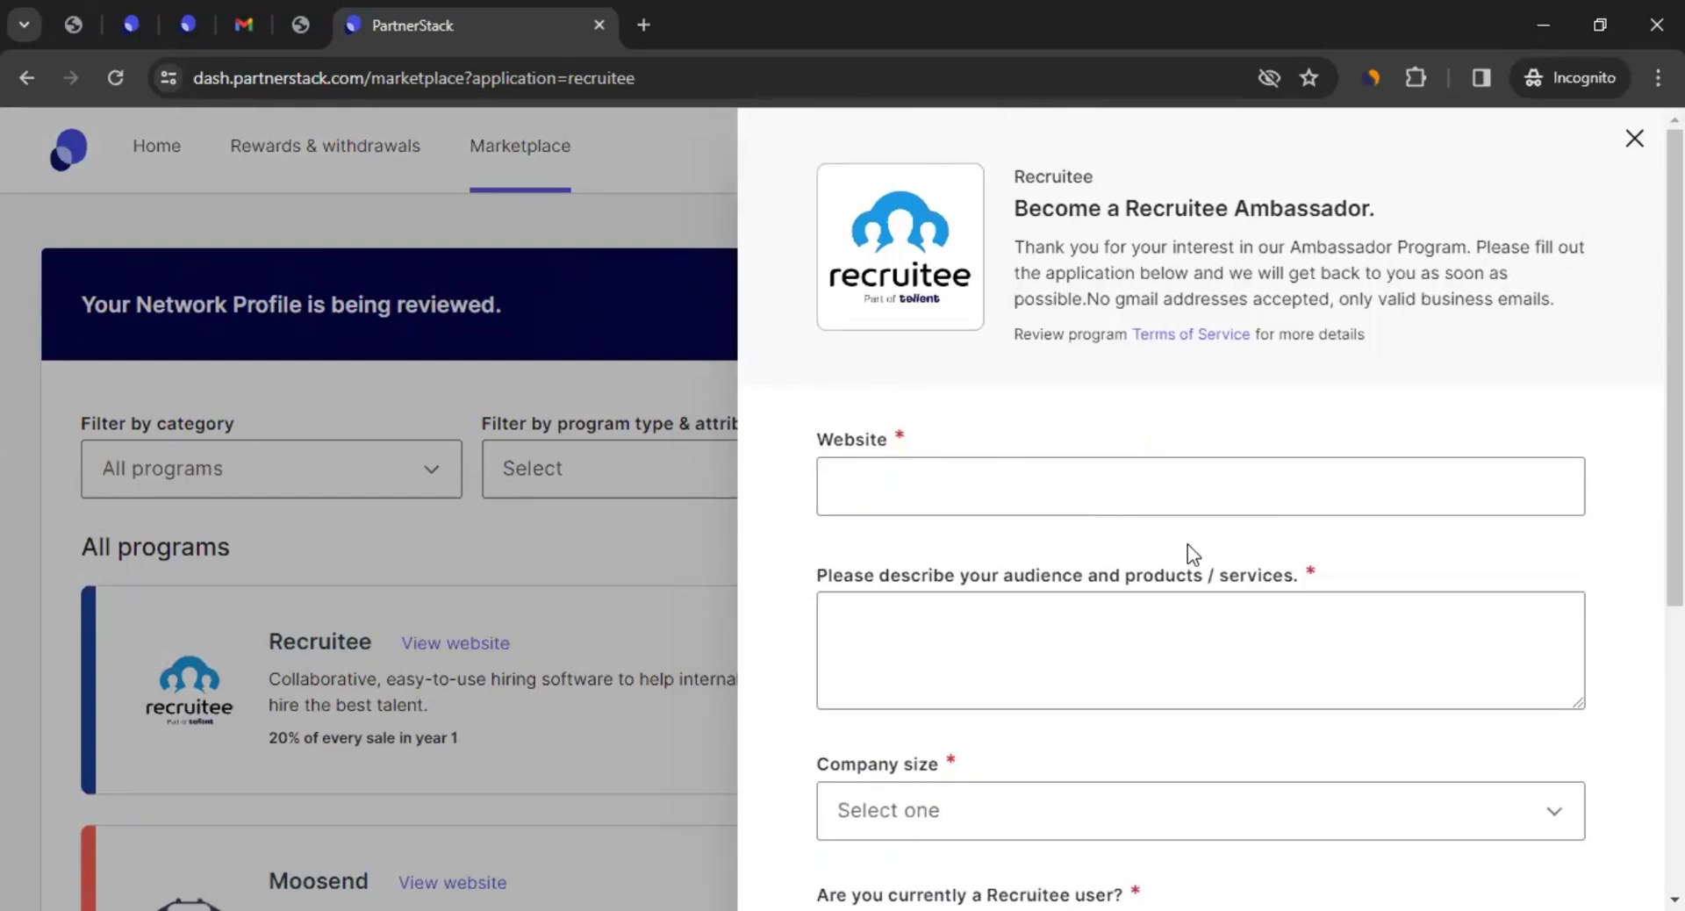
scroll(1188, 552, down, 5)
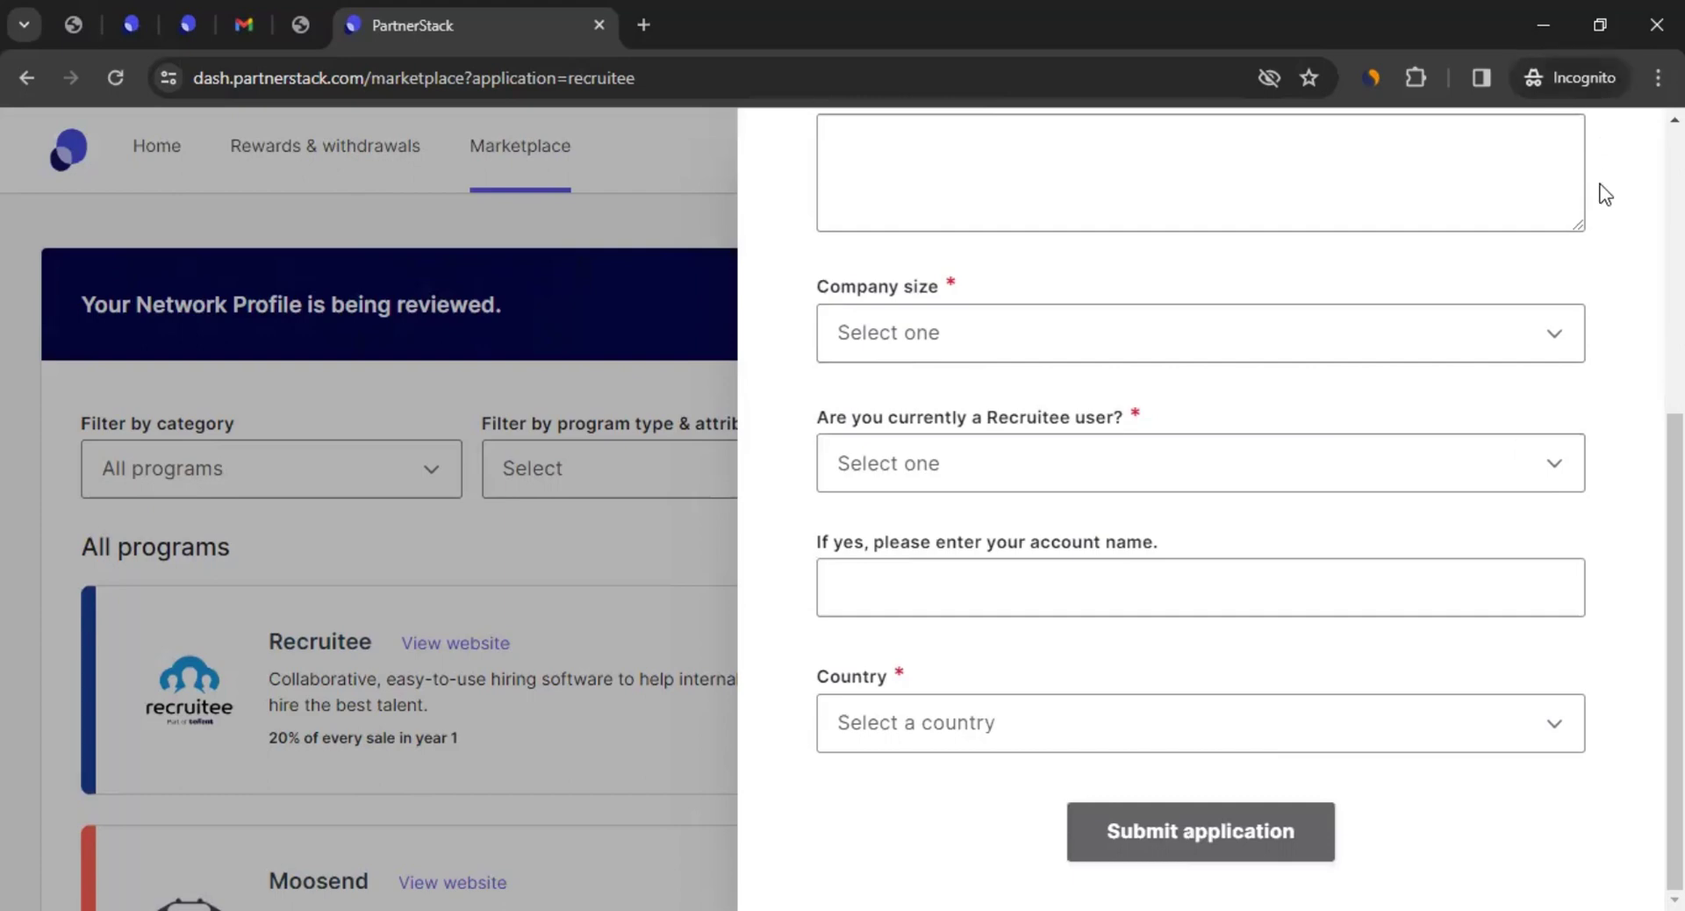
scroll(1606, 194, up, 5)
click(1633, 142)
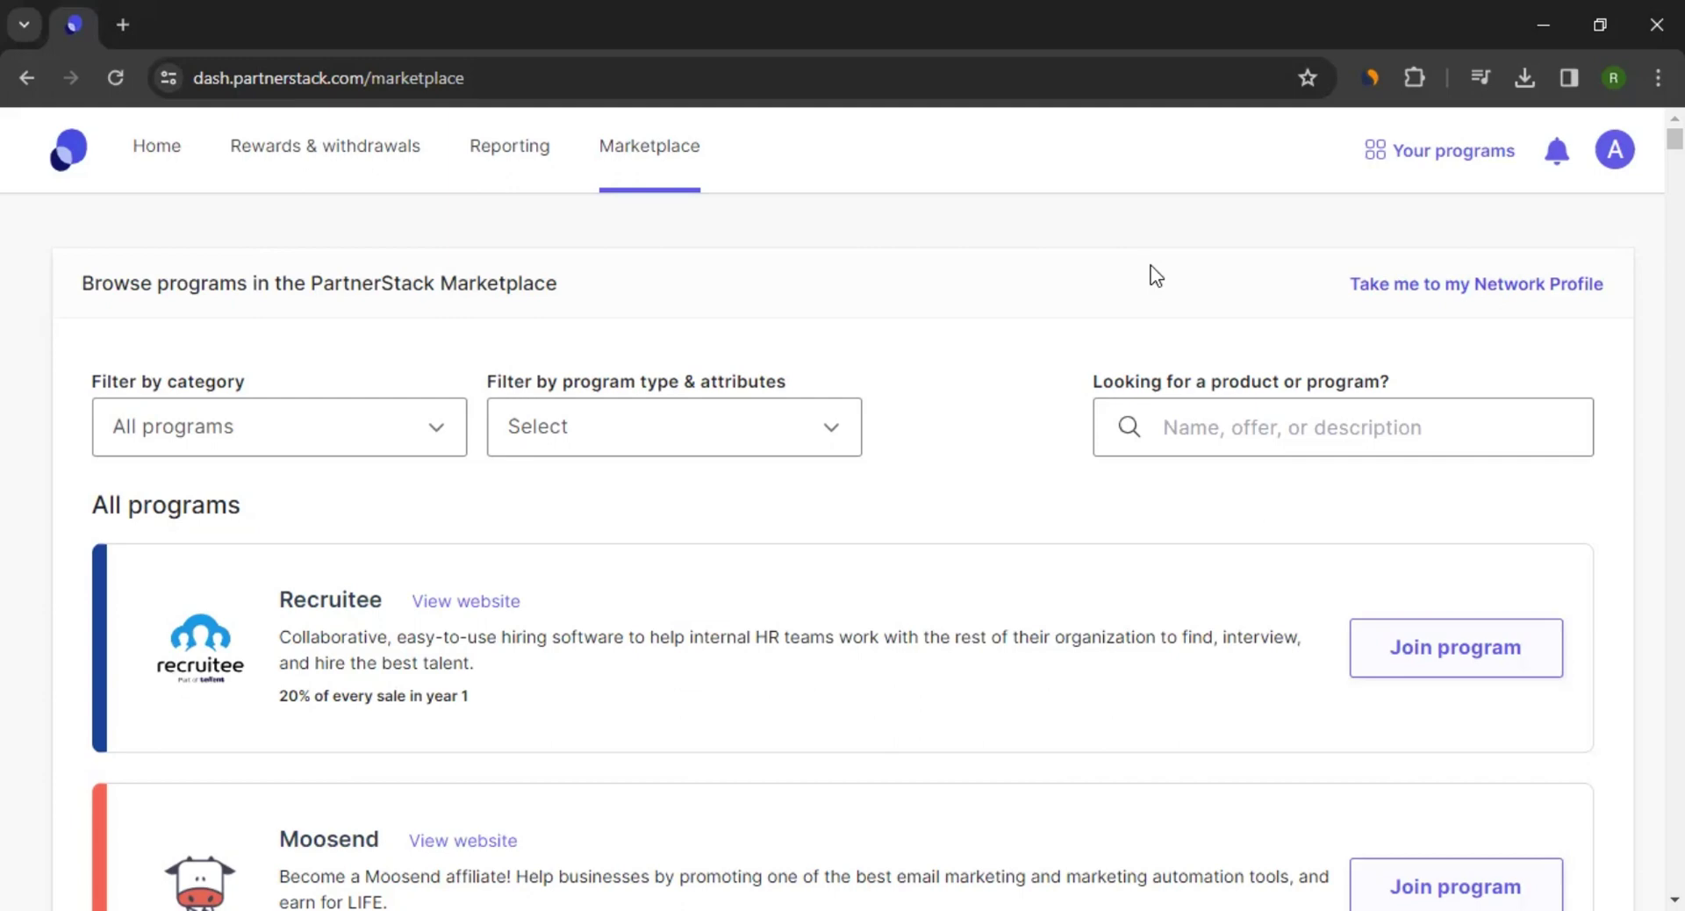
Step: Pick Notion from the Your programs list to show its dashboard
click(1419, 154)
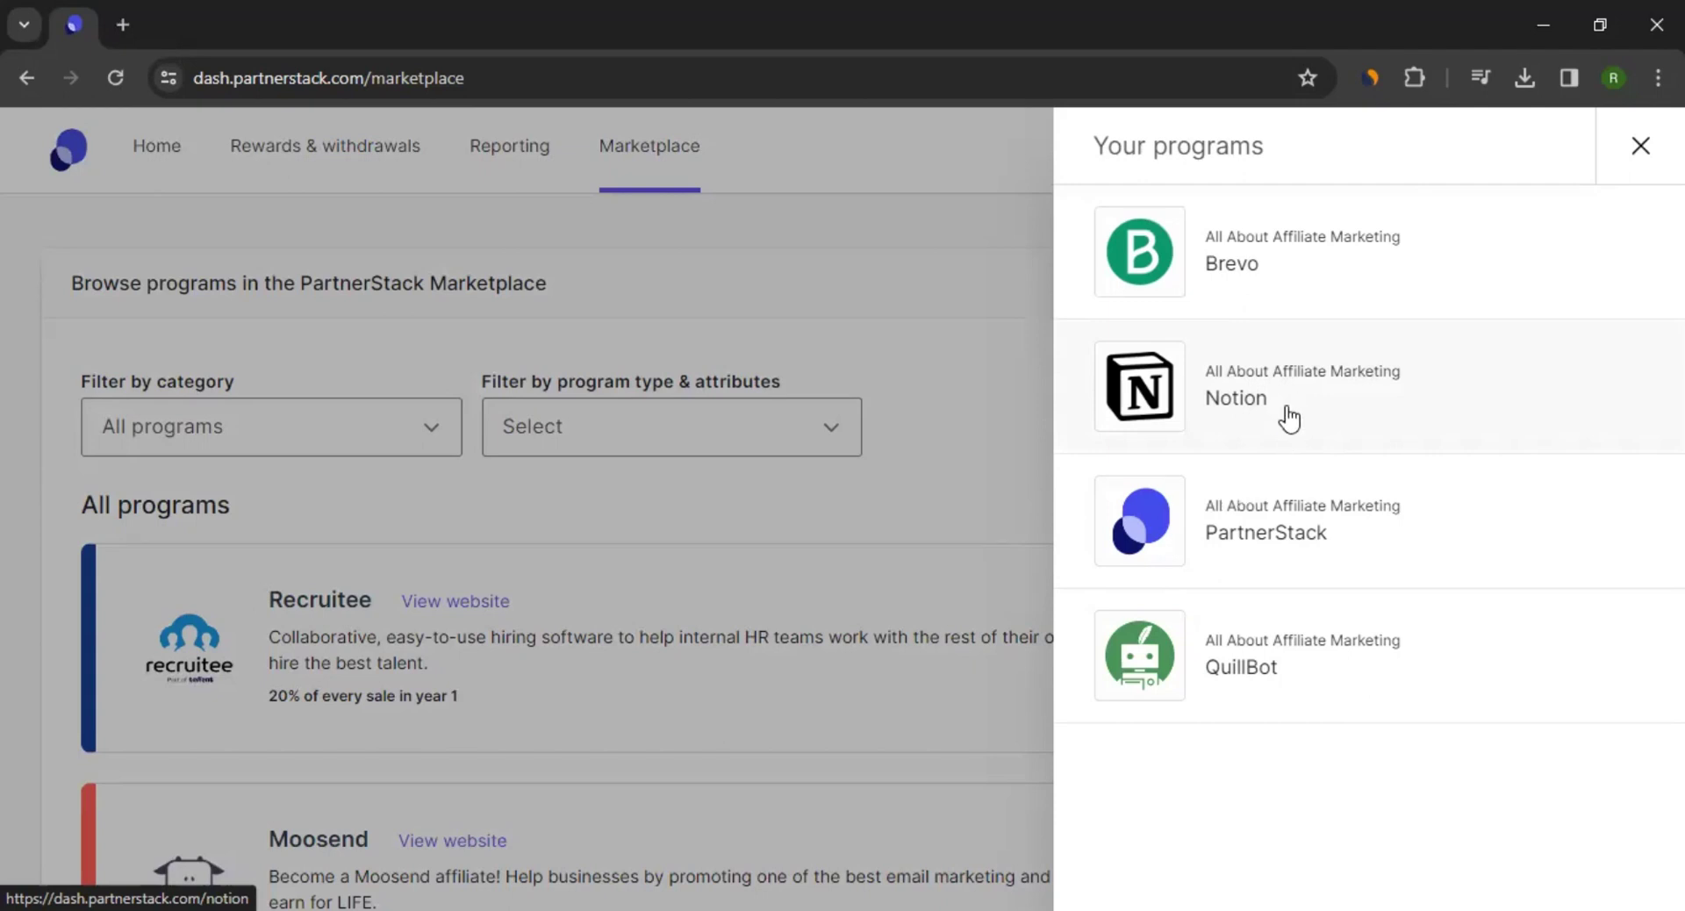
click(1233, 406)
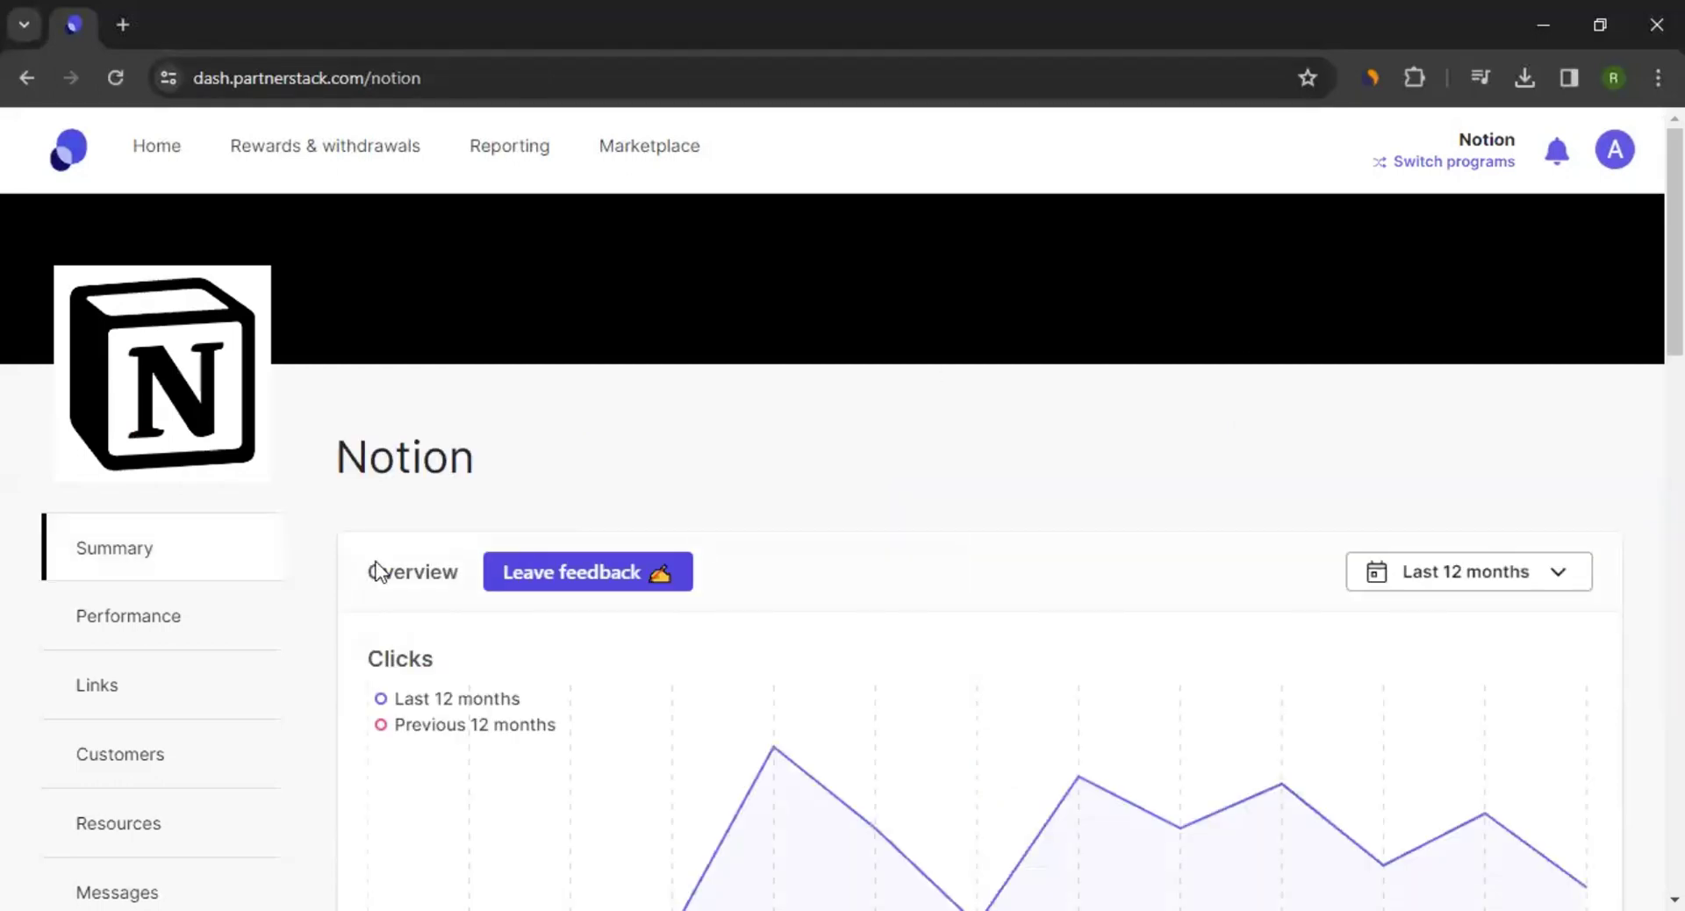
scroll(725, 481, down, 3)
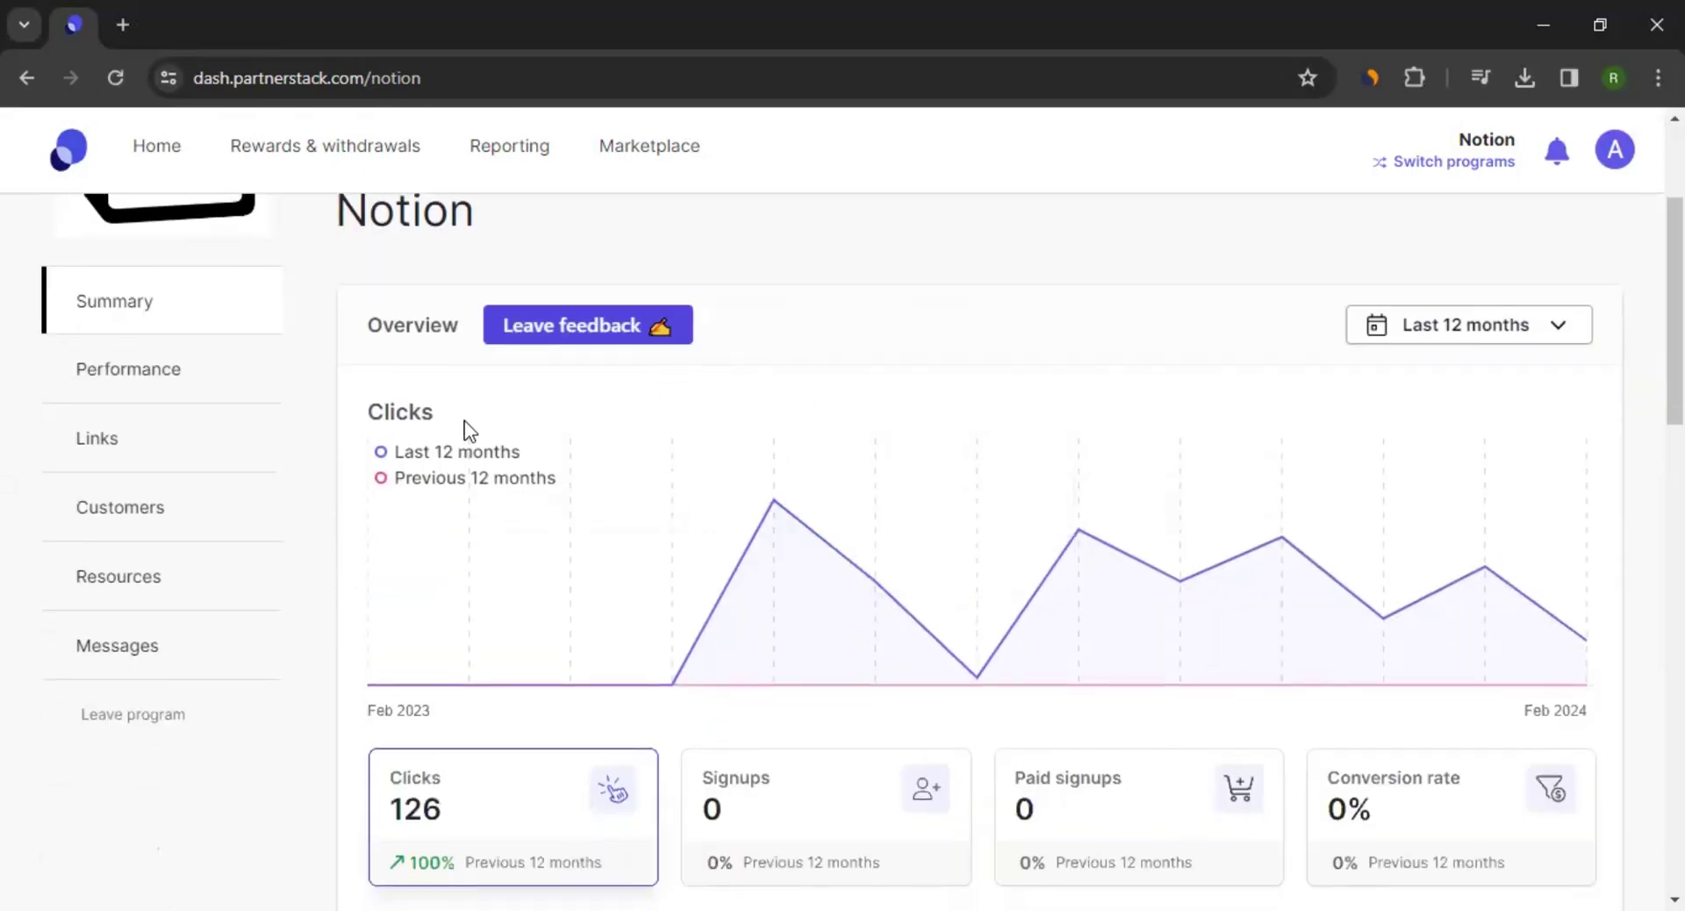
scroll(439, 448, up, 3)
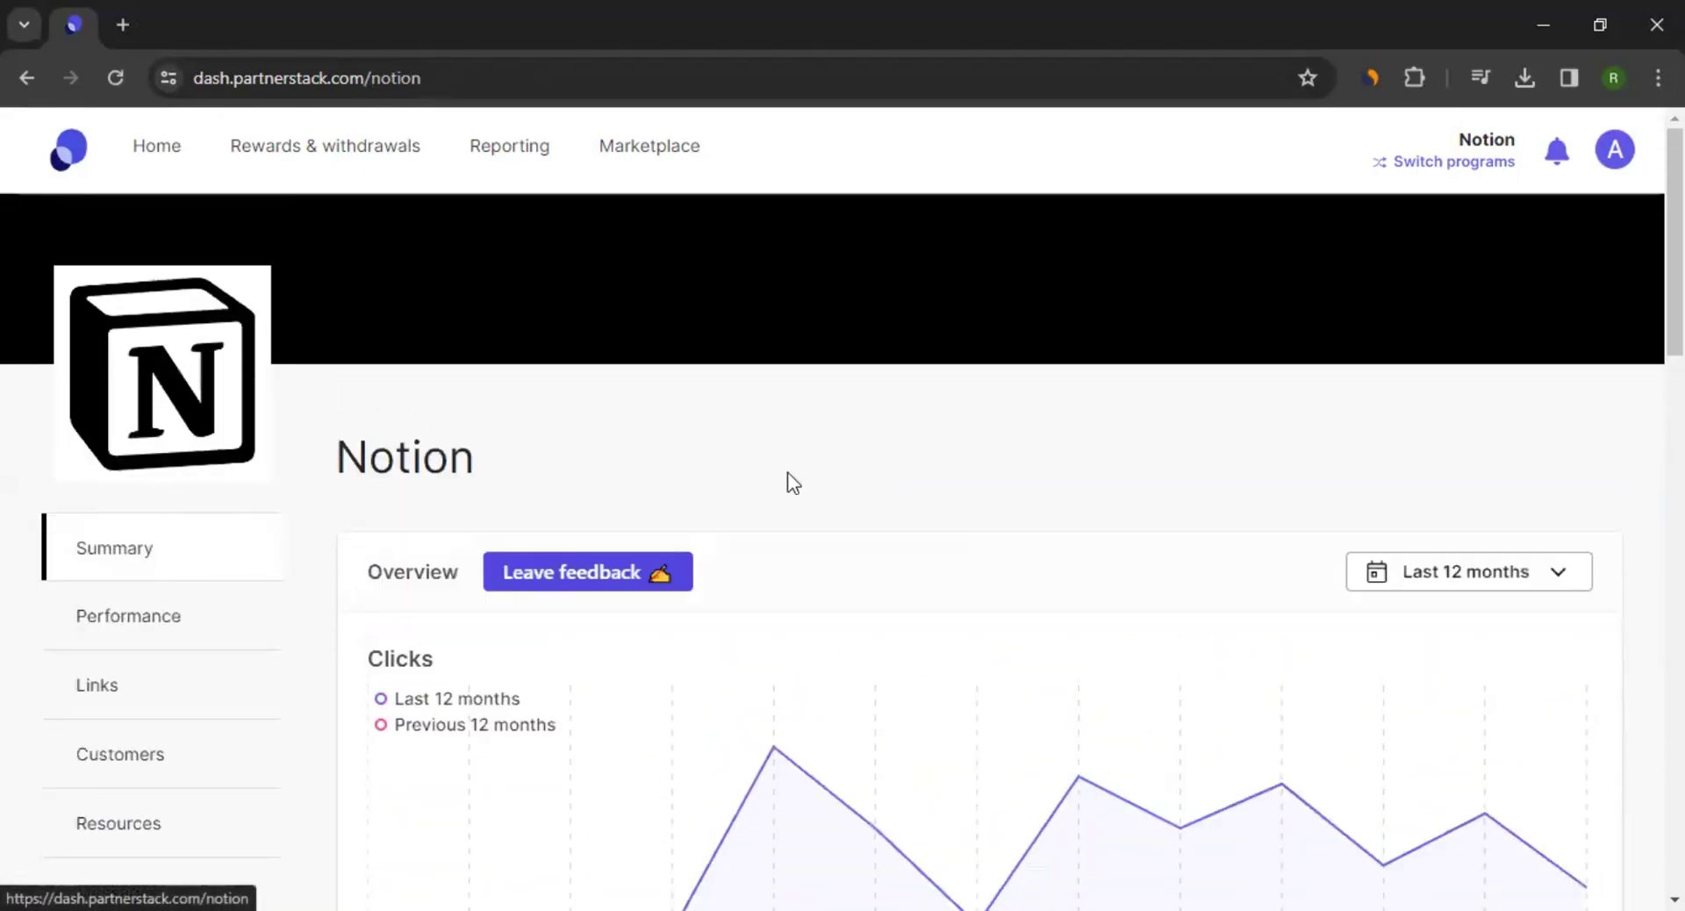
scroll(786, 474, down, 3)
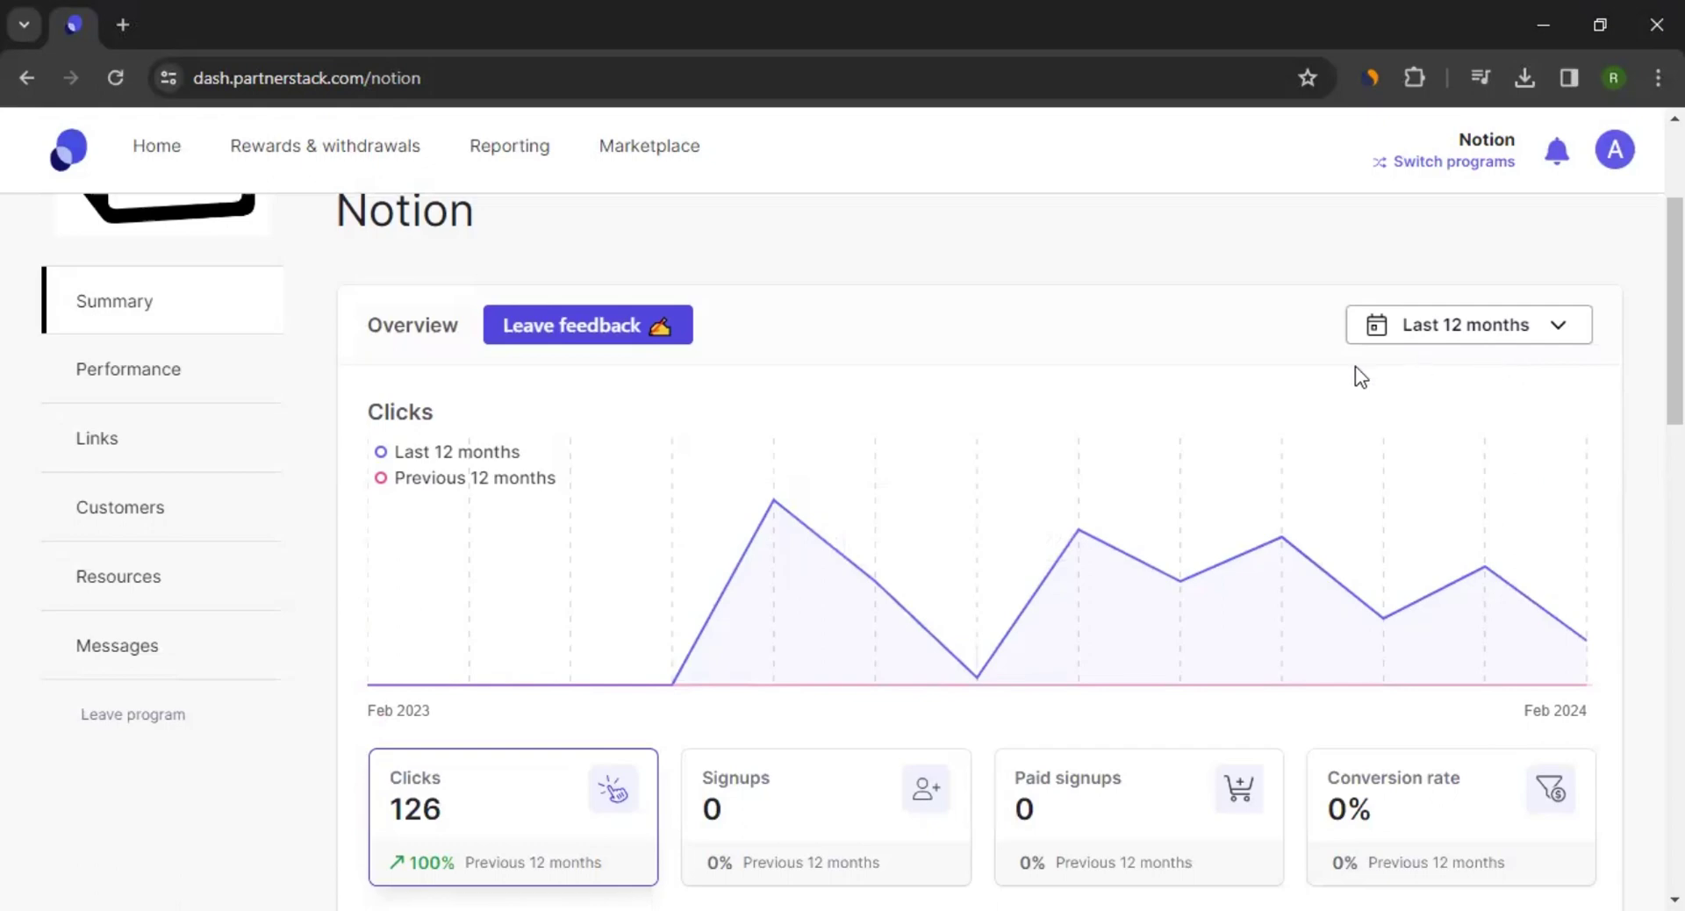
scroll(620, 588, down, 5)
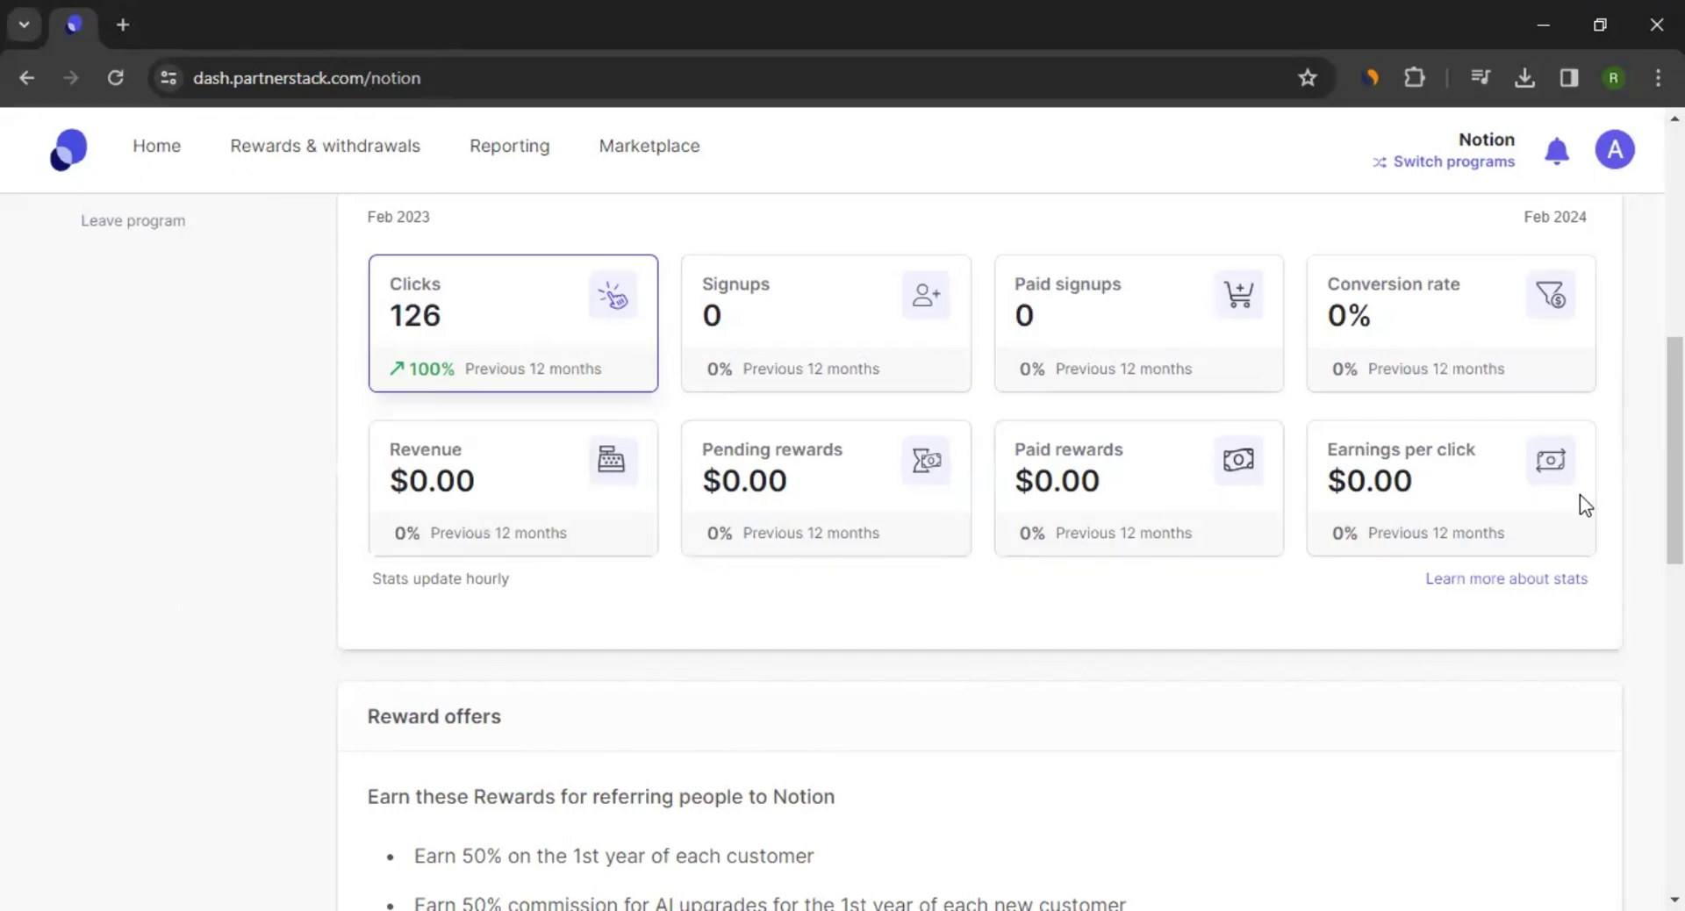
scroll(782, 538, down, 3)
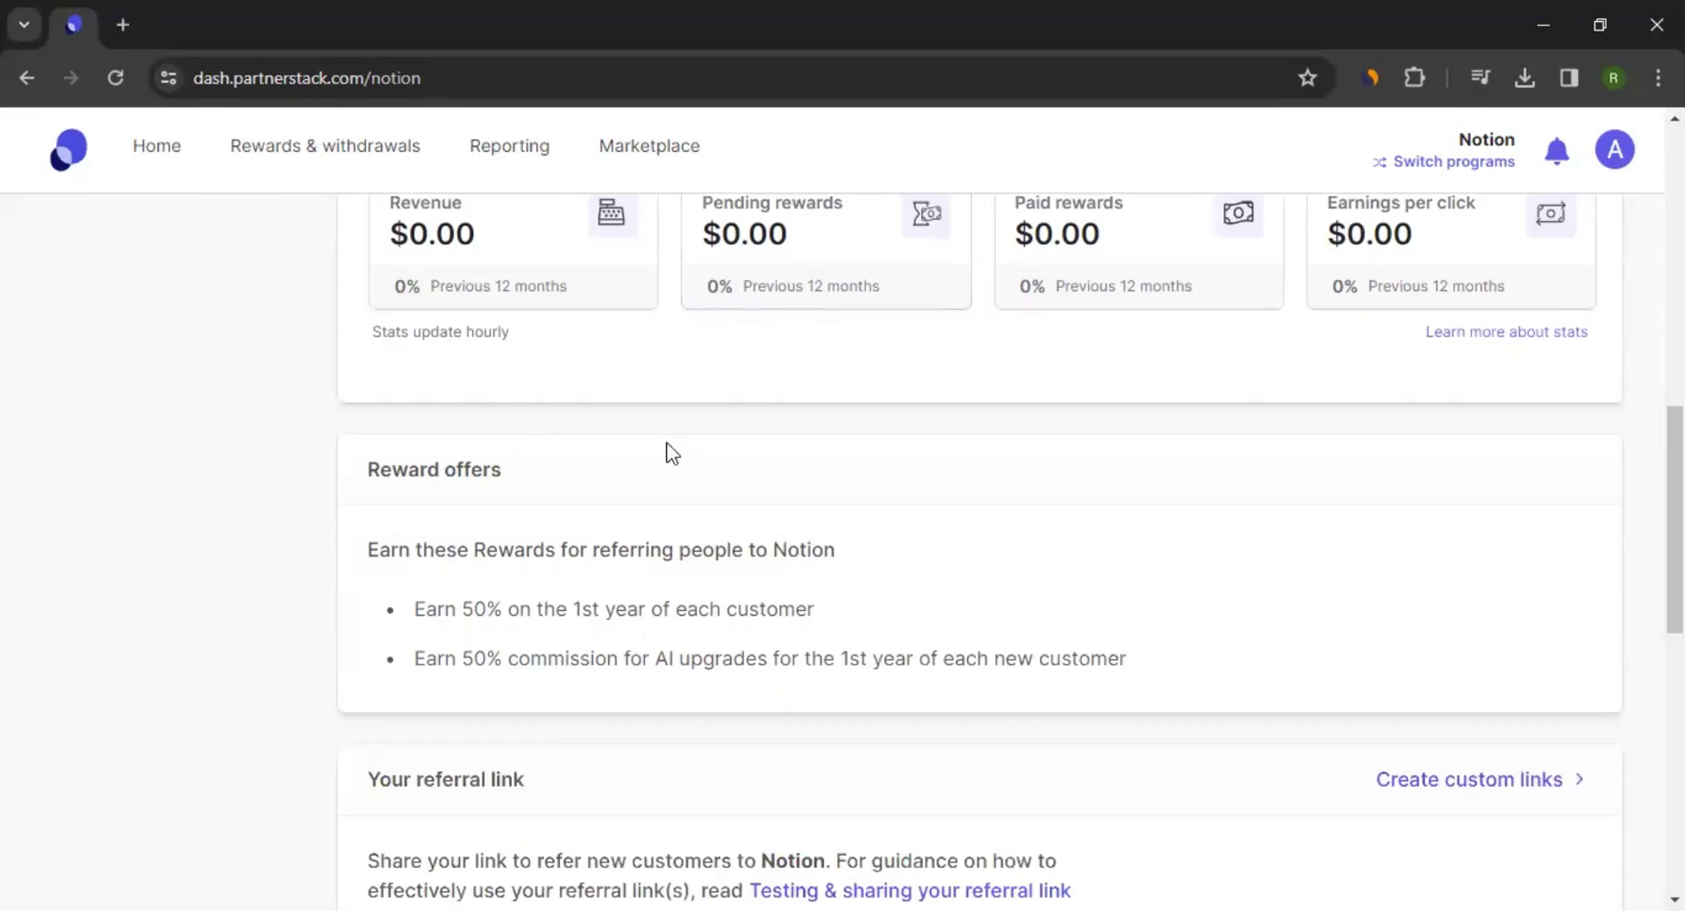
scroll(747, 477, down, 1)
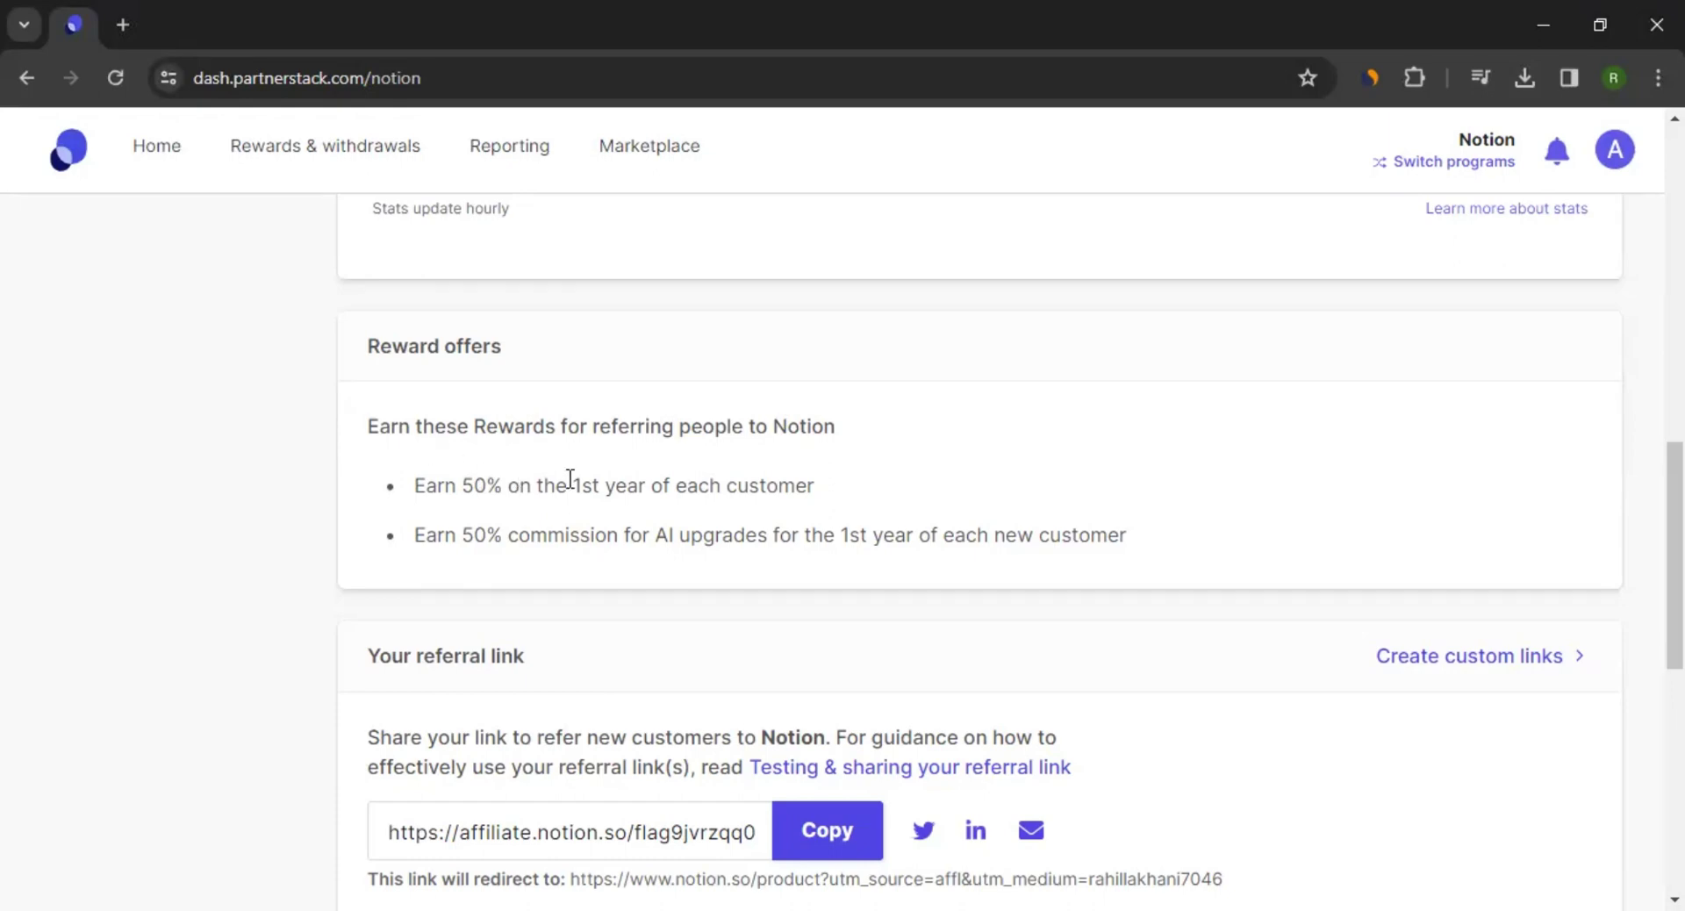
scroll(579, 505, up, 5)
scroll(589, 523, down, 5)
drag(532, 485, 777, 485)
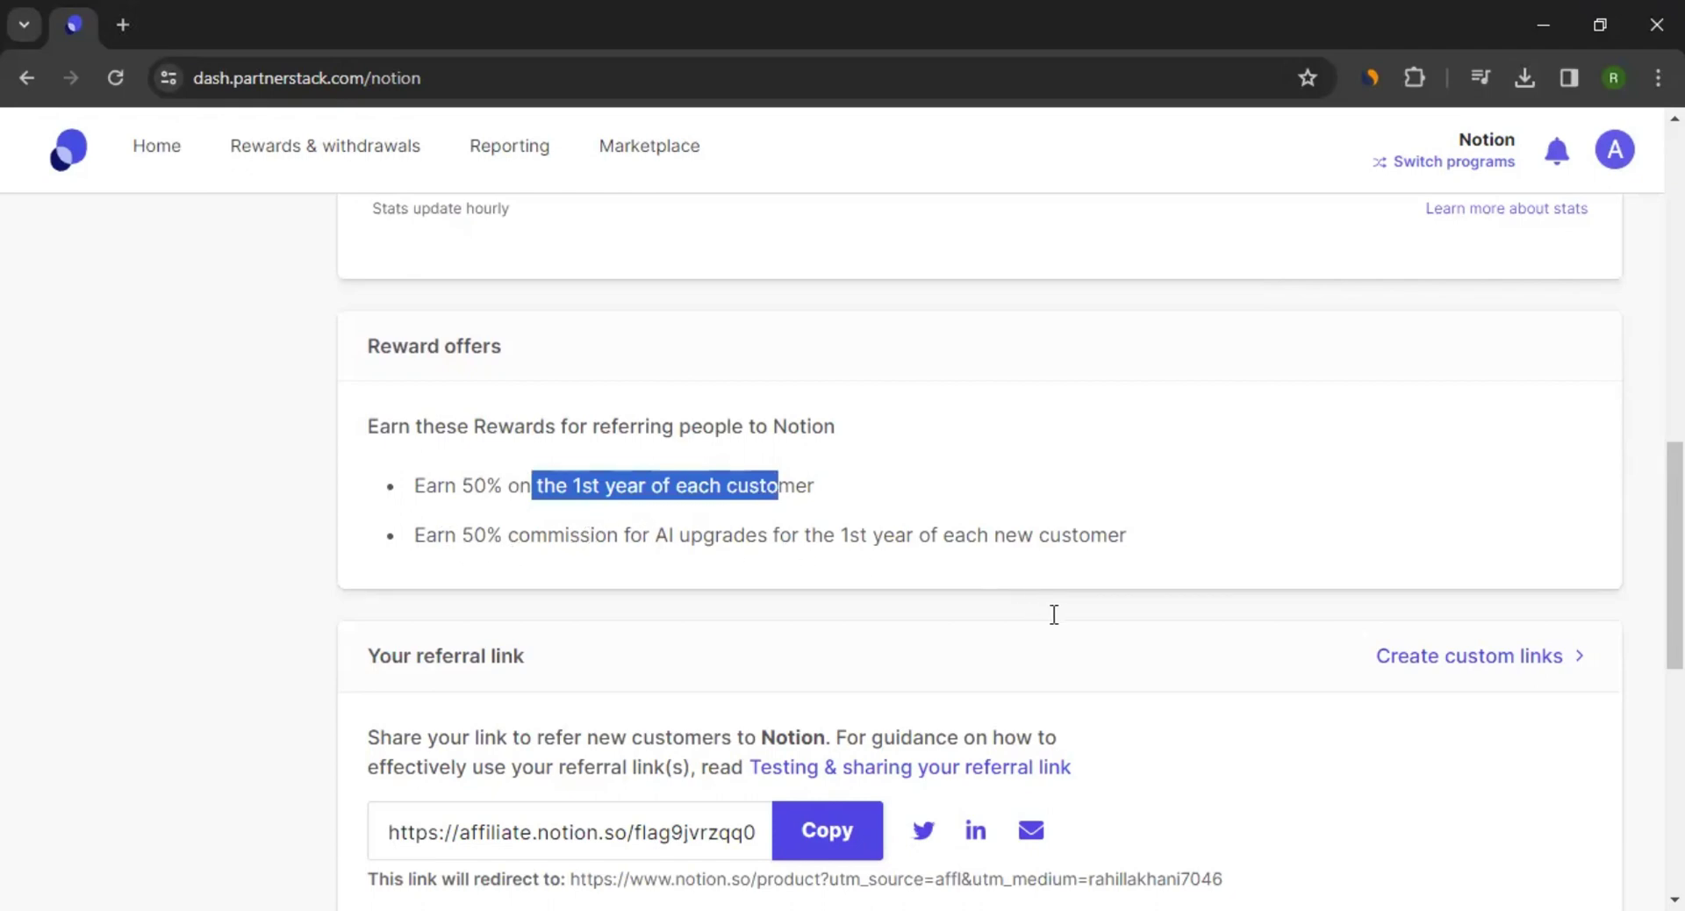
drag(650, 536, 445, 536)
scroll(343, 507, up, 7)
scroll(365, 514, down, 8)
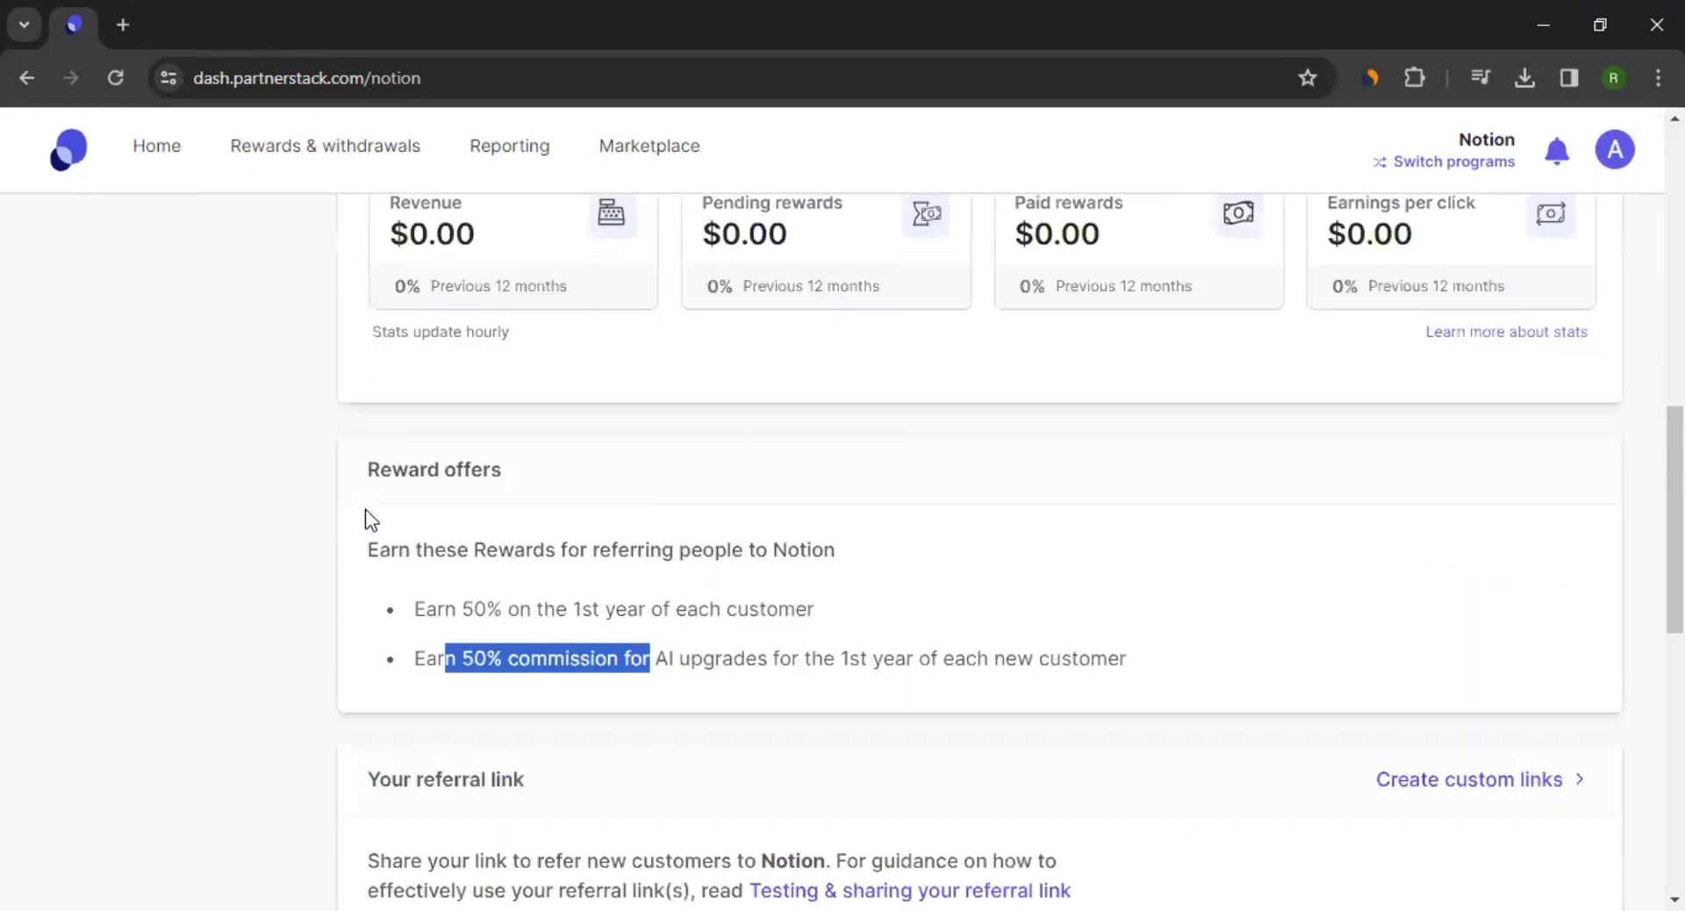
scroll(488, 317, down, 3)
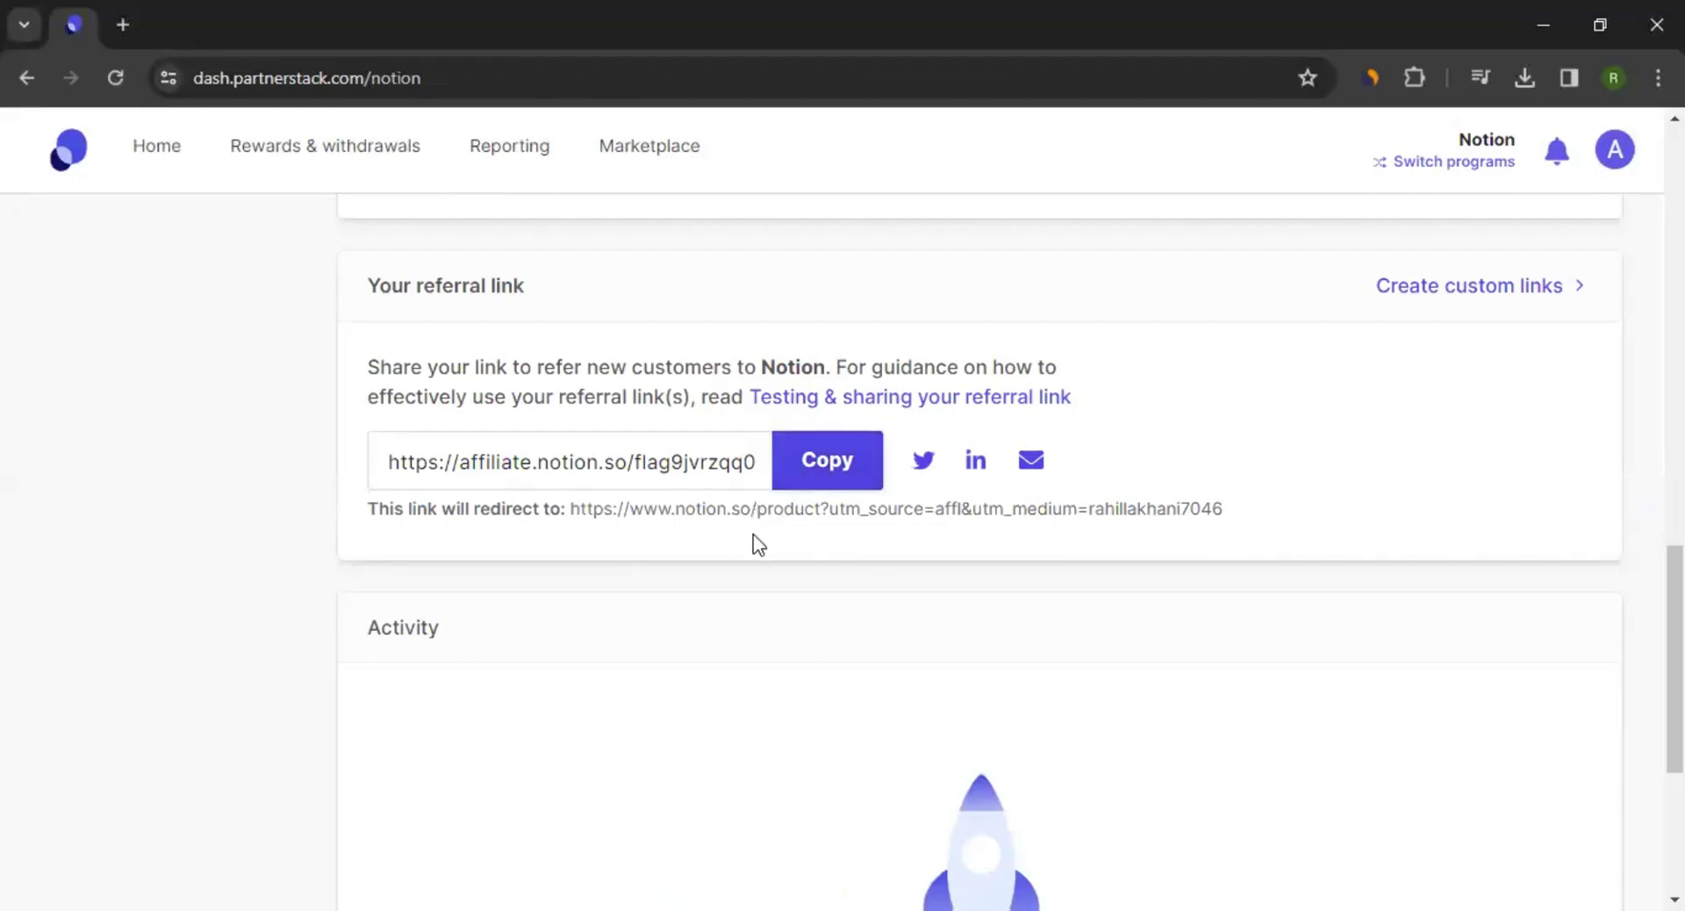
scroll(567, 672, down, 5)
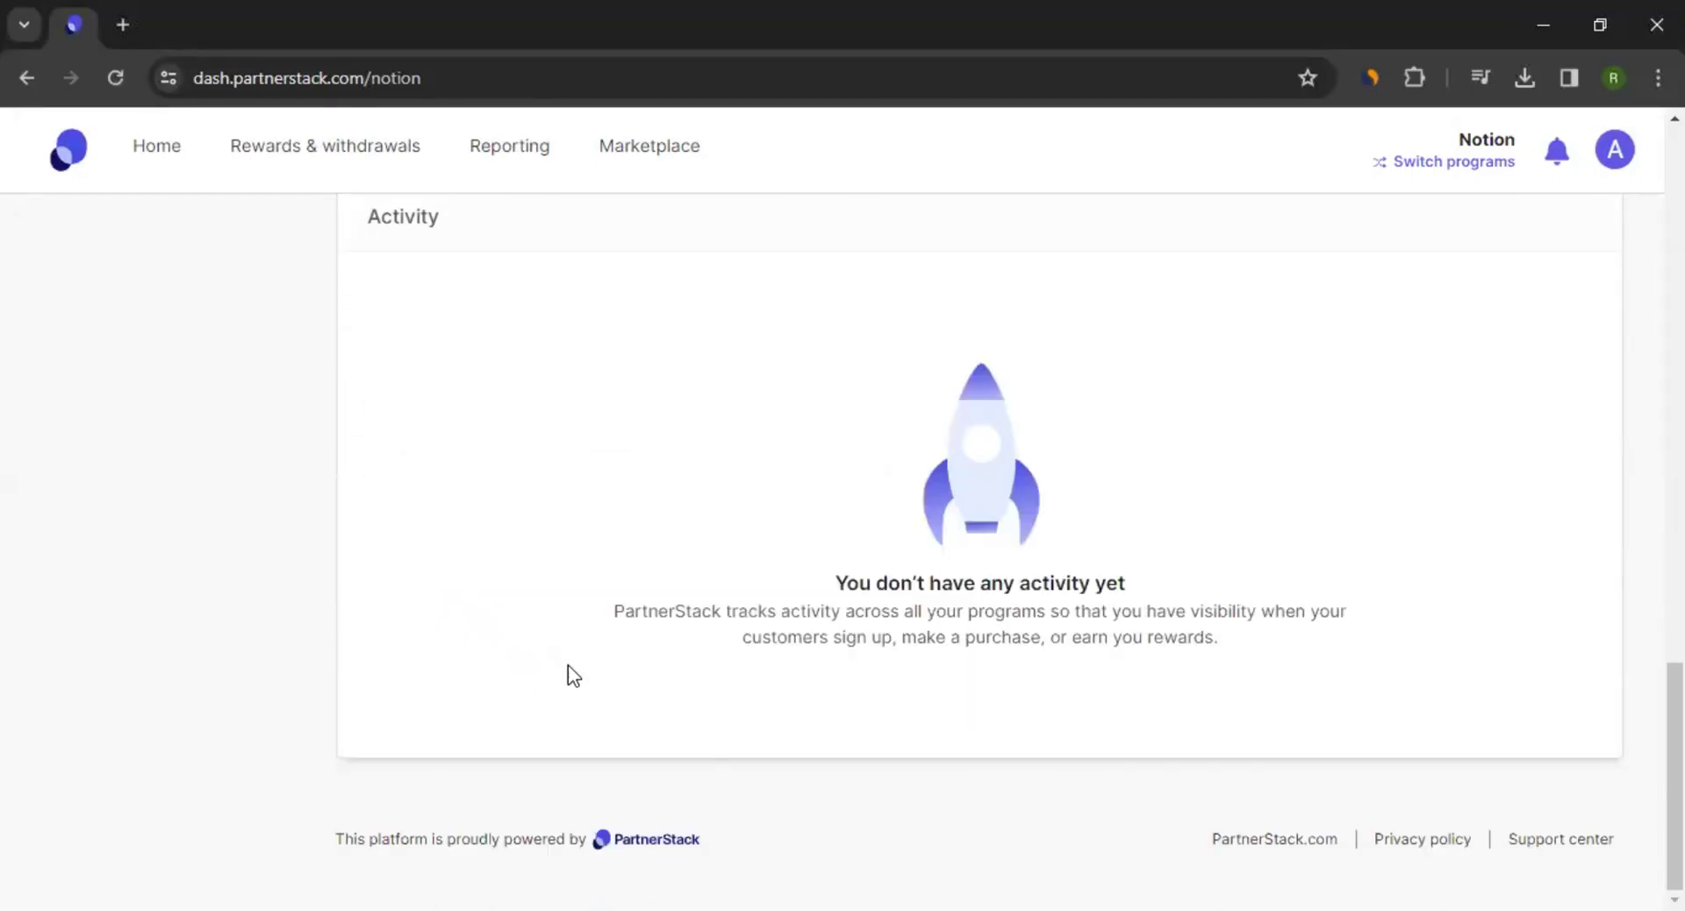
scroll(567, 672, up, 15)
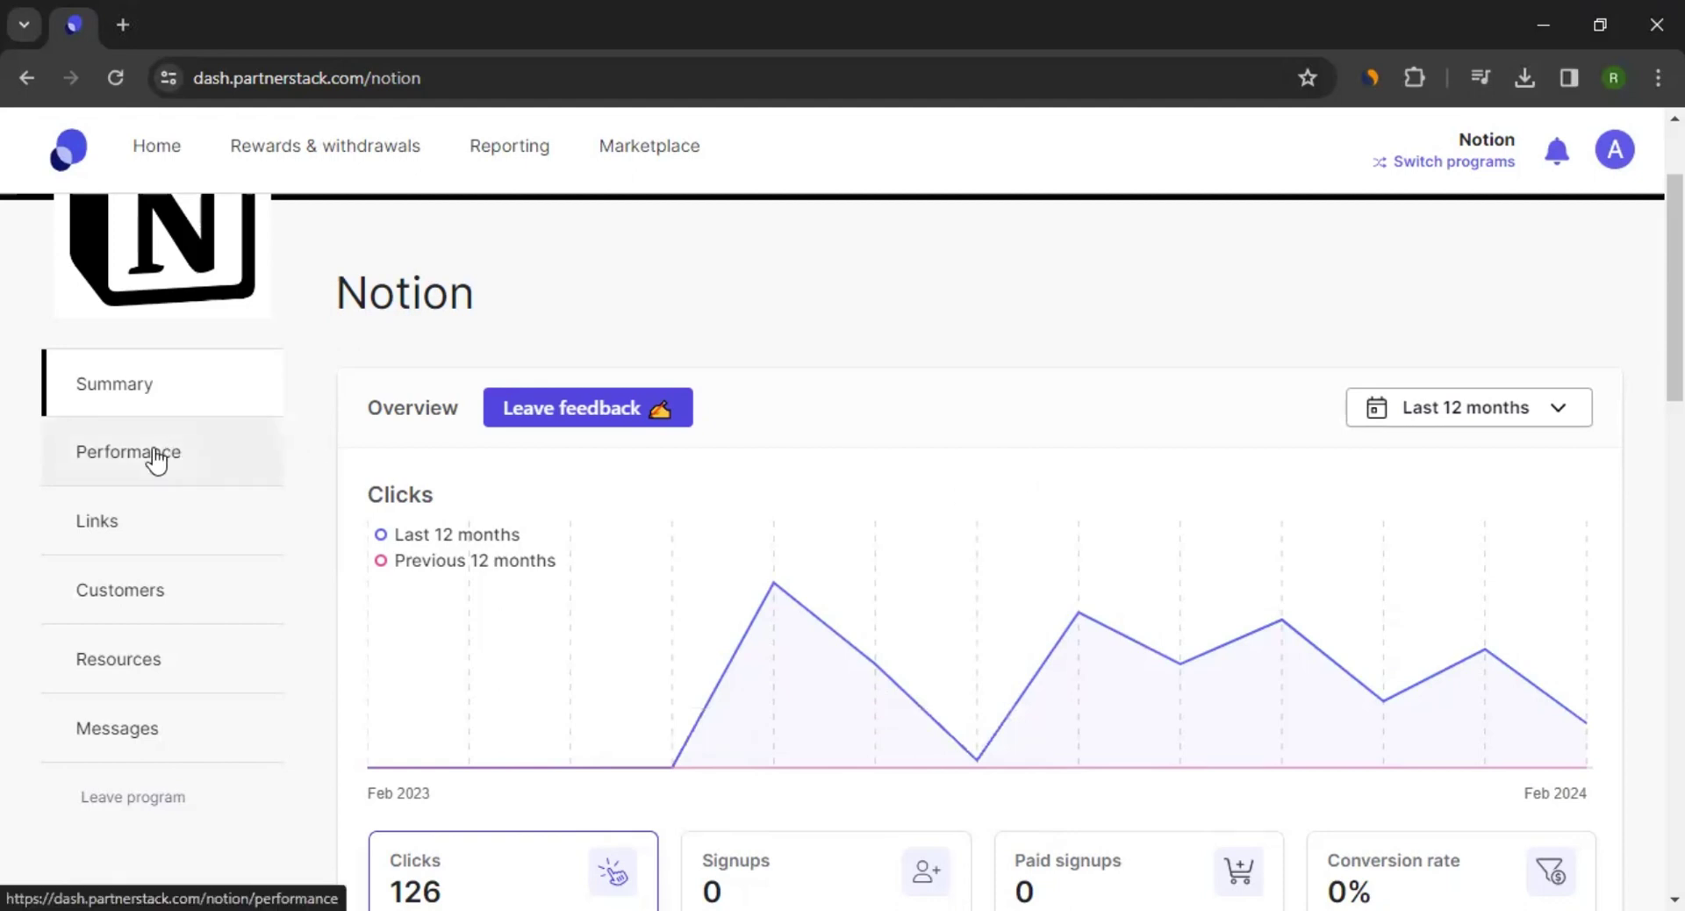
Step: Scroll through the Notion monthly performance breakdown, then switch to the referrer domain view
click(156, 458)
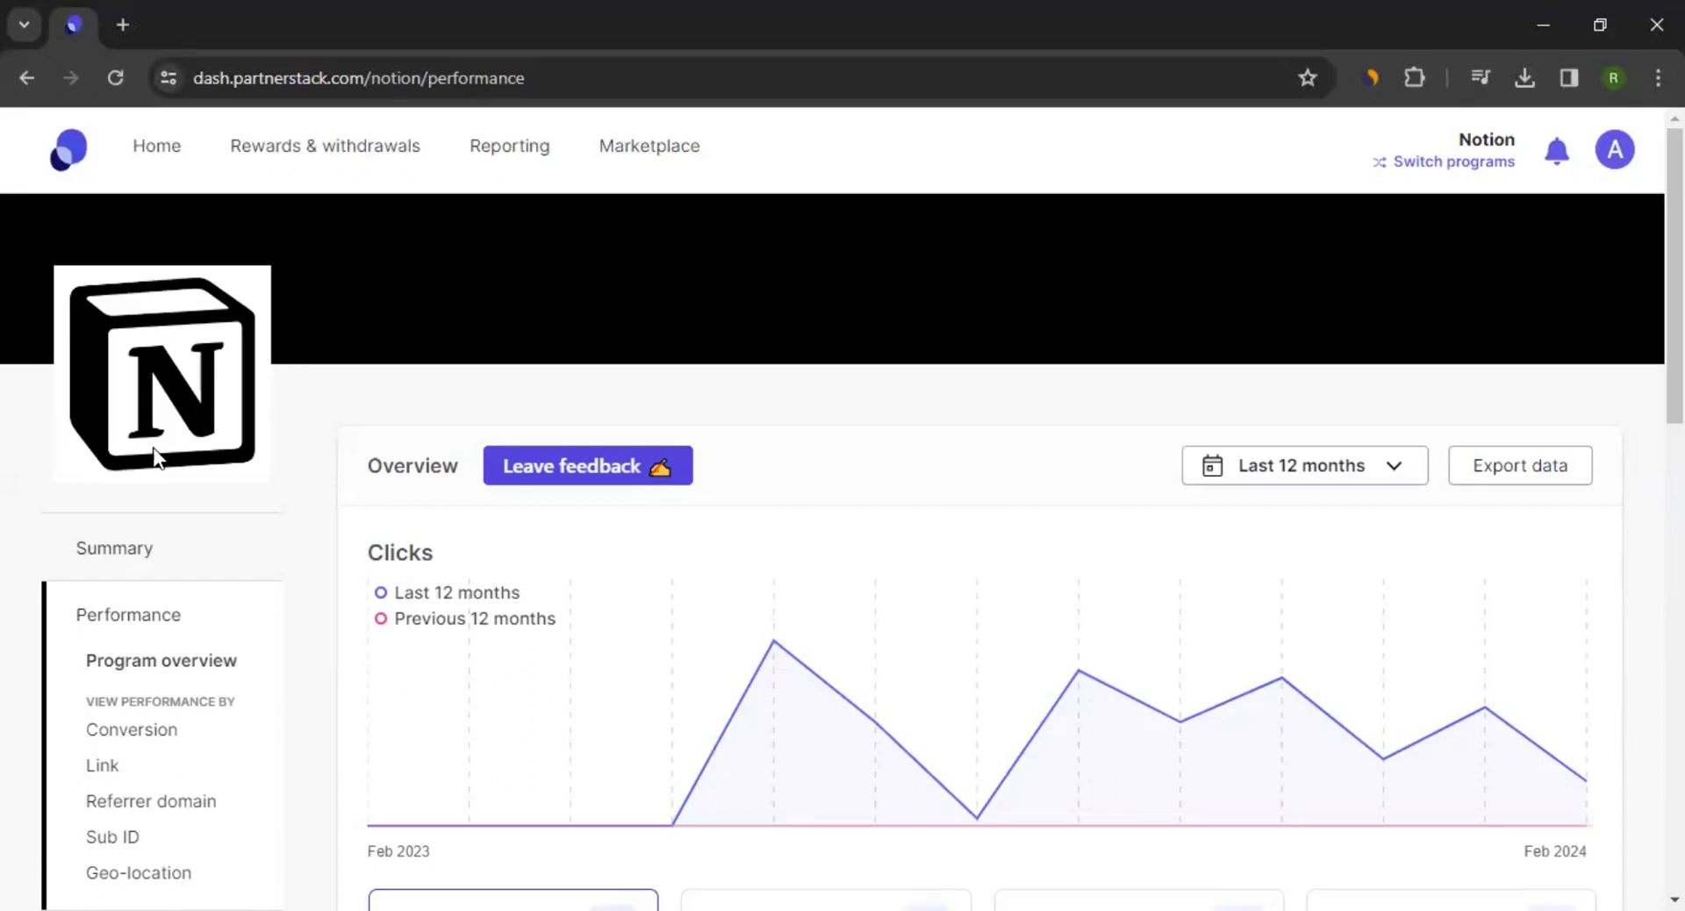
scroll(869, 463, down, 5)
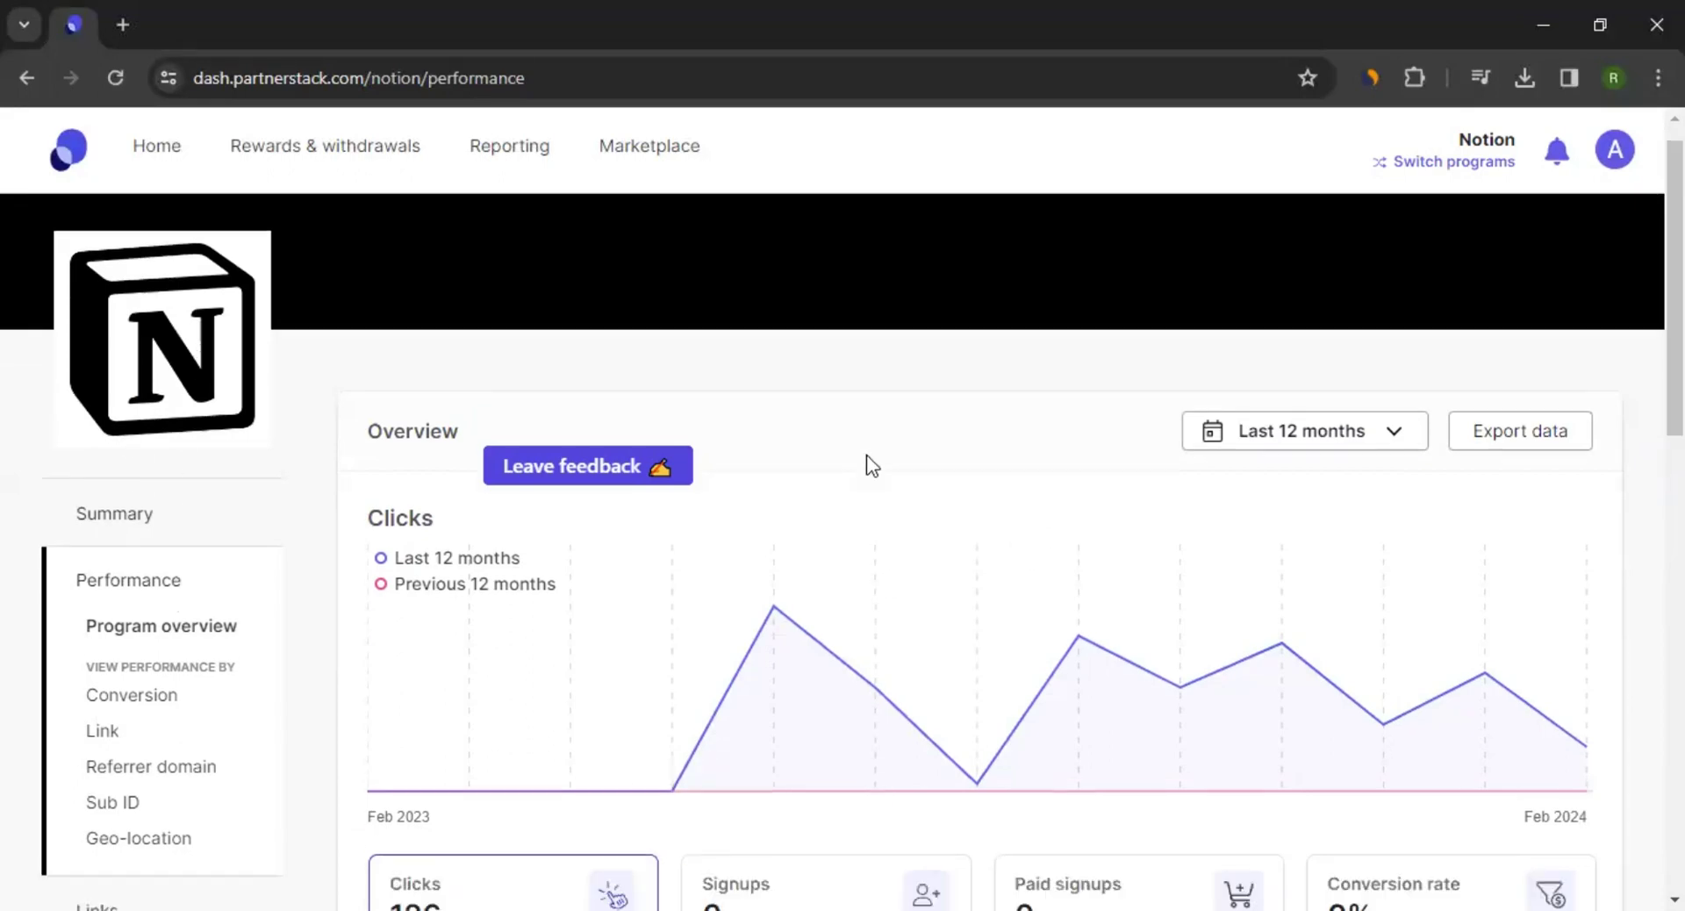
scroll(871, 471, down, 8)
scroll(872, 465, up, 4)
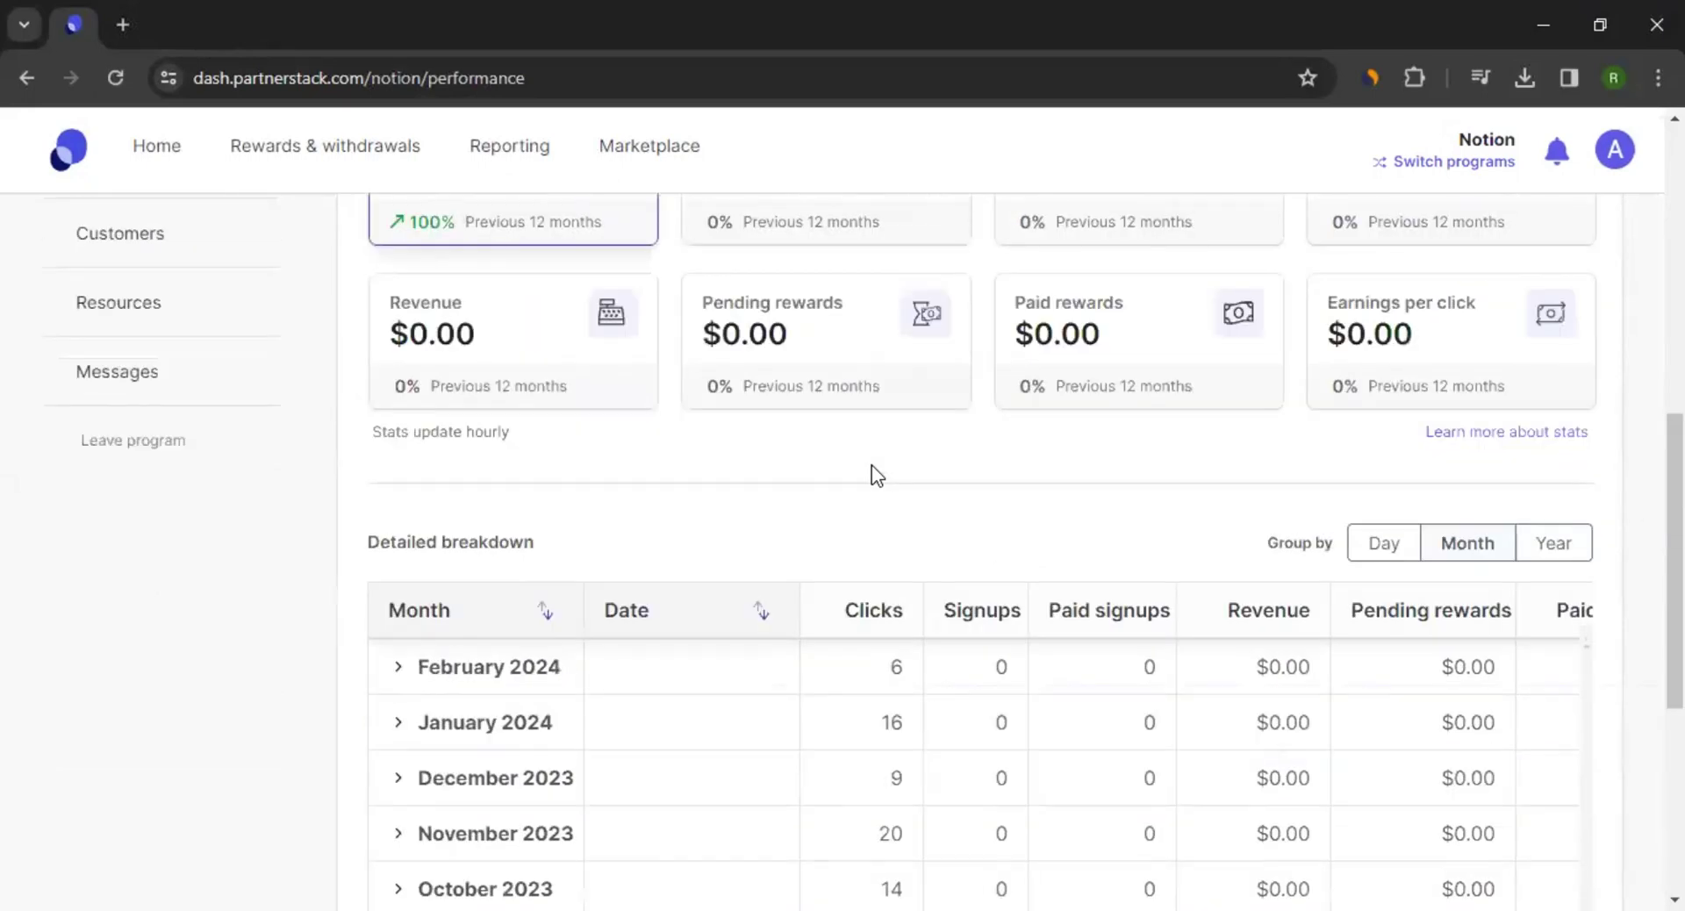
scroll(872, 465, down, 3)
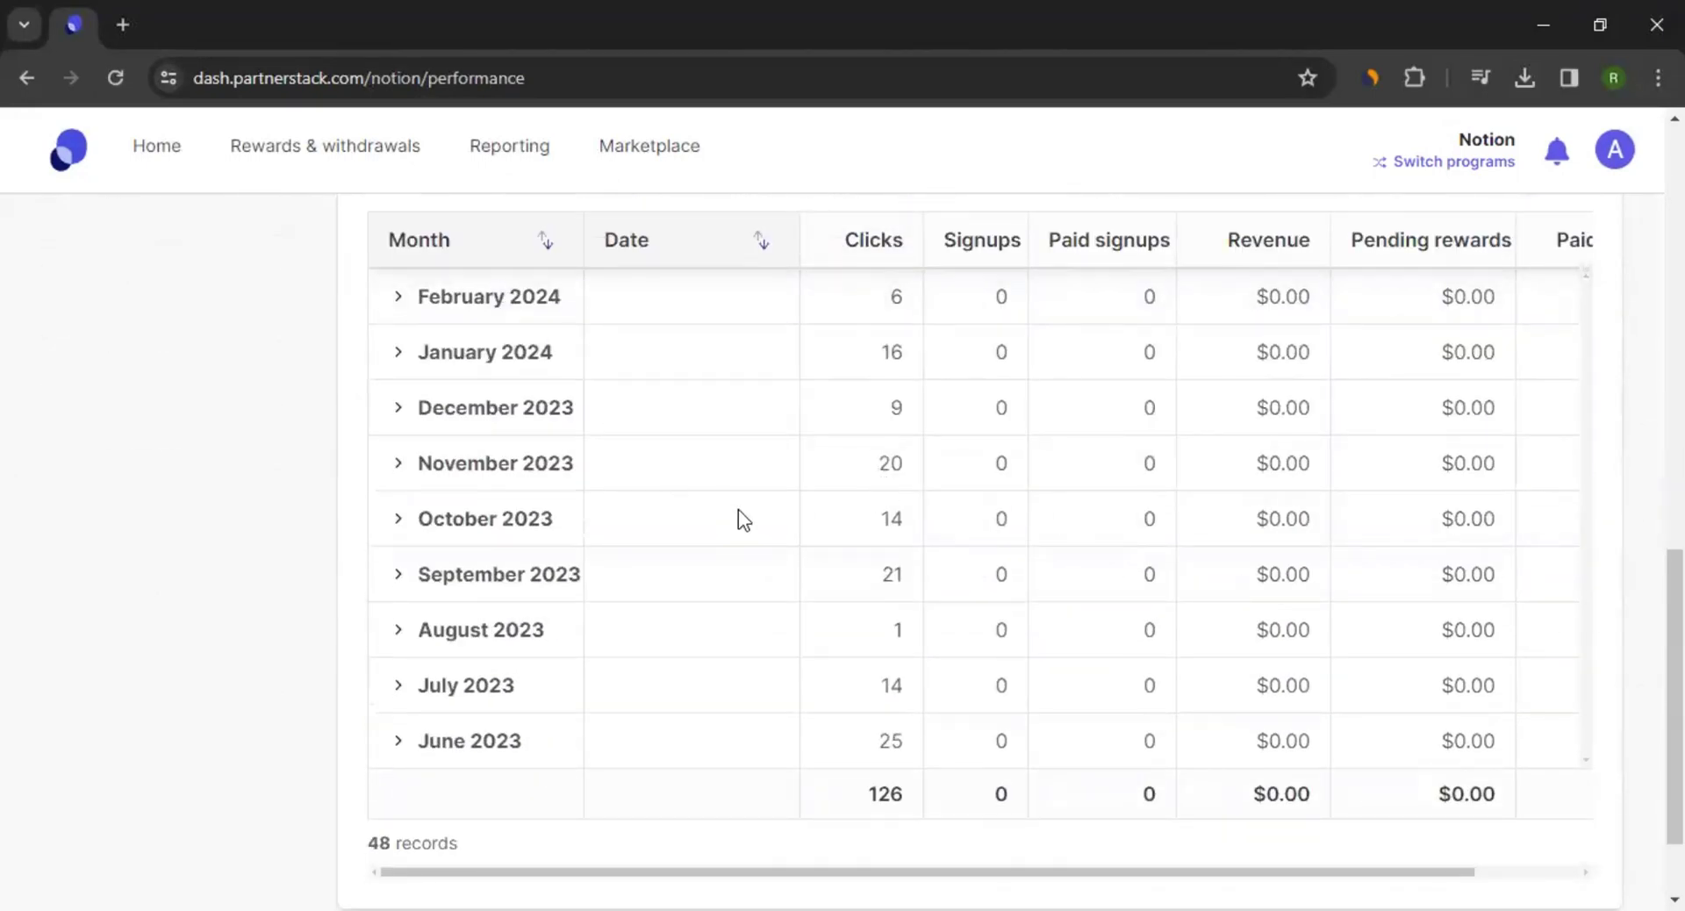
scroll(741, 519, down, 2)
scroll(514, 702, up, 8)
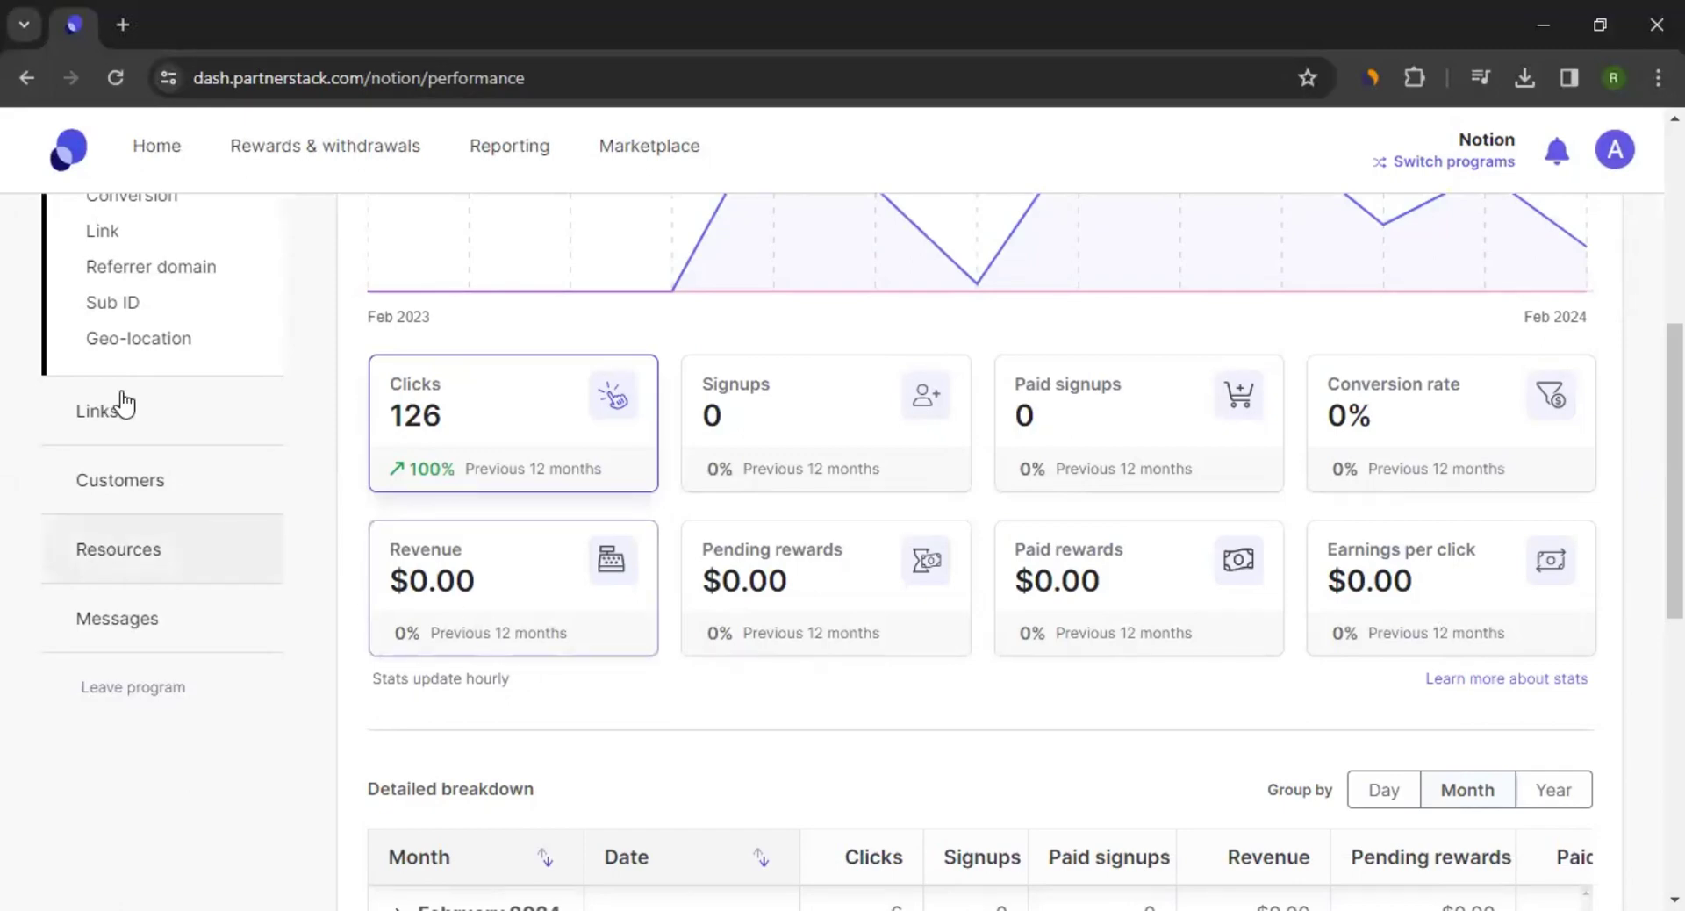
scroll(124, 403, up, 1)
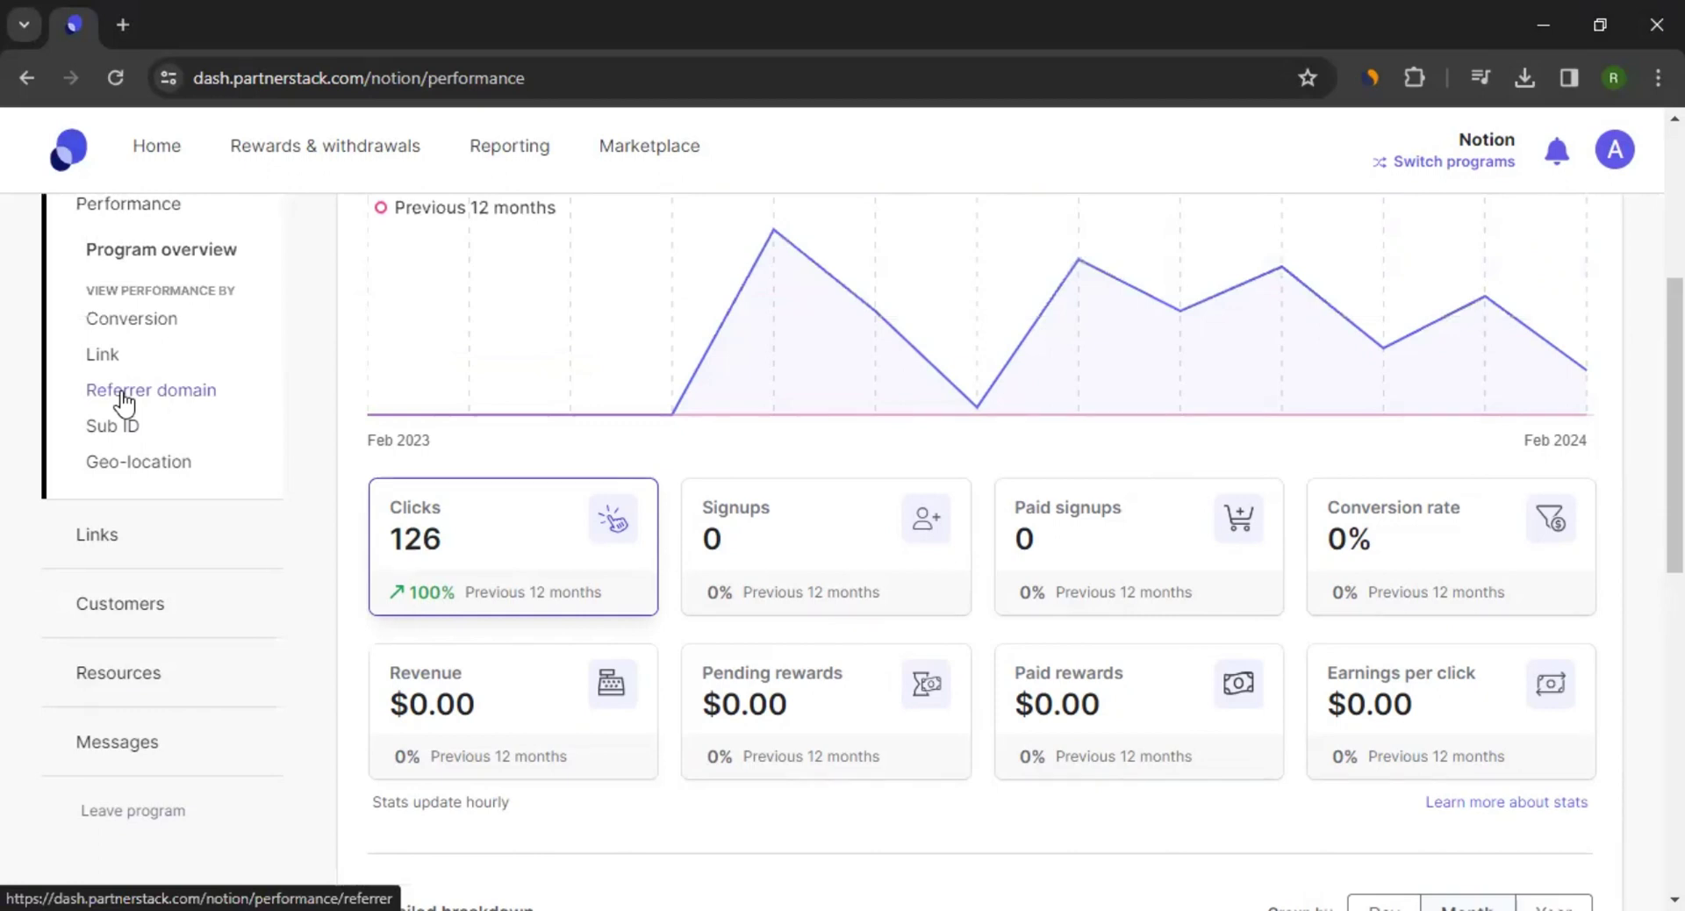
click(124, 401)
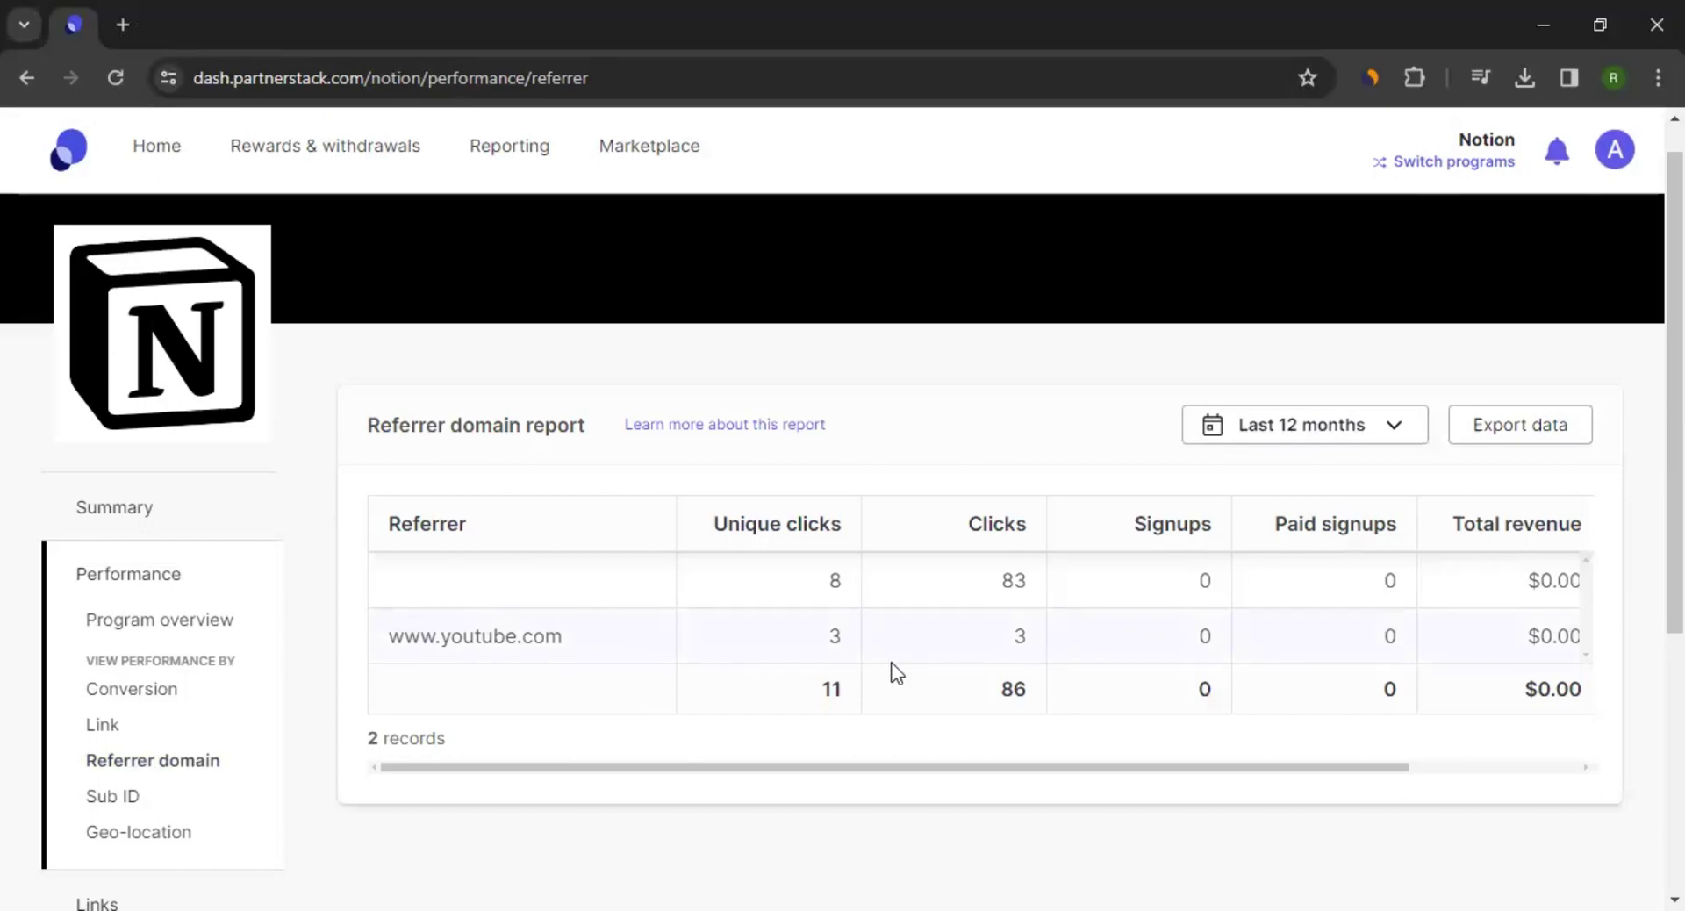
scroll(883, 662, down, 3)
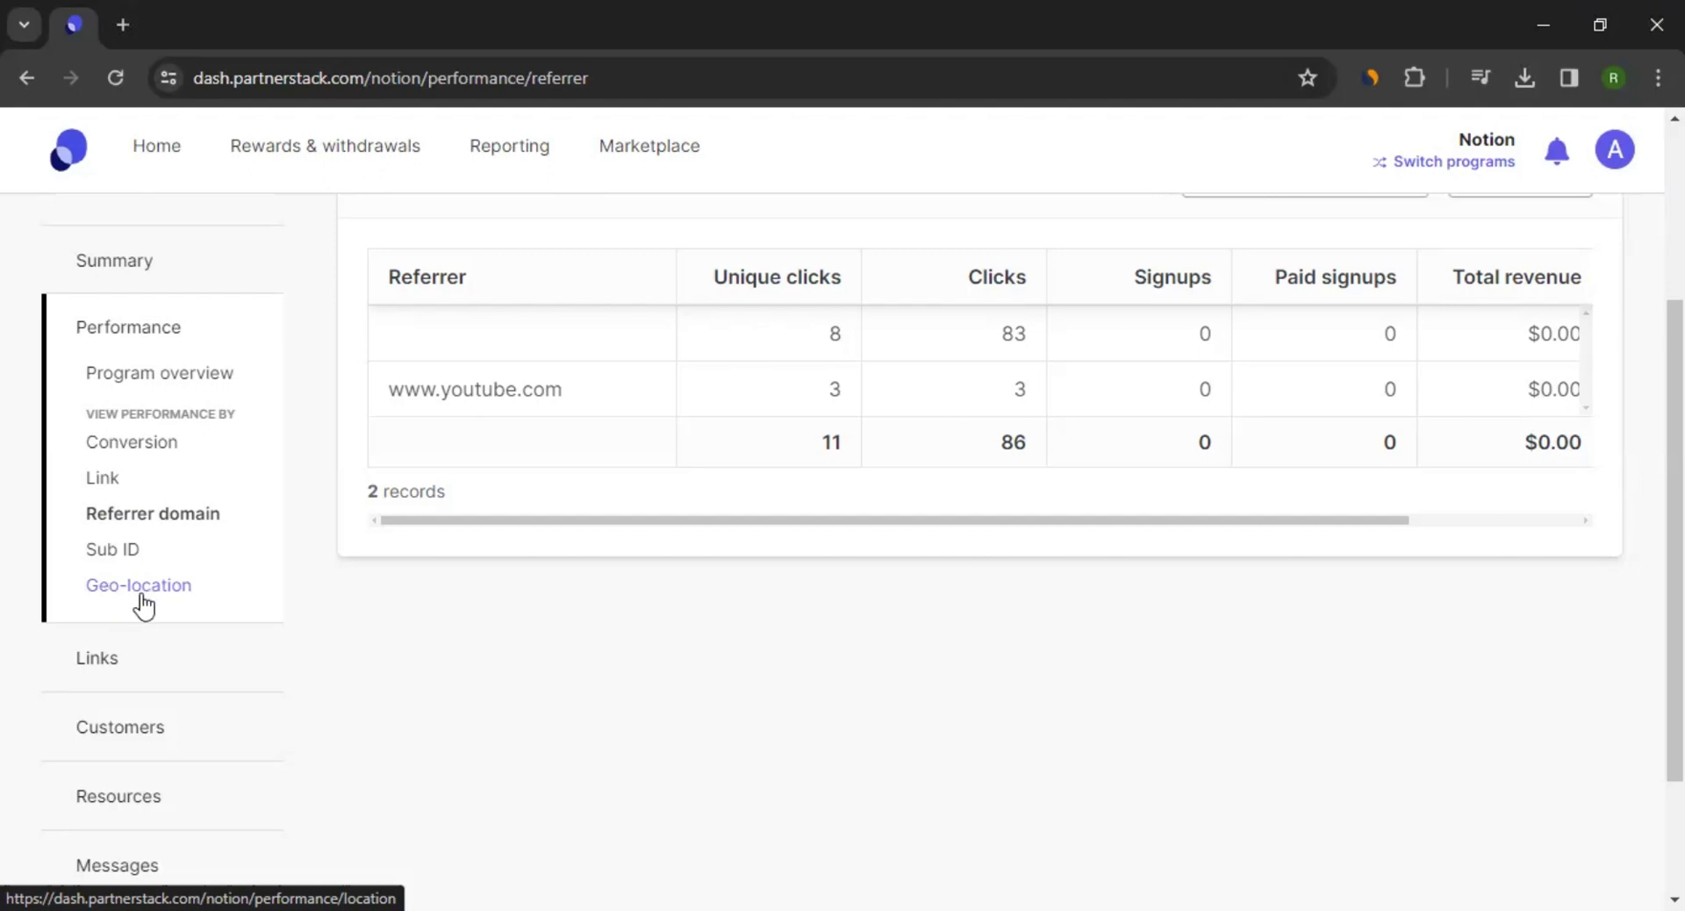
scroll(139, 601, down, 2)
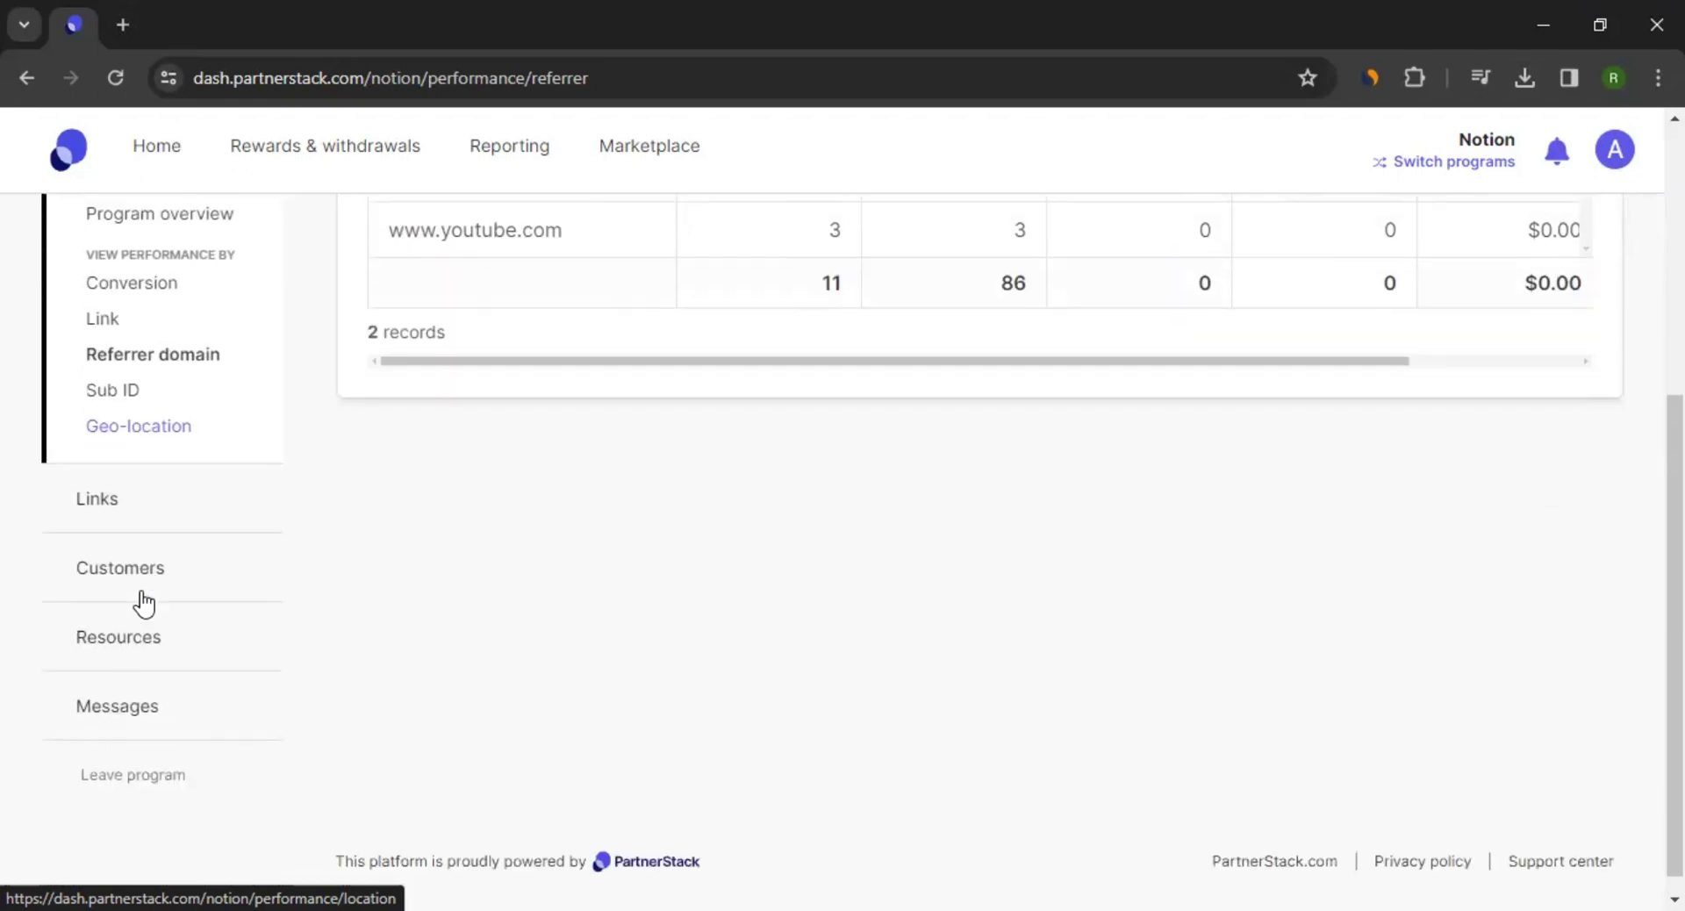
Step: Copy the Affiliates default link from the Notion Links page and start a new browser tab
click(107, 491)
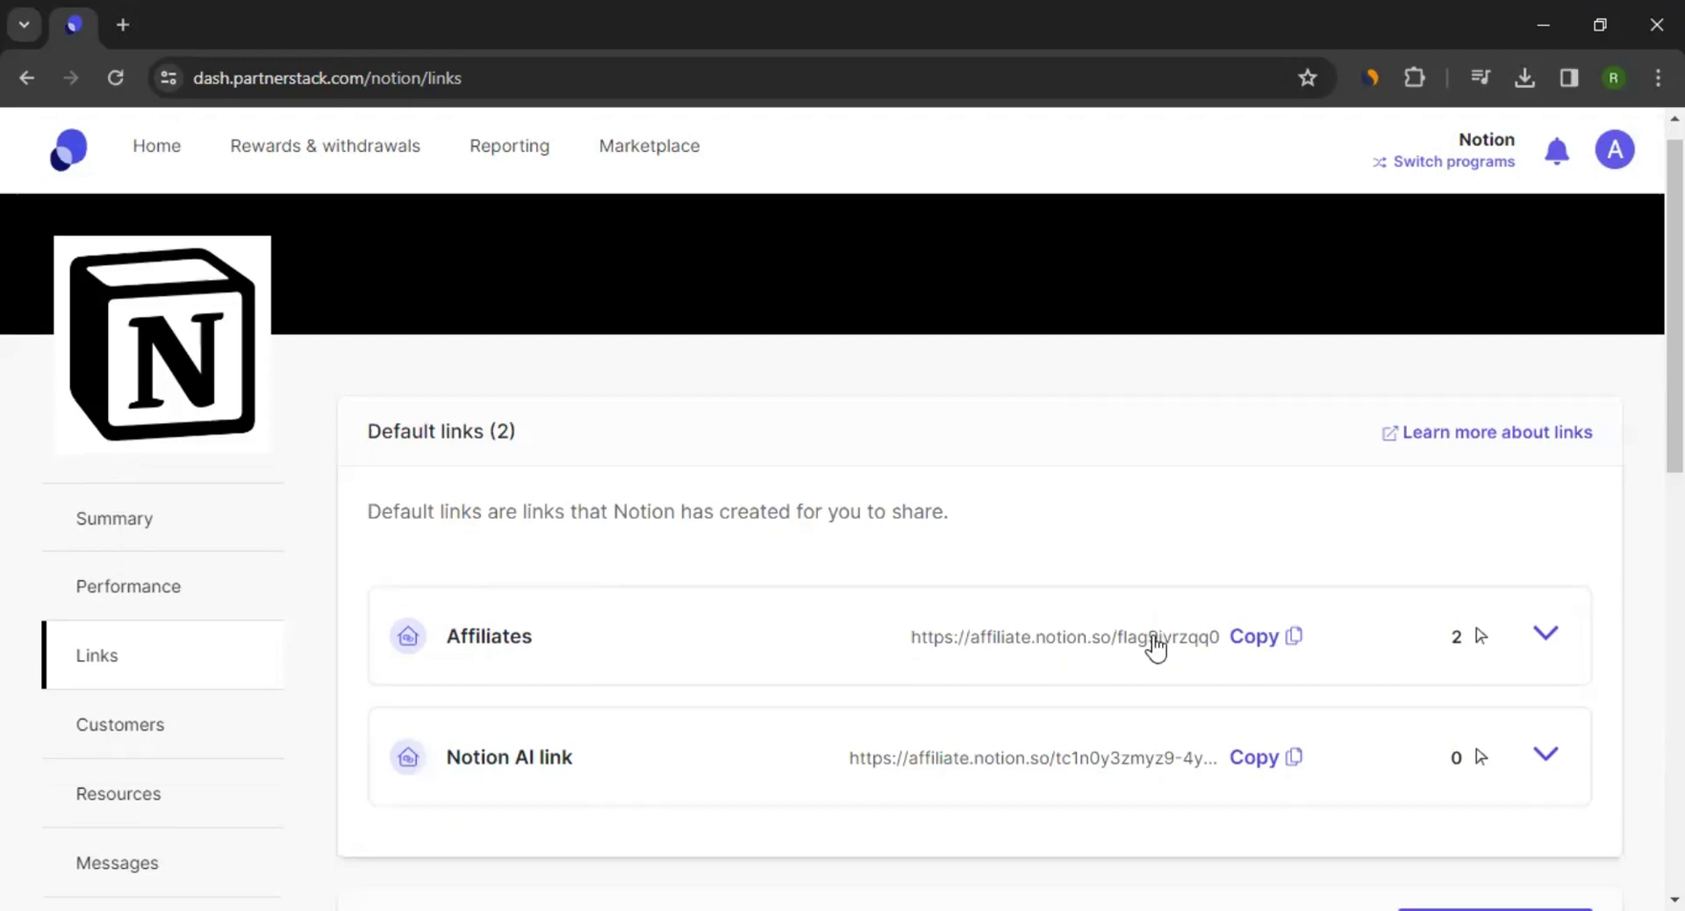
scroll(1151, 644, down, 3)
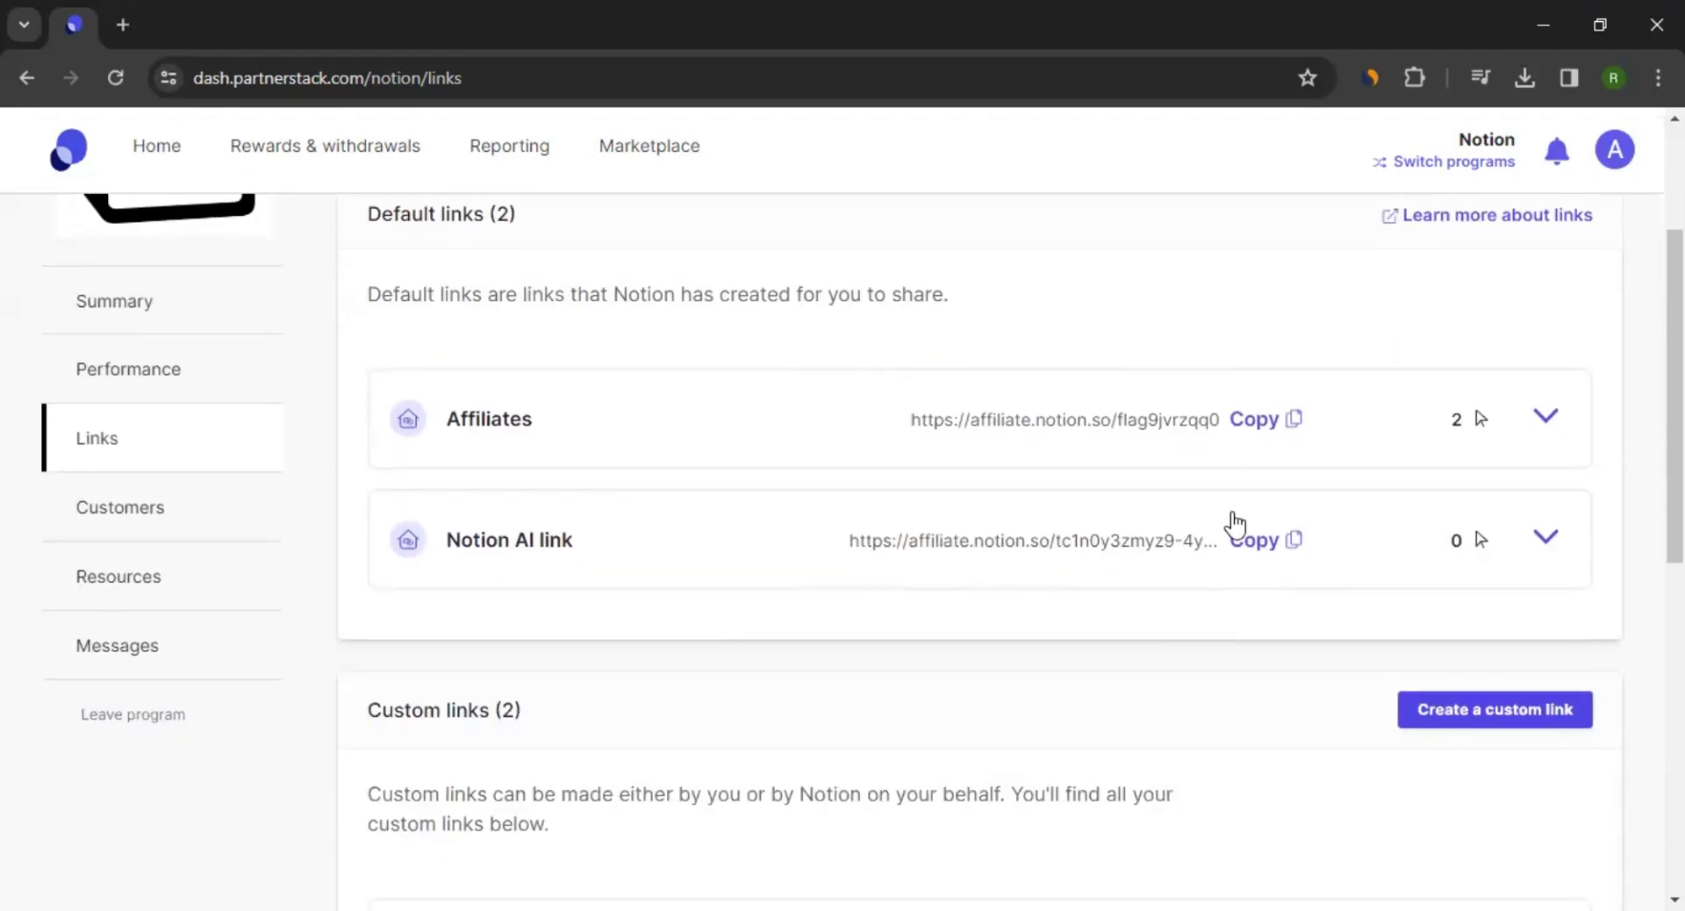
click(1253, 421)
click(122, 32)
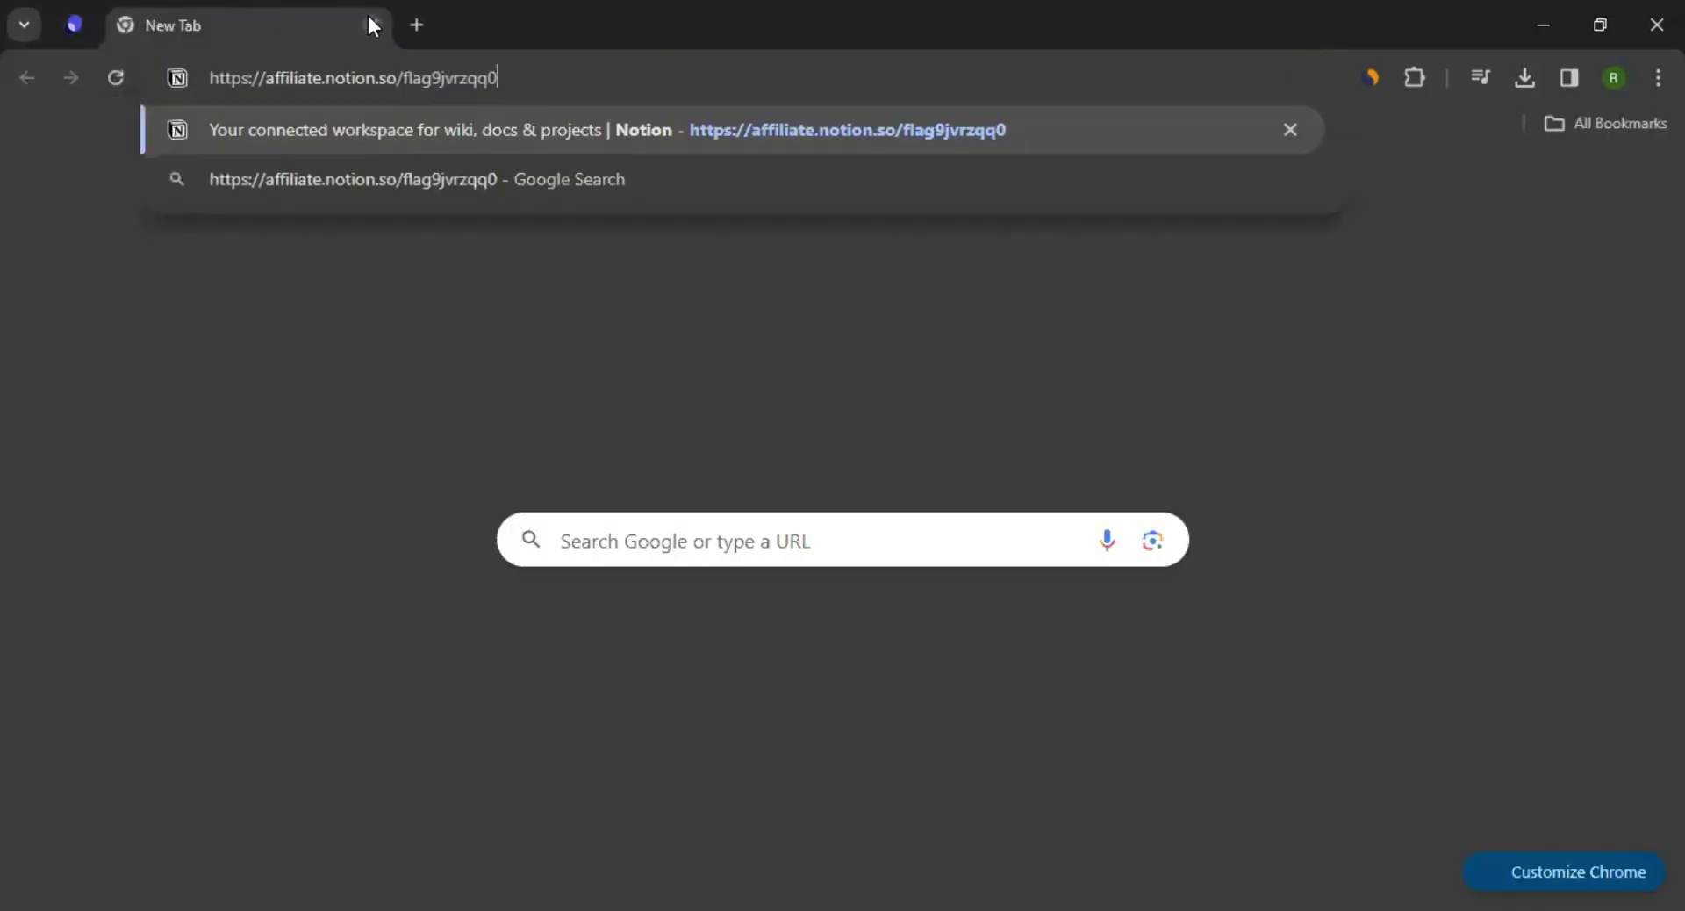
Step: Load the copied Affiliates referral link in the new tab, skim the Notion page, then close it
key(Return)
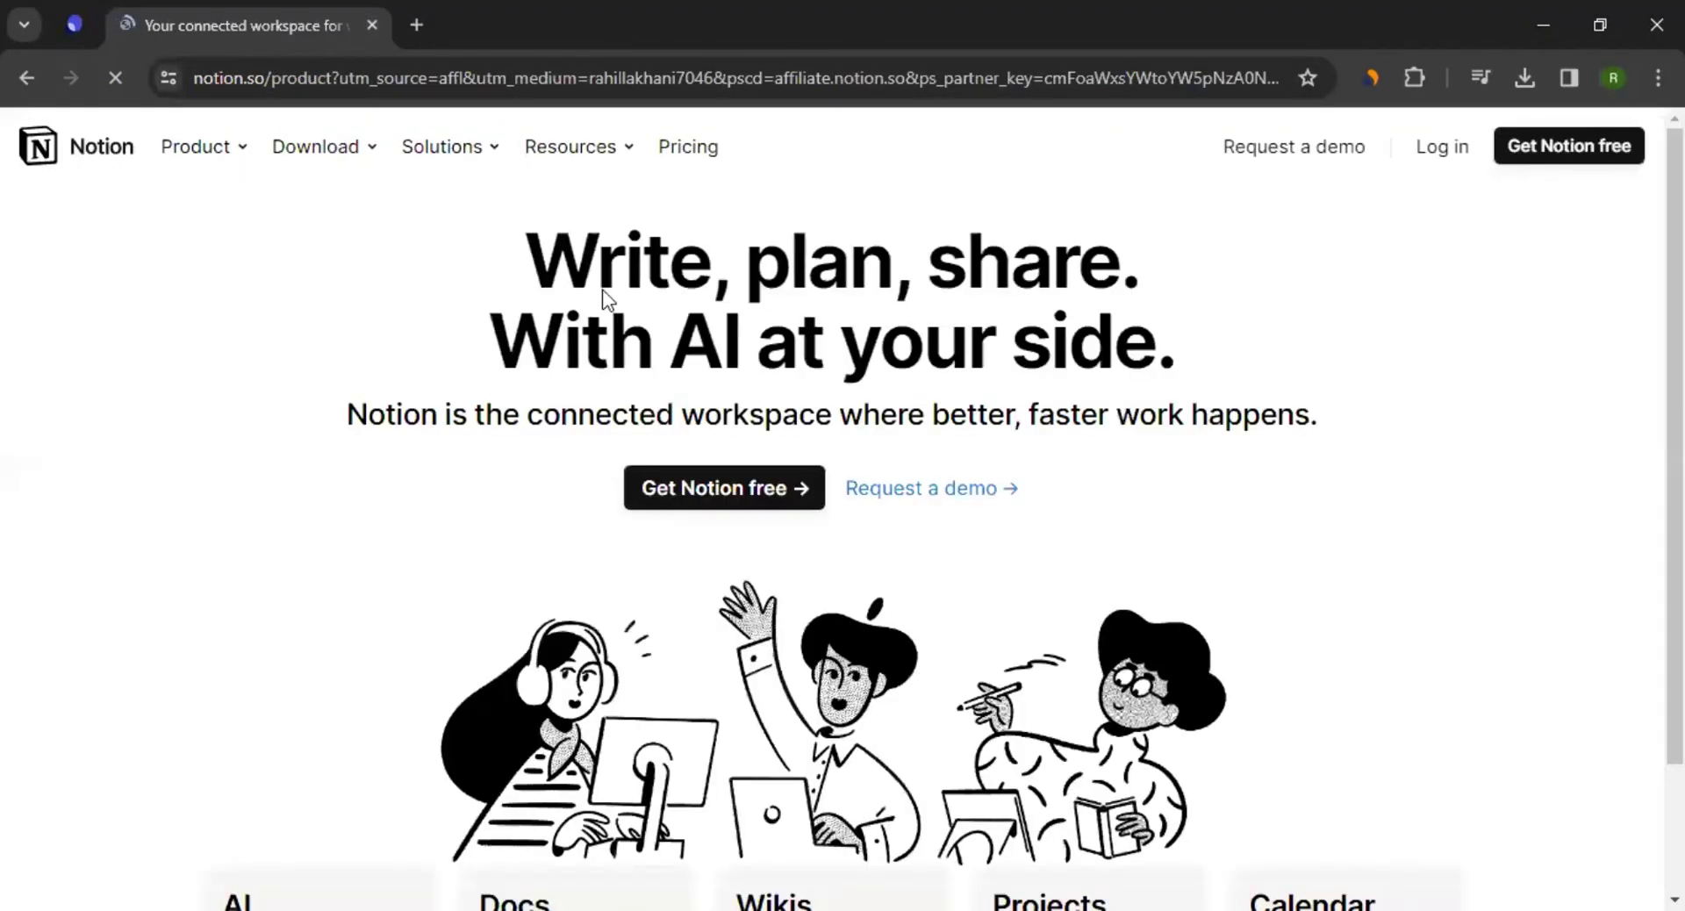
scroll(1142, 598, down, 10)
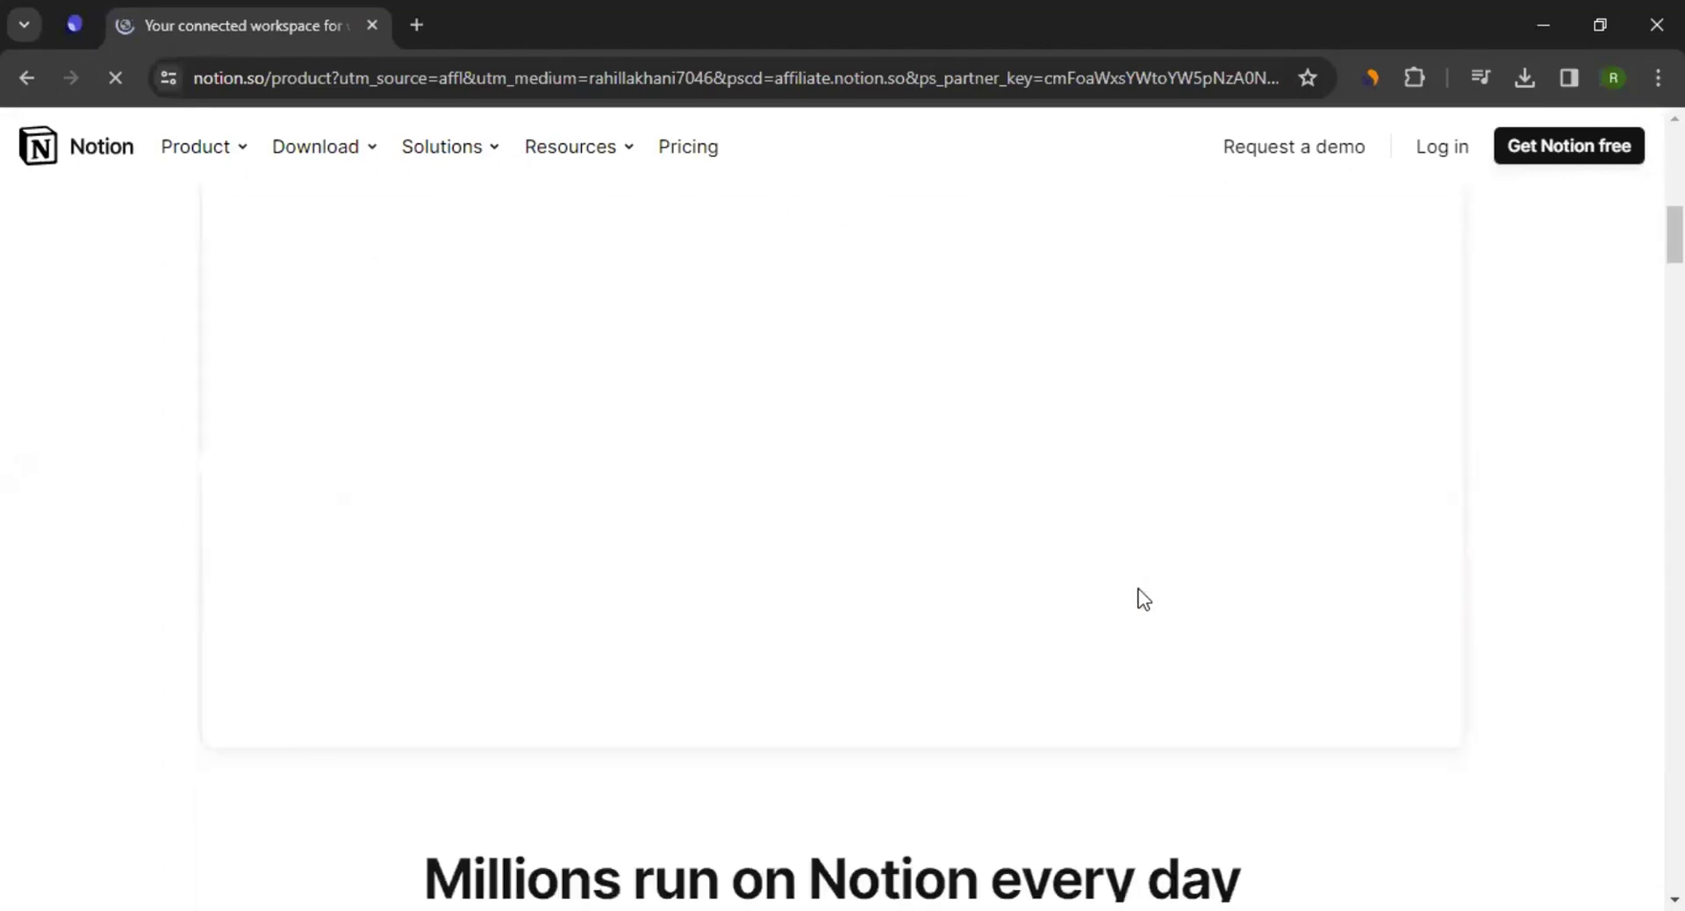
scroll(1143, 598, up, 5)
click(372, 24)
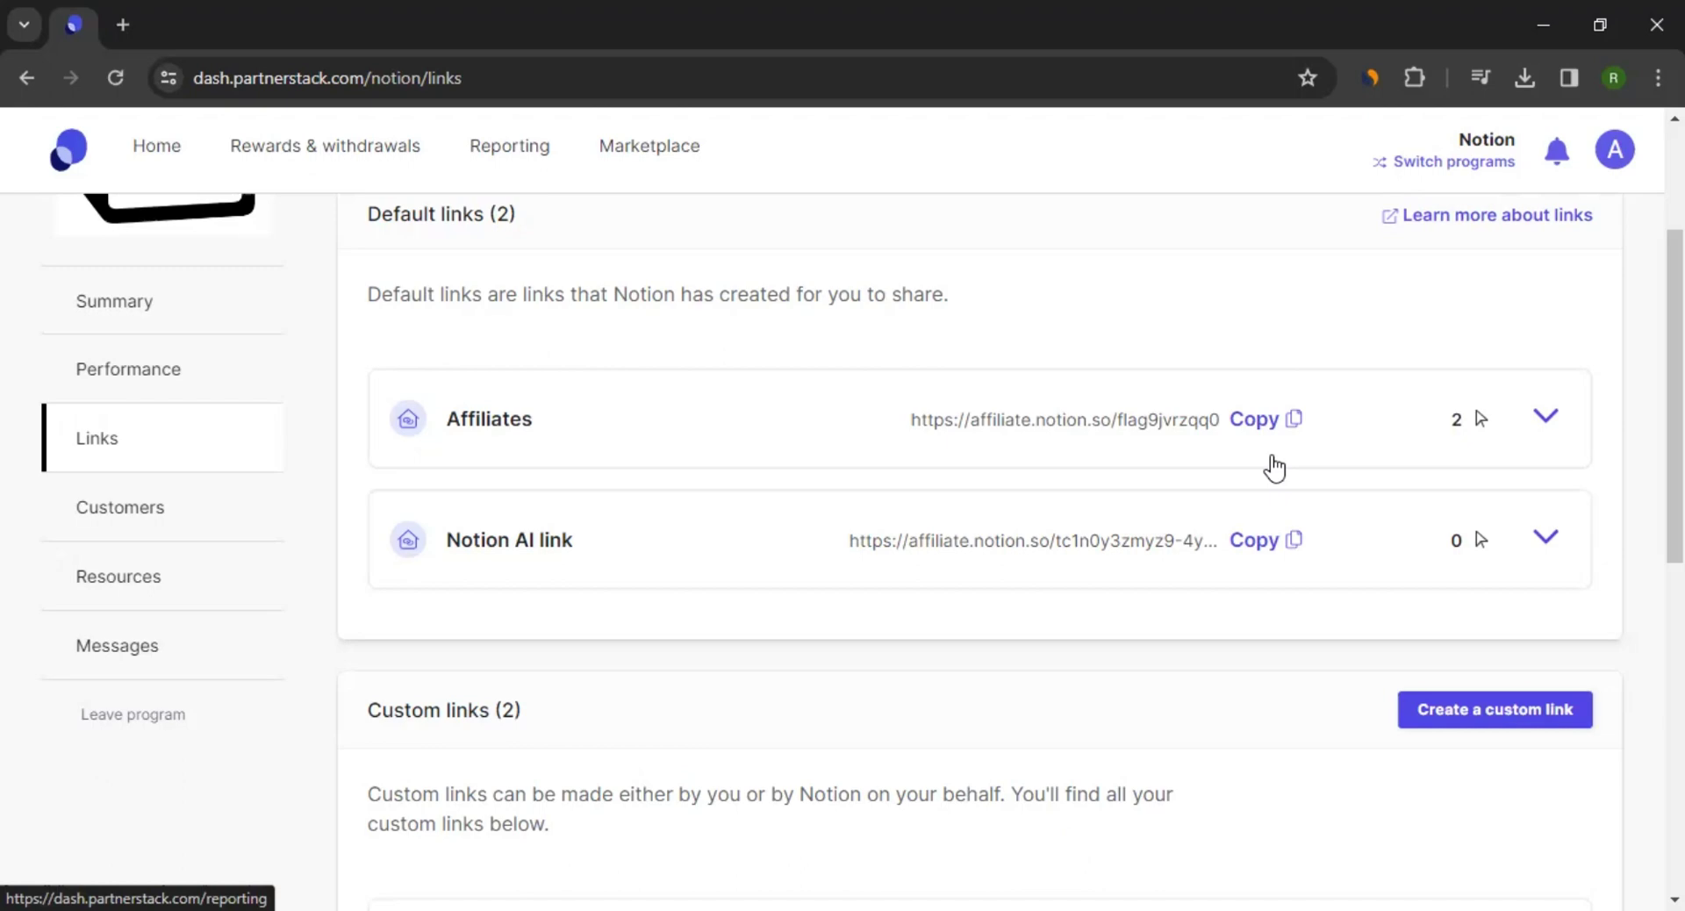
Step: Scroll to Custom links and start a new custom link, visiting its title, description and path fields
scroll(650, 518, down, 1)
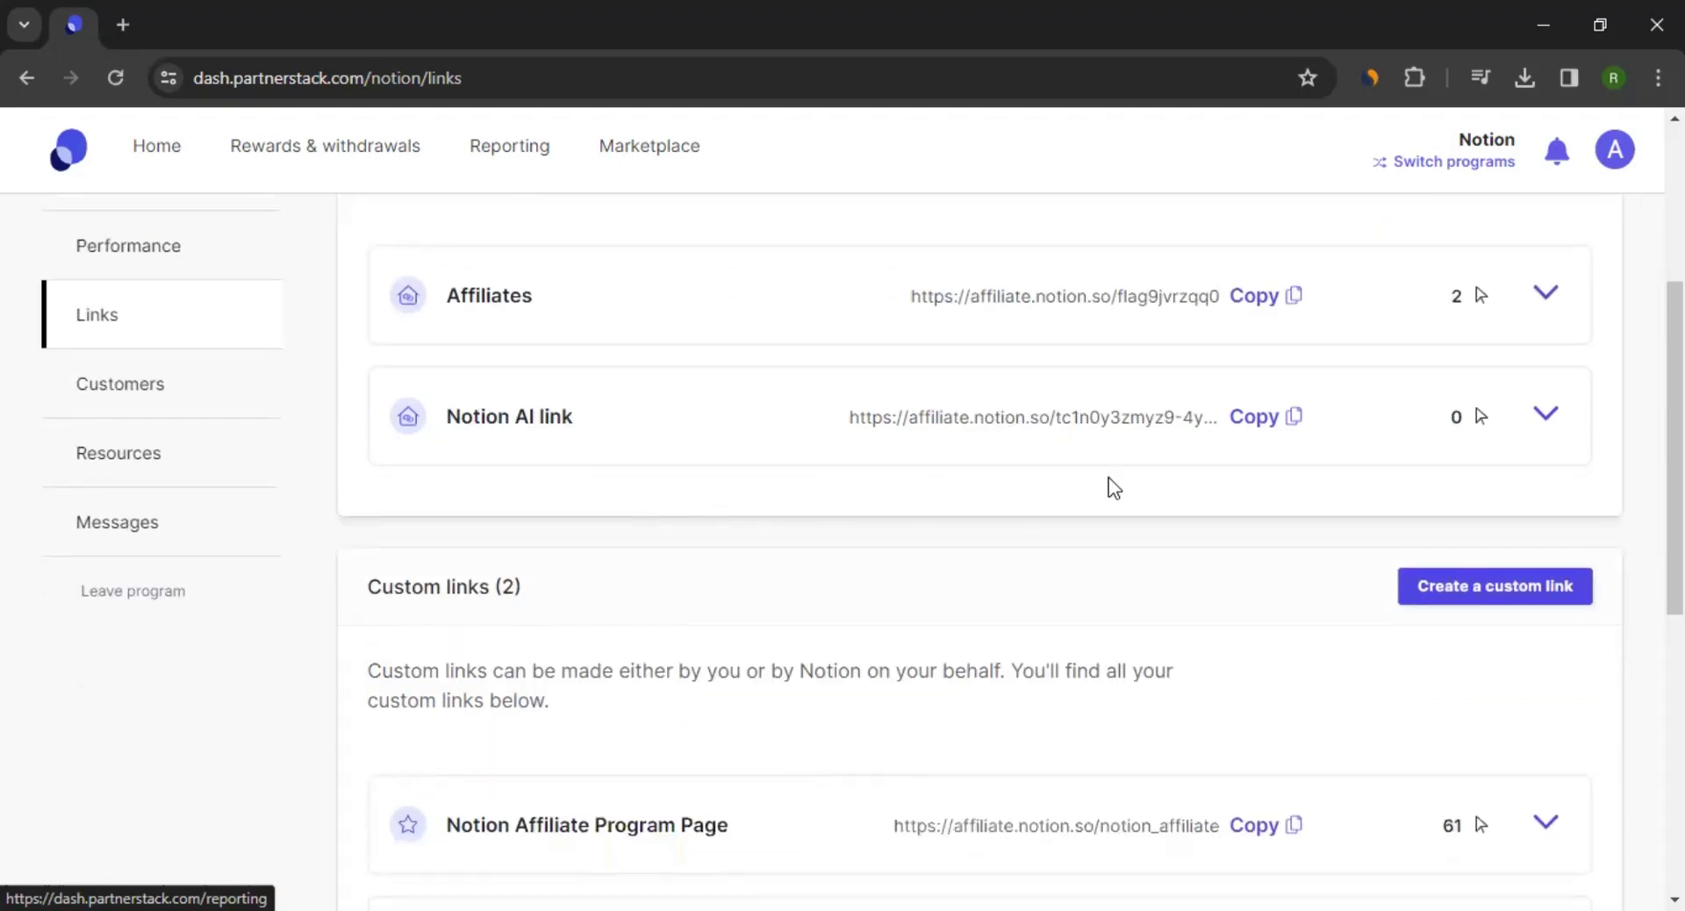
scroll(1111, 488, down, 1)
scroll(1088, 500, up, 3)
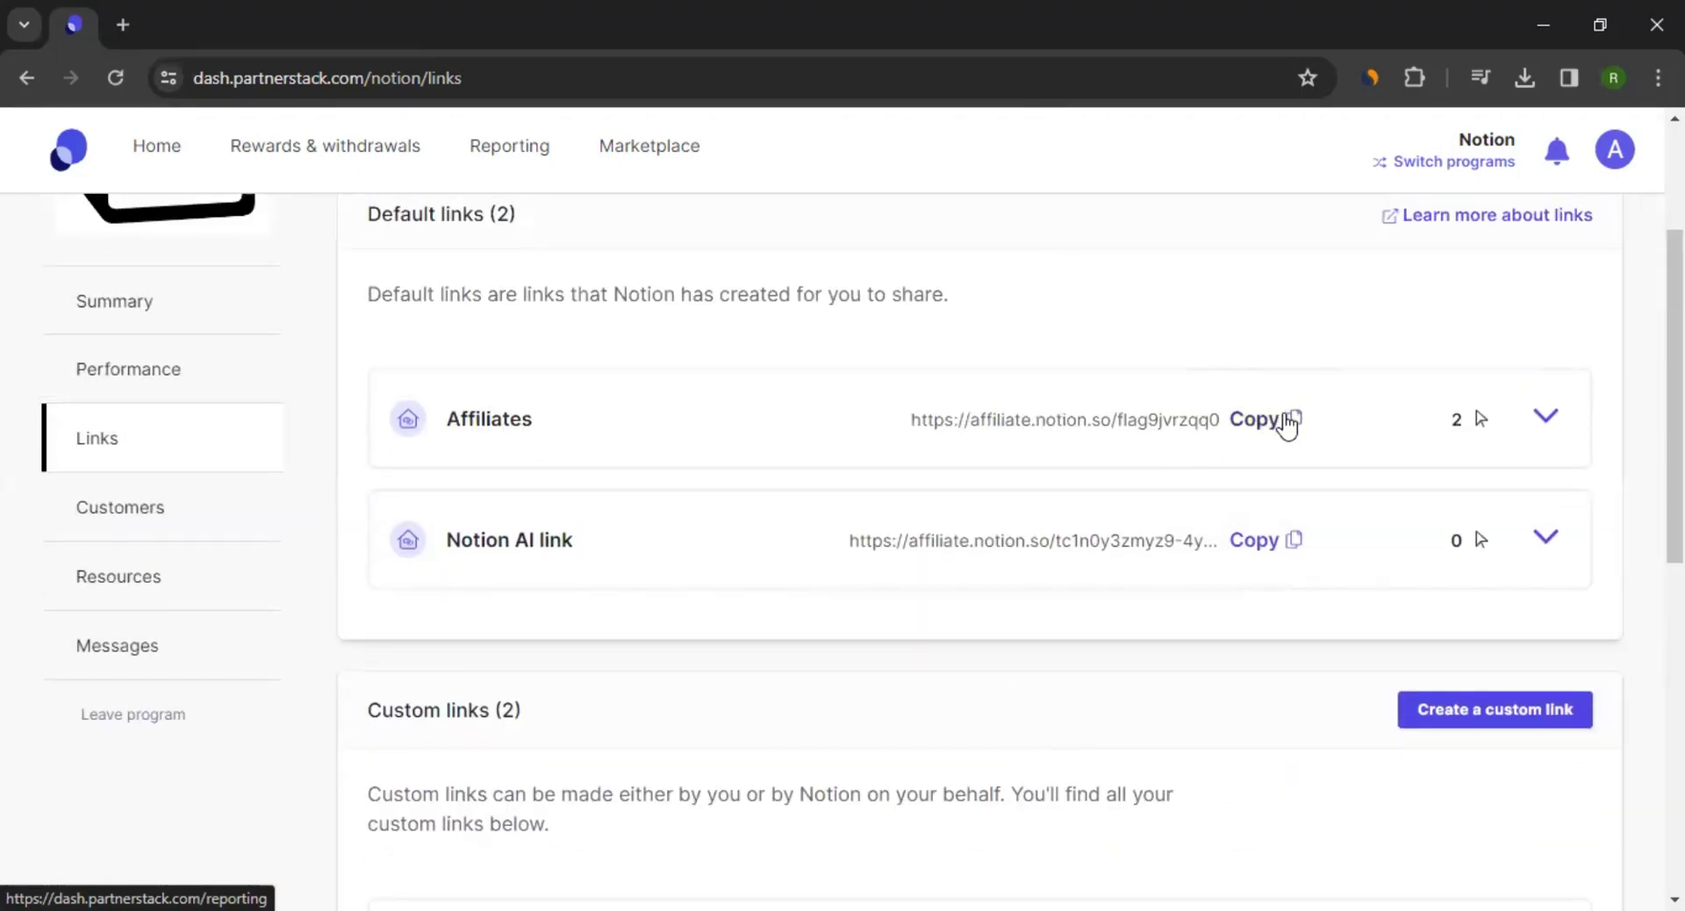
scroll(1173, 505, down, 3)
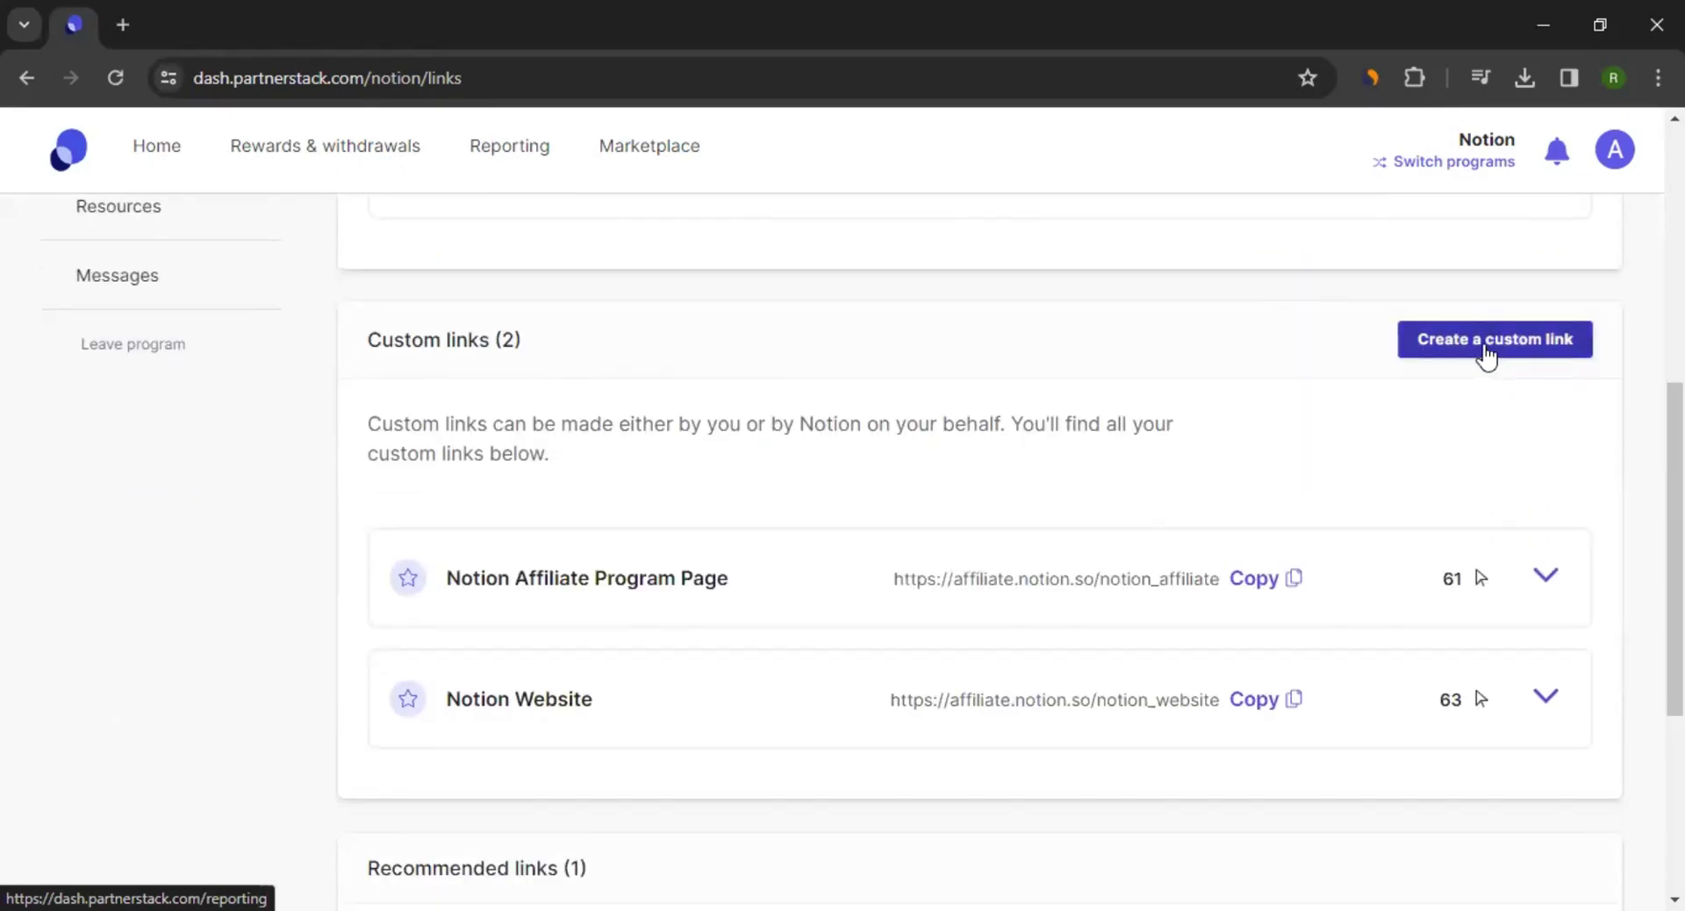
click(1488, 351)
click(1249, 376)
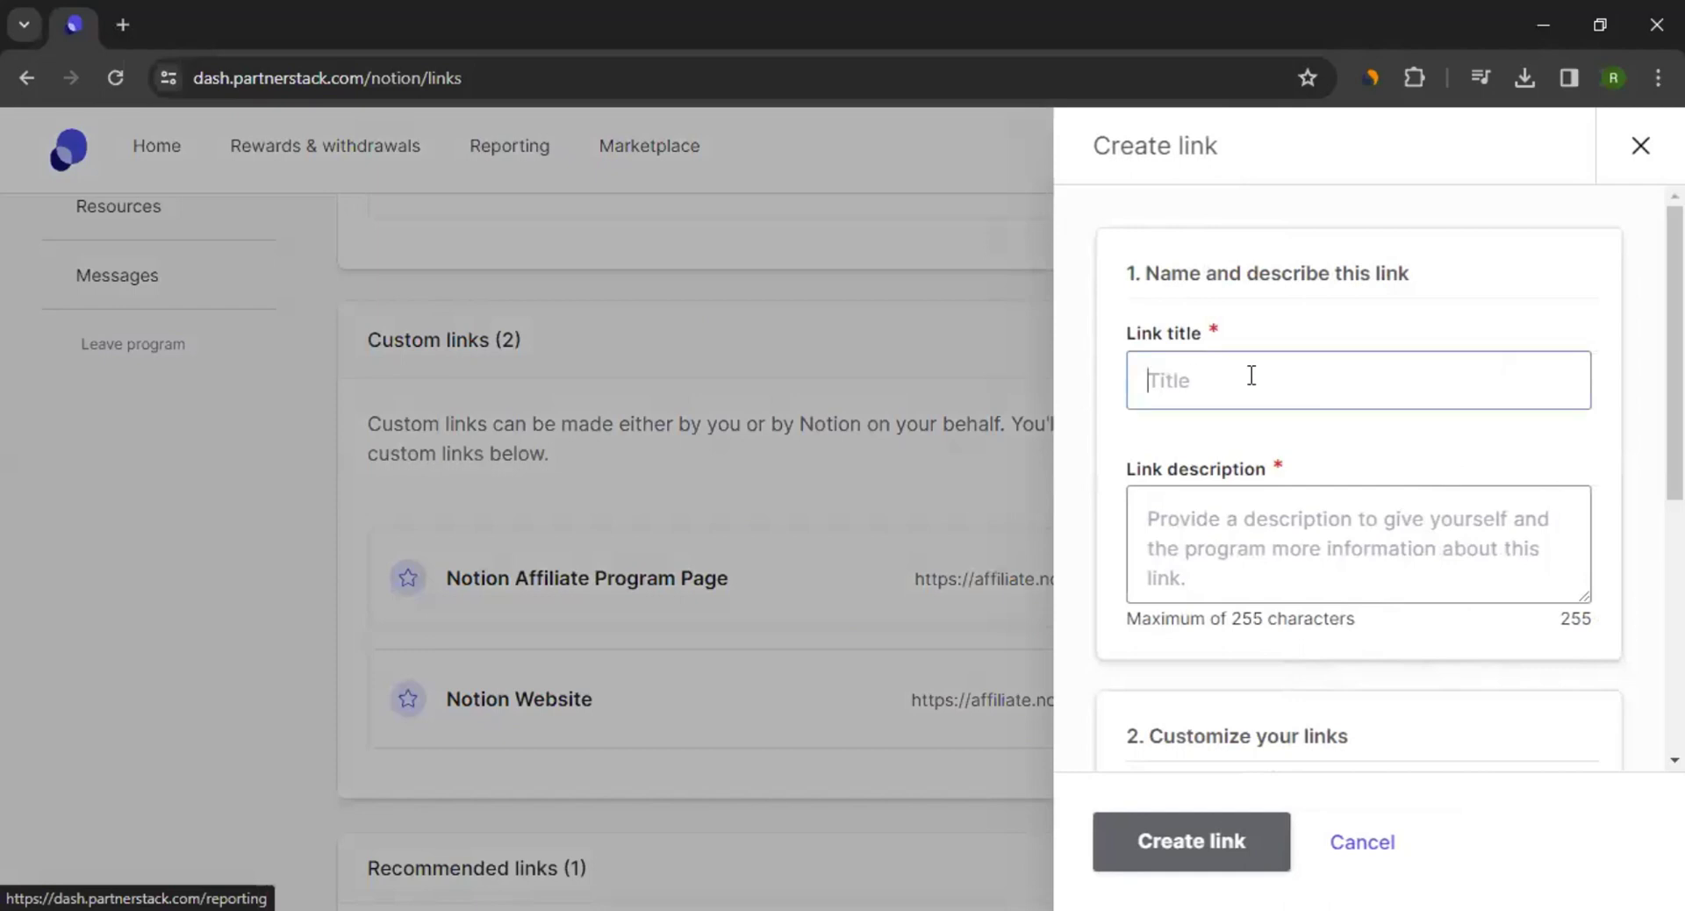
click(1227, 518)
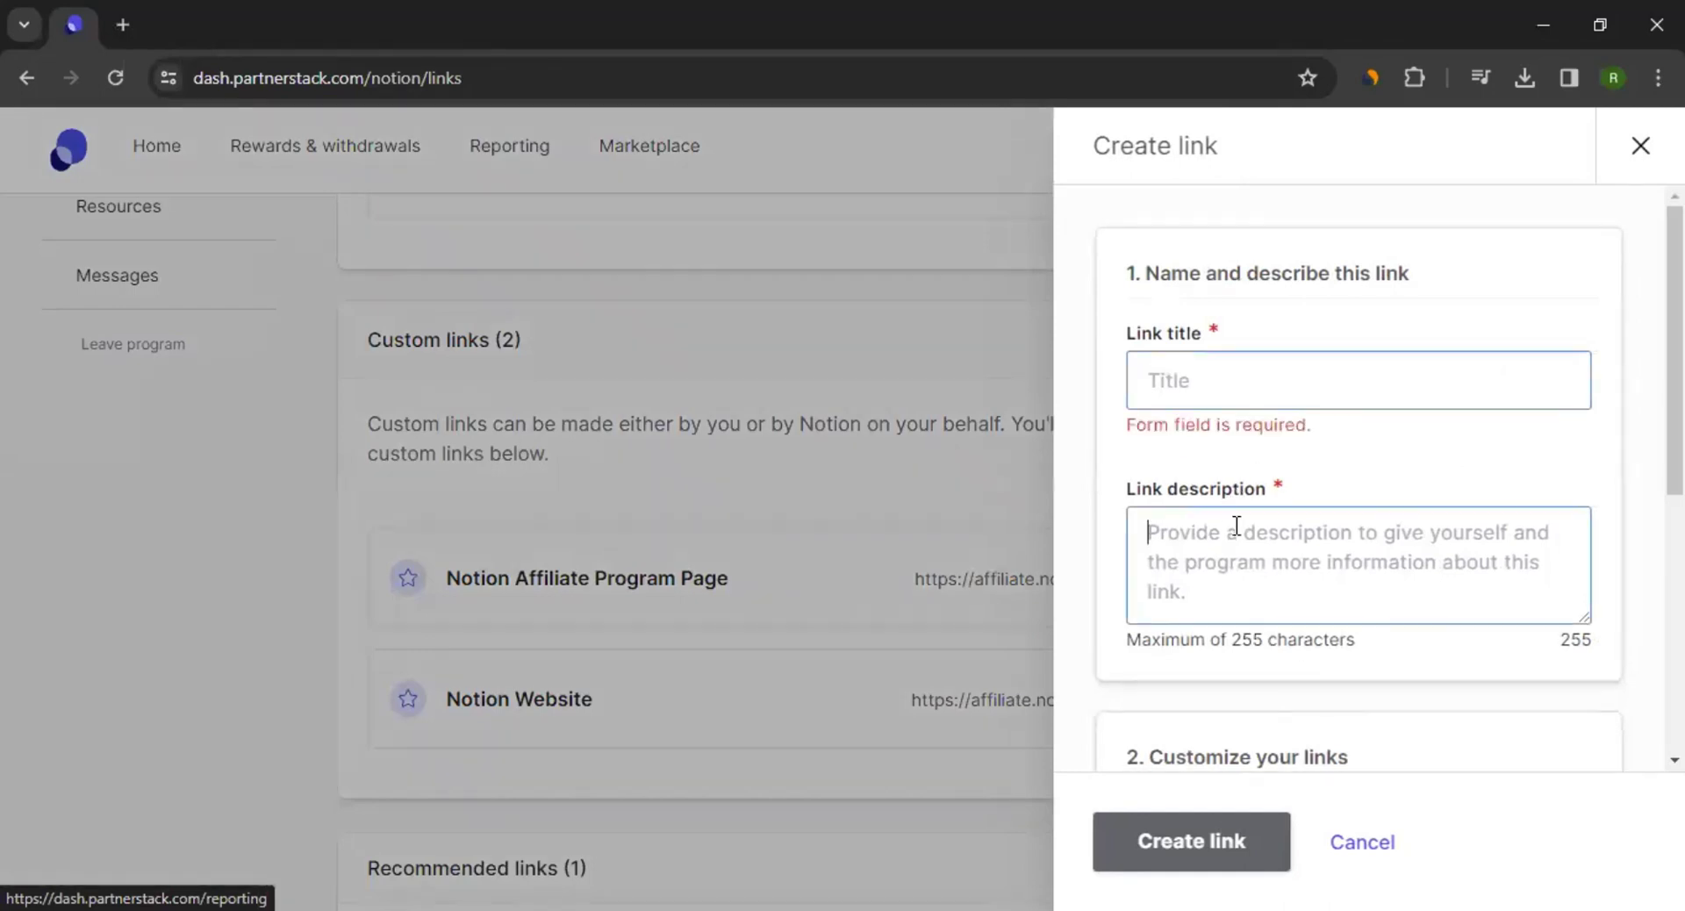
scroll(1467, 760, down, 3)
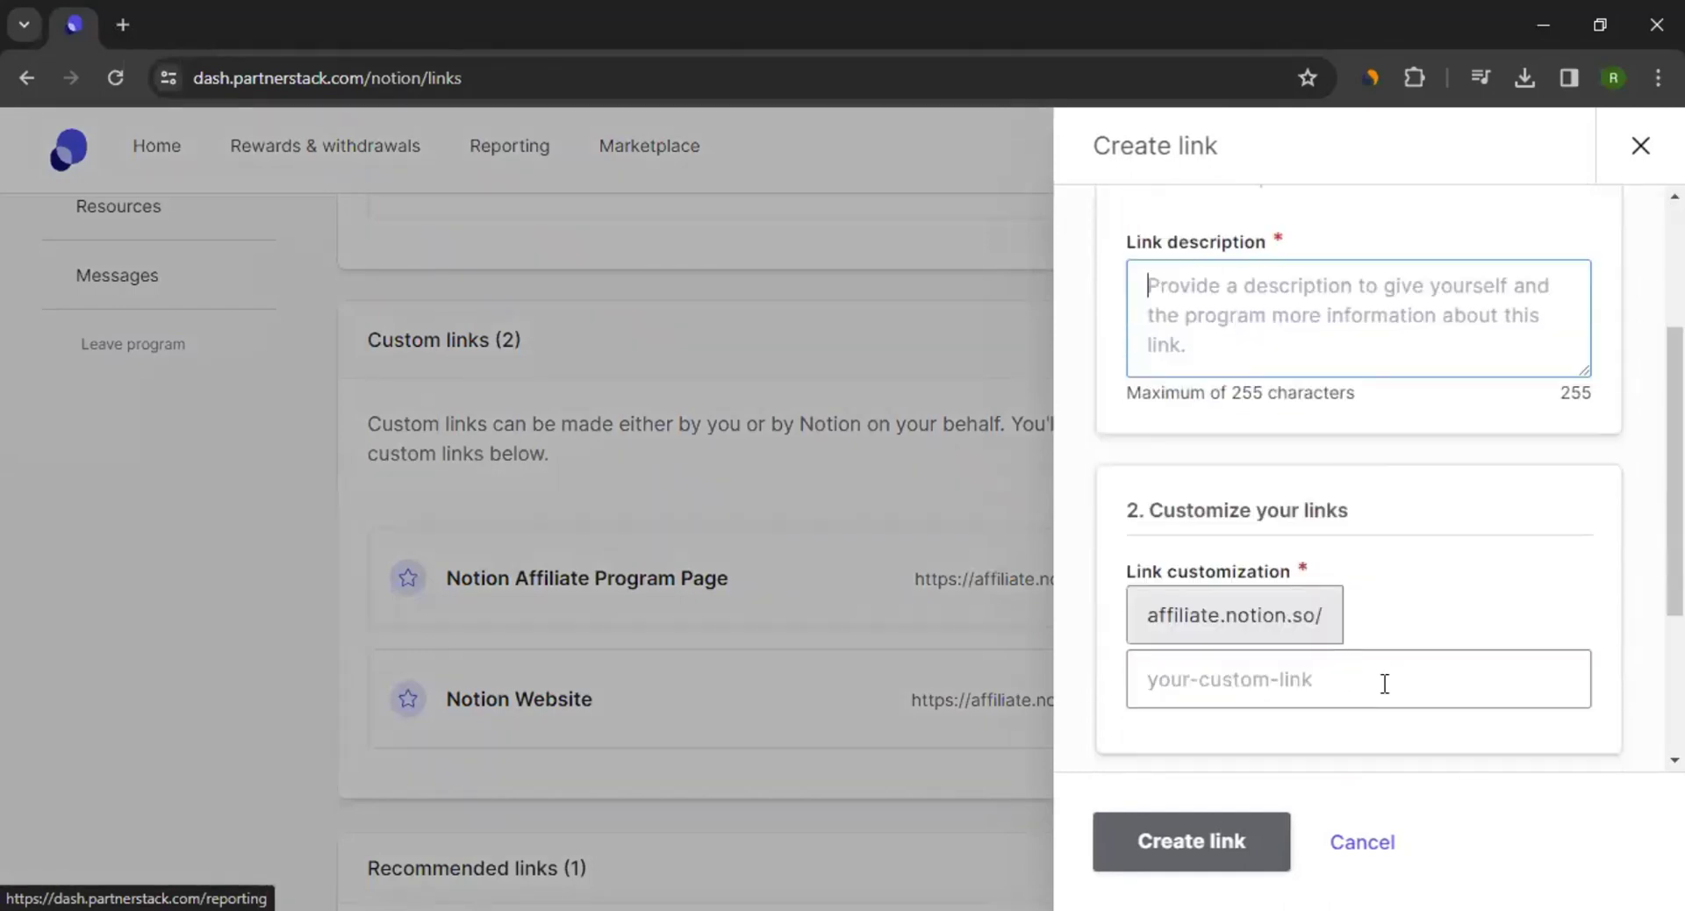
click(1264, 688)
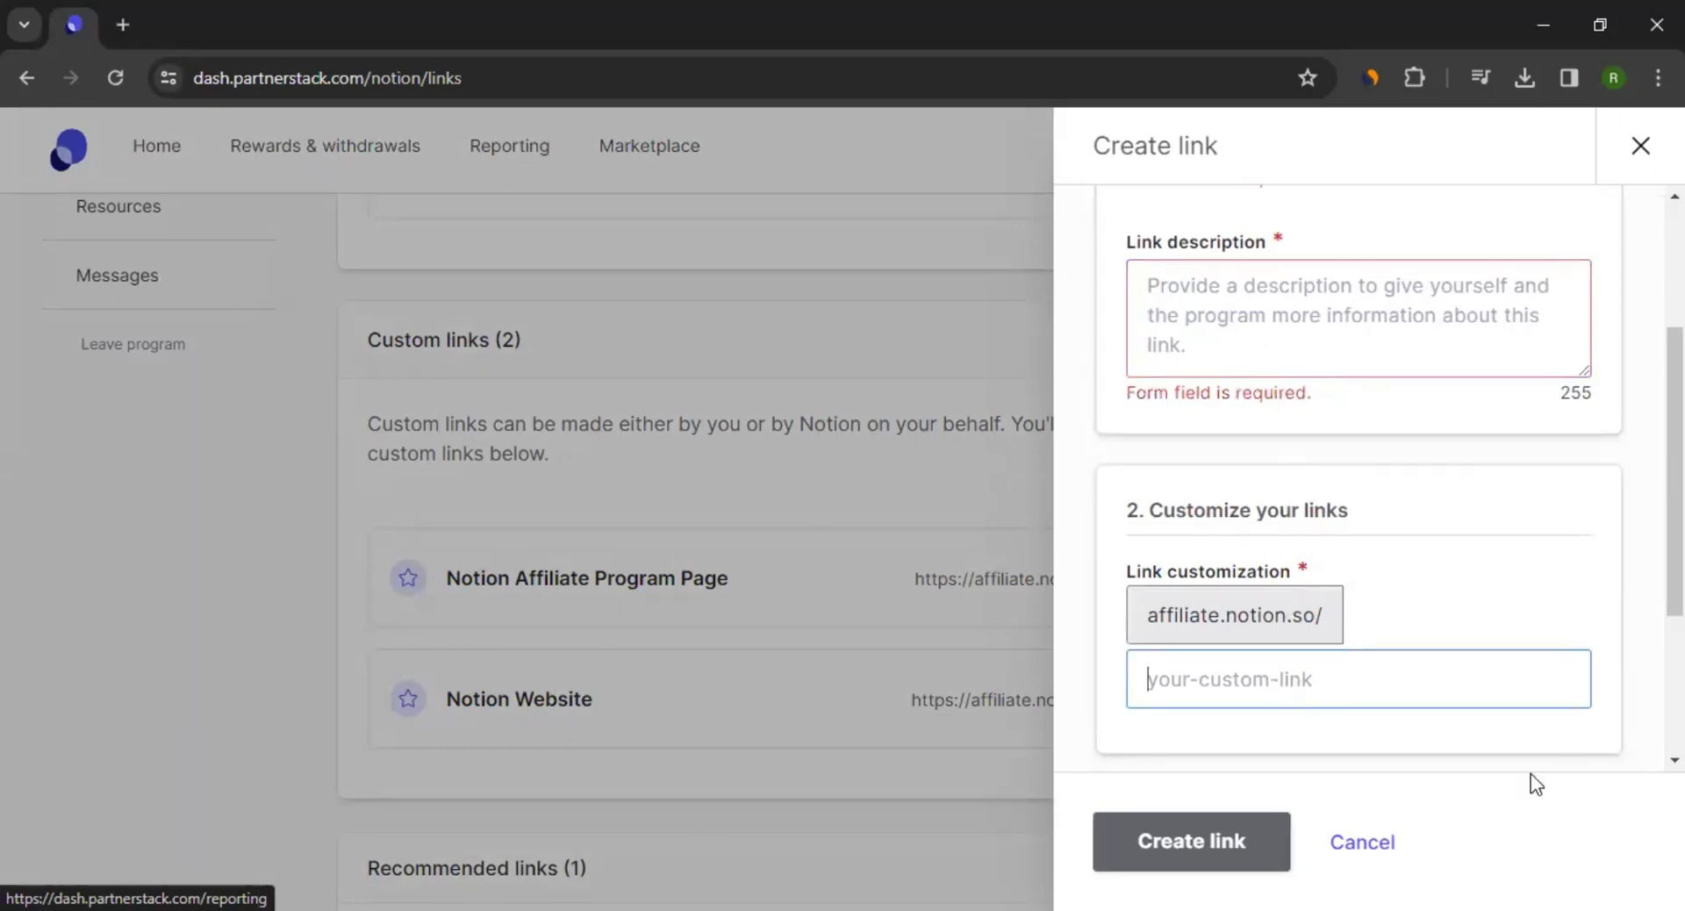
Step: Open notion.com's Product > Wikis page in a new tab and copy its address
click(124, 22)
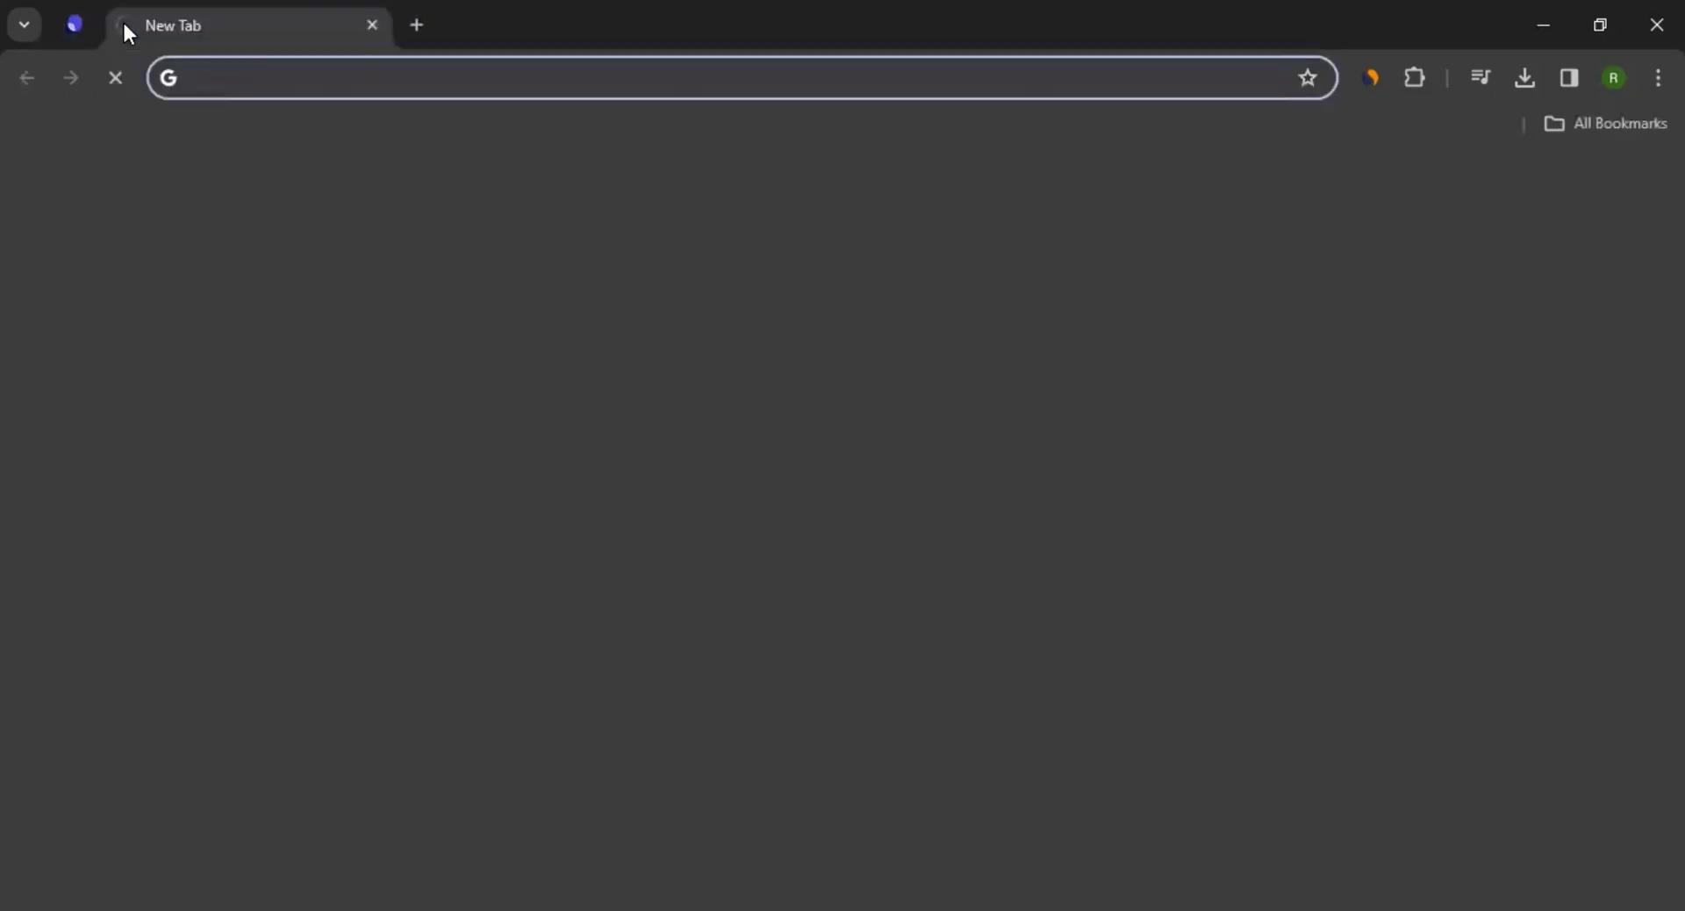
text(notion.)
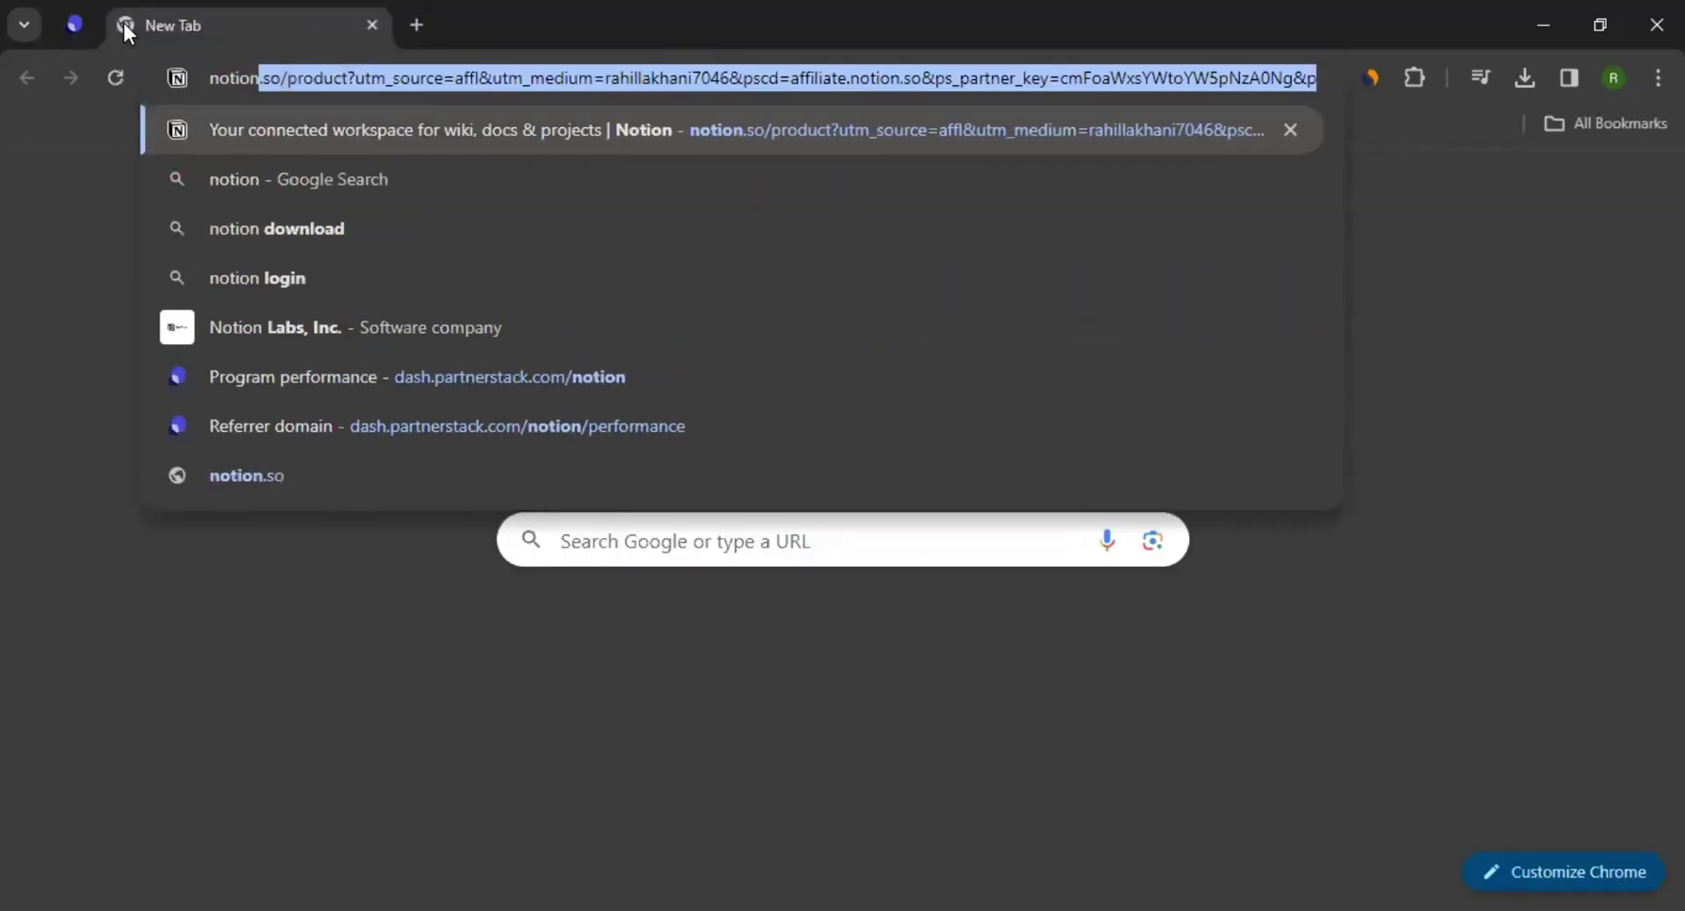
text(com)
key(Return)
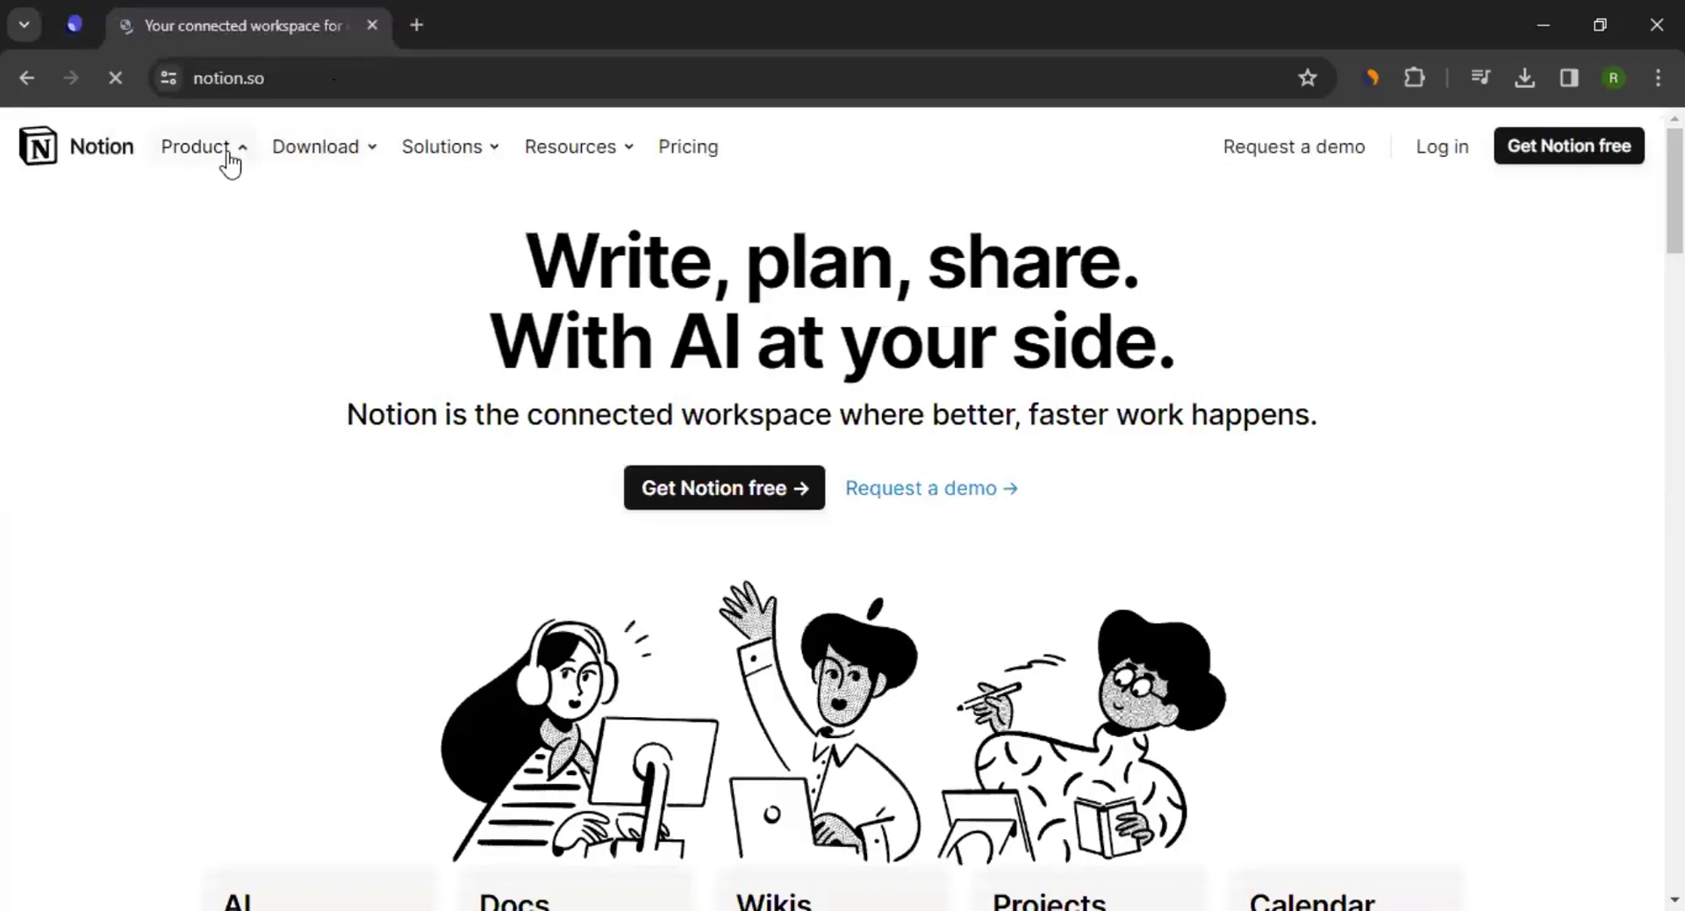
mouse_move(230, 162)
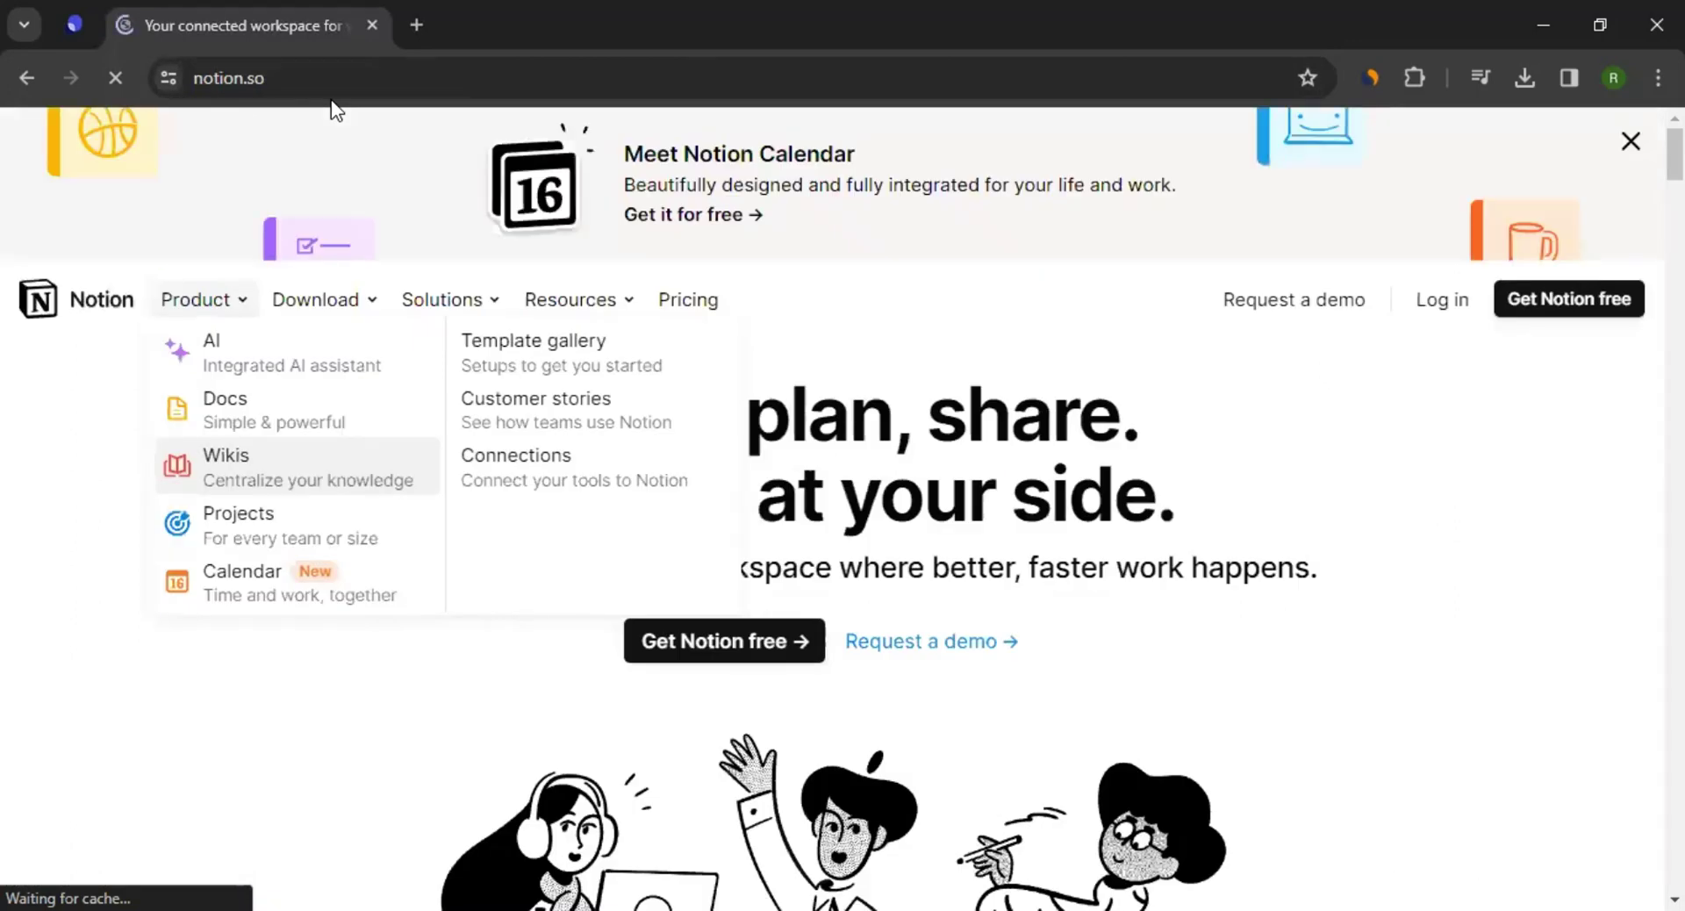
click(242, 461)
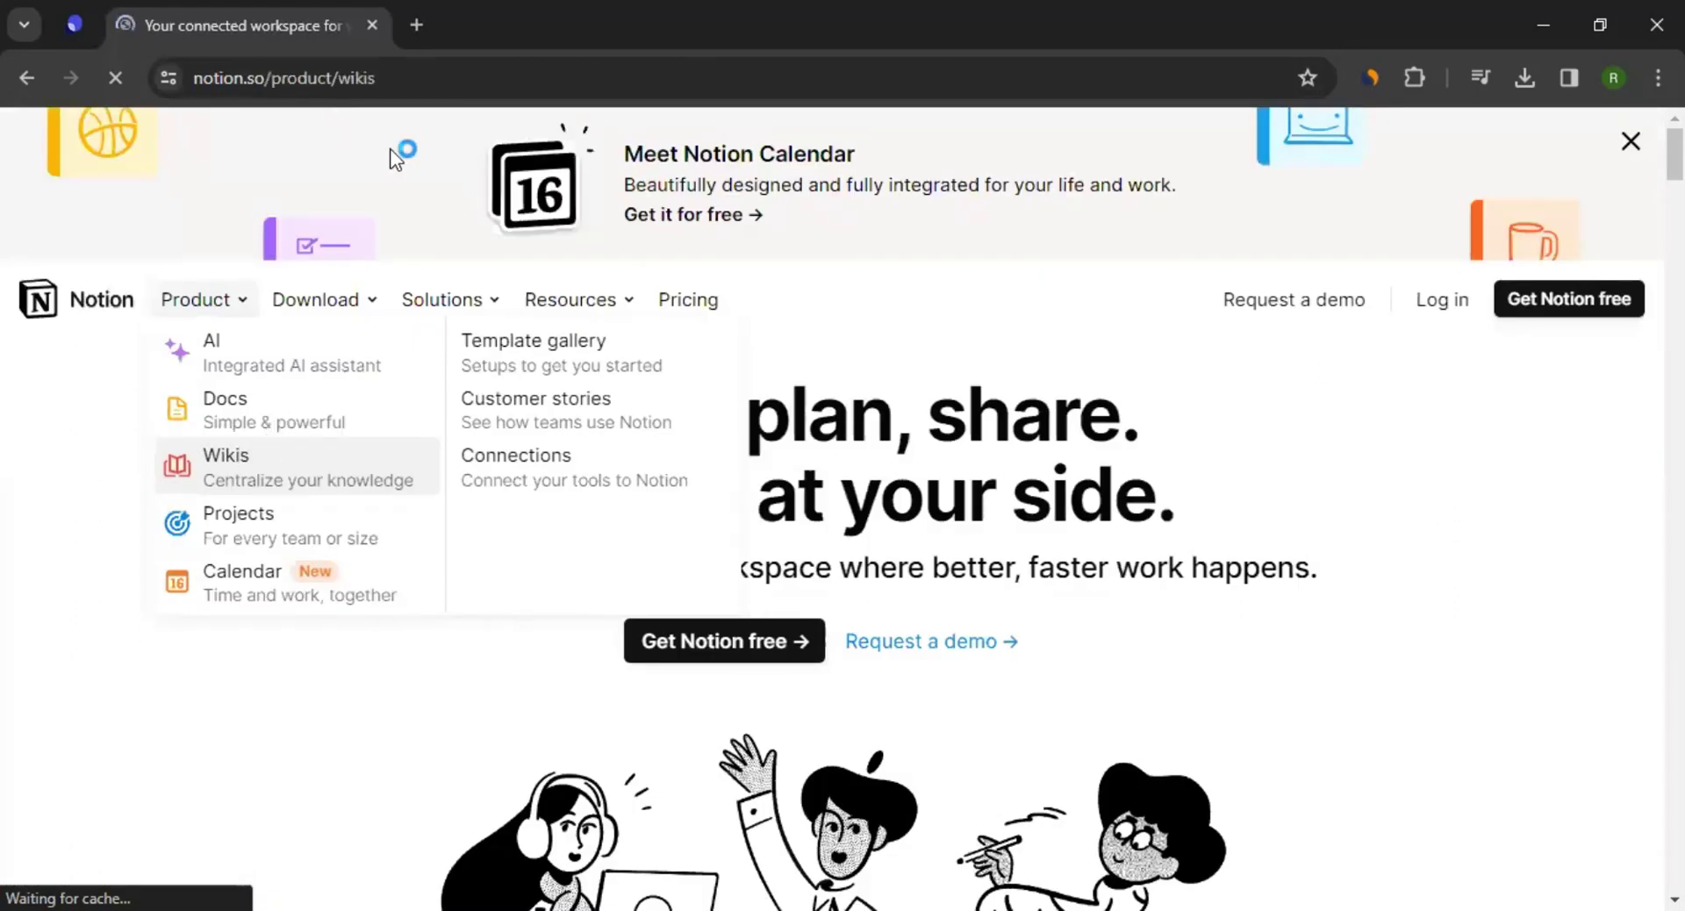
click(389, 72)
key(ctrl+c)
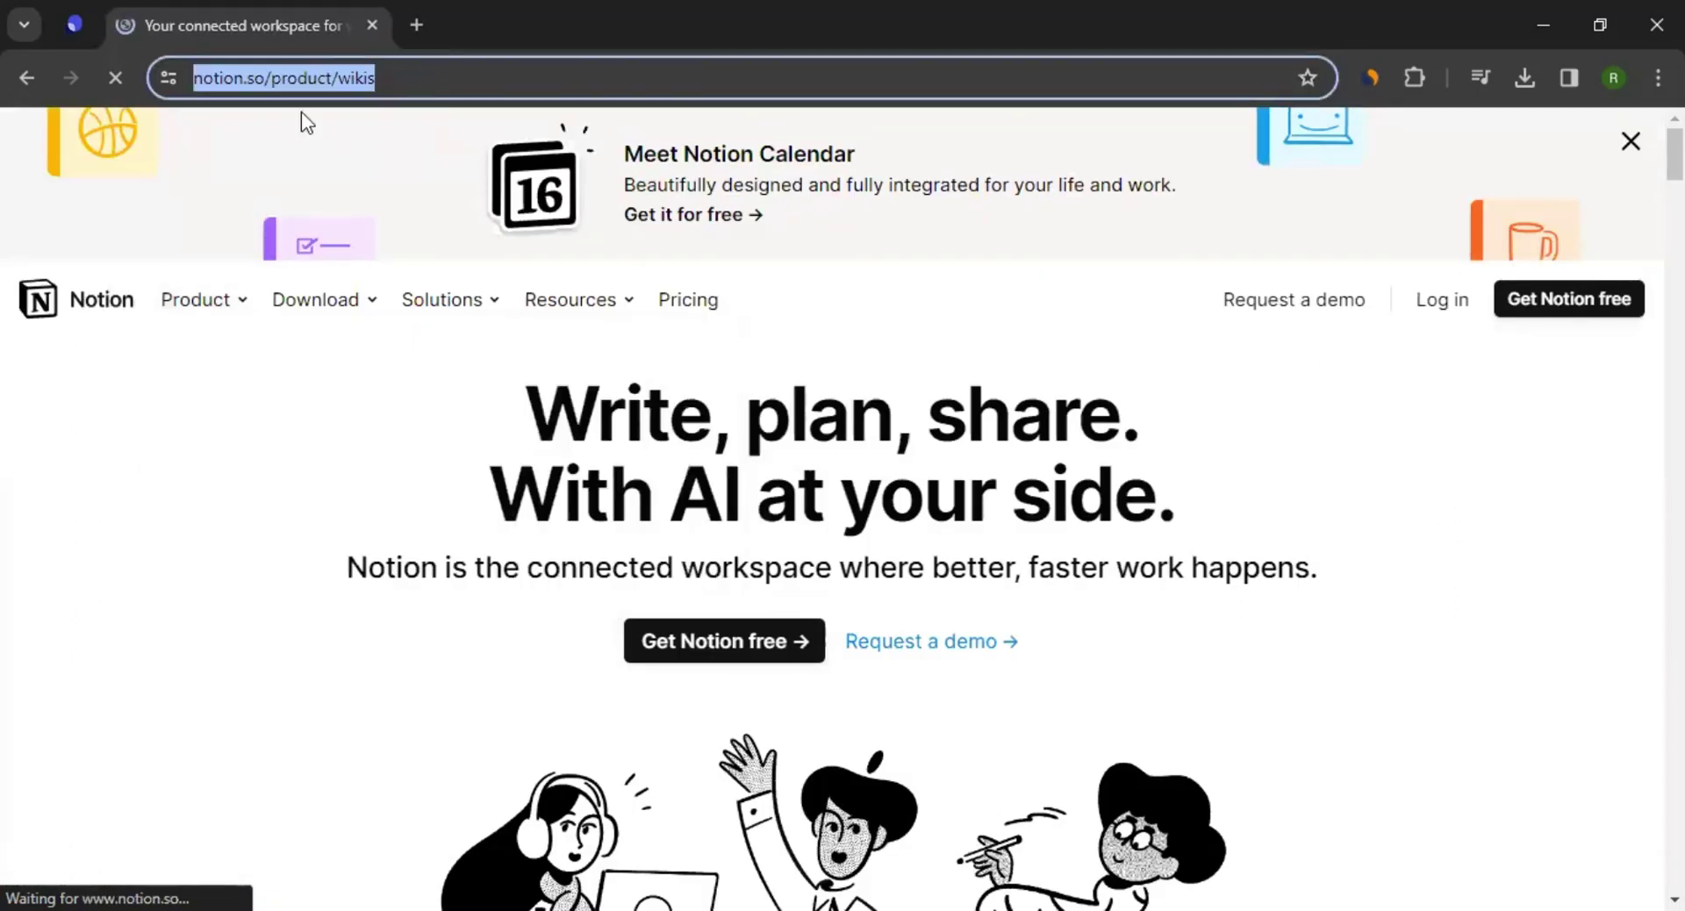
click(76, 26)
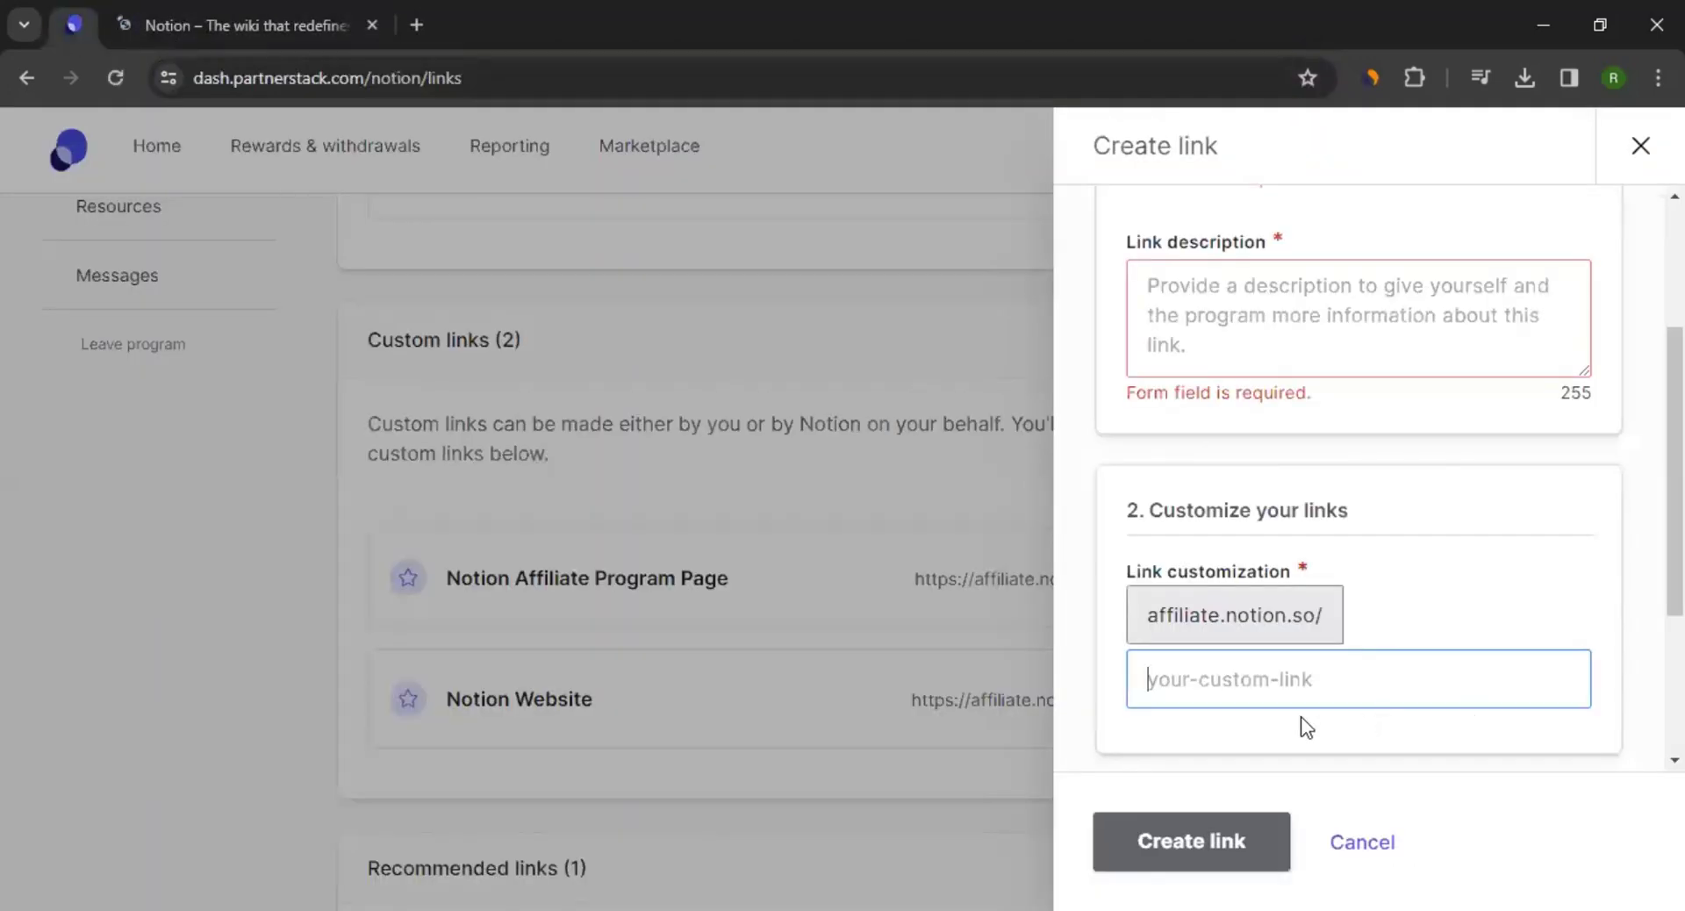
Step: Paste the Wikis address into the link ending and title the link 'Notion Test'
key(ctrl+v)
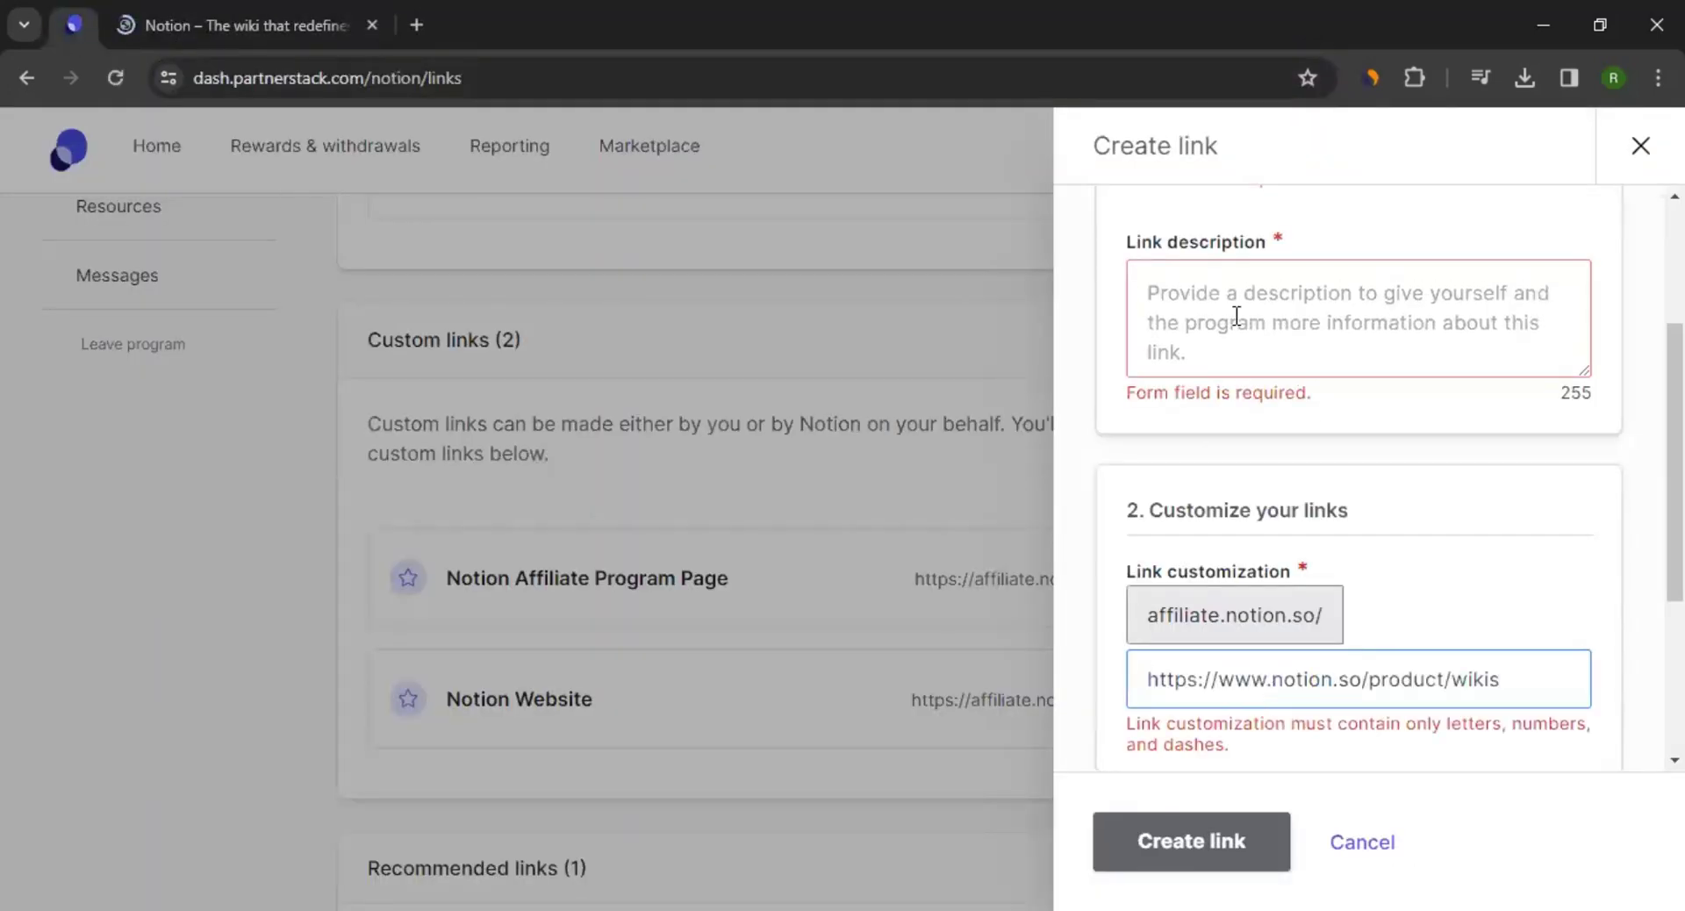
scroll(1369, 275, up, 3)
click(1237, 391)
text(Te)
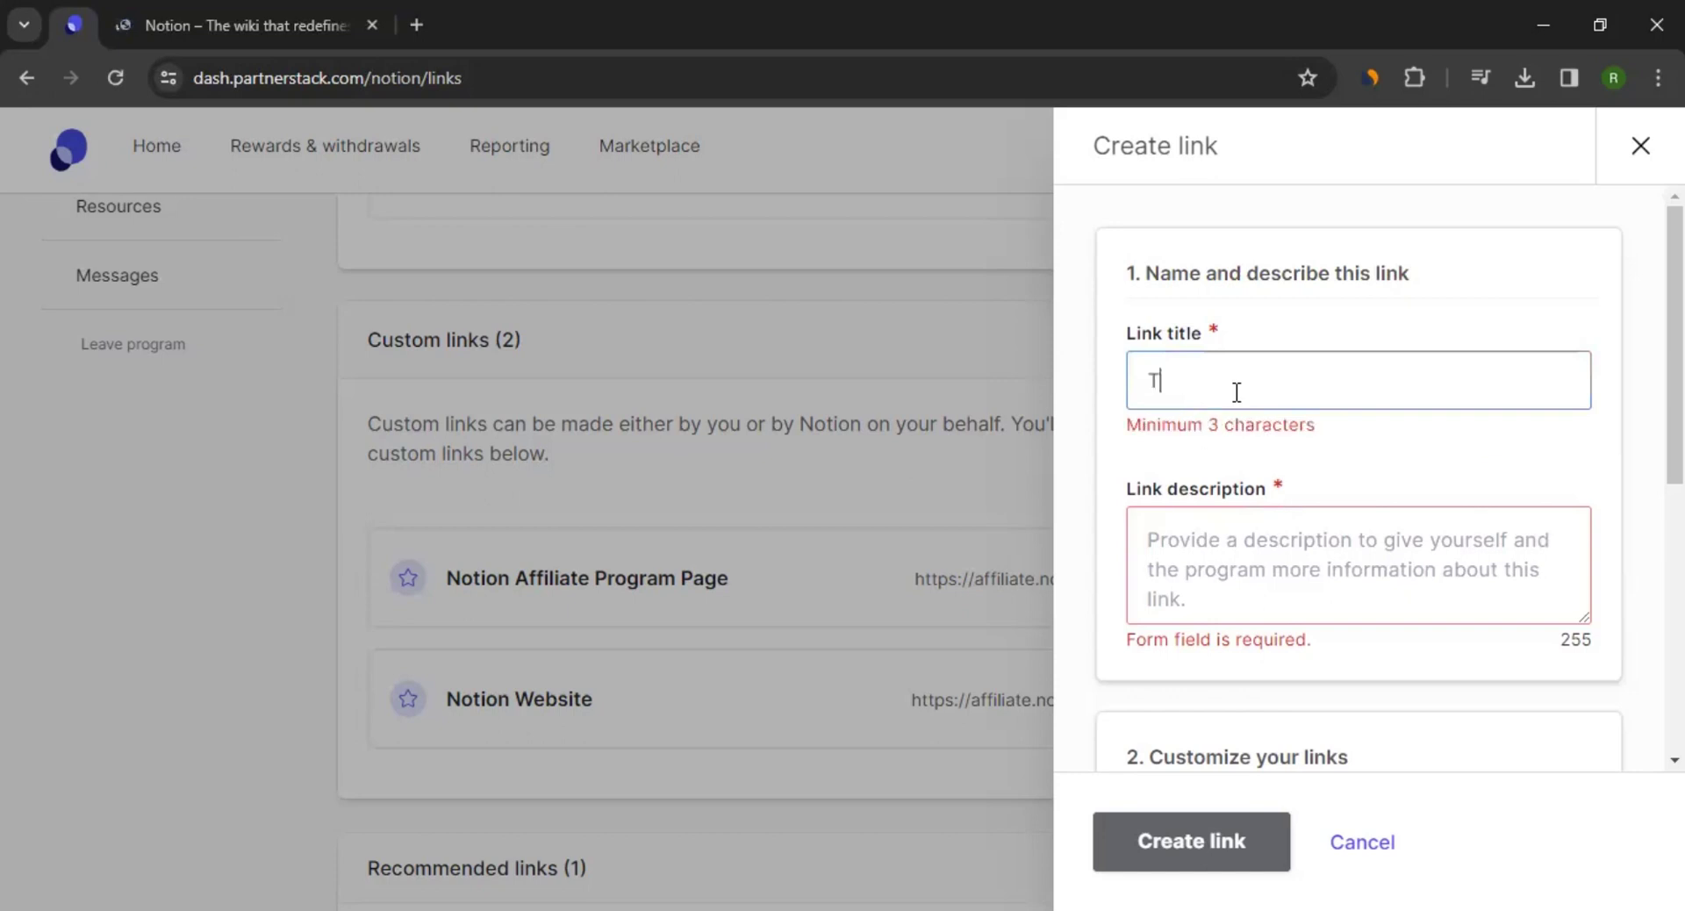
key(BackSpace)
key(BackSpace)
text(Noti)
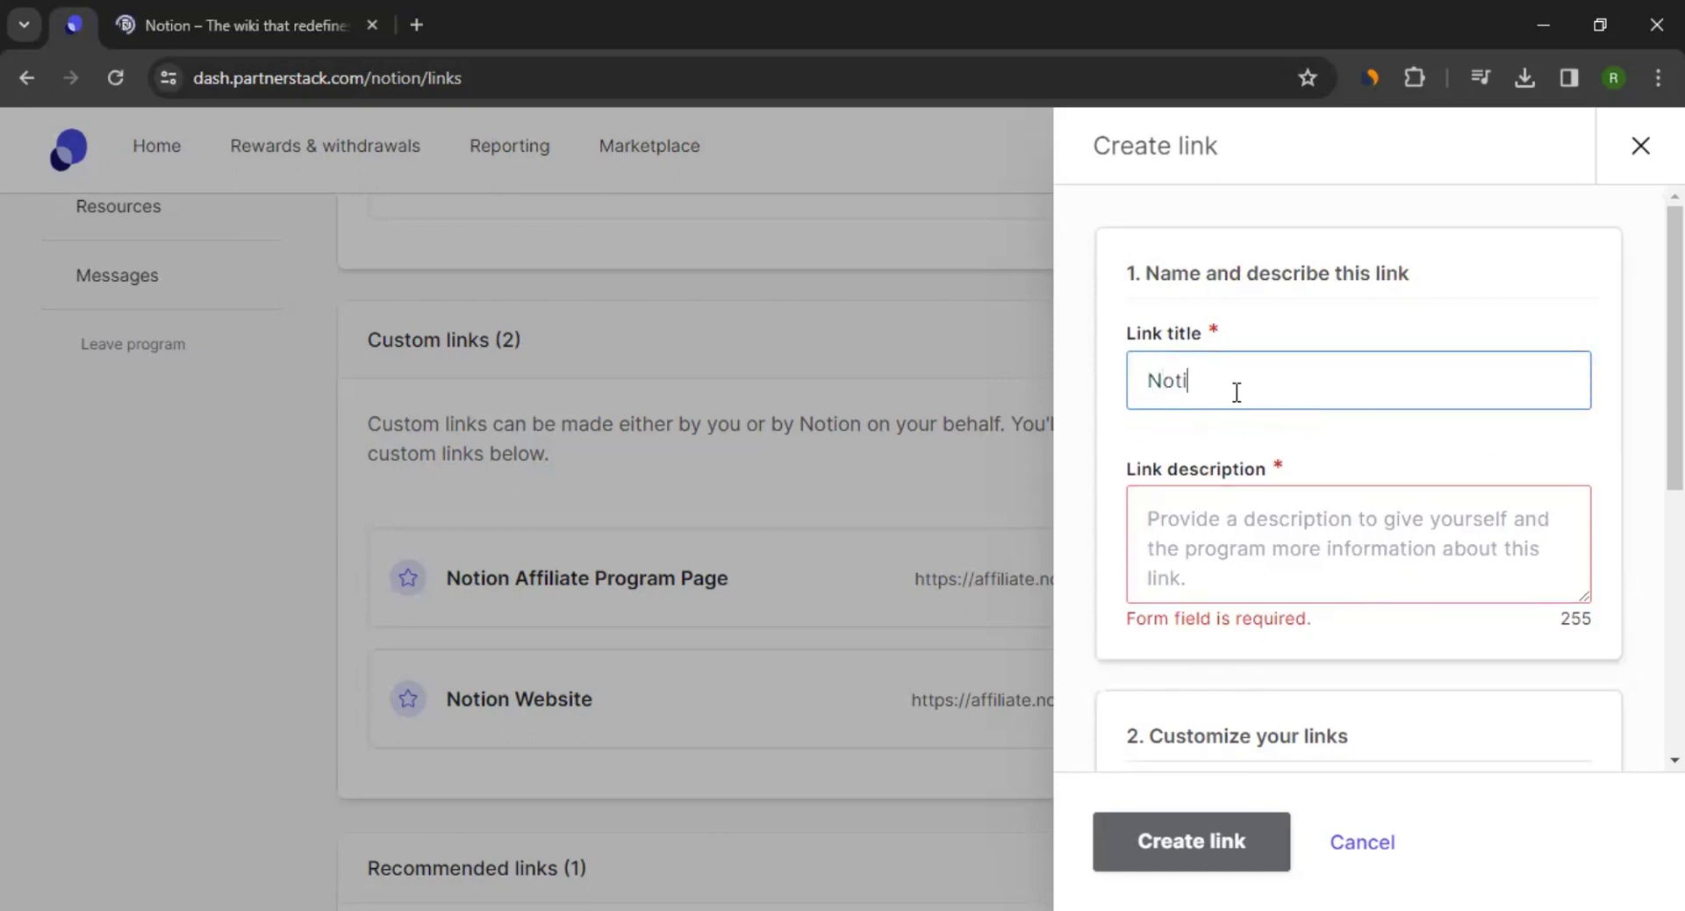
text(on Test)
Step: Set the link description to 'Notion Wikis'
click(1249, 516)
key(ctrl+v)
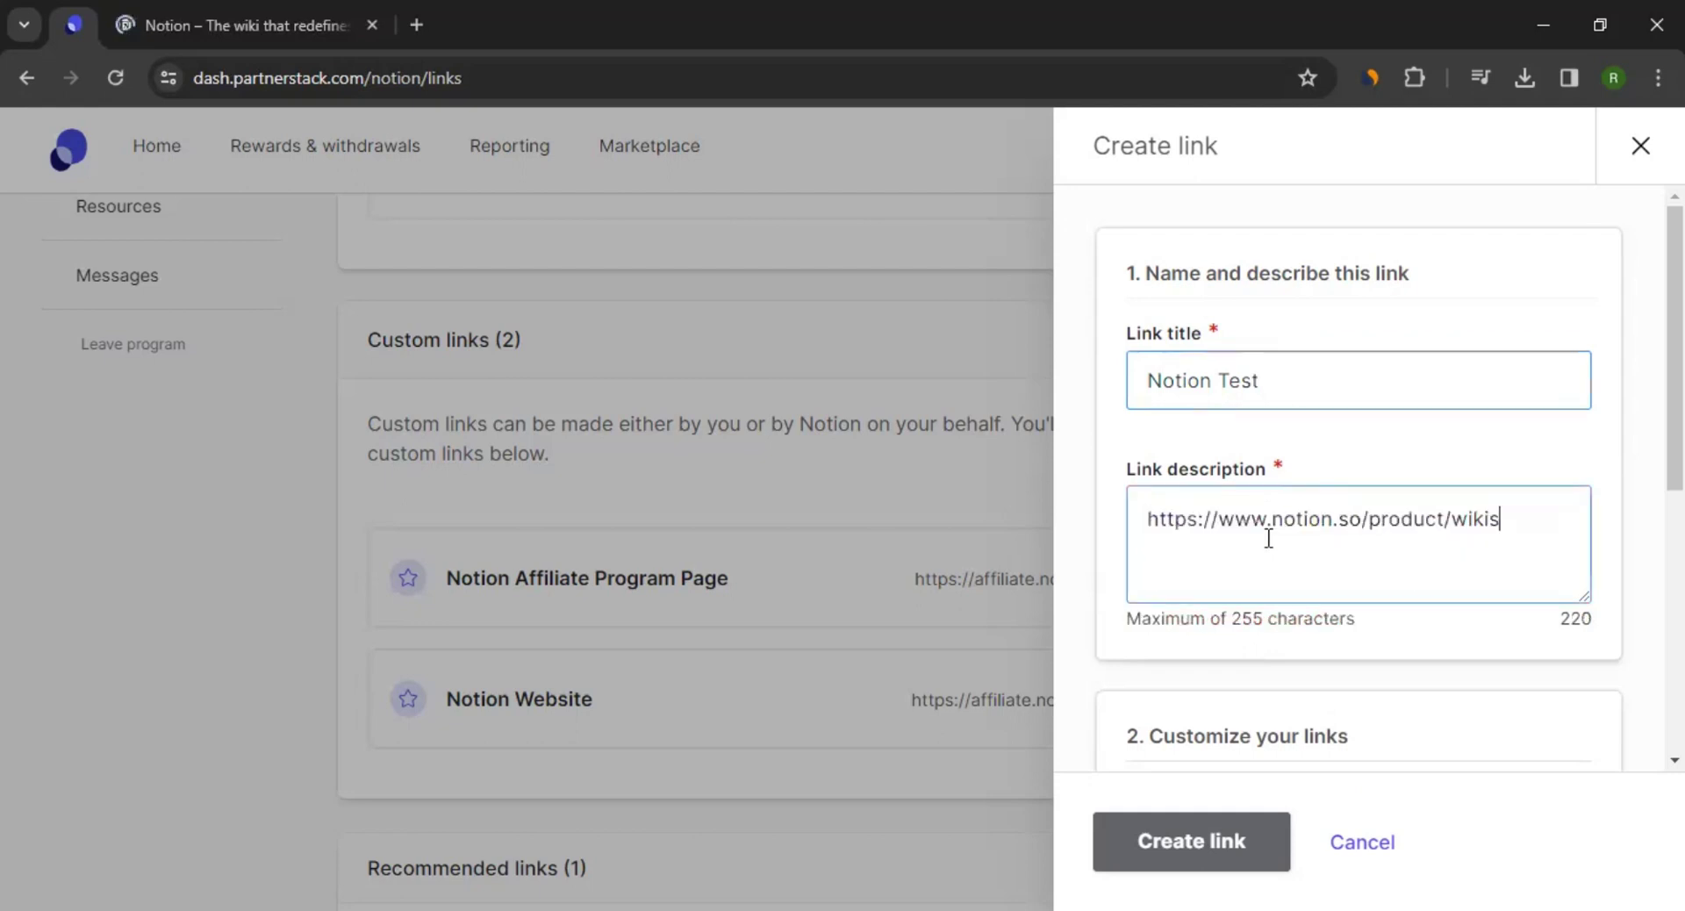
key(ctrl+a)
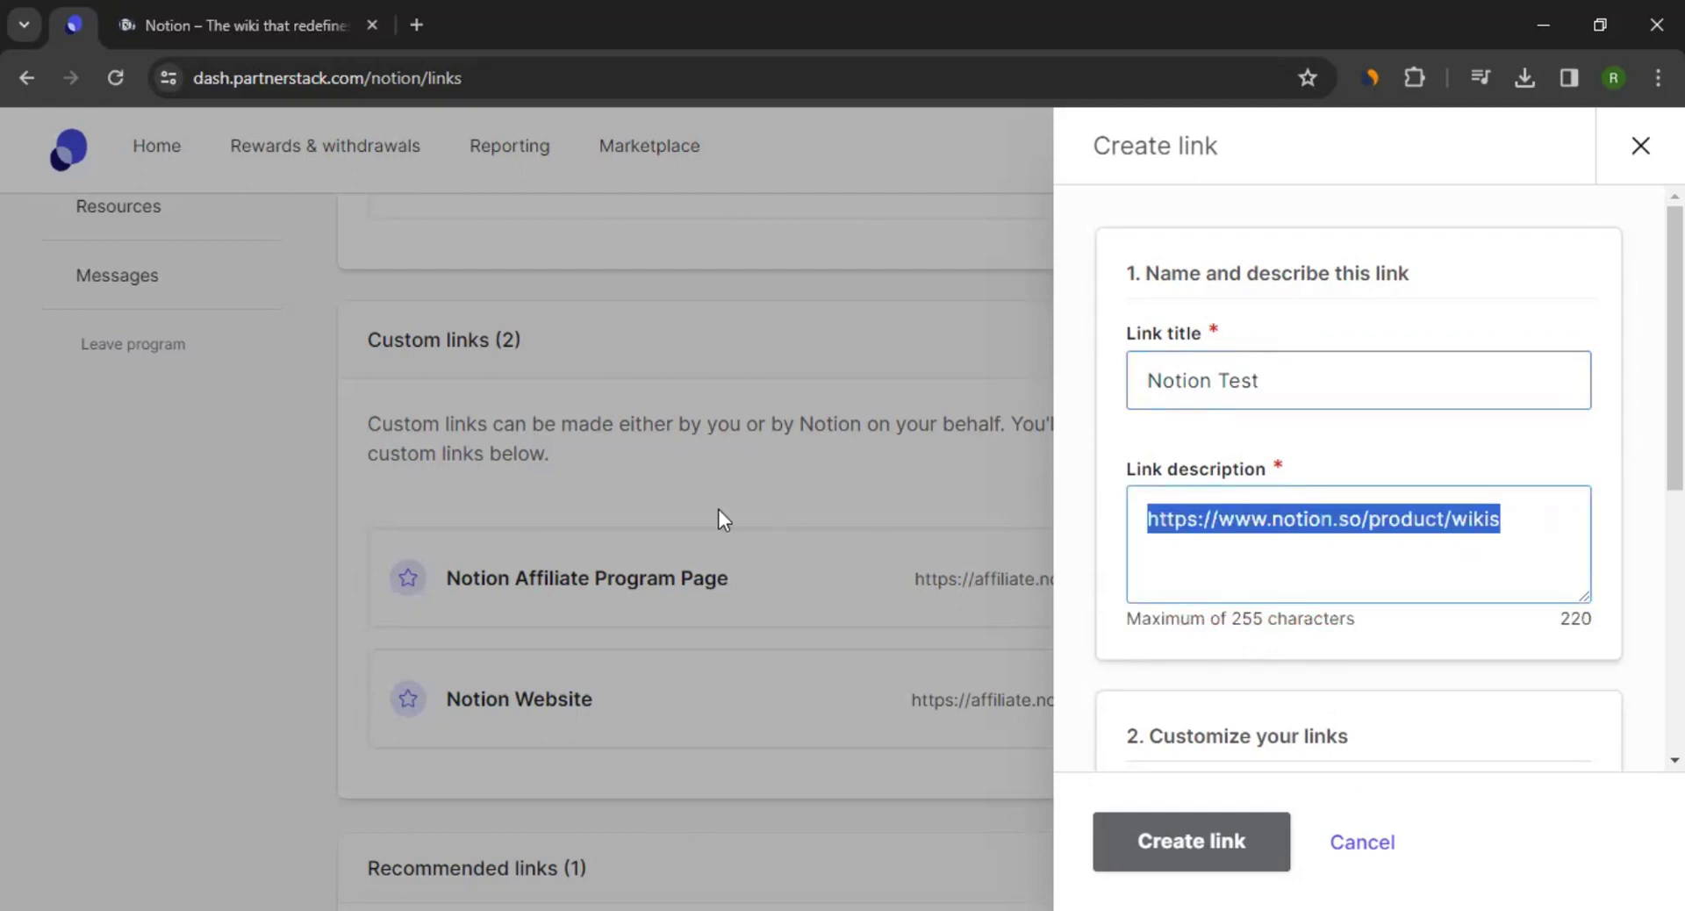
text(Notion Wi)
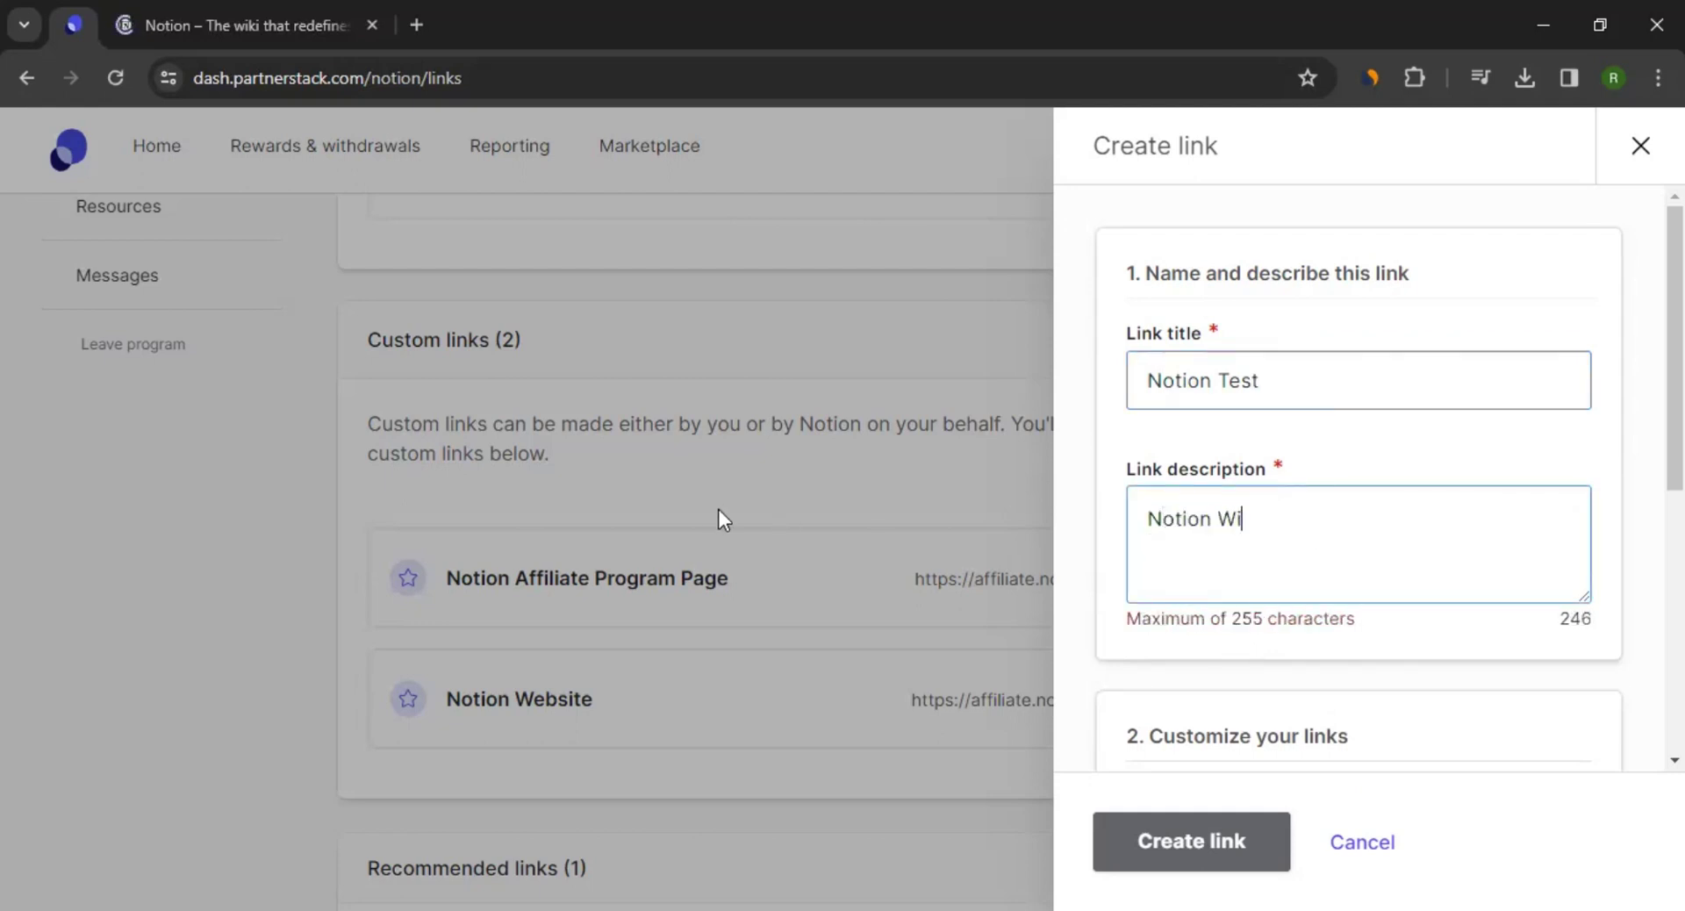
text(kis)
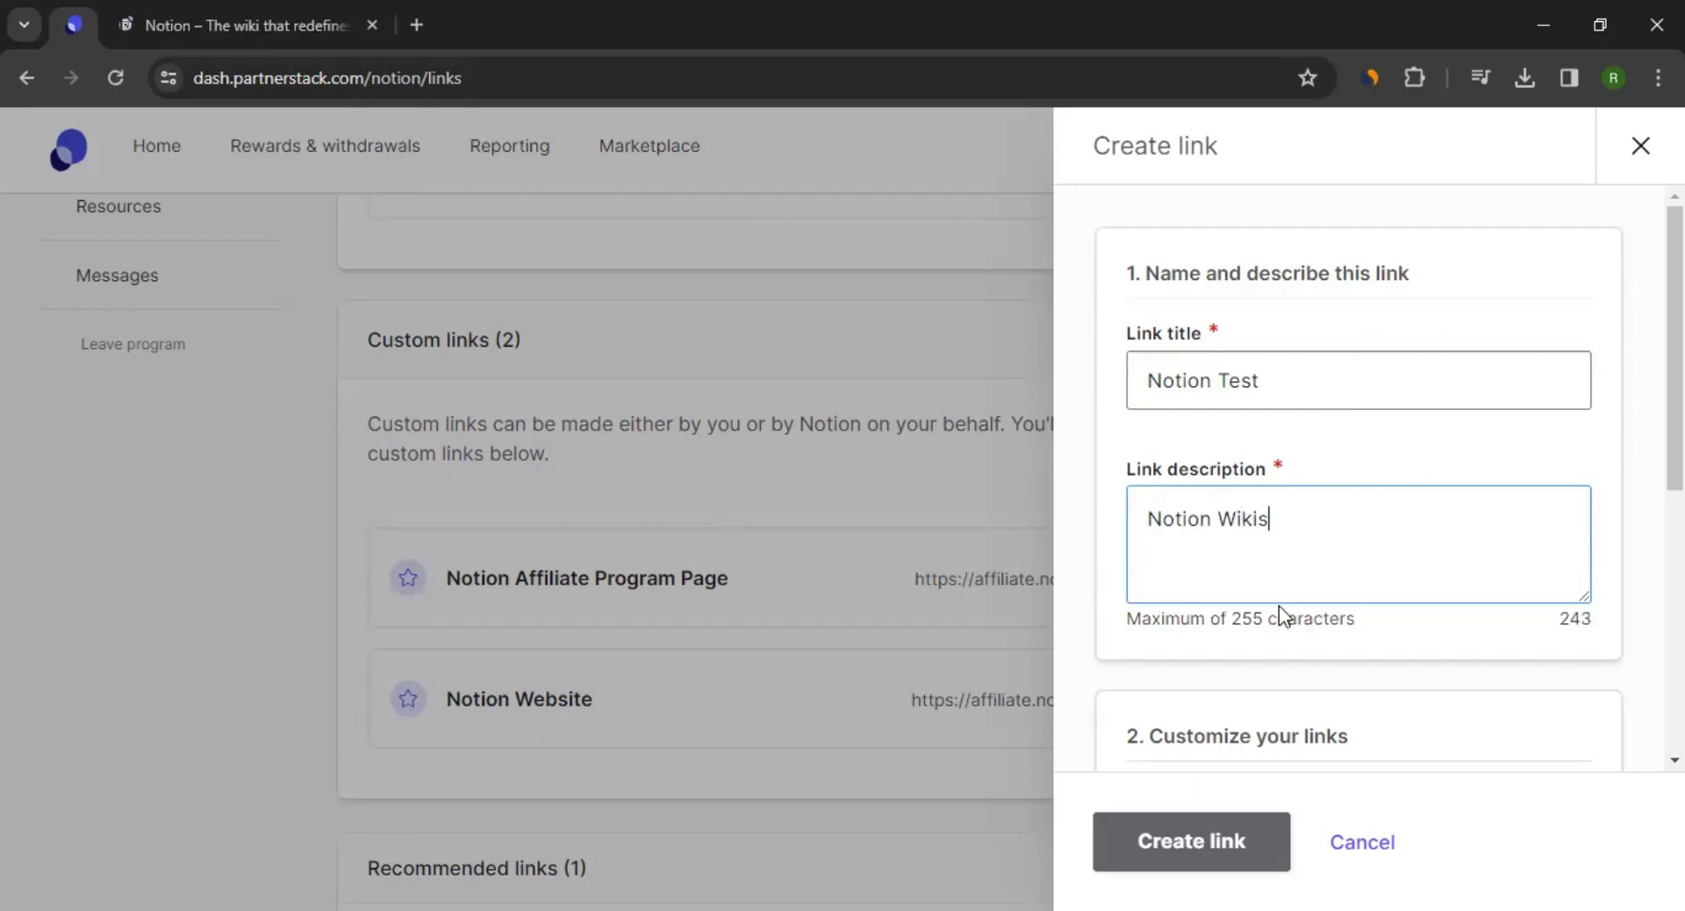
Step: Fix the custom link ending to product_wikis by replacing the slash with an underscore
drag(1219, 625, 1346, 628)
scroll(1356, 596, down, 4)
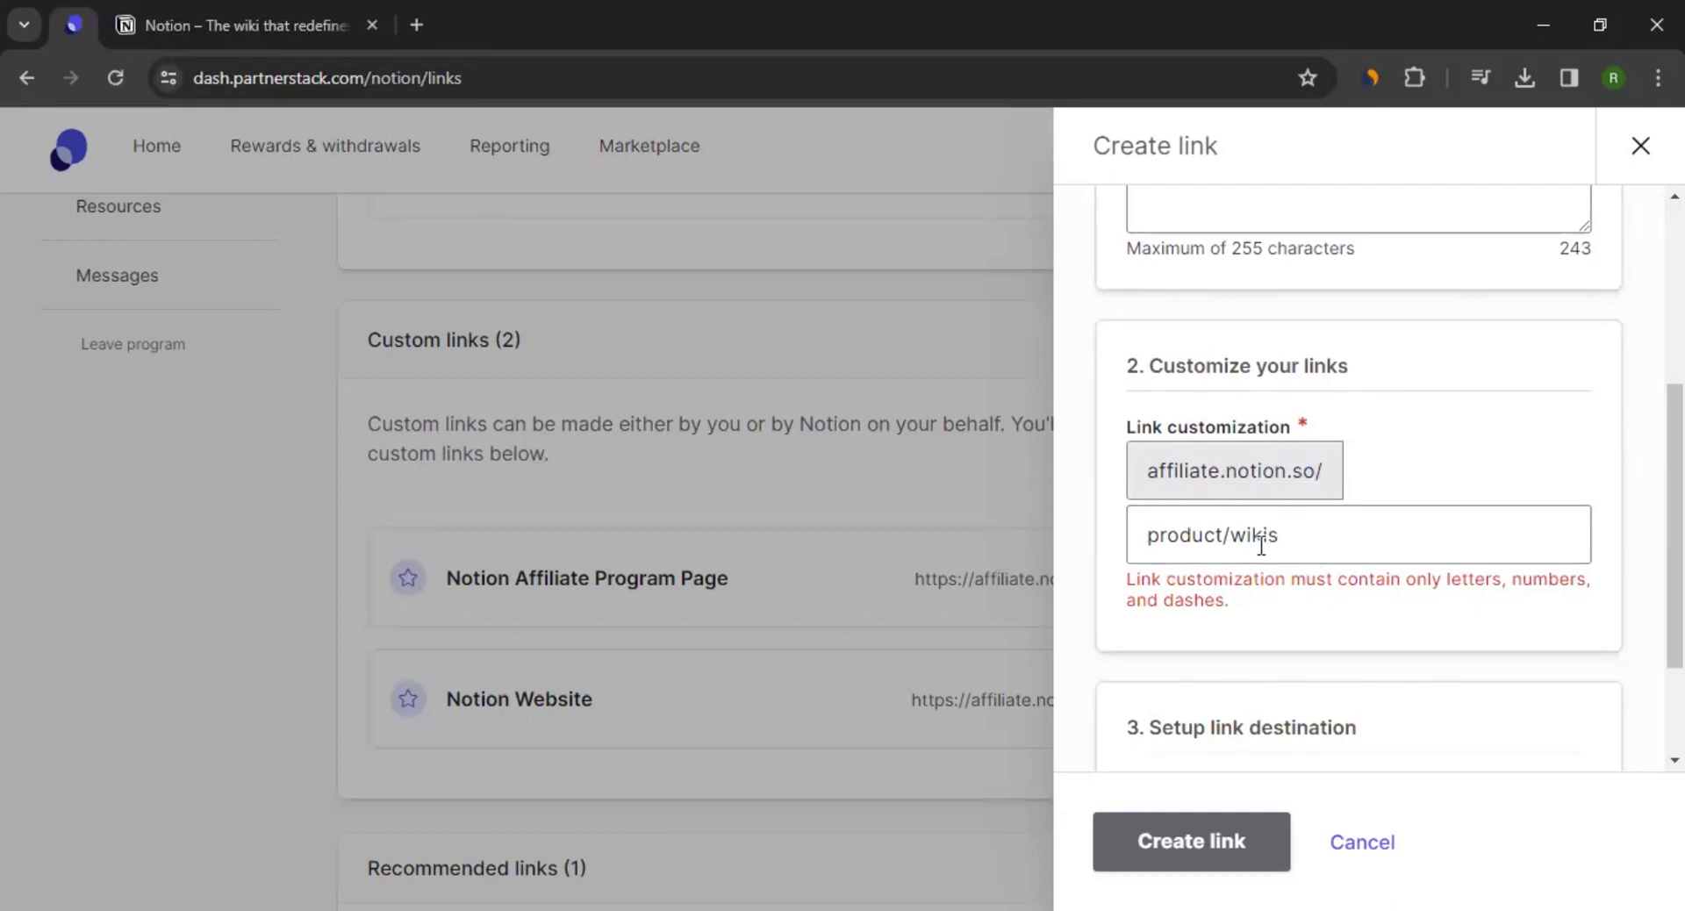
click(1232, 534)
key(BackSpace)
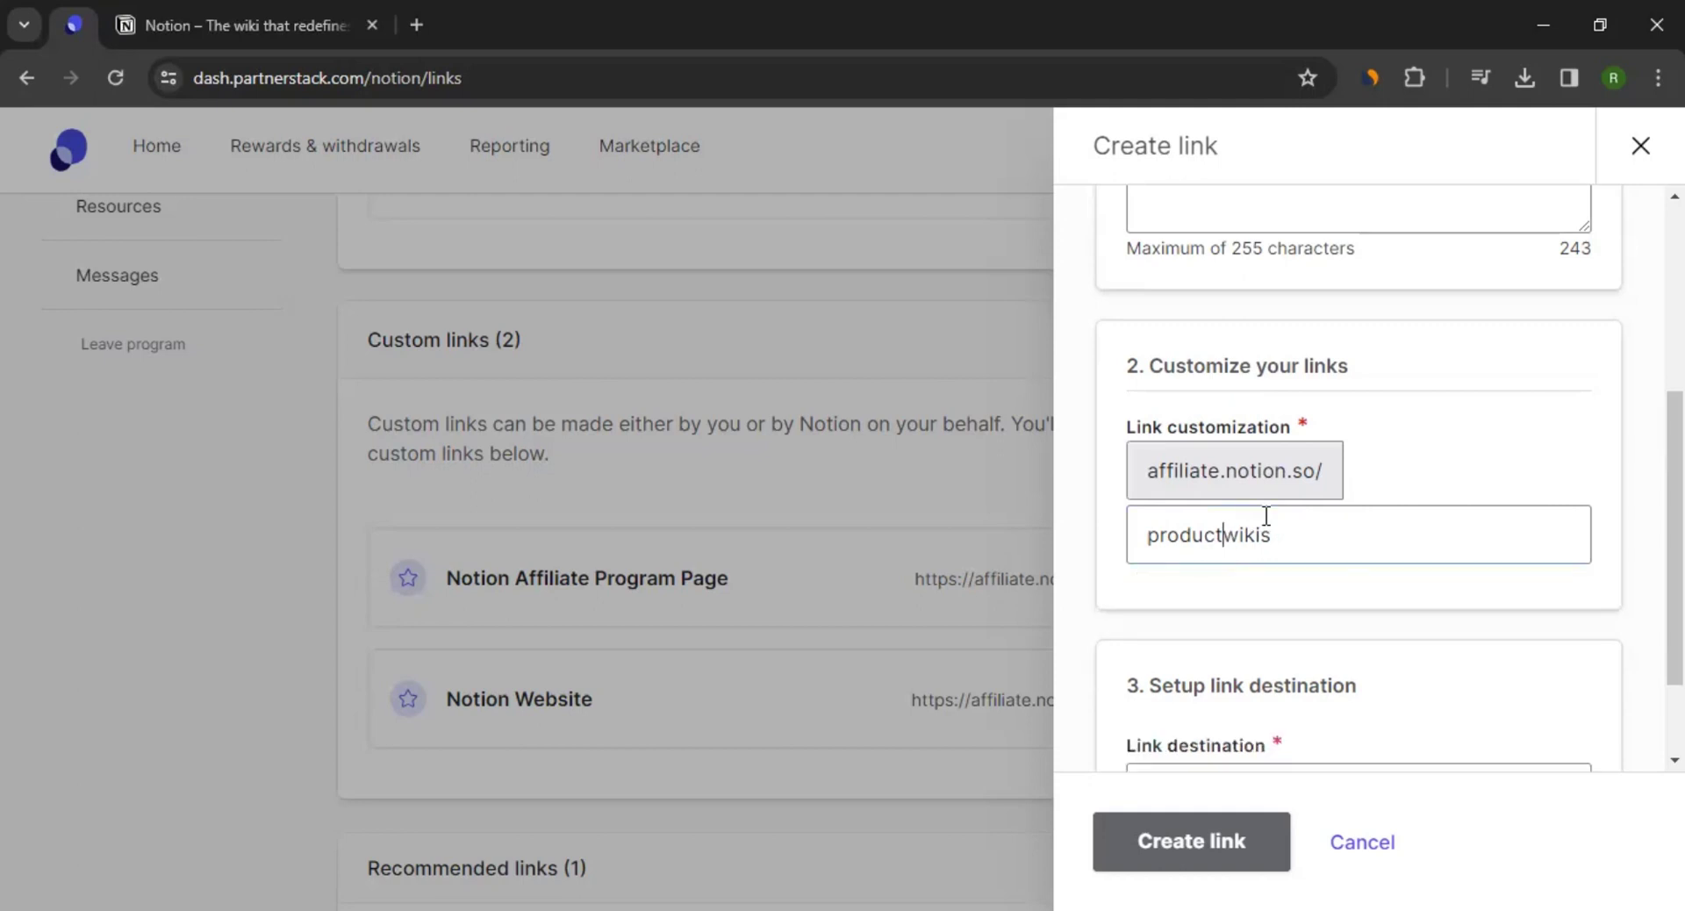
text(_)
click(1340, 600)
scroll(1340, 601, down, 2)
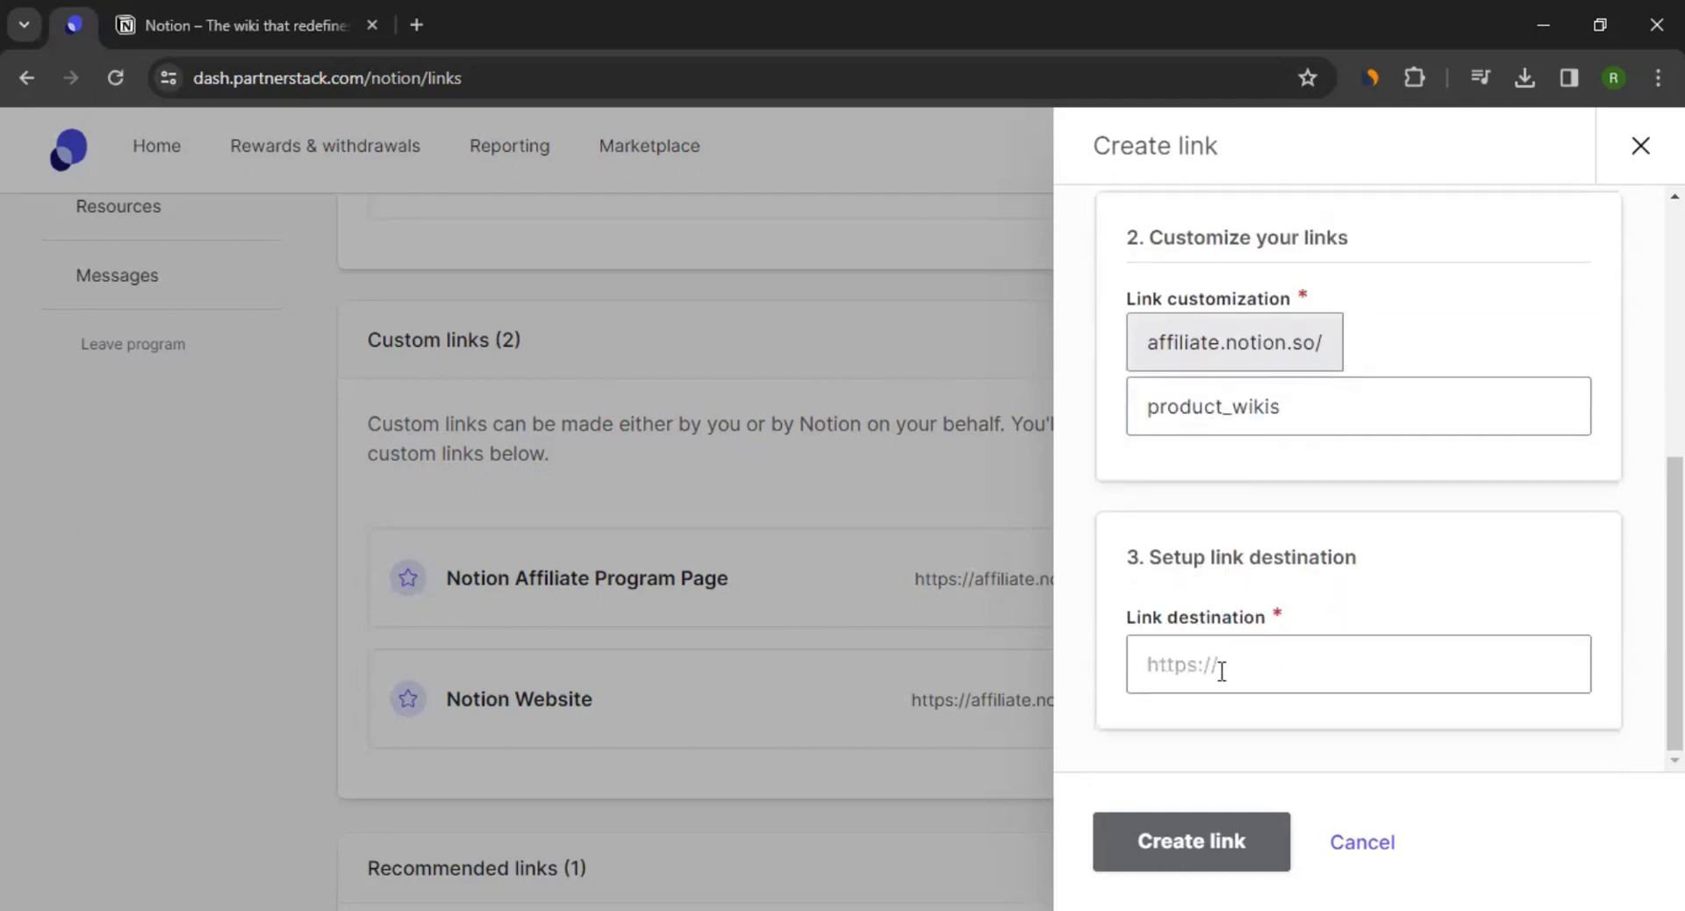
click(1222, 669)
key(ctrl+v)
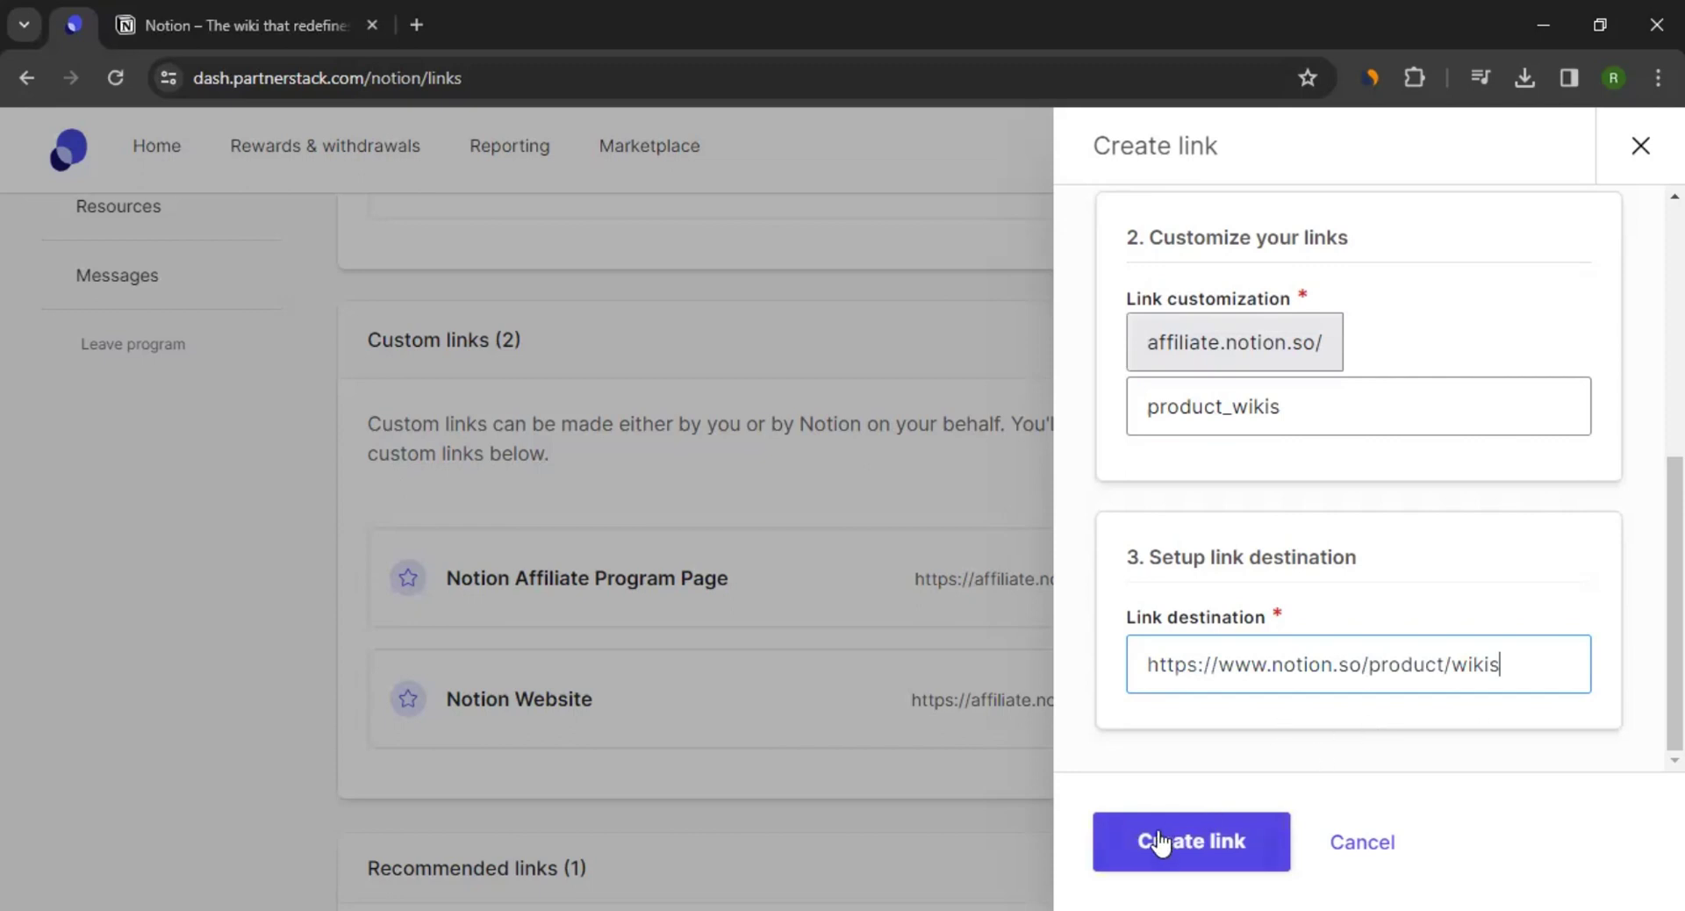
click(1158, 835)
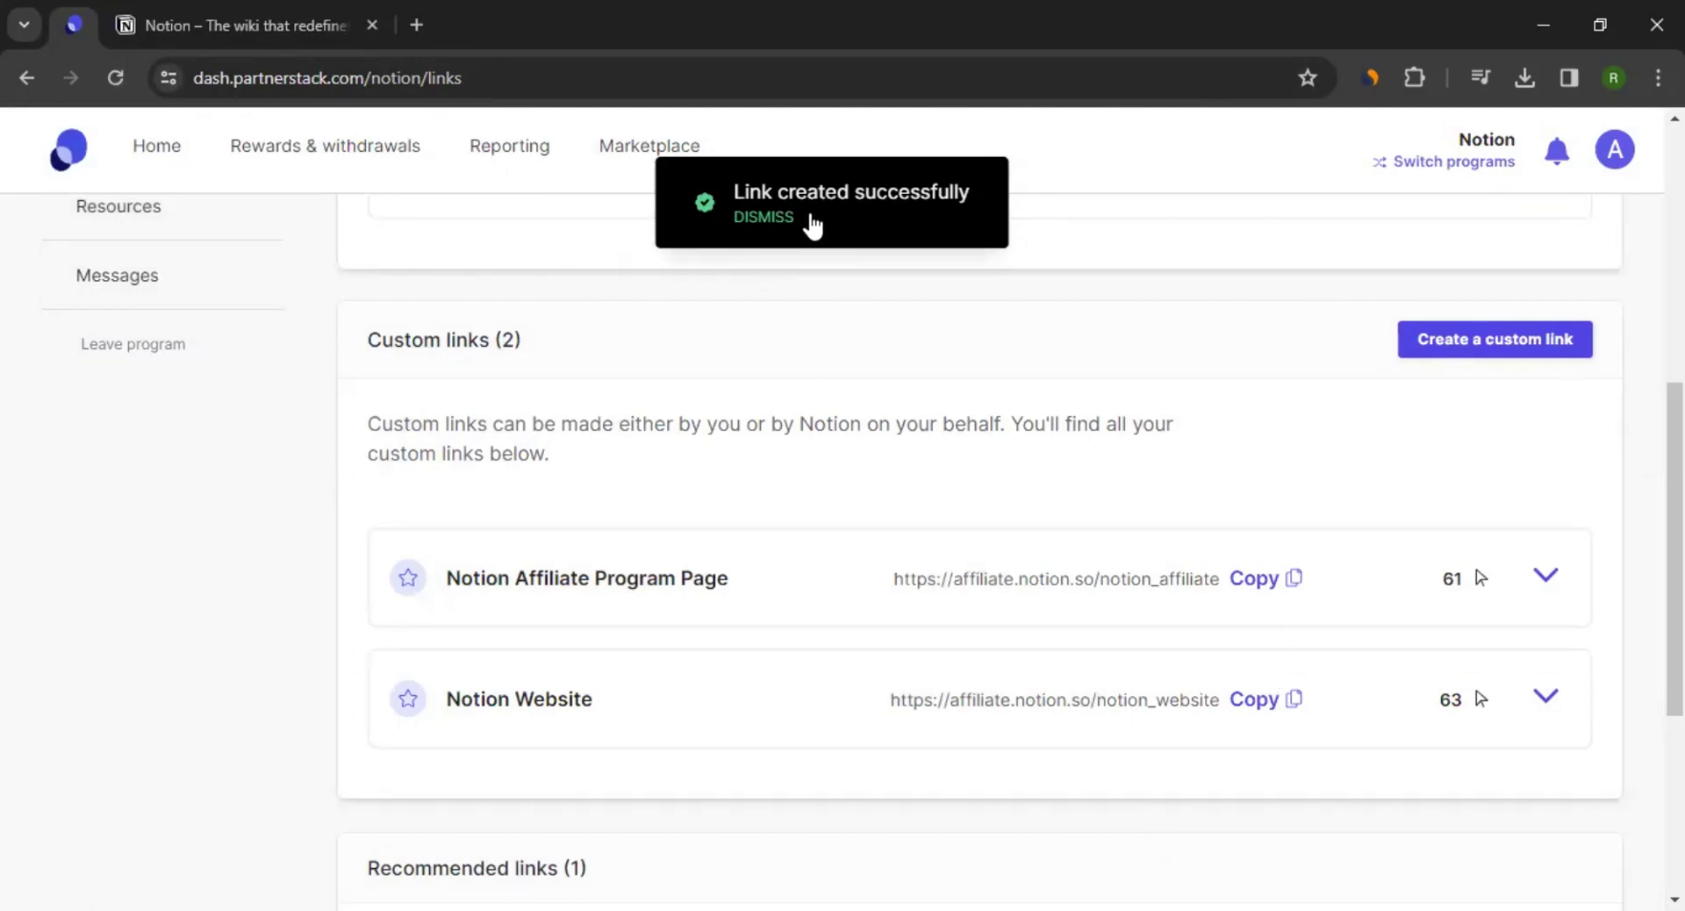
Step: Dismiss the success notice and confirm Notion Test at affiliate.notion.so/product_wikis among three custom links
scroll(744, 423, down, 4)
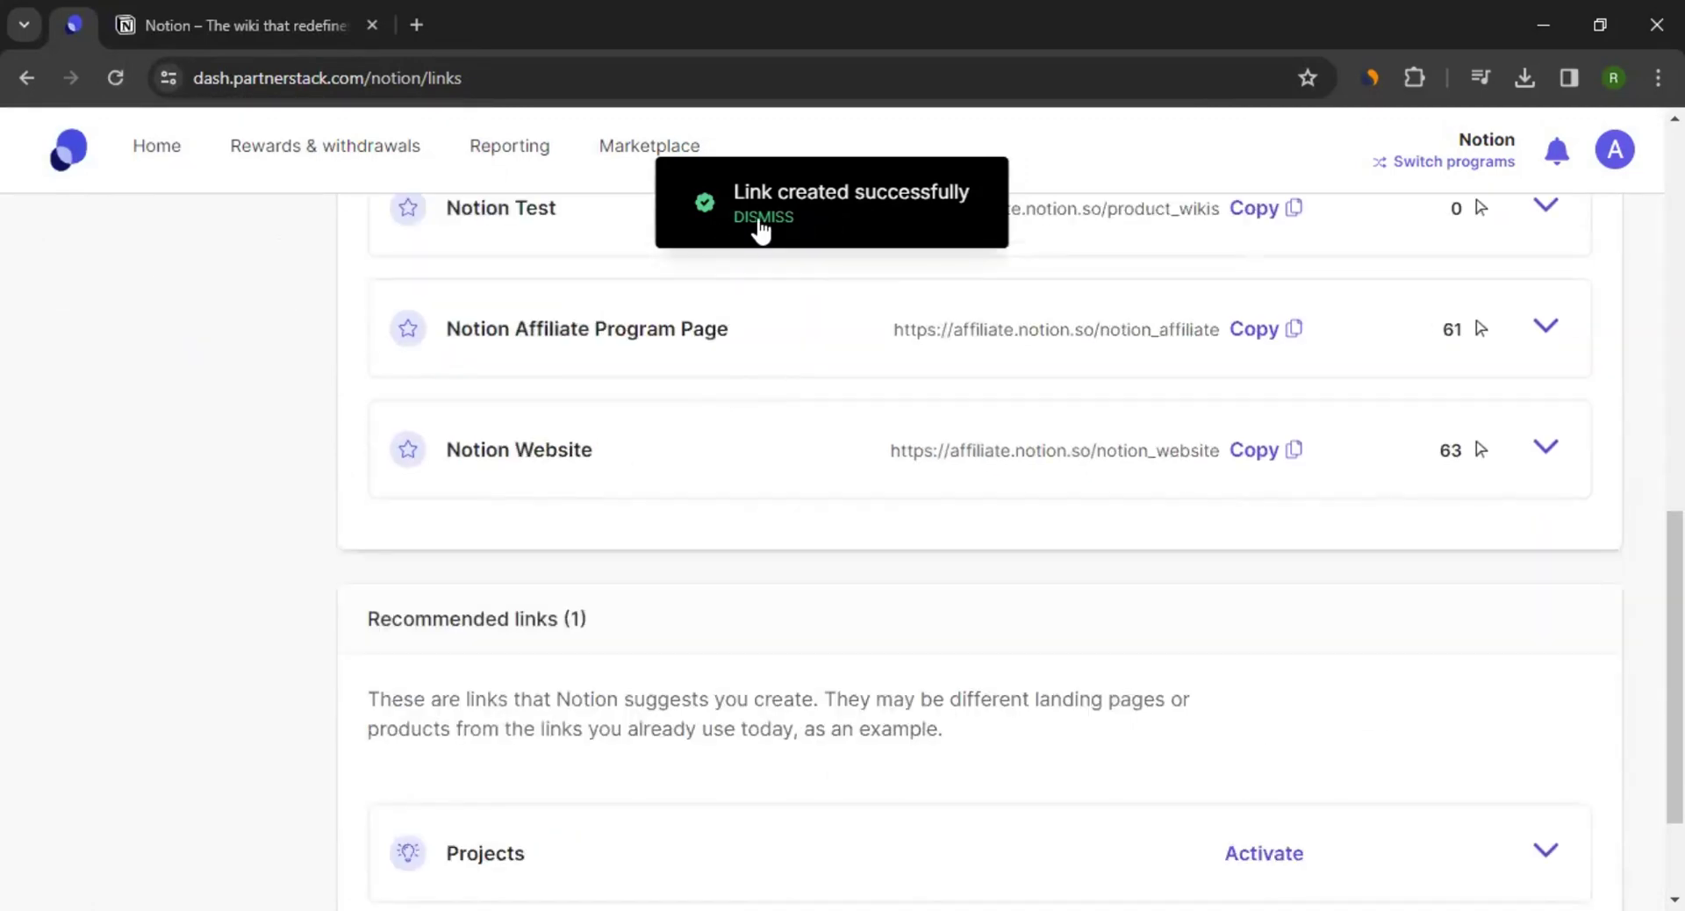
click(754, 220)
scroll(755, 430, up, 2)
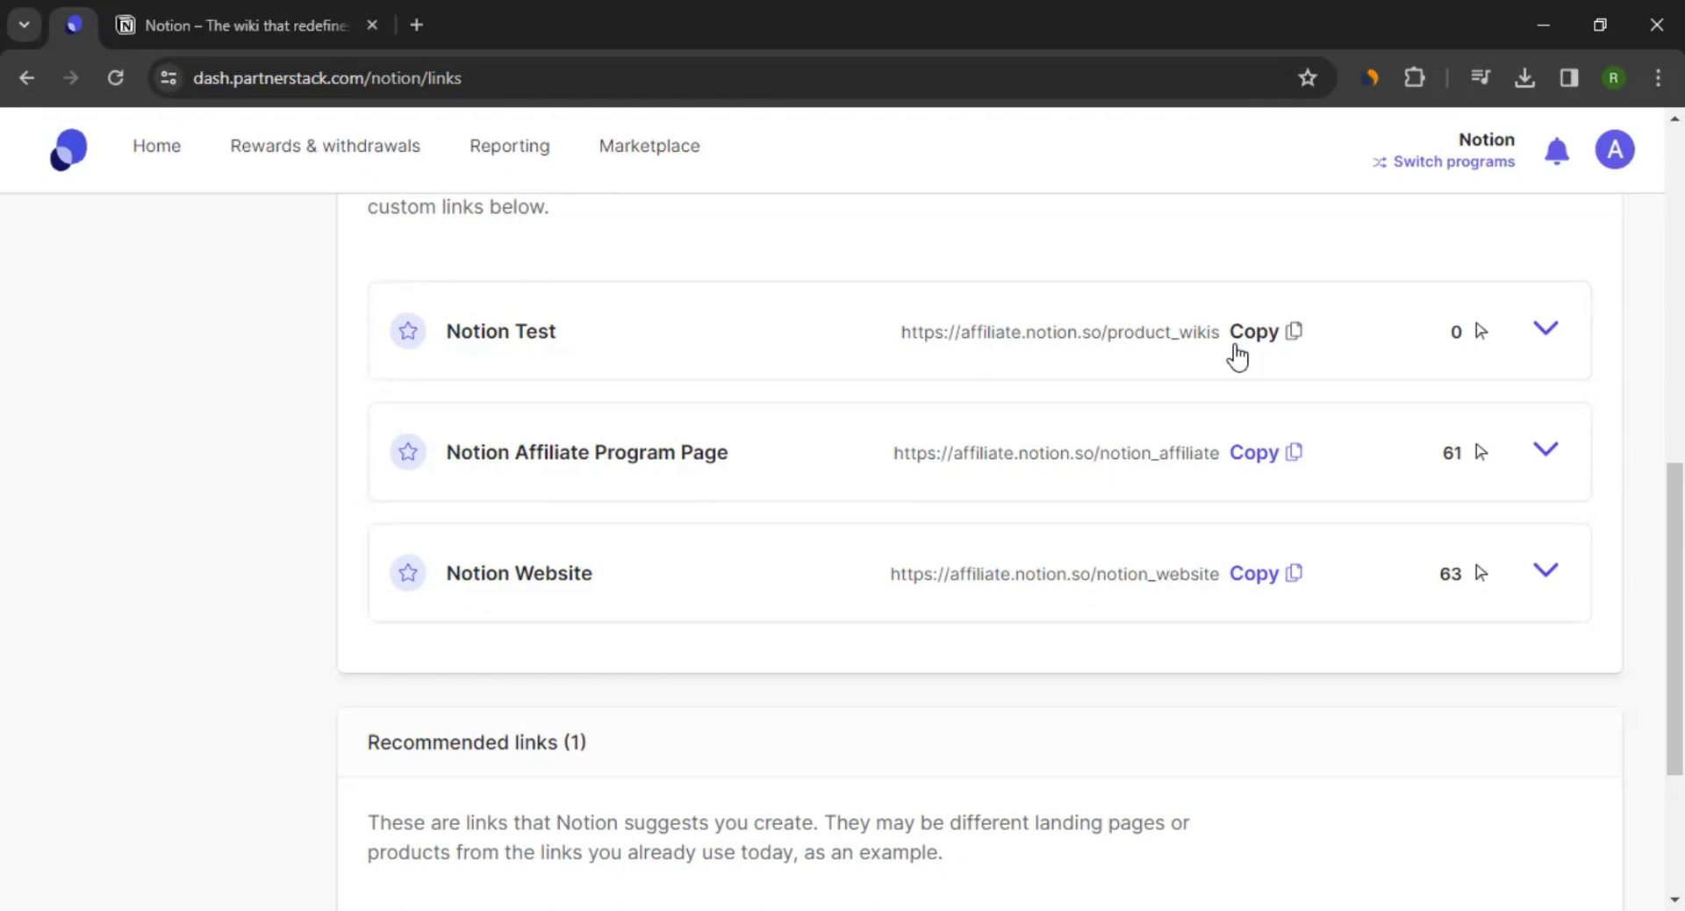
scroll(263, 685, down, 3)
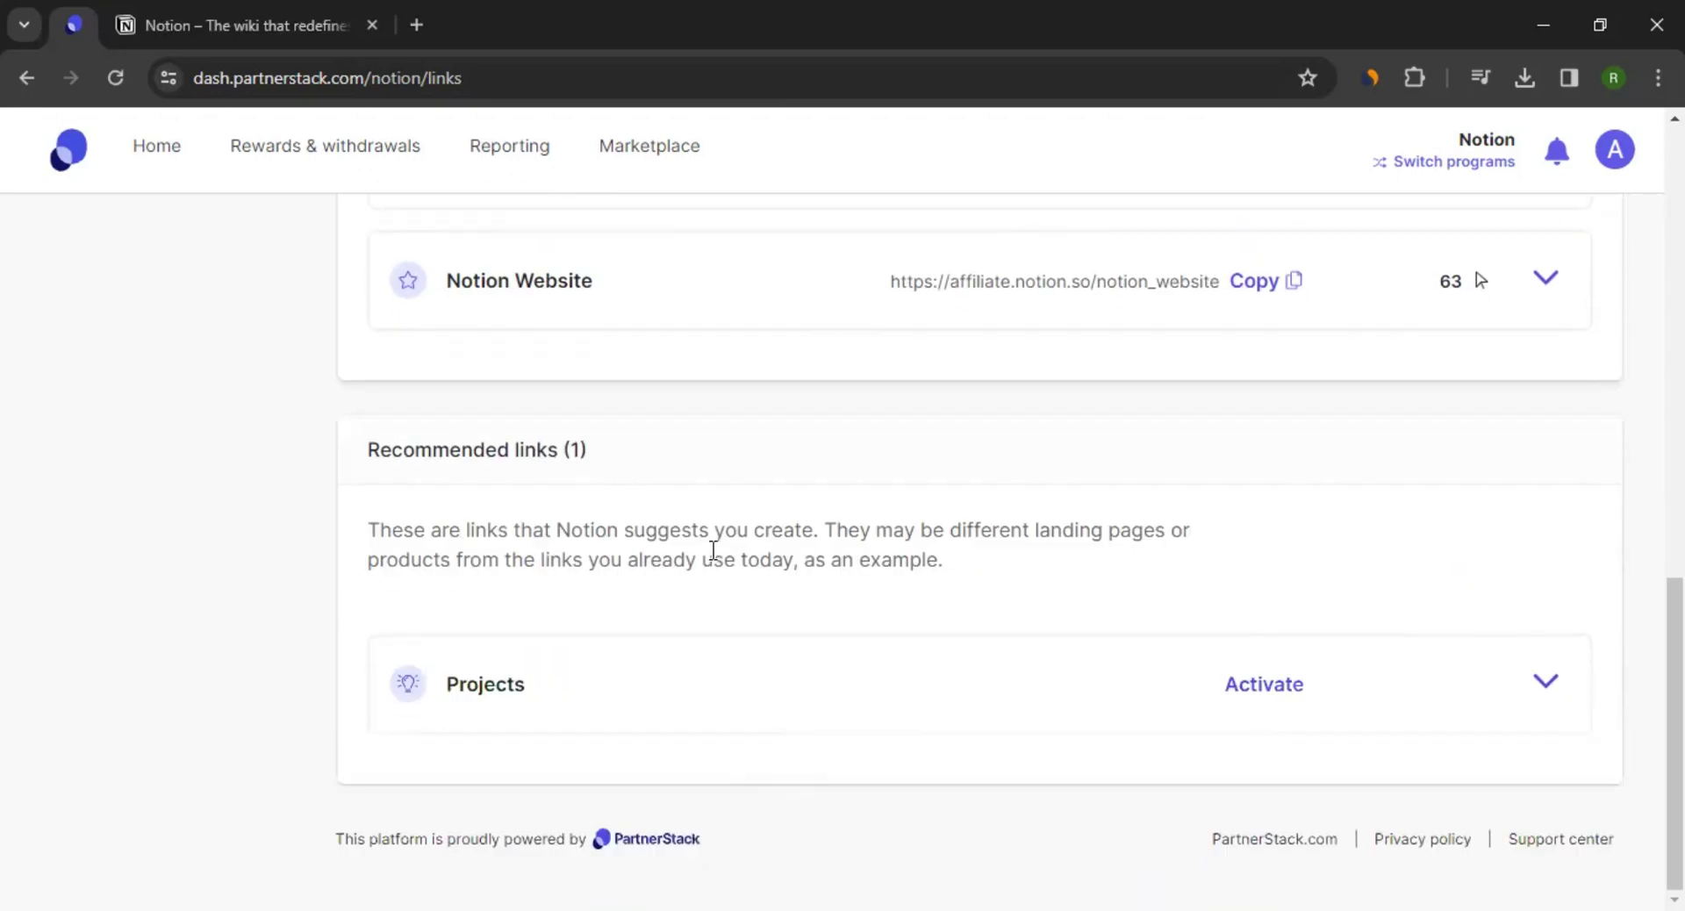
scroll(753, 539, up, 5)
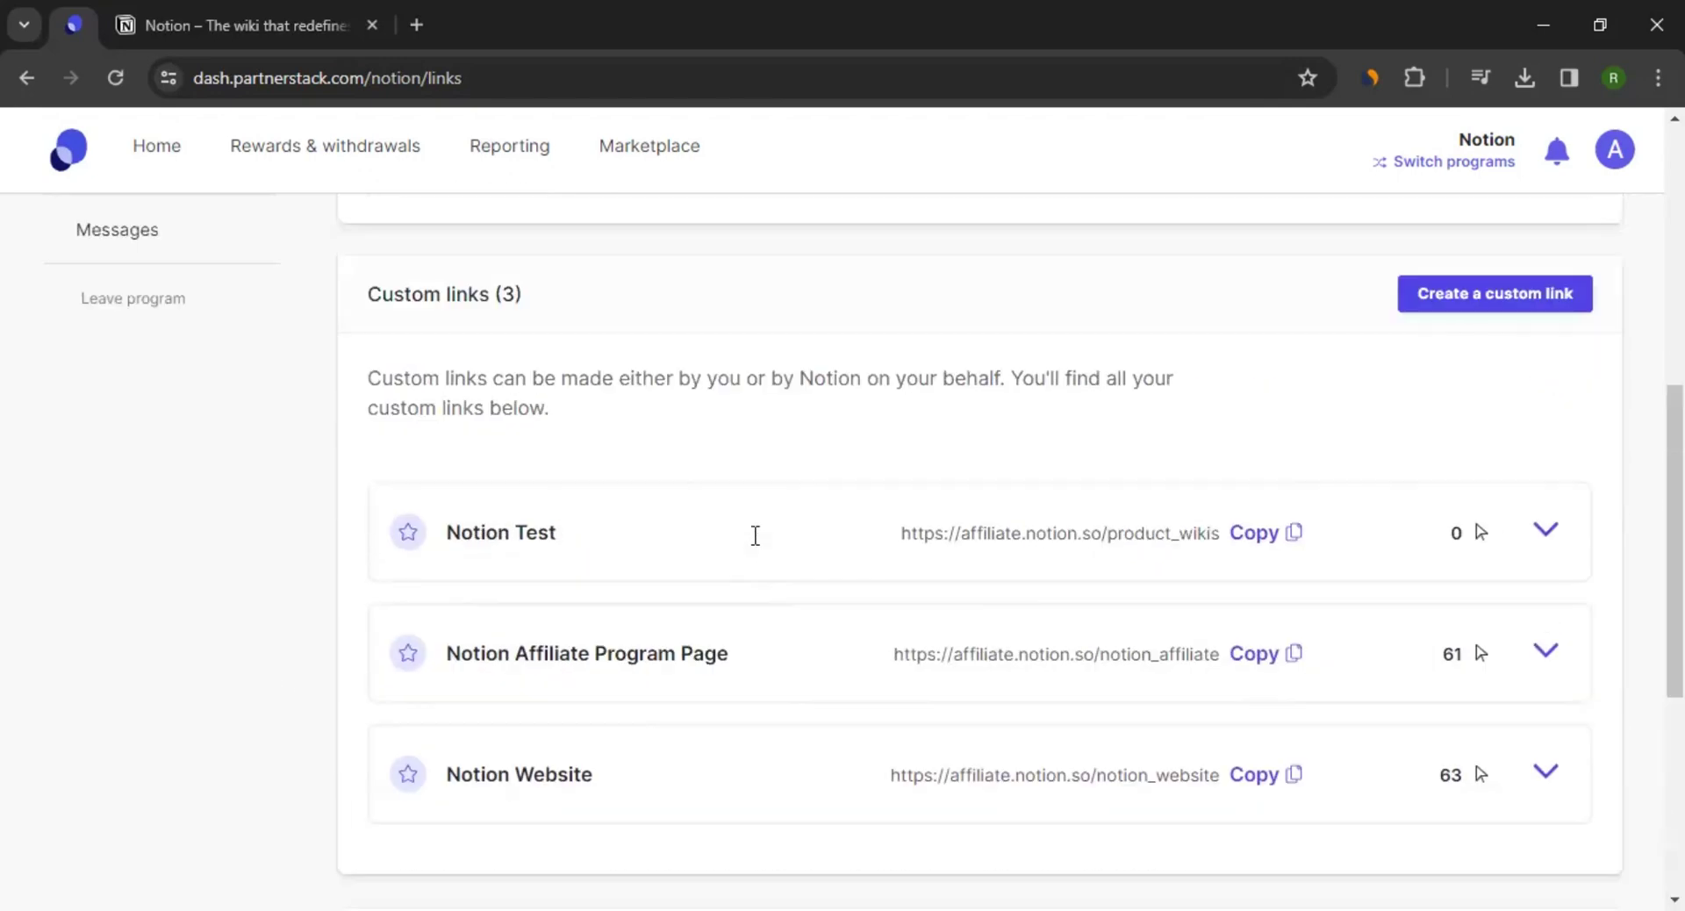
scroll(753, 540, up, 6)
scroll(746, 548, down, 2)
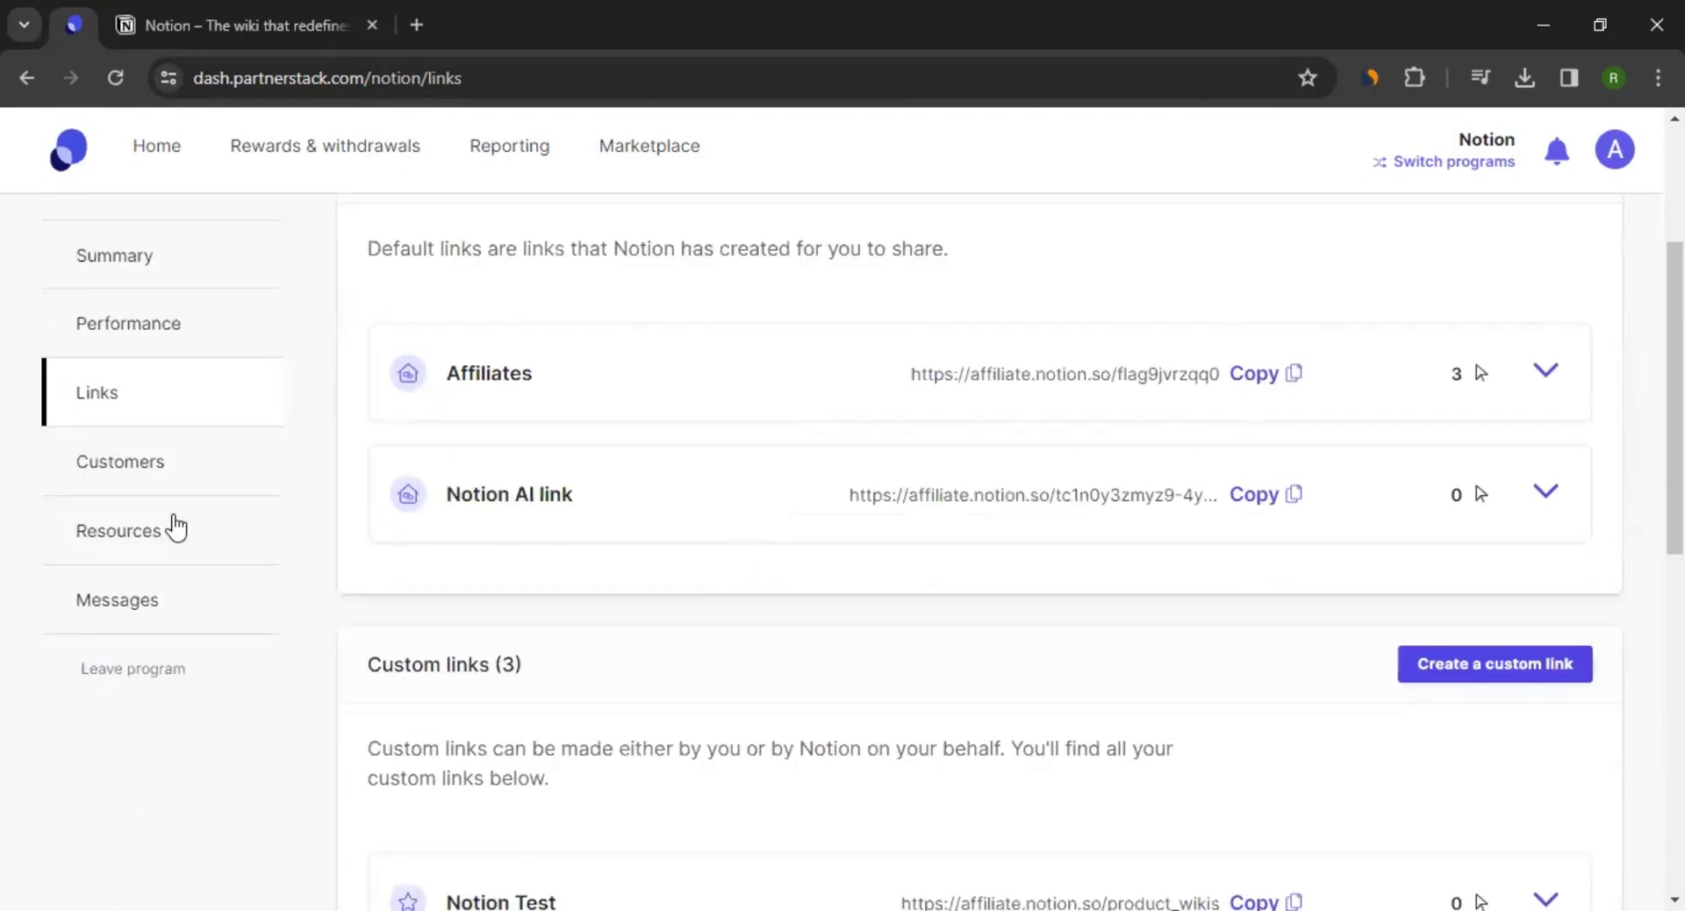
Step: Check the empty Notion customers list, then view the two resources, including the Resource Guide
click(120, 475)
scroll(873, 557, down, 3)
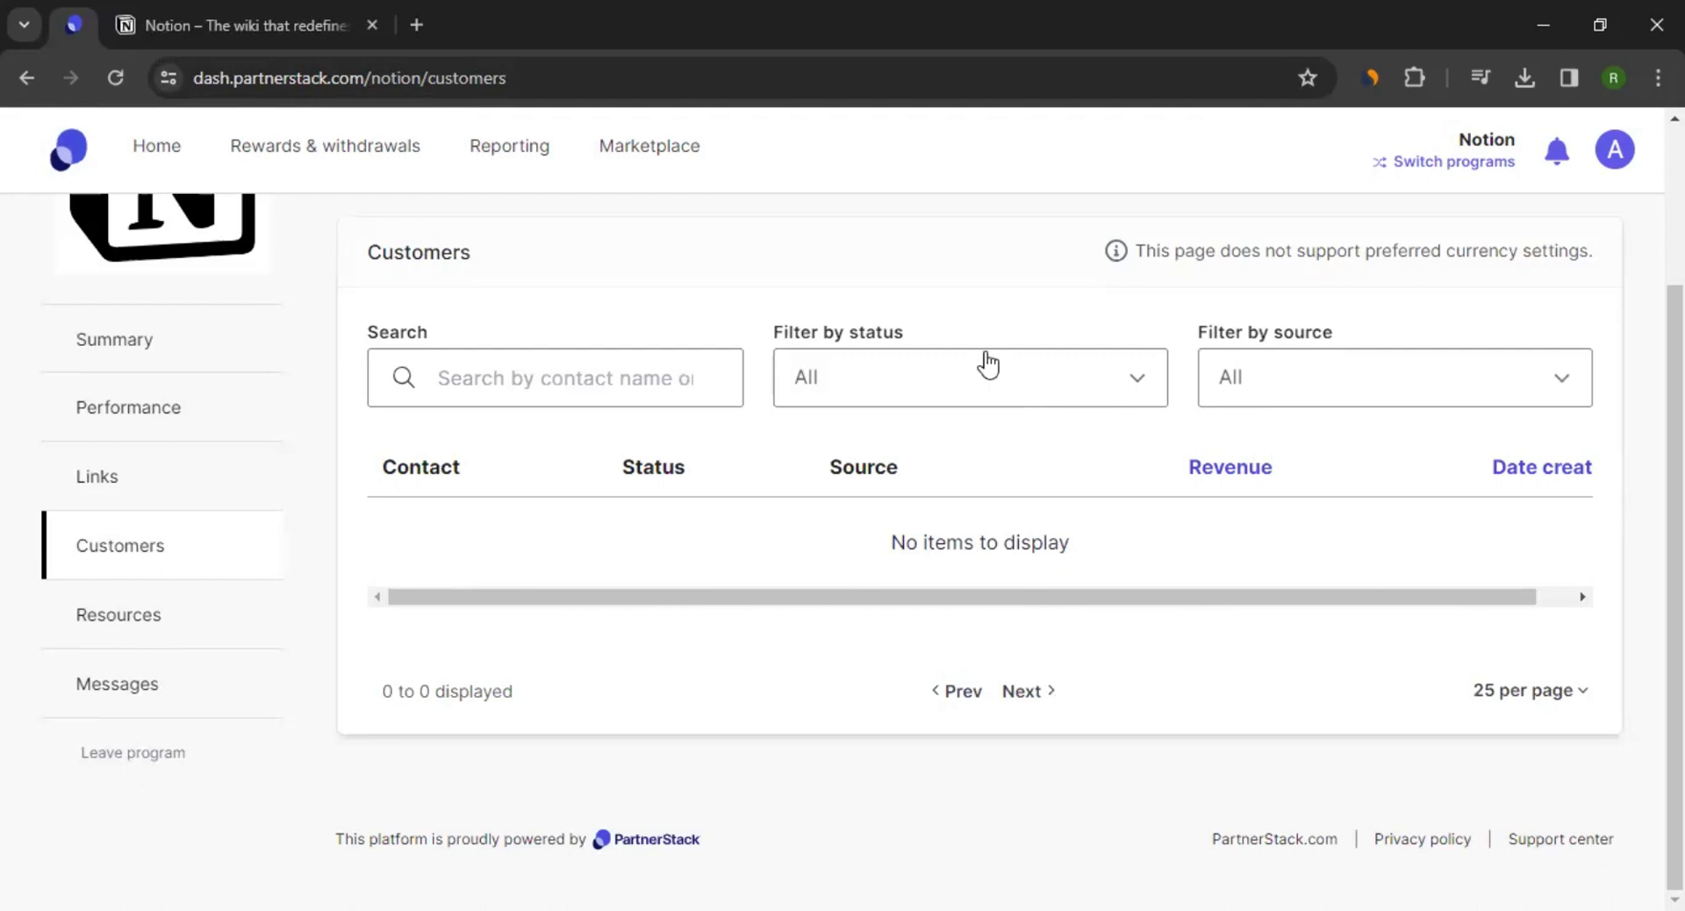
click(104, 624)
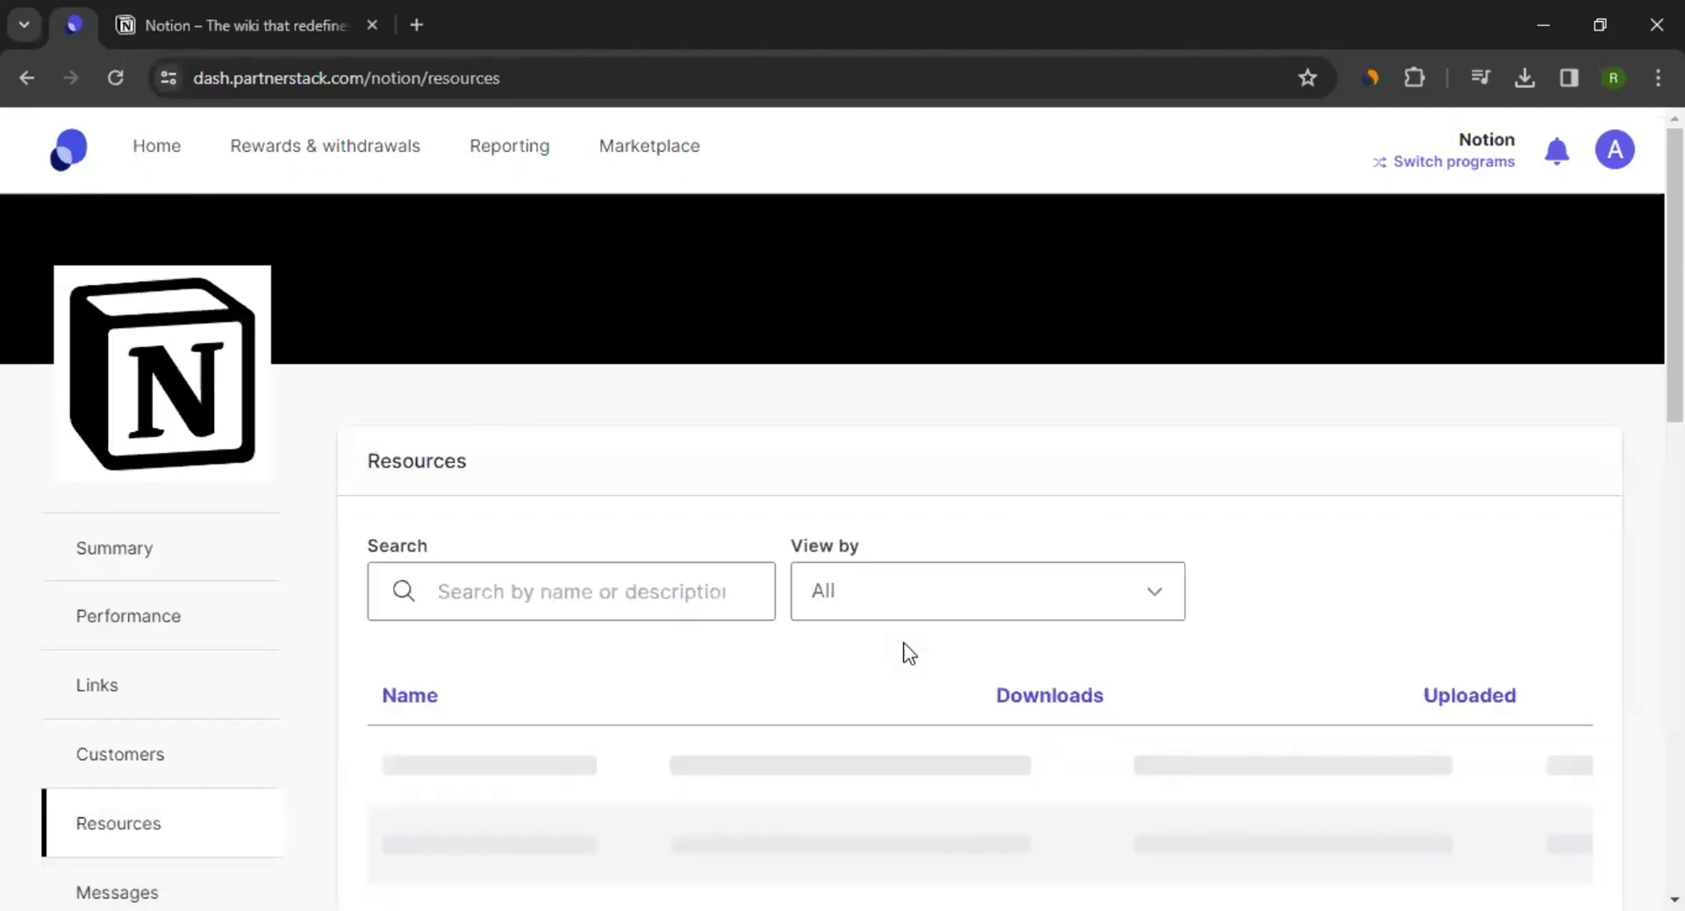
scroll(908, 654, down, 3)
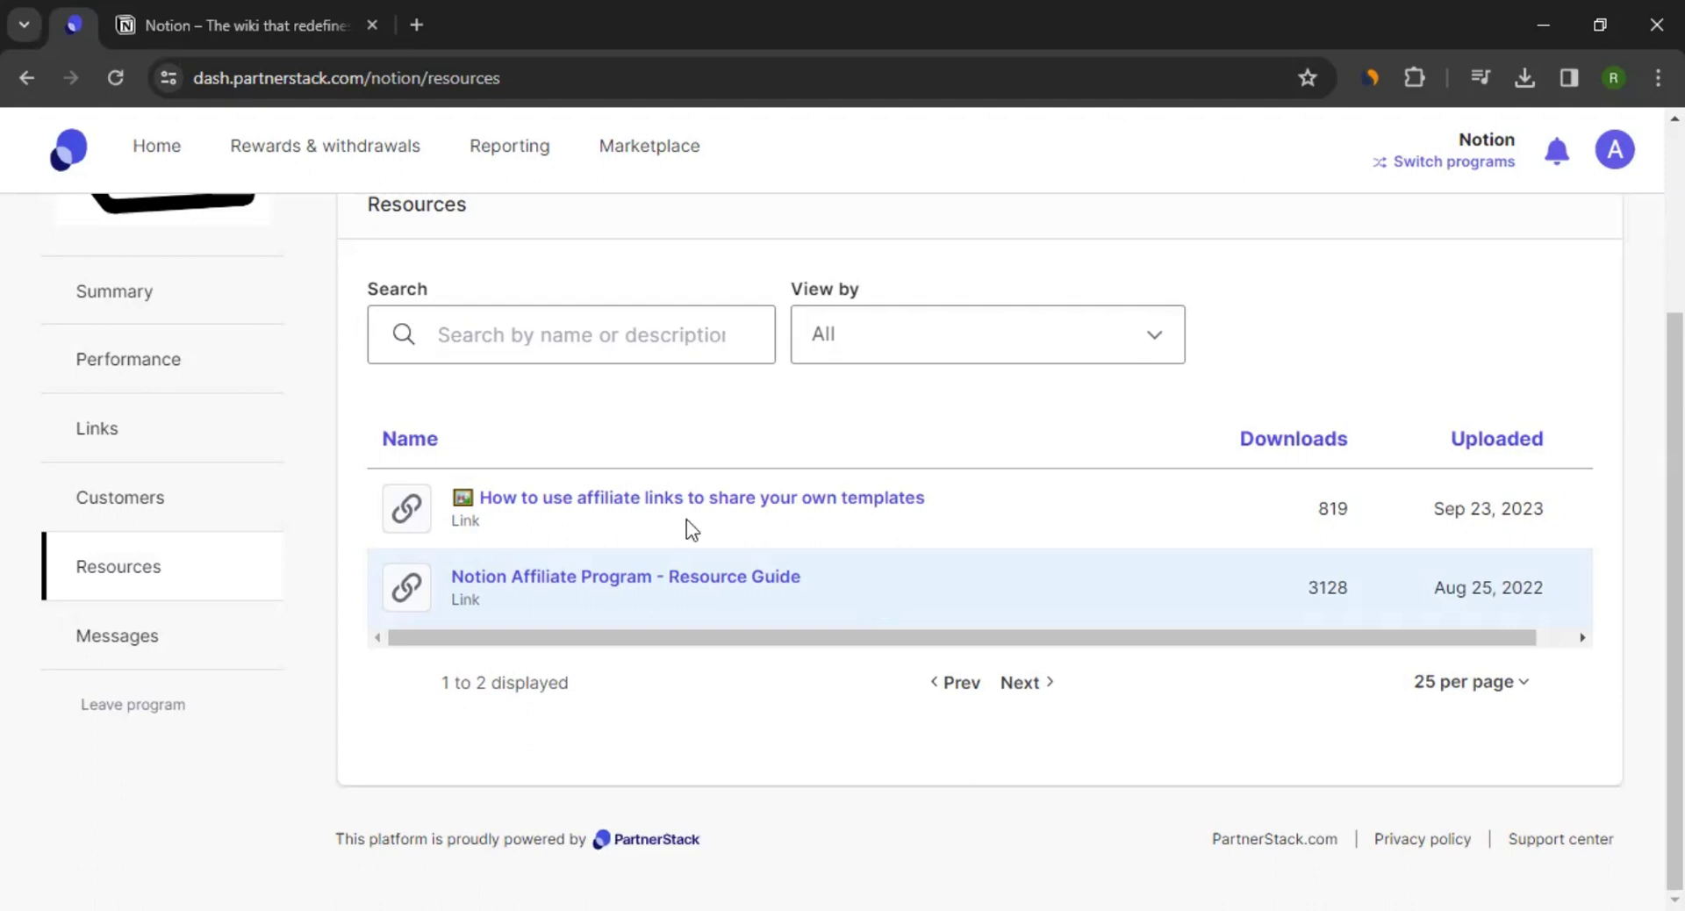
Step: Read the Notion team's January 9th and February 13th, 2024 messages, then go back to Summary
click(171, 653)
scroll(171, 653, down, 3)
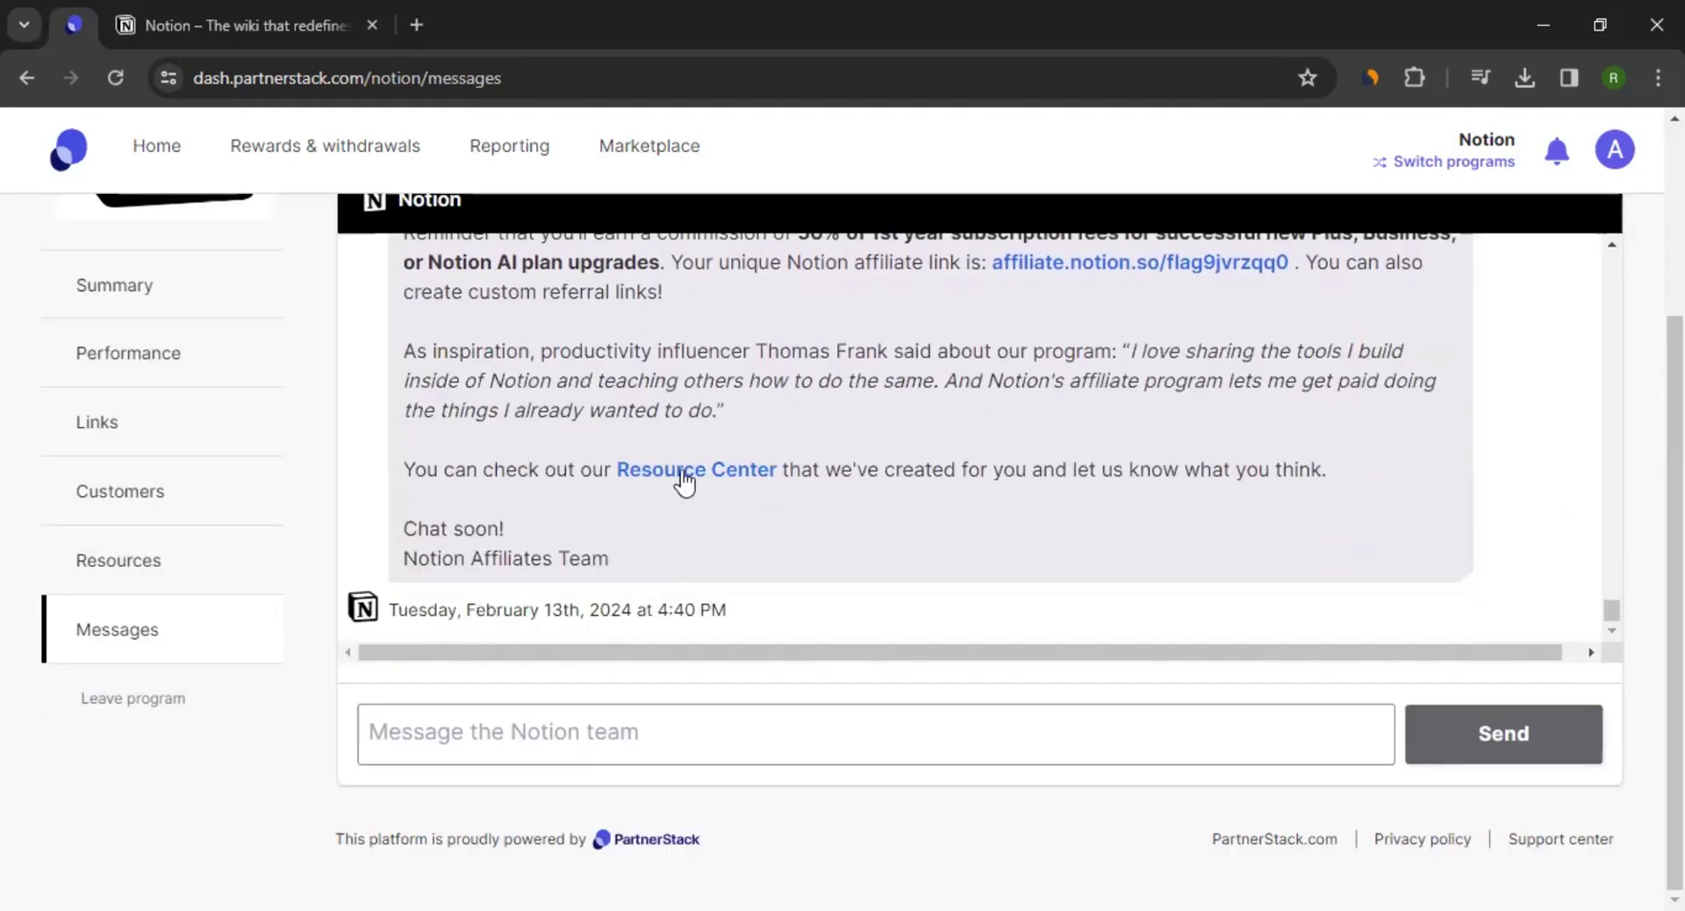
scroll(790, 427, up, 3)
scroll(674, 513, down, 3)
scroll(797, 513, down, 10)
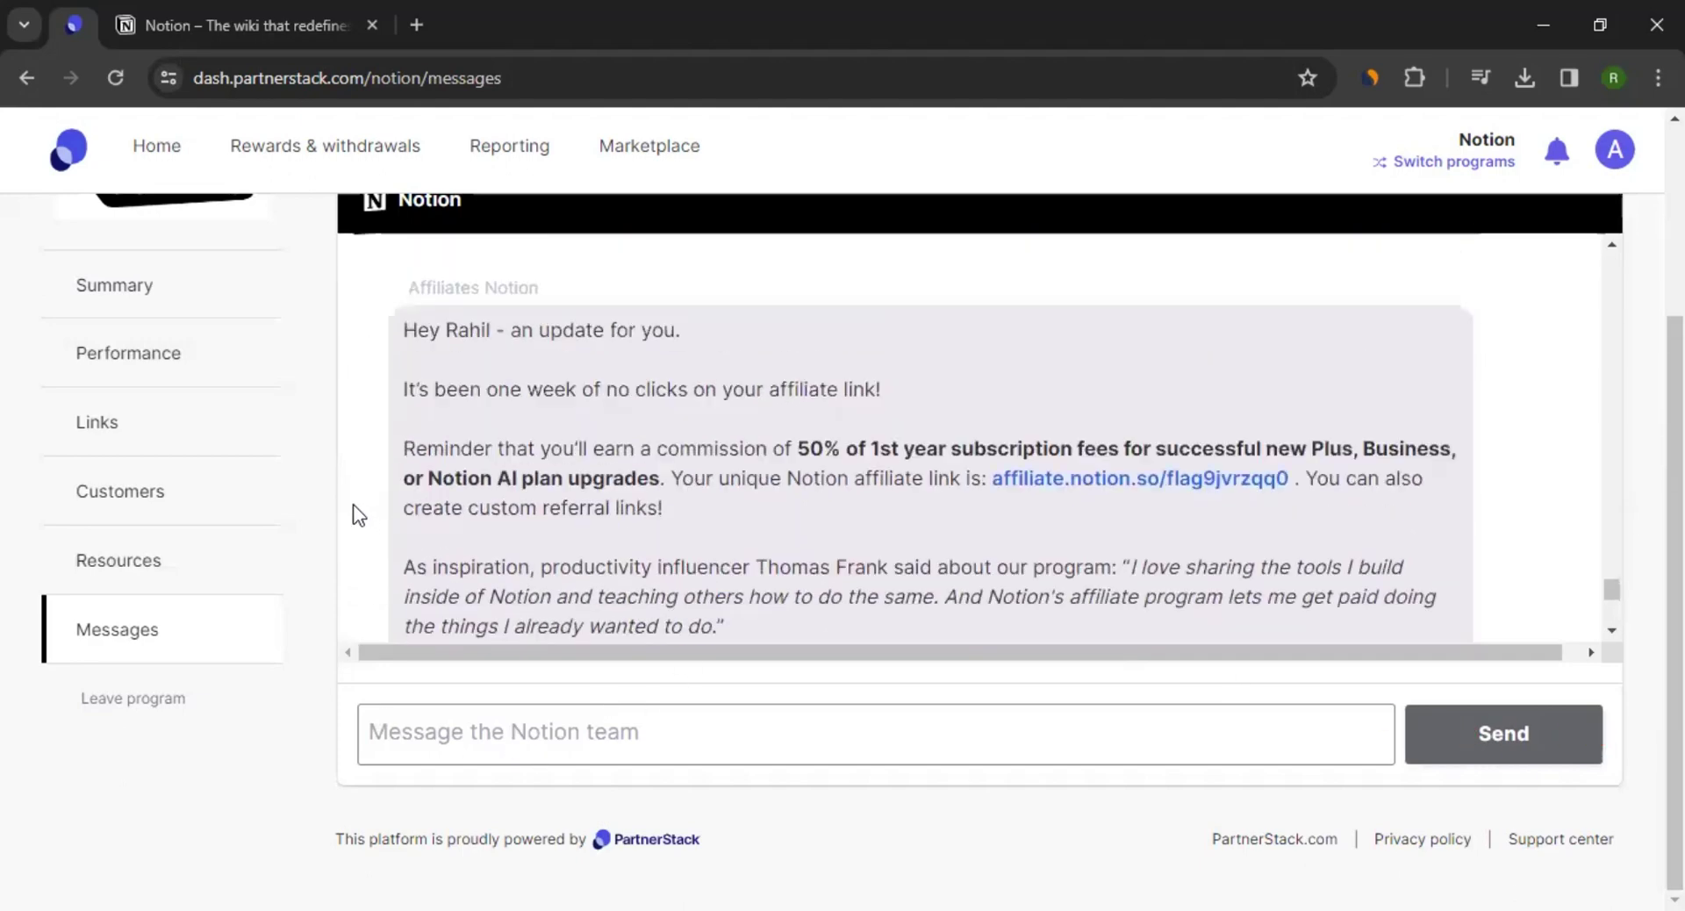
scroll(313, 496, up, 3)
scroll(314, 490, down, 3)
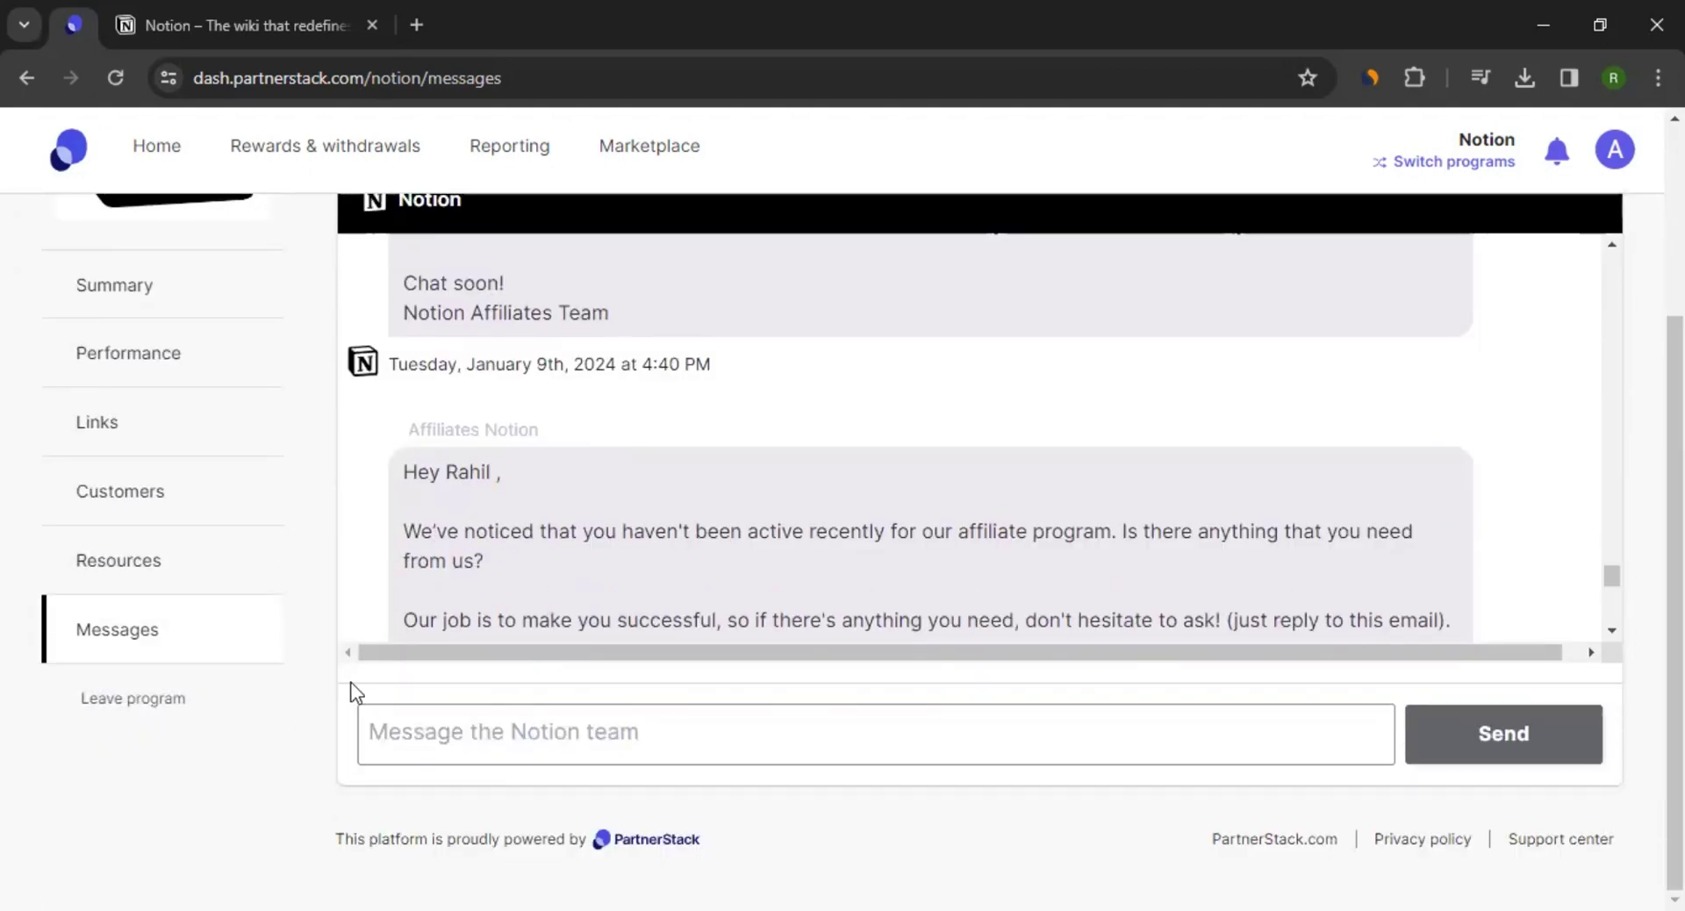
scroll(278, 651, up, 3)
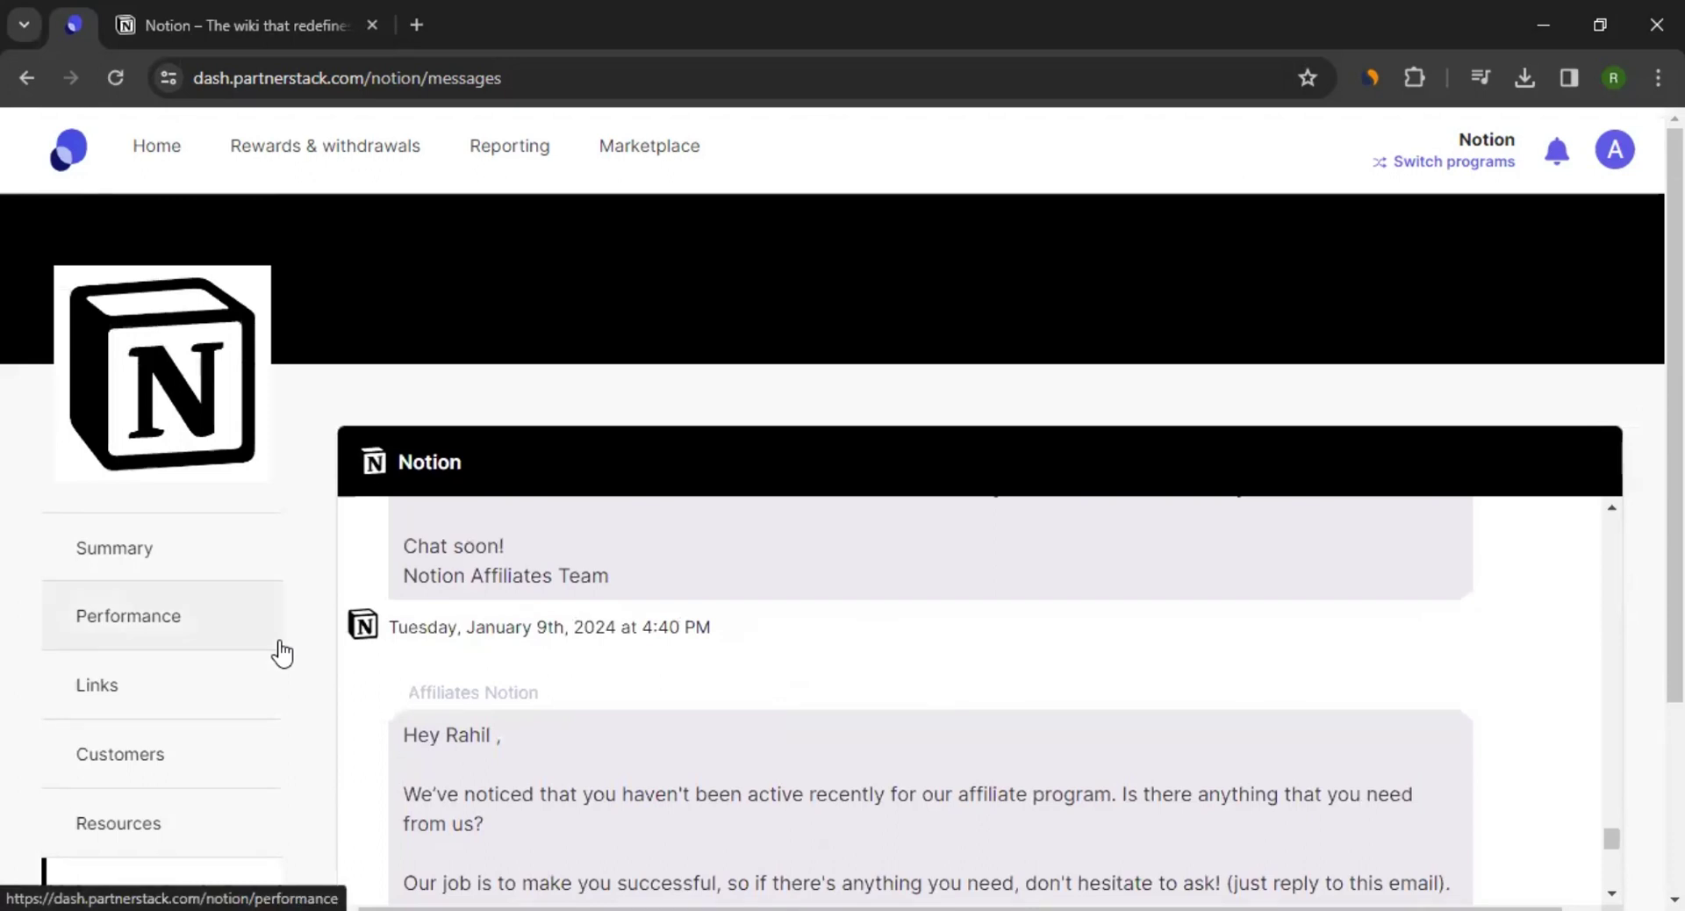
click(274, 650)
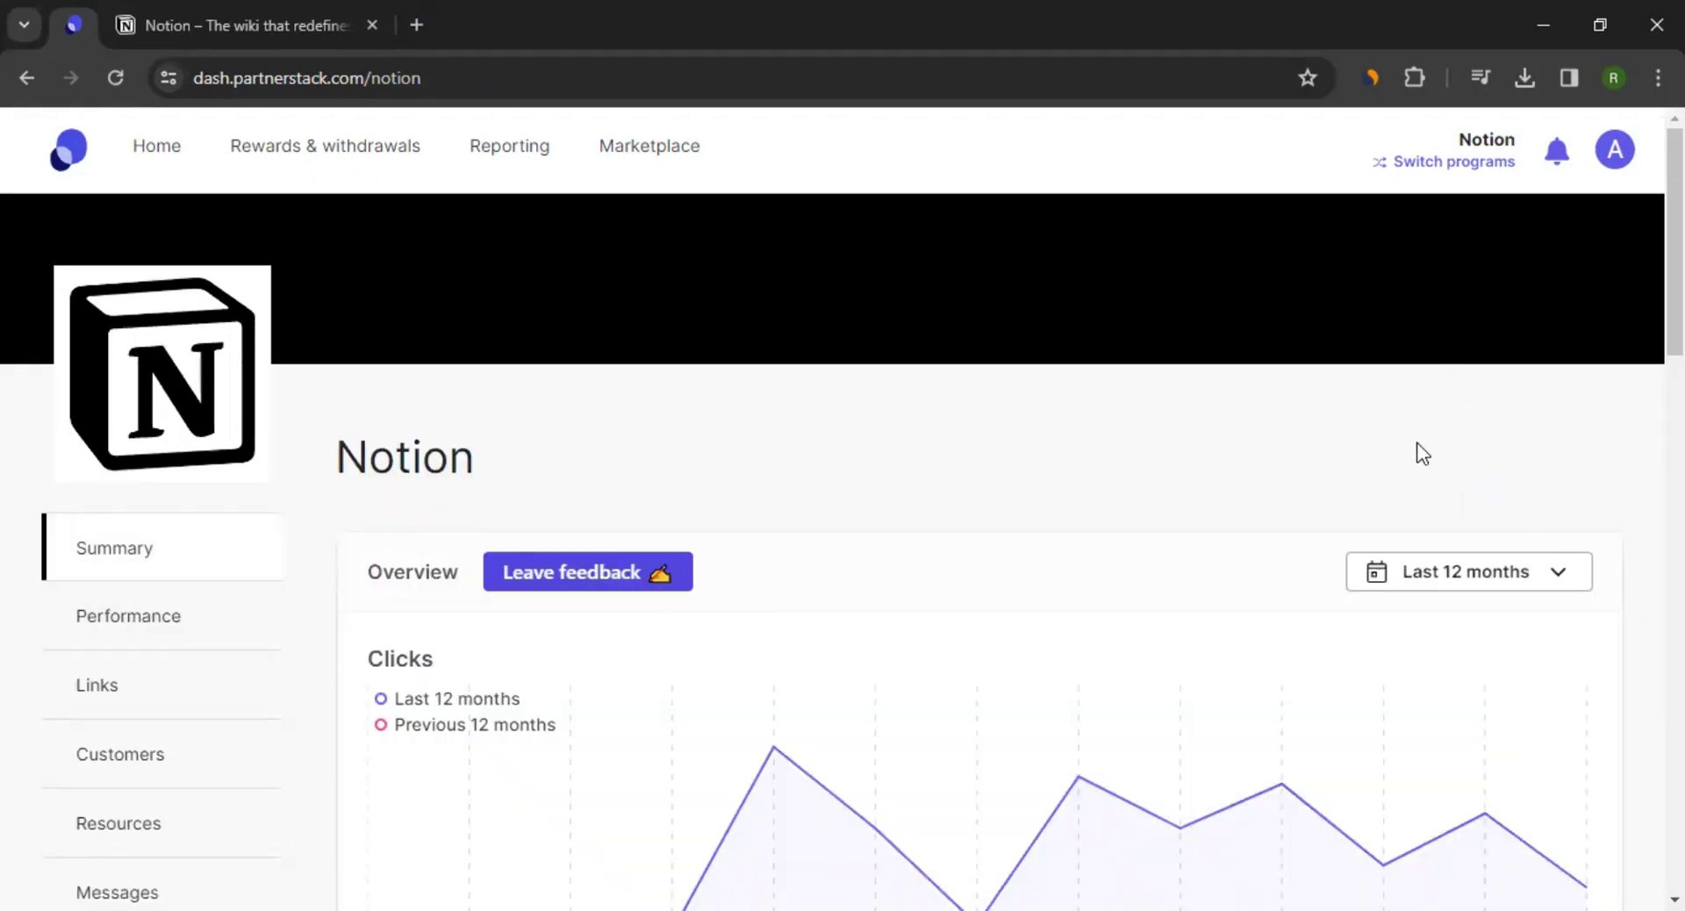
Step: Switch to the PartnerStack program and review its received application page
click(1482, 173)
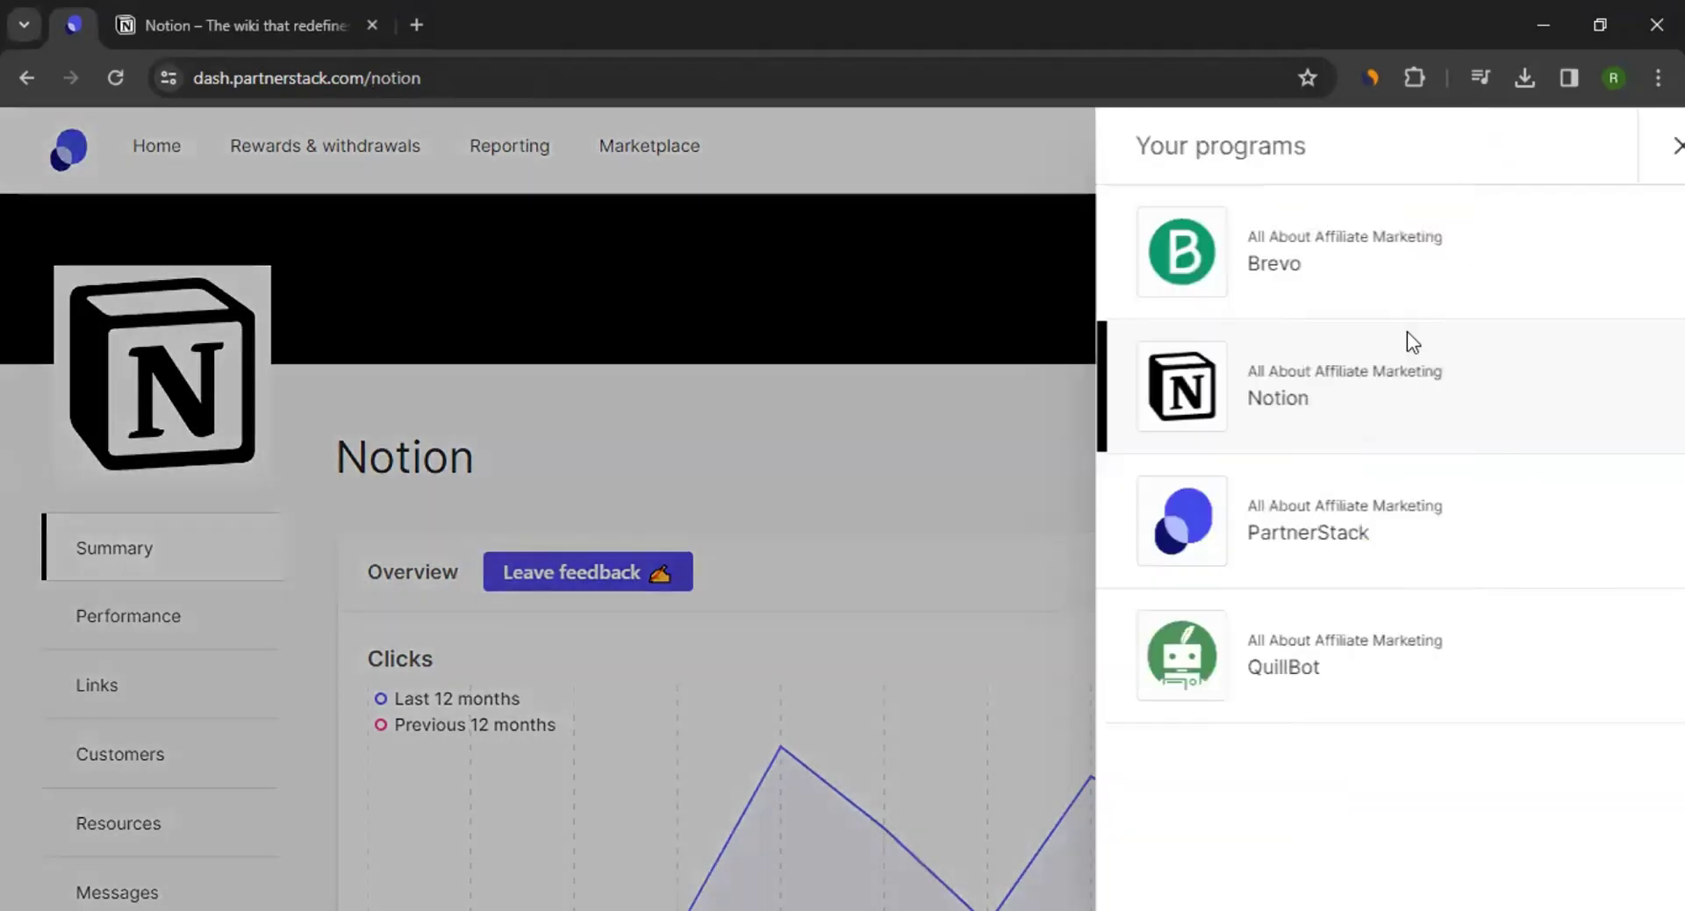
click(1250, 527)
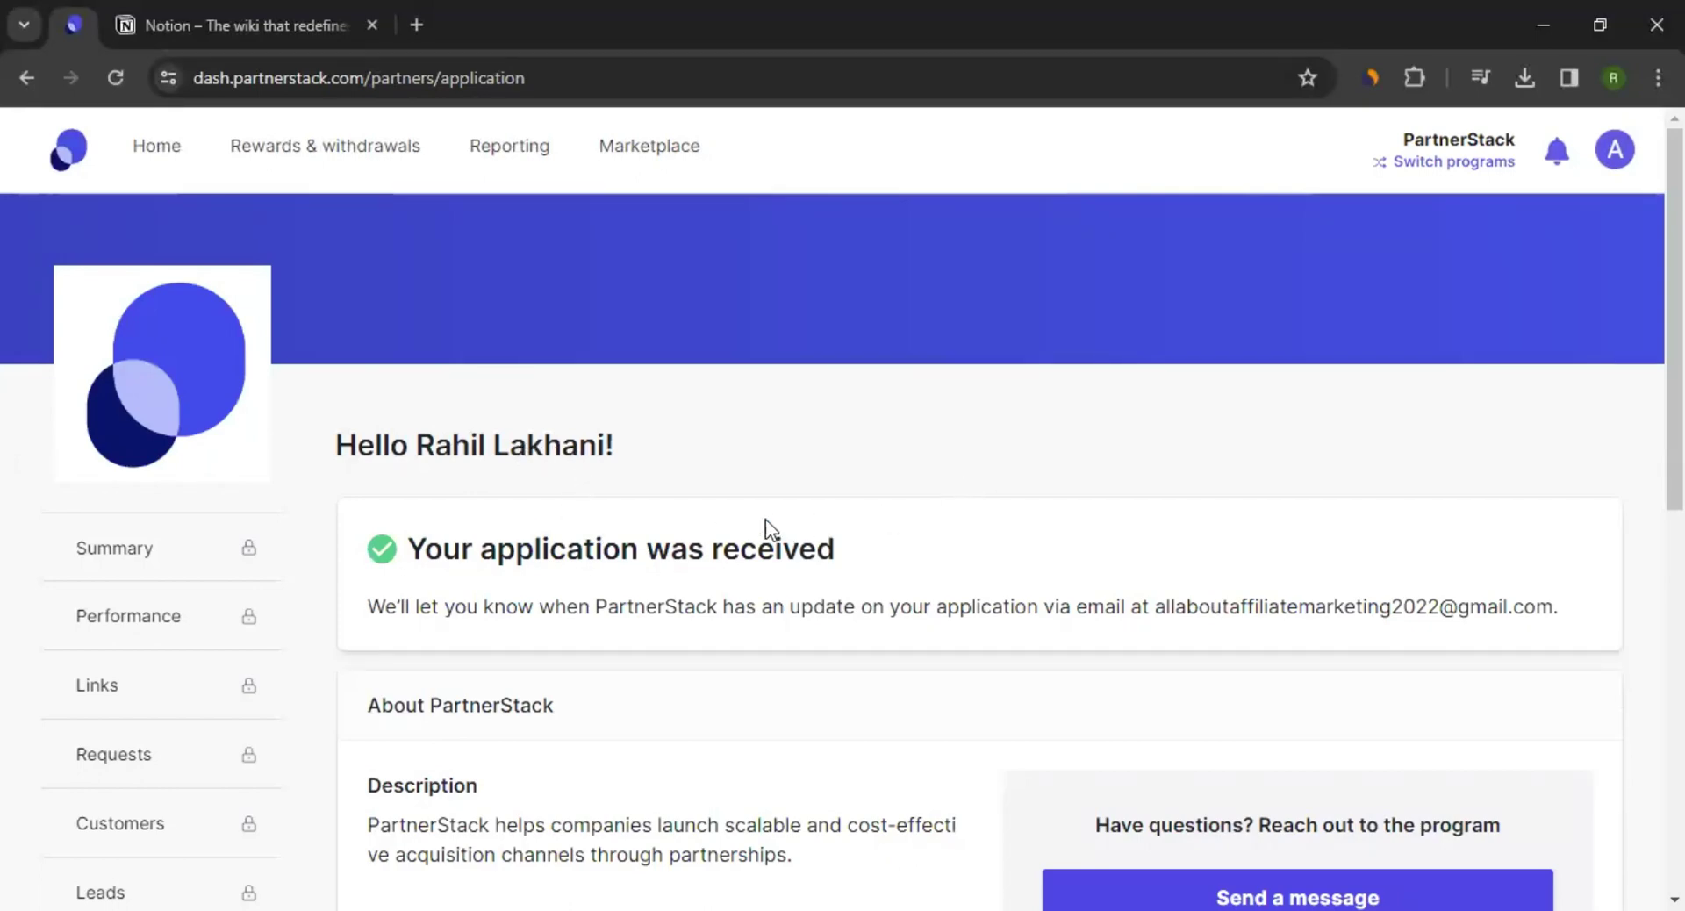
scroll(765, 516, down, 1)
scroll(765, 516, down, 1)
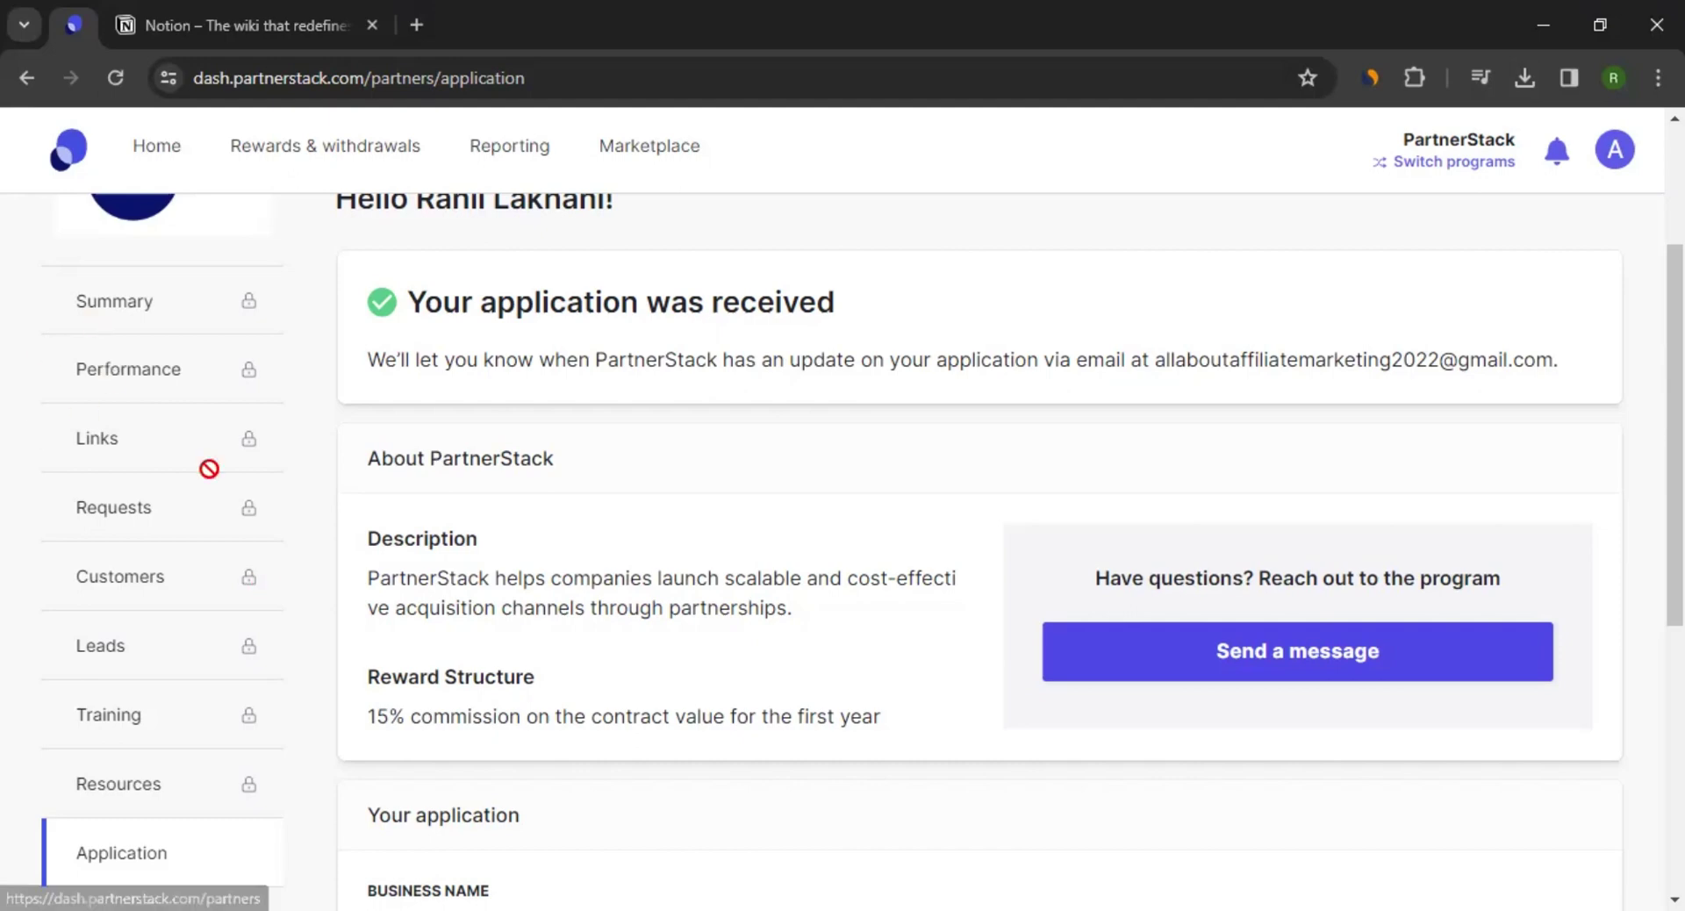
scroll(535, 546, up, 3)
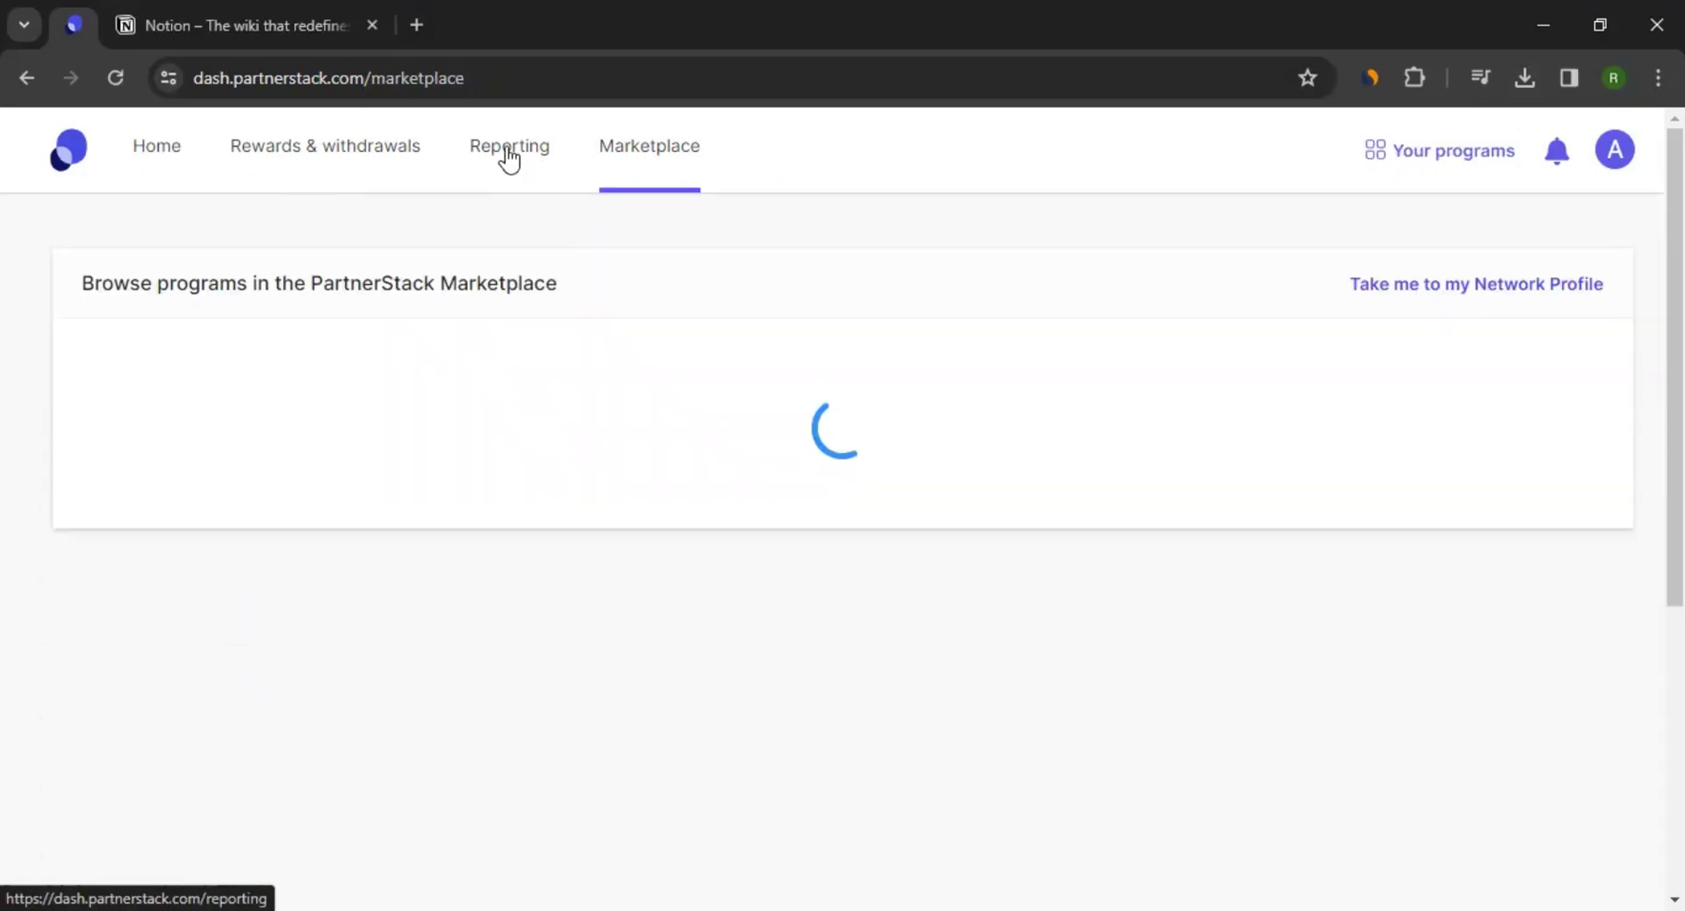
Step: Open All Program Reporting and review the 0 signups, 0 paid customers and 0.00 totals
click(509, 157)
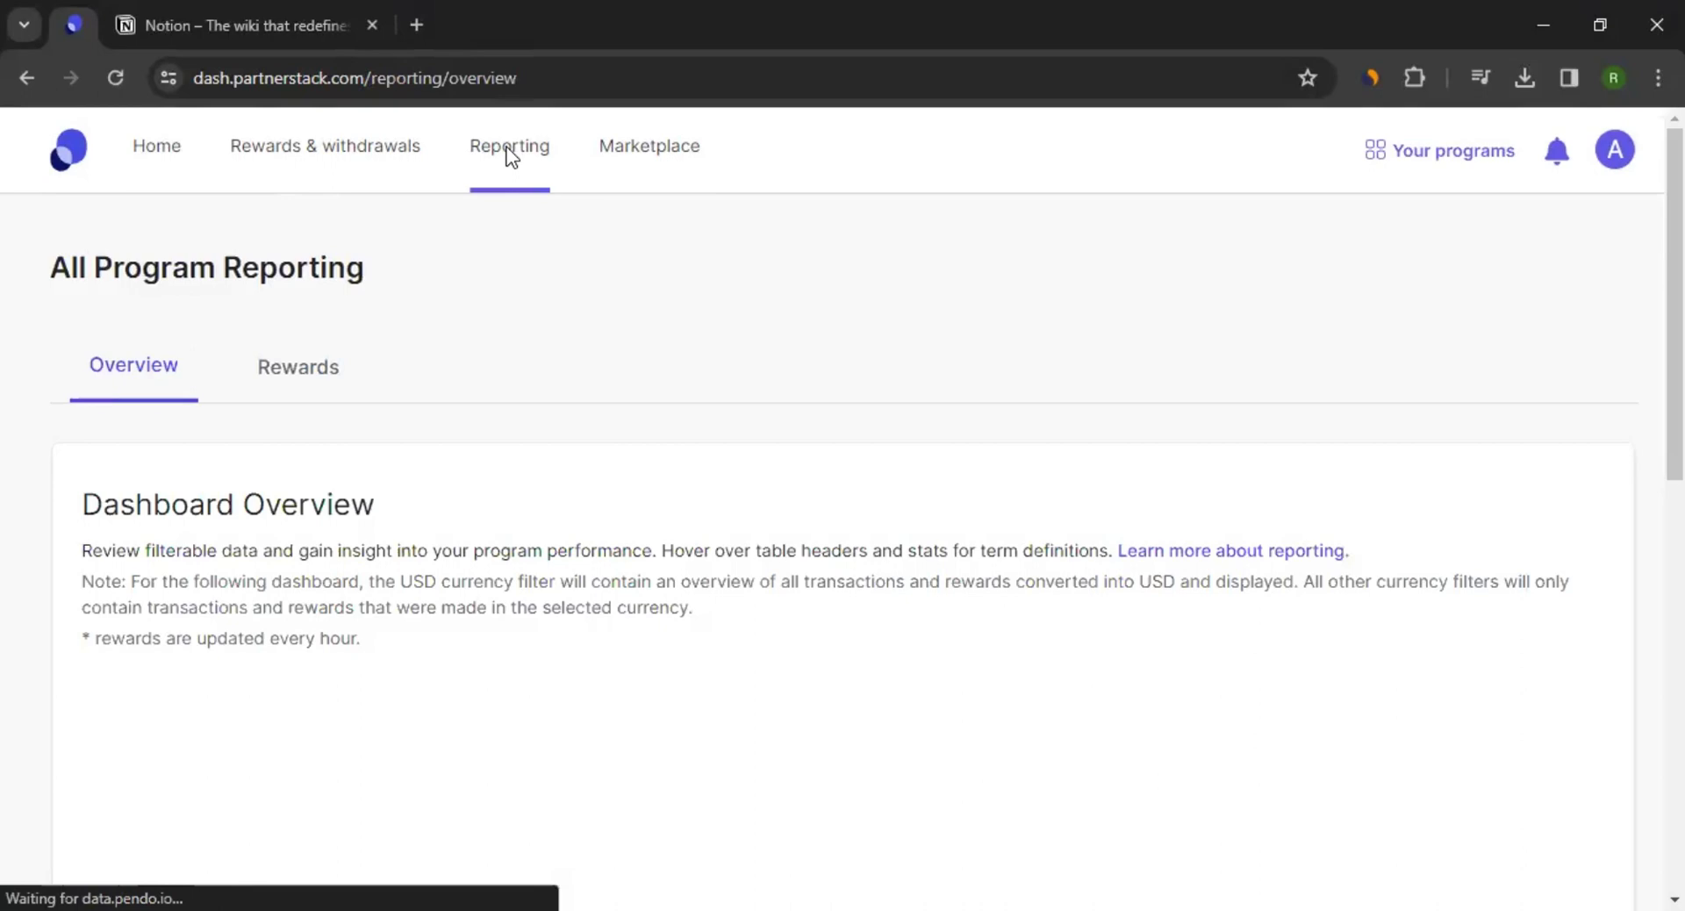
scroll(44, 597, down, 3)
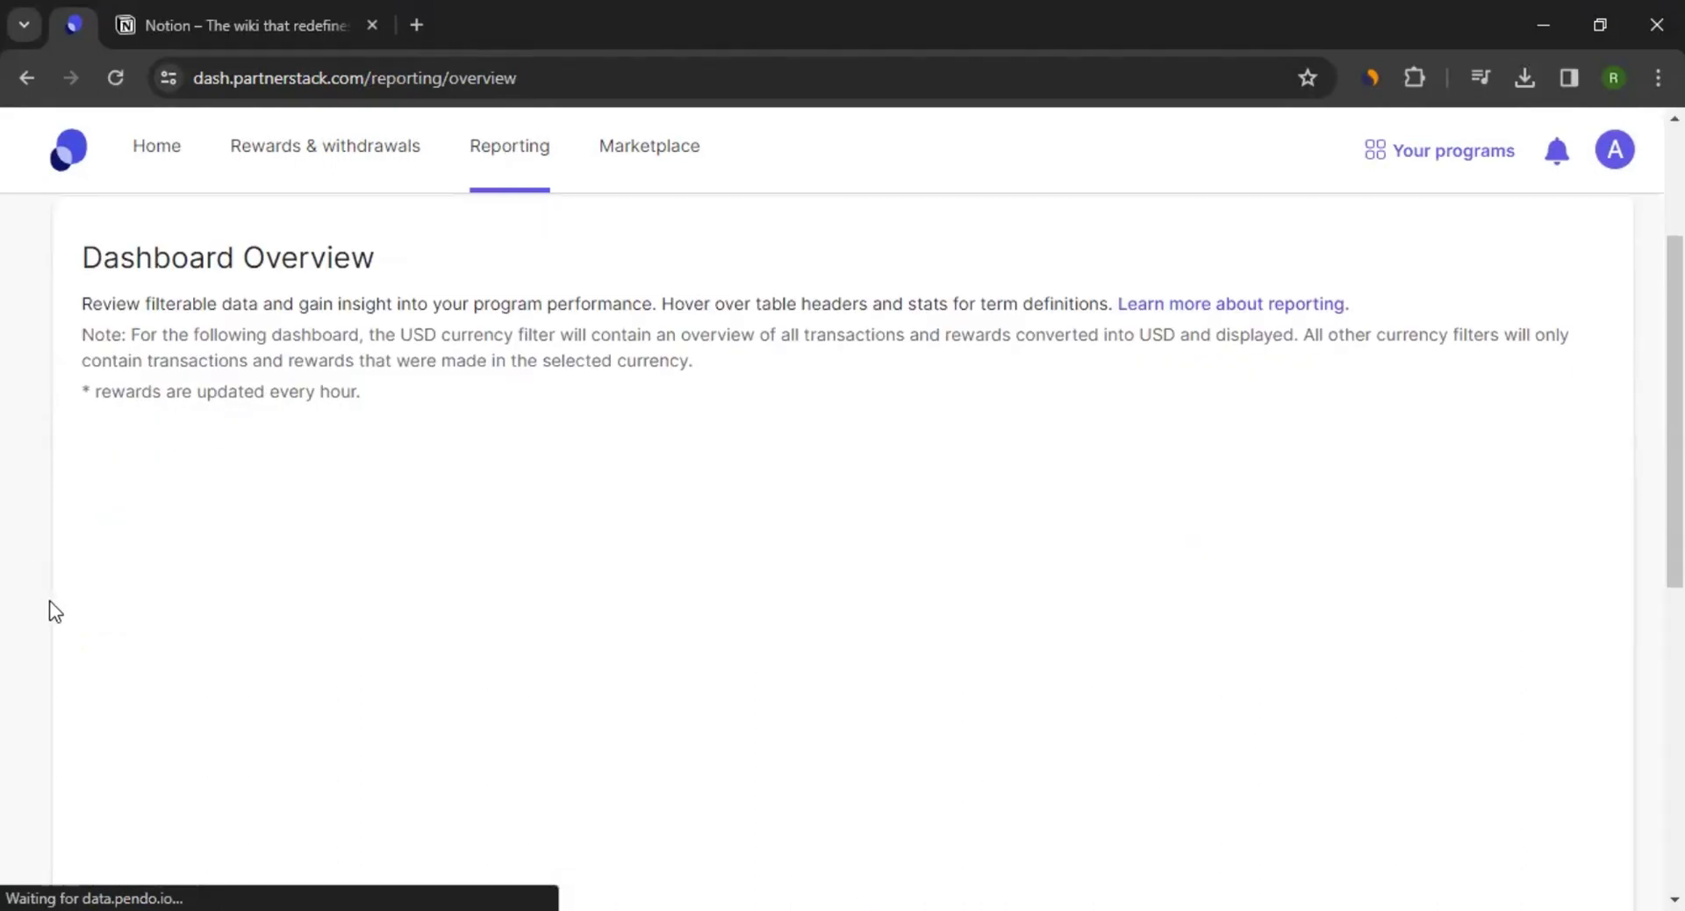
scroll(128, 643, up, 4)
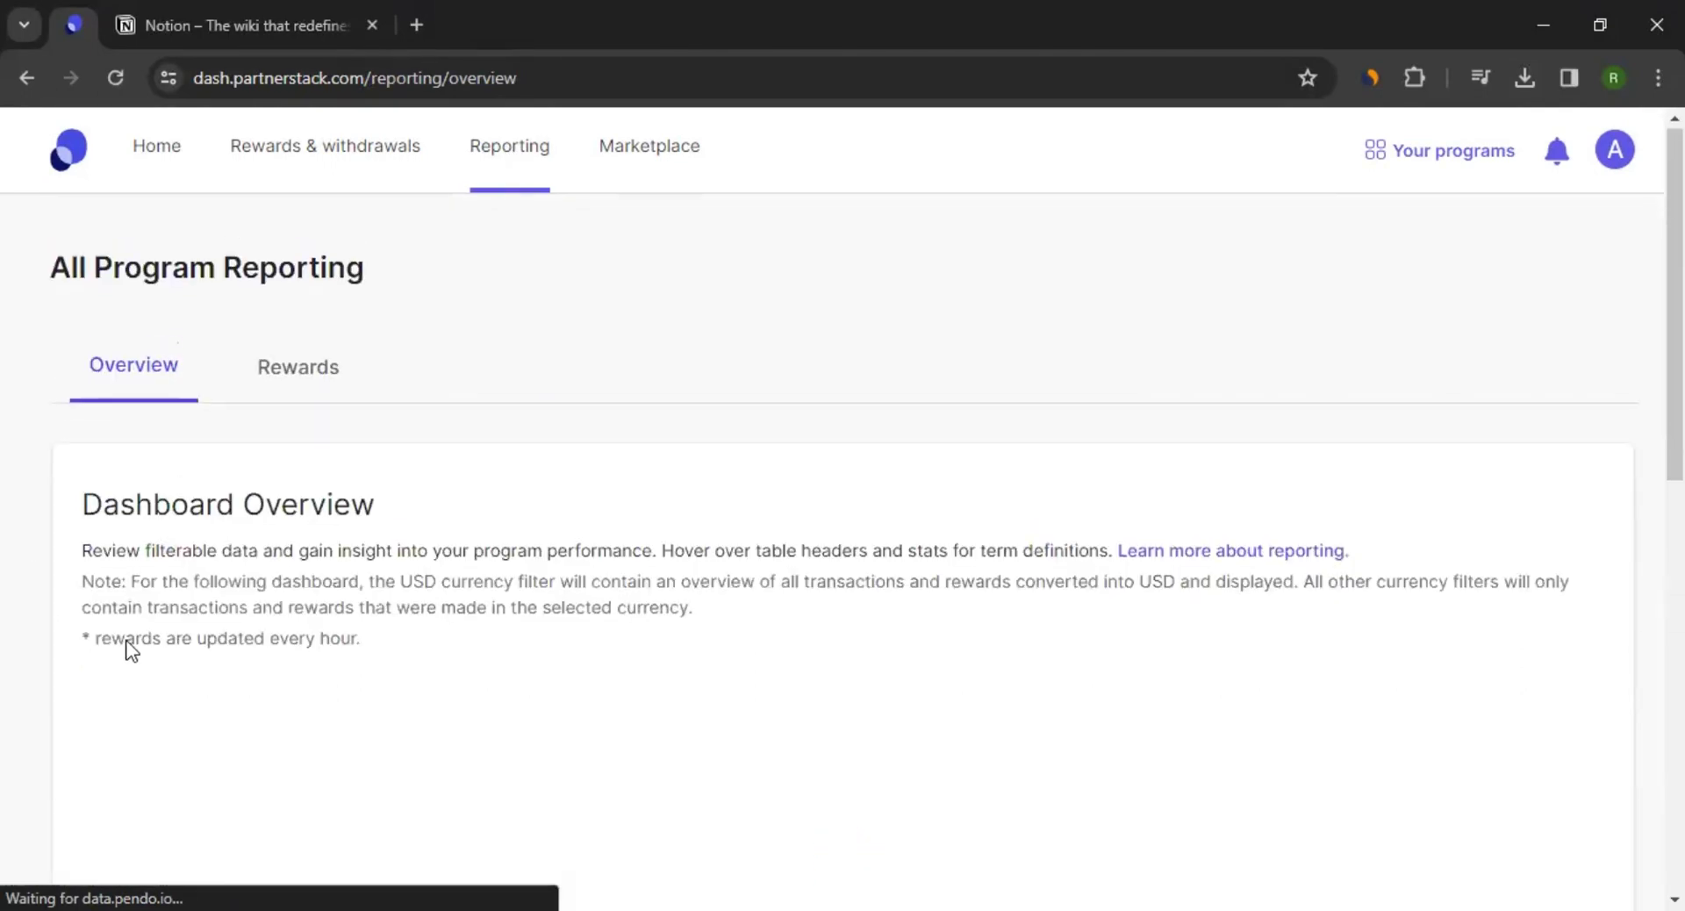
scroll(128, 650, down, 6)
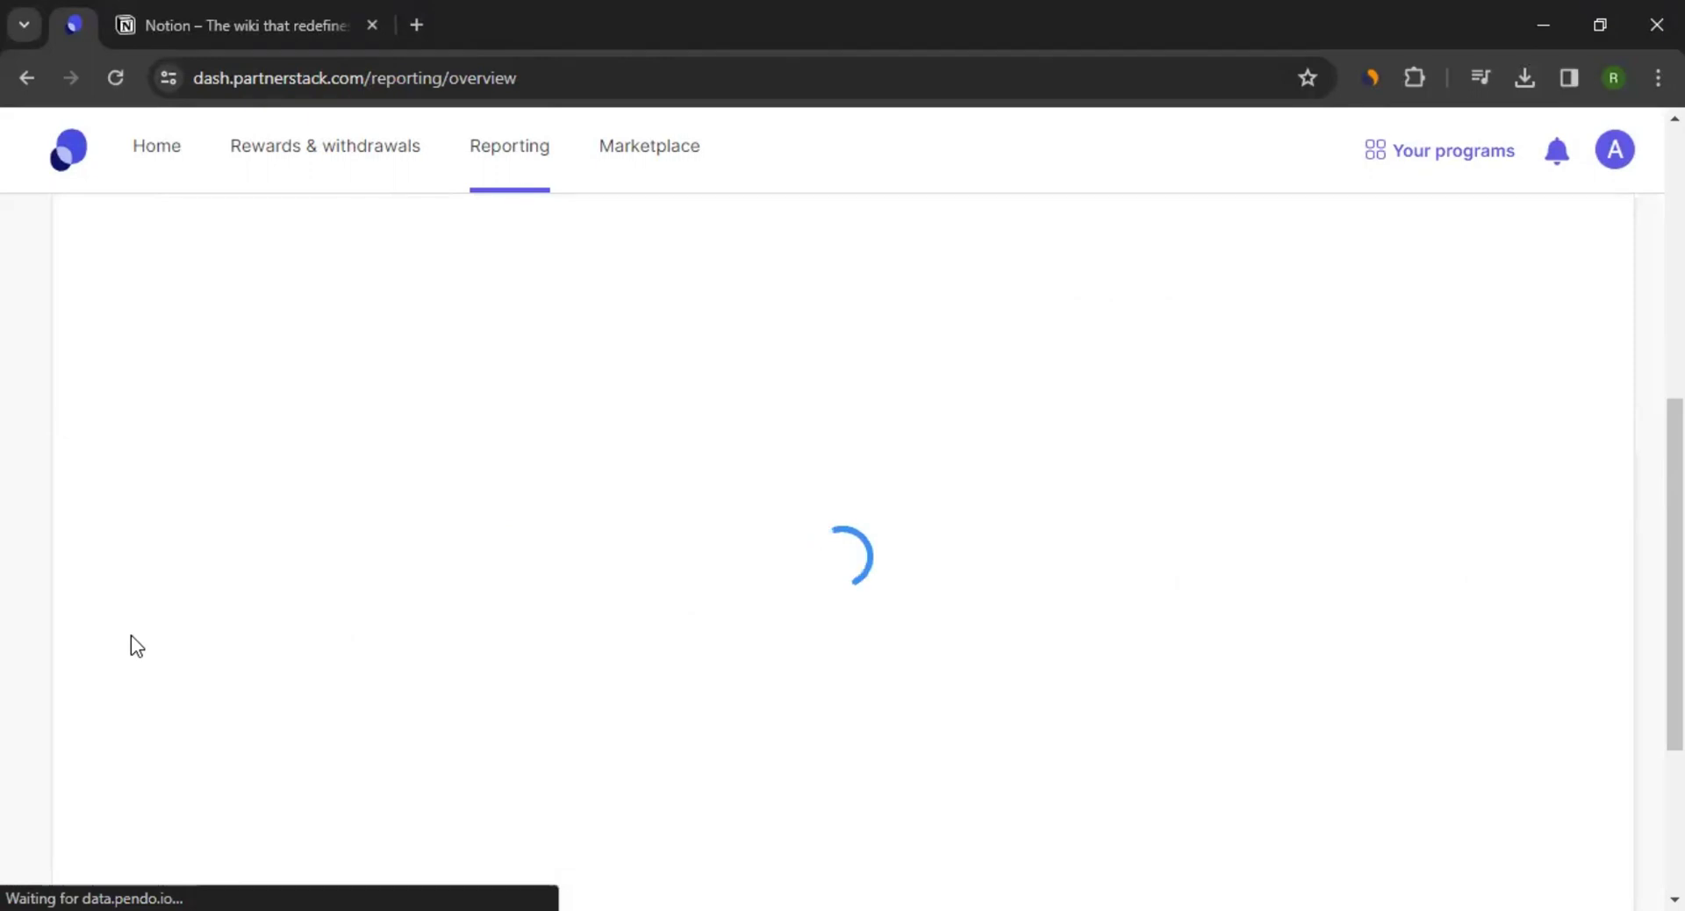
scroll(130, 640, up, 4)
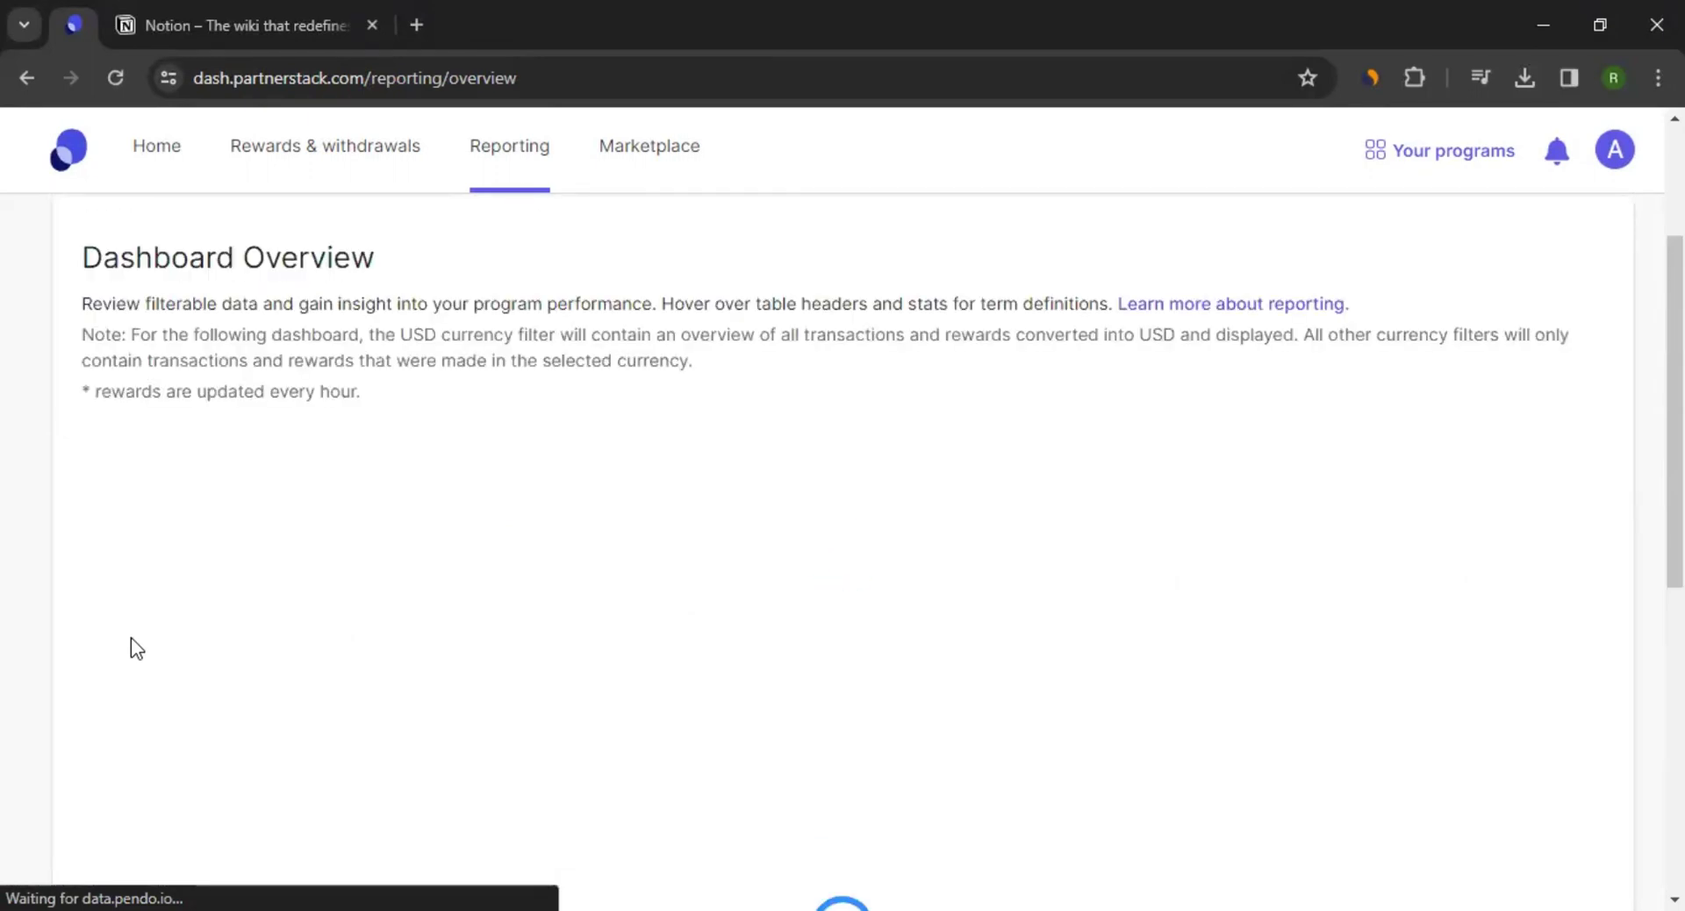
scroll(197, 649, down, 5)
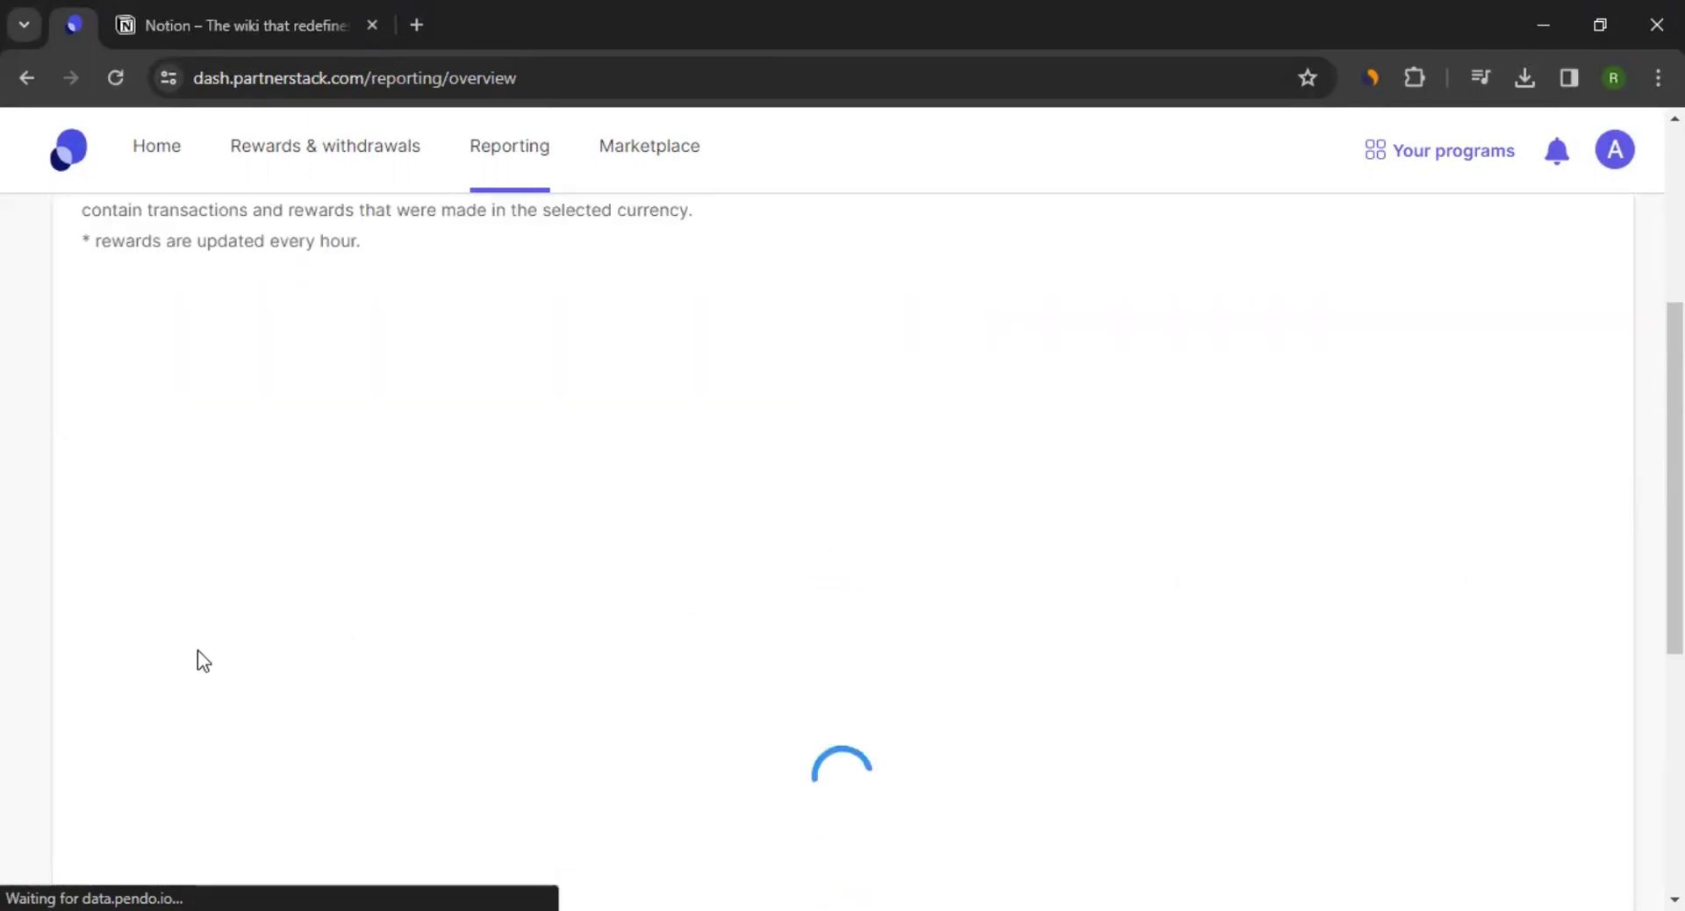
scroll(197, 649, up, 5)
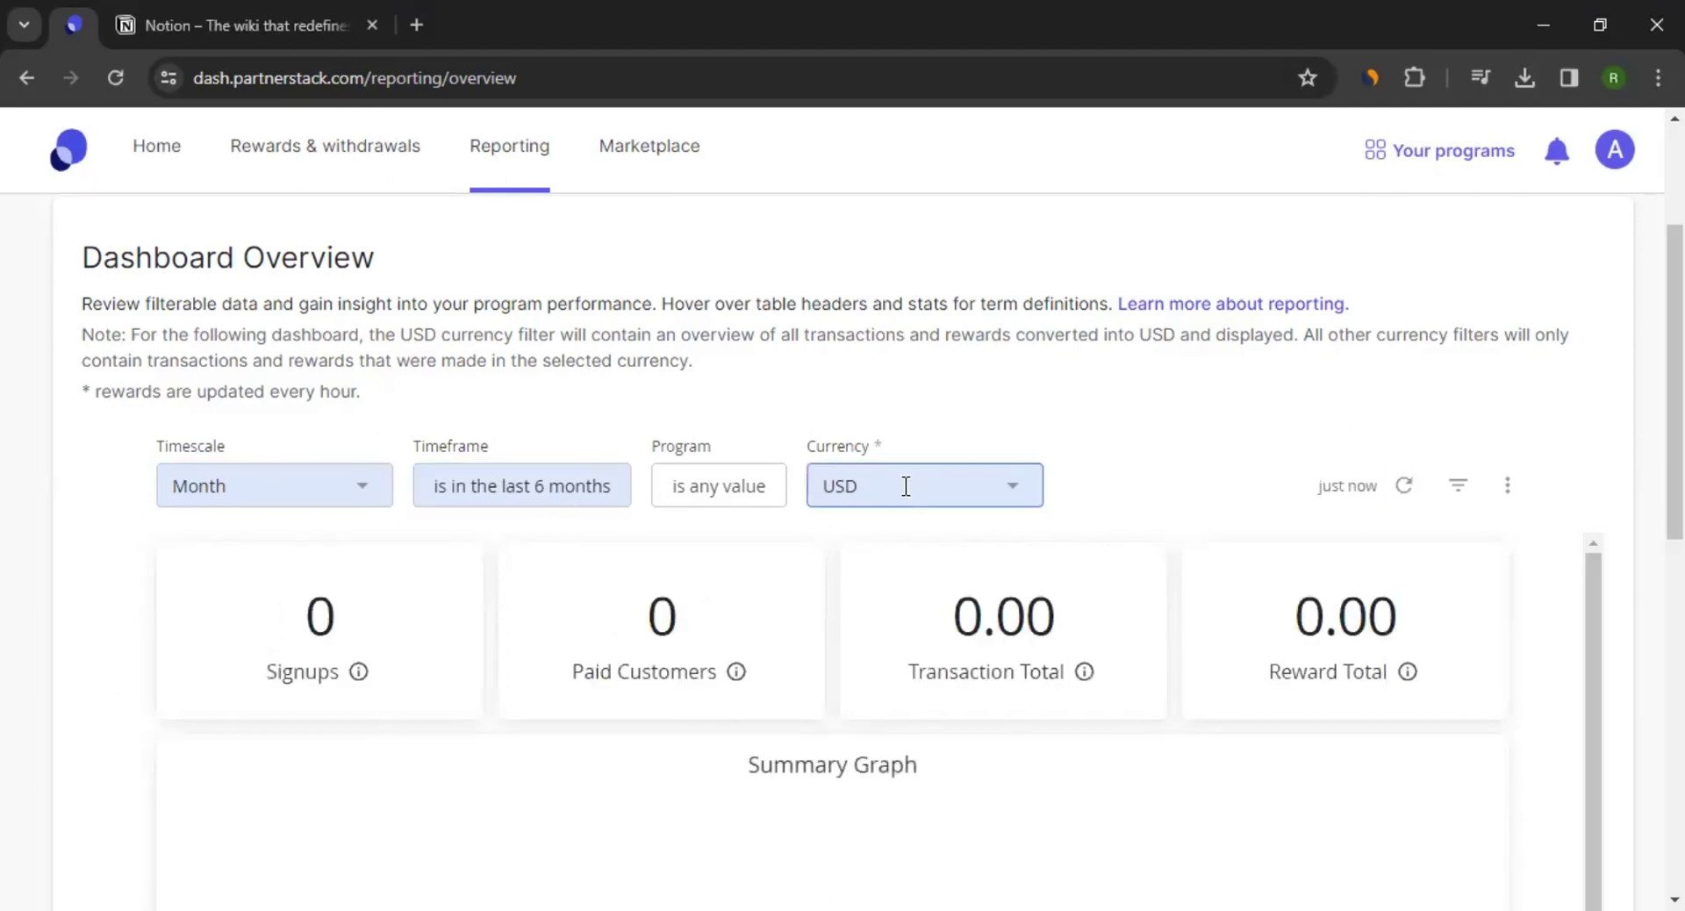
scroll(553, 572, down, 4)
scroll(158, 576, down, 6)
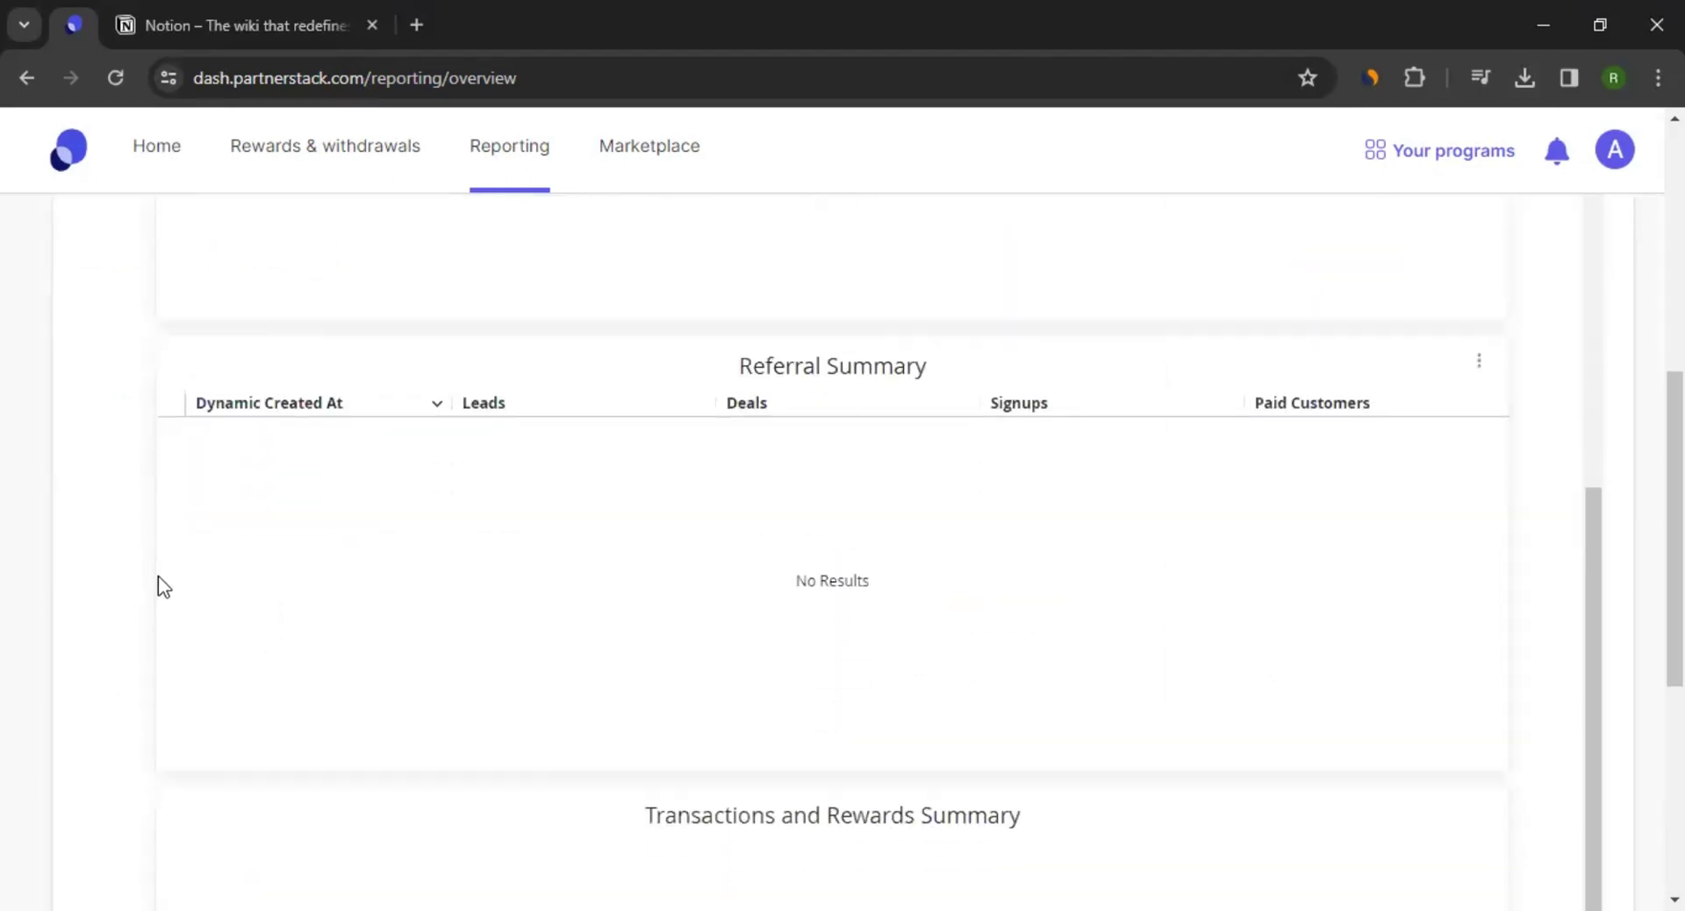
scroll(386, 491, up, 5)
scroll(925, 568, down, 8)
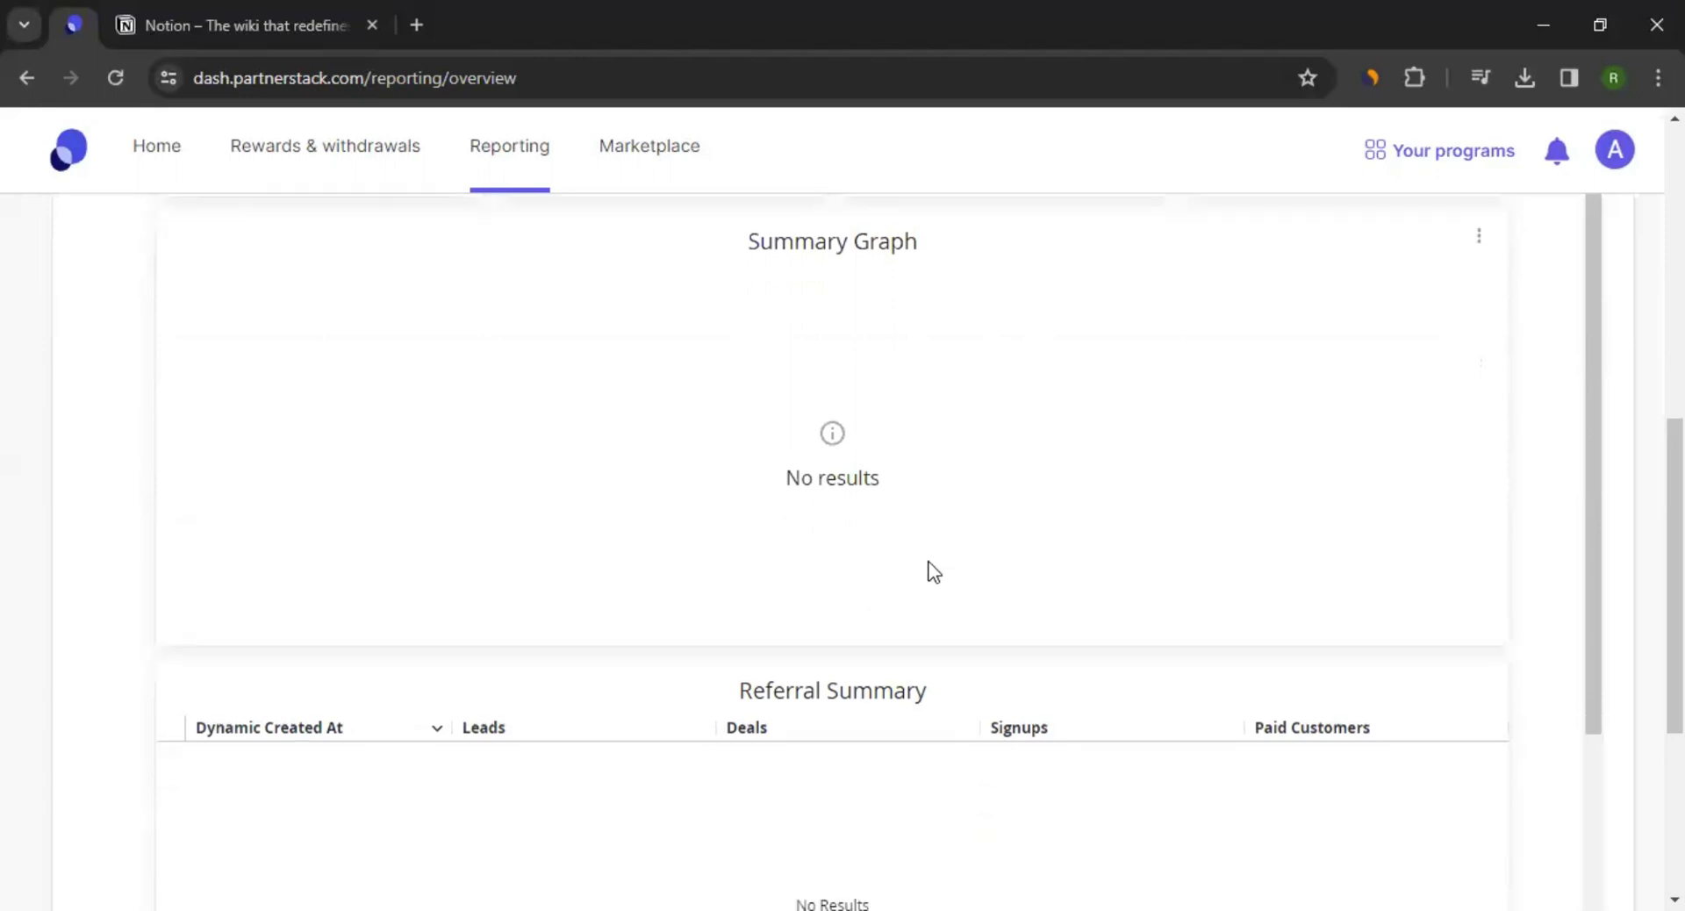
scroll(899, 497, down, 3)
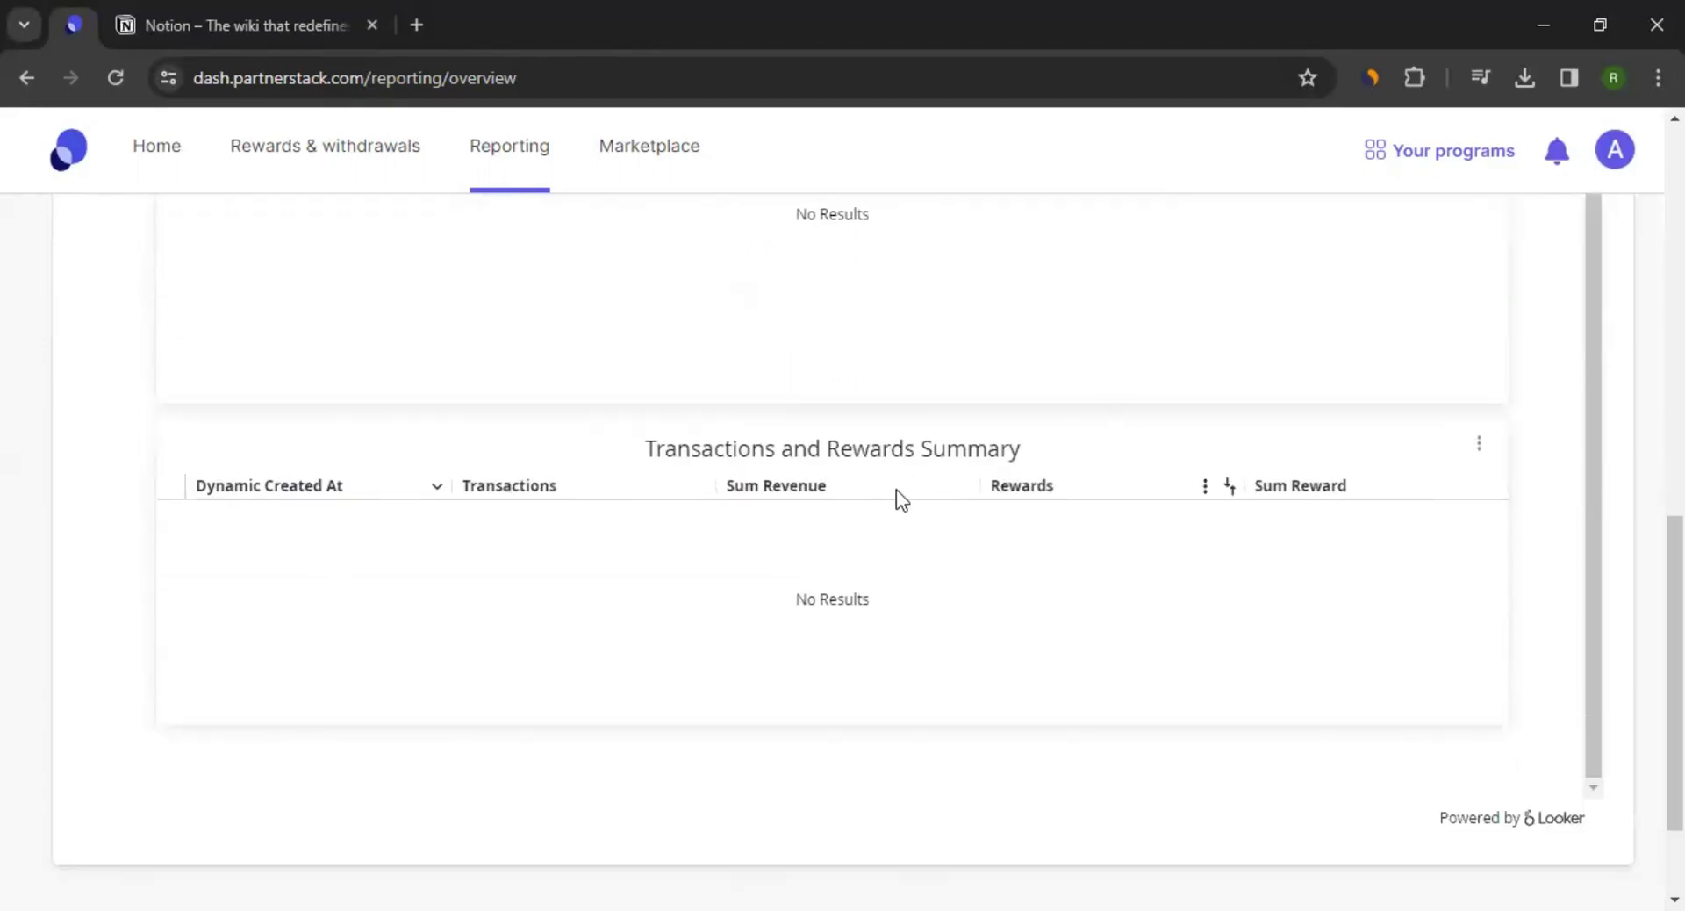
scroll(535, 531, up, 4)
scroll(523, 520, up, 10)
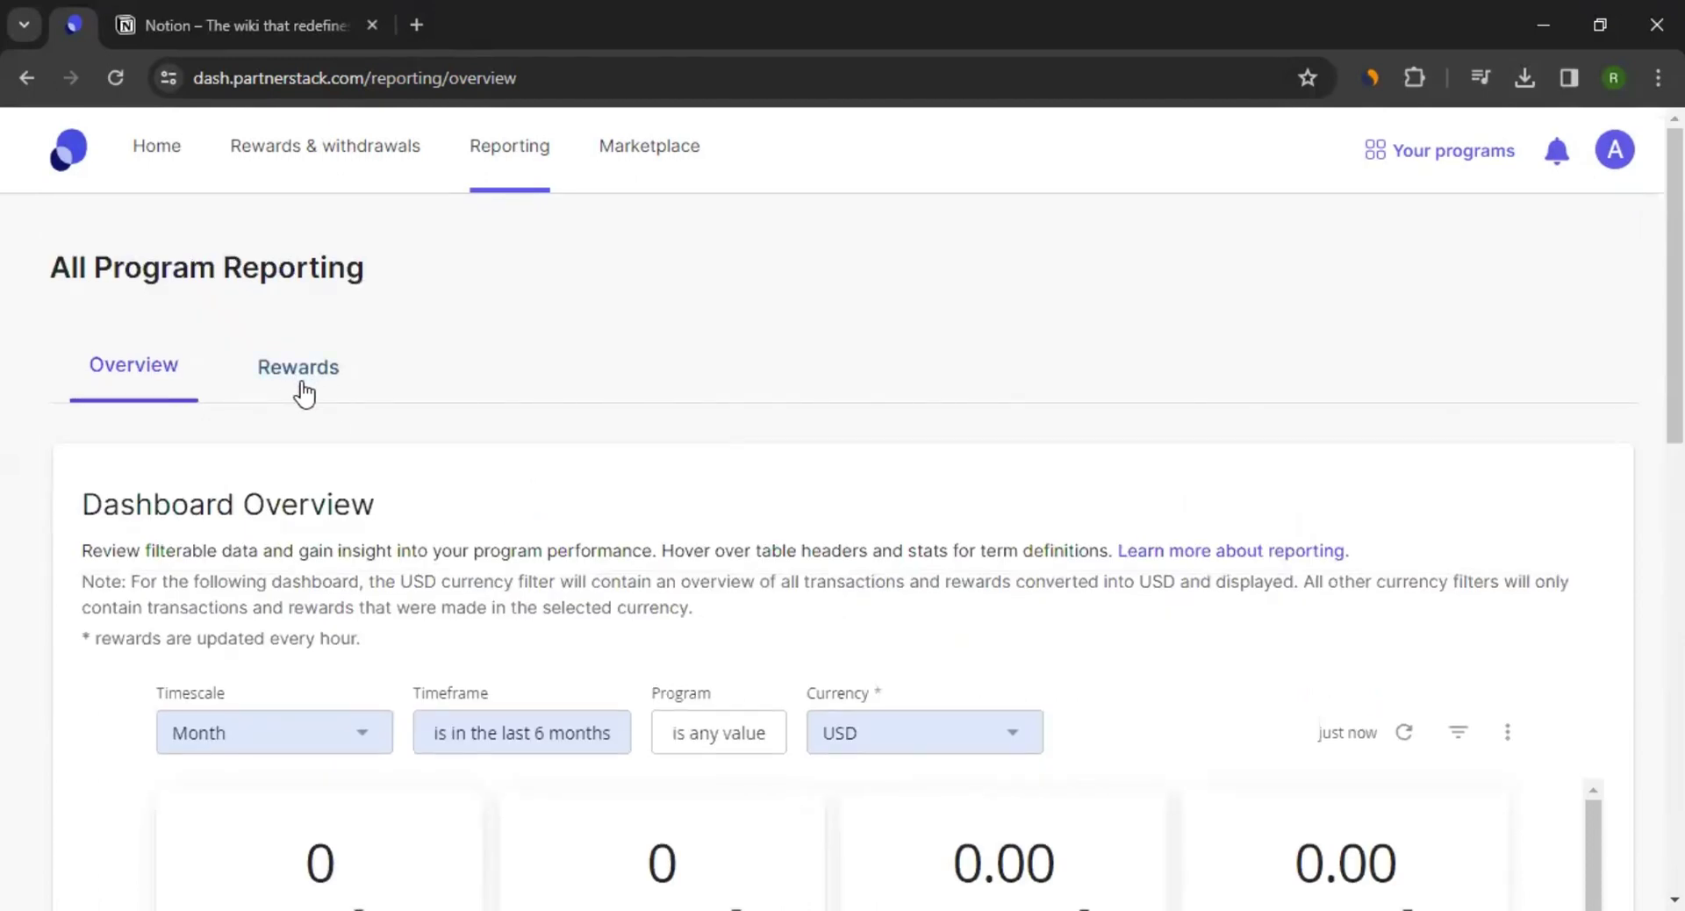
Step: View the Rewards Overview for the last 6 months in USD, which shows no results
click(299, 379)
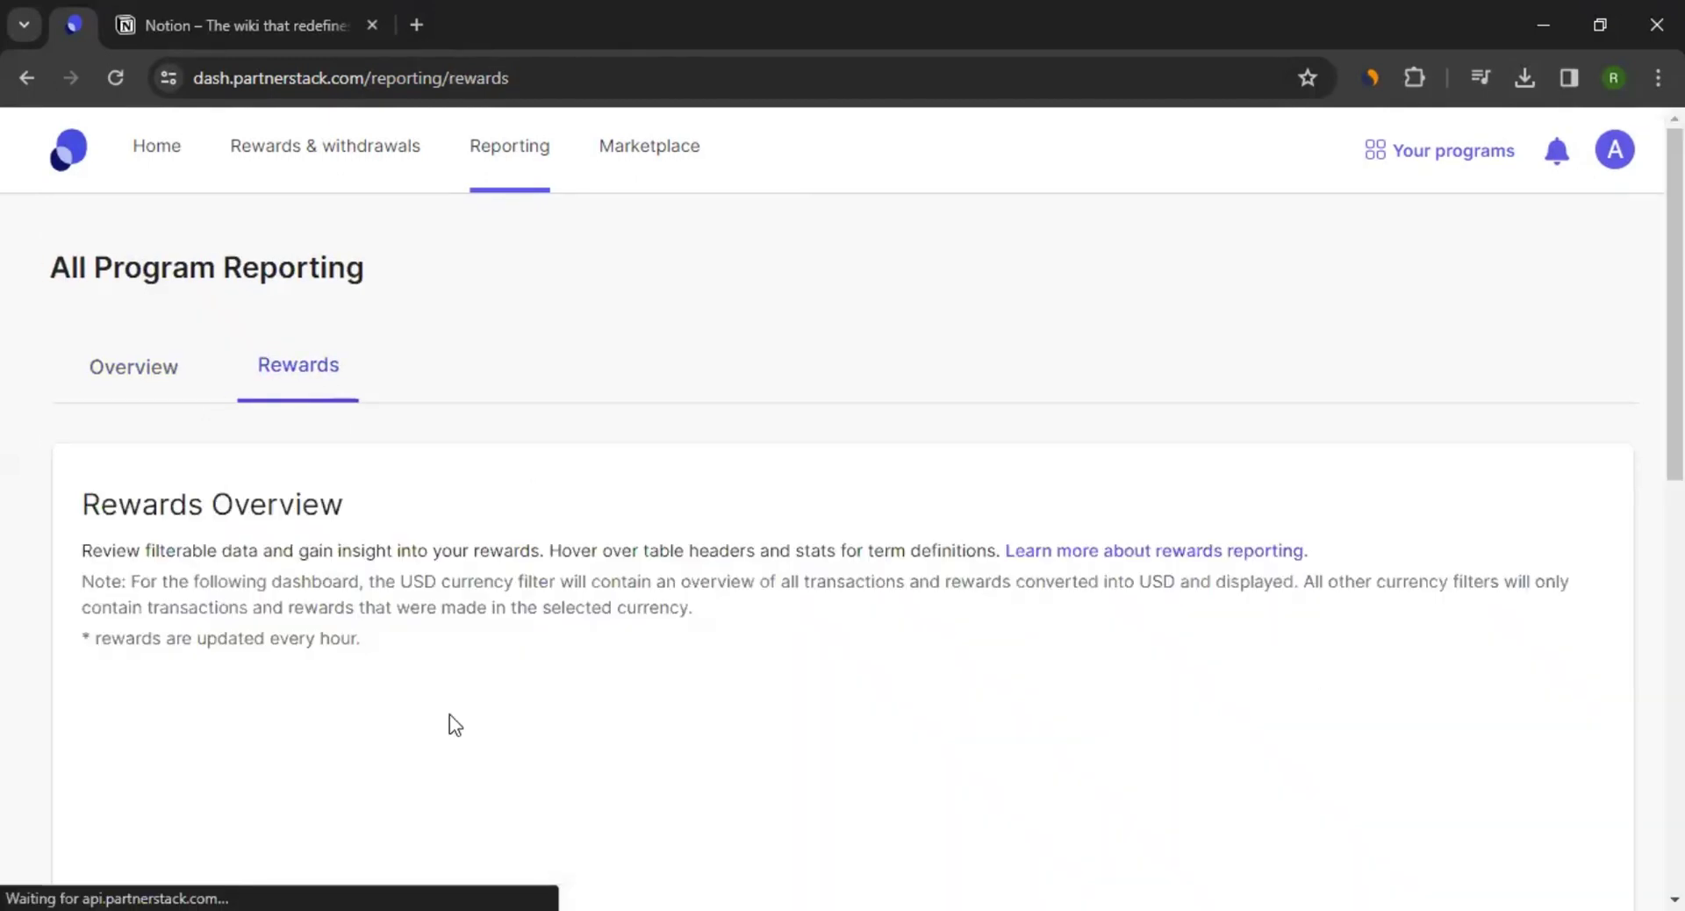
scroll(474, 715, down, 5)
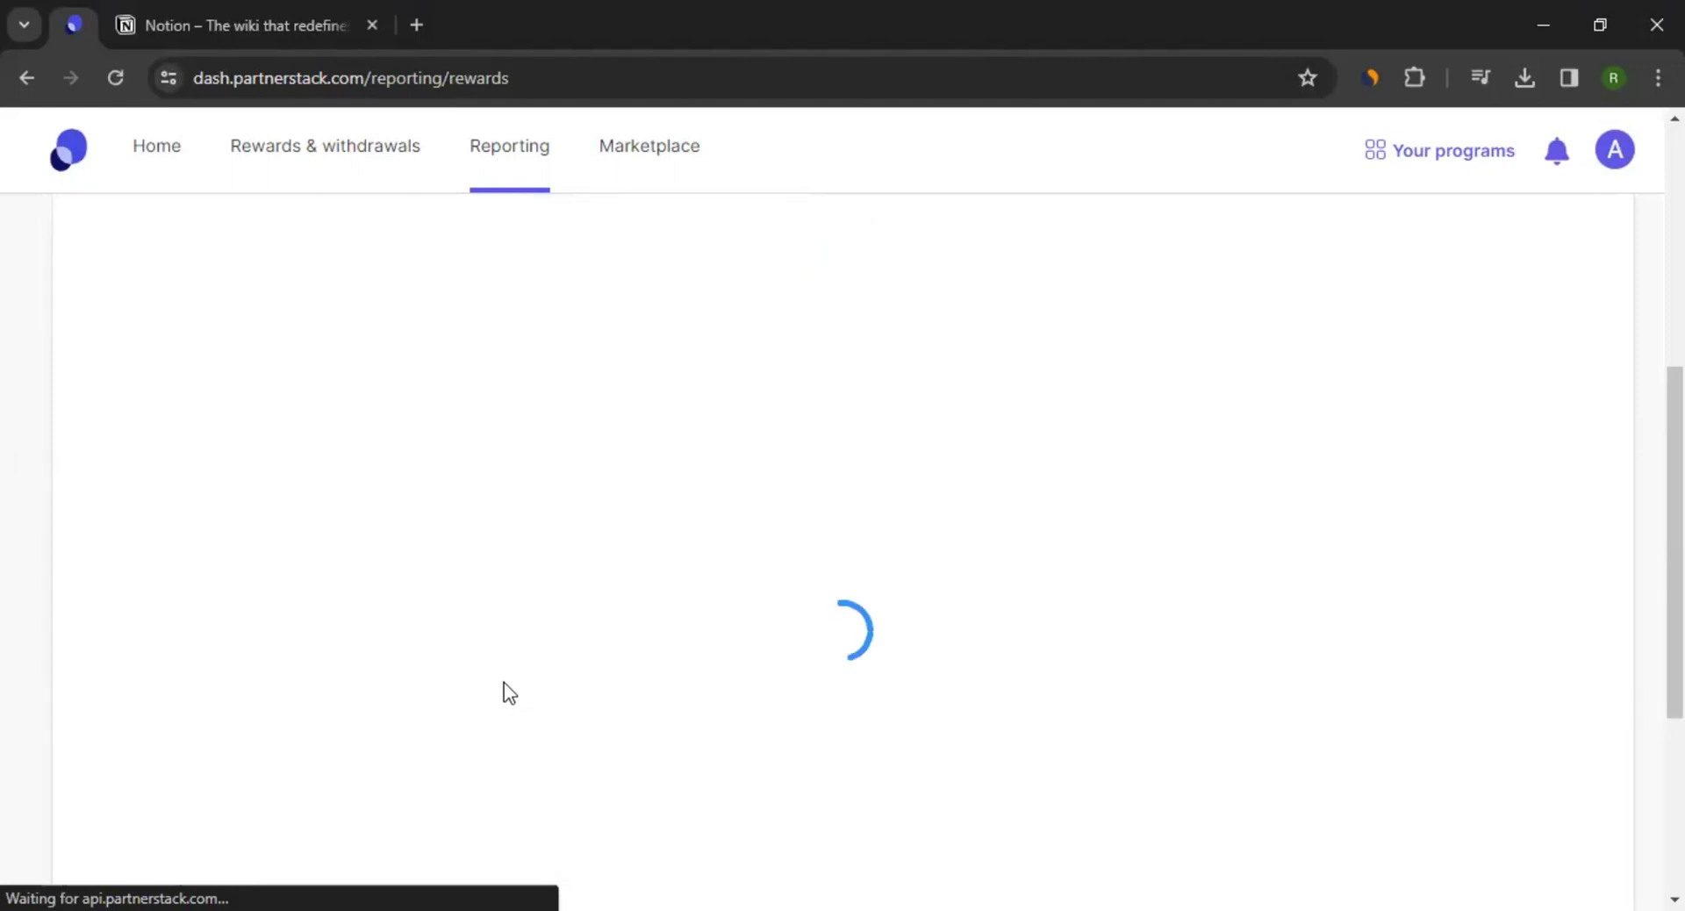
scroll(504, 684, down, 4)
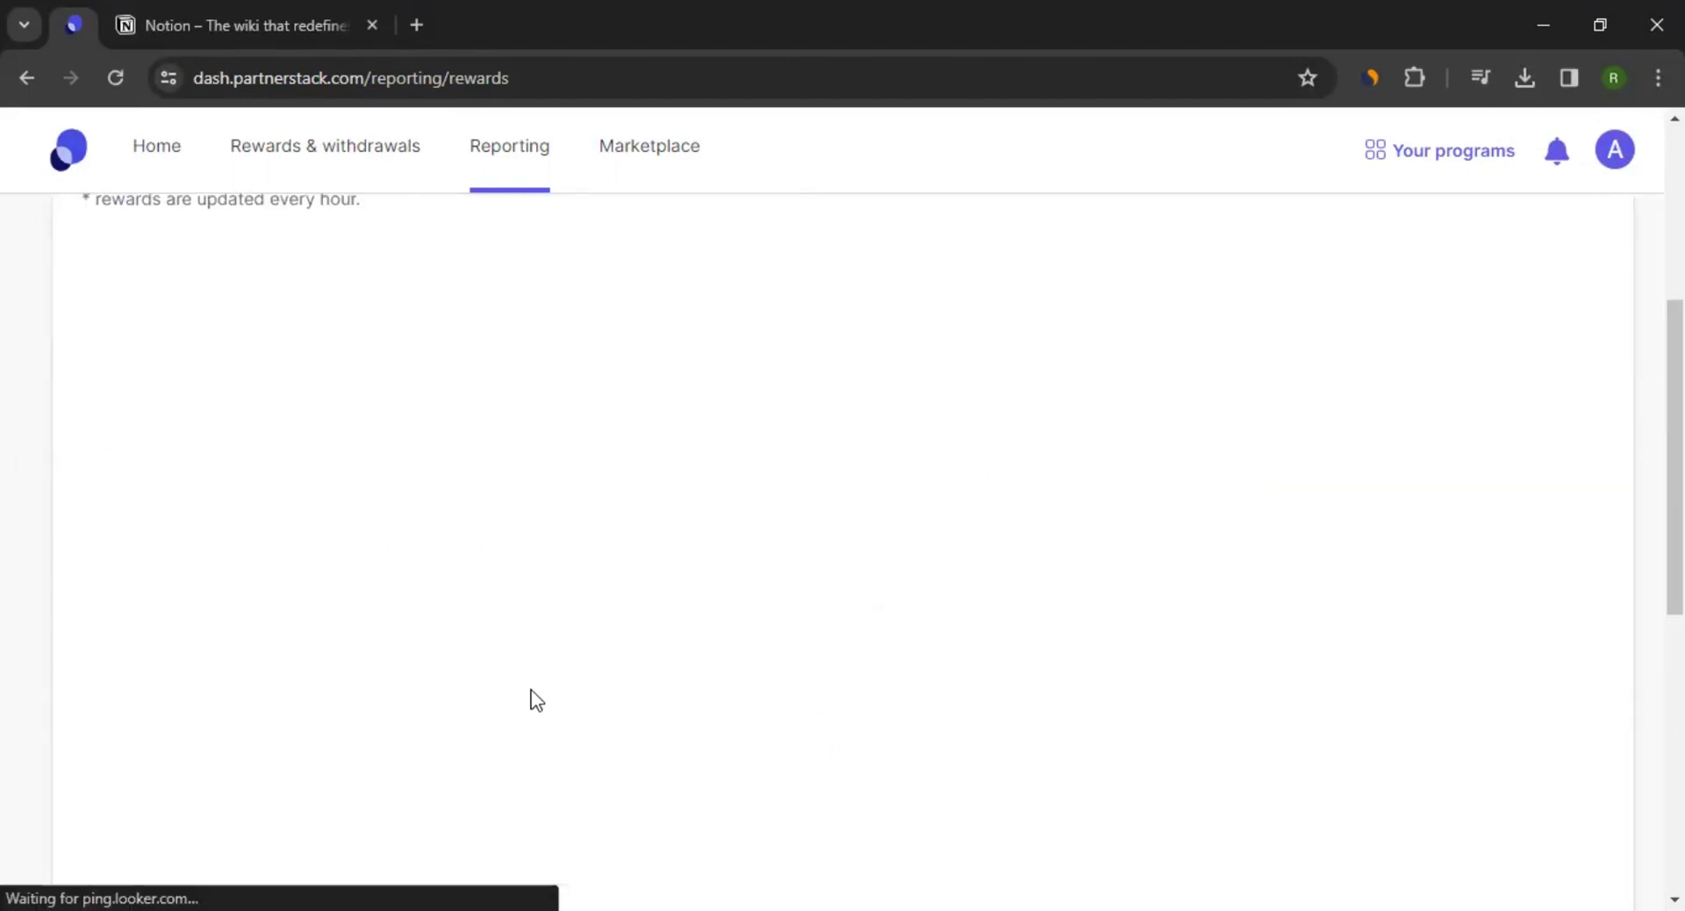
scroll(515, 696, up, 2)
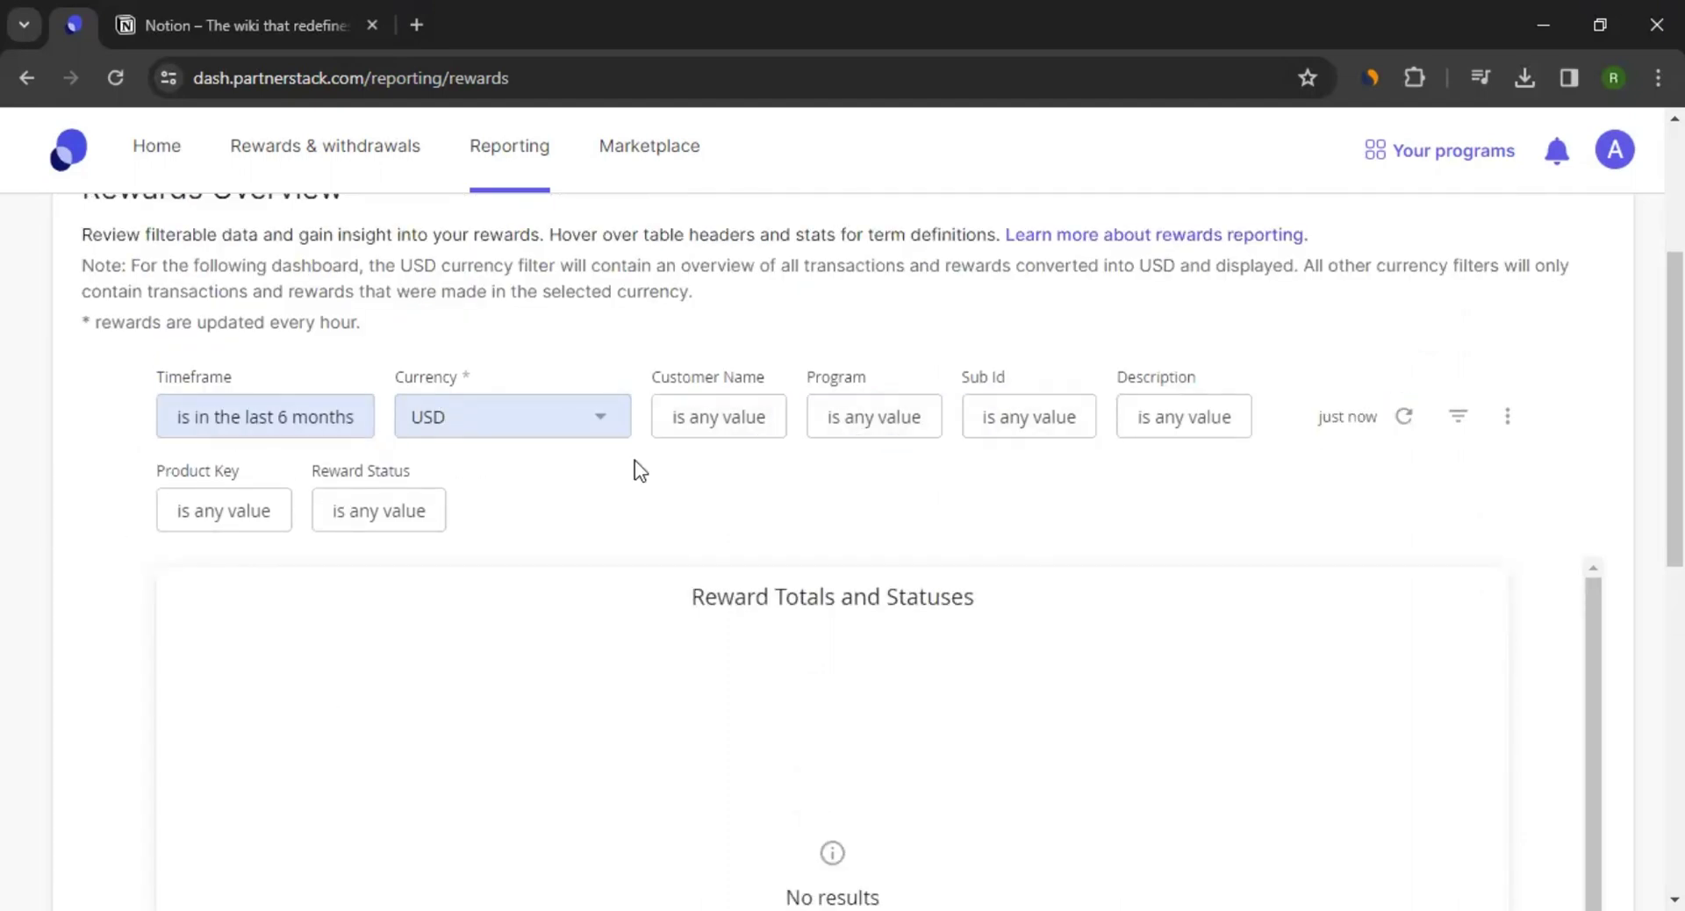
scroll(721, 488, up, 3)
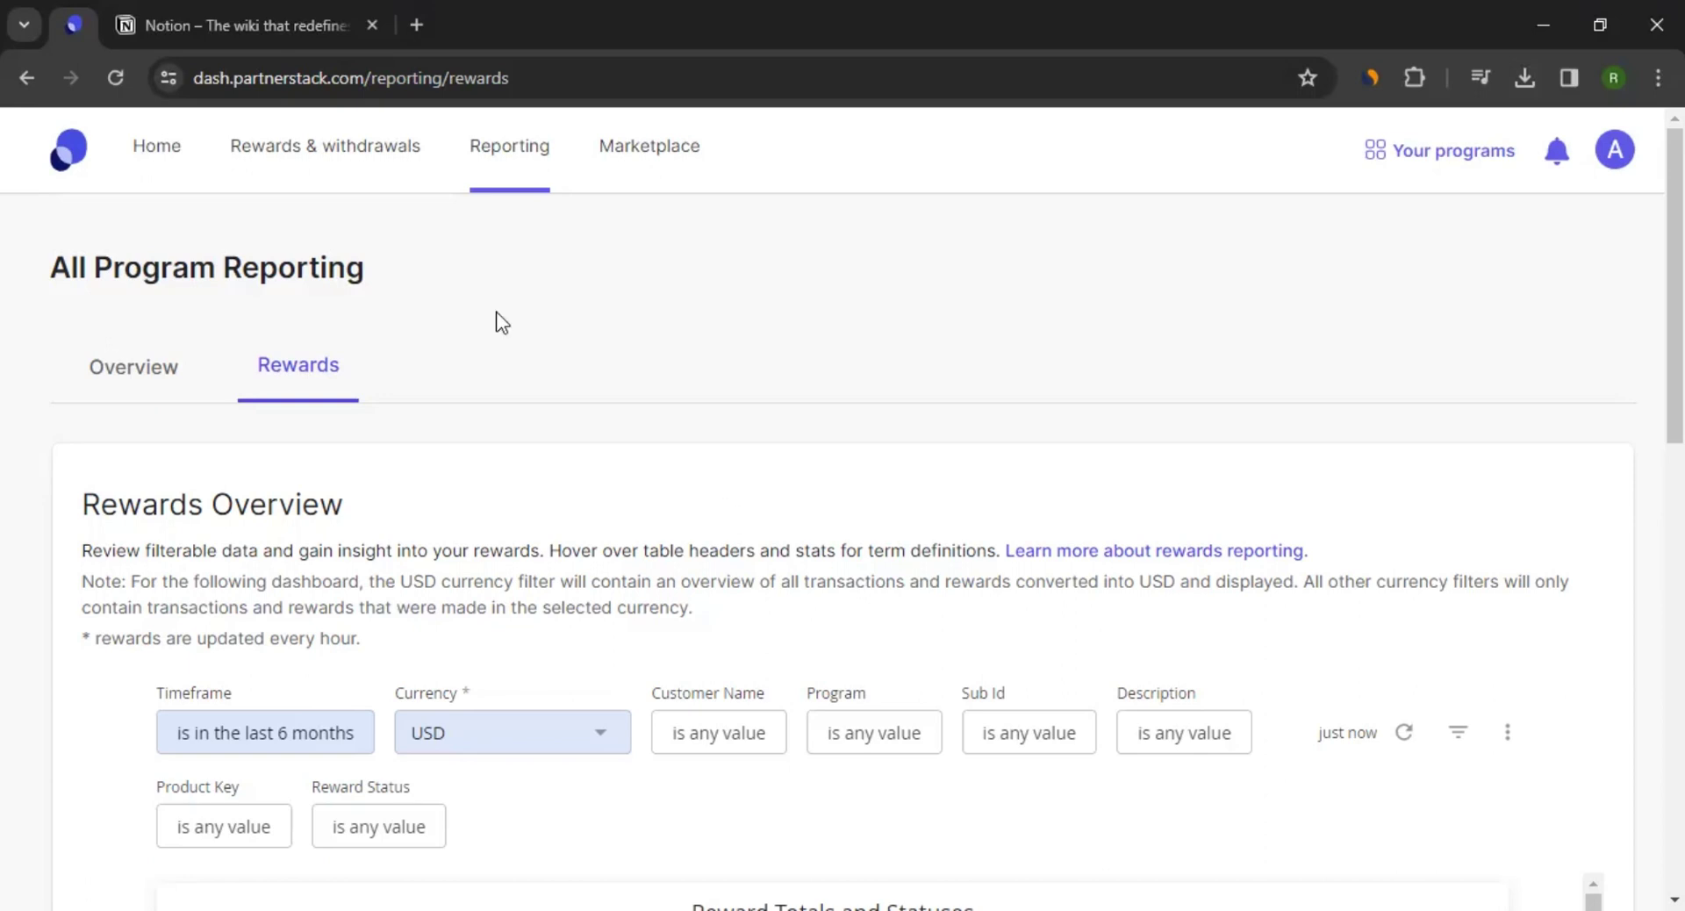
Step: Go to Rewards & withdrawals ($0.00 available) and begin setting up a payout method
click(319, 151)
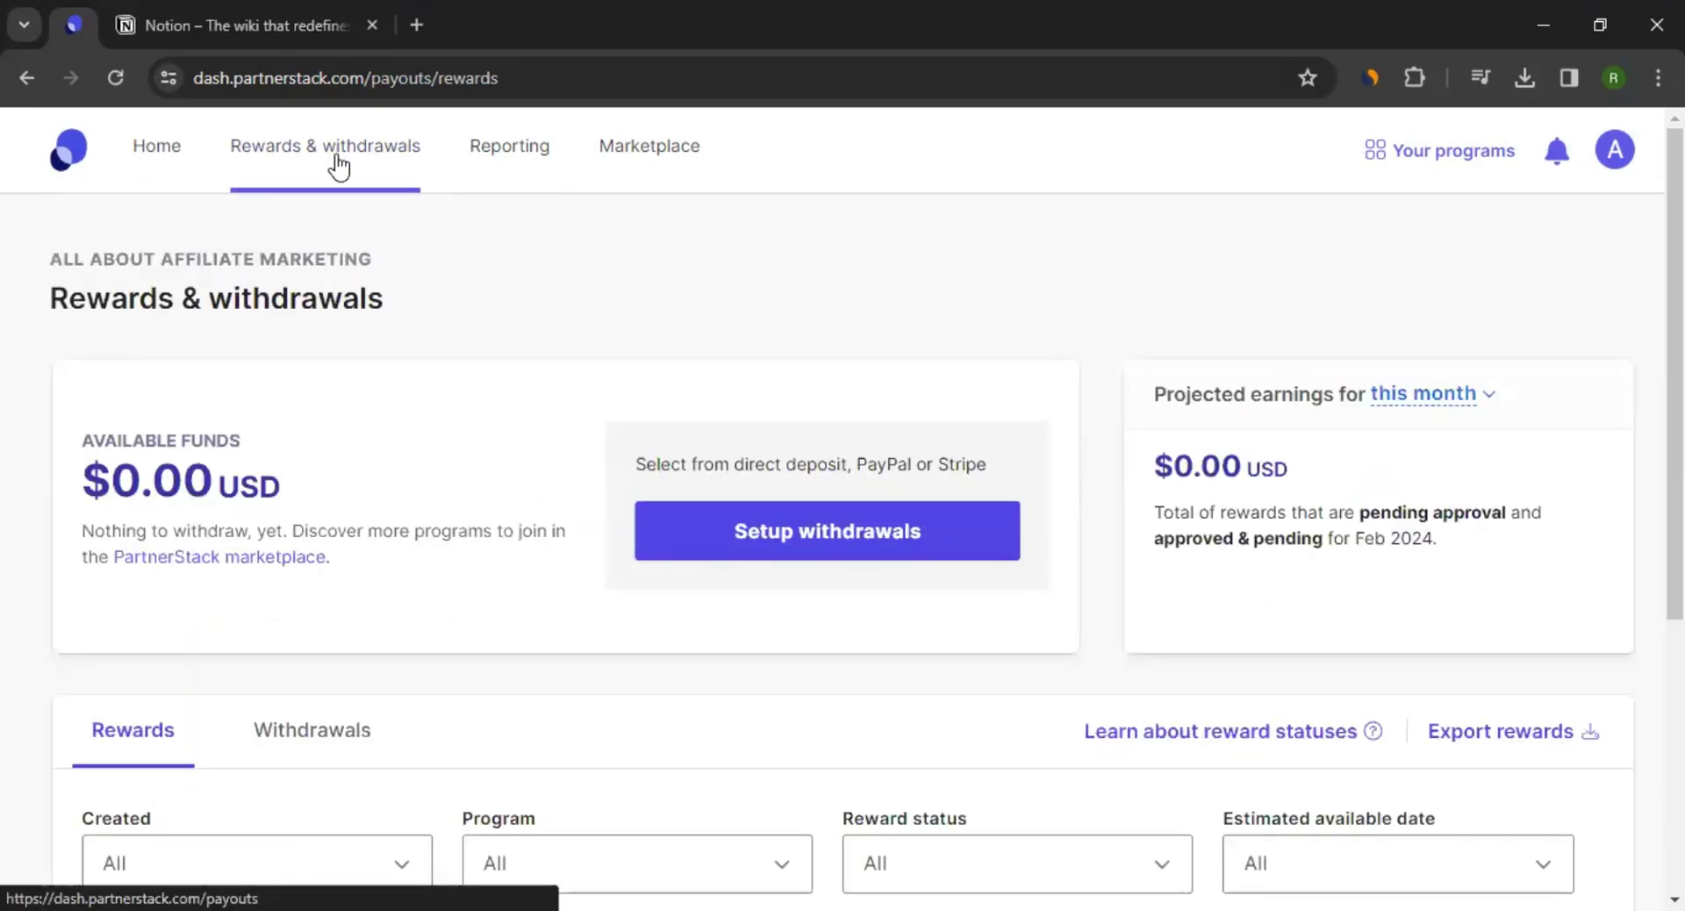
scroll(102, 608, down, 1)
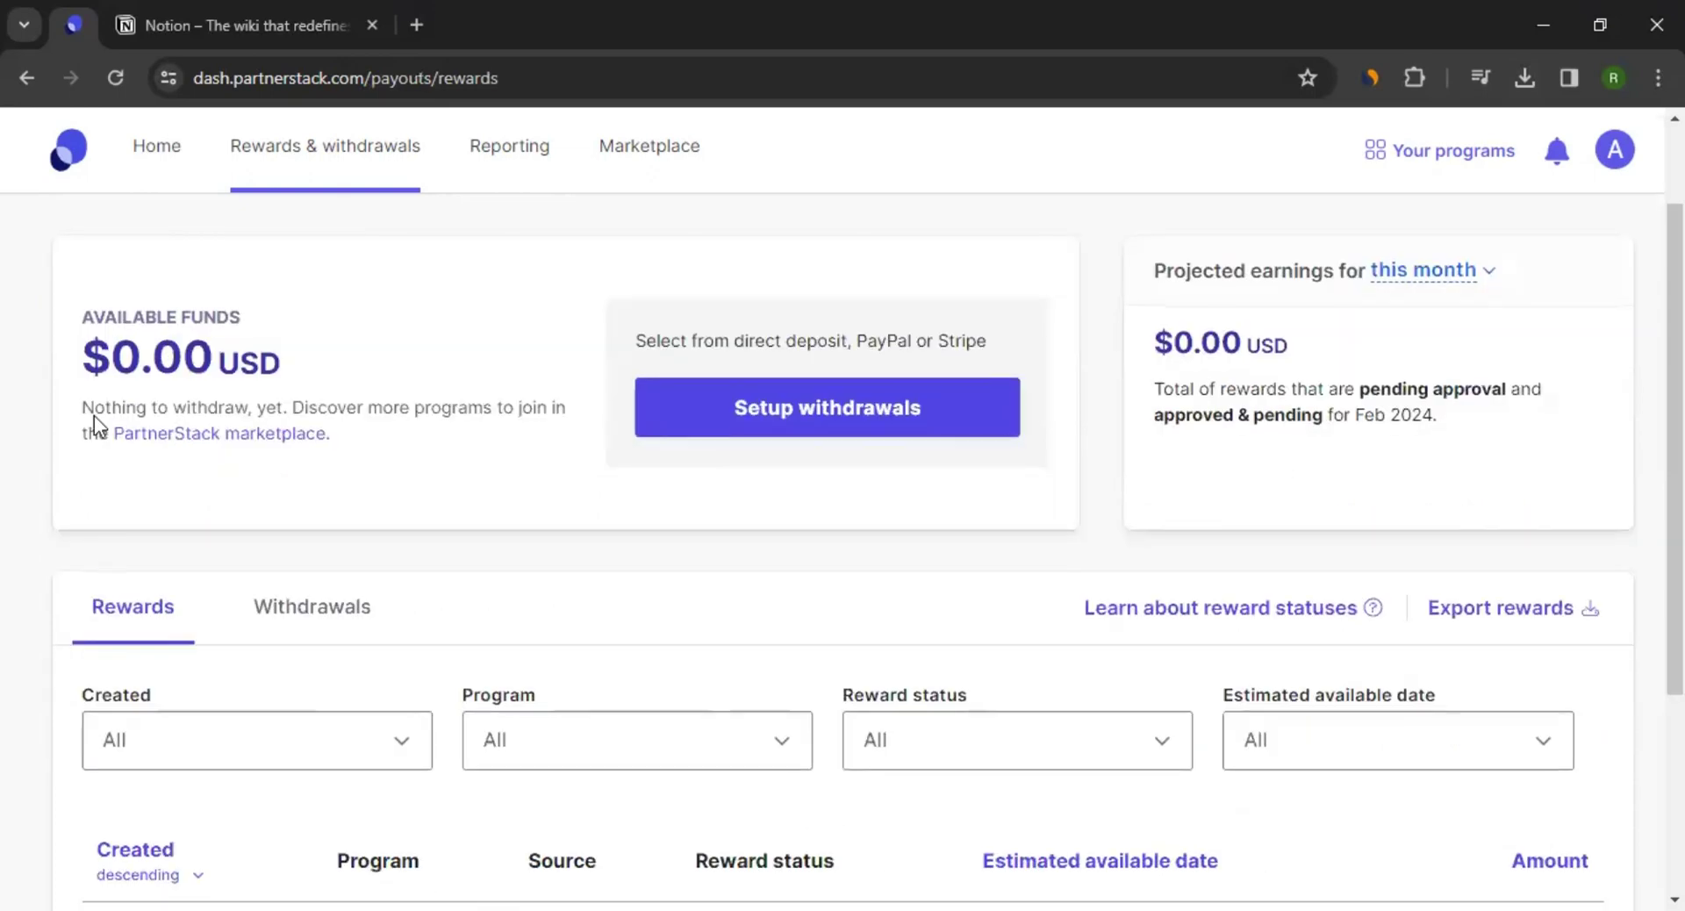
drag(126, 400, 296, 400)
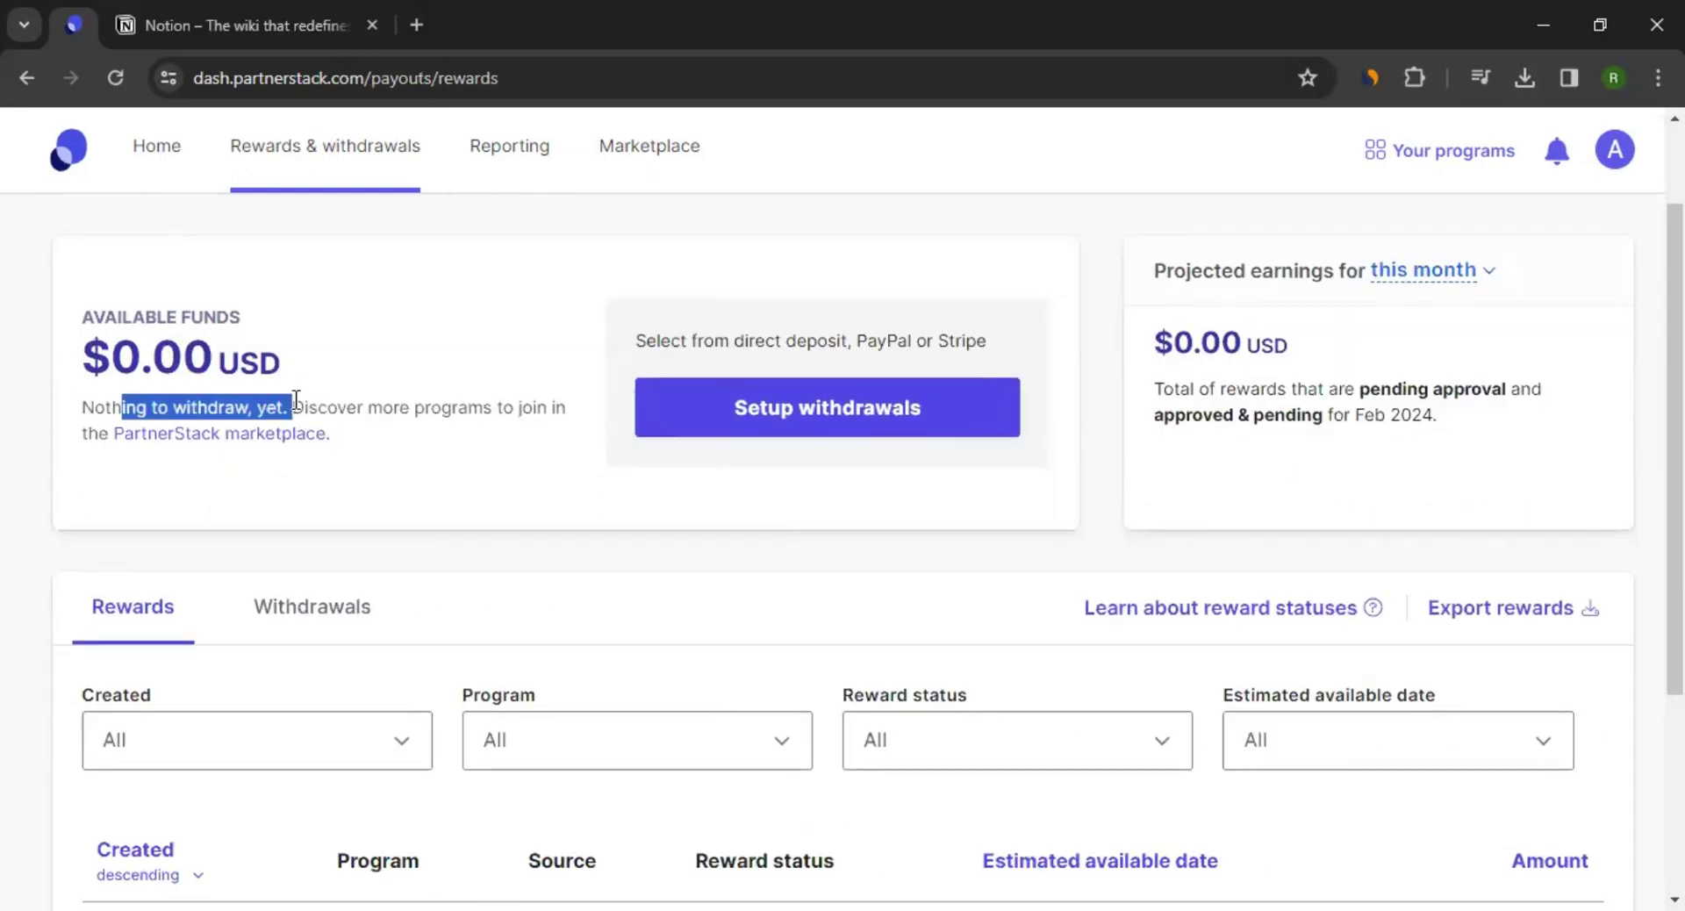
click(406, 414)
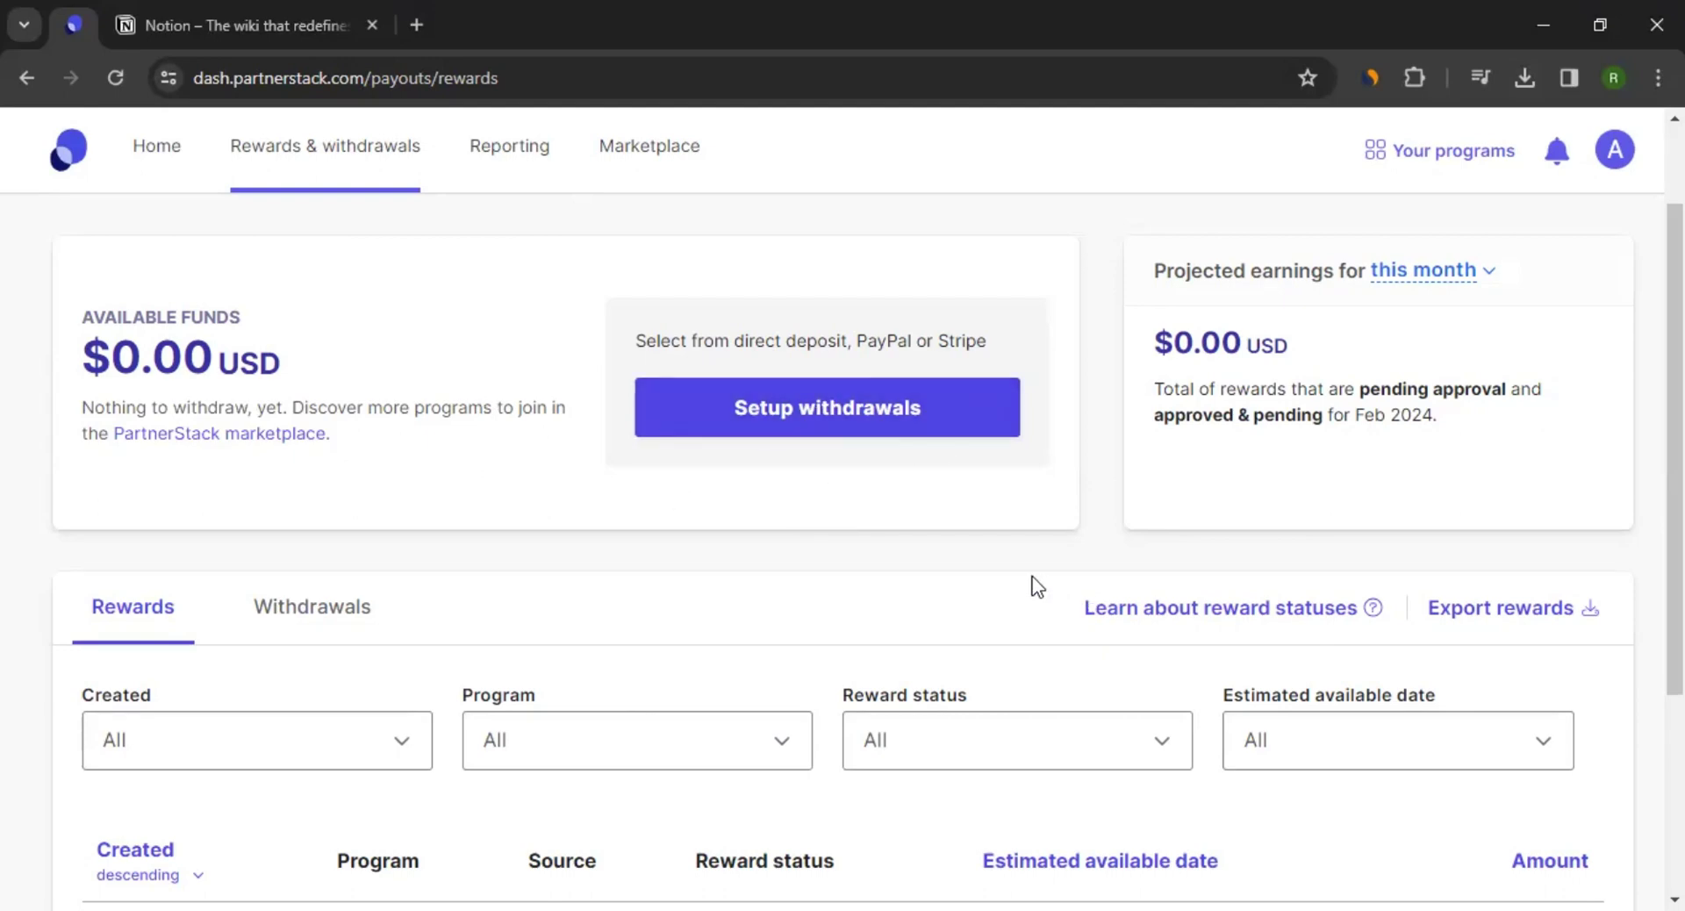
click(815, 400)
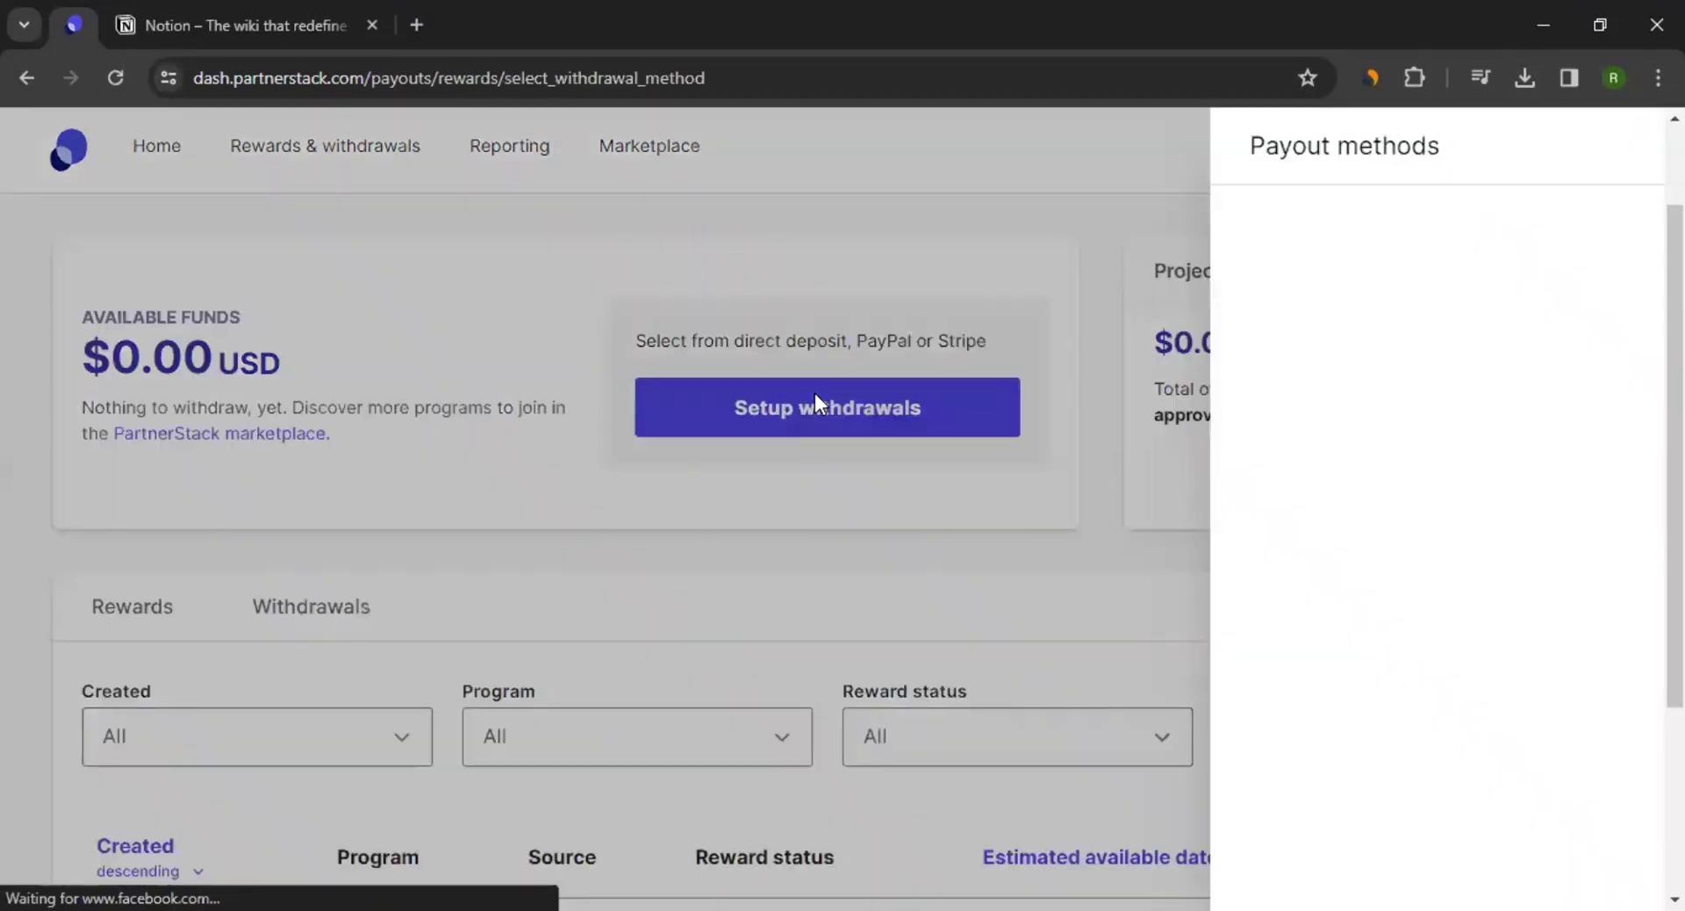
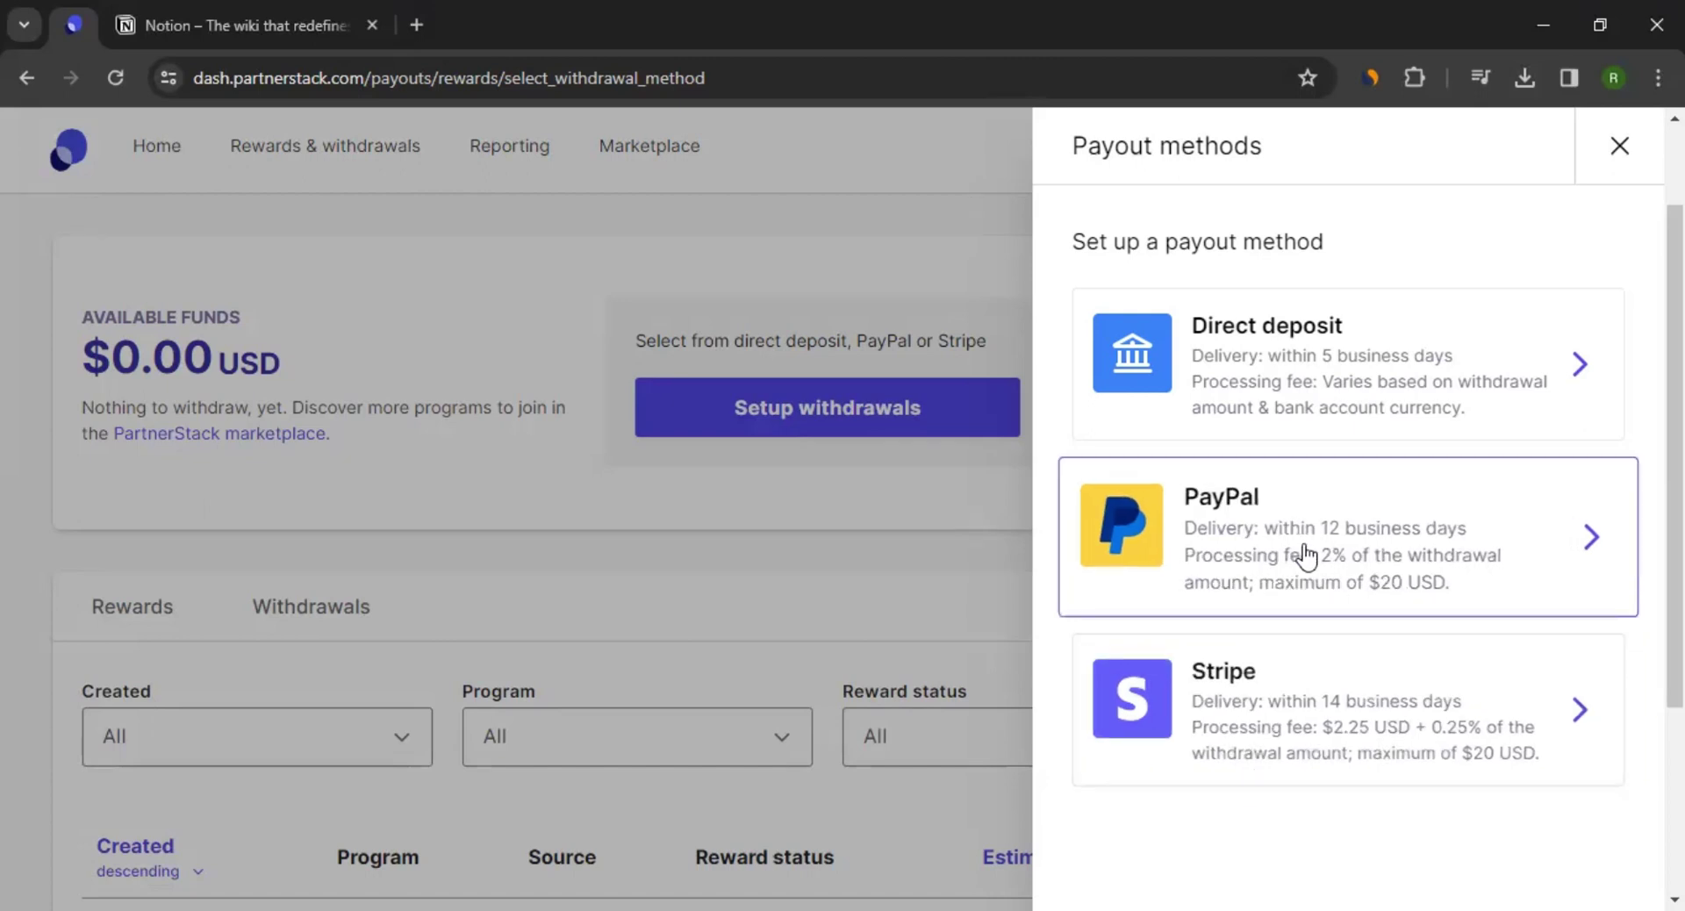
Step: Open the Direct deposit bank account form and scroll through its fields
click(1327, 383)
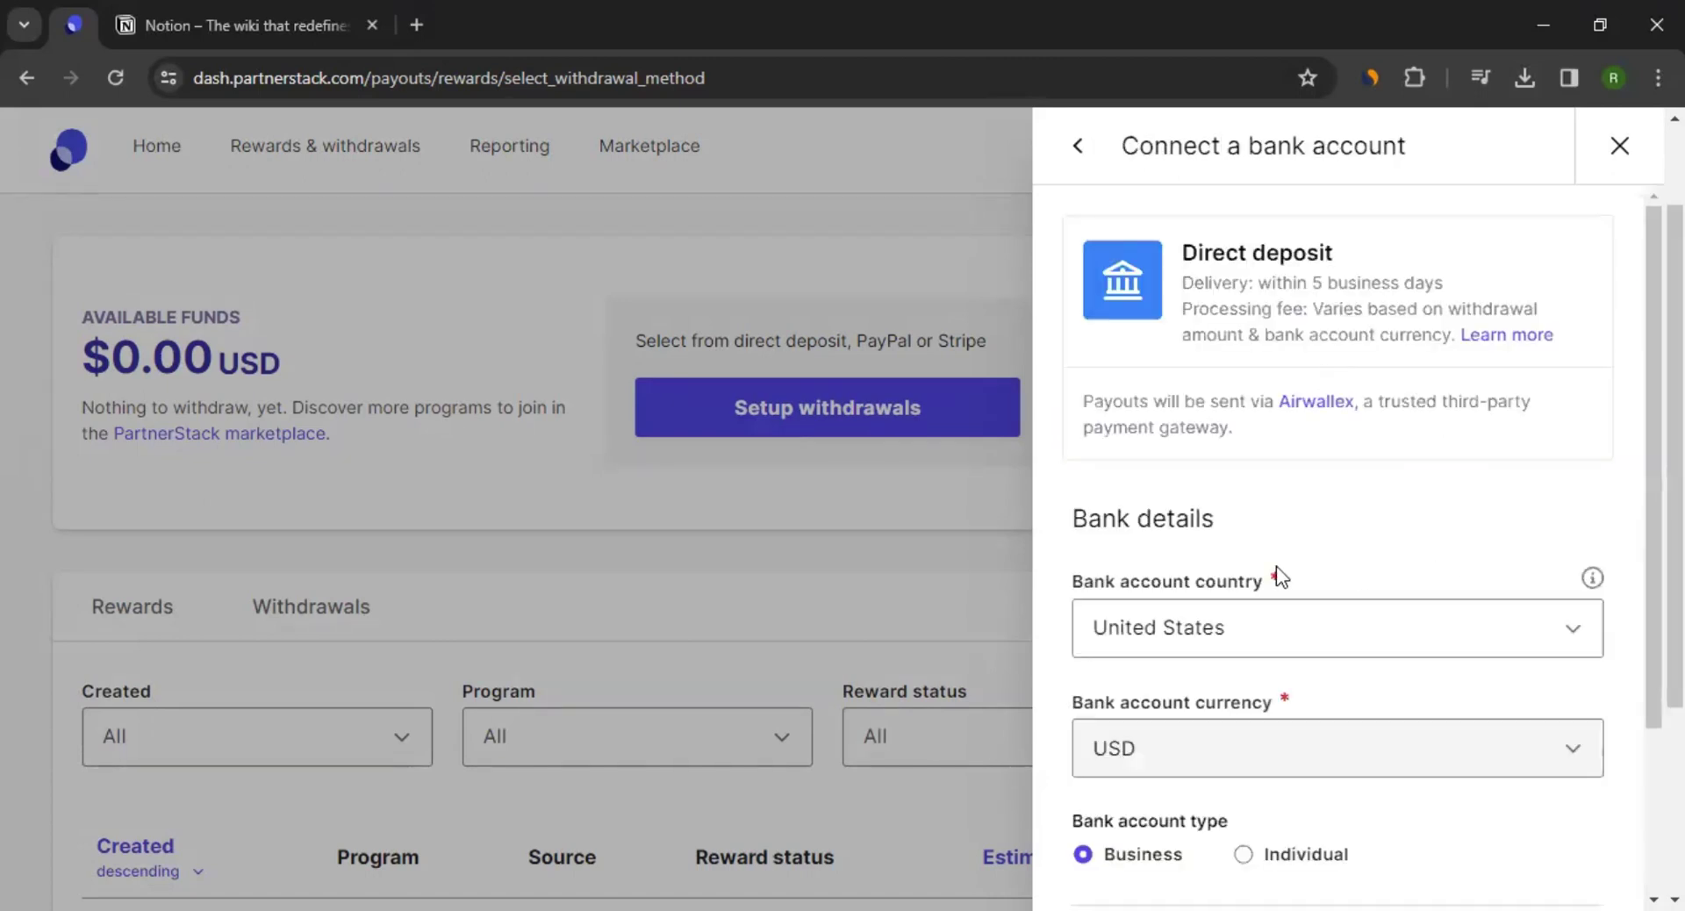
scroll(1249, 570, down, 3)
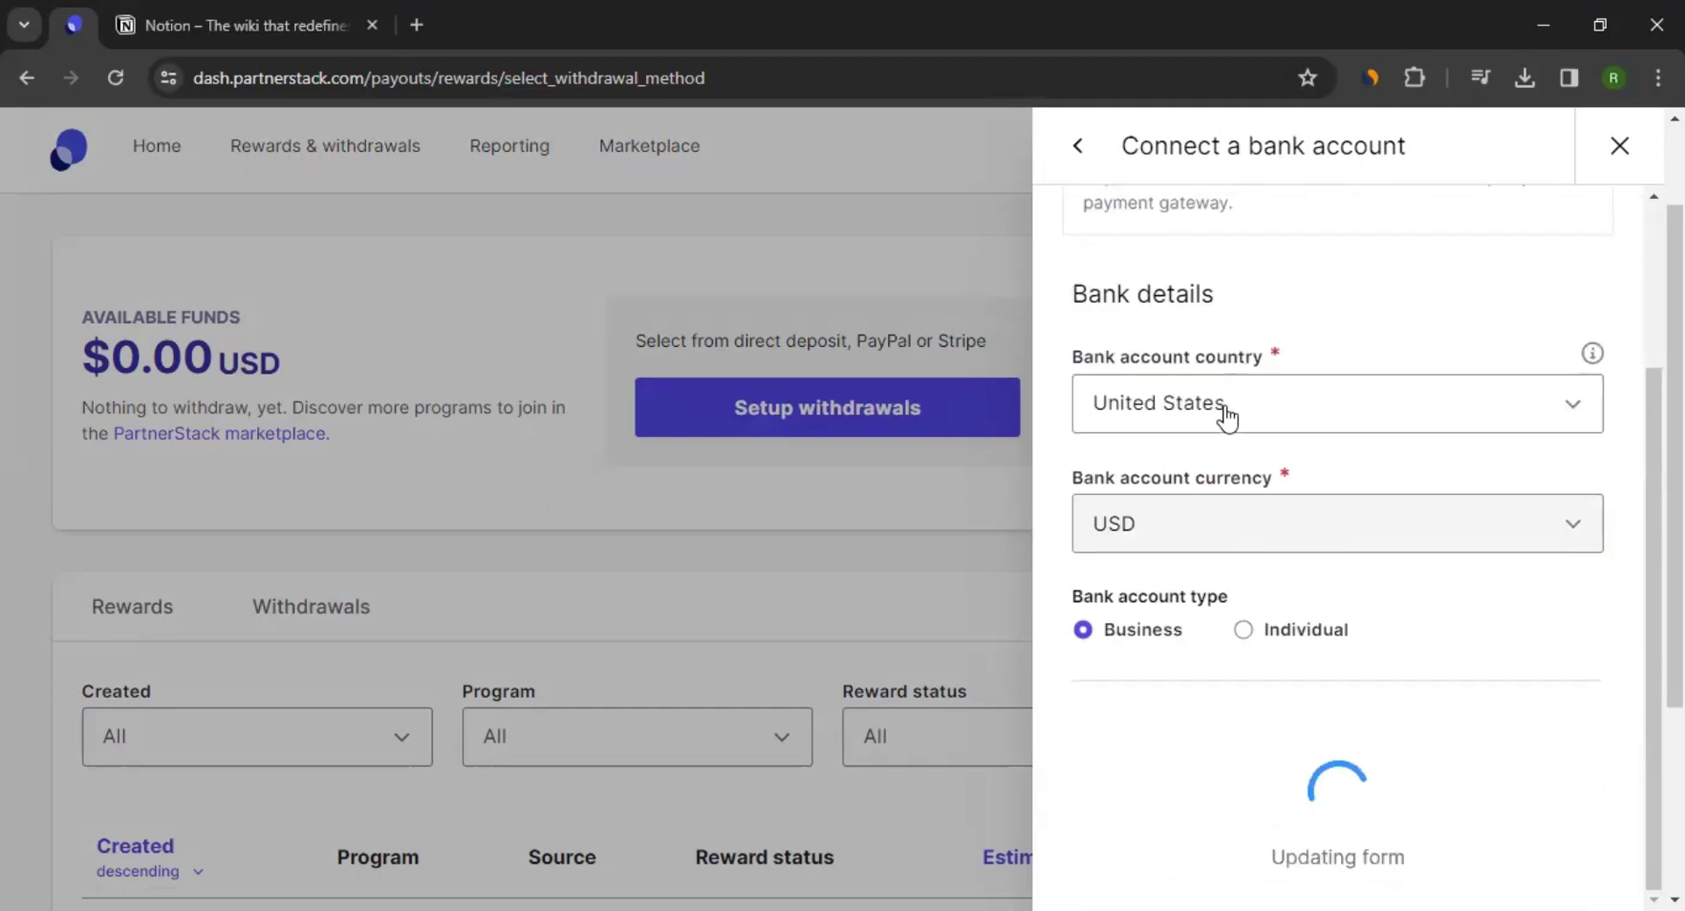
scroll(1234, 576, down, 10)
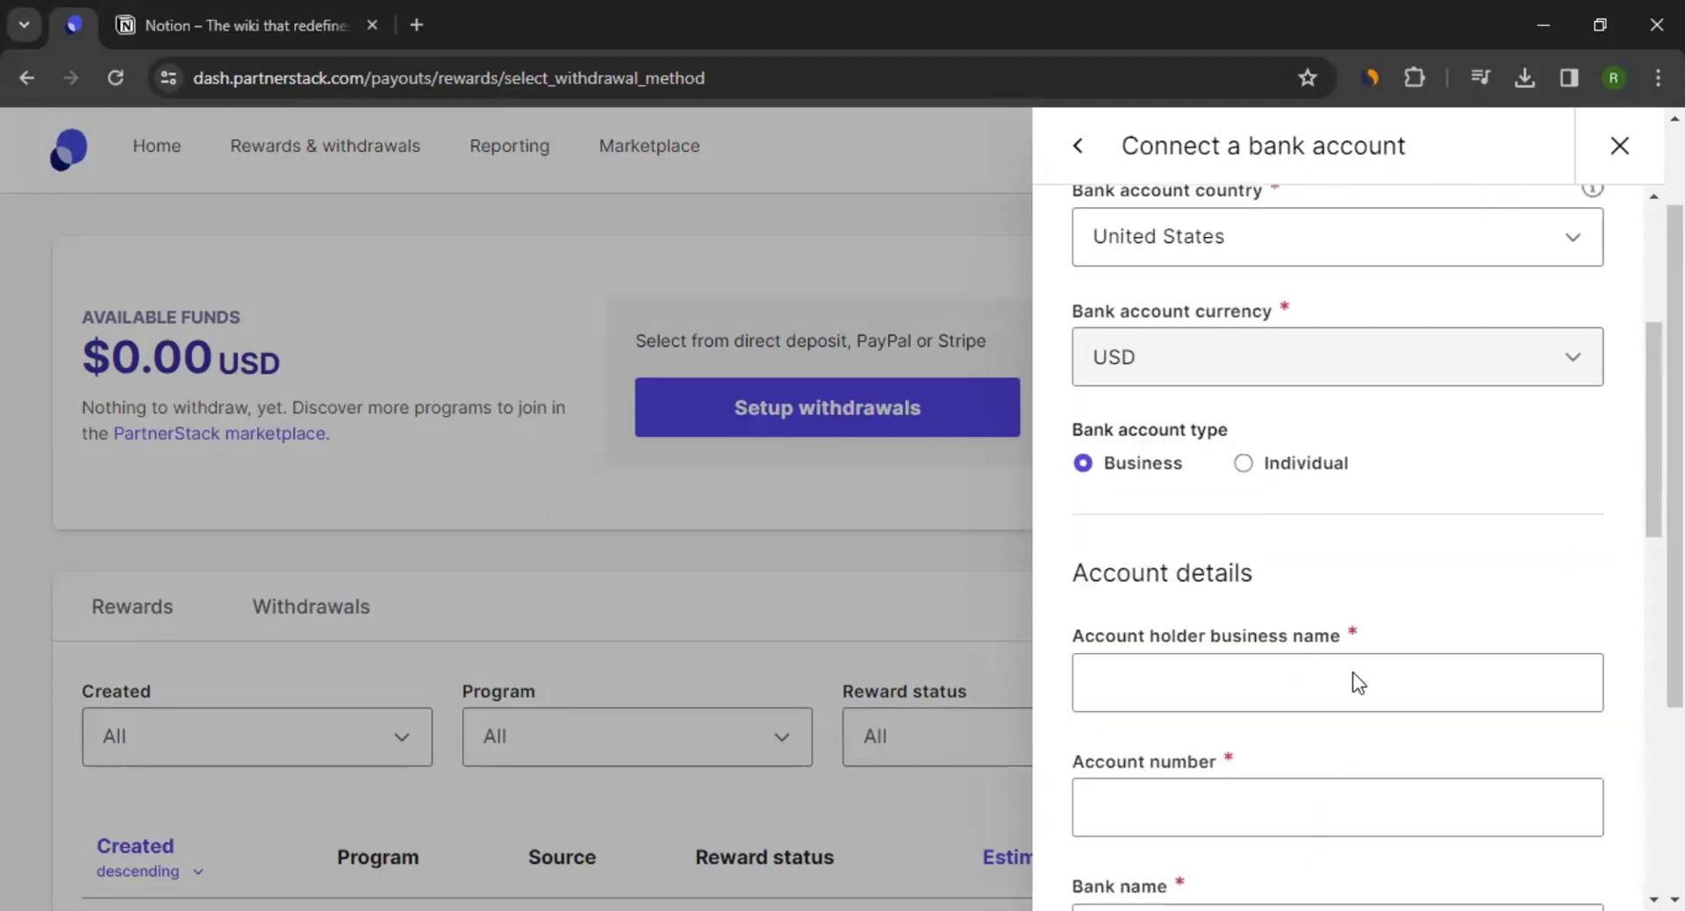
scroll(1409, 739, up, 10)
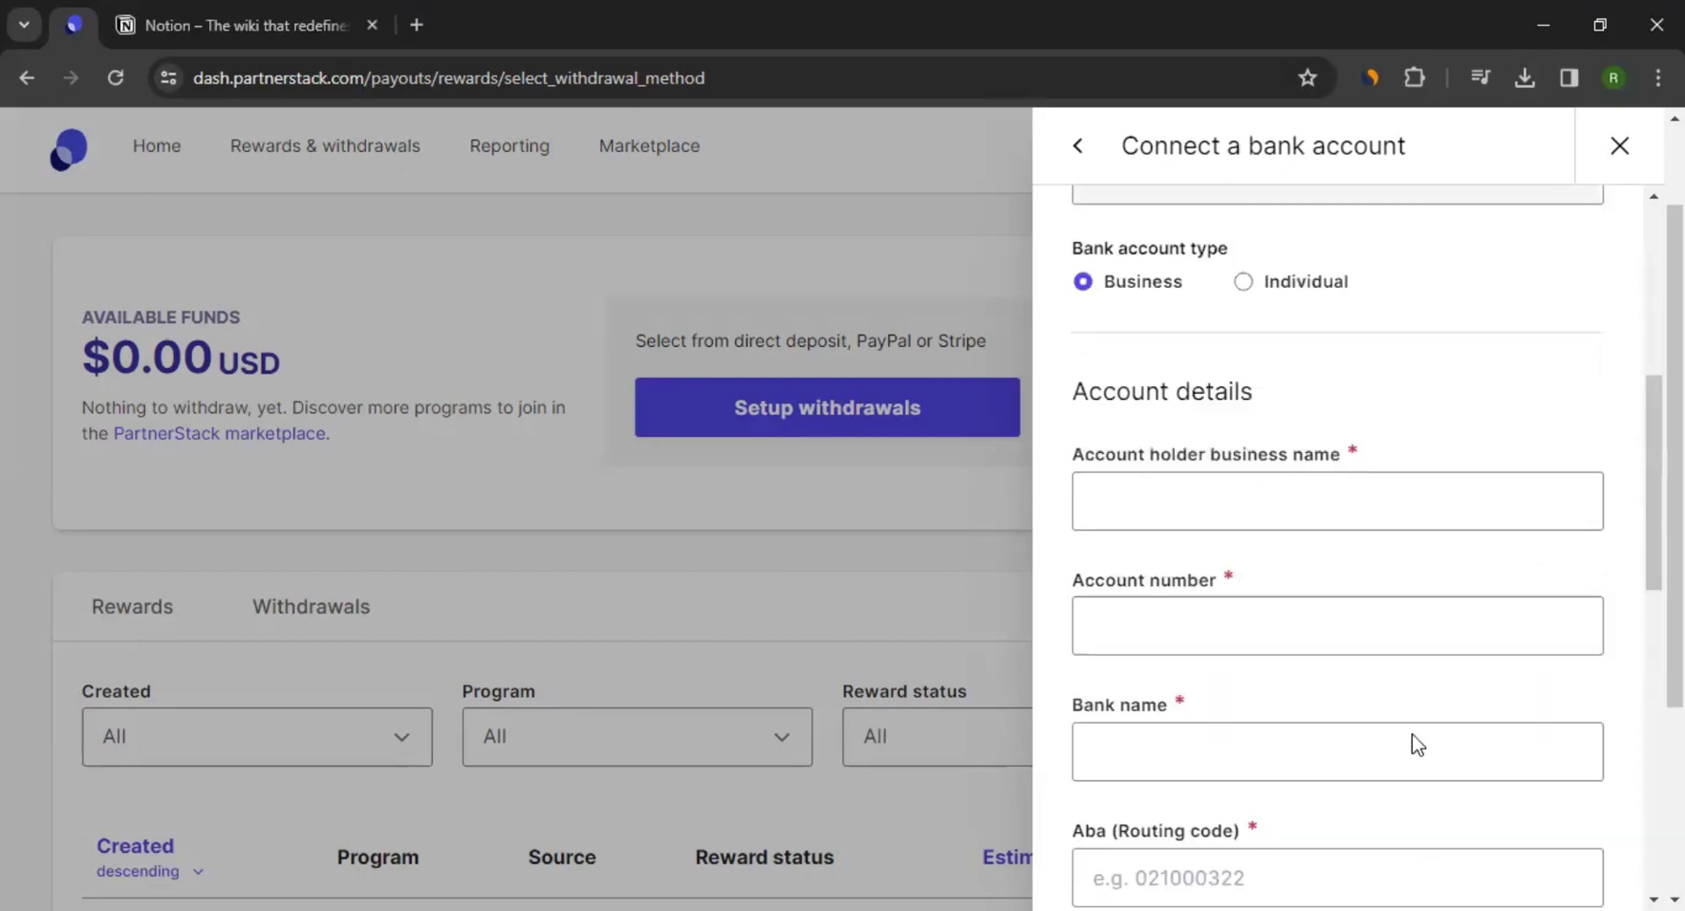
Step: Go back to view the PayPal setup form, then close the Payout methods panel
click(1078, 149)
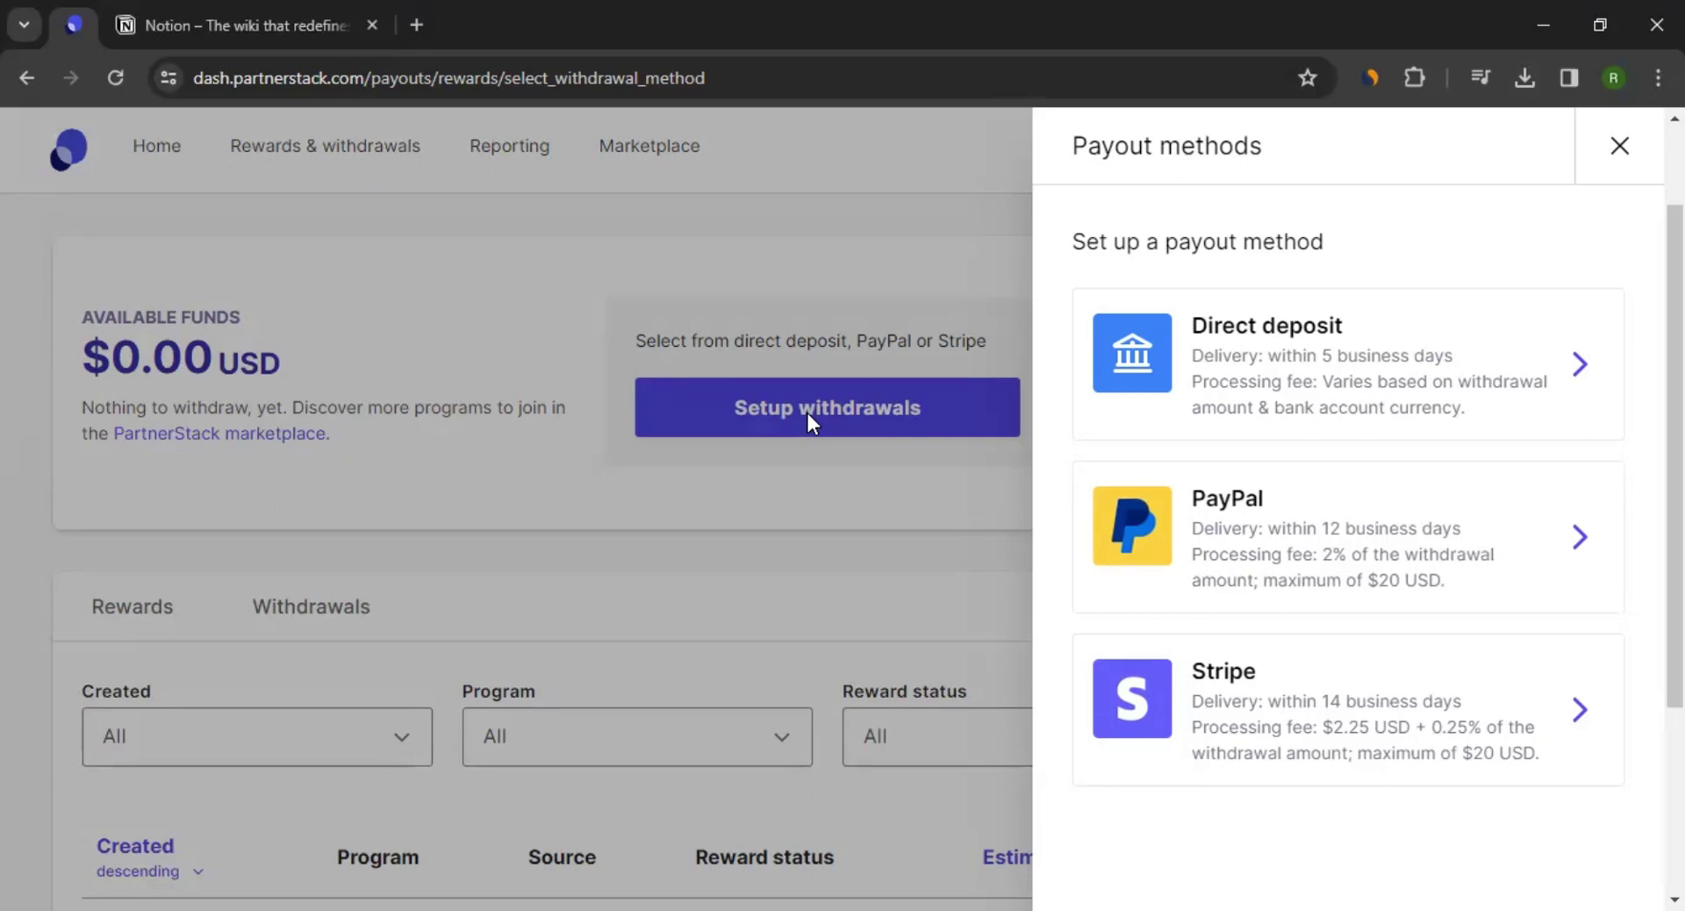
click(1308, 542)
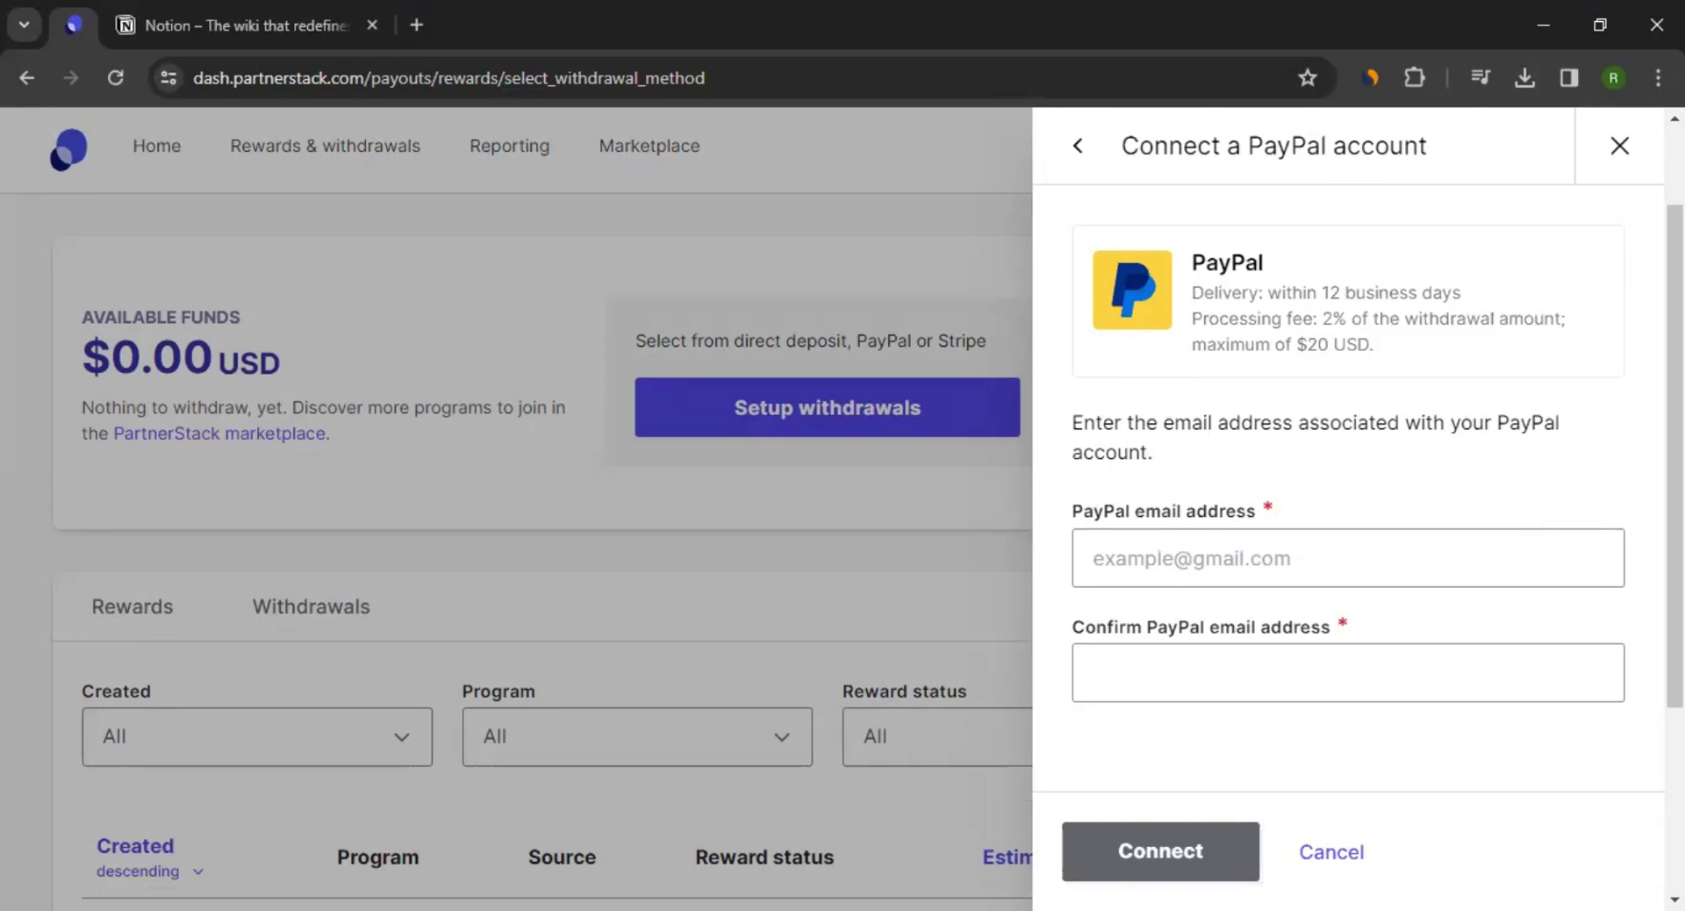
click(1621, 146)
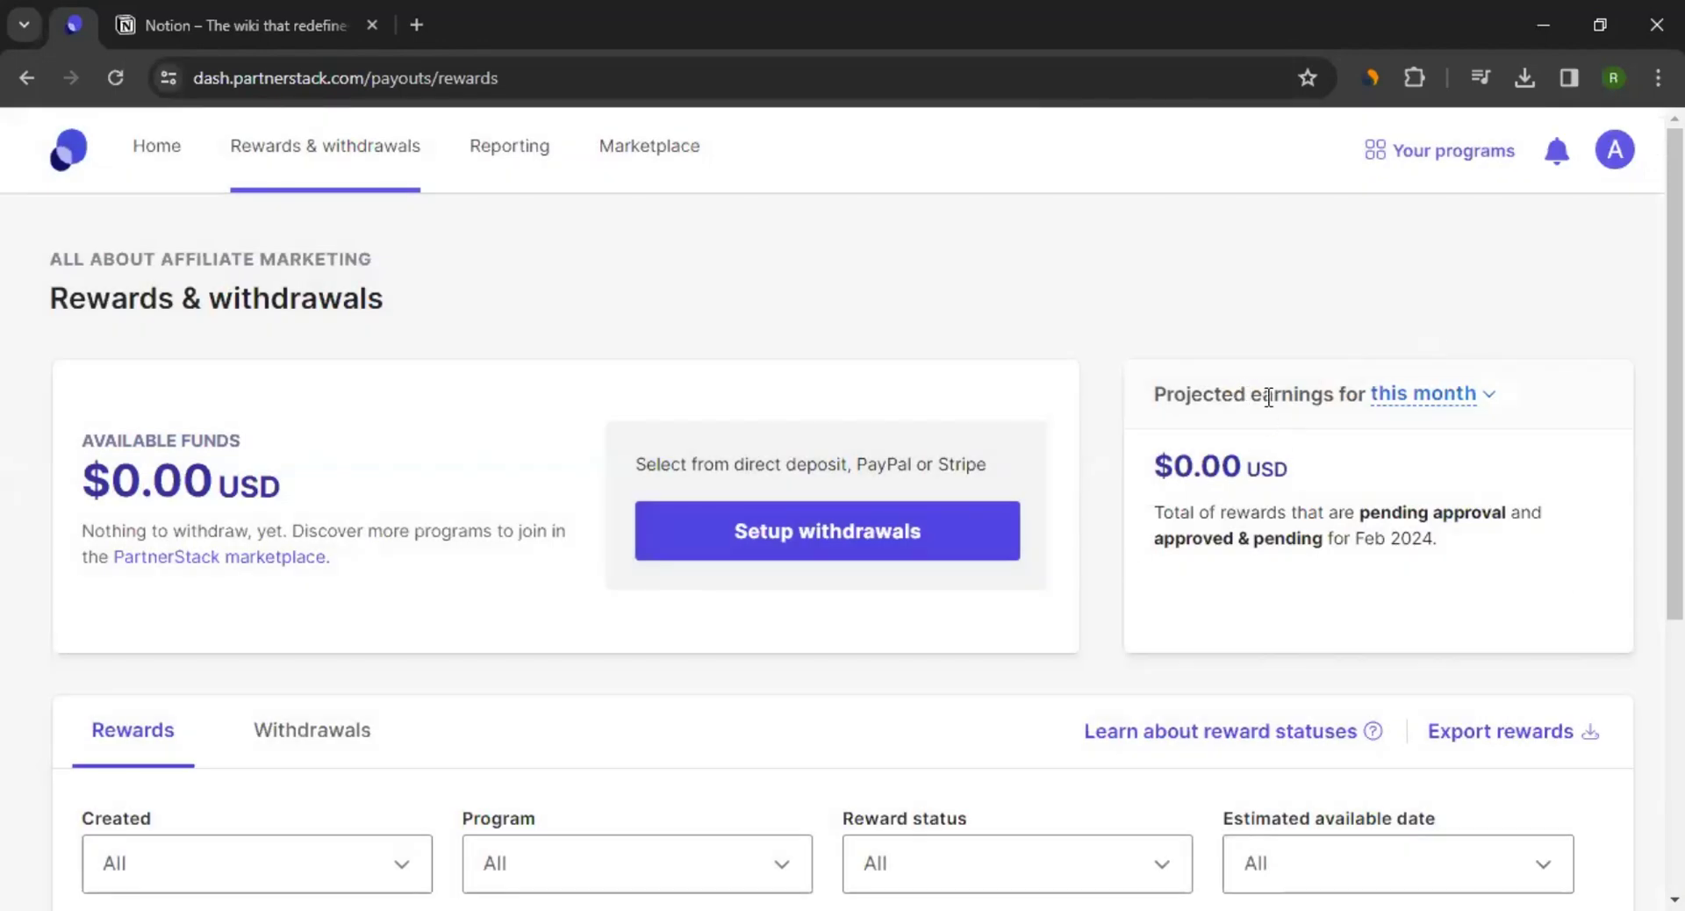
click(1489, 409)
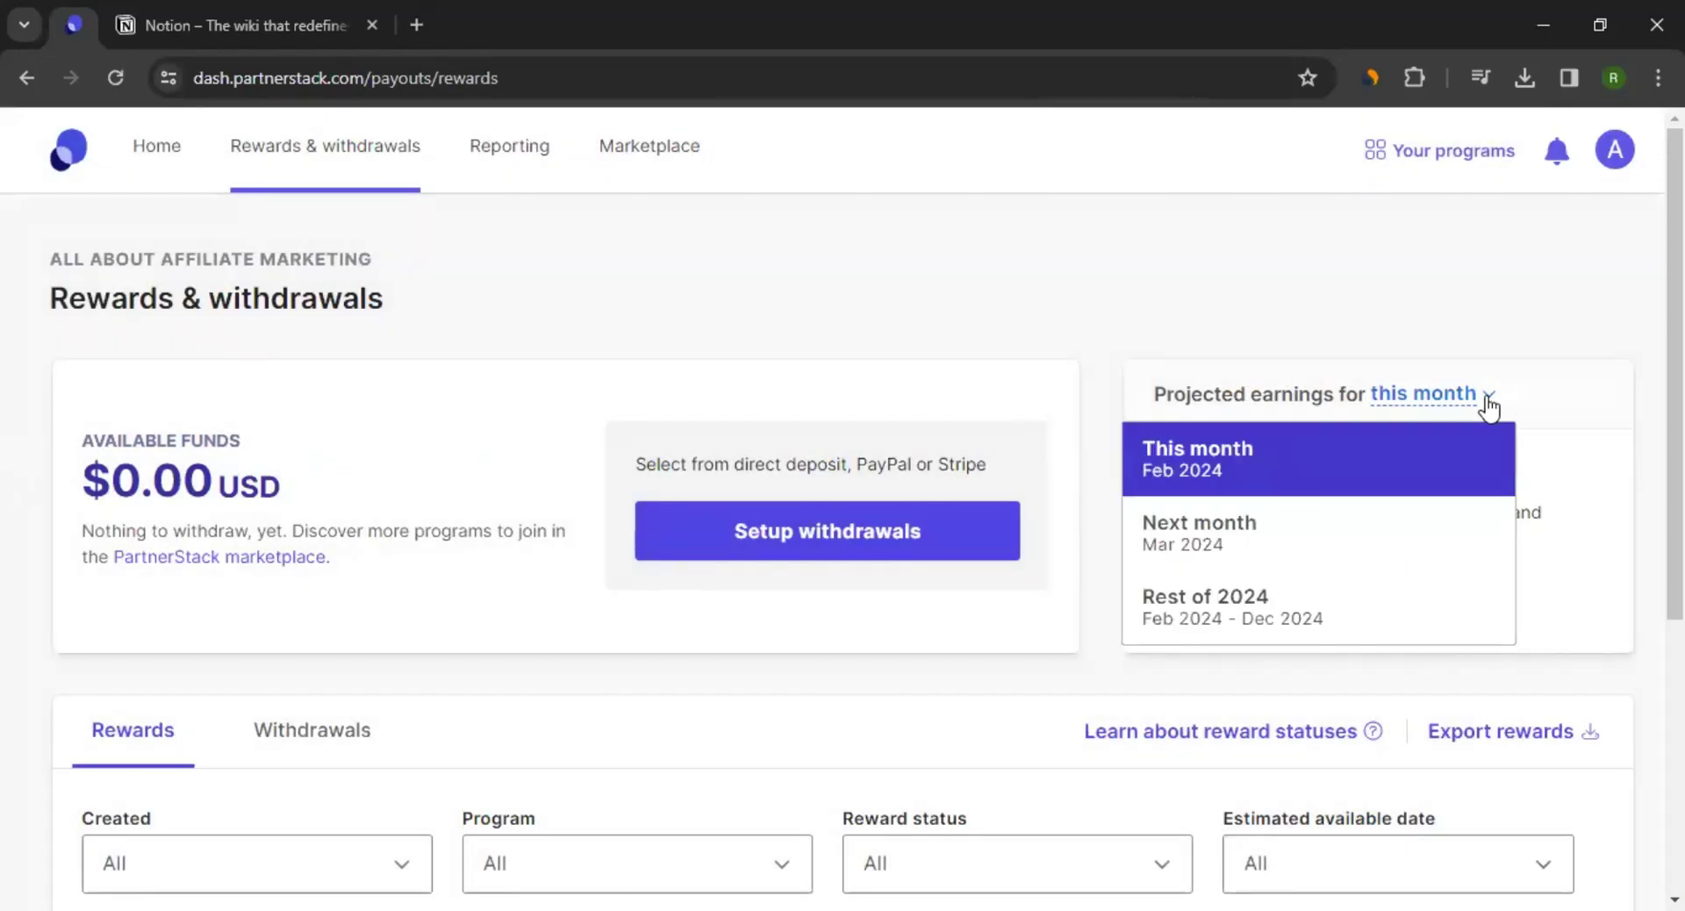
click(1306, 351)
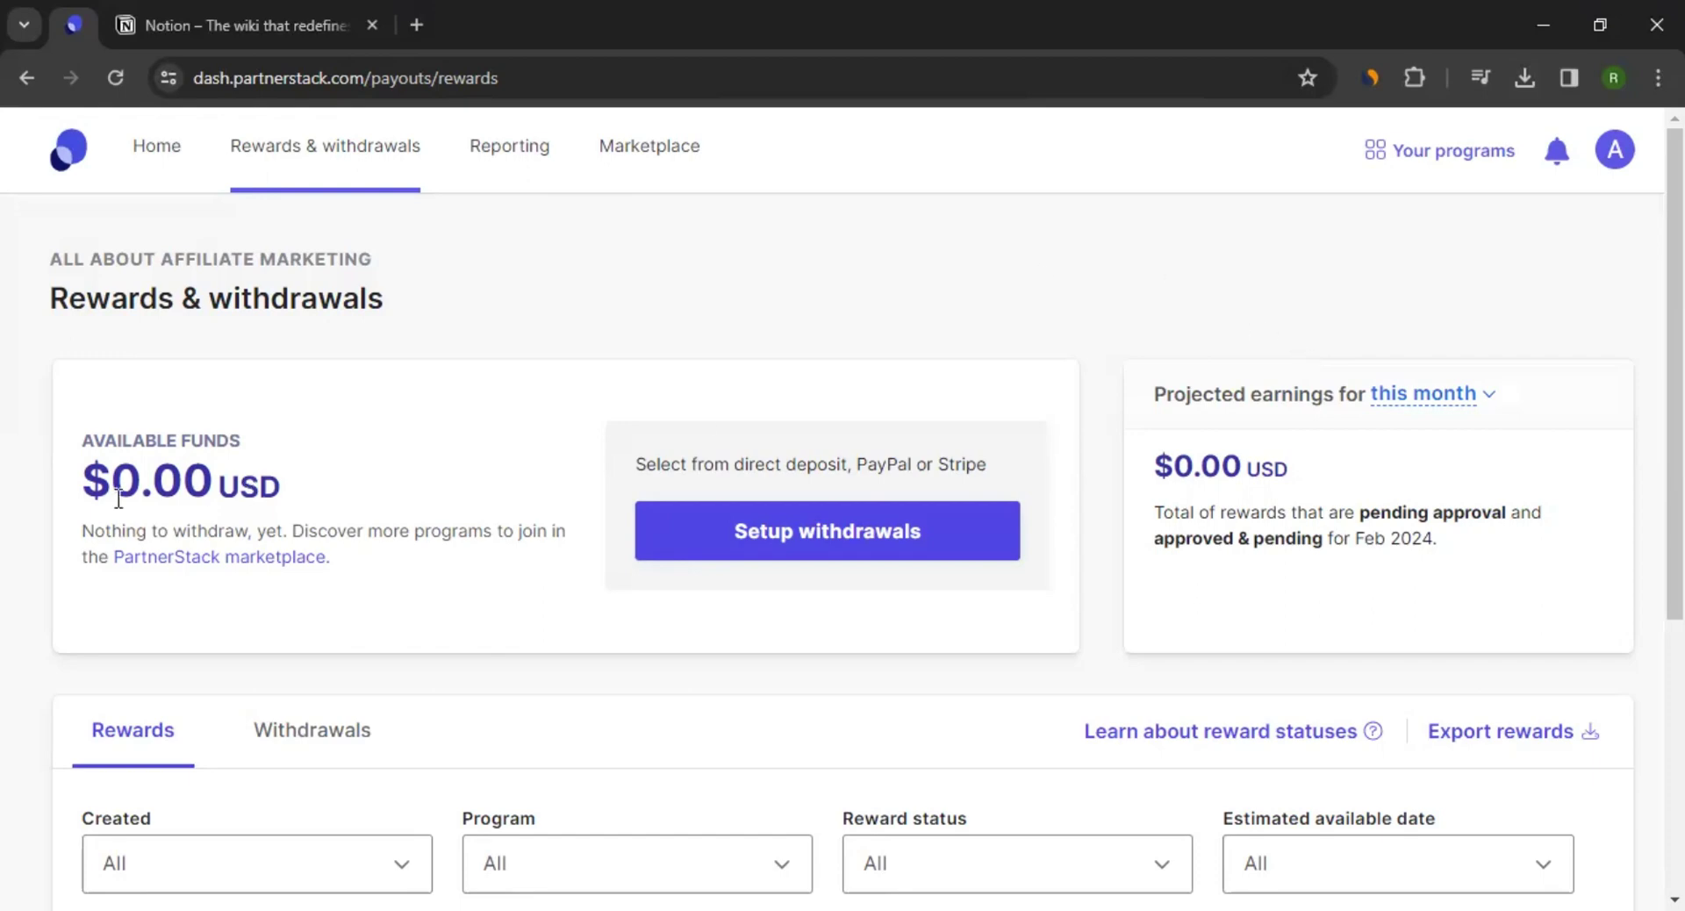
scroll(81, 509, down, 3)
scroll(79, 509, down, 2)
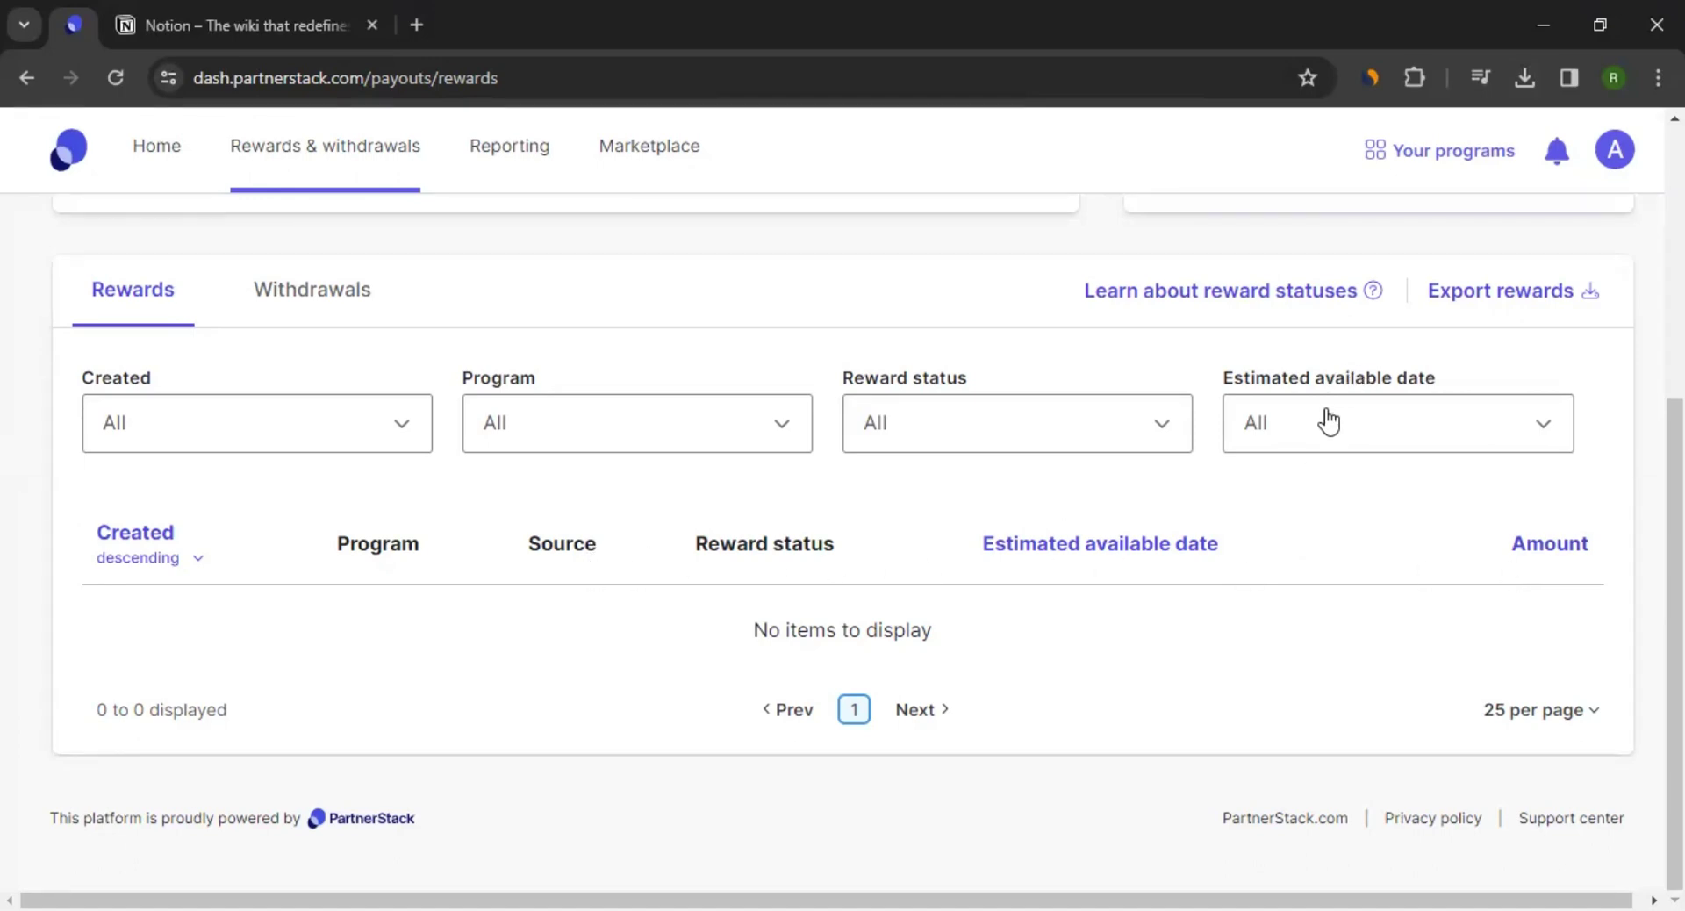
click(1168, 288)
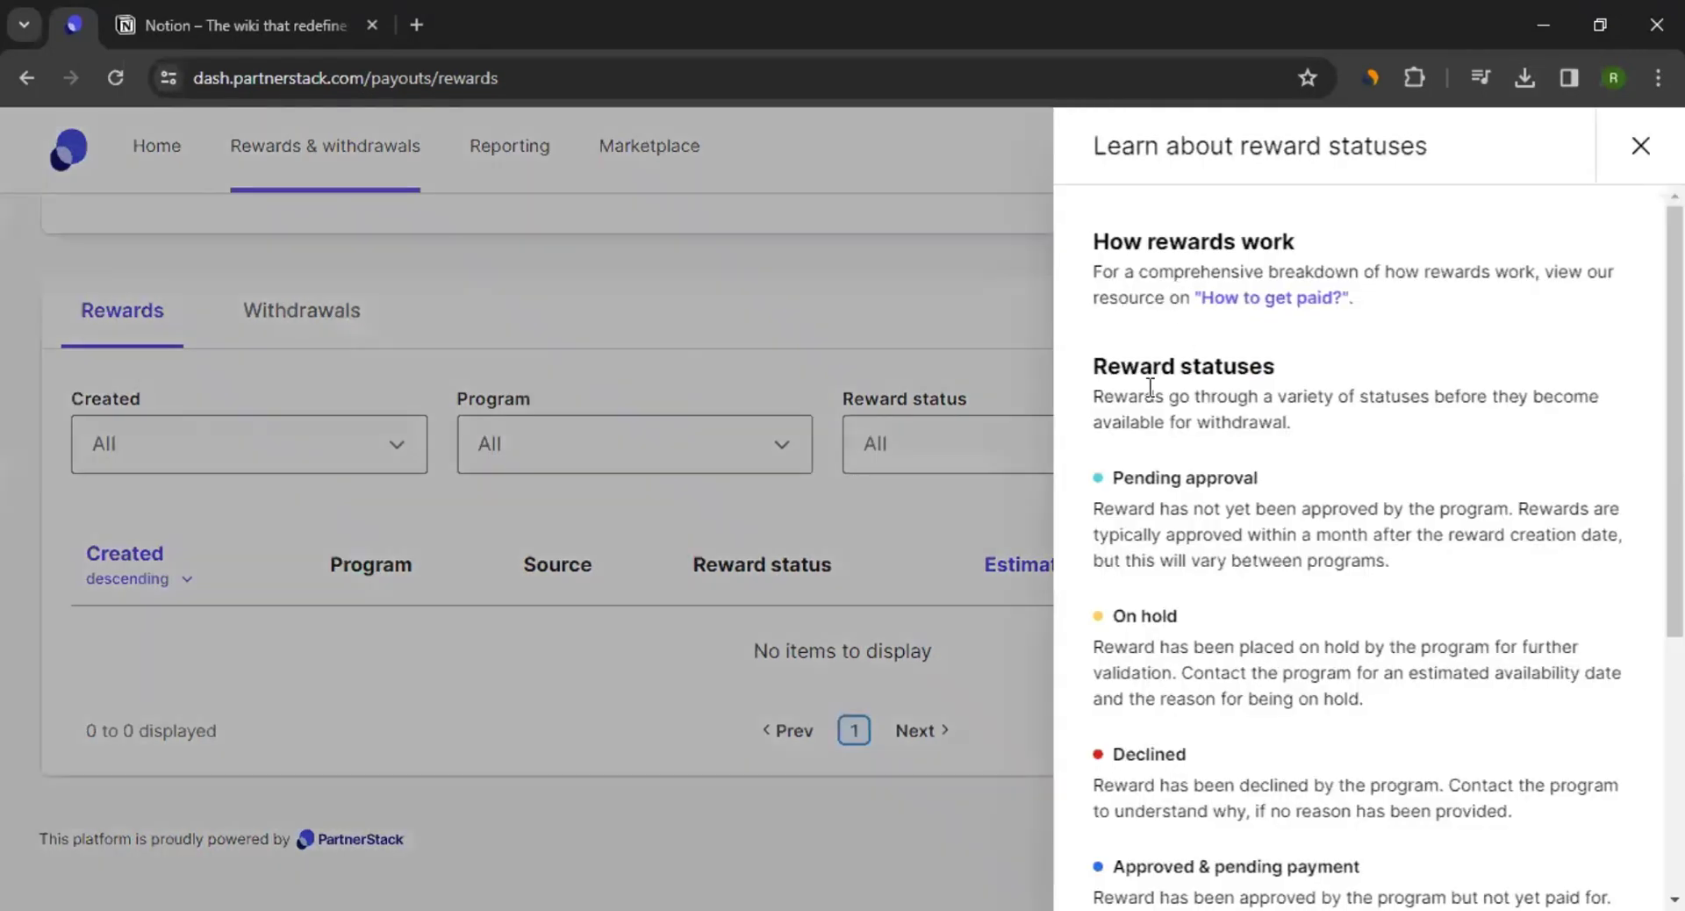
scroll(1130, 361, down, 3)
drag(1131, 361, 1302, 364)
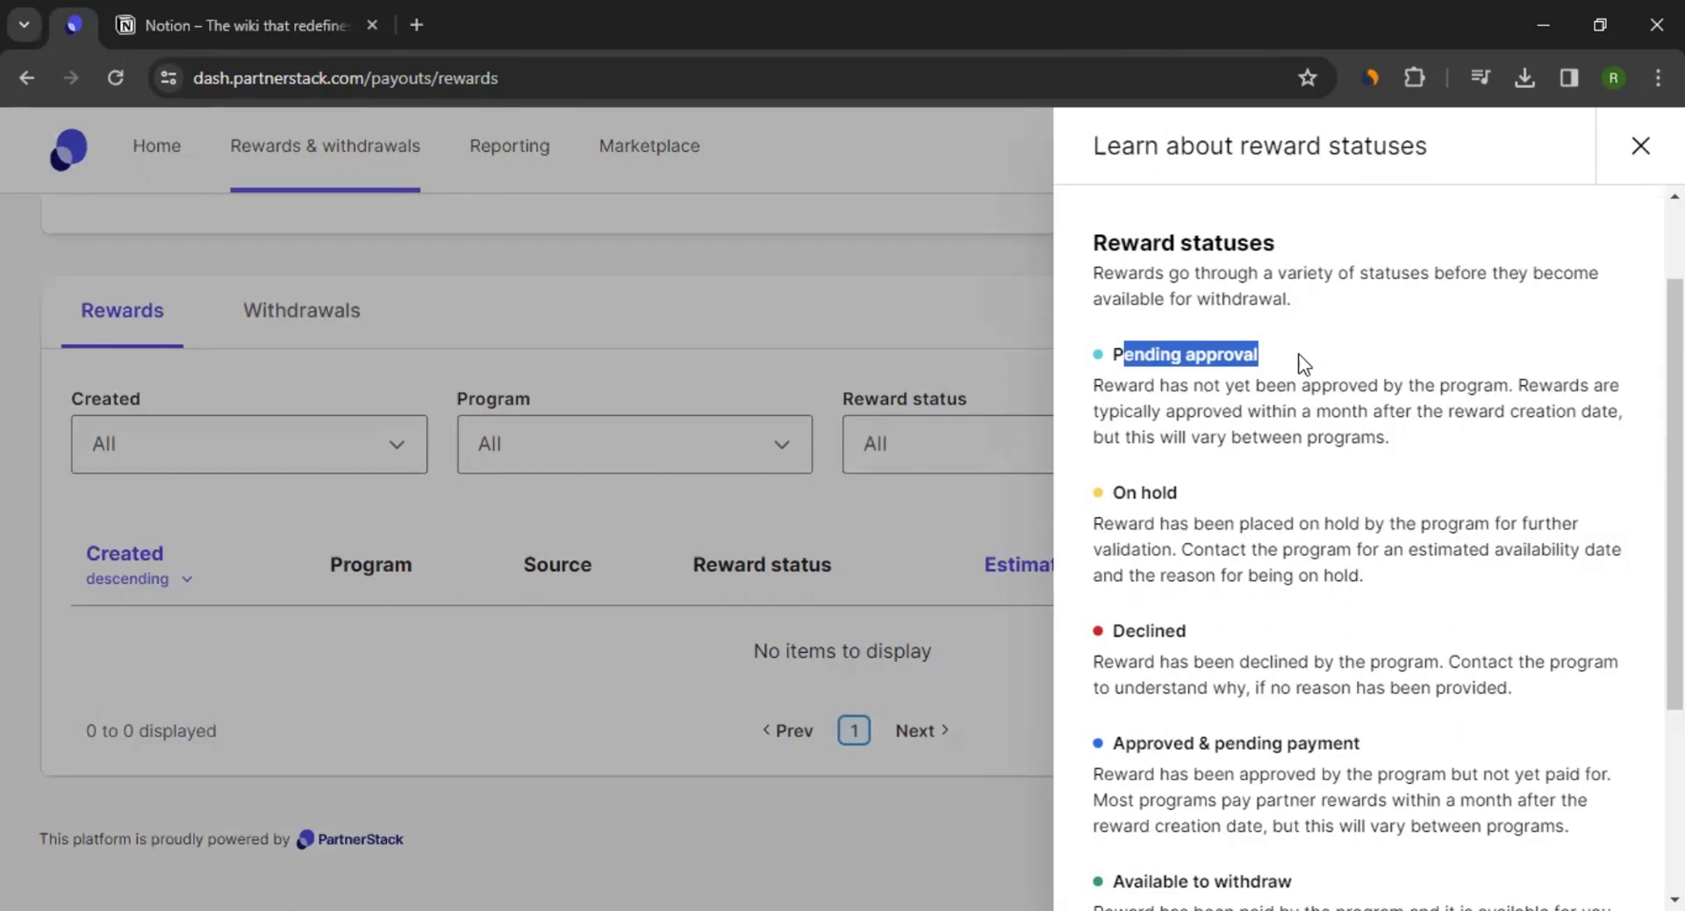
scroll(1302, 364, down, 3)
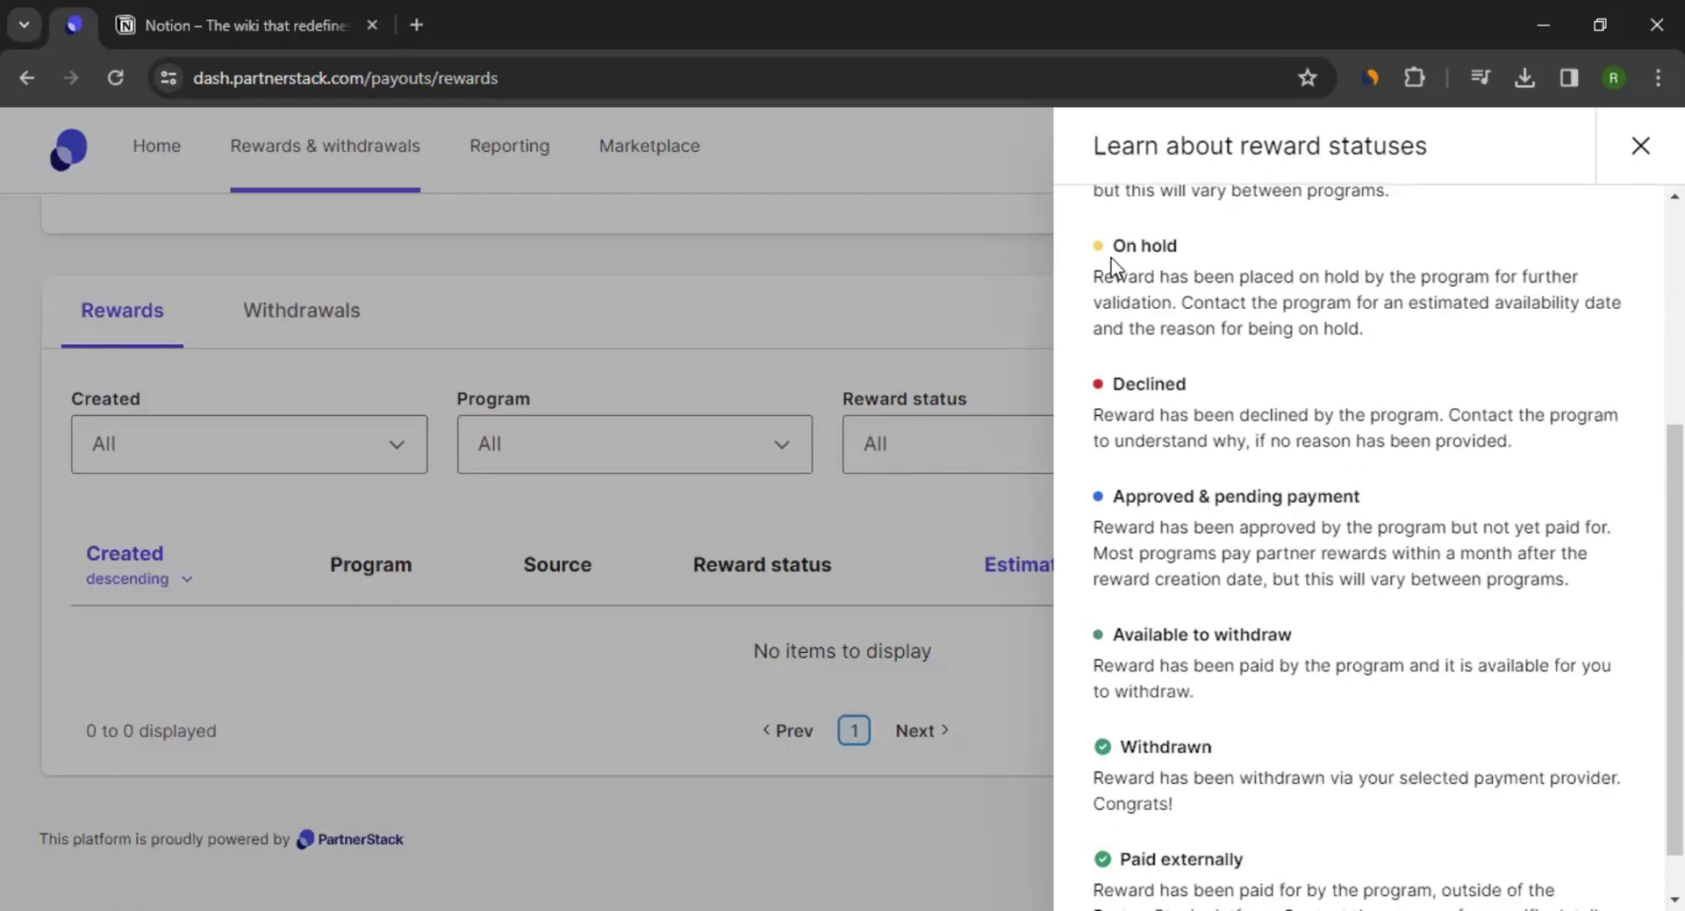
triple_click(1125, 249)
drag(1138, 386, 1185, 386)
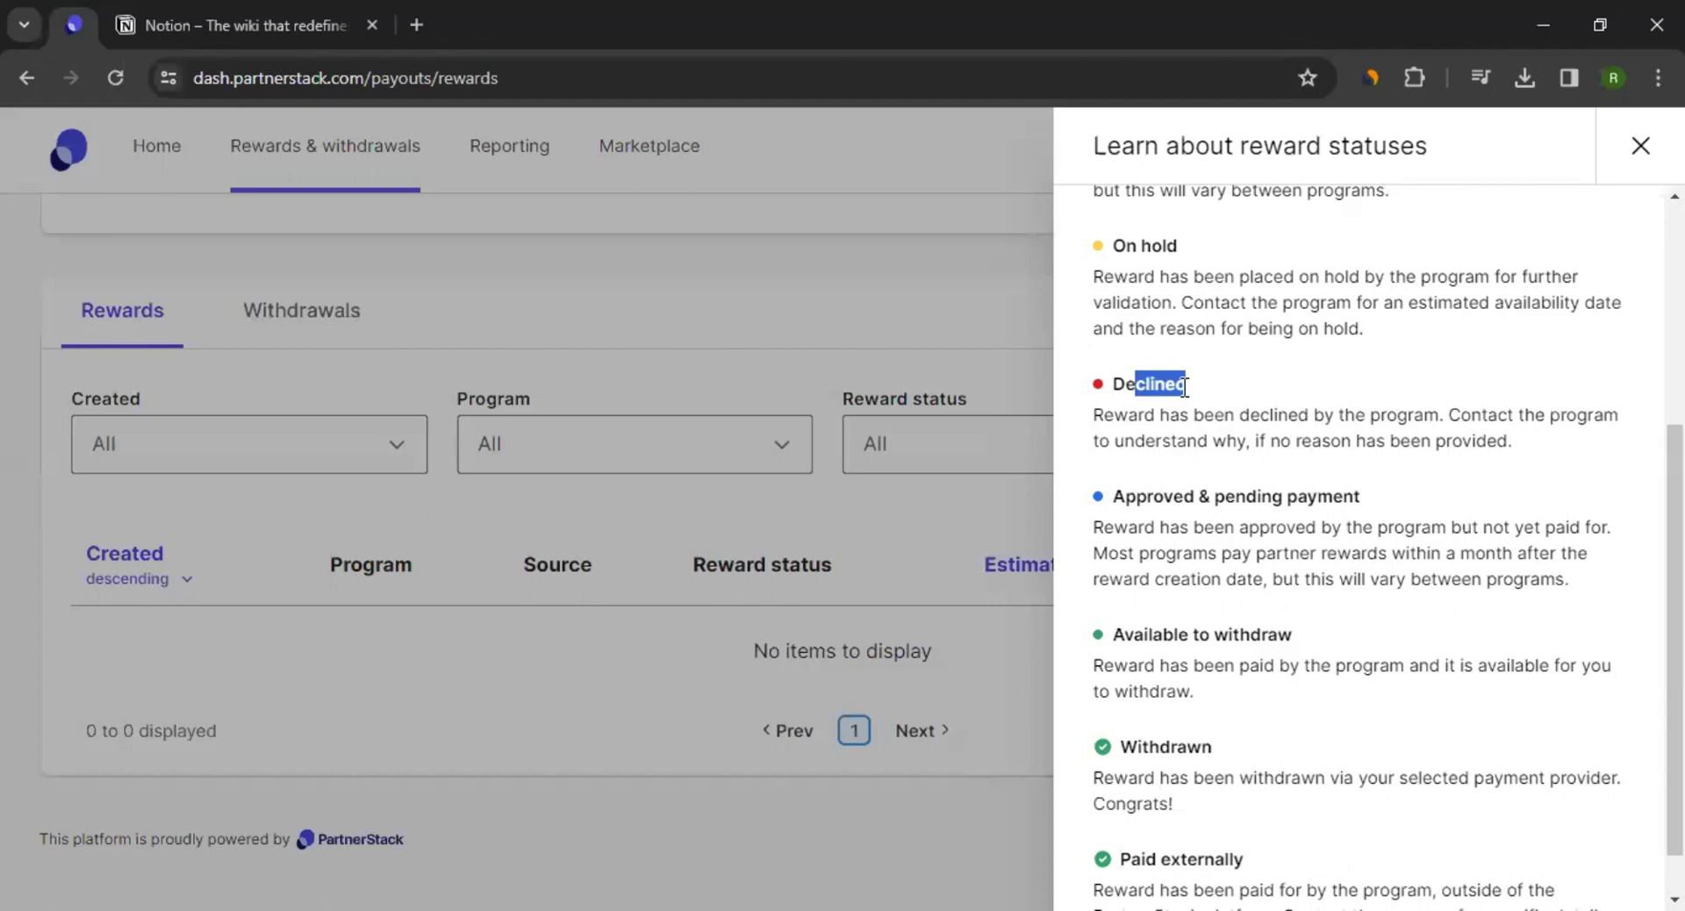
click(1185, 428)
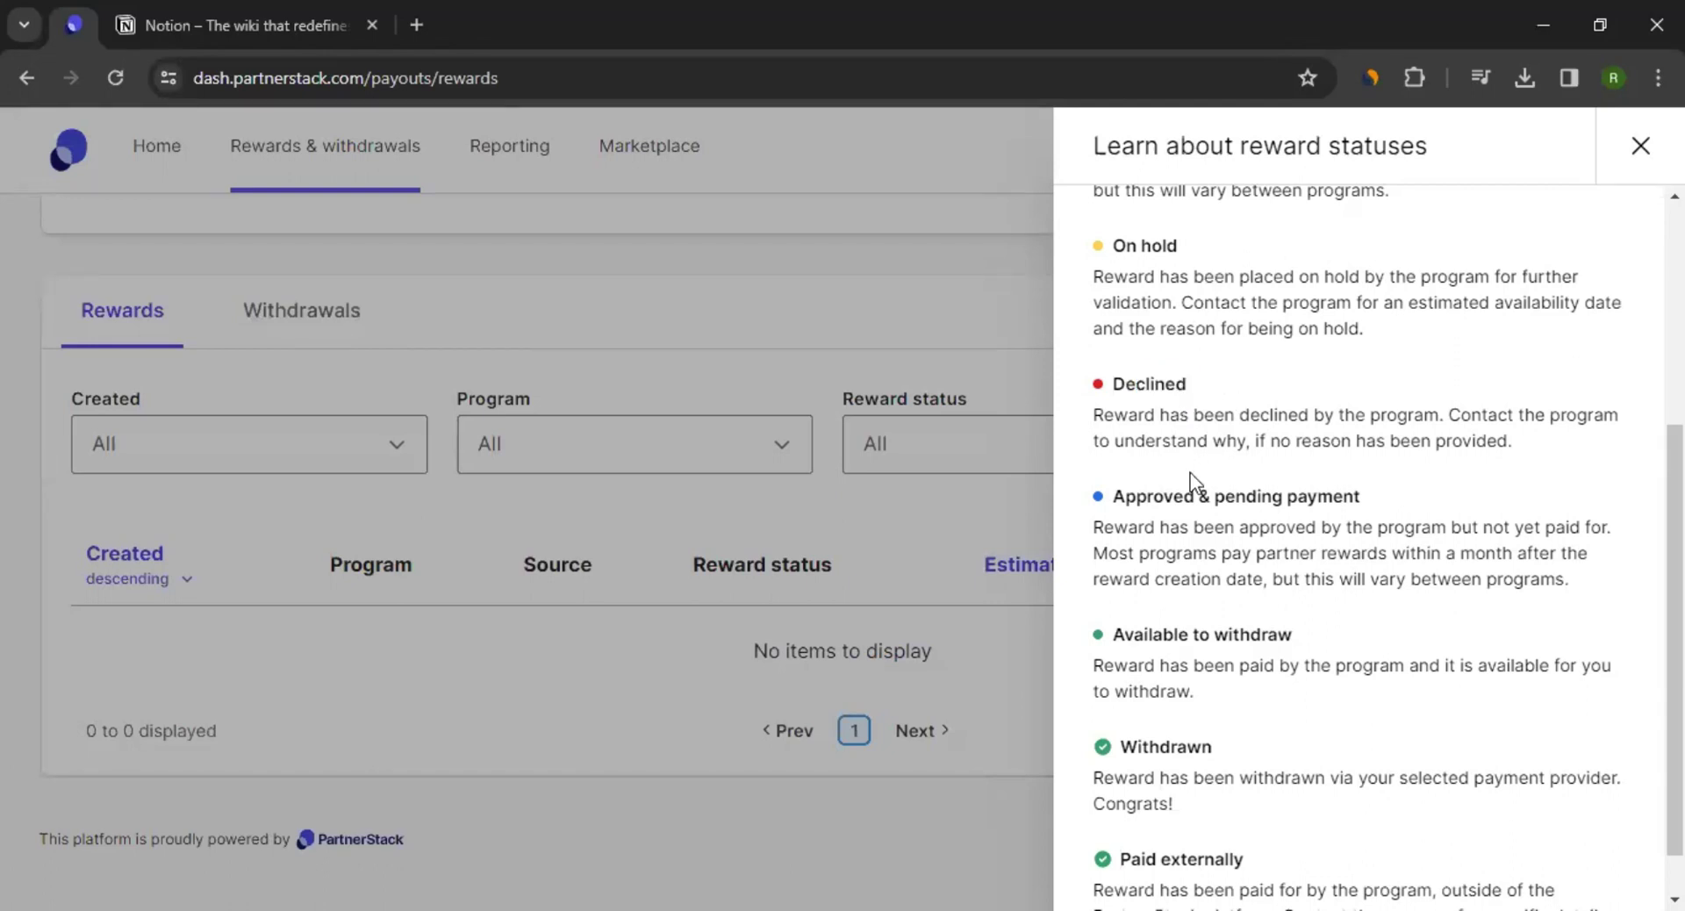
scroll(1190, 474, down, 1)
drag(1138, 470, 1252, 497)
click(1415, 500)
click(1340, 487)
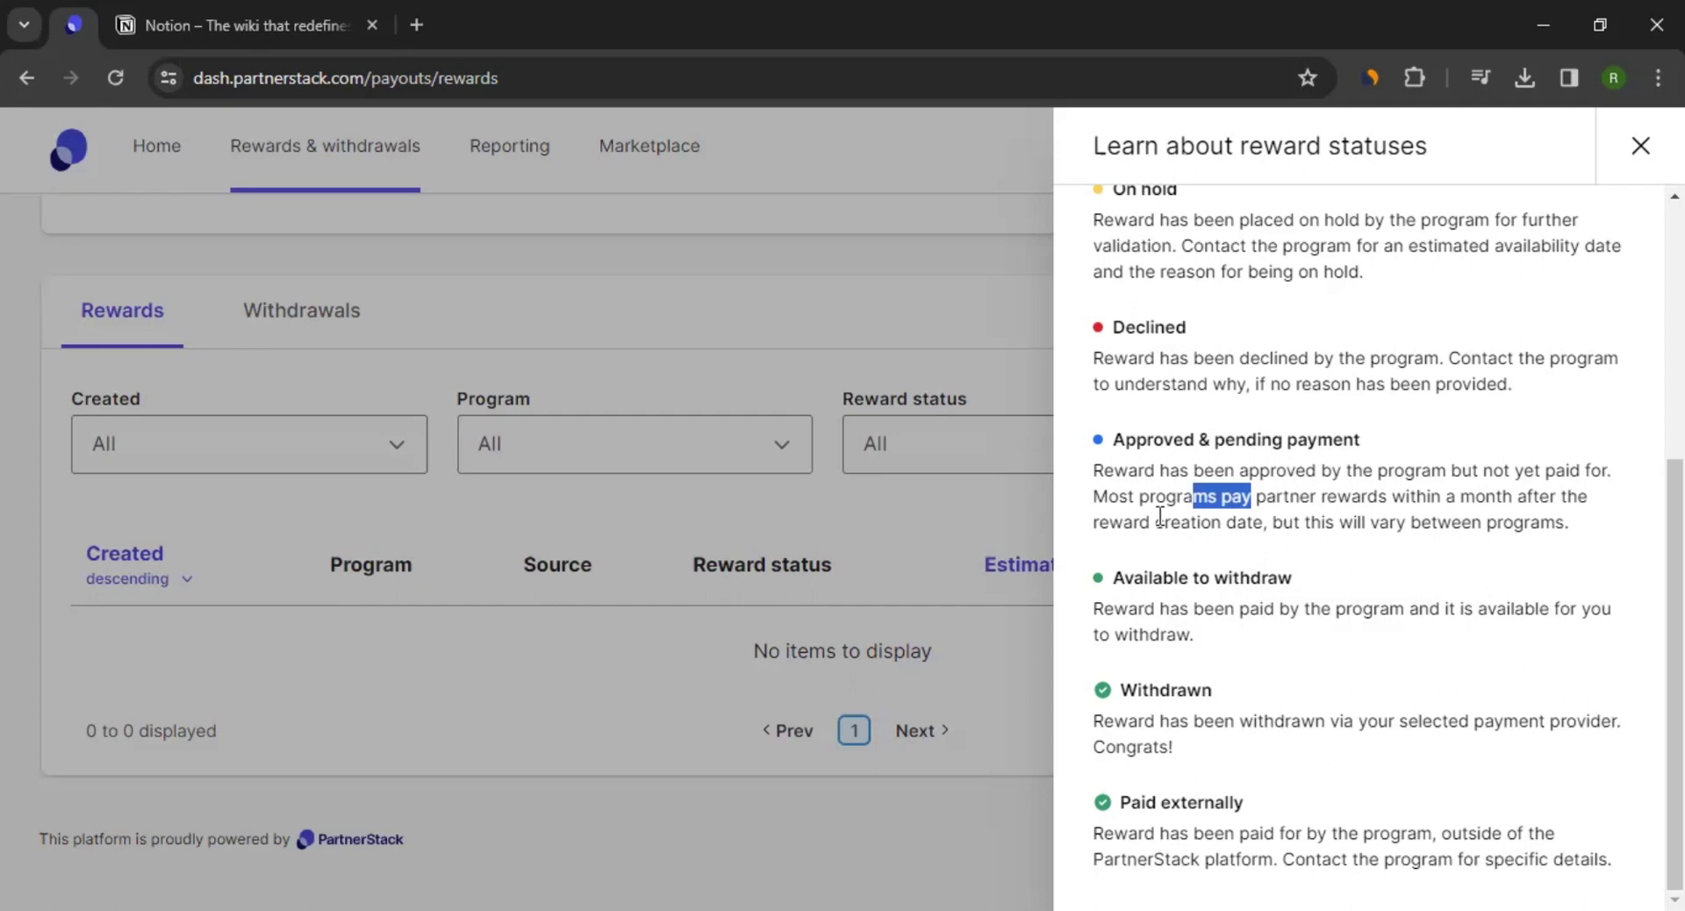
drag(1173, 581, 1290, 576)
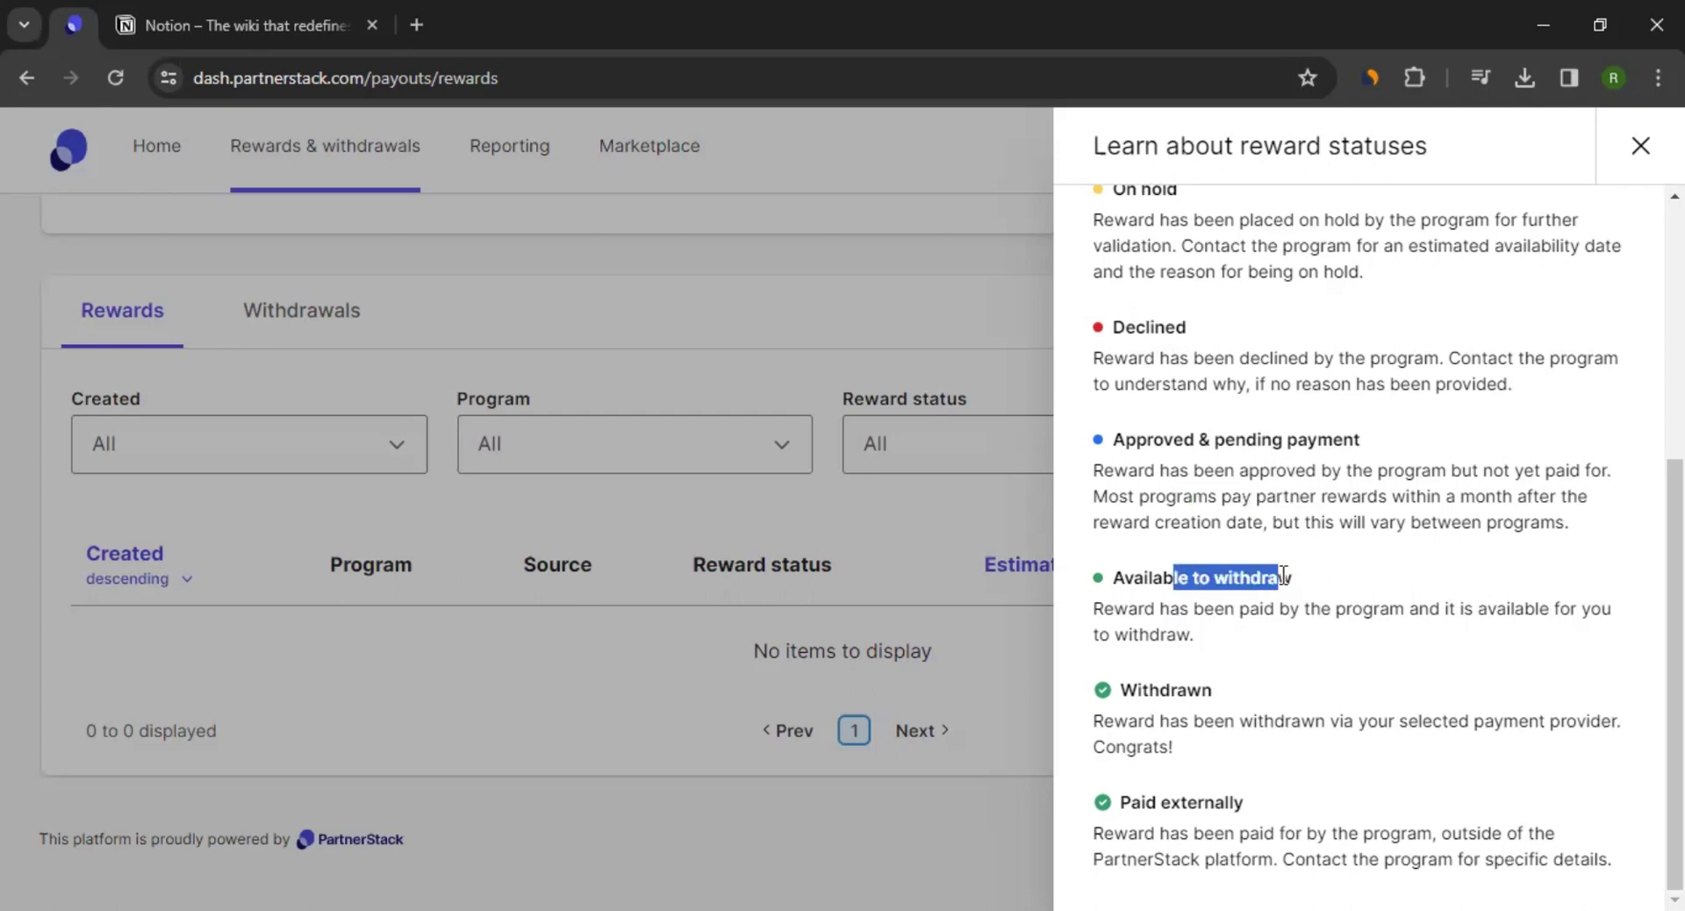
click(1097, 570)
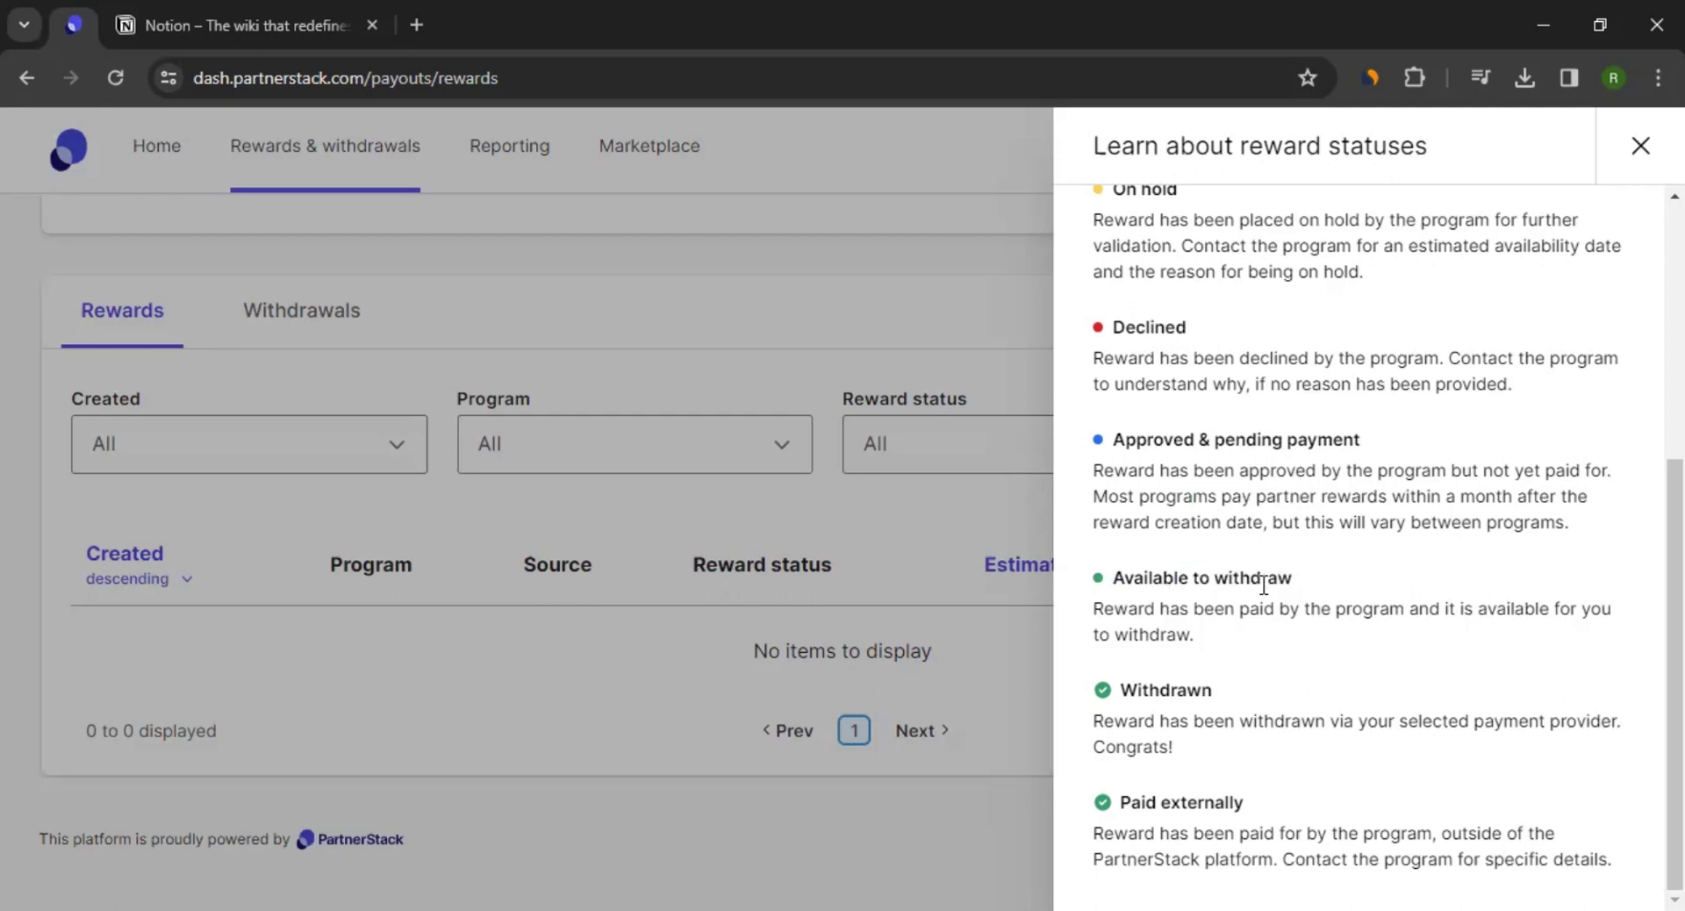
drag(1238, 609, 1169, 609)
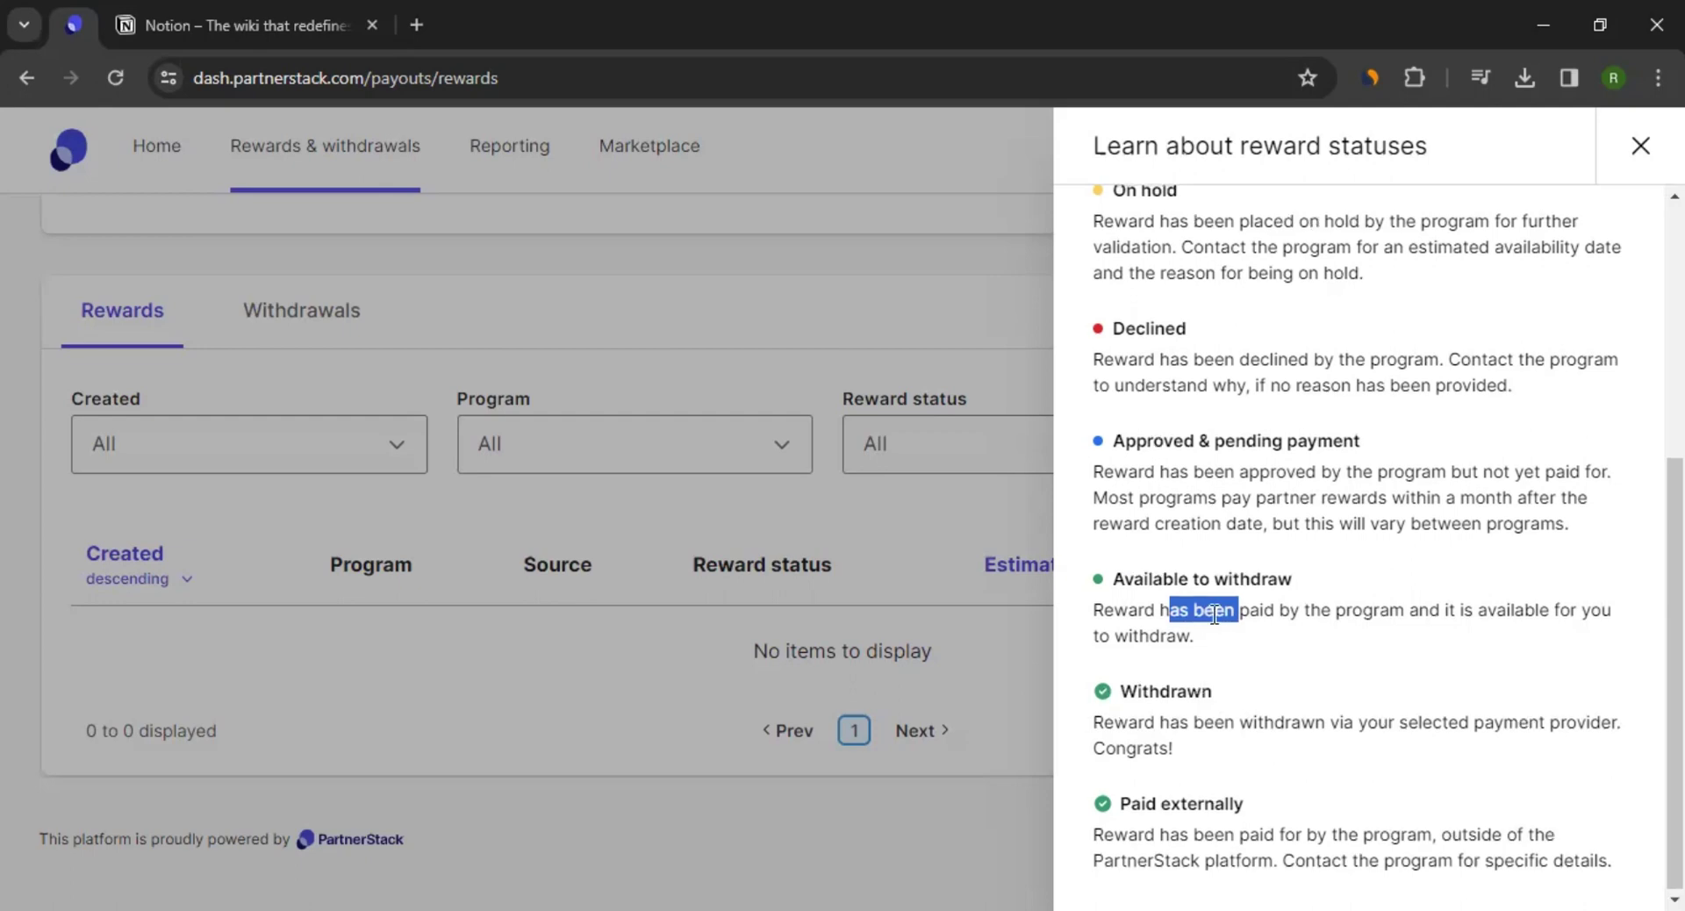
scroll(1113, 509, up, 5)
scroll(1515, 410, down, 5)
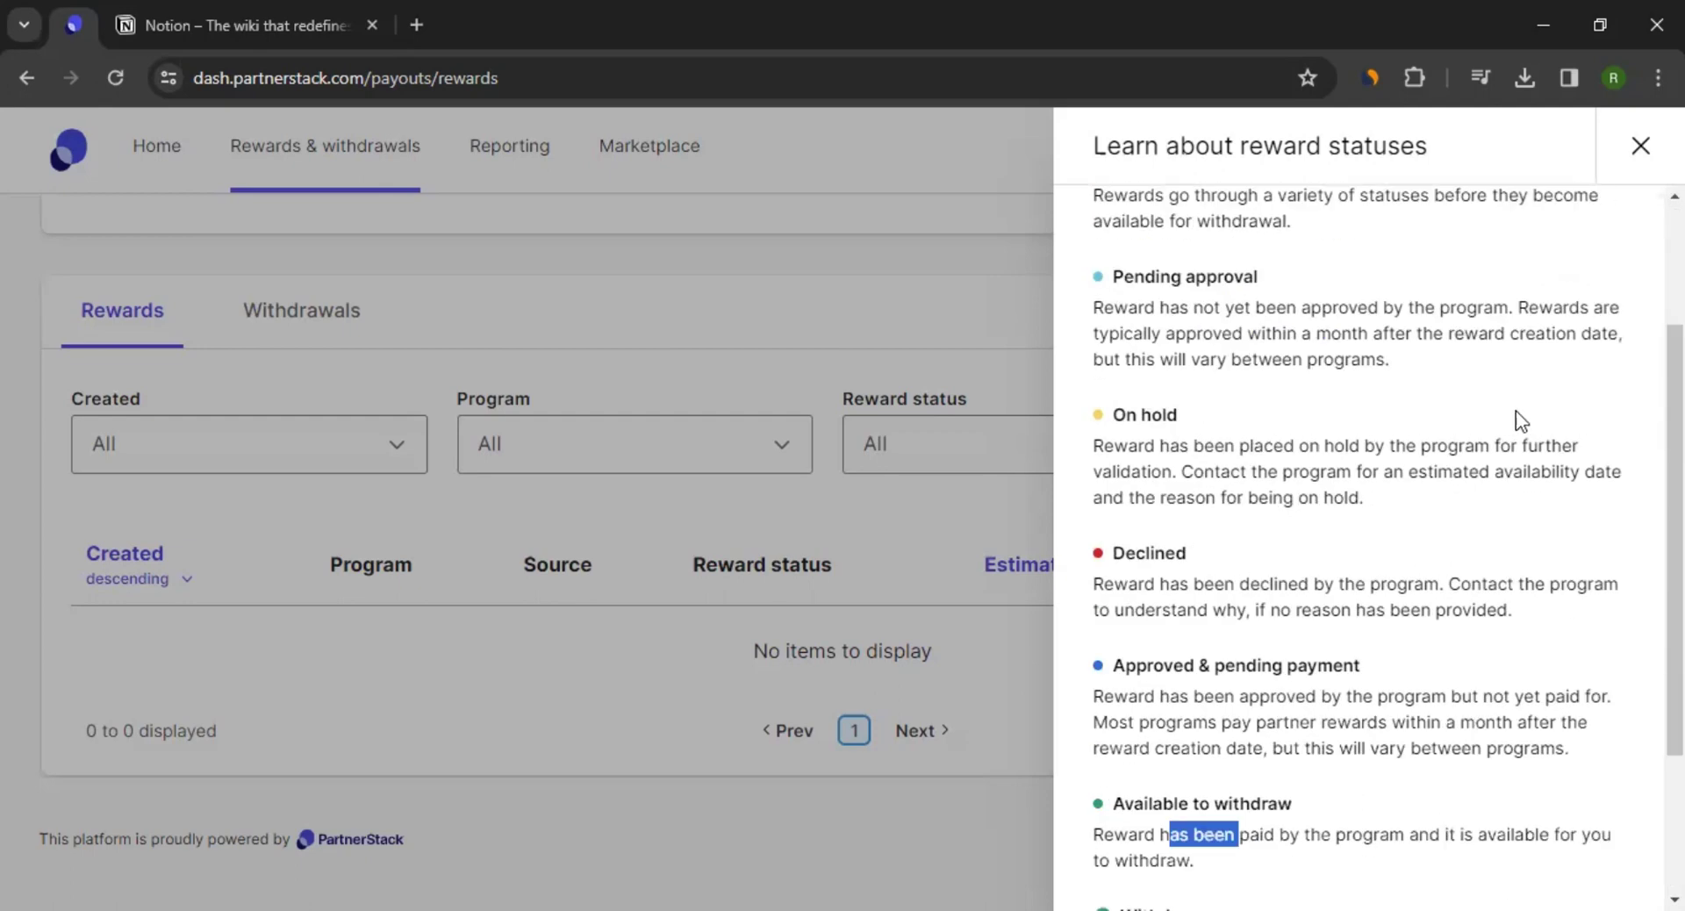
click(1643, 158)
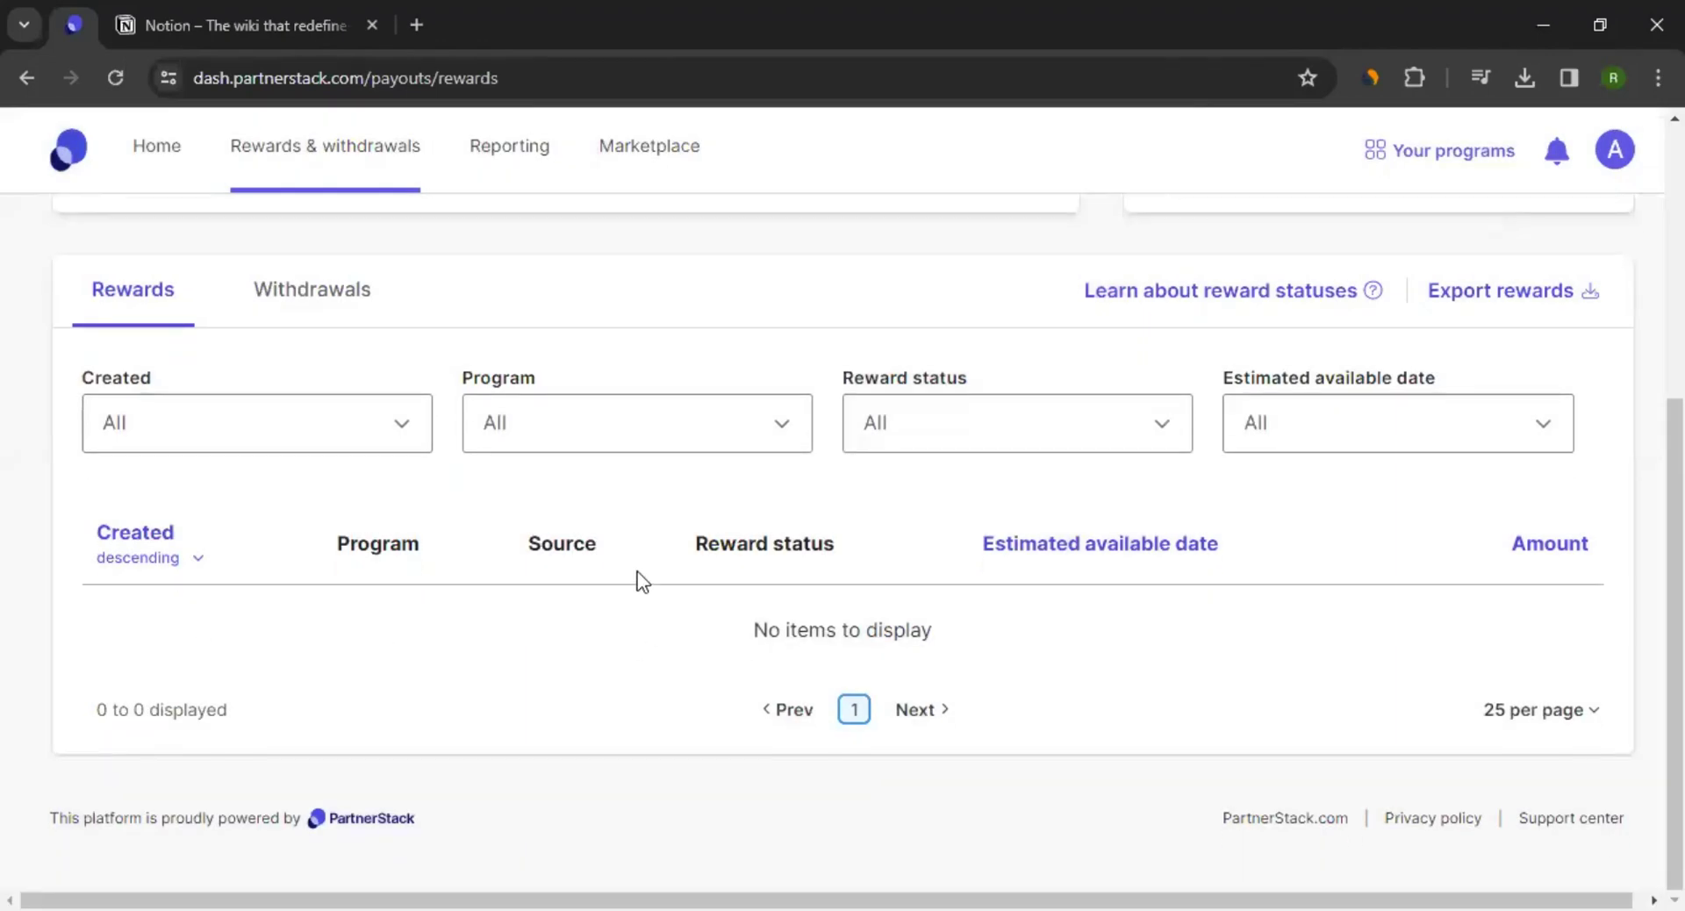
scroll(646, 577, up, 3)
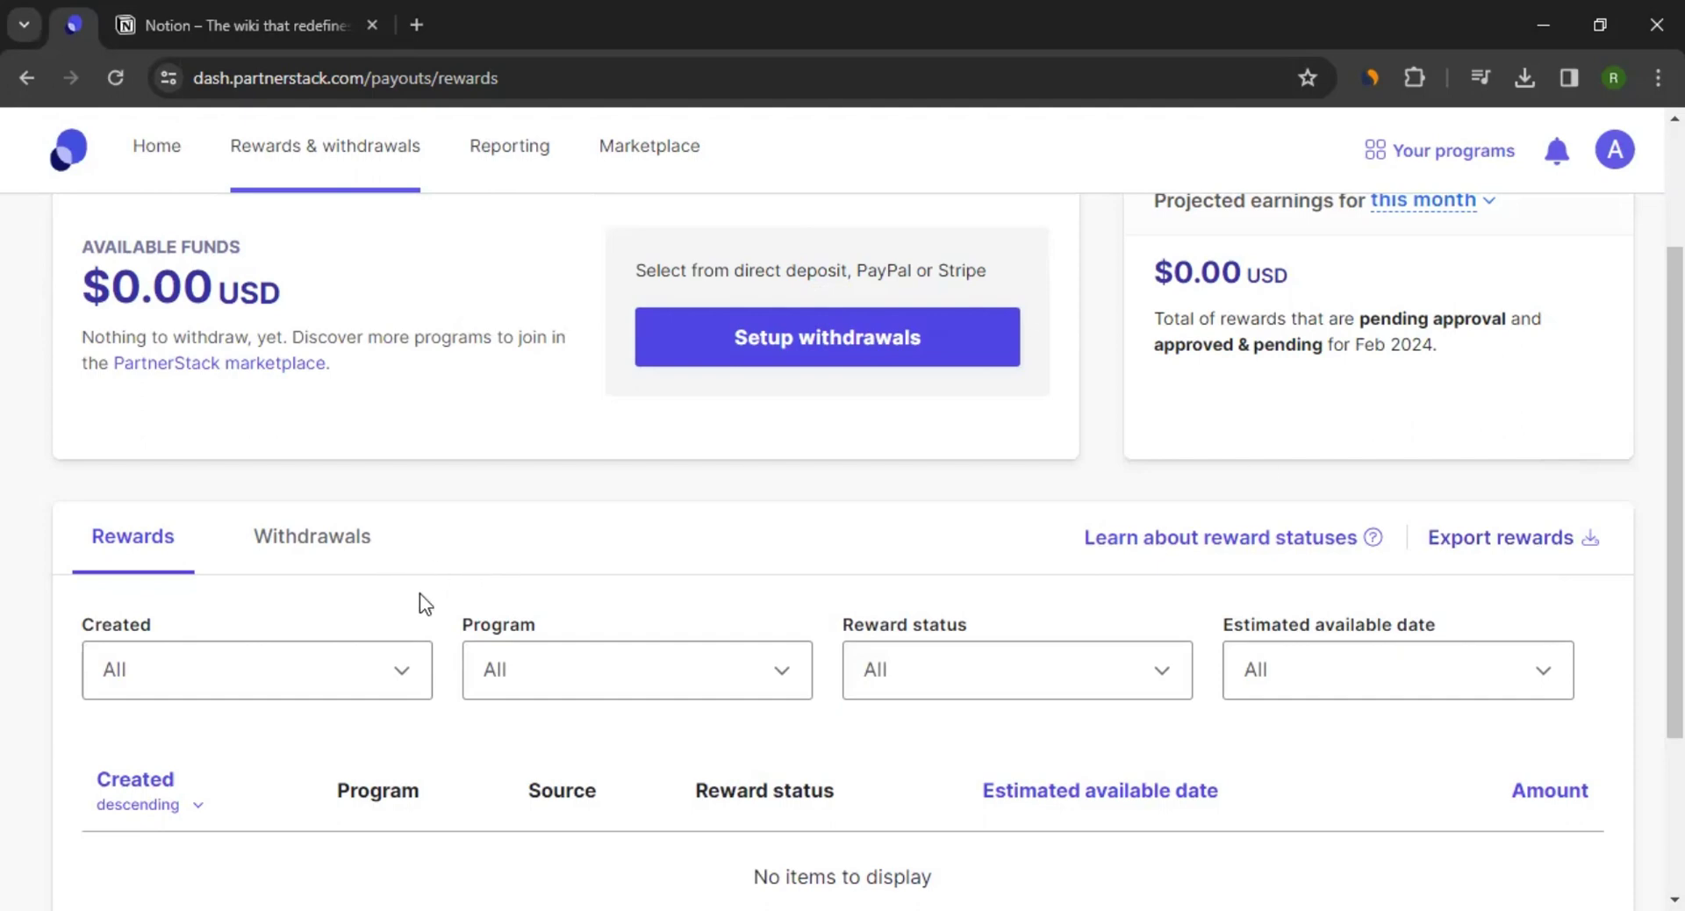
click(323, 537)
scroll(502, 636, down, 3)
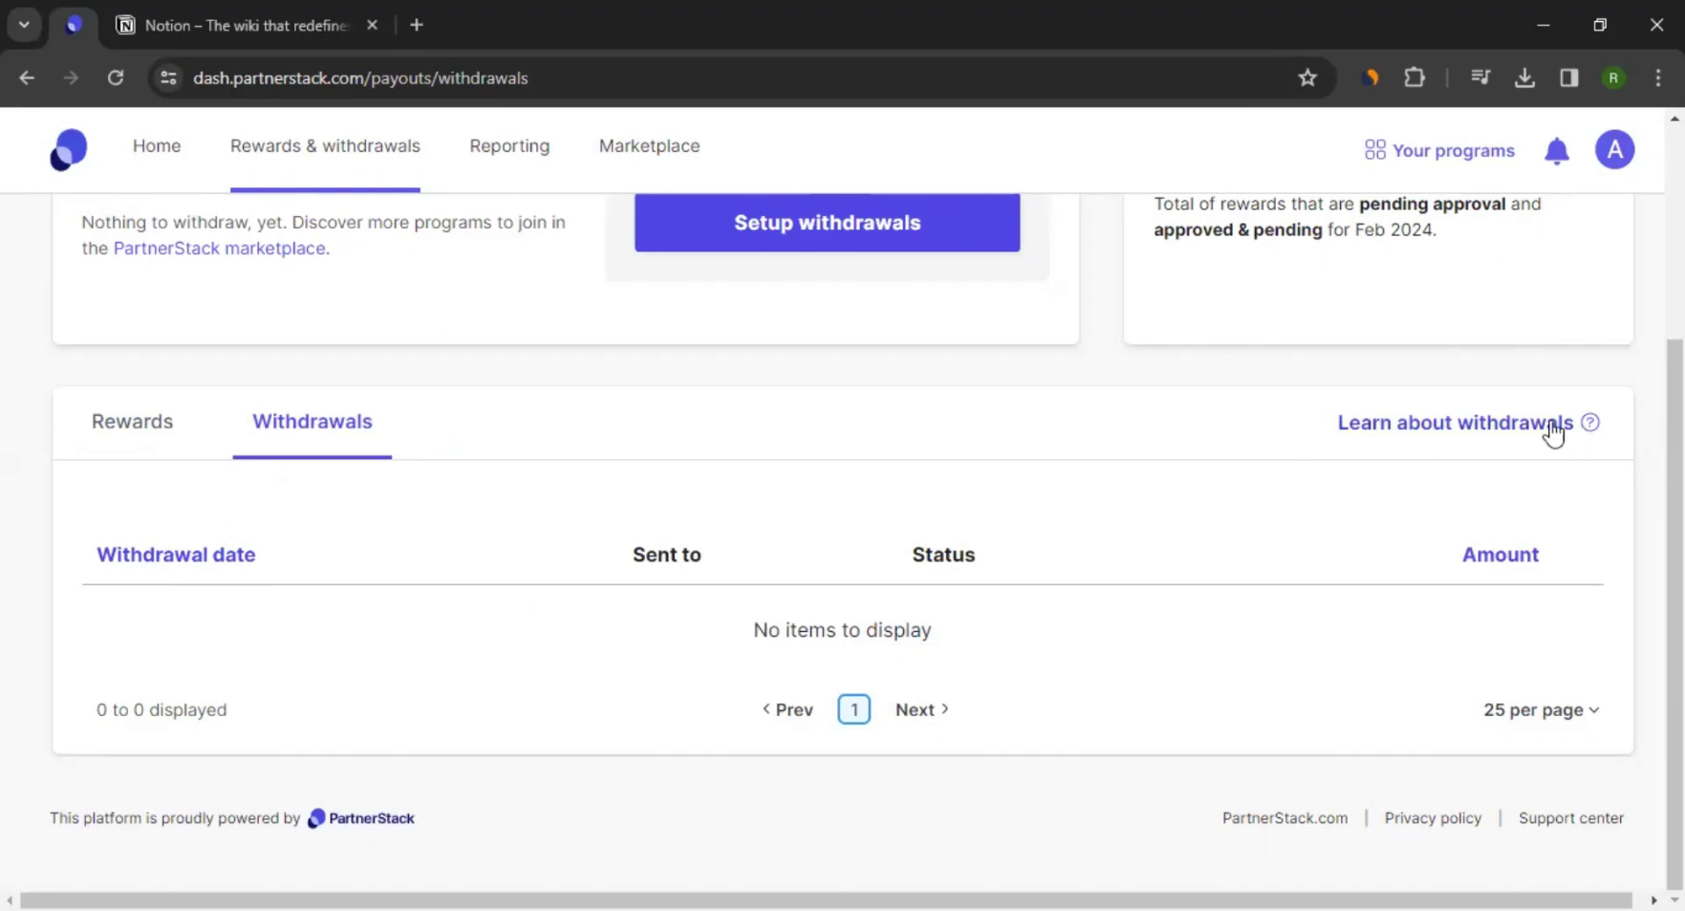
click(1487, 425)
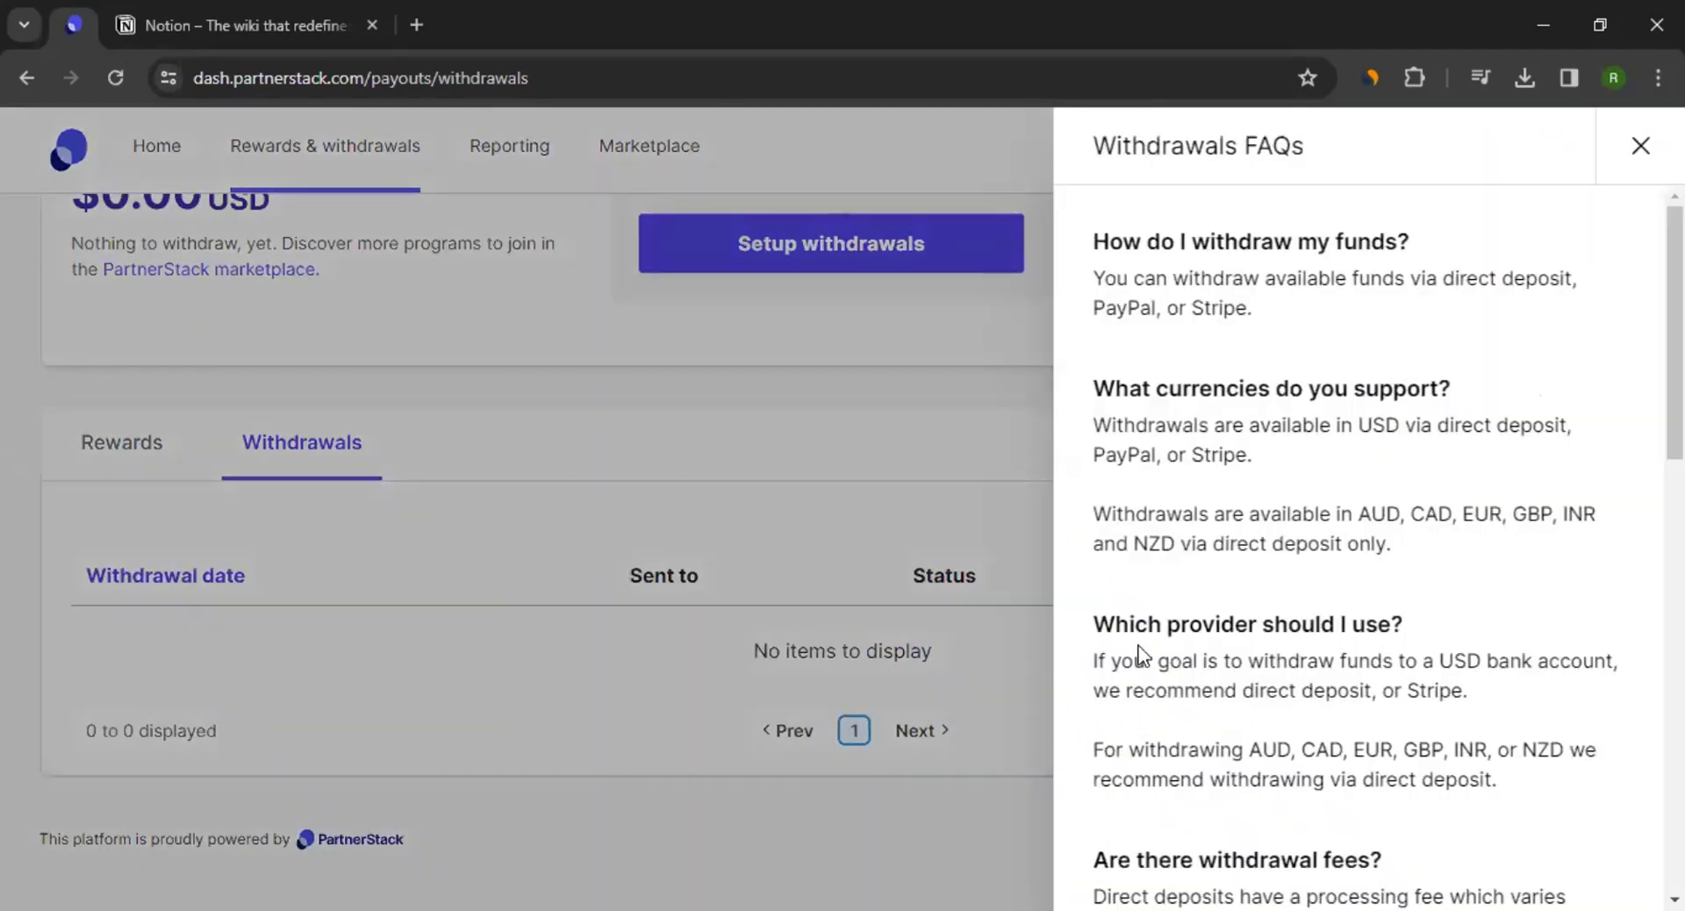
scroll(1328, 627, down, 11)
scroll(1328, 627, down, 1)
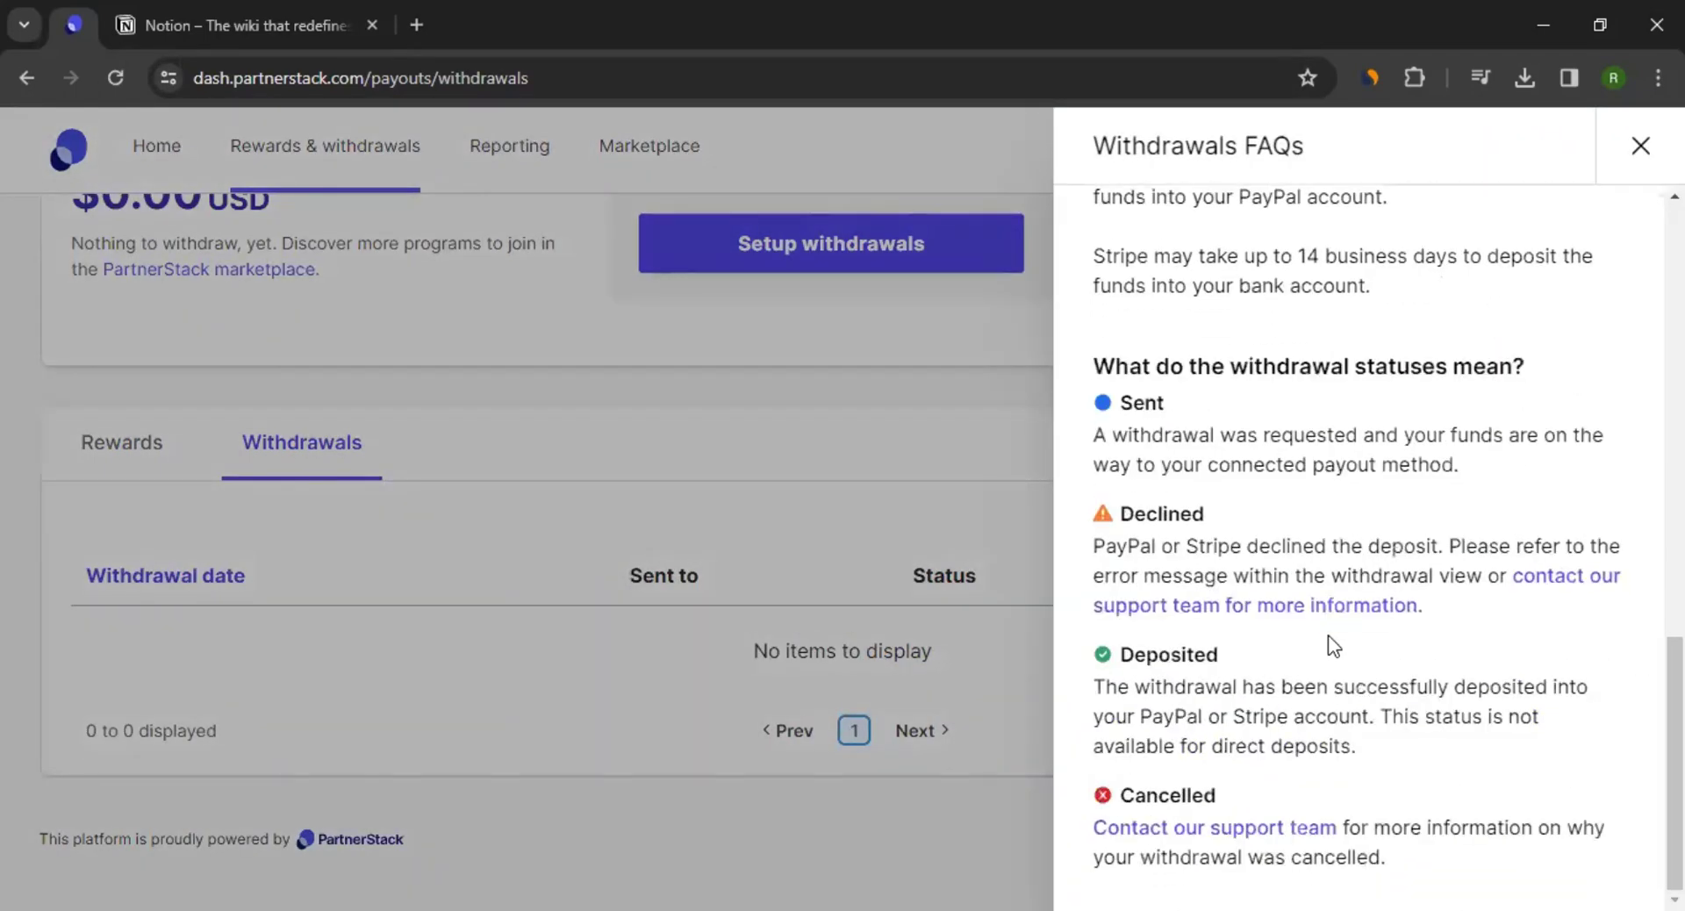
click(1639, 145)
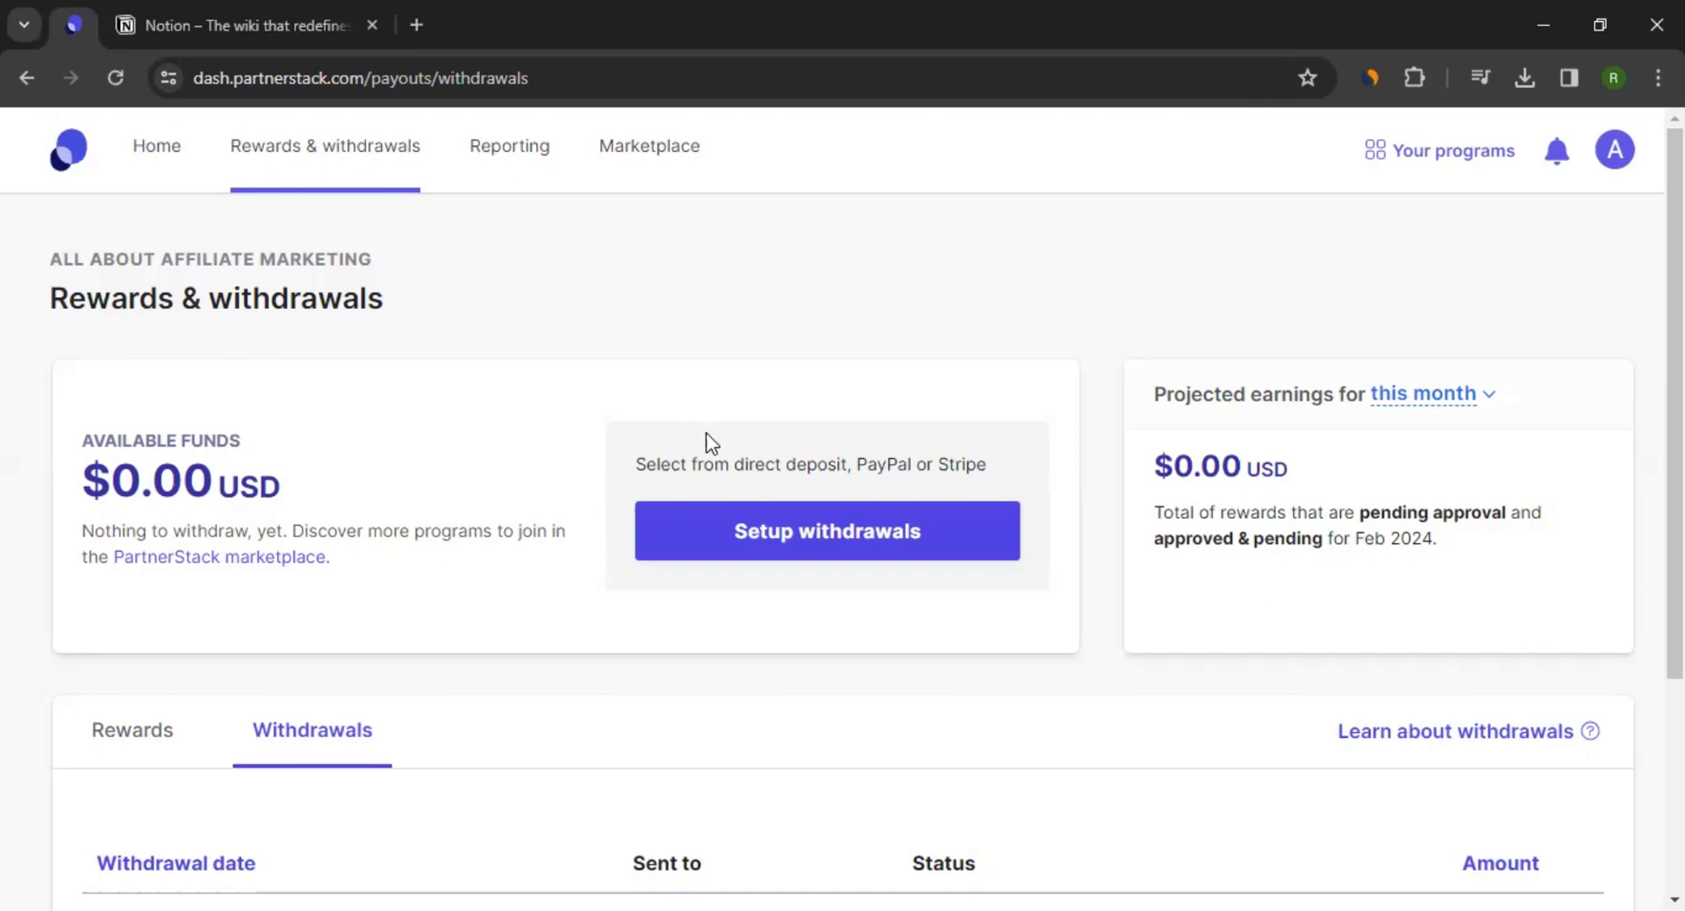
scroll(287, 609, down, 3)
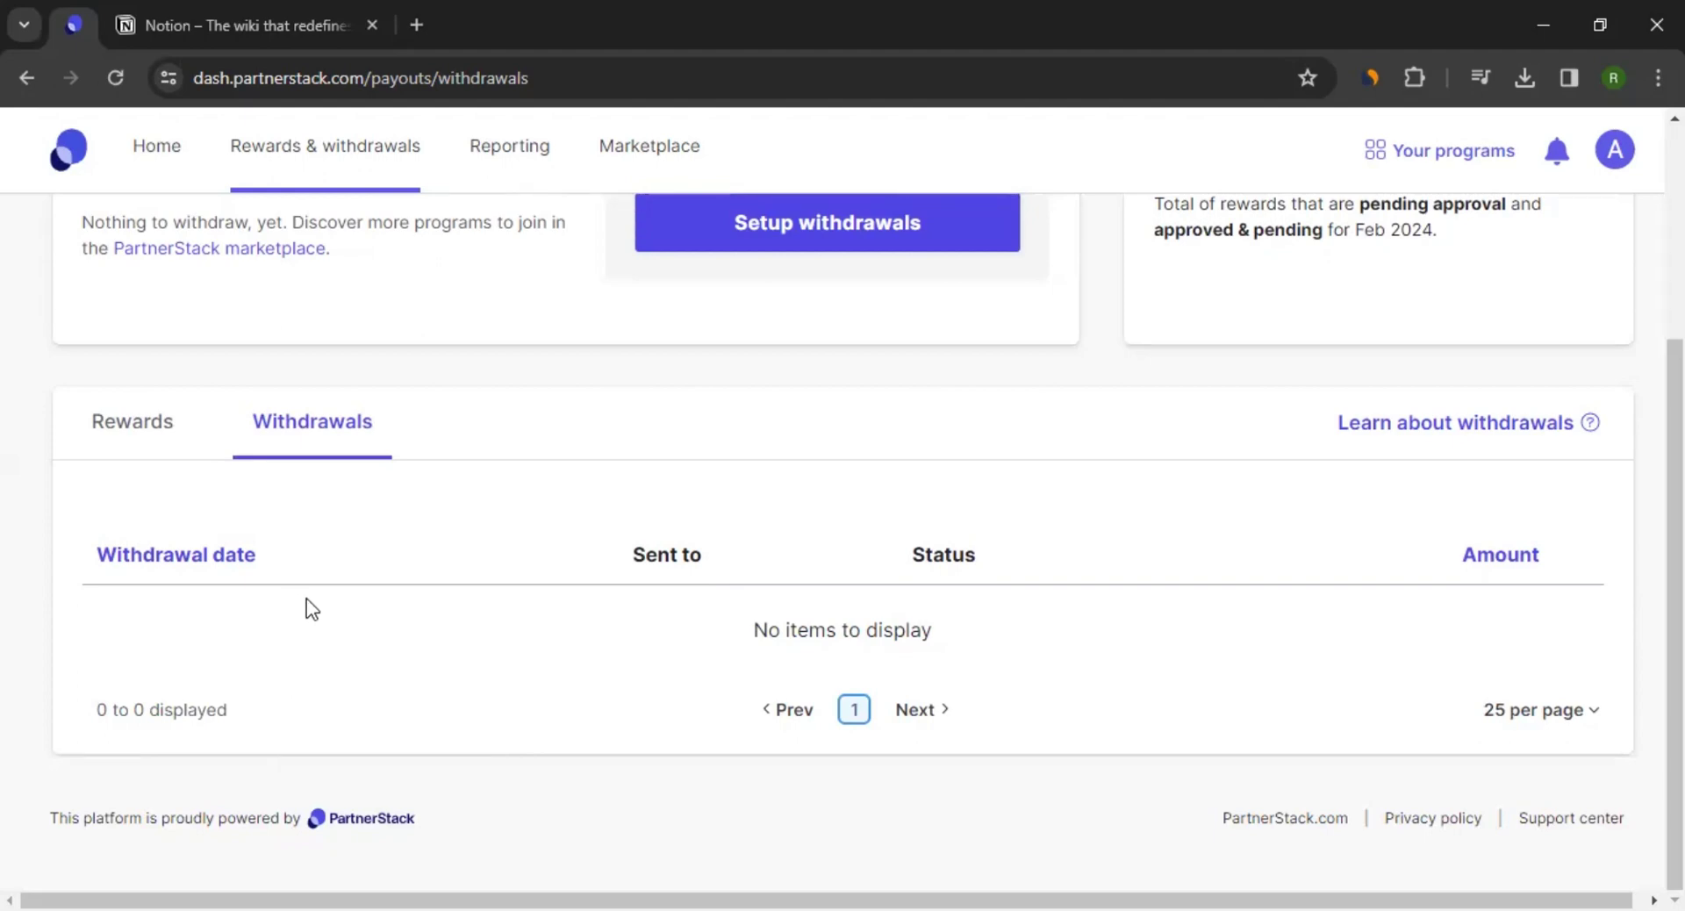
Step: Open the Support center in a new tab, browse it and its search box, then return to Withdrawals
click(1568, 820)
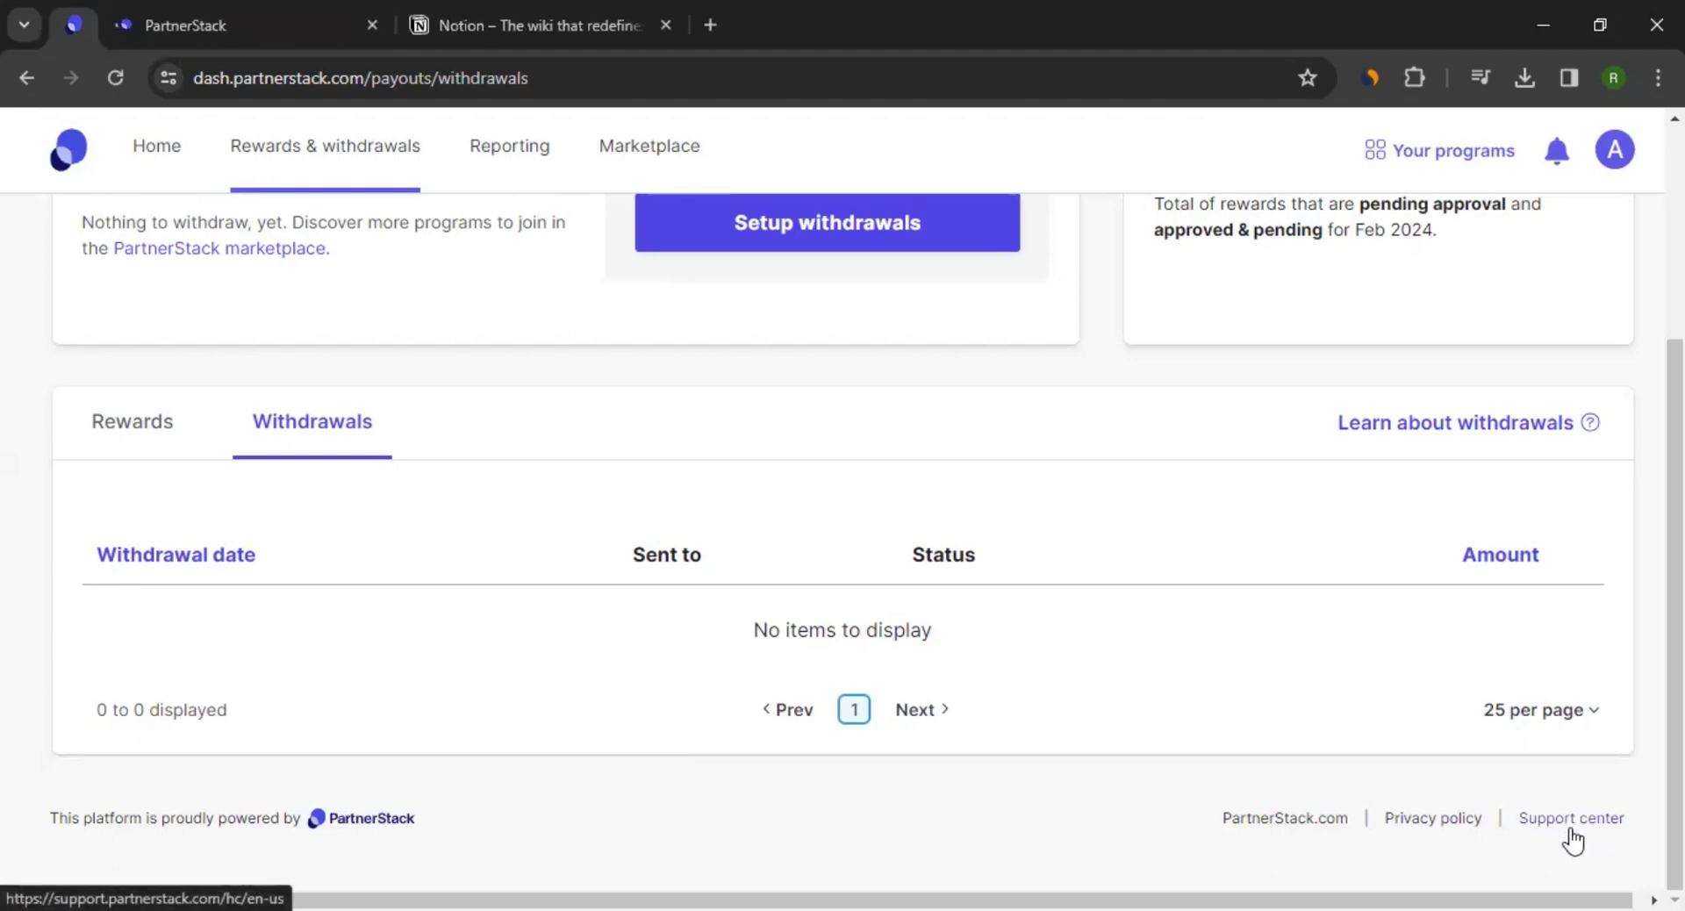
click(288, 3)
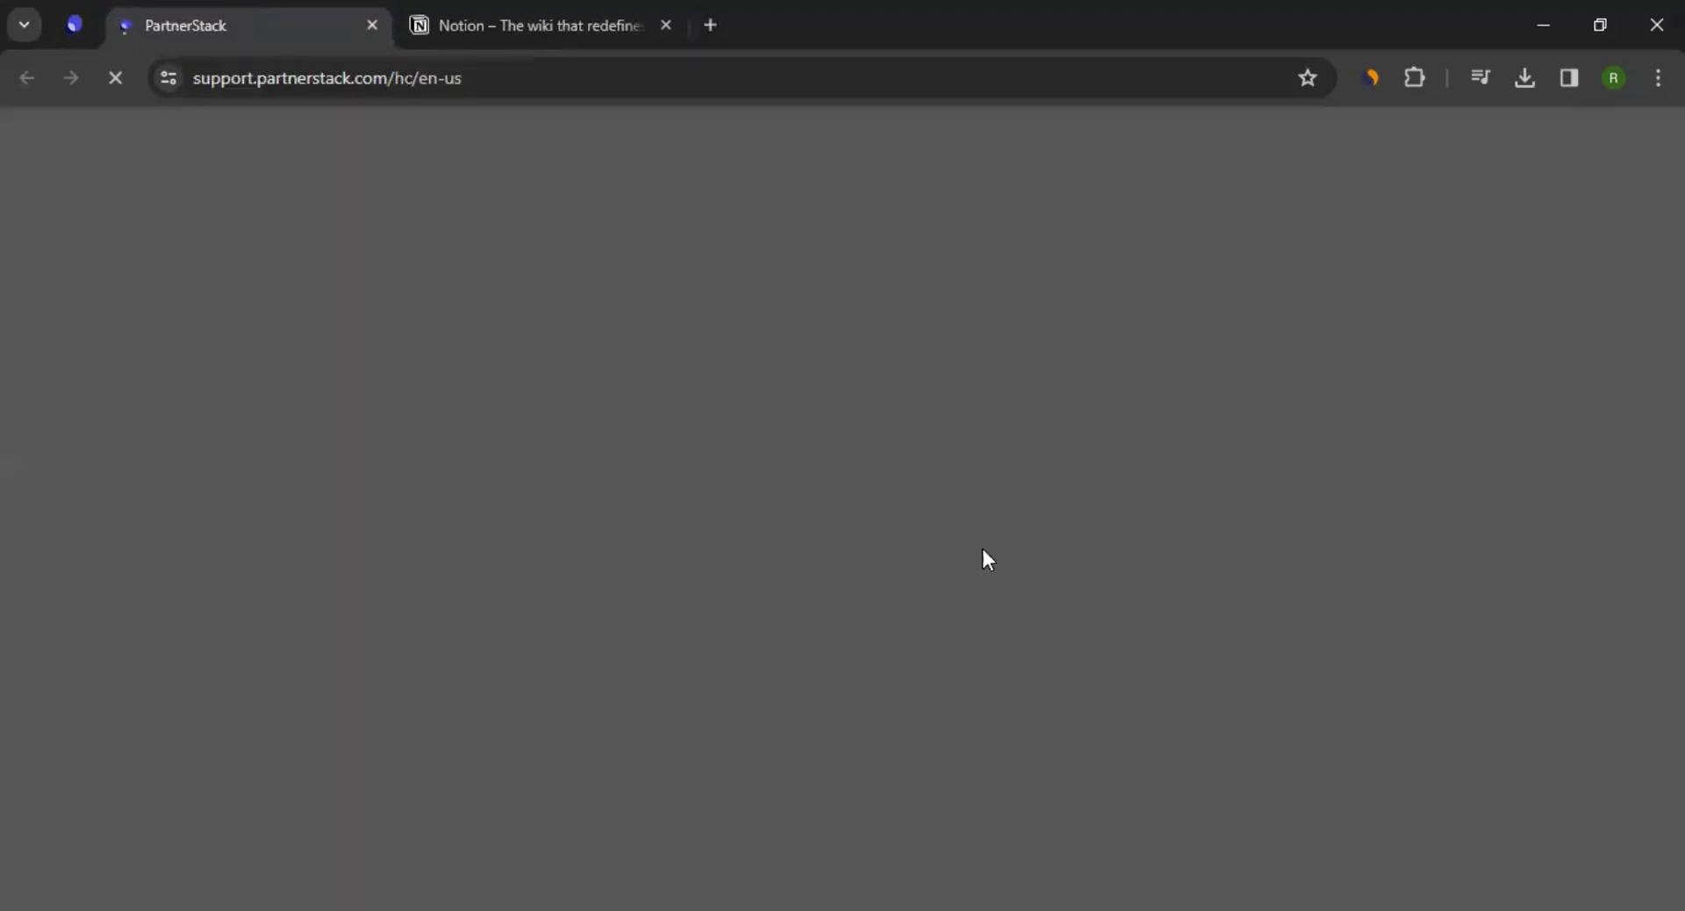
scroll(462, 534, down, 5)
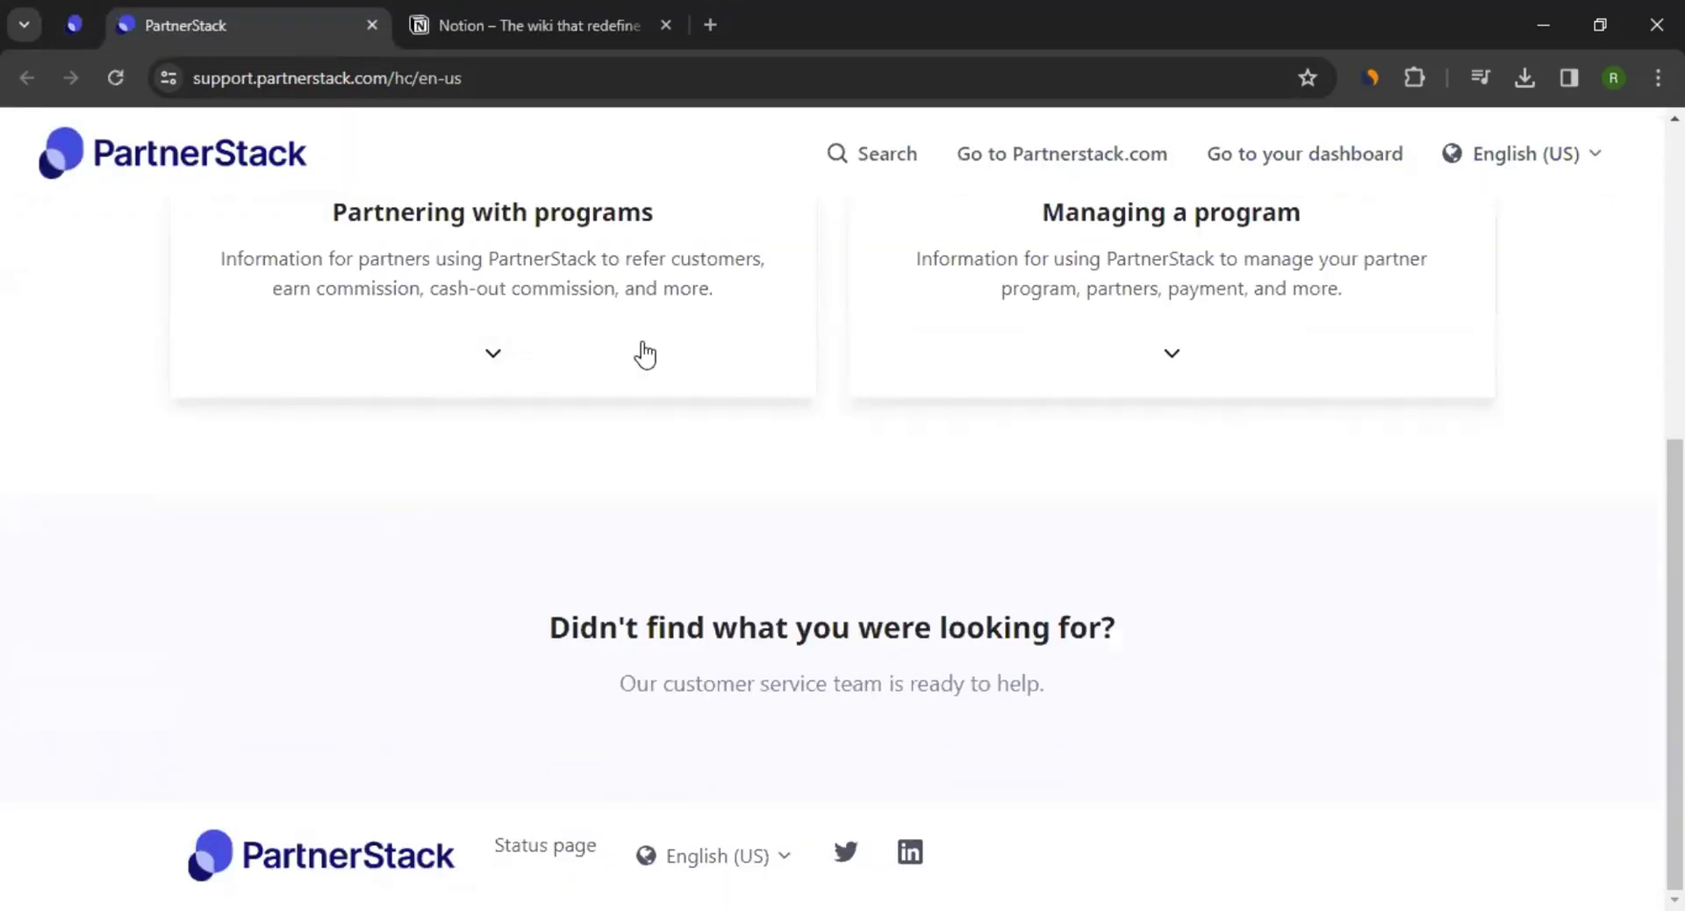
scroll(659, 395, up, 2)
scroll(671, 439, up, 3)
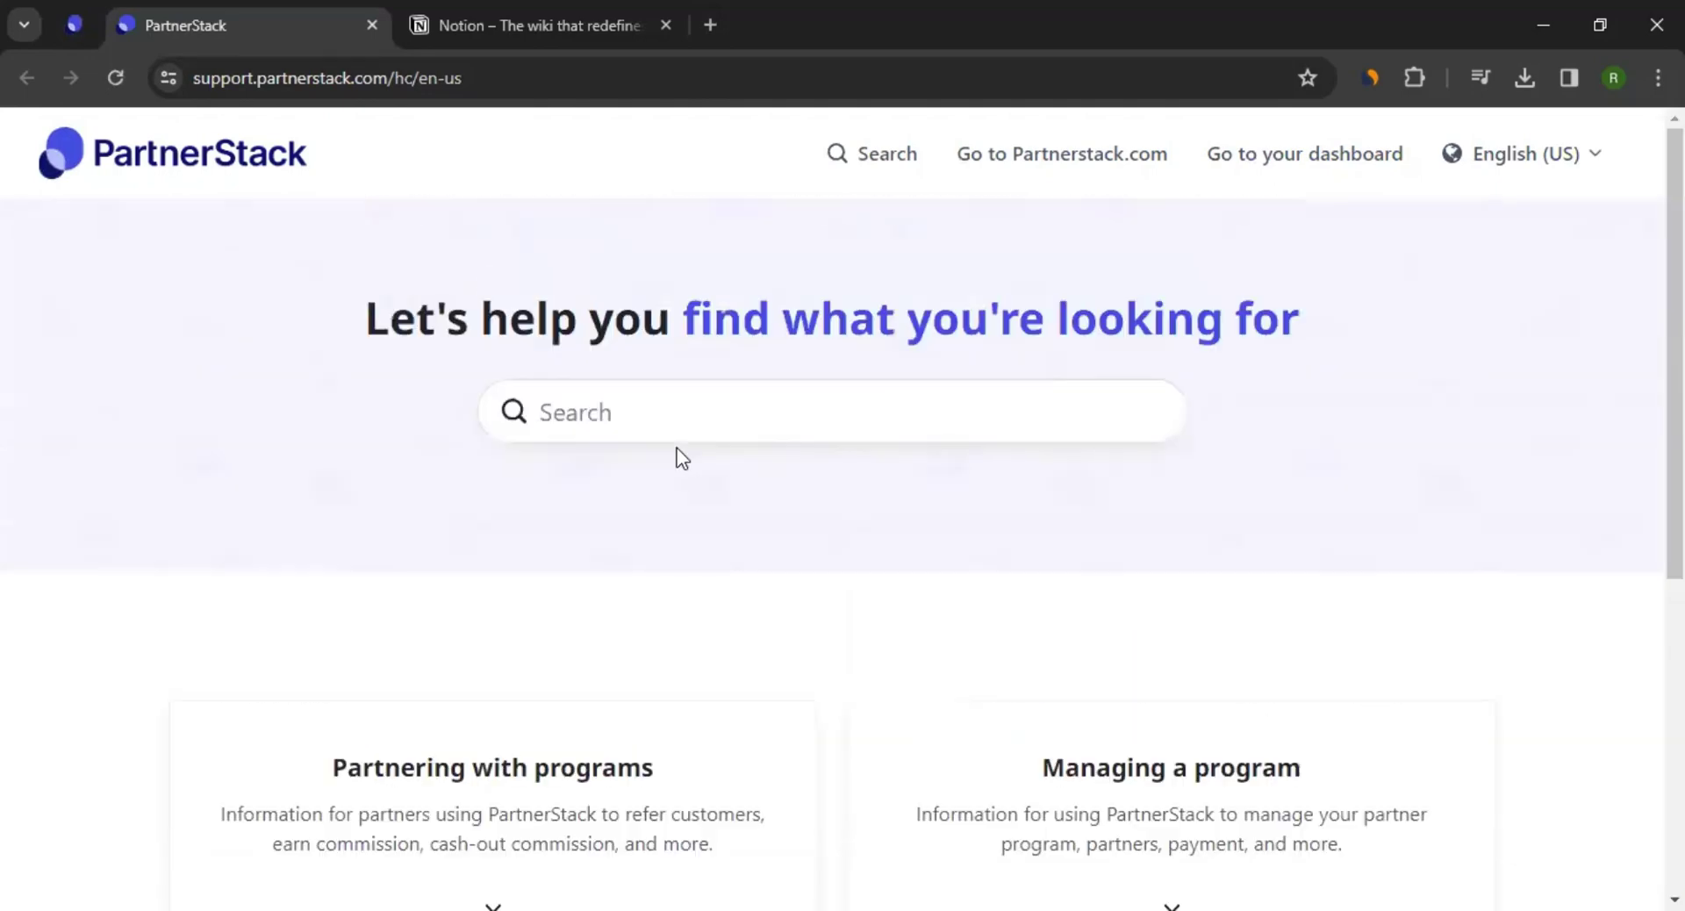
click(628, 418)
scroll(846, 583, down, 5)
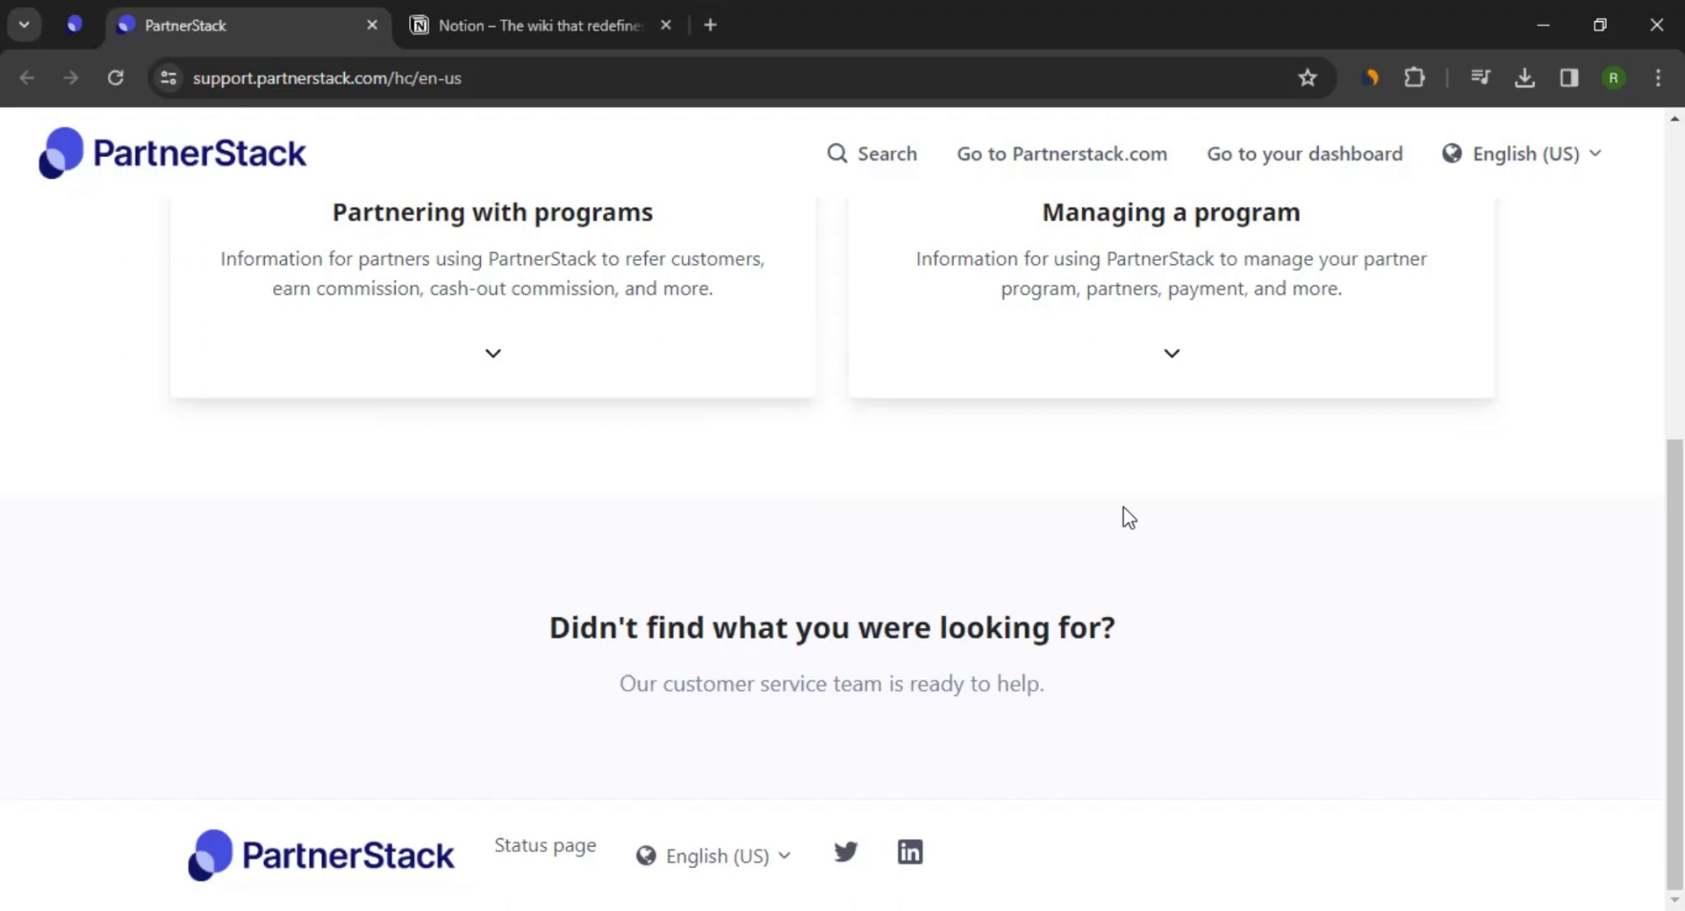
click(69, 24)
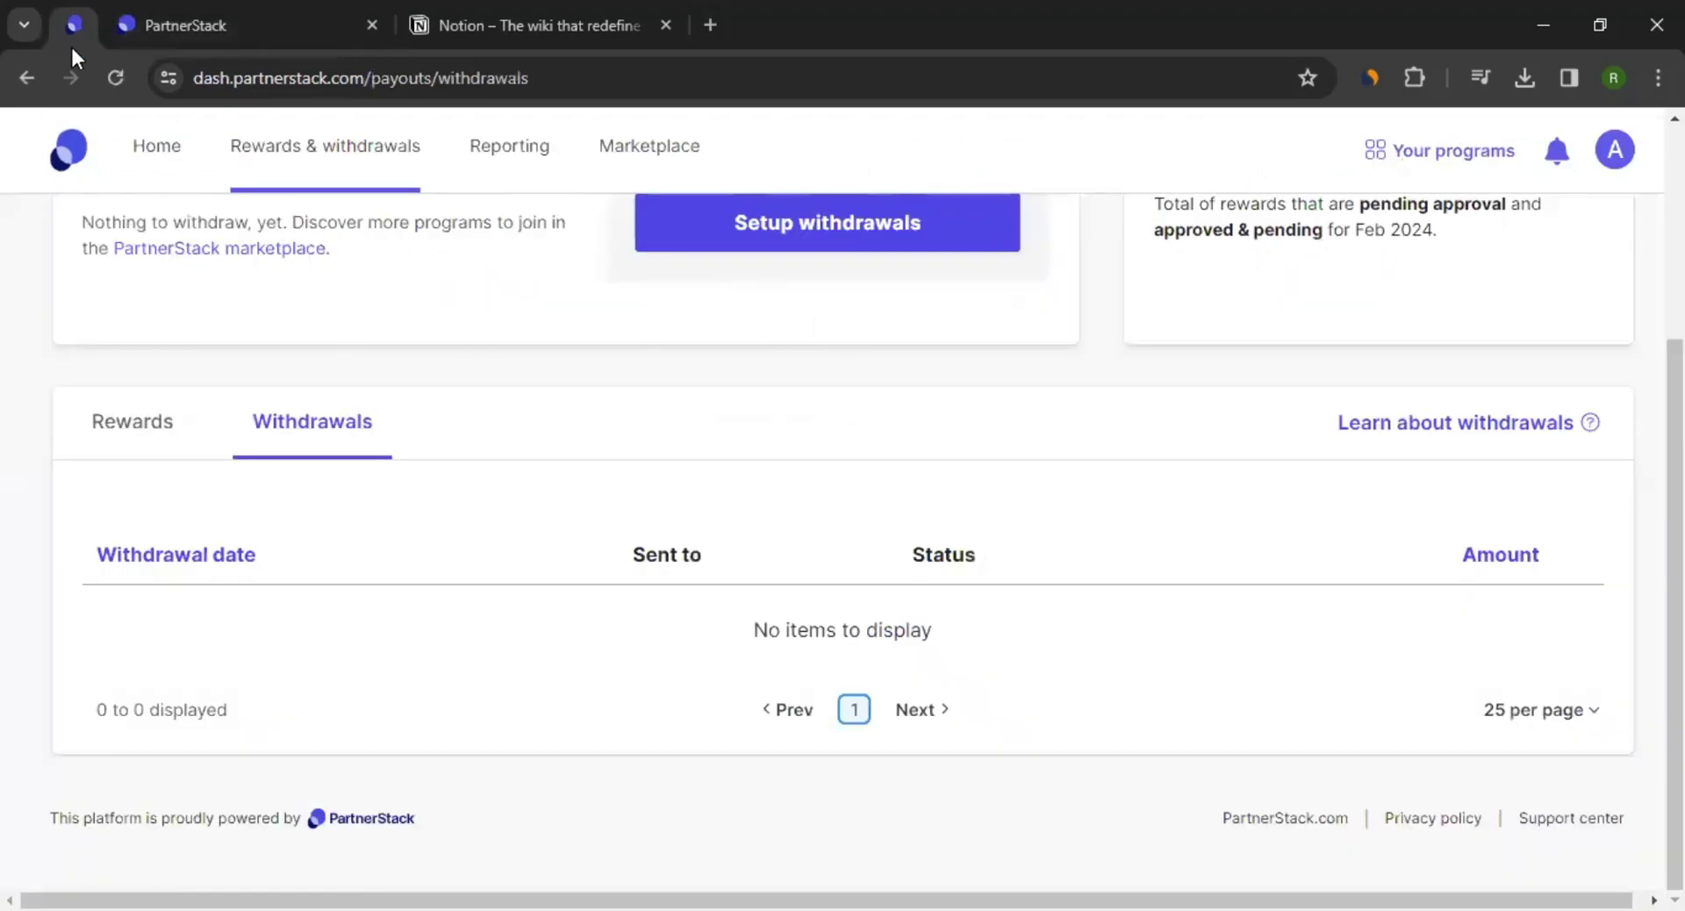
Step: Open and close the Patty technical support chat, then choose Logout from the account menu
scroll(1329, 451, up, 4)
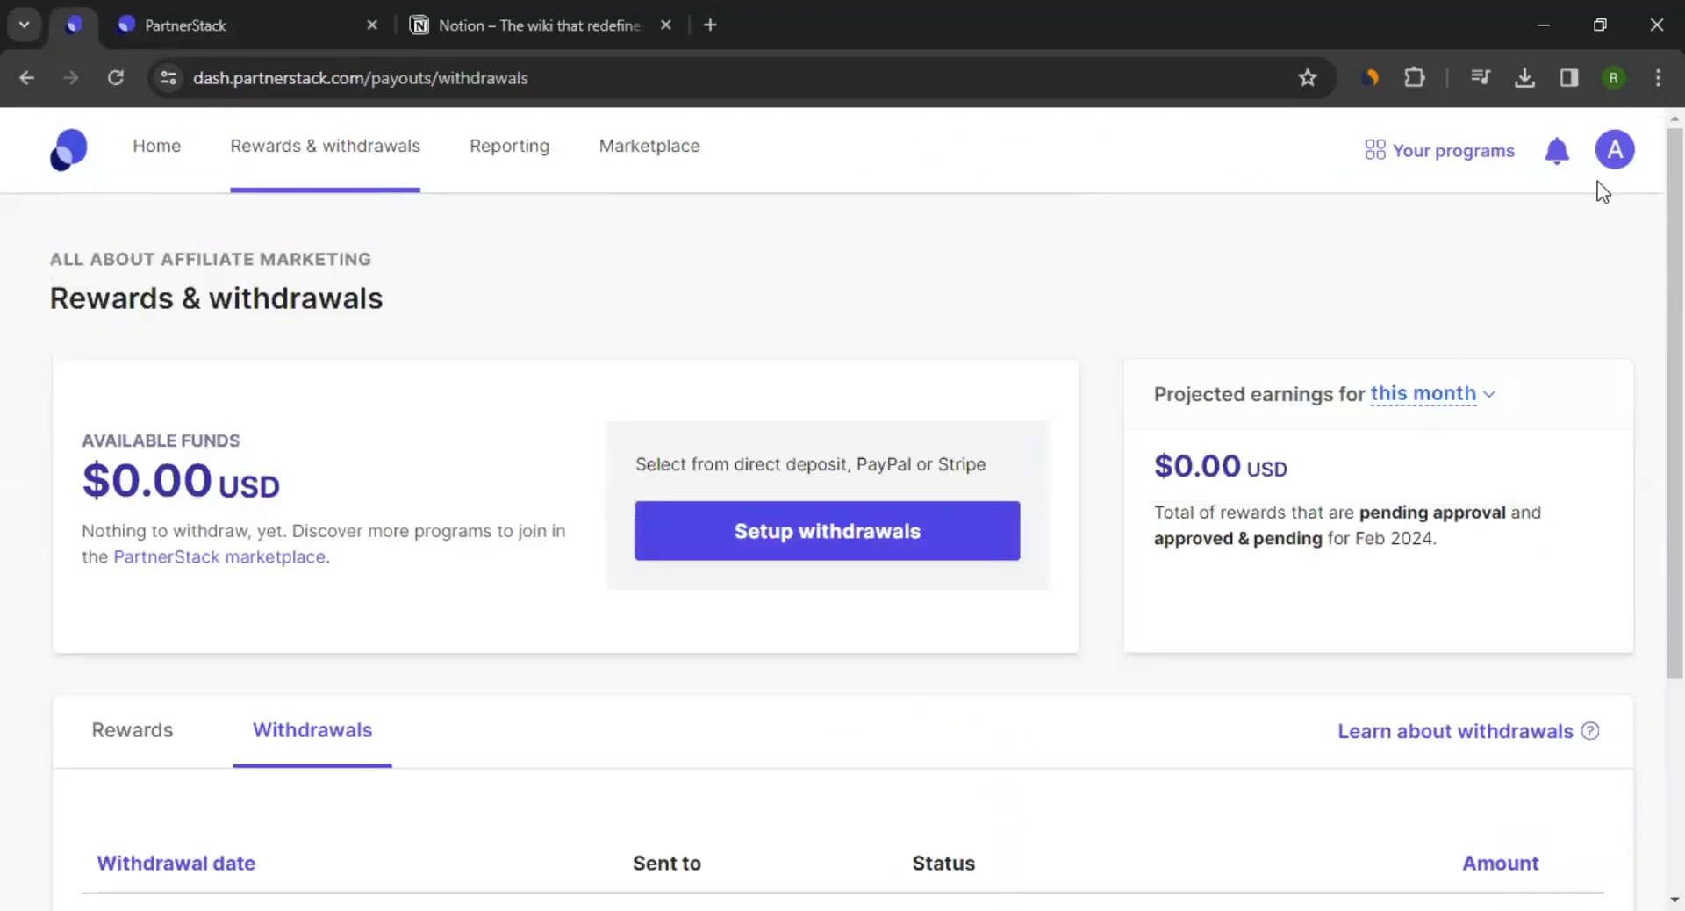
click(1613, 151)
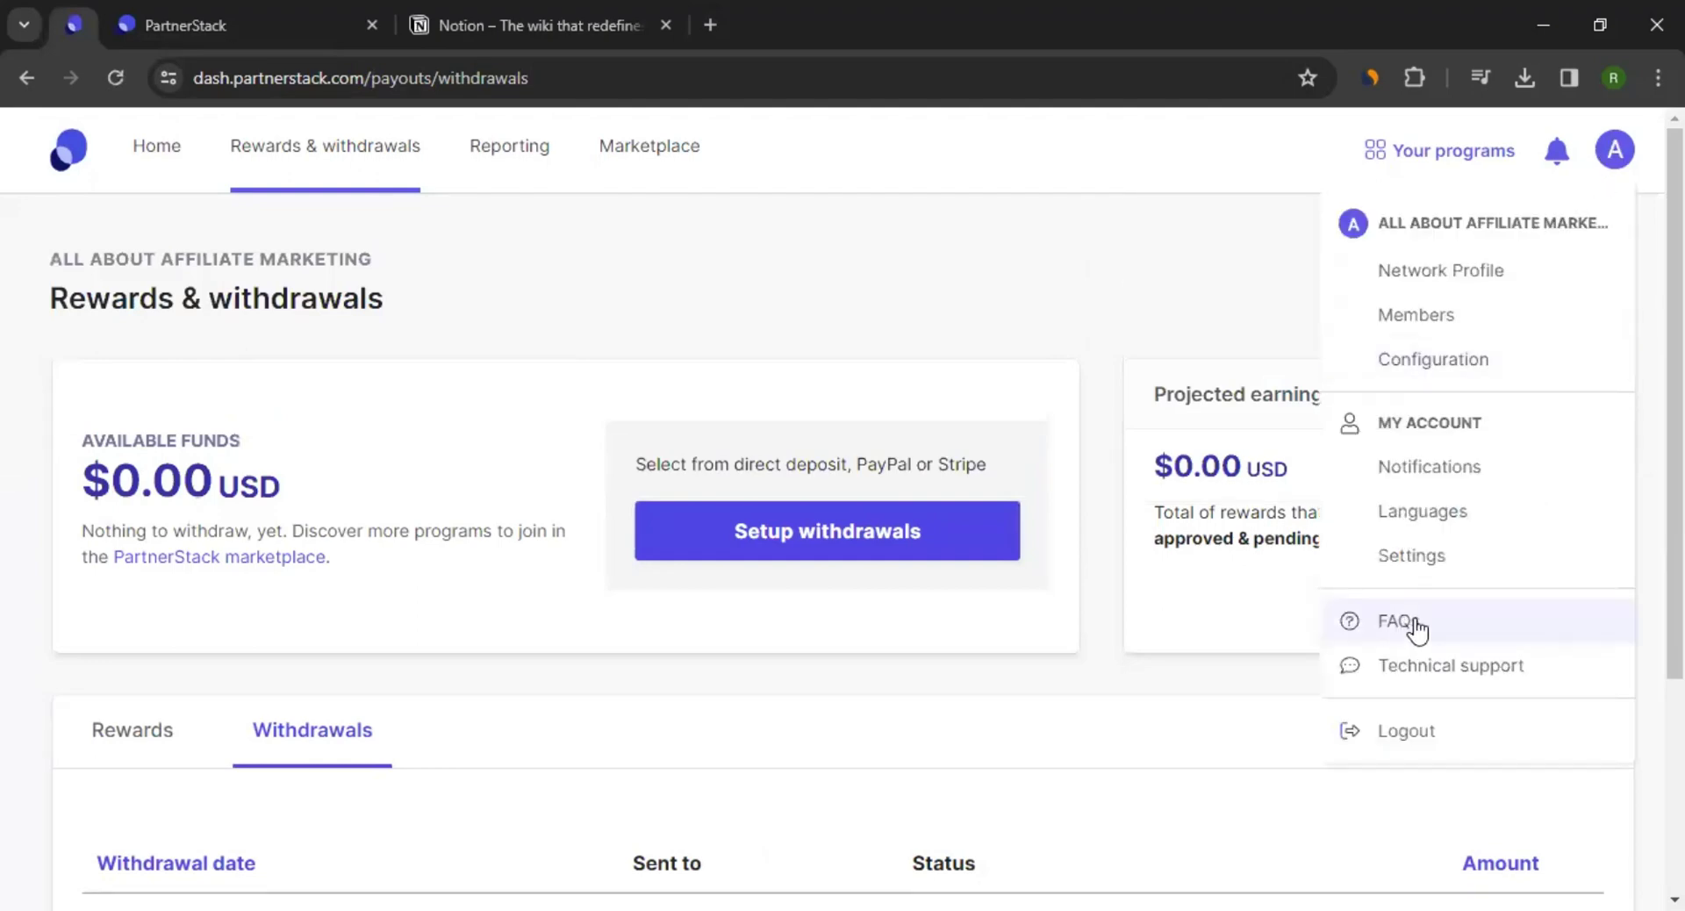
click(1436, 667)
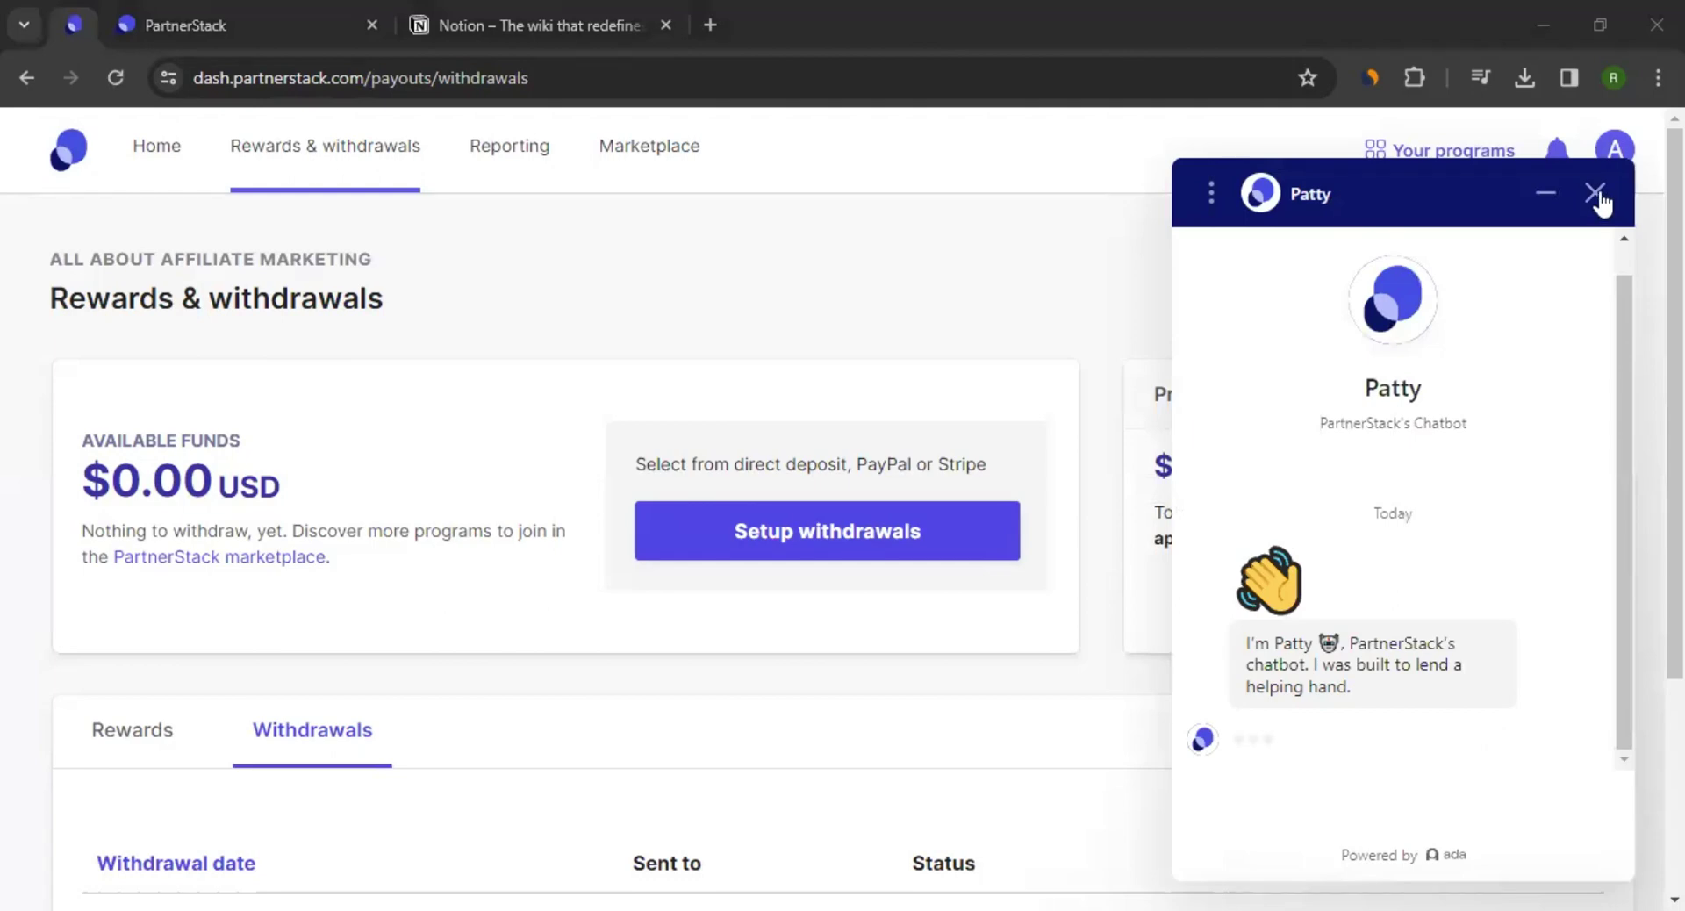
click(1603, 198)
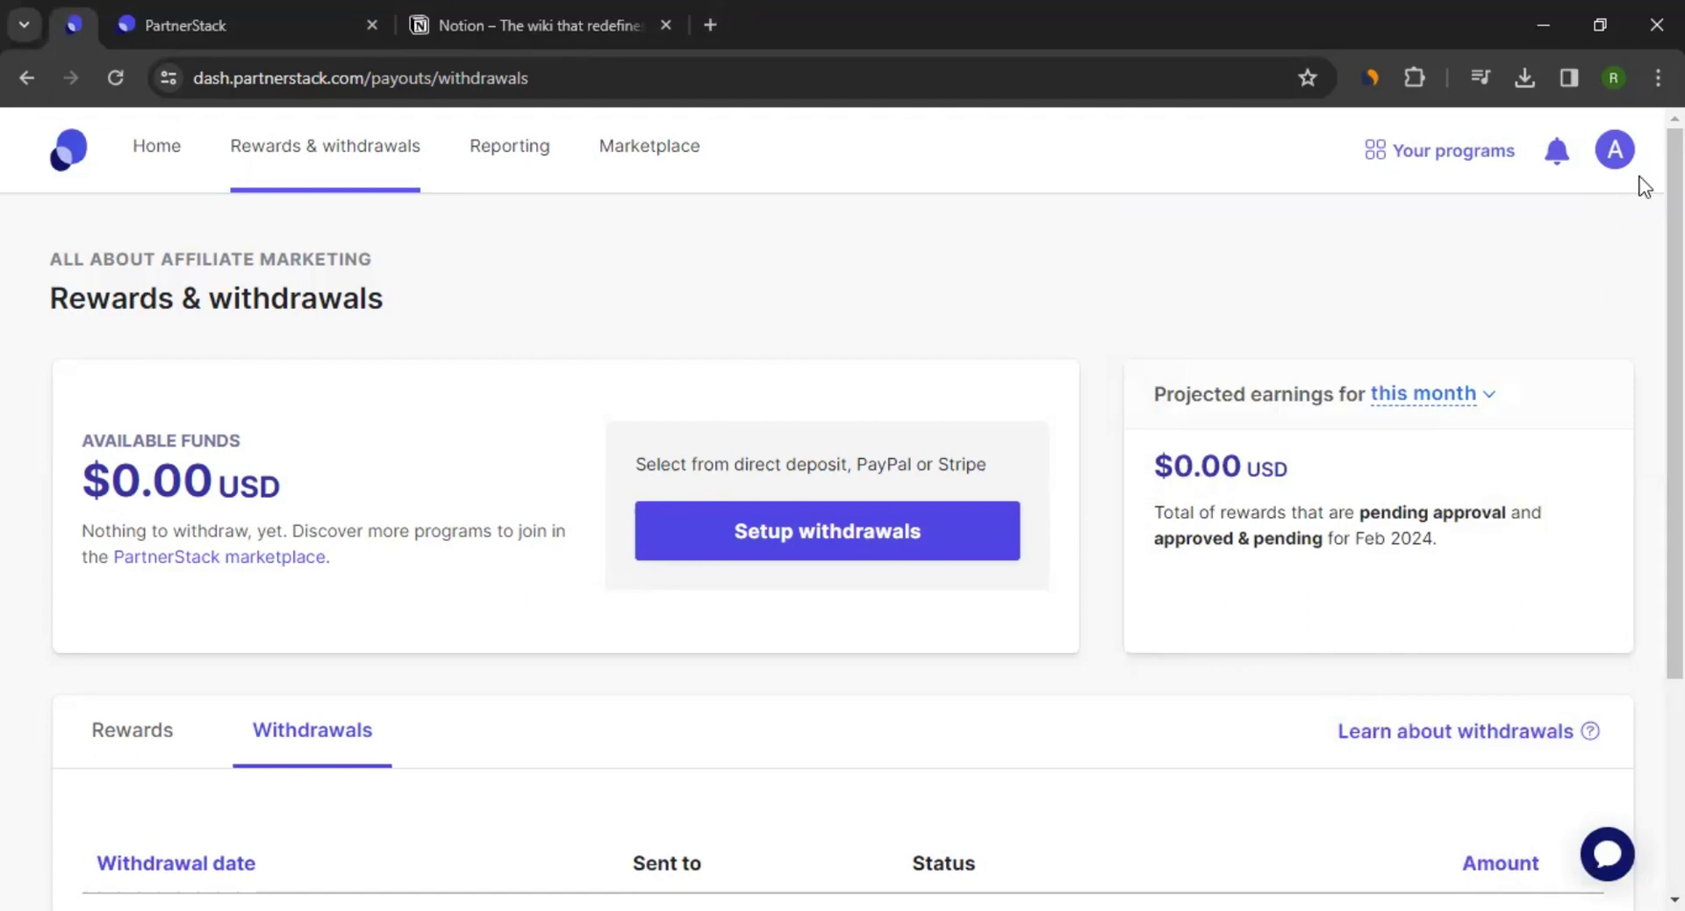
click(1620, 158)
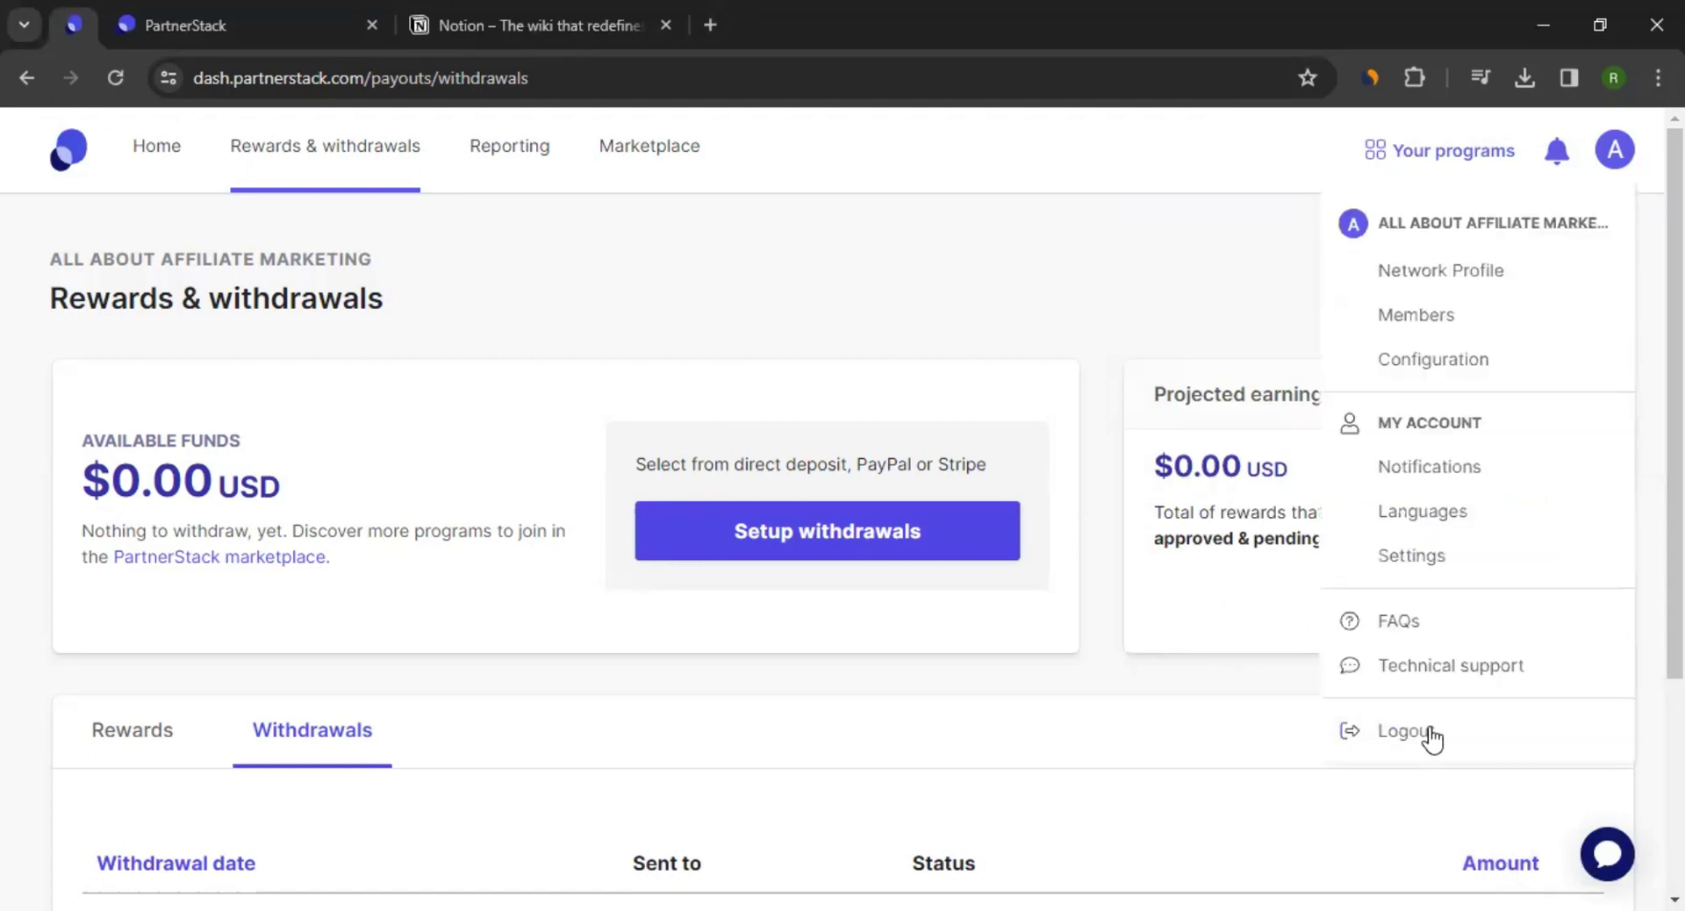
click(1430, 735)
Step: Visit partnerstack.com and its Login page, then switch to the Thank You For Watching tab
key(ctrl+l)
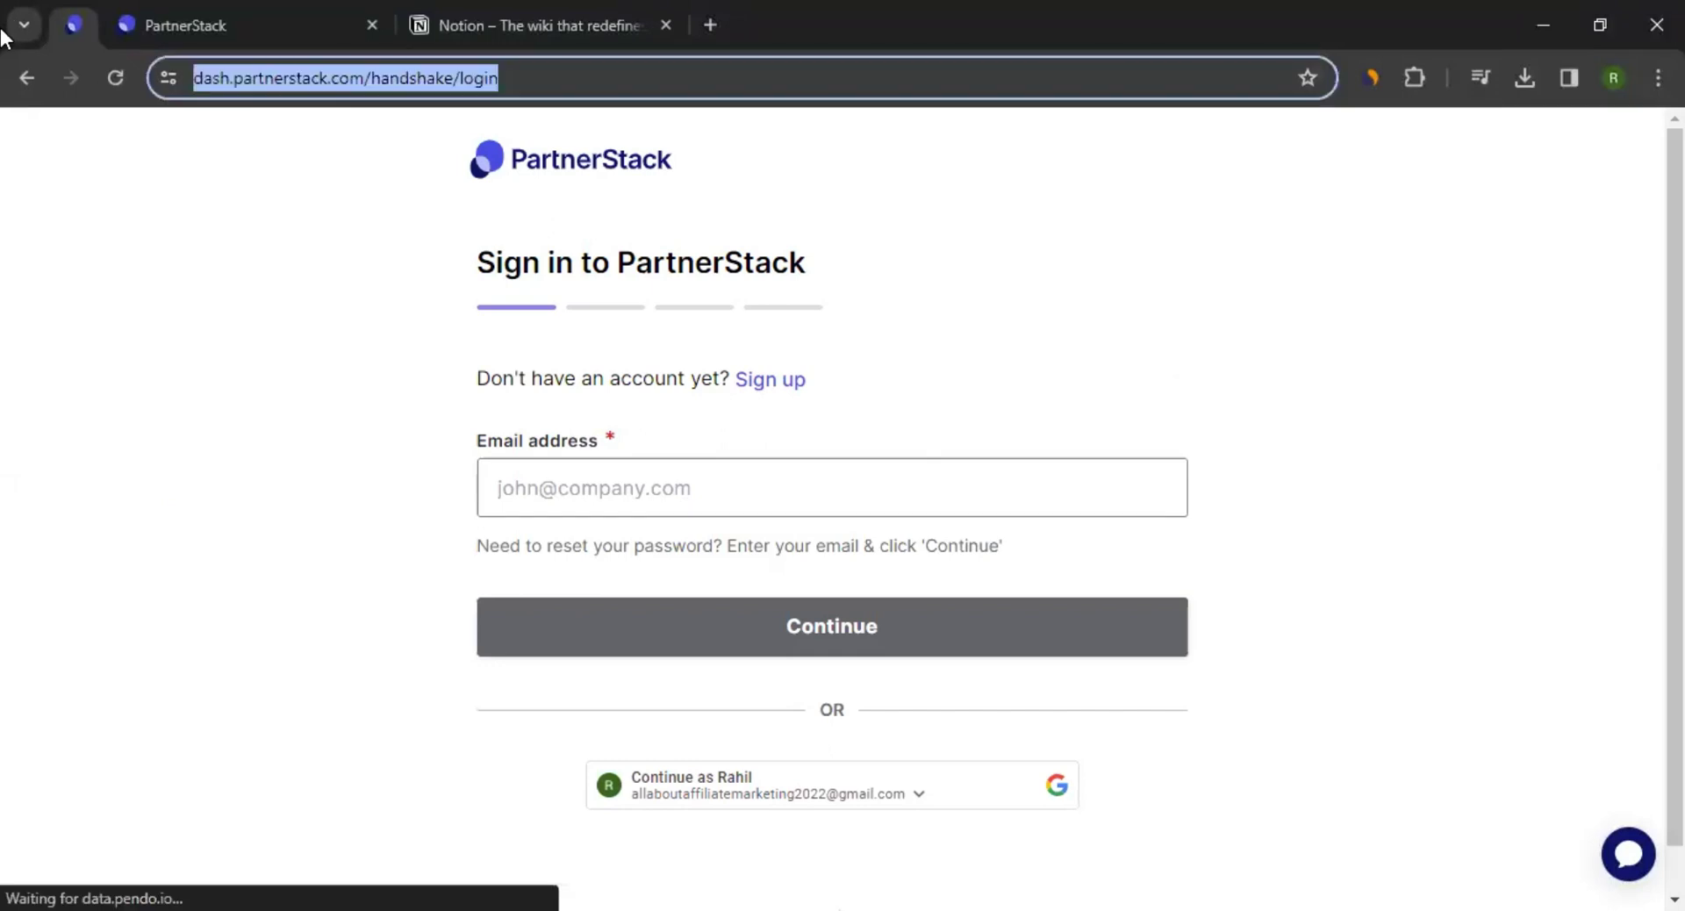
text(par)
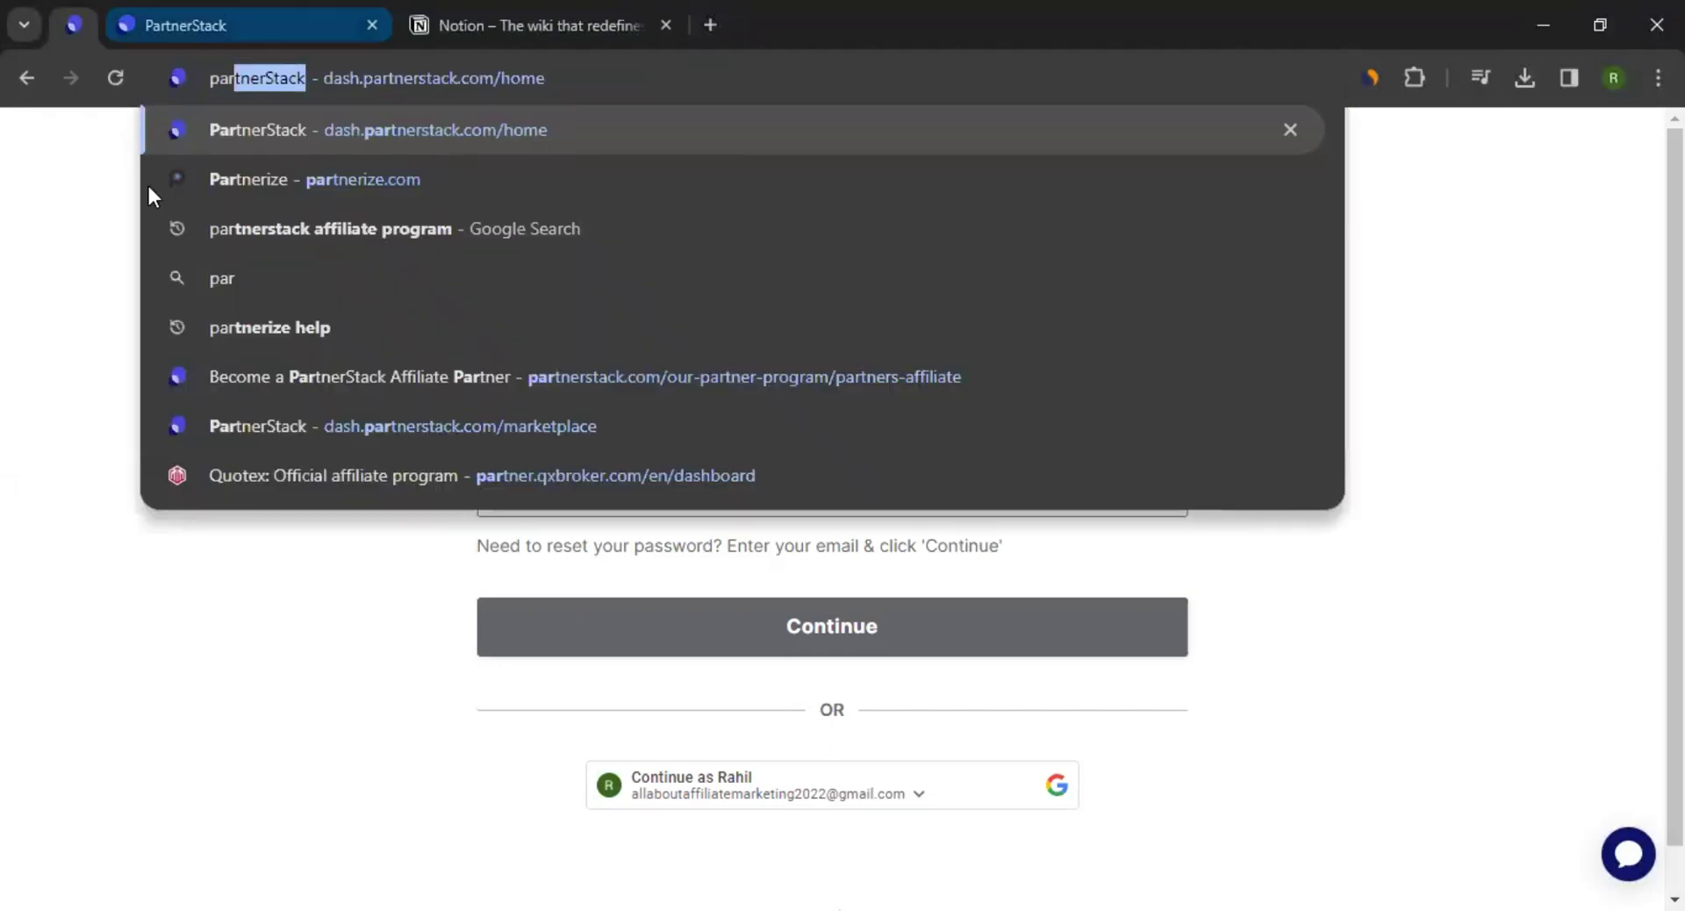
key(Right)
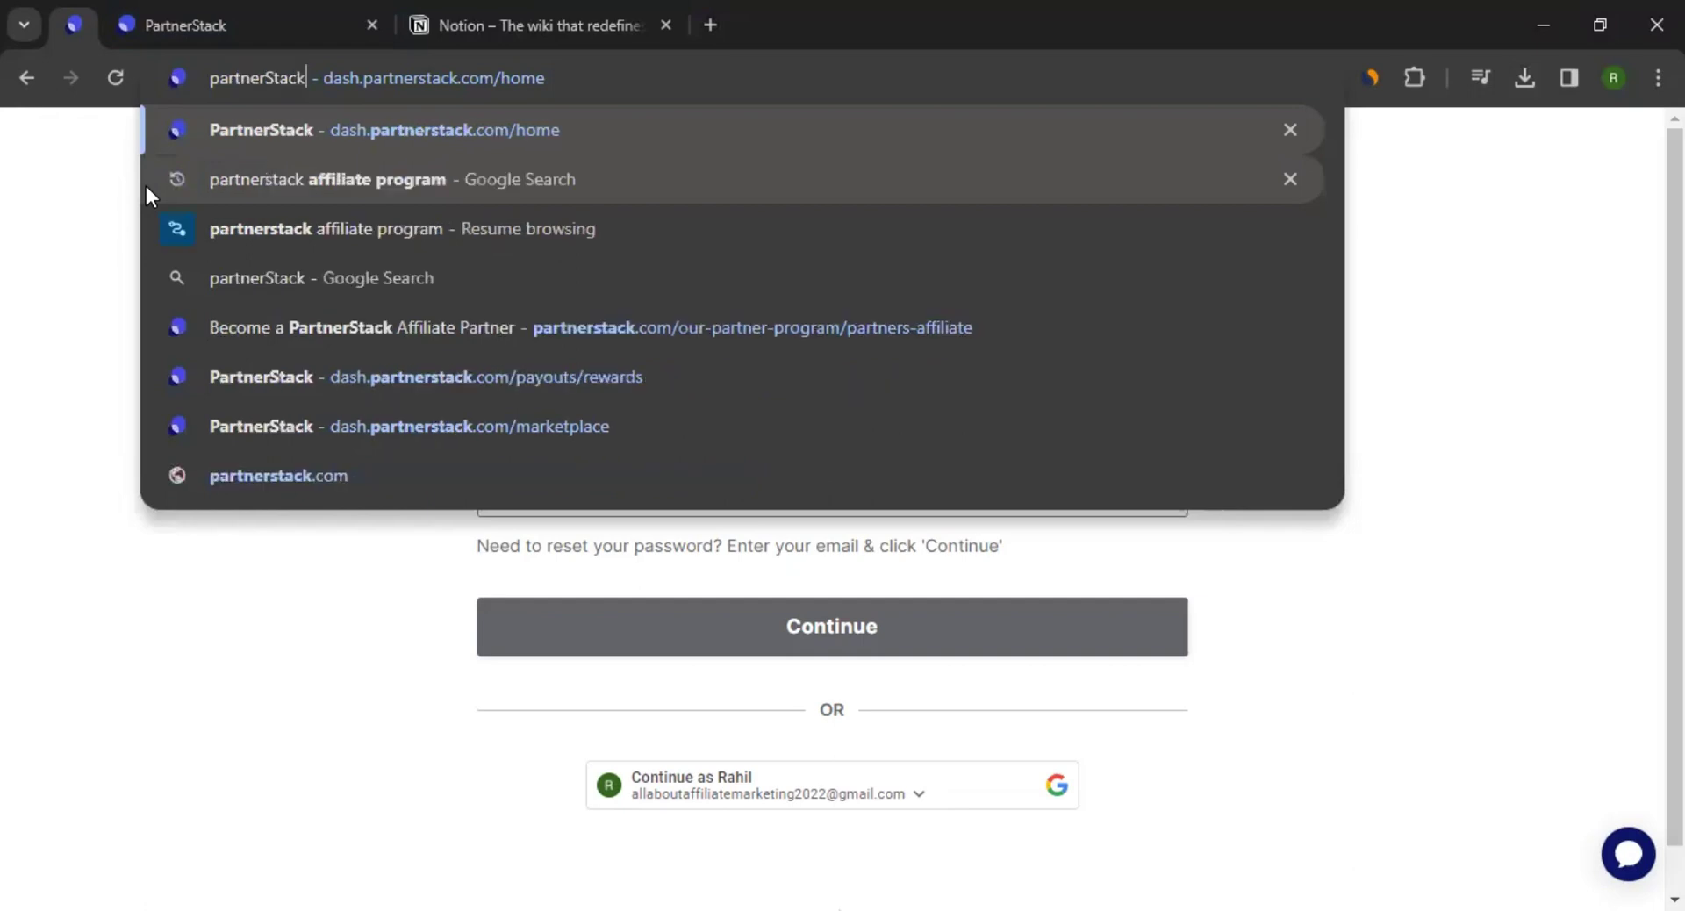
text(.com)
key(Return)
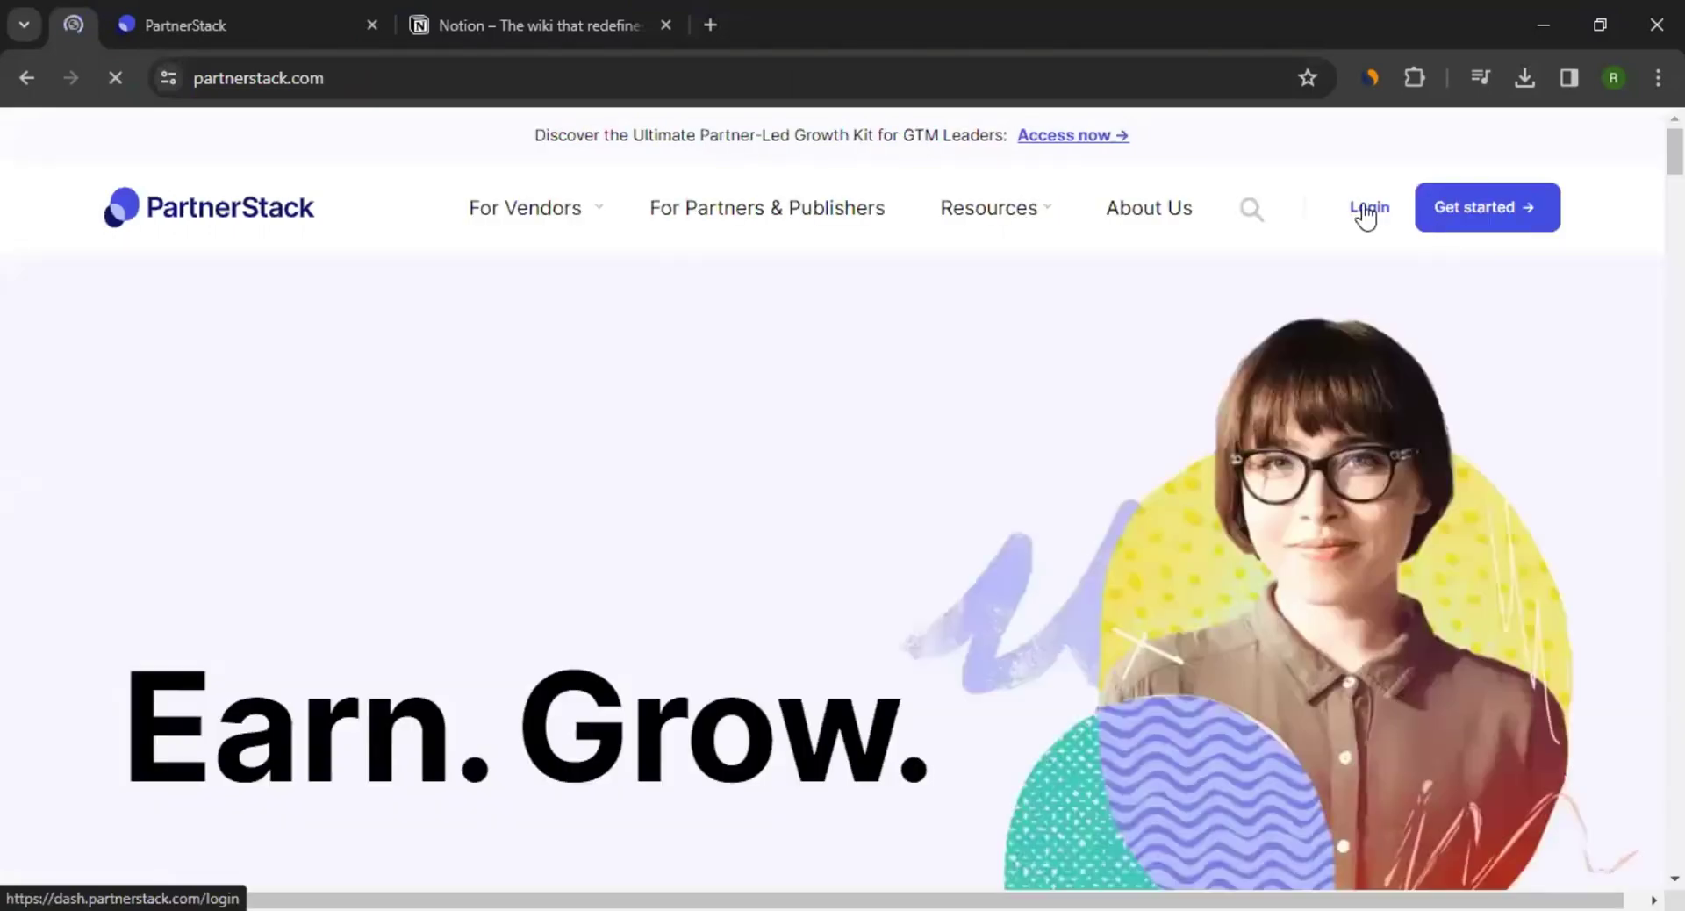
click(1366, 211)
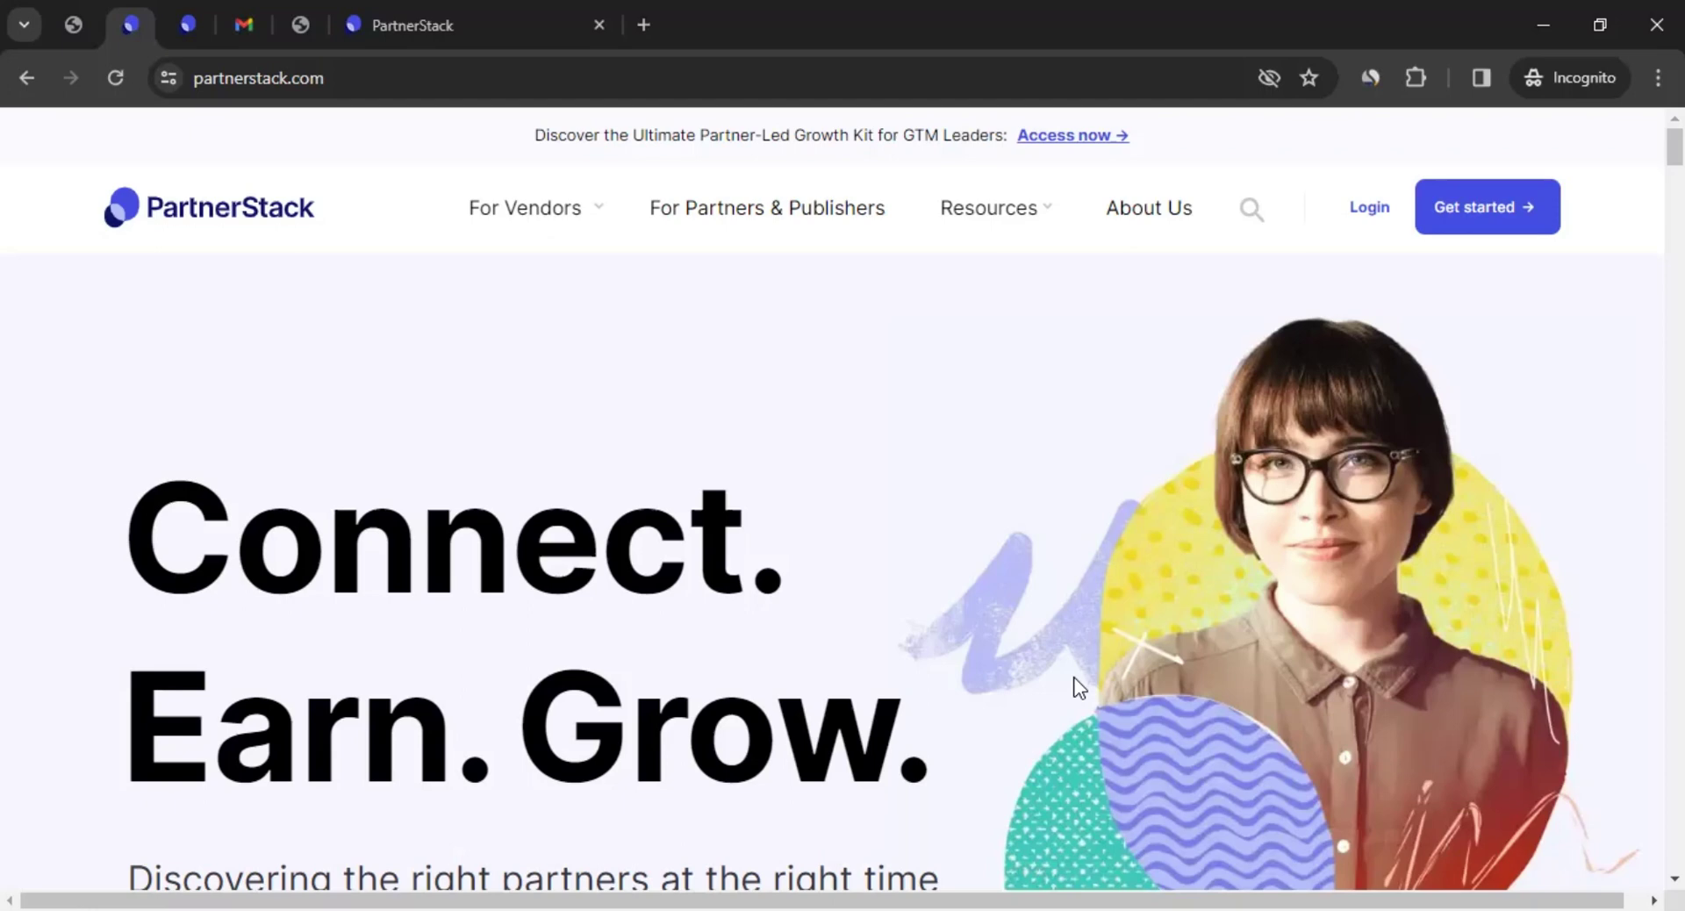
key(ctrl+5)
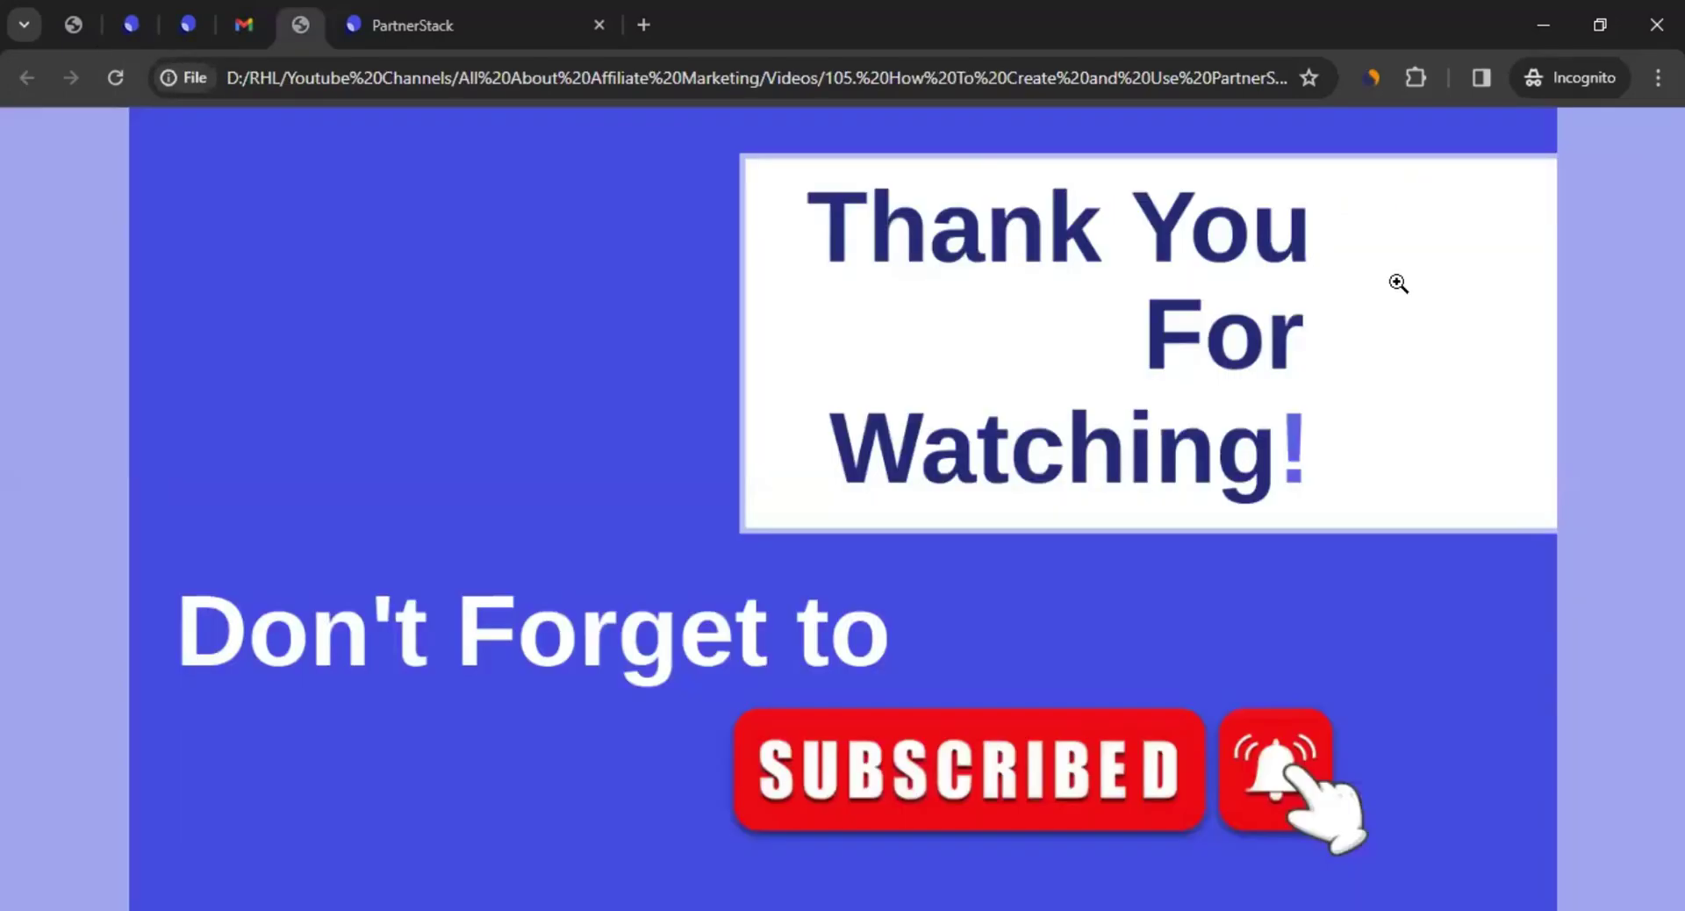